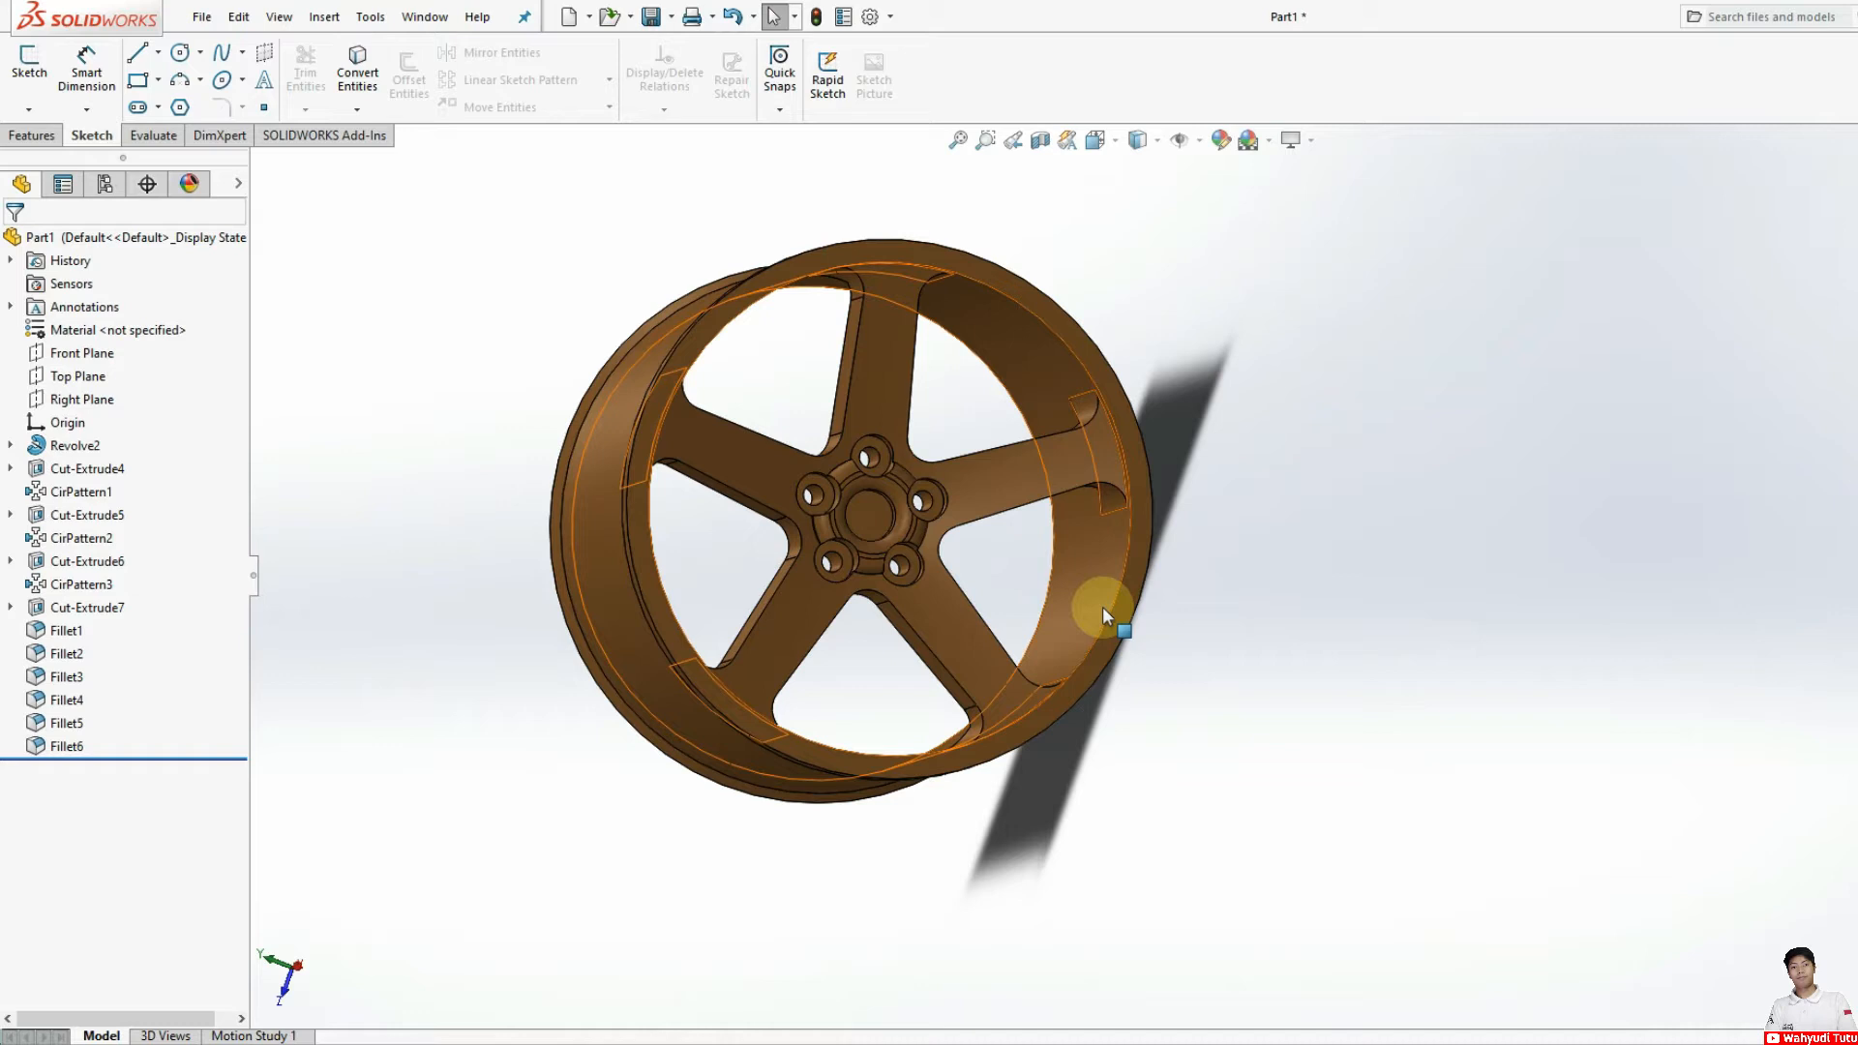
{"action": "middle_click_drag", "start_coordinate": [845, 640], "coordinate": [1095, 838]}
{"action": "scroll", "coordinate": [1095, 838], "scroll_direction": "up", "scroll_amount": 5}
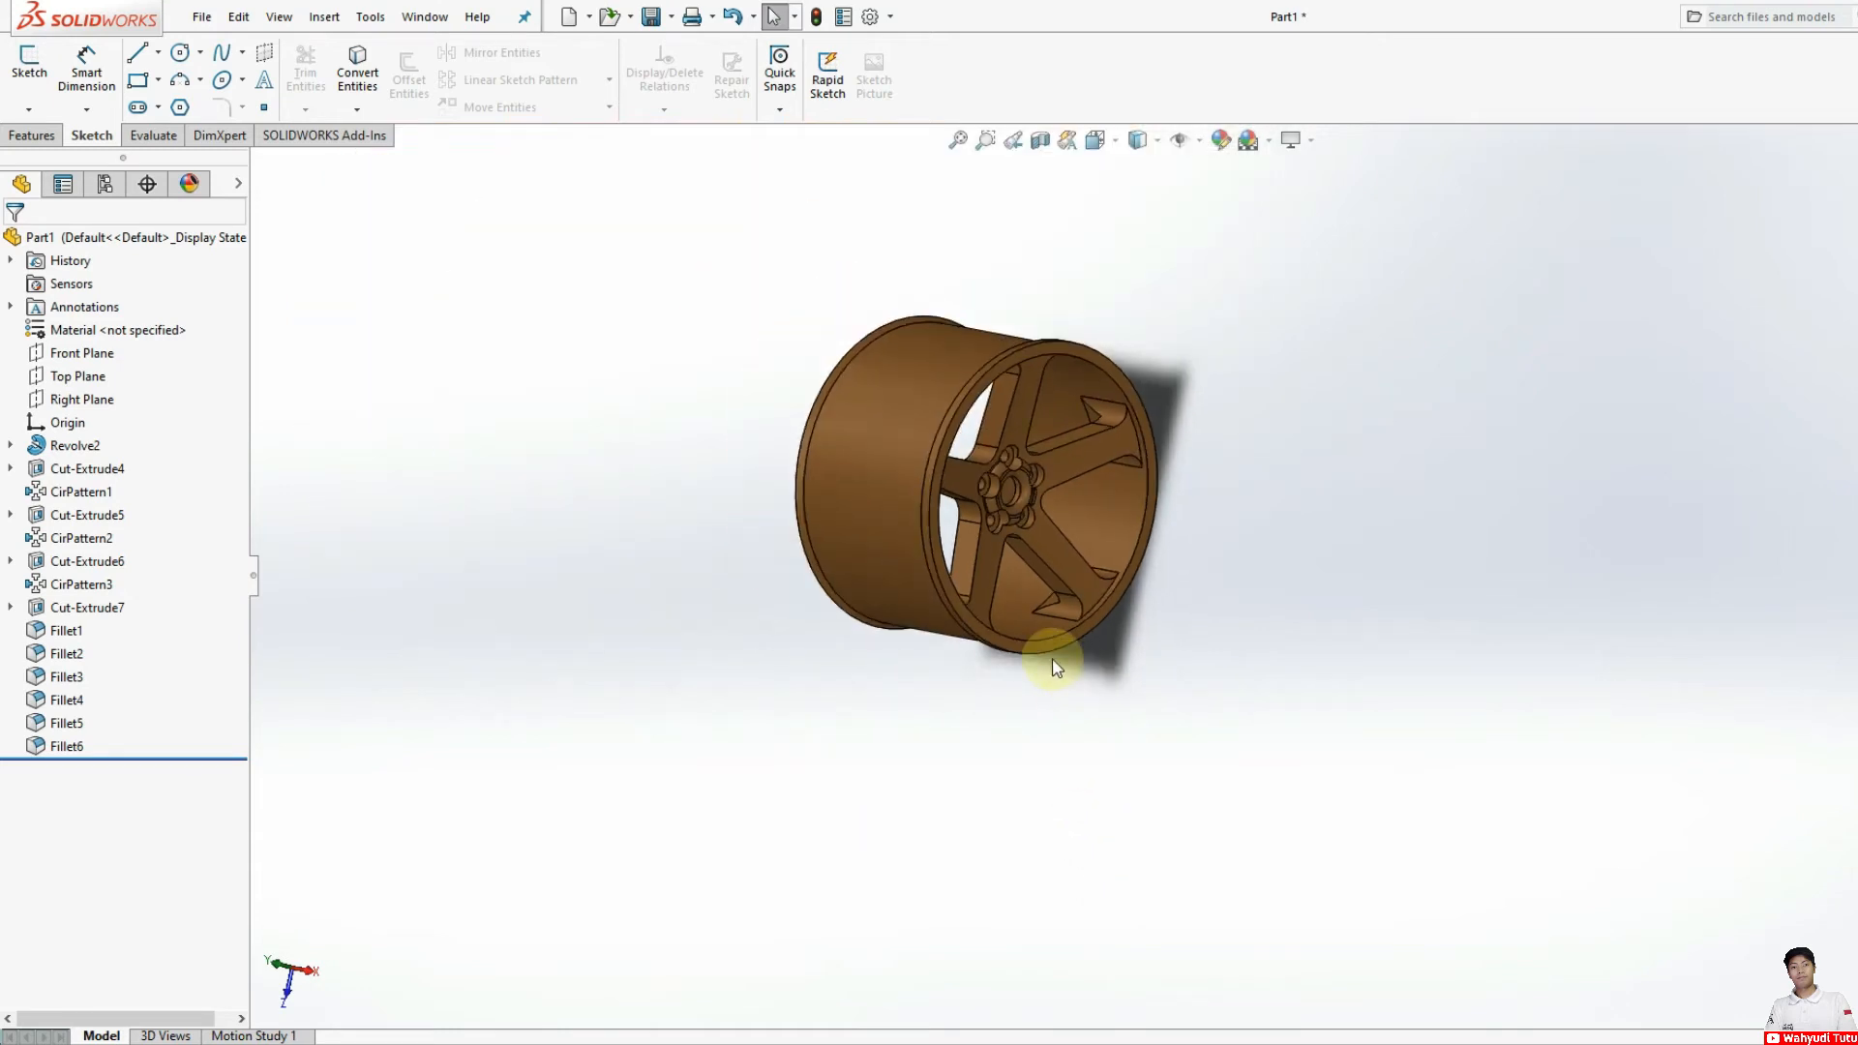
{"action": "middle_click_drag", "start_coordinate": [1076, 677], "coordinate": [960, 638]}
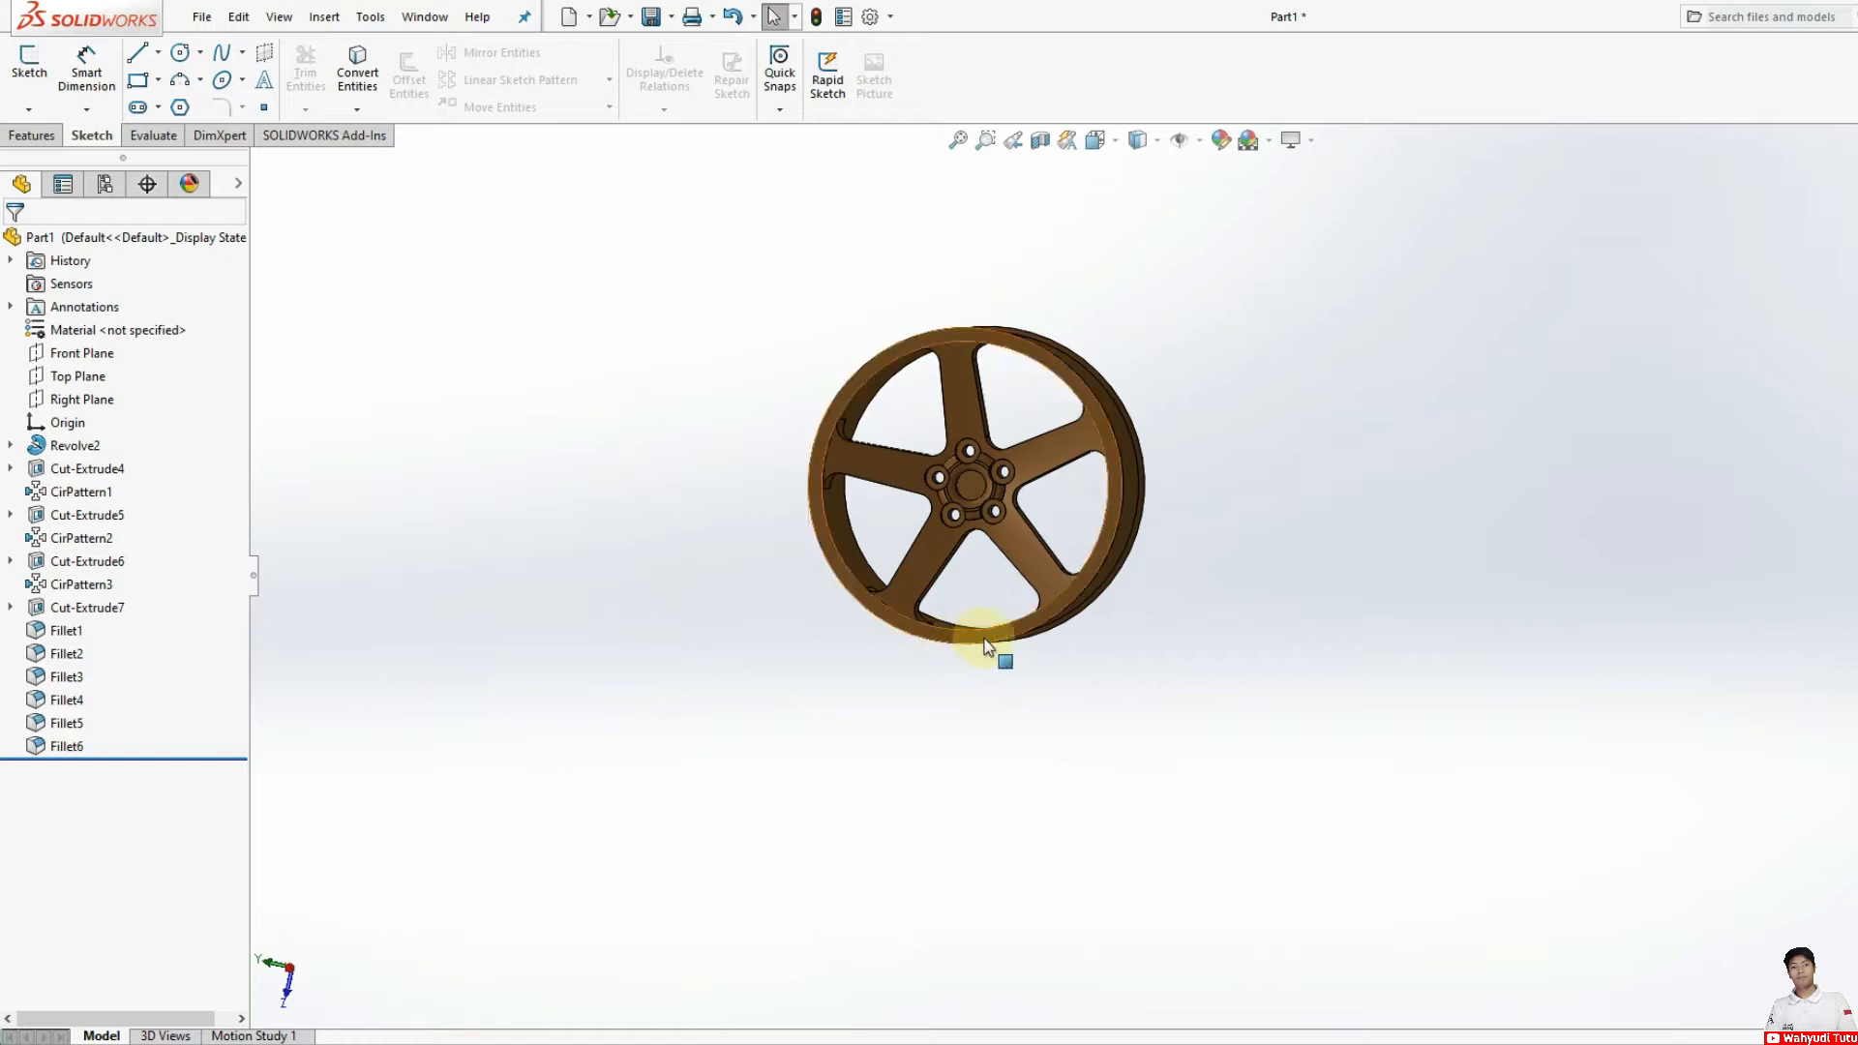
{"action": "middle_click_drag", "start_coordinate": [1119, 572], "coordinate": [1234, 574]}
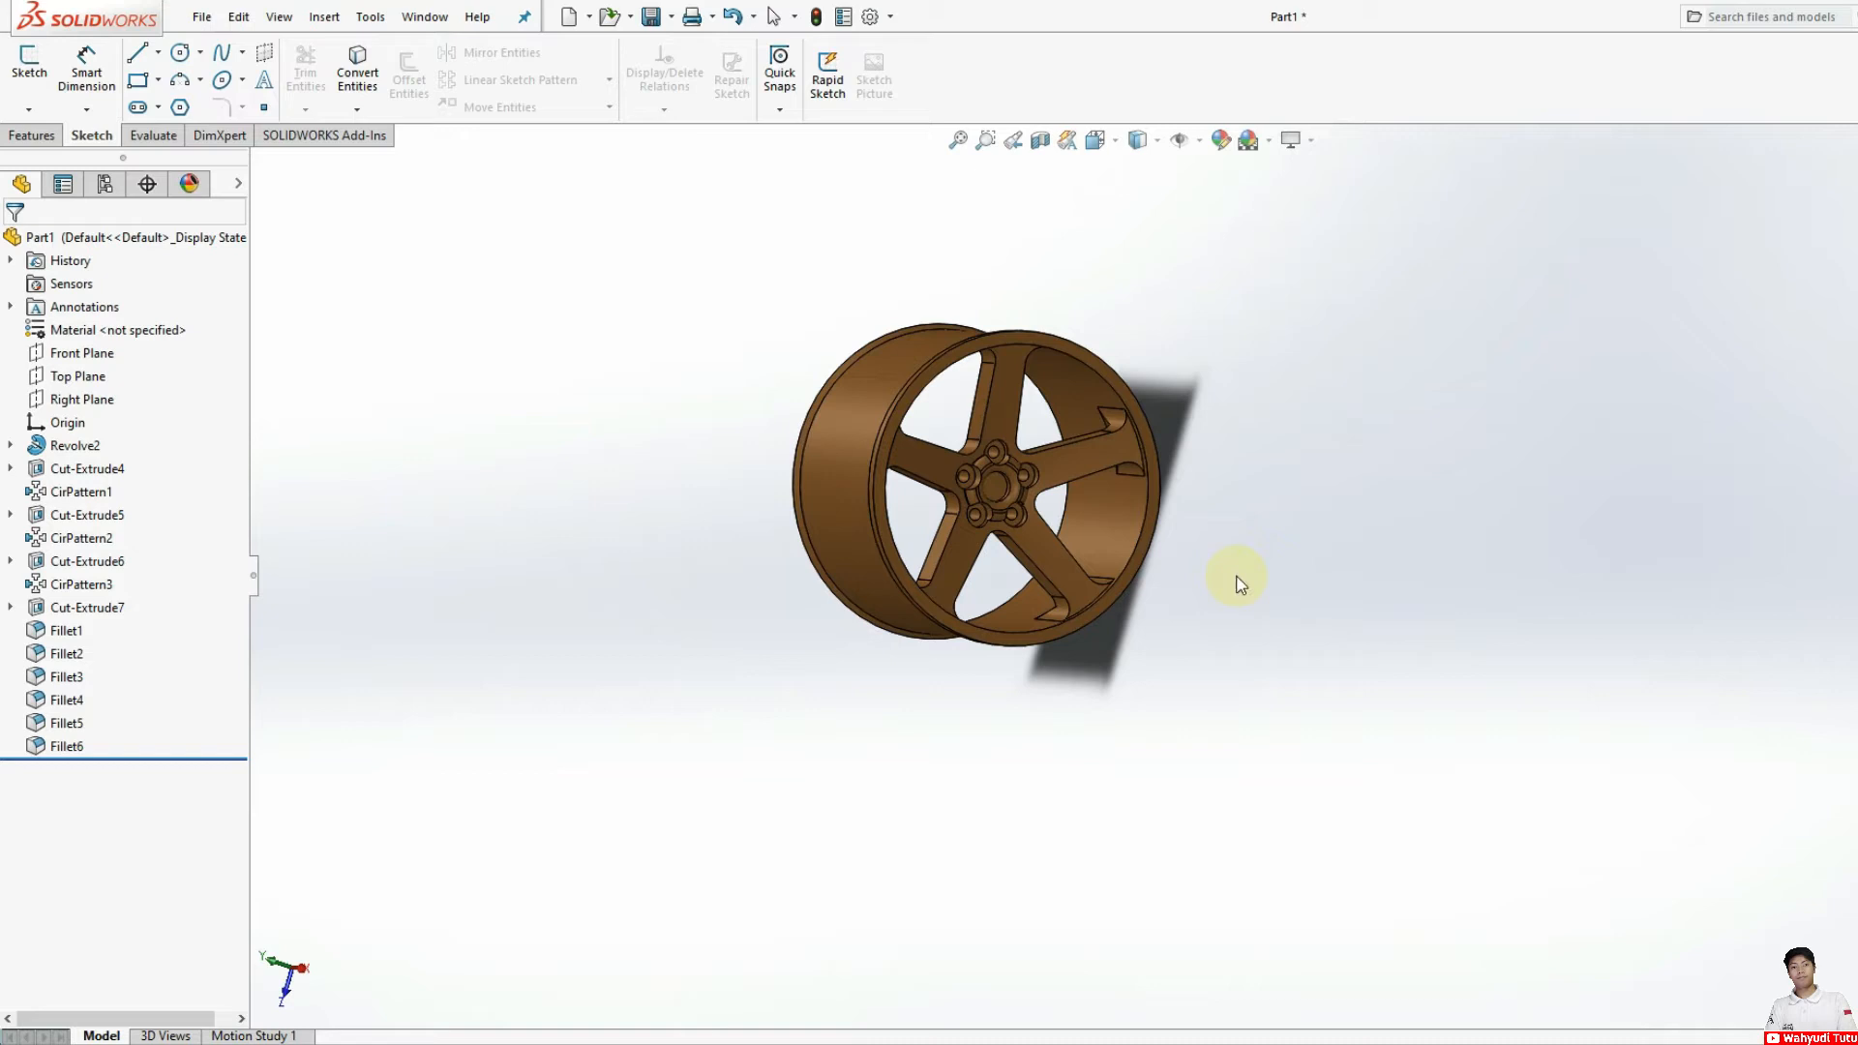
{"action": "scroll", "coordinate": [1099, 583], "scroll_direction": "down", "scroll_amount": 2}
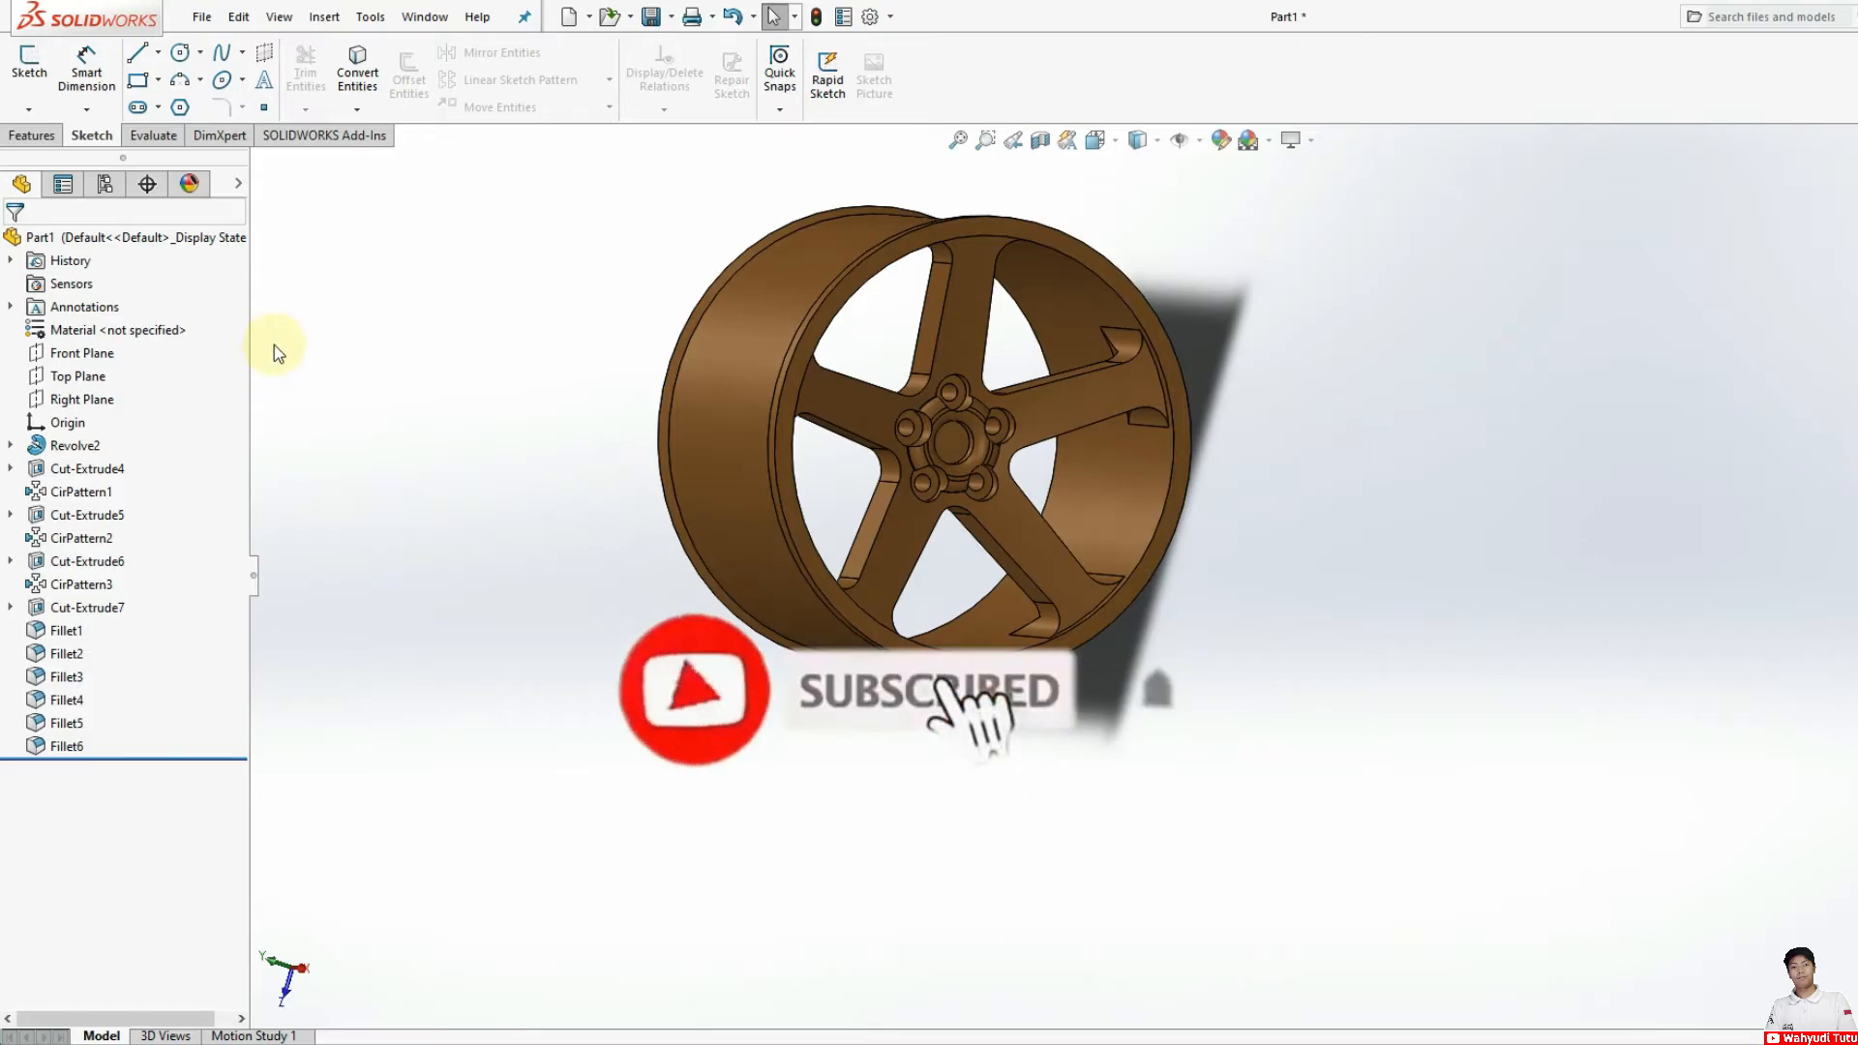
Step: Create a new part document and start a sketch on the Front Plane
{"action": "left_click", "coordinate": [201, 17]}
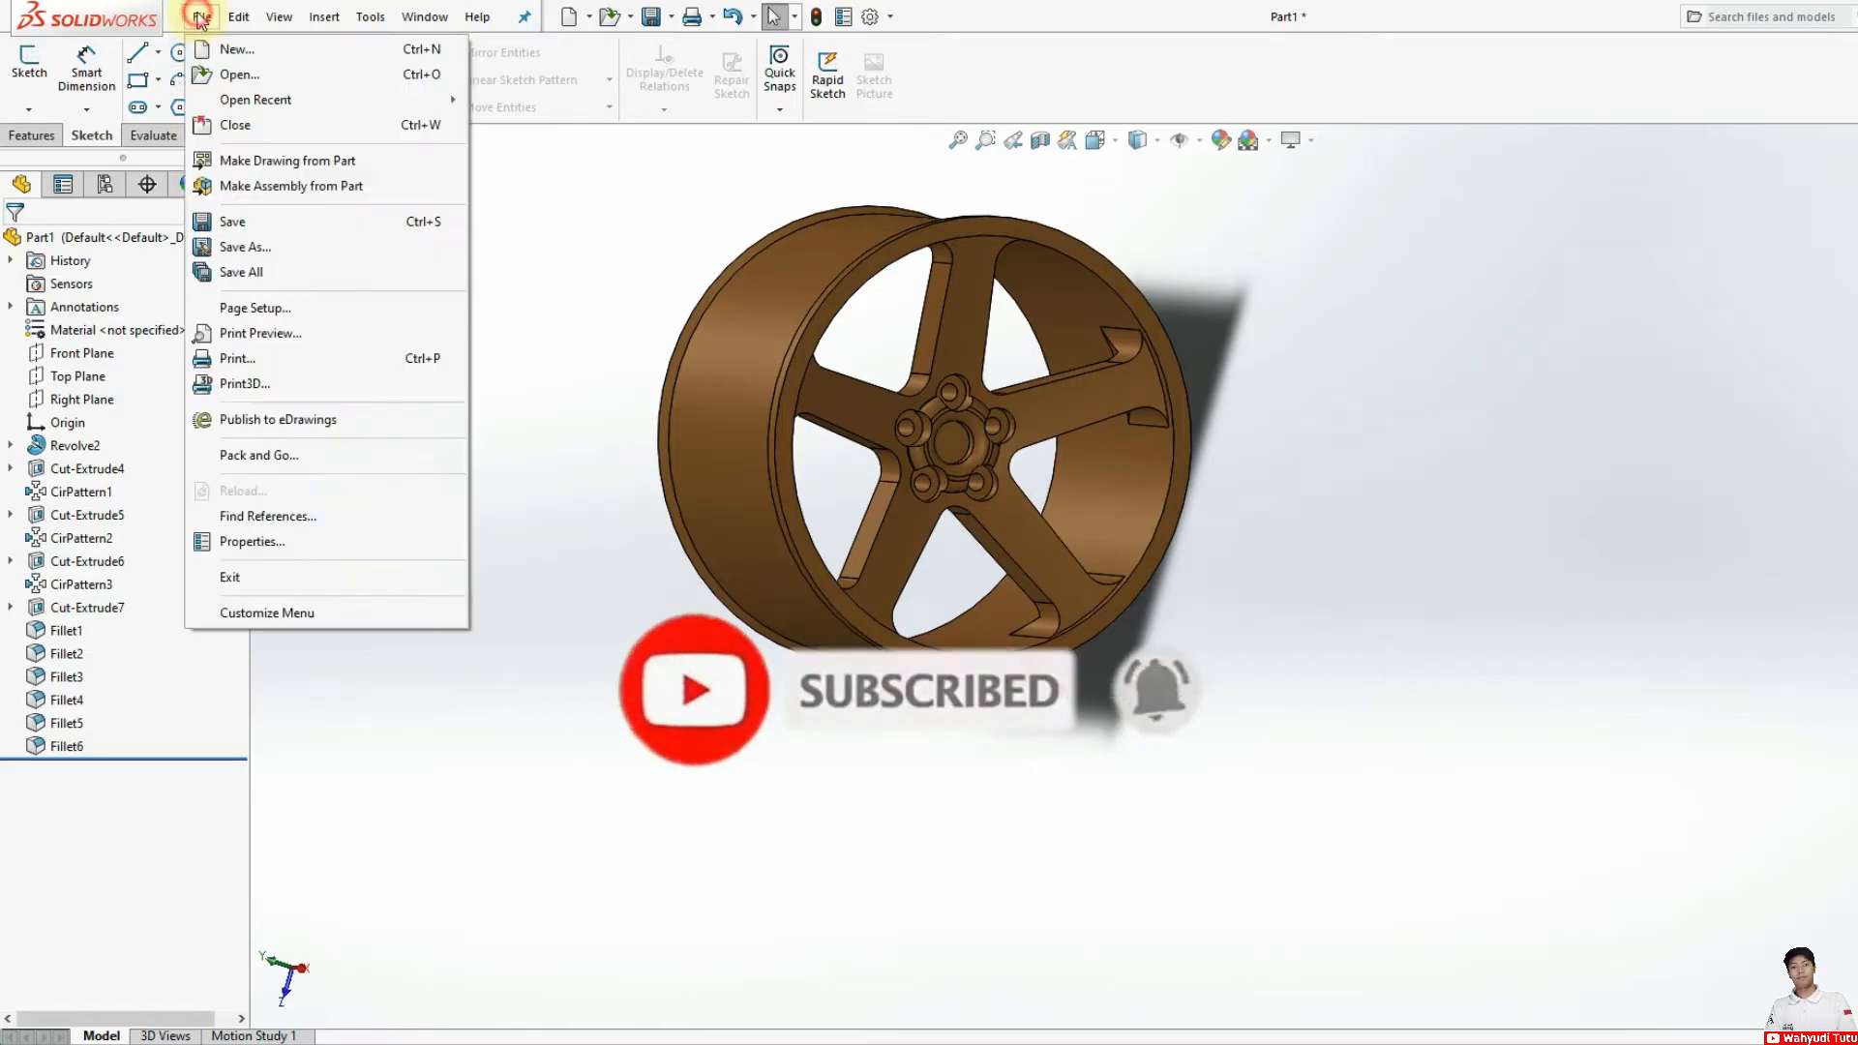
{"action": "left_click", "coordinate": [209, 52]}
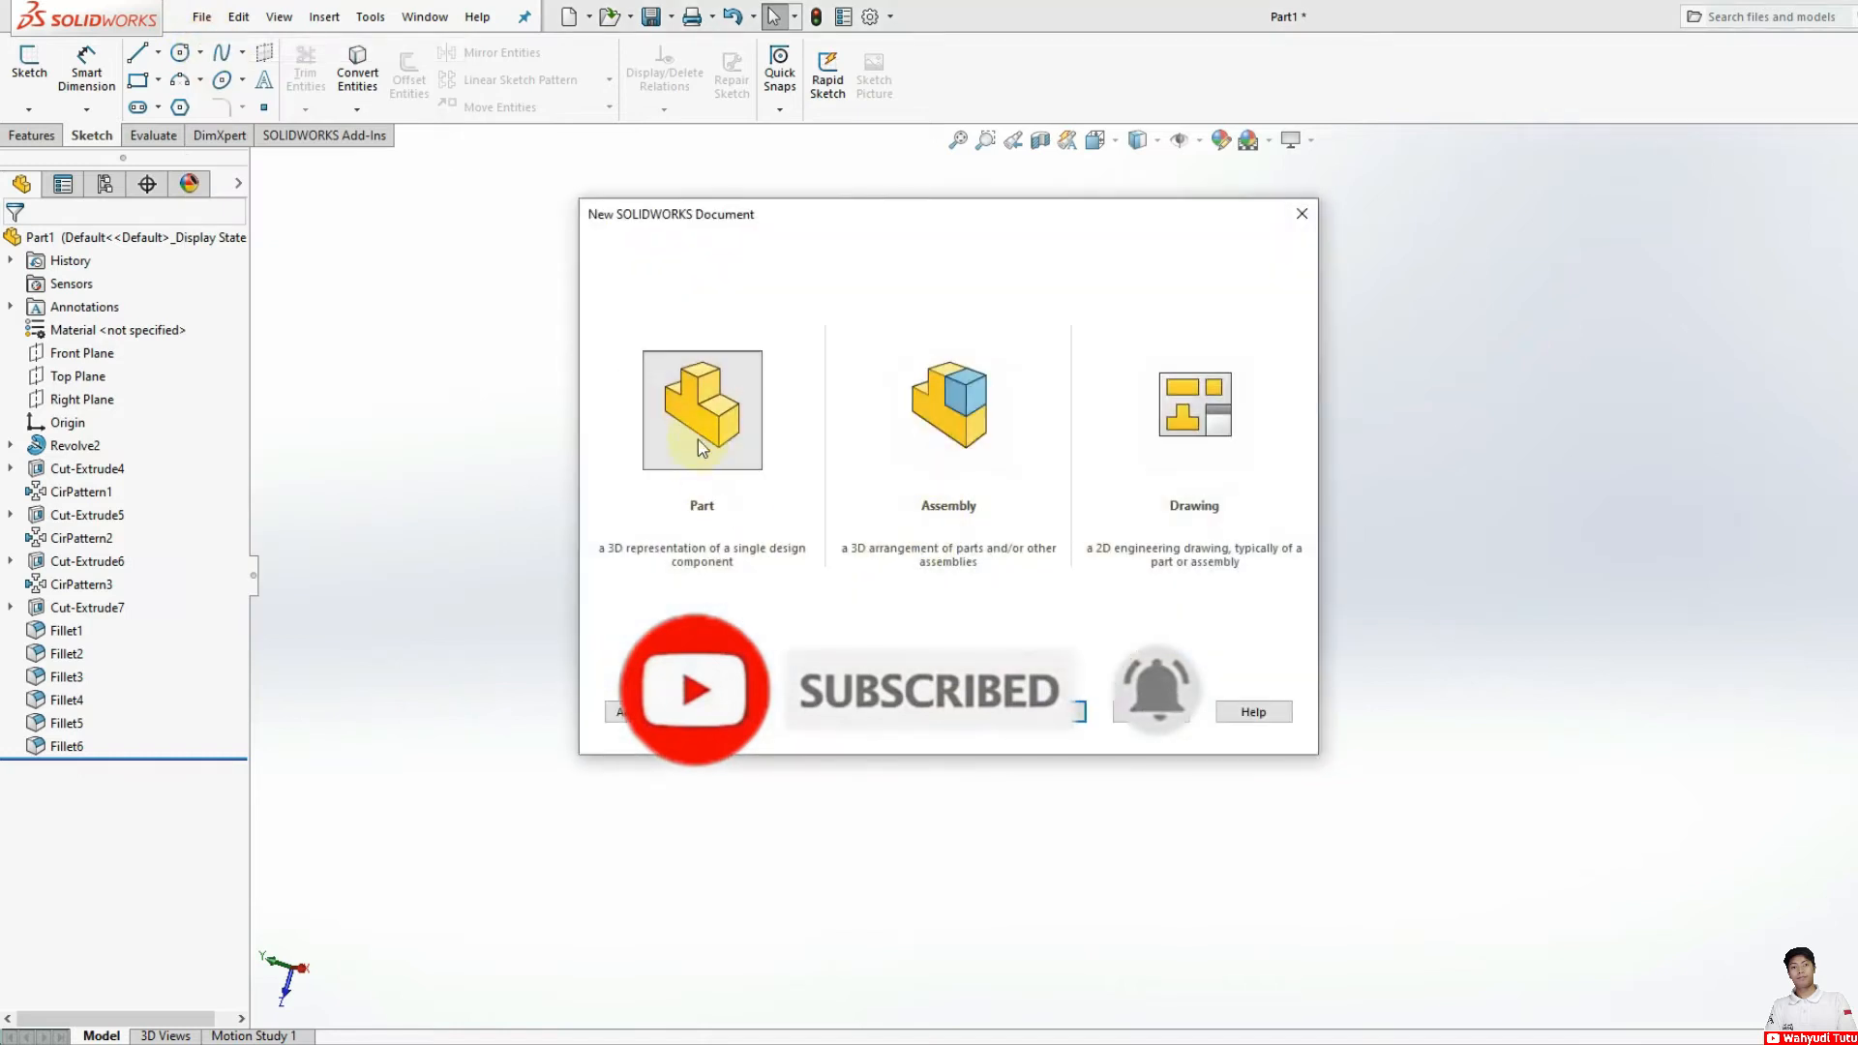
{"action": "left_click", "coordinate": [1046, 711]}
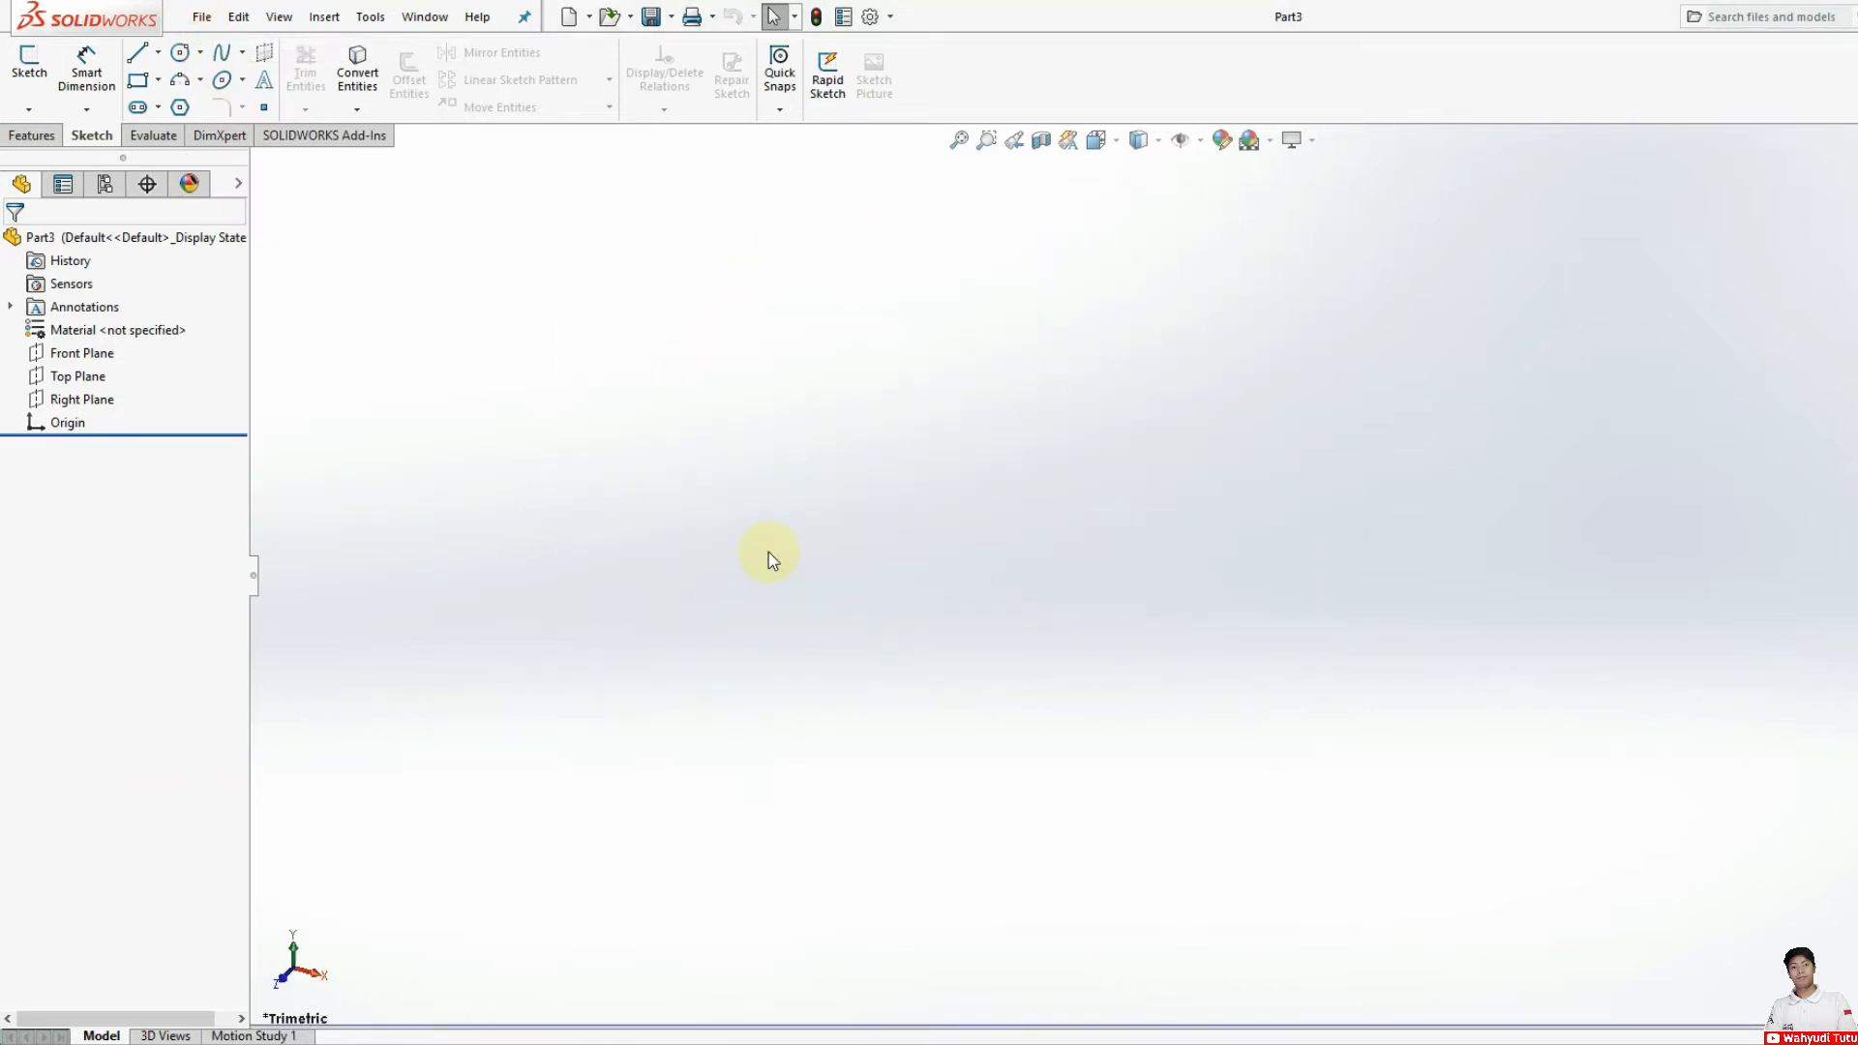
{"action": "left_click", "coordinate": [81, 354]}
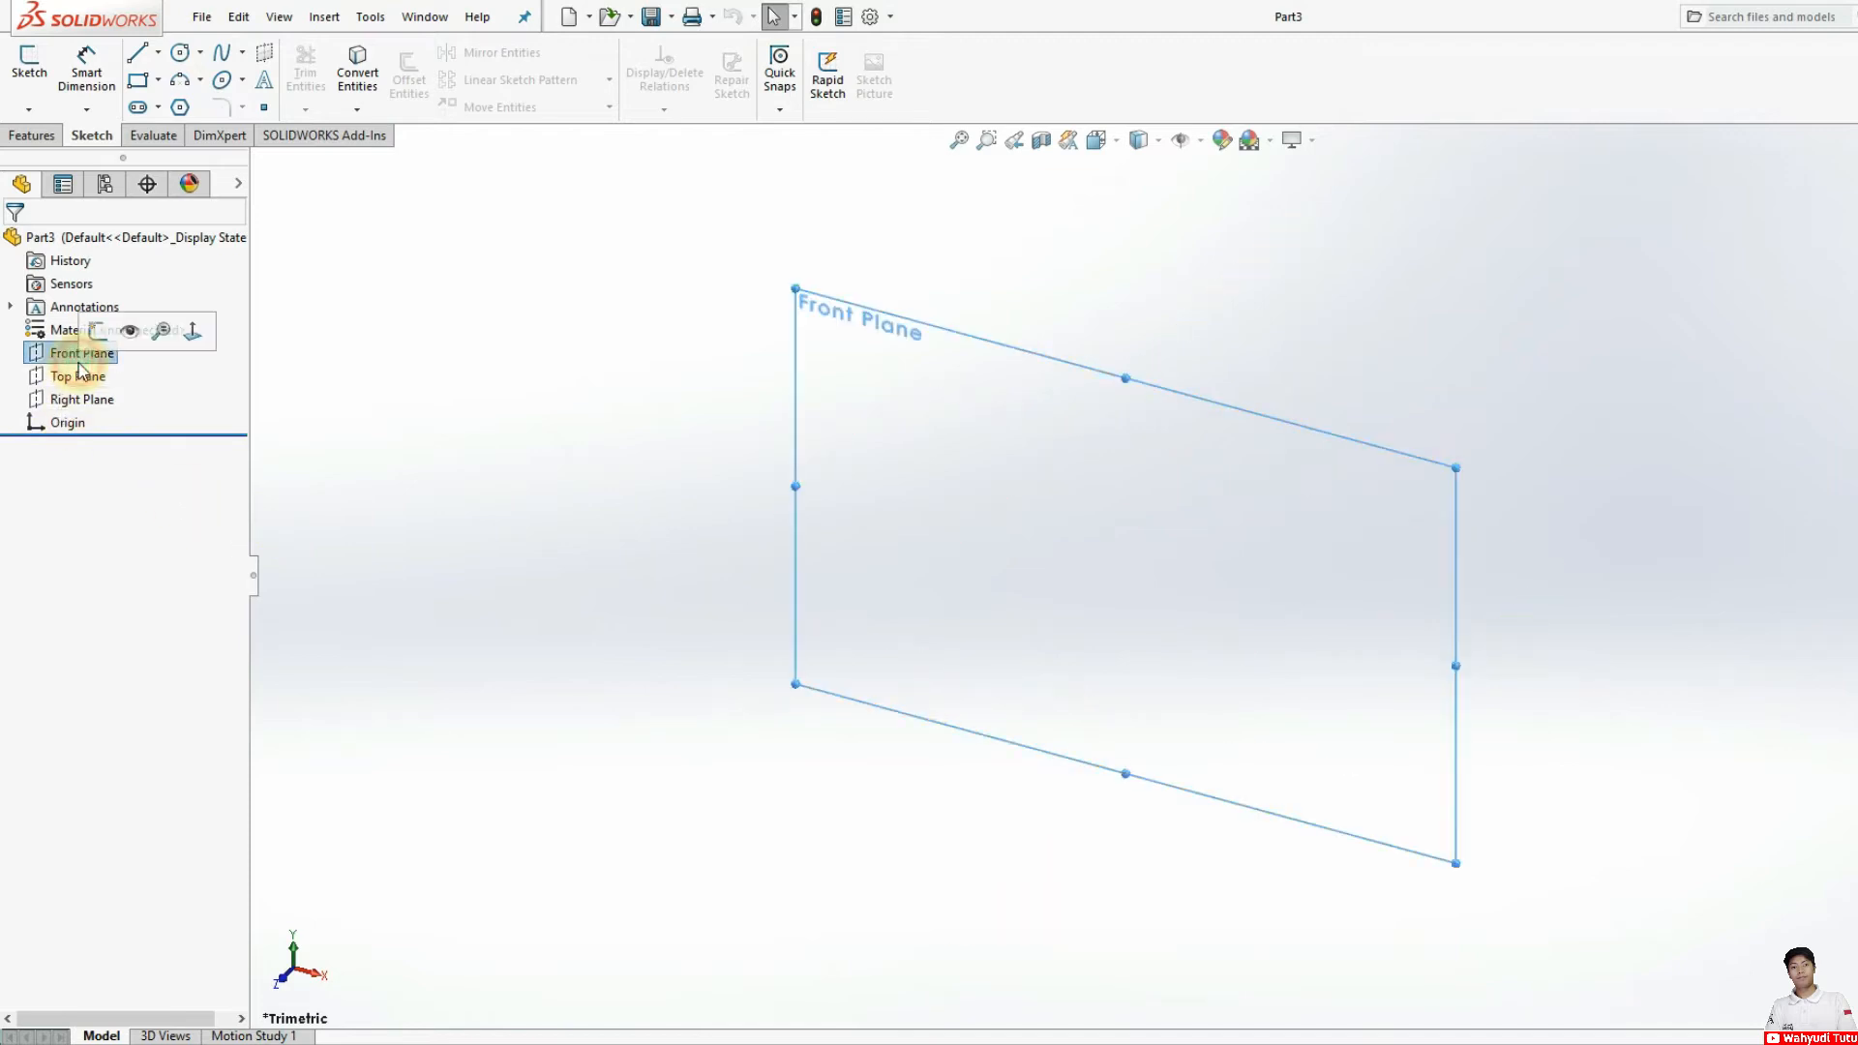
{"action": "left_click", "coordinate": [98, 331]}
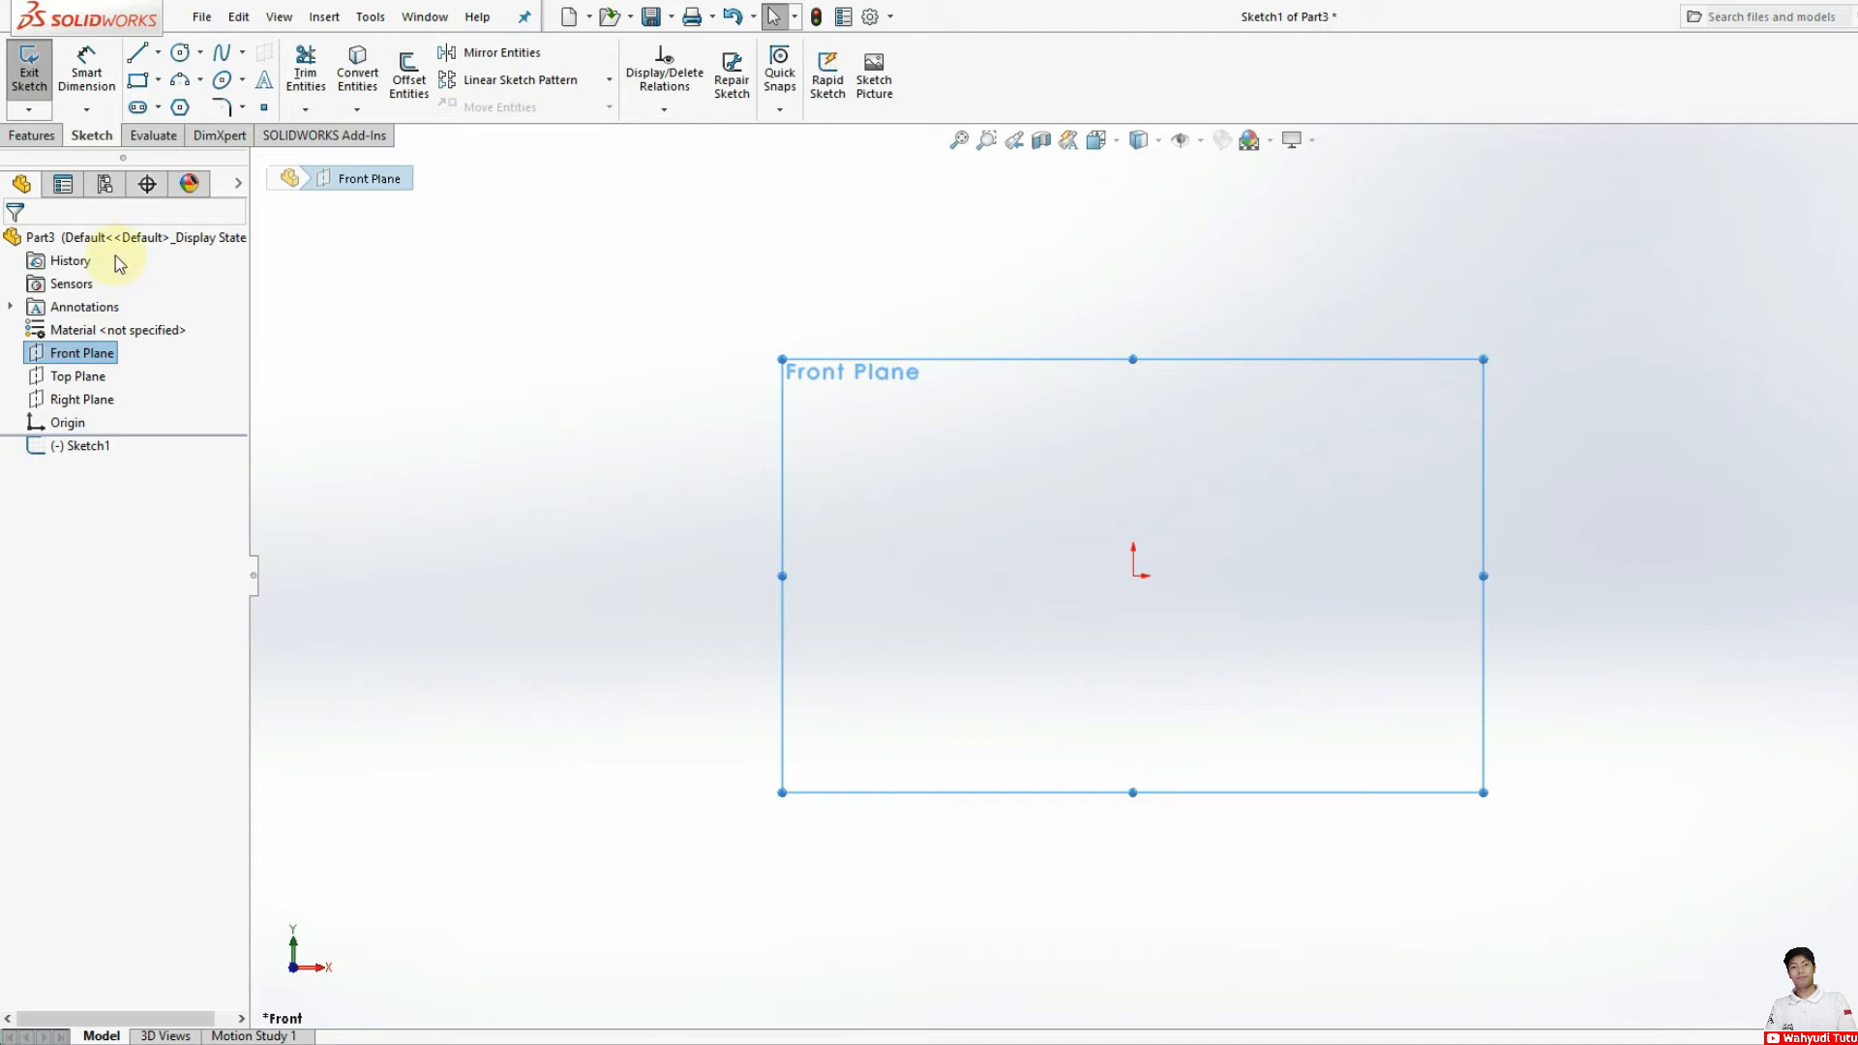
Step: Sketch a horizontal line about 108 mm long from the origin, continued by a short rising segment and a perpendicular line slanting back upward
{"action": "left_click", "coordinate": [136, 55]}
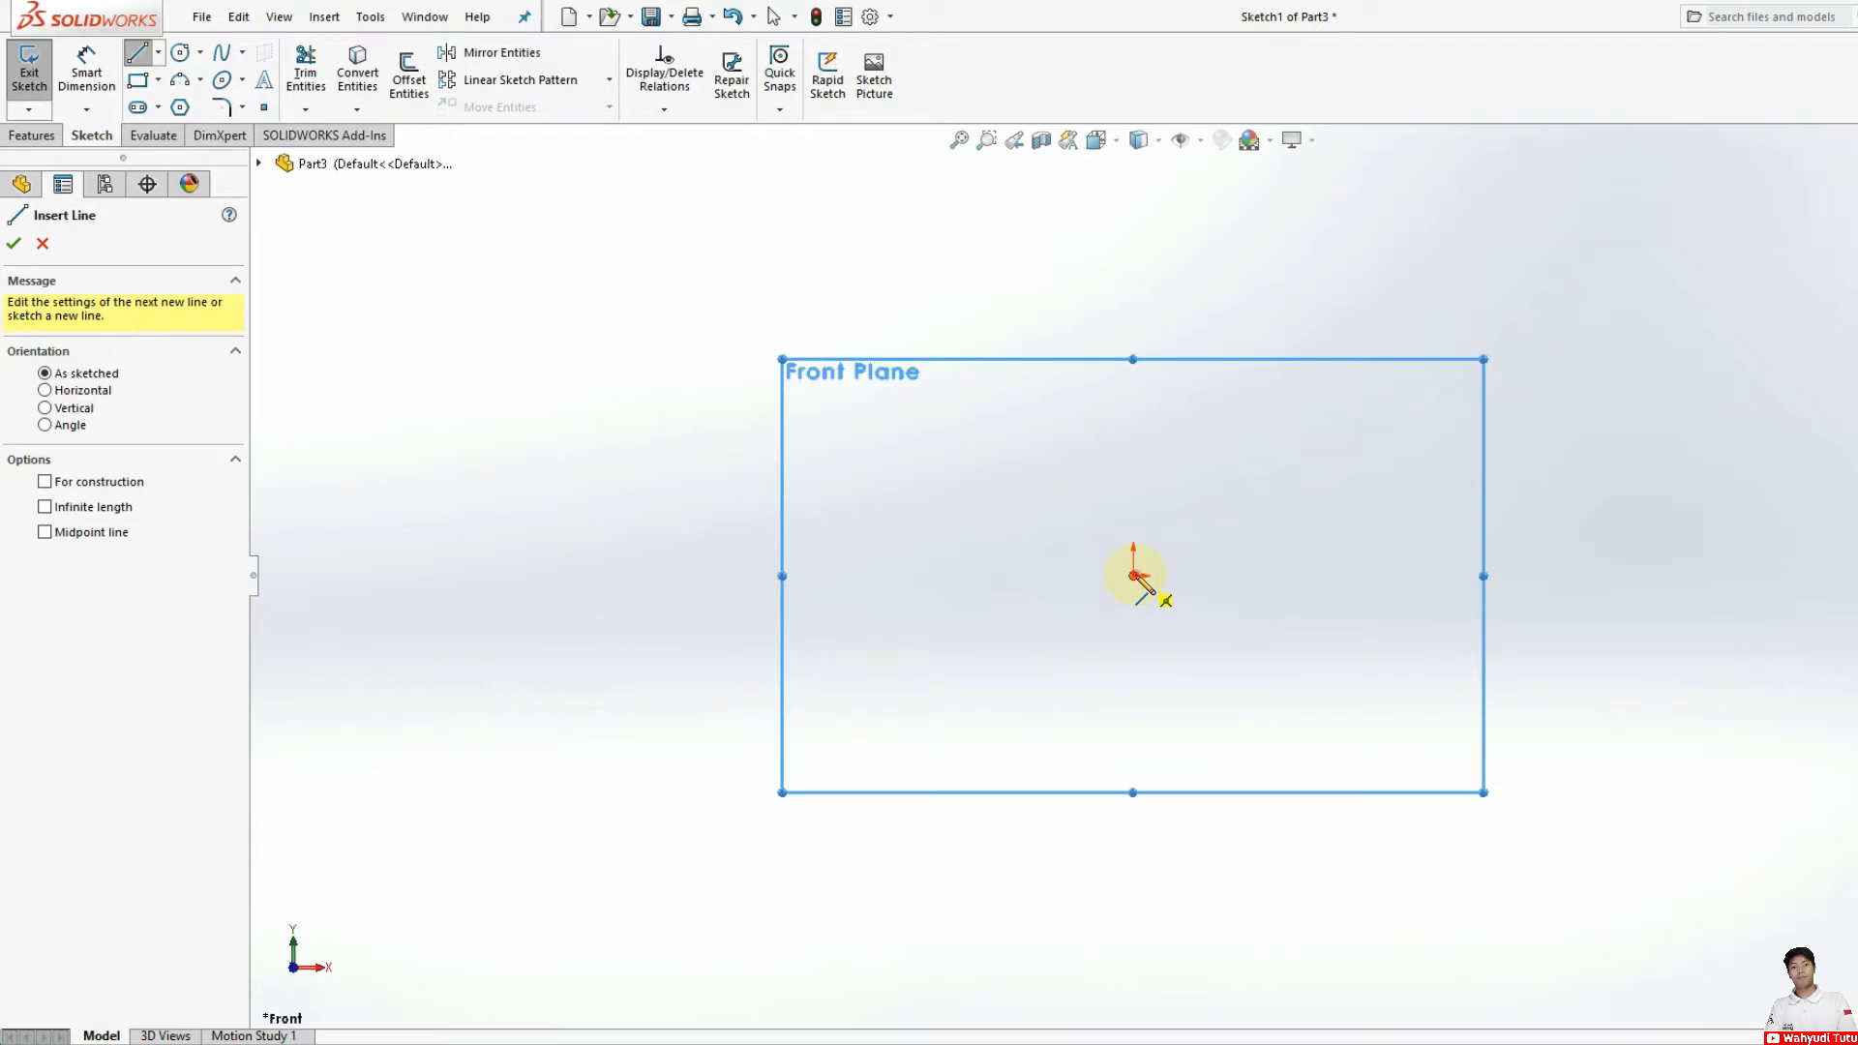
{"action": "left_click", "coordinate": [1135, 576]}
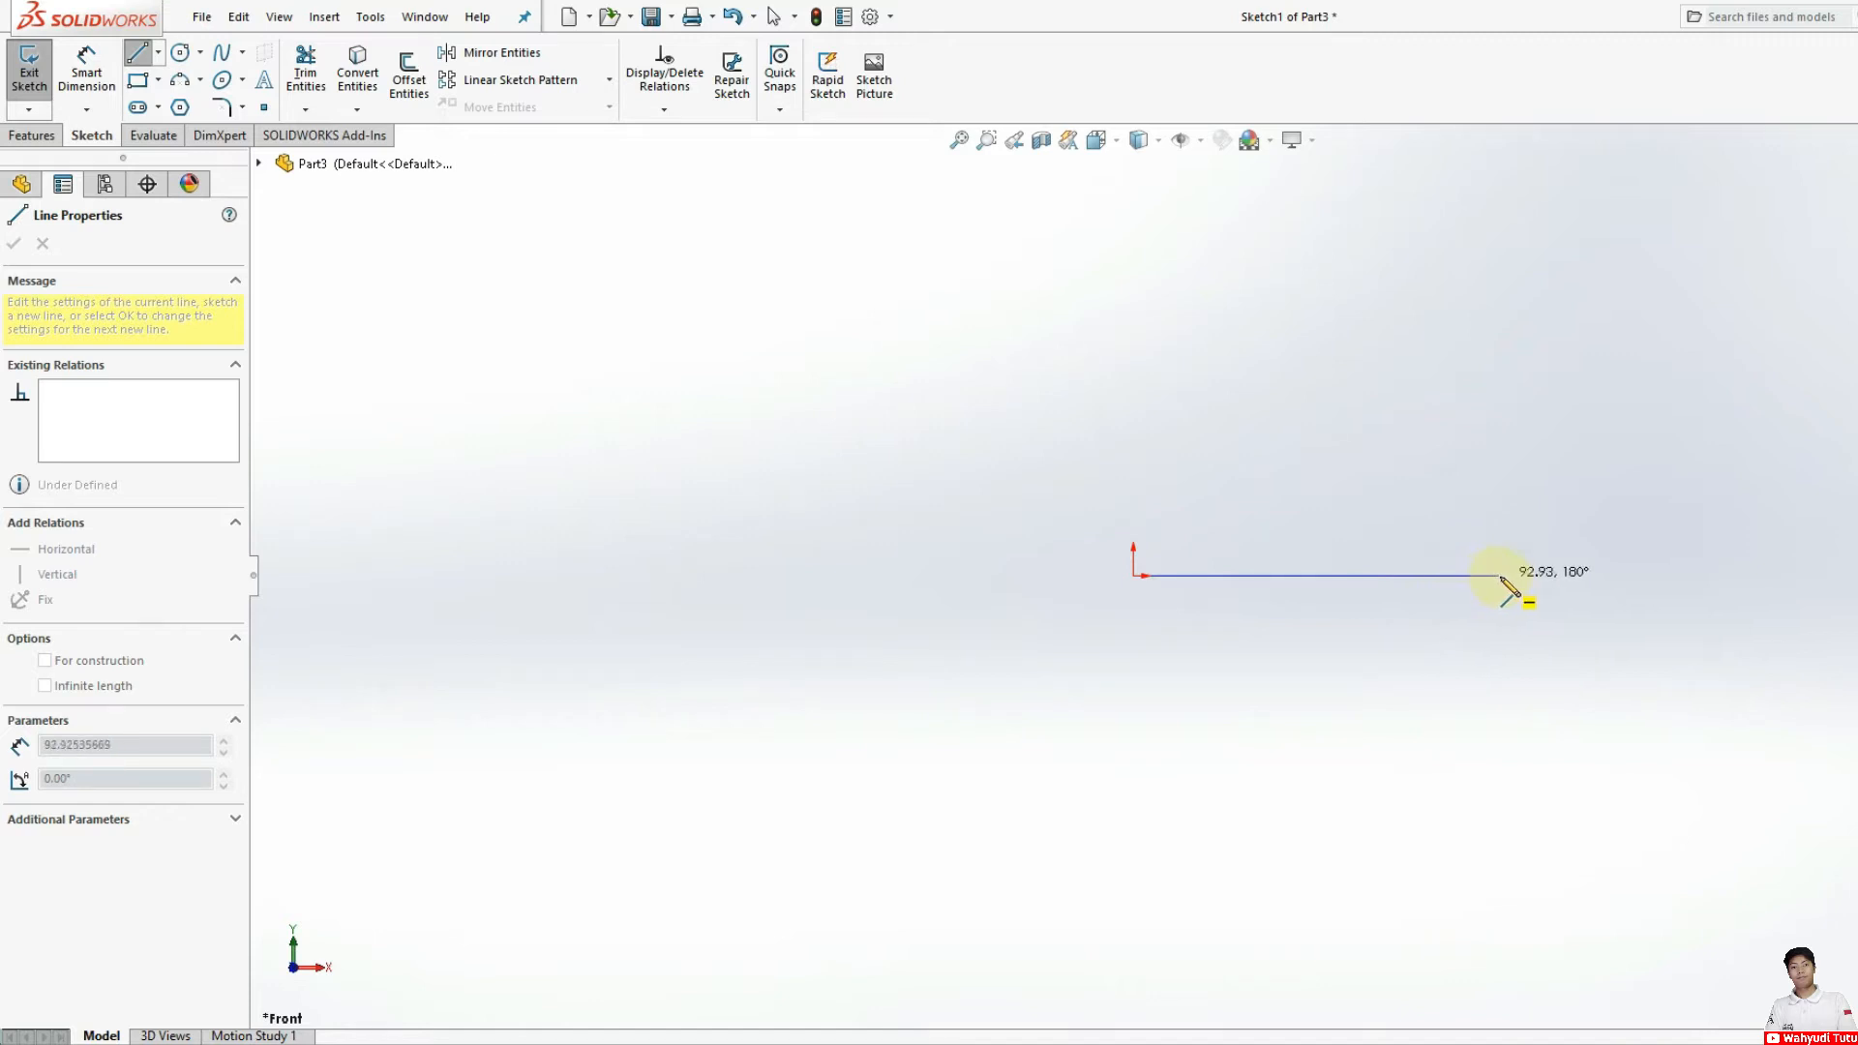
{"action": "left_click", "coordinate": [1560, 573]}
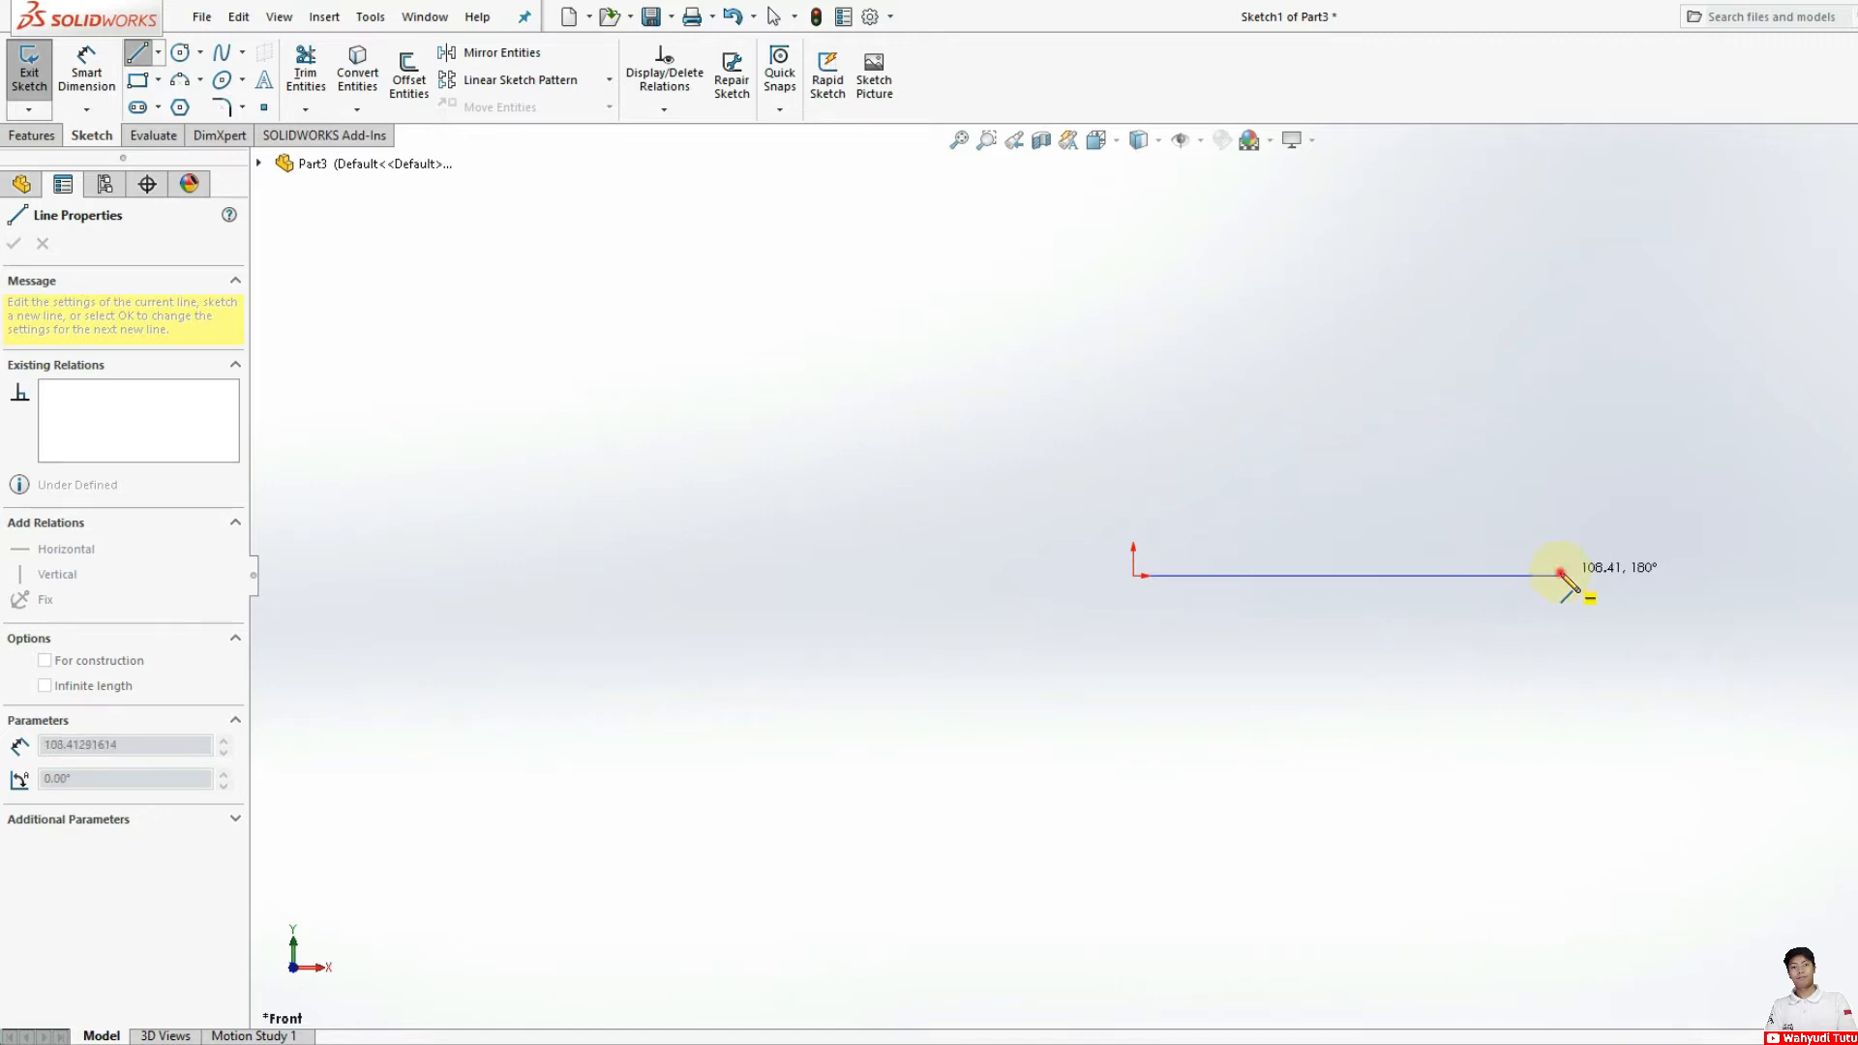
{"action": "scroll", "coordinate": [1645, 540], "scroll_direction": "down", "scroll_amount": 2}
{"action": "scroll", "coordinate": [1587, 552], "scroll_direction": "up", "scroll_amount": 3}
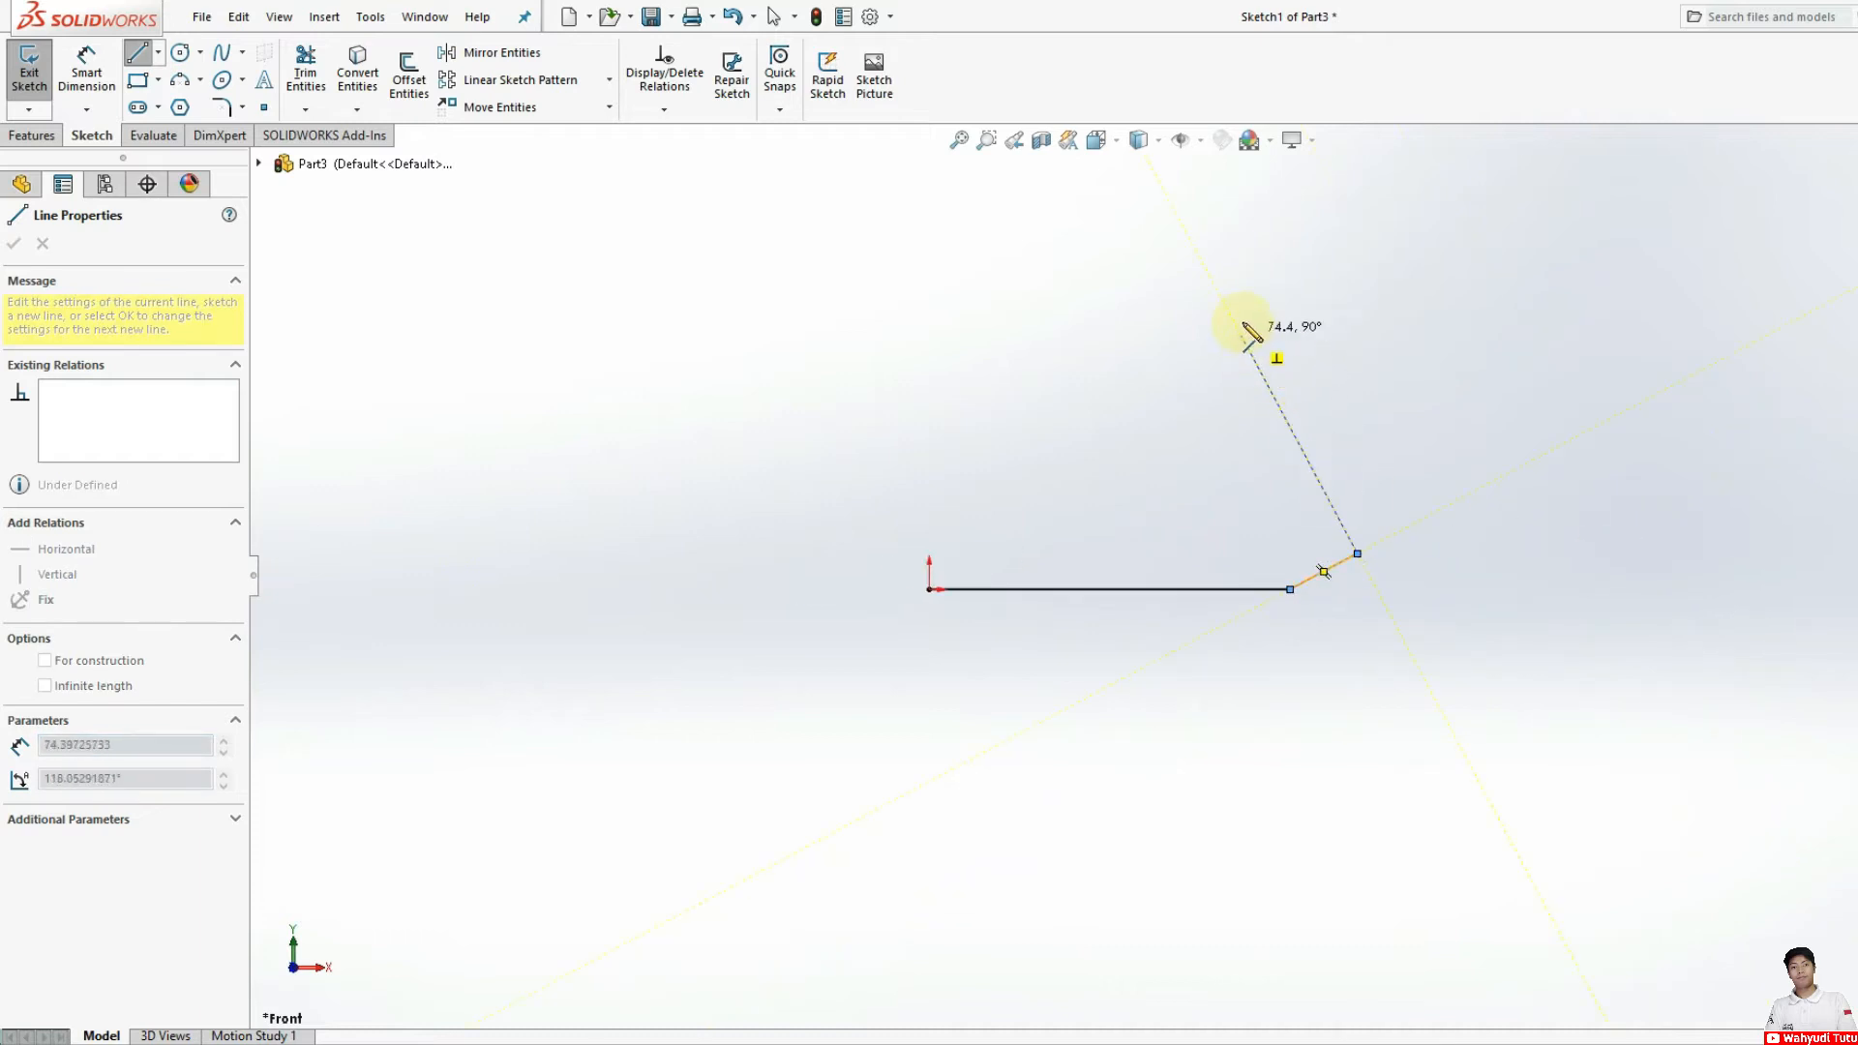
{"action": "left_click", "coordinate": [1229, 320]}
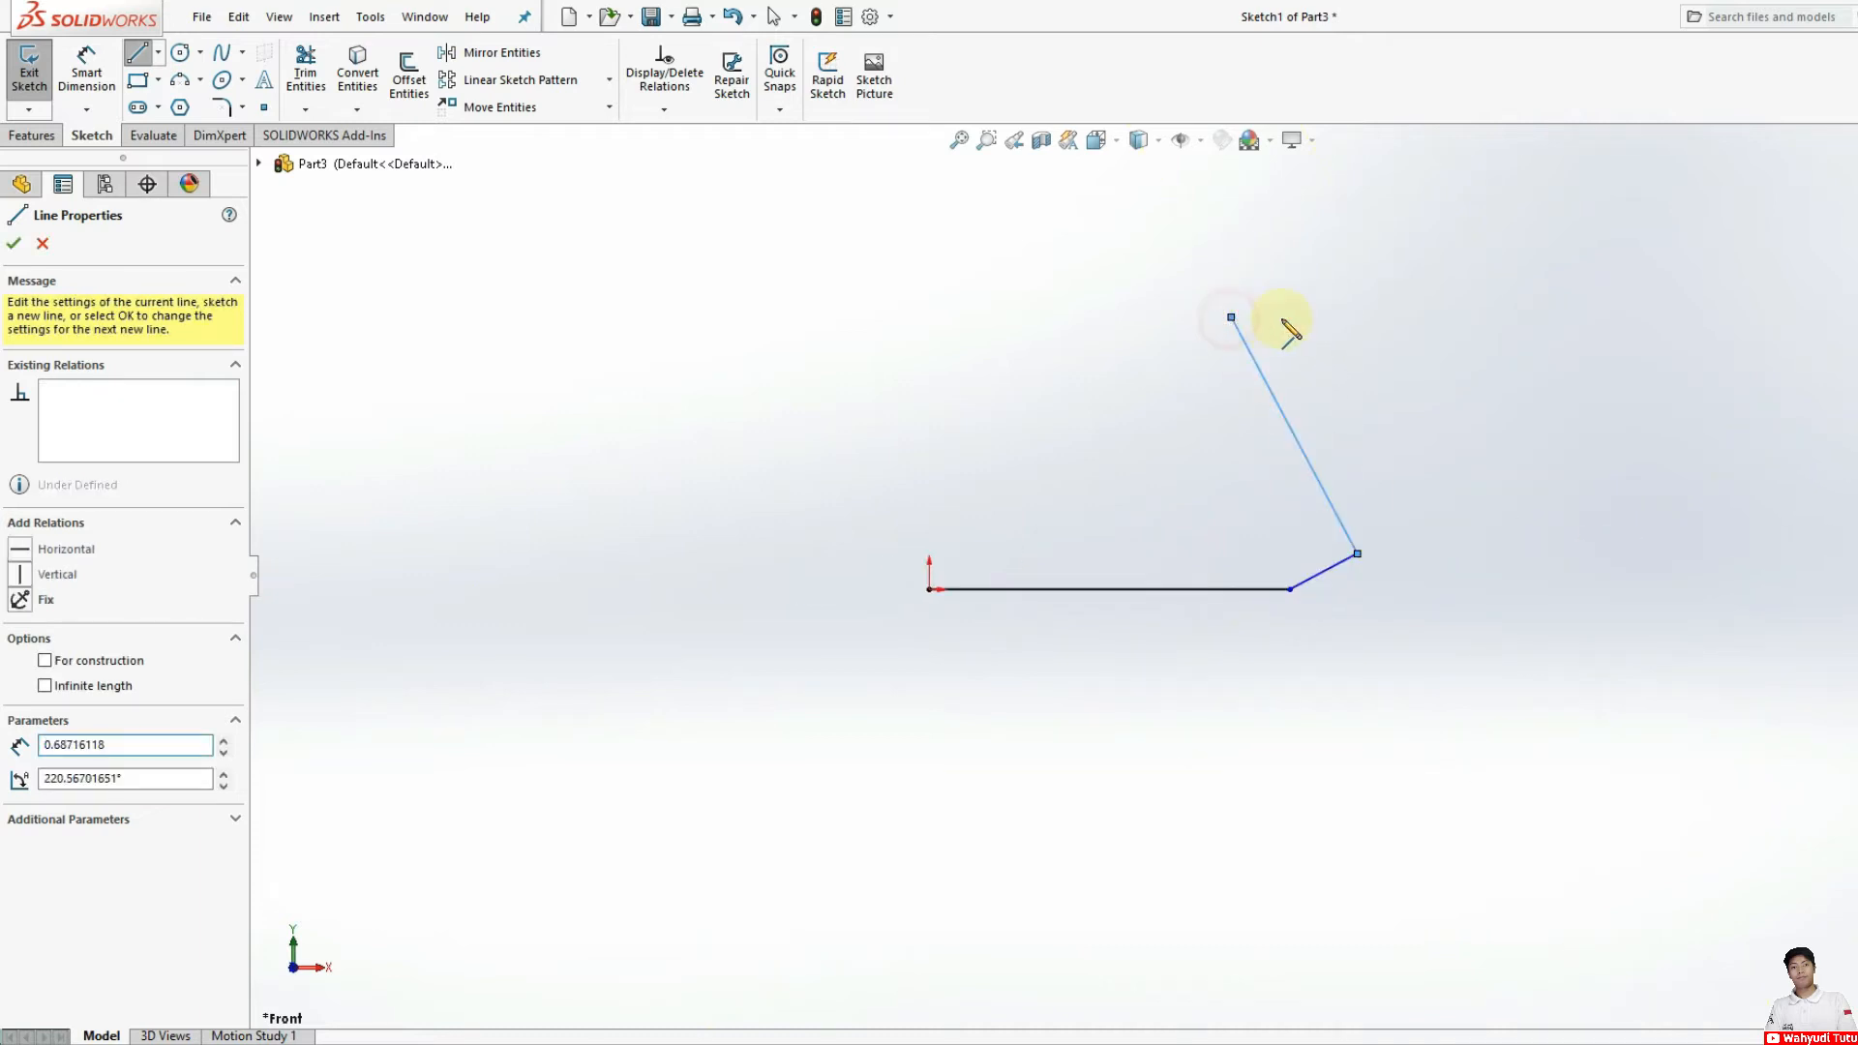
Step: Extend the profile with a top edge about 51 mm long, a small downward and inward step, and a parallel slanted line down to baseline level
{"action": "left_click", "coordinate": [1400, 317]}
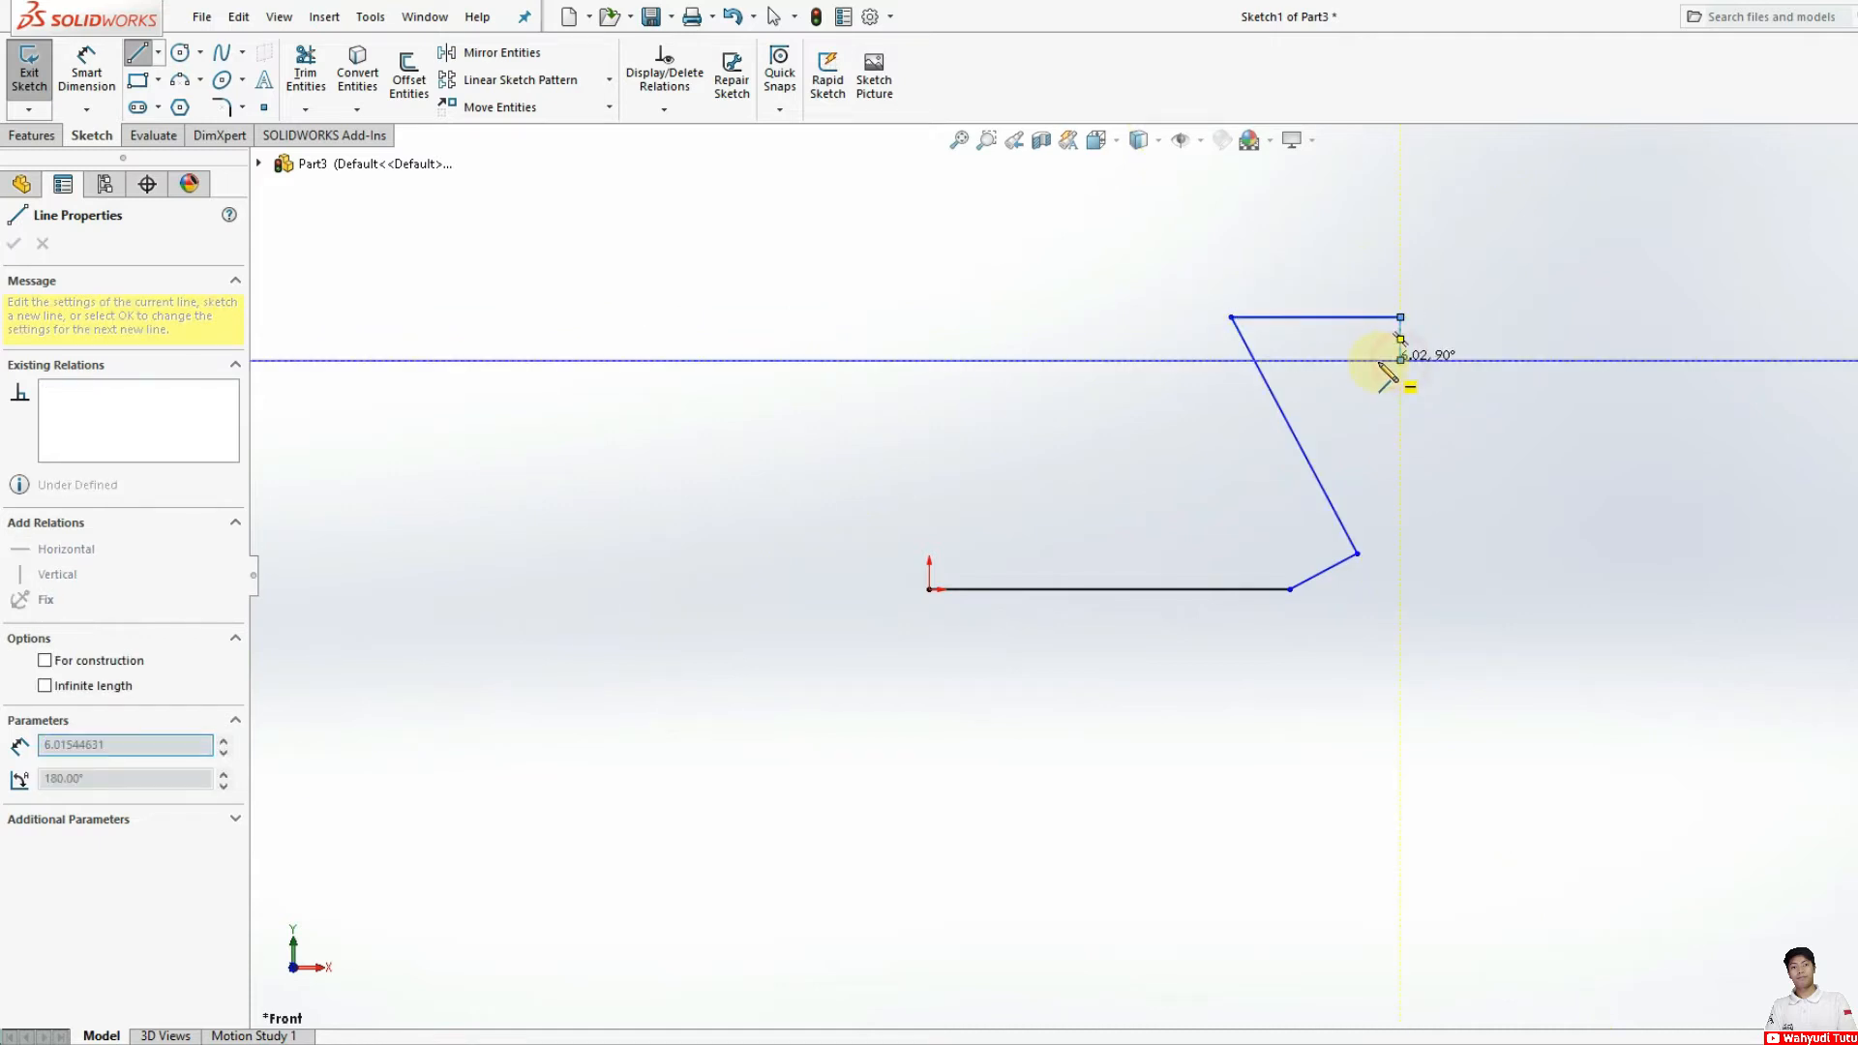
{"action": "left_click", "coordinate": [1400, 360]}
{"action": "left_click", "coordinate": [1357, 360]}
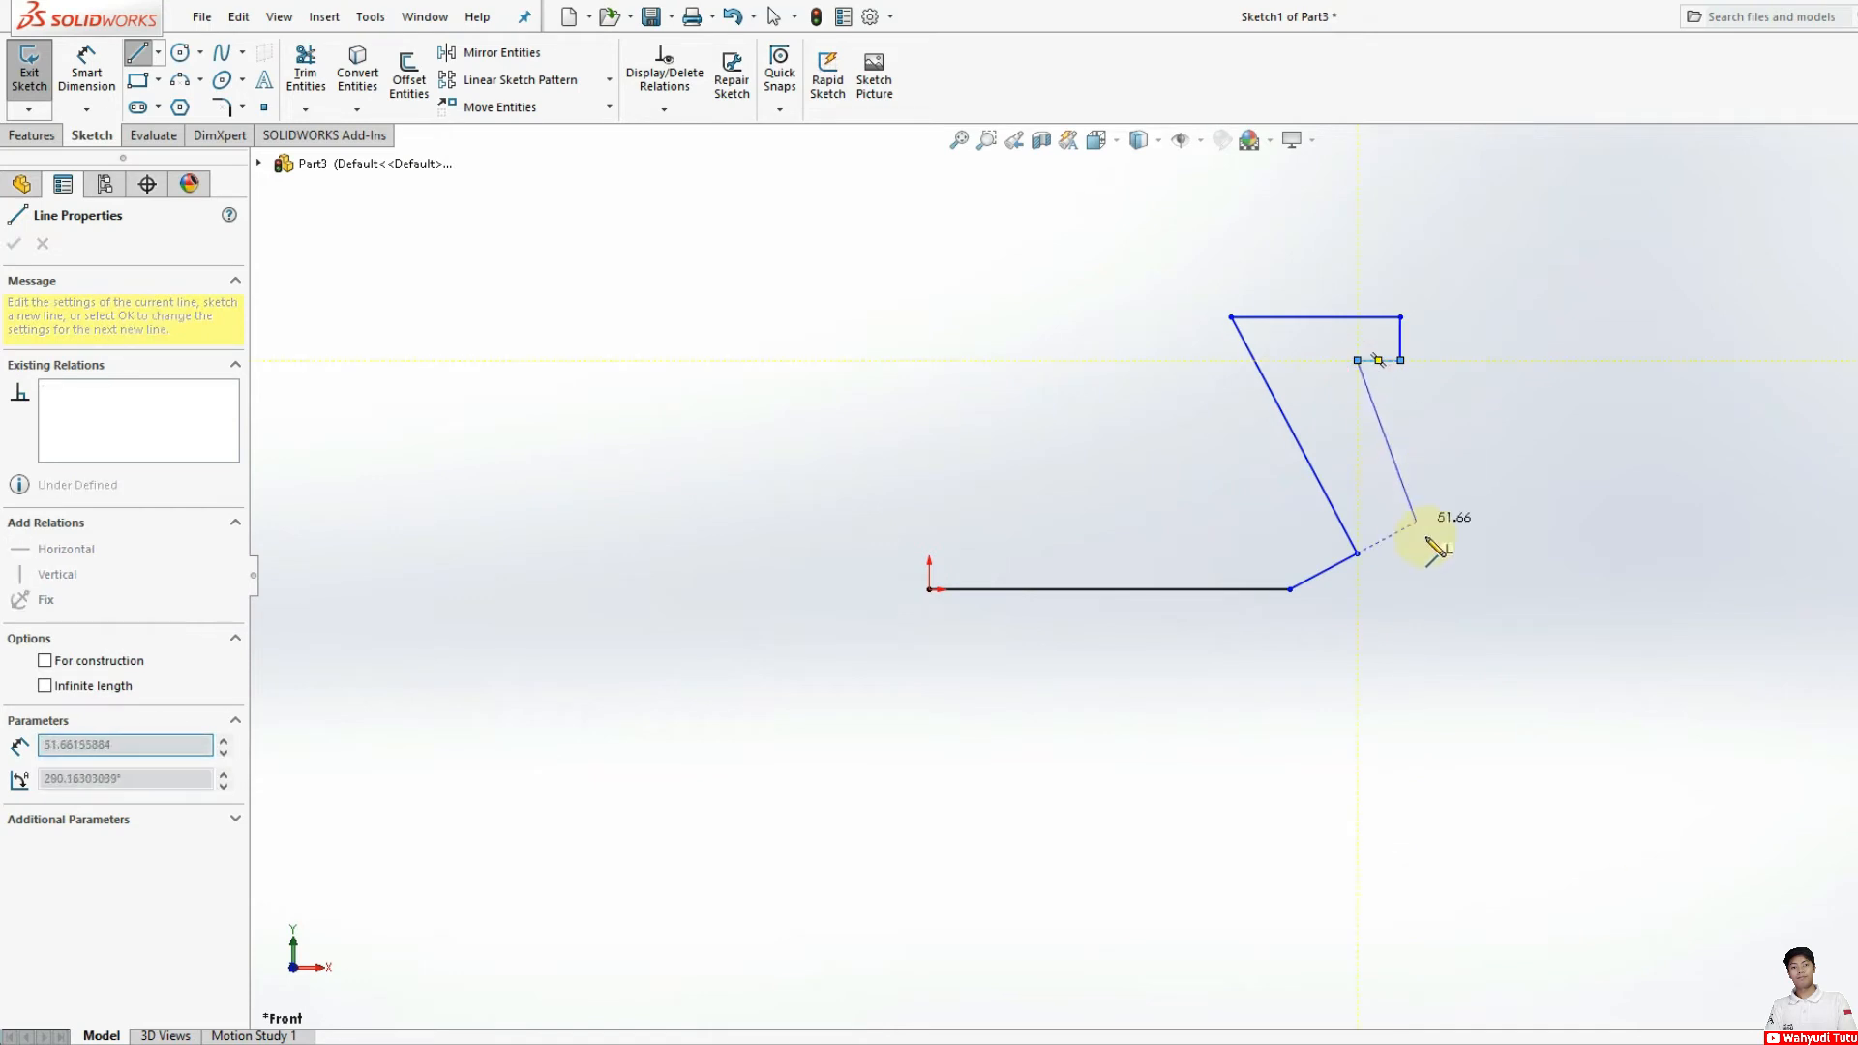
{"action": "left_click", "coordinate": [1481, 589]}
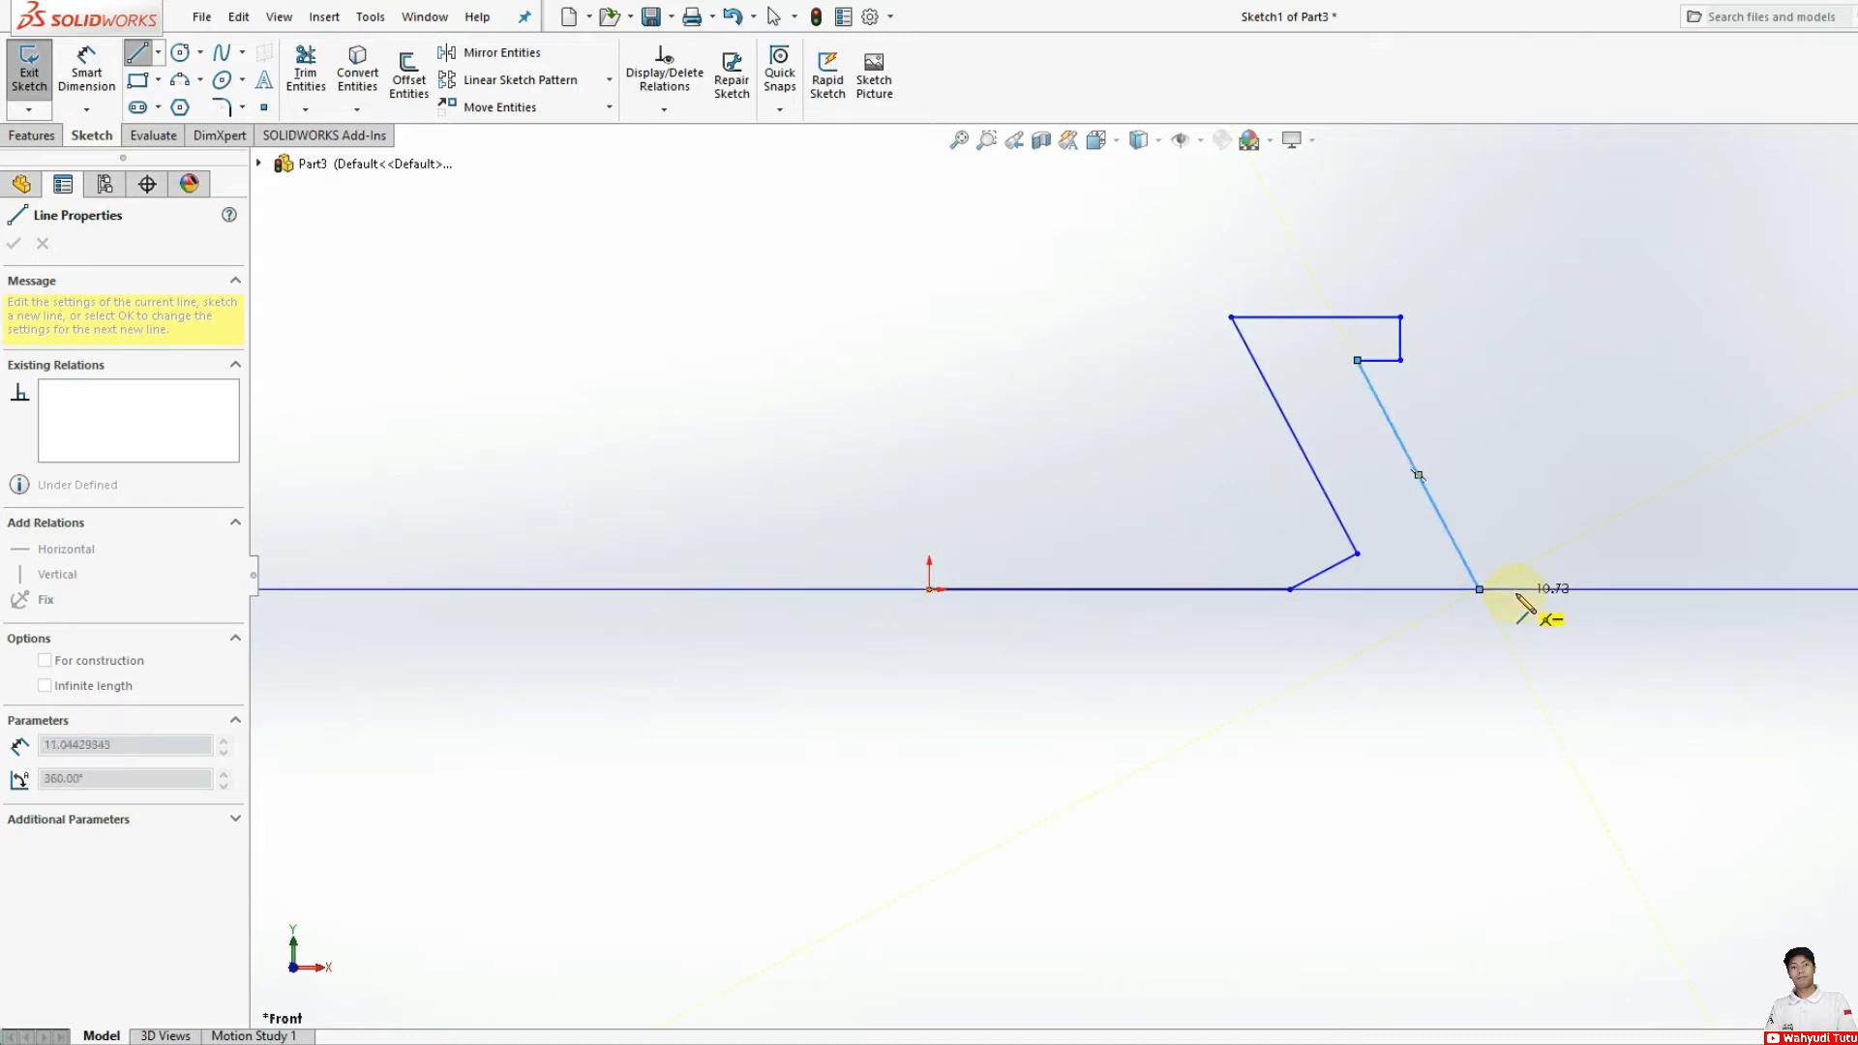
Step: Add a small foot about 11 mm wide and 9 mm deep, a short bevel, and a horizontal line about 155 mm back toward the origin
{"action": "left_click", "coordinate": [1515, 590]}
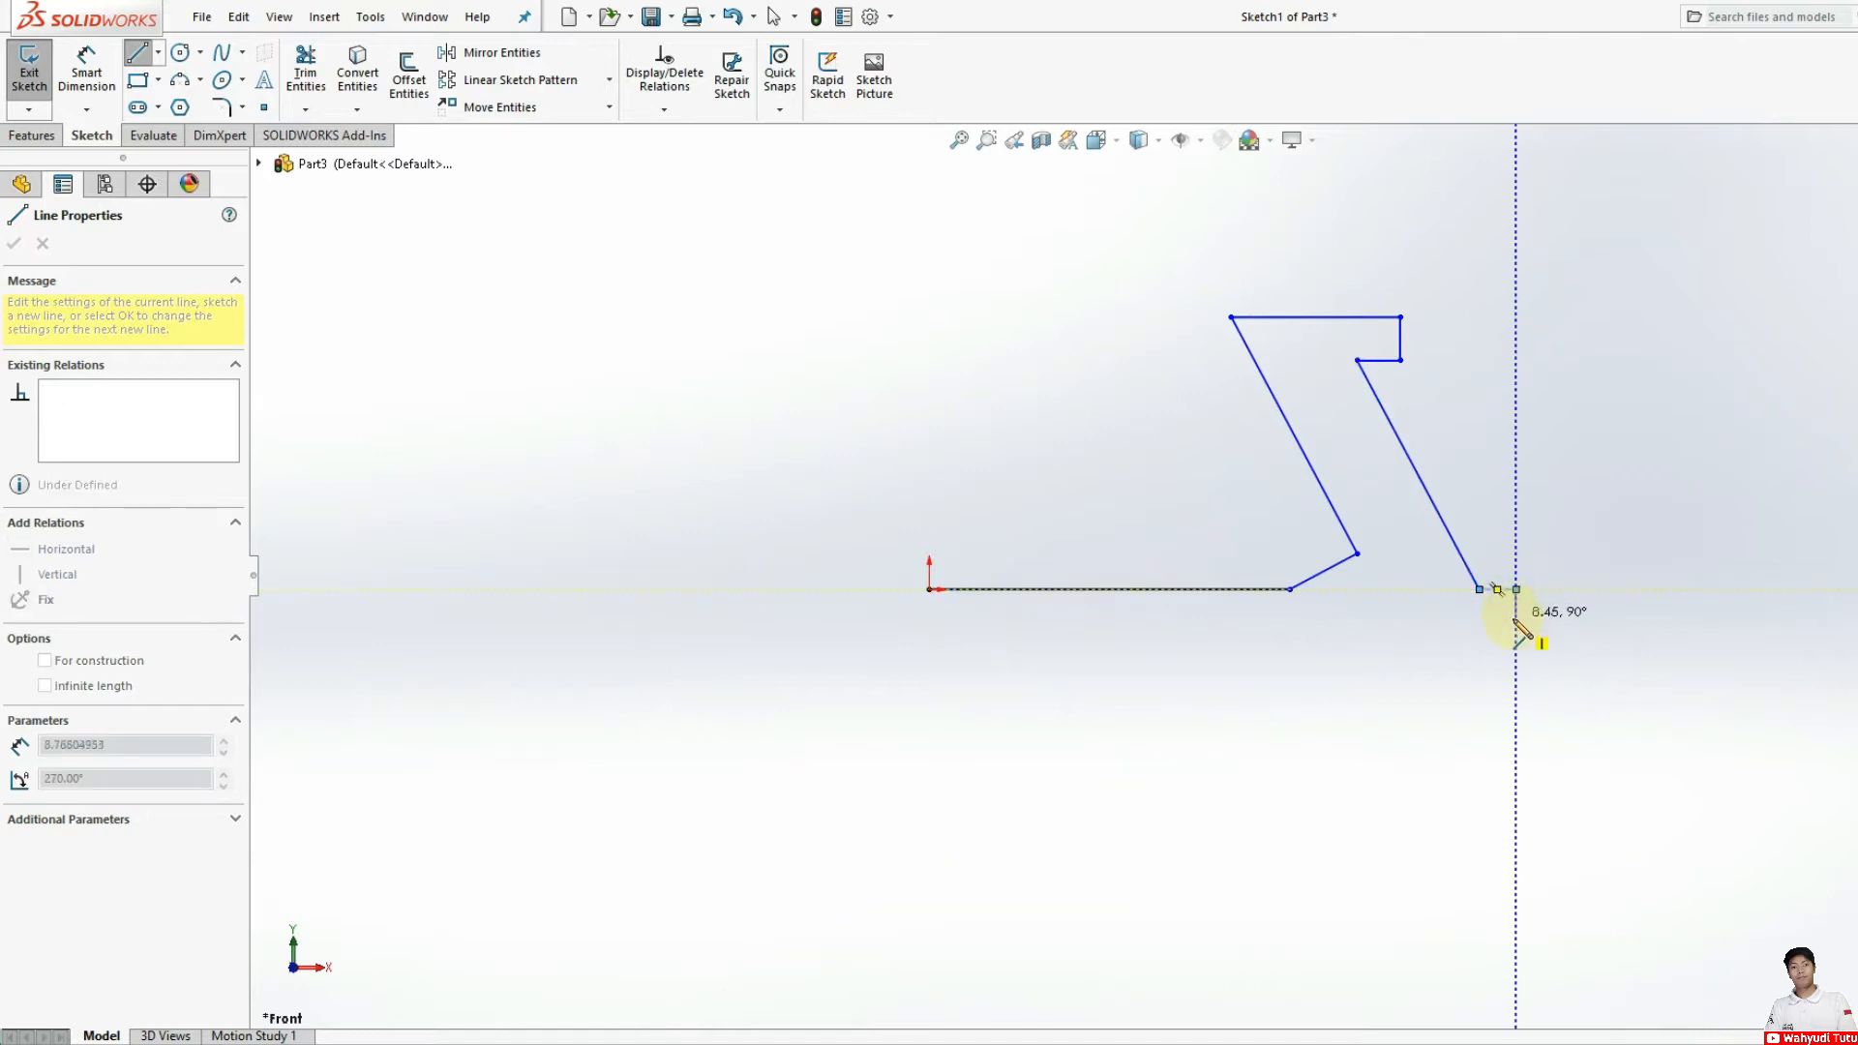
{"action": "left_click", "coordinate": [1515, 620]}
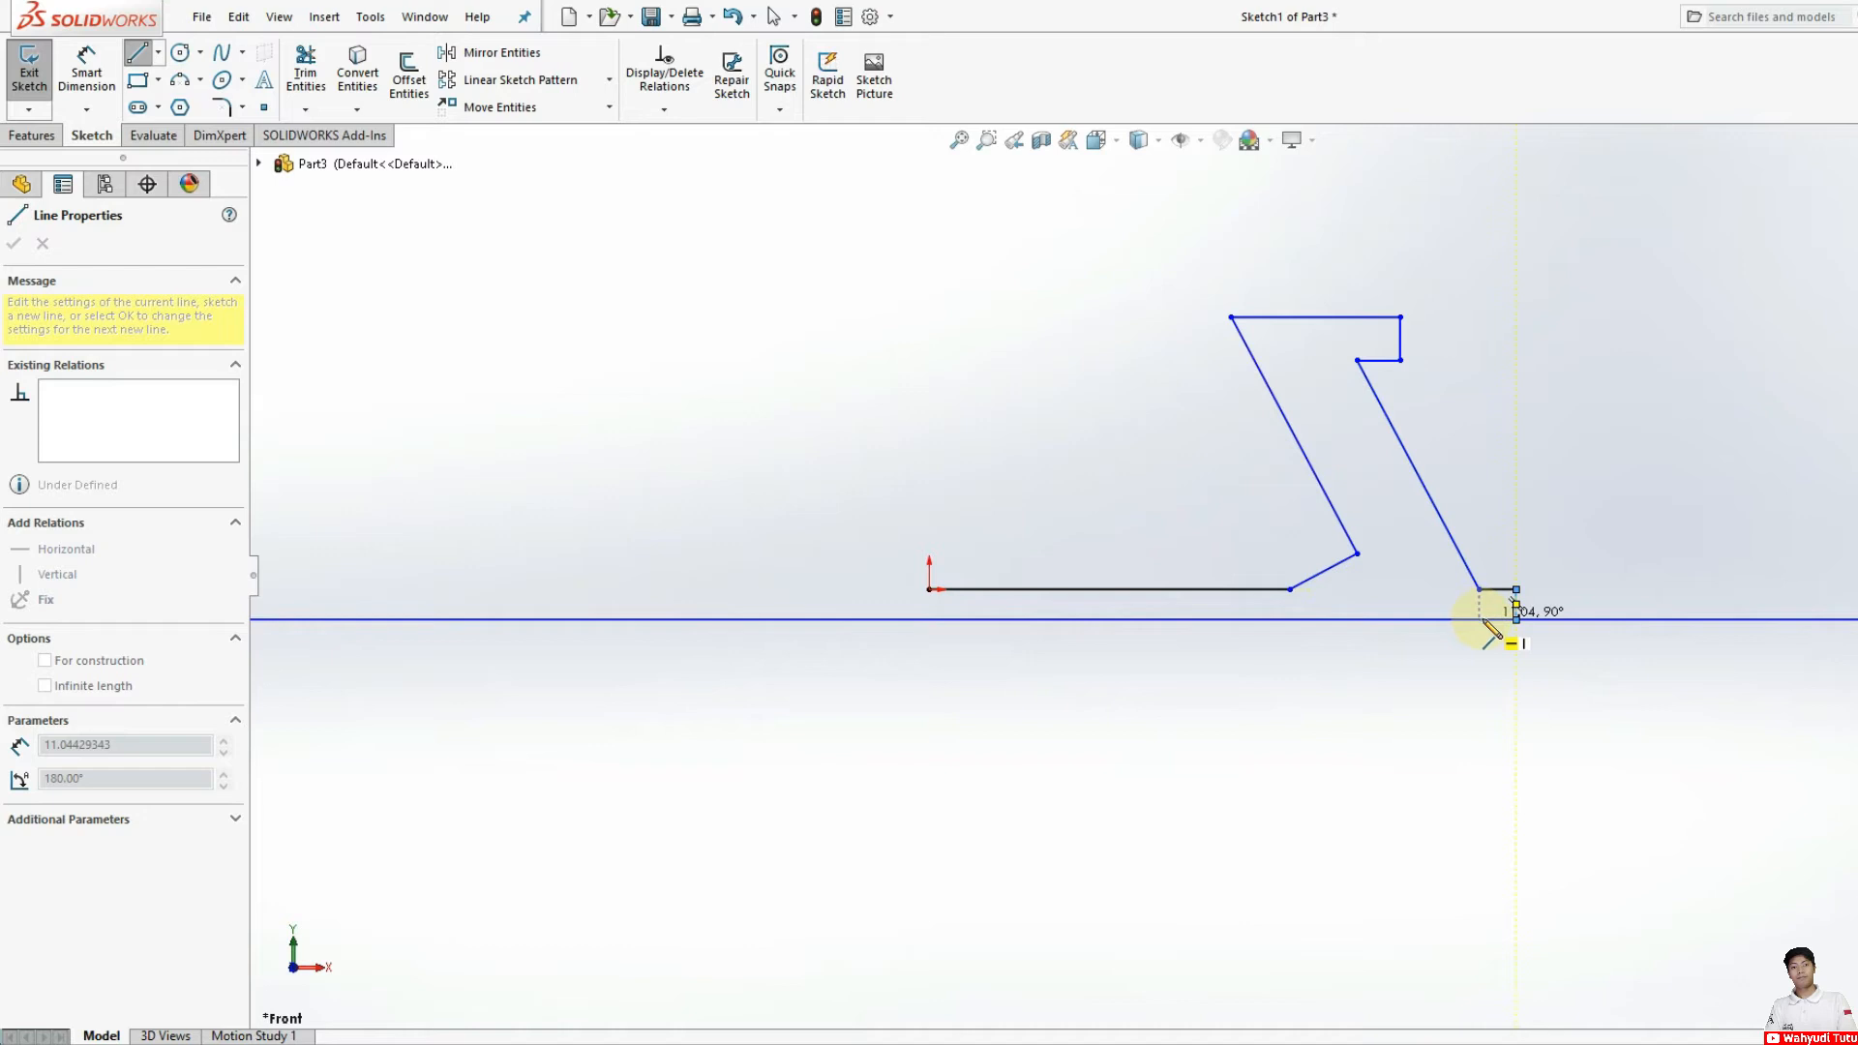
{"action": "left_click", "coordinate": [1479, 617]}
{"action": "left_click", "coordinate": [1463, 607]}
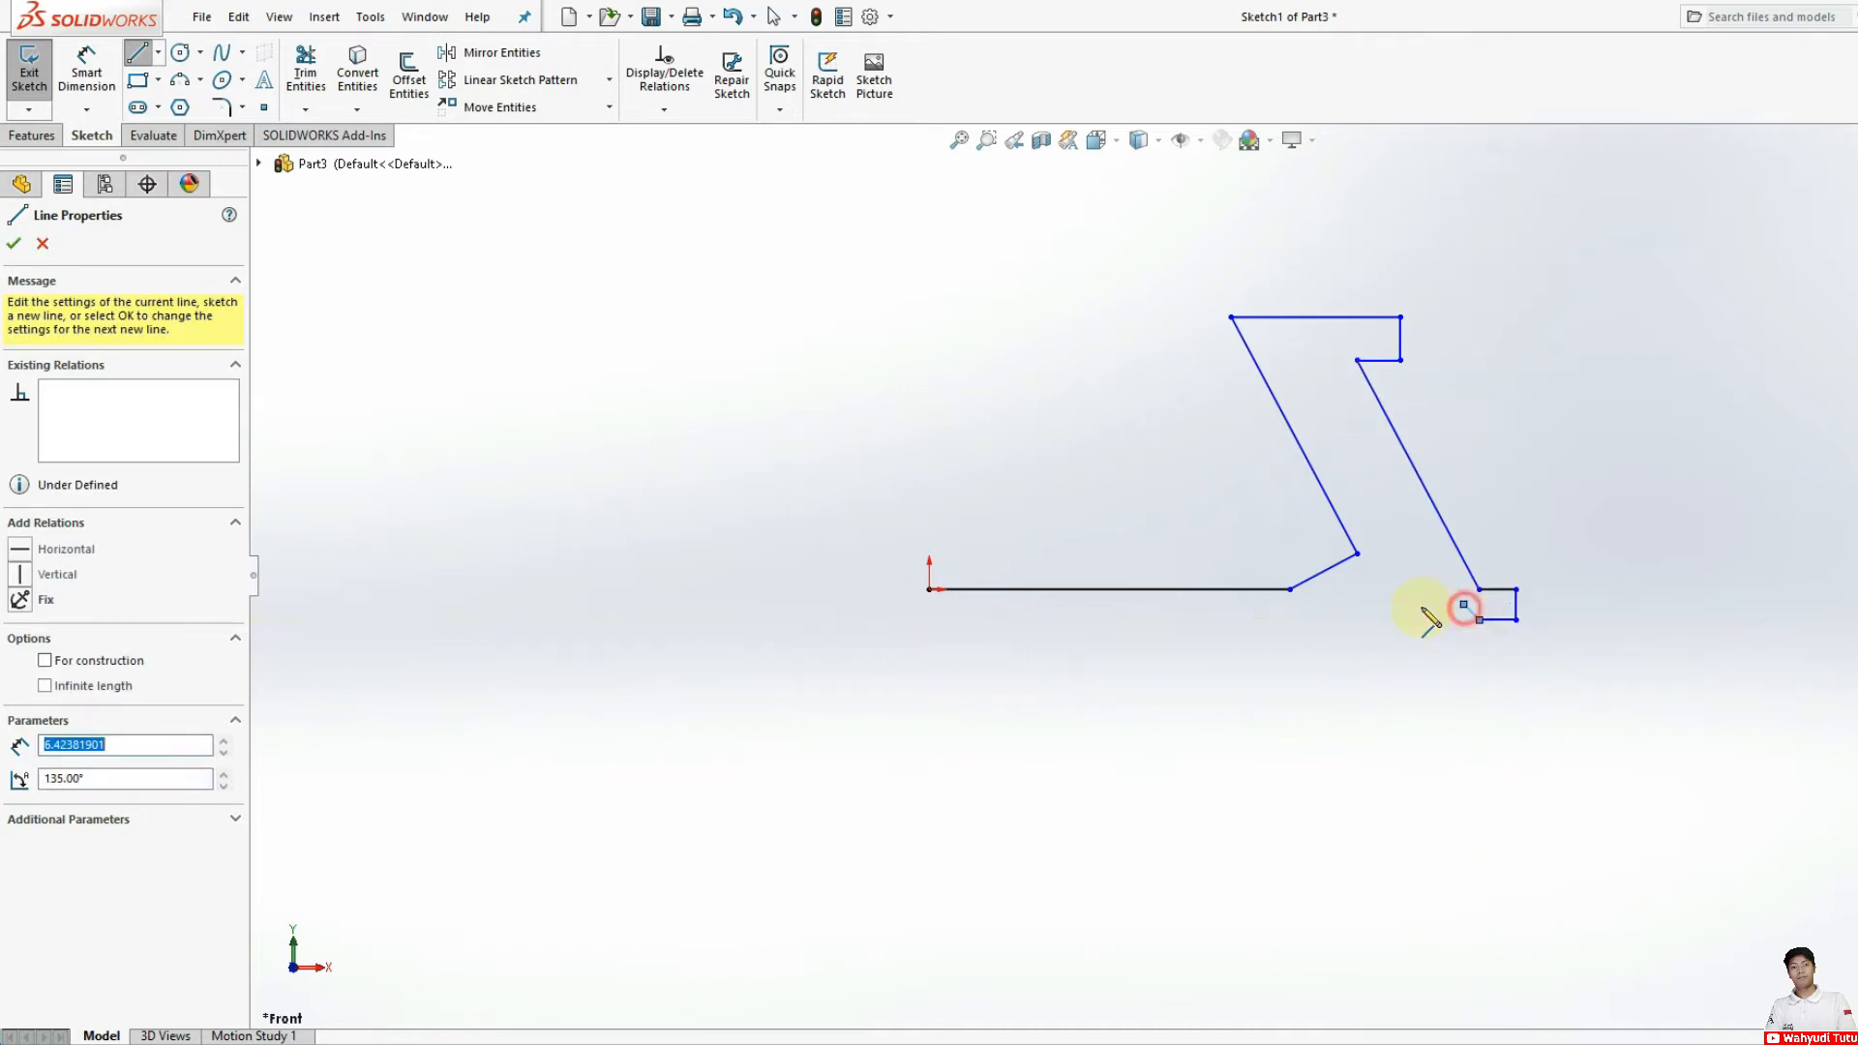
{"action": "left_click", "coordinate": [952, 605]}
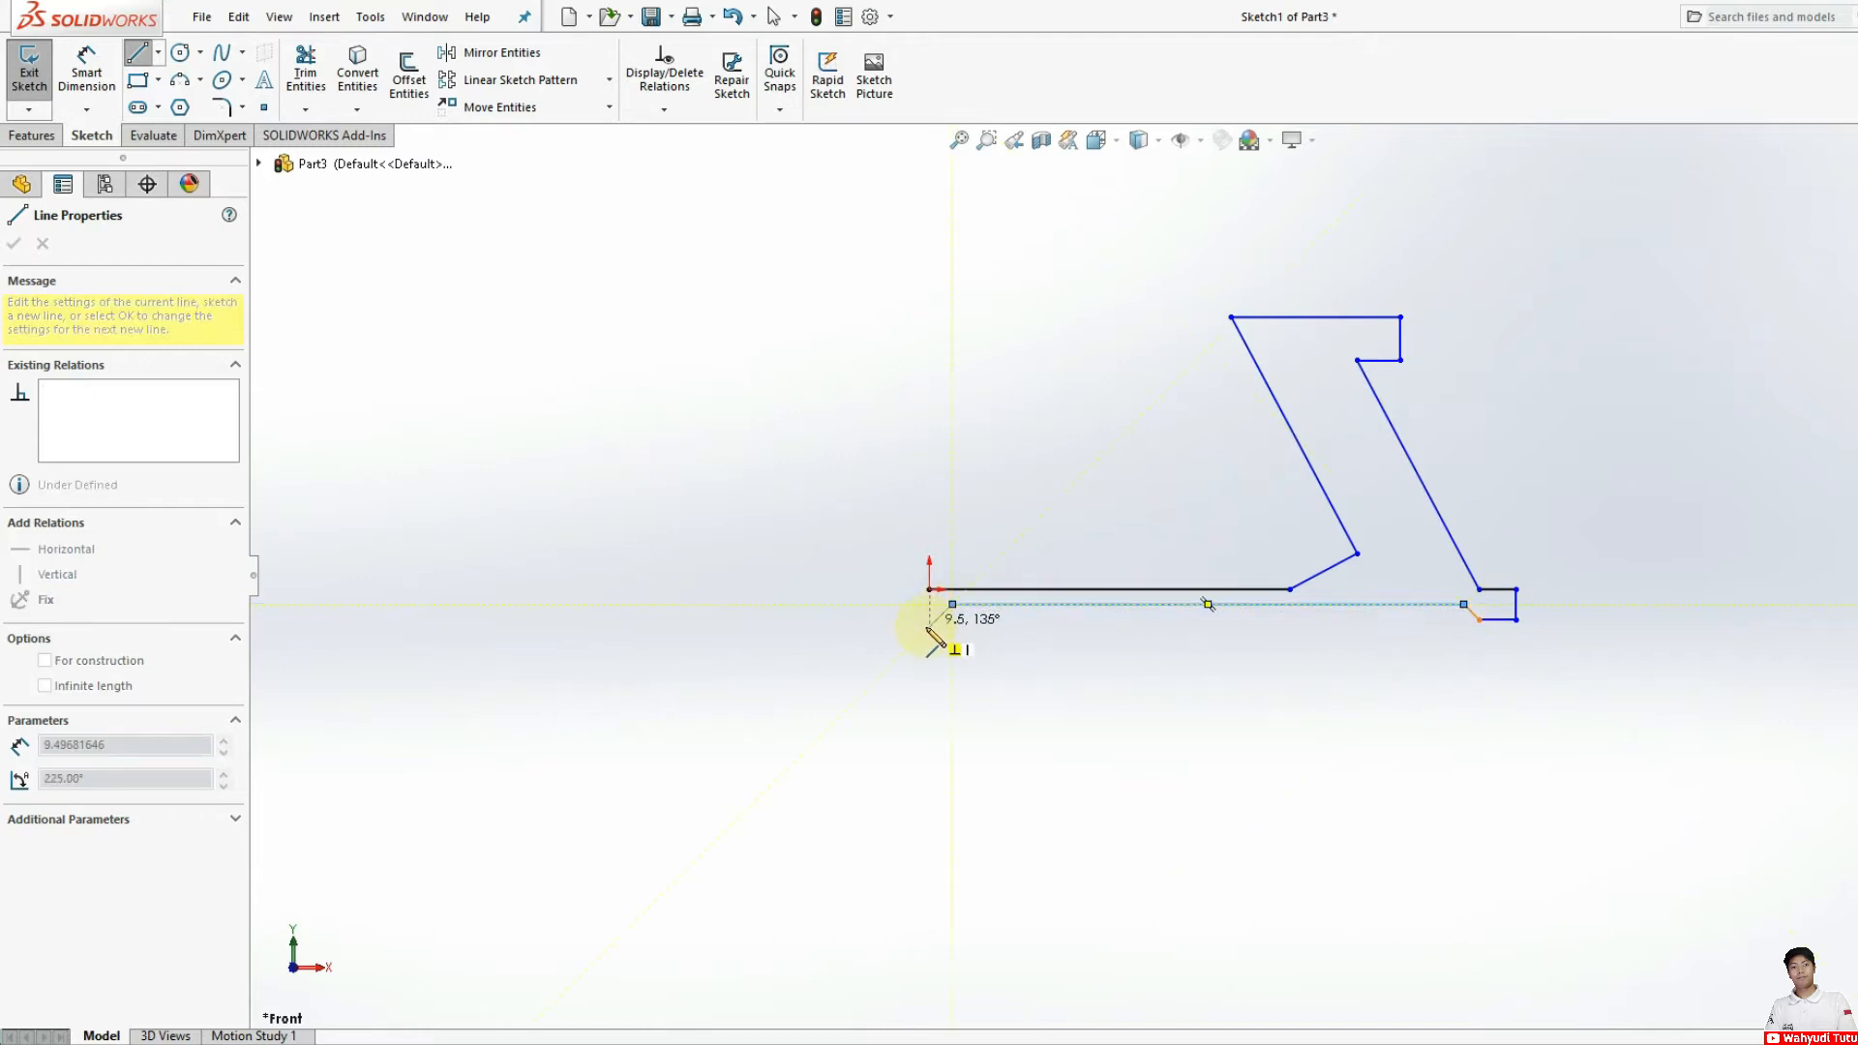
{"action": "left_click", "coordinate": [937, 620]}
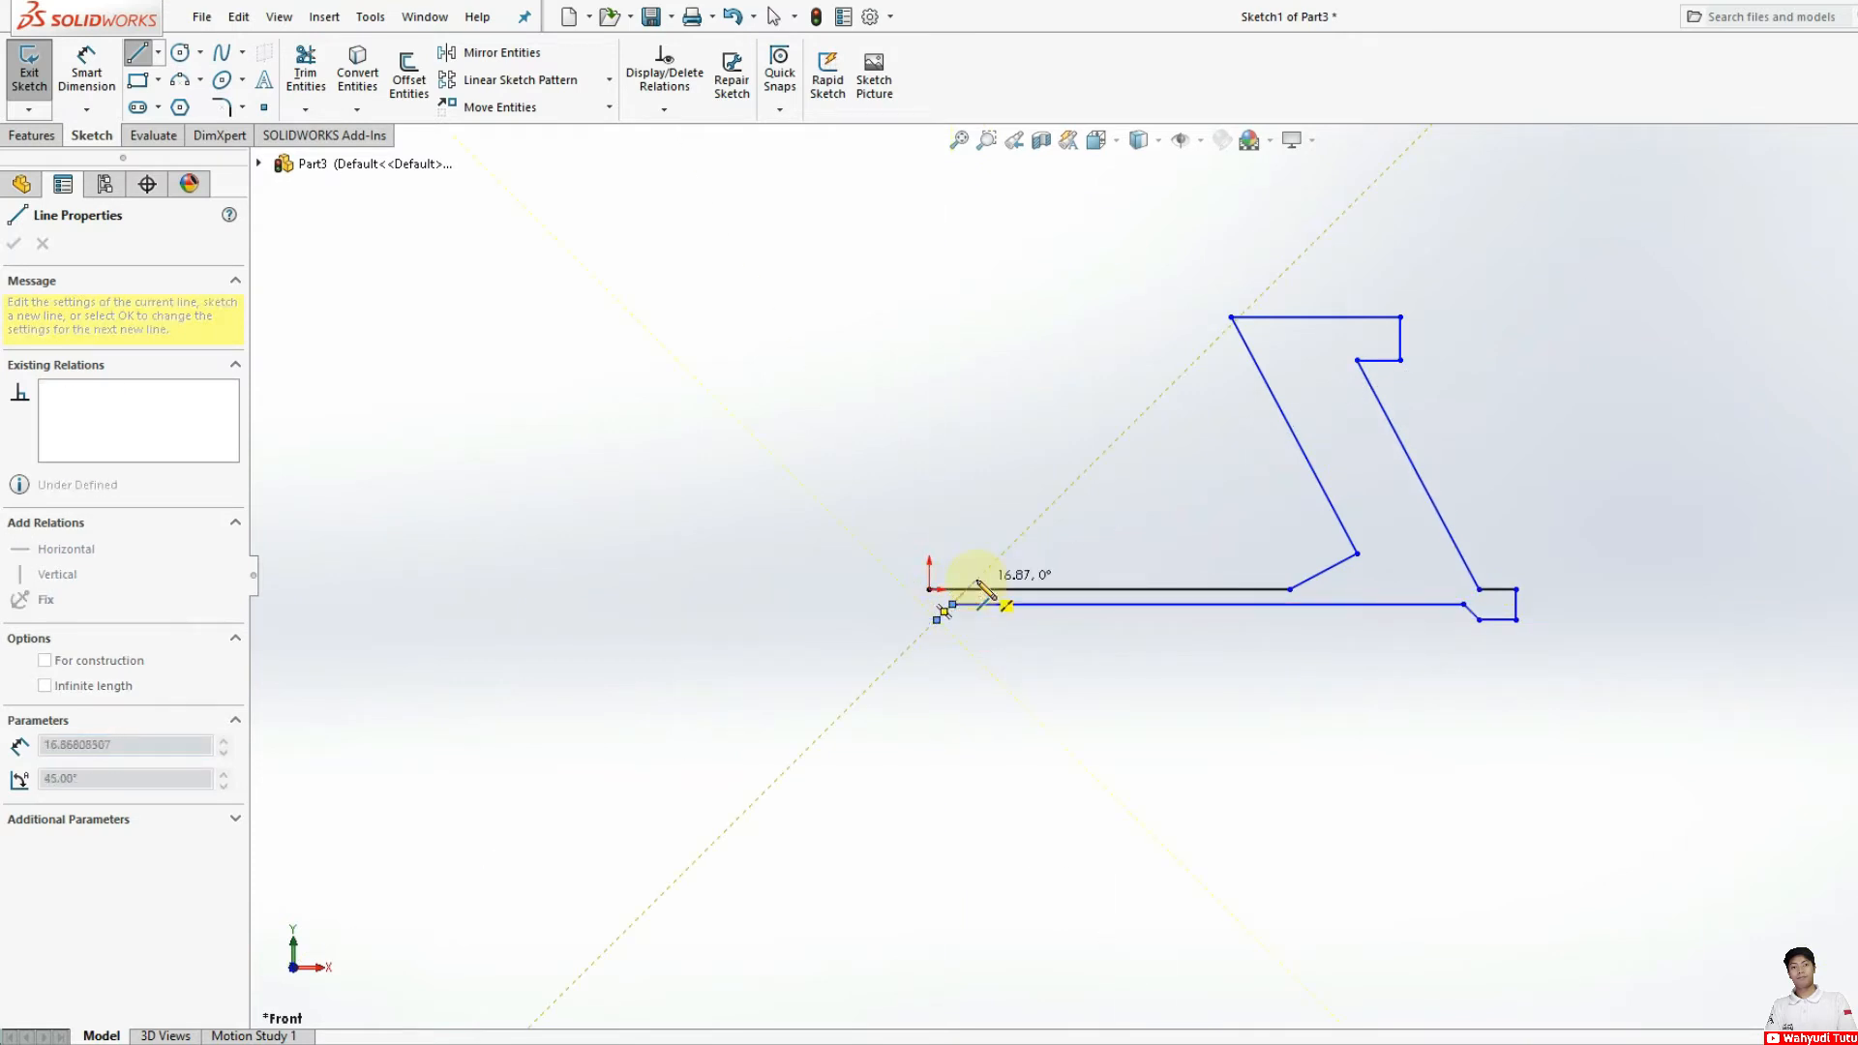
{"action": "key", "text": "Escape"}
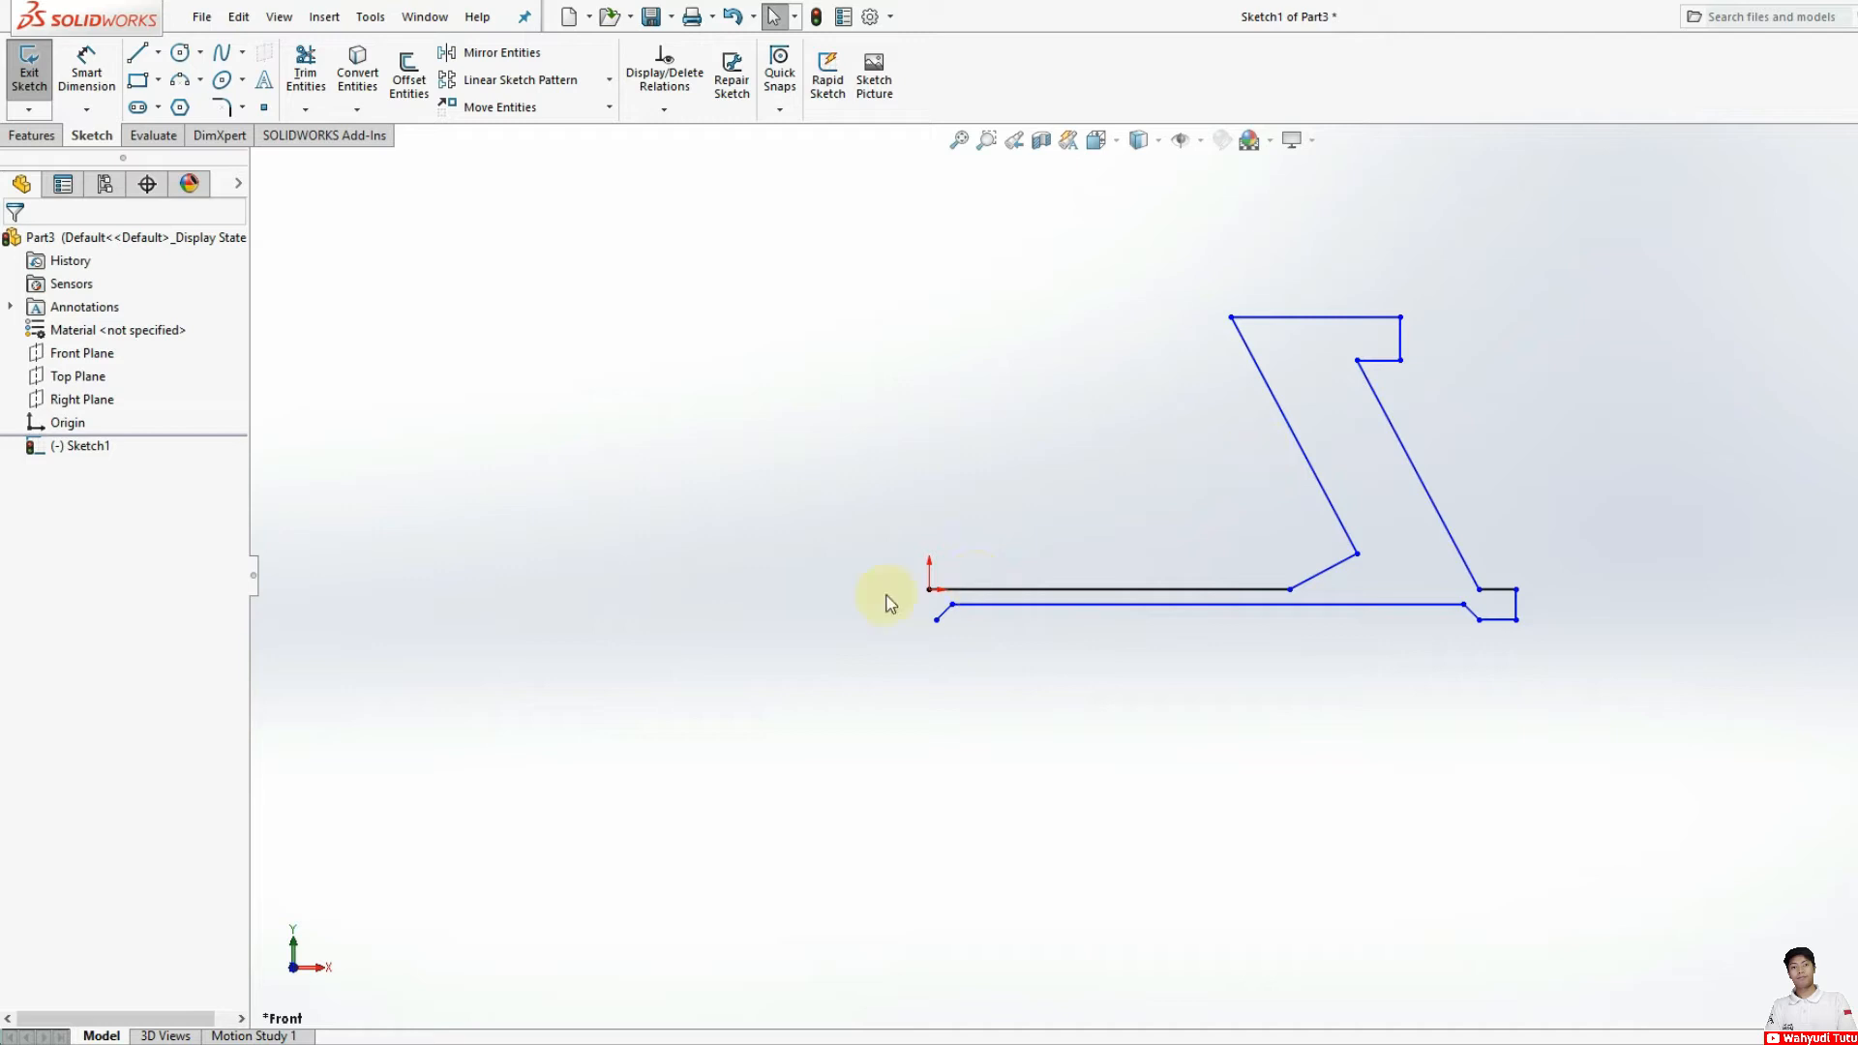
{"action": "left_click", "coordinate": [944, 613]}
{"action": "key", "text": "Delete"}
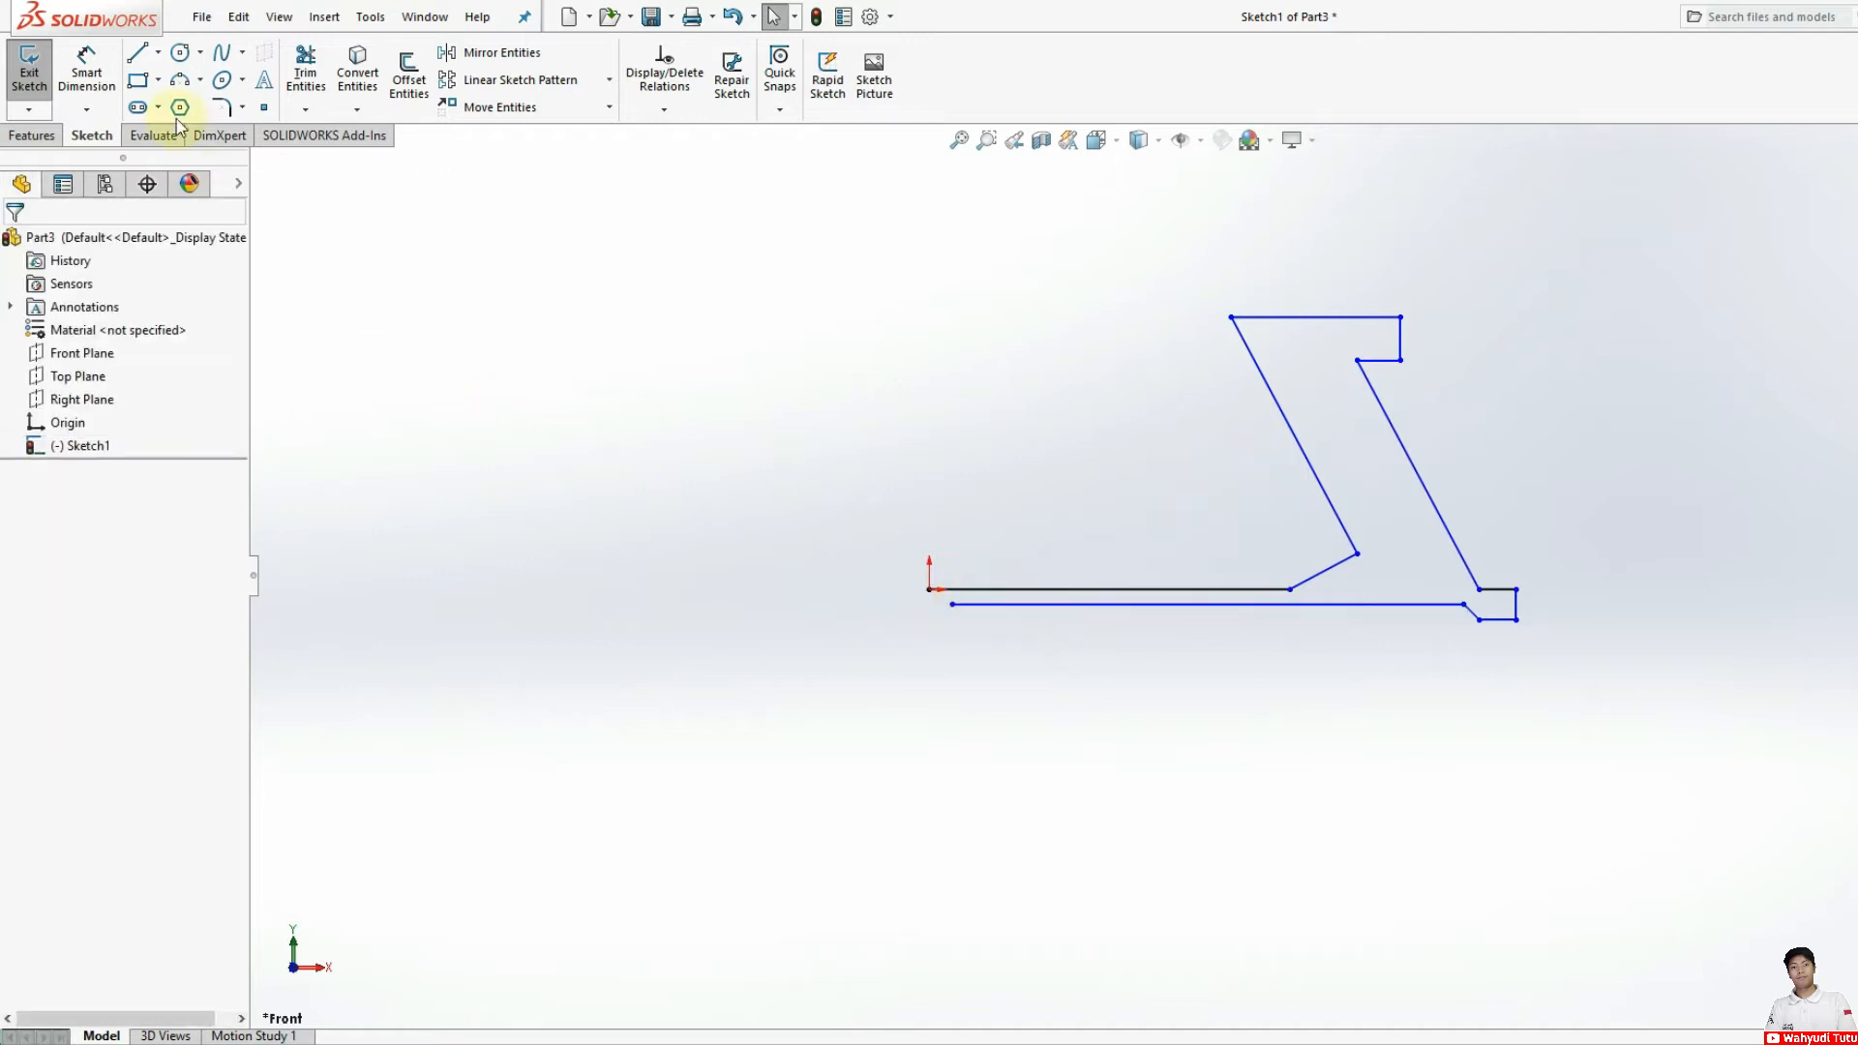
Step: Close the profile with a short sloped segment from the lower line's open end and a vertical line up to the origin
{"action": "left_click", "coordinate": [137, 53]}
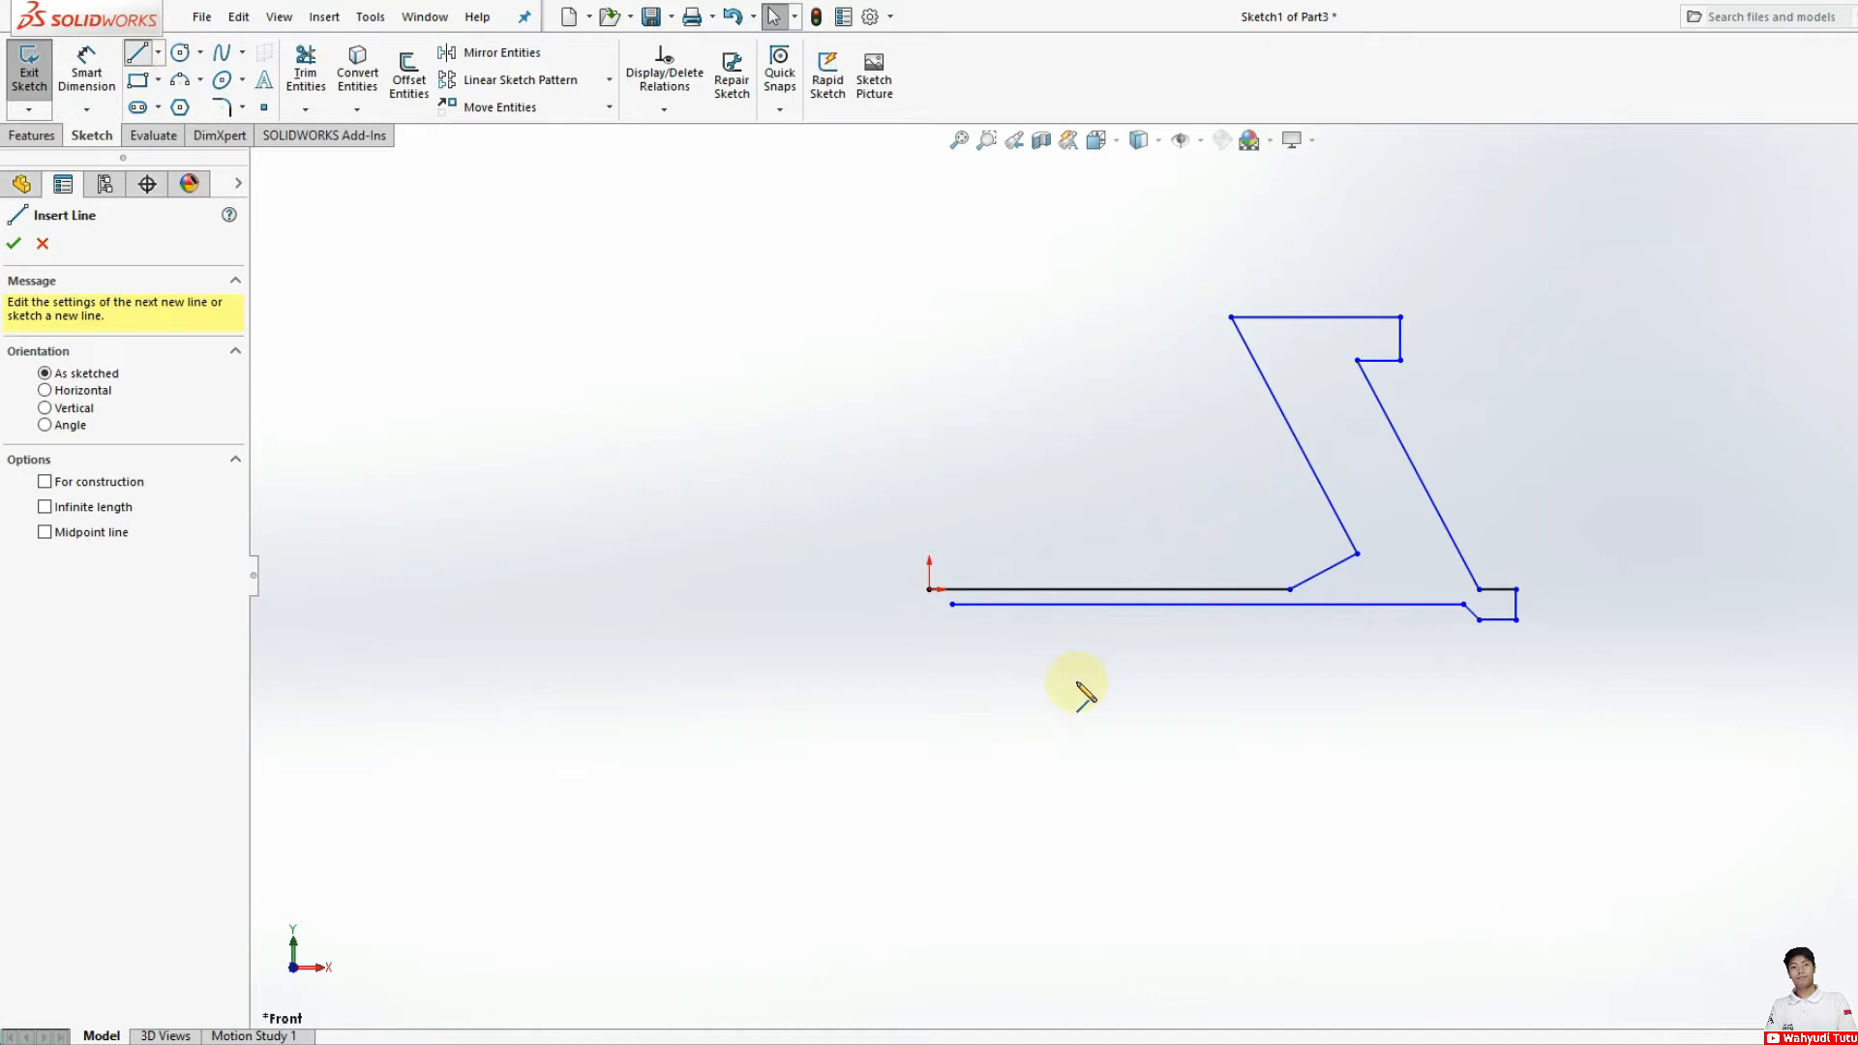
{"action": "left_click", "coordinate": [953, 606]}
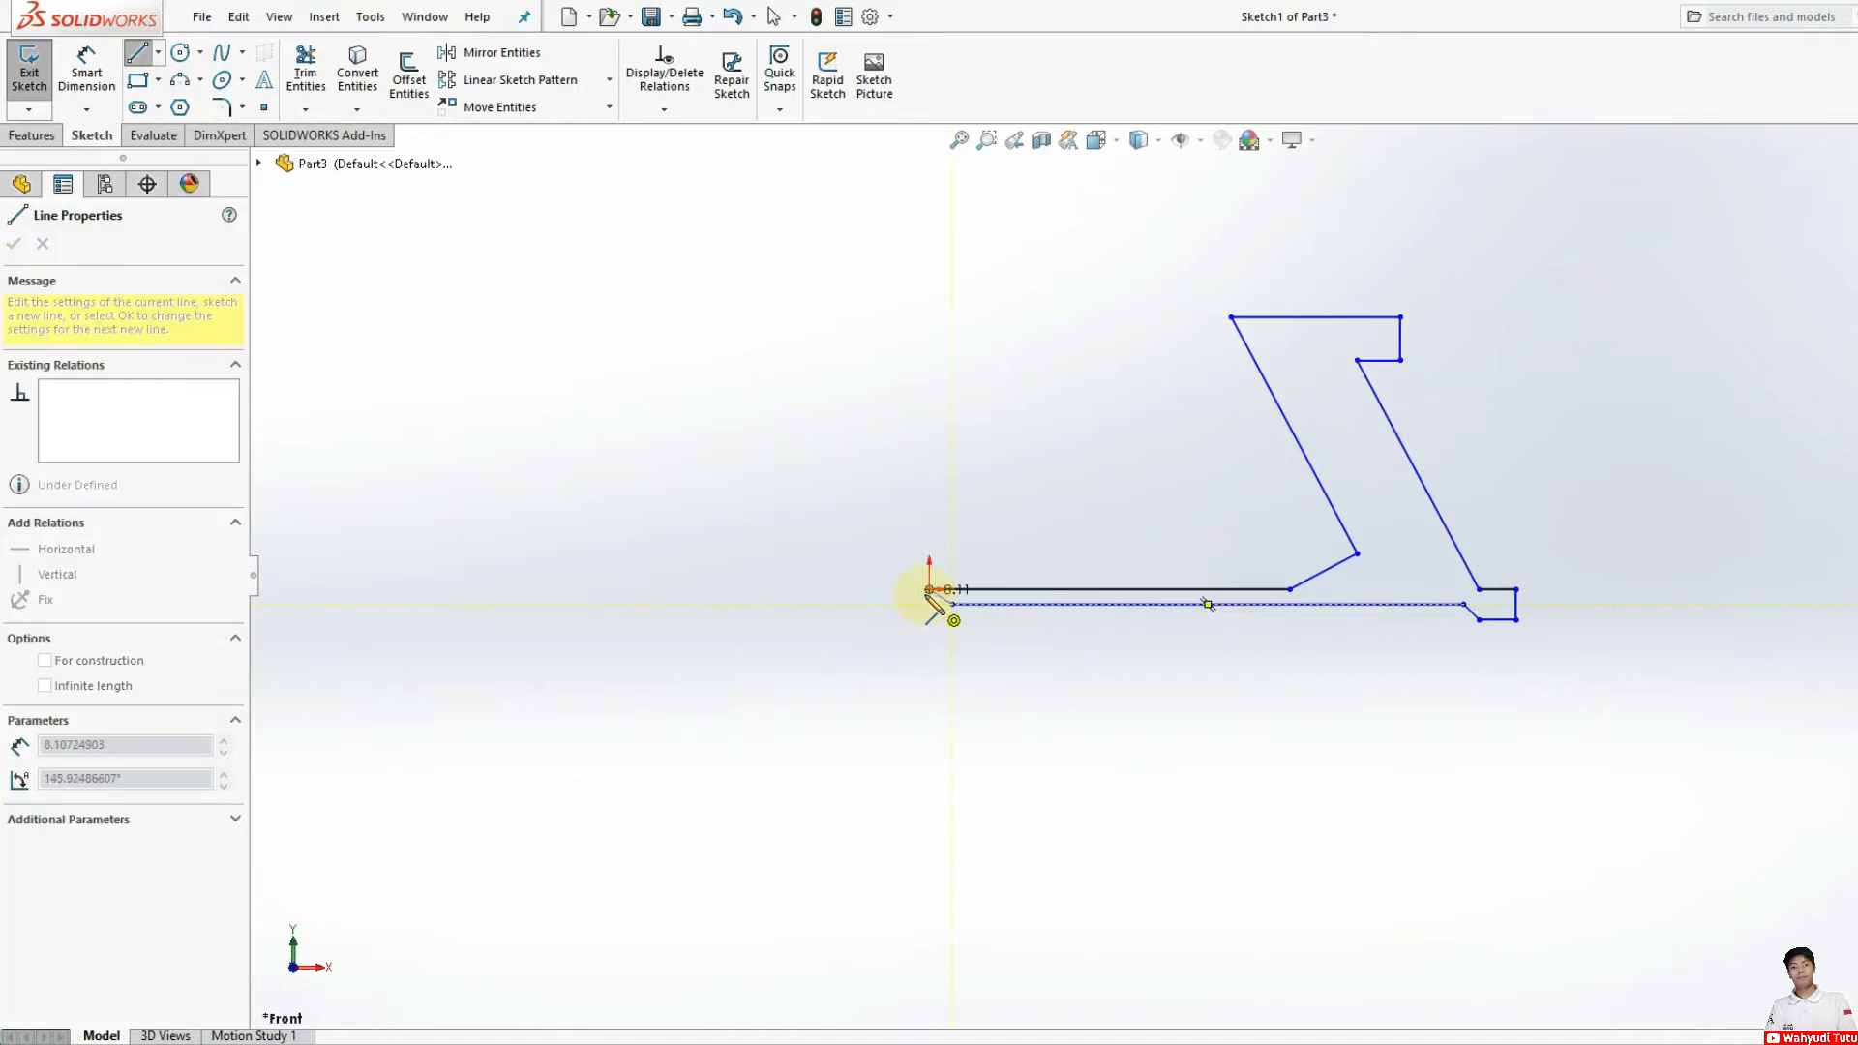
{"action": "left_click", "coordinate": [926, 620]}
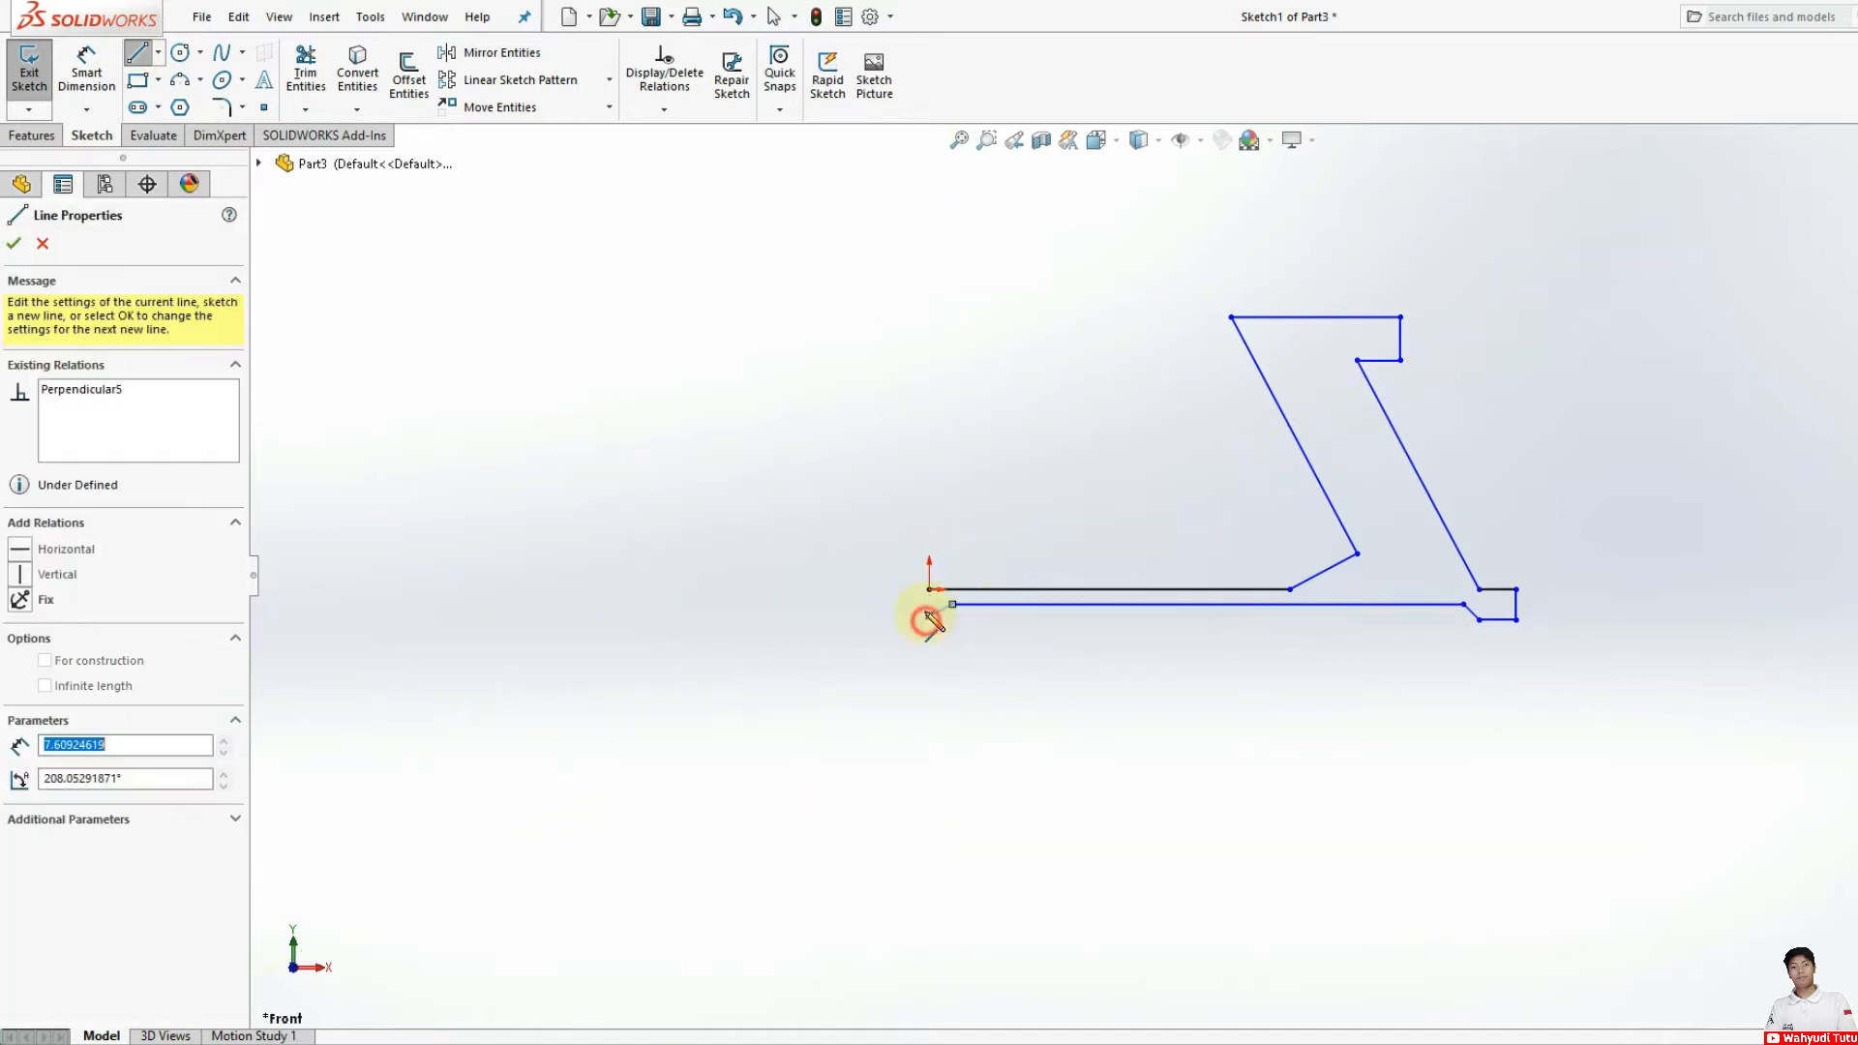
{"action": "left_click", "coordinate": [928, 589]}
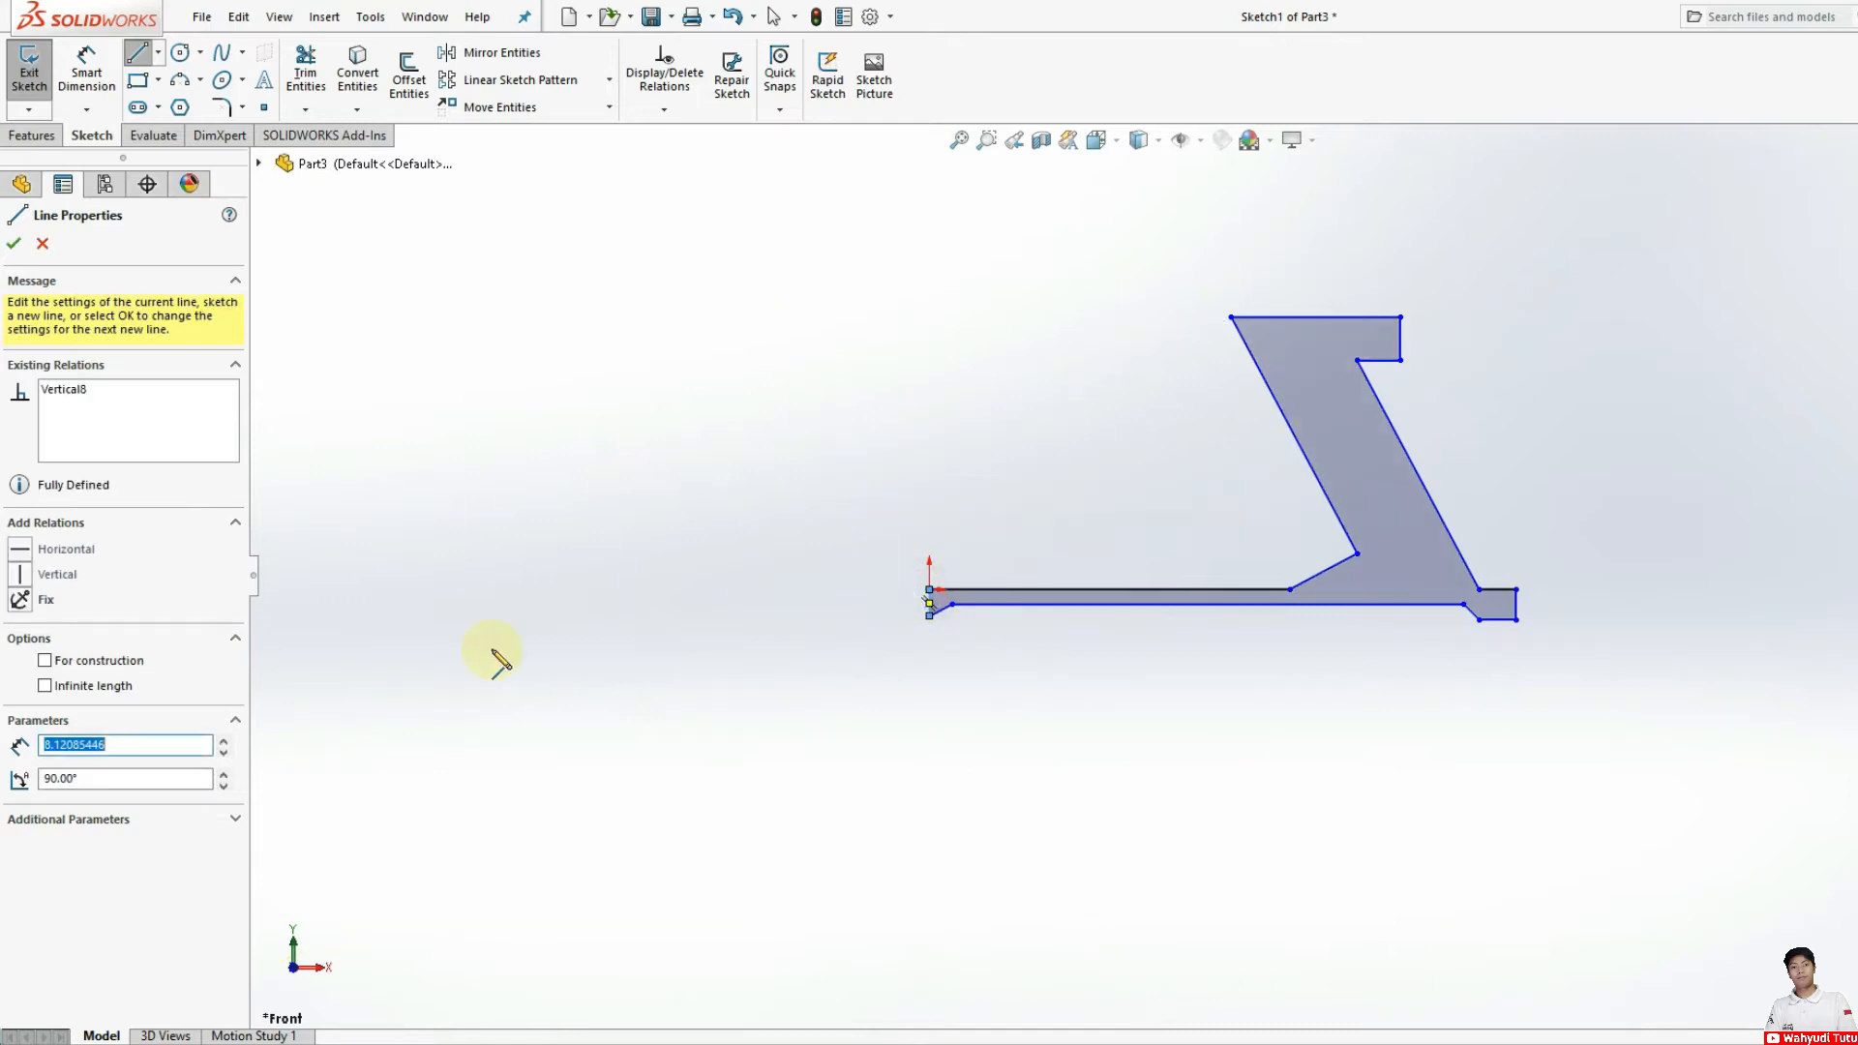
{"action": "left_click", "coordinate": [17, 243]}
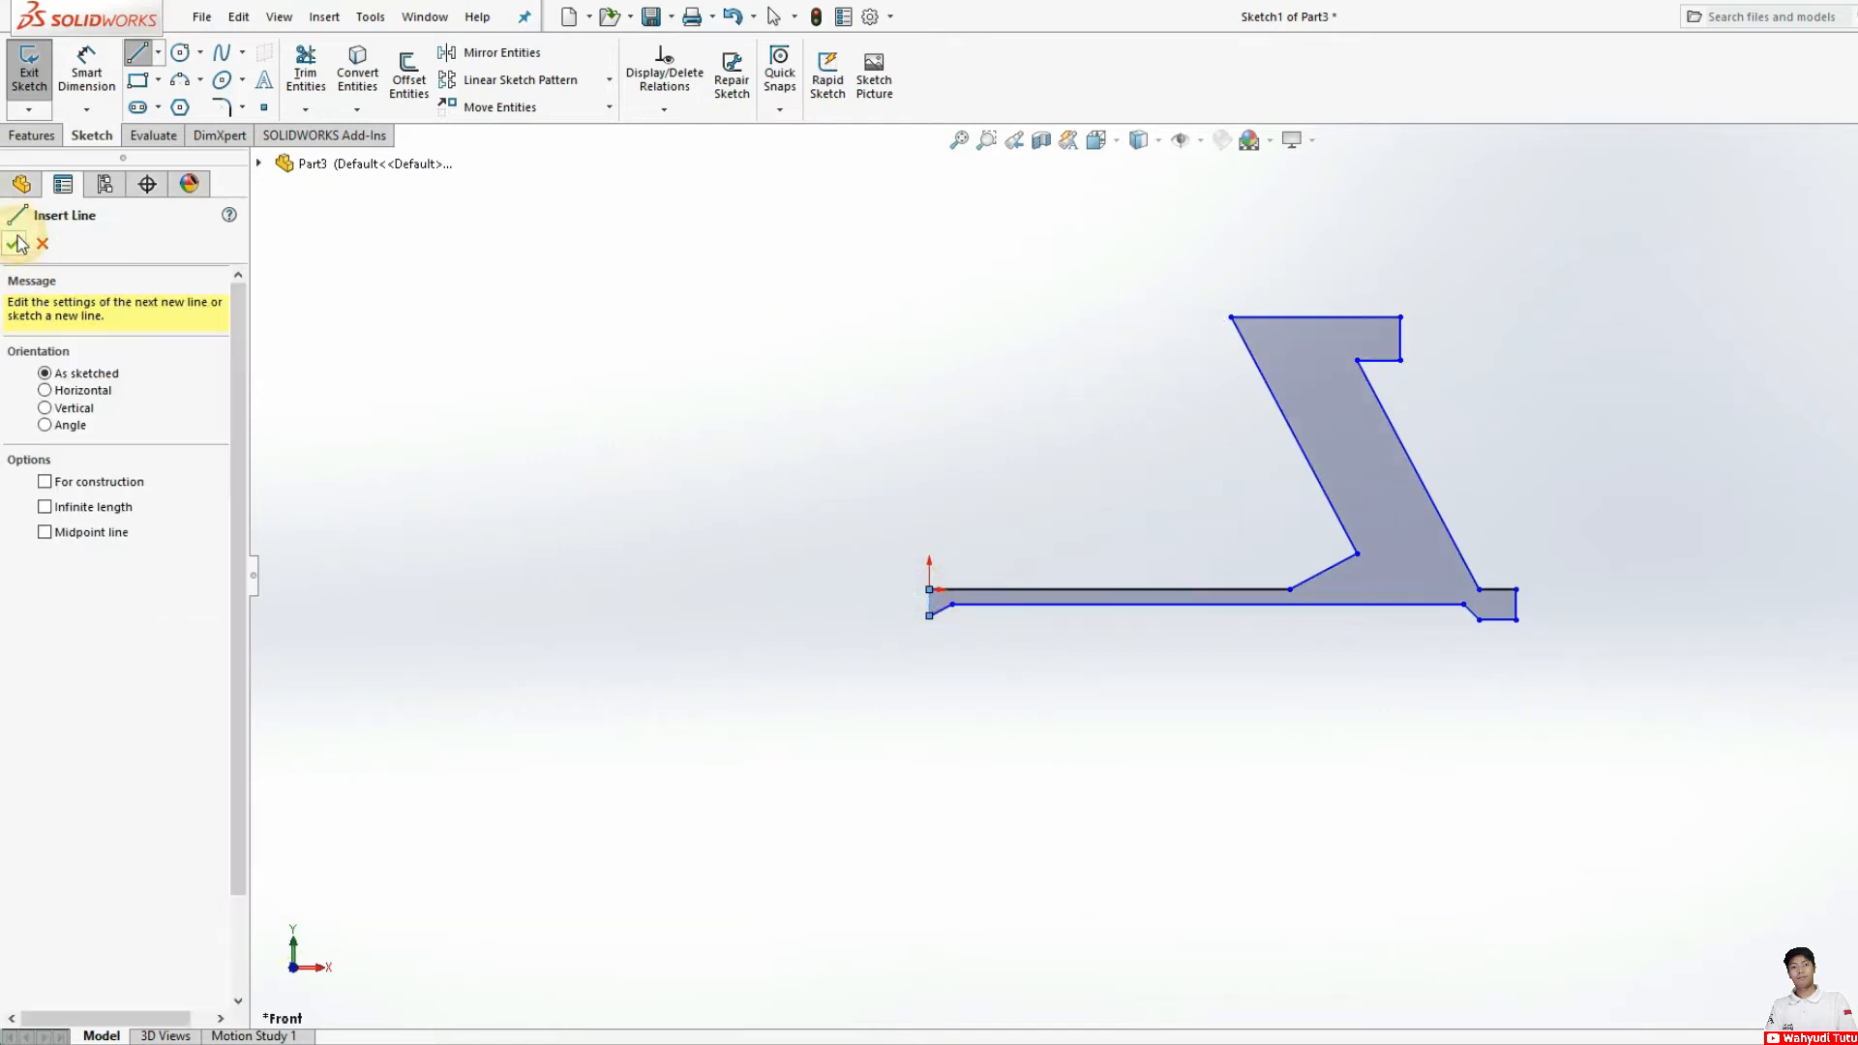
{"action": "left_click", "coordinate": [17, 246]}
Step: Dimension the short vertical edge at the origin to 13 mm
{"action": "left_click", "coordinate": [89, 63]}
{"action": "left_click", "coordinate": [929, 602]}
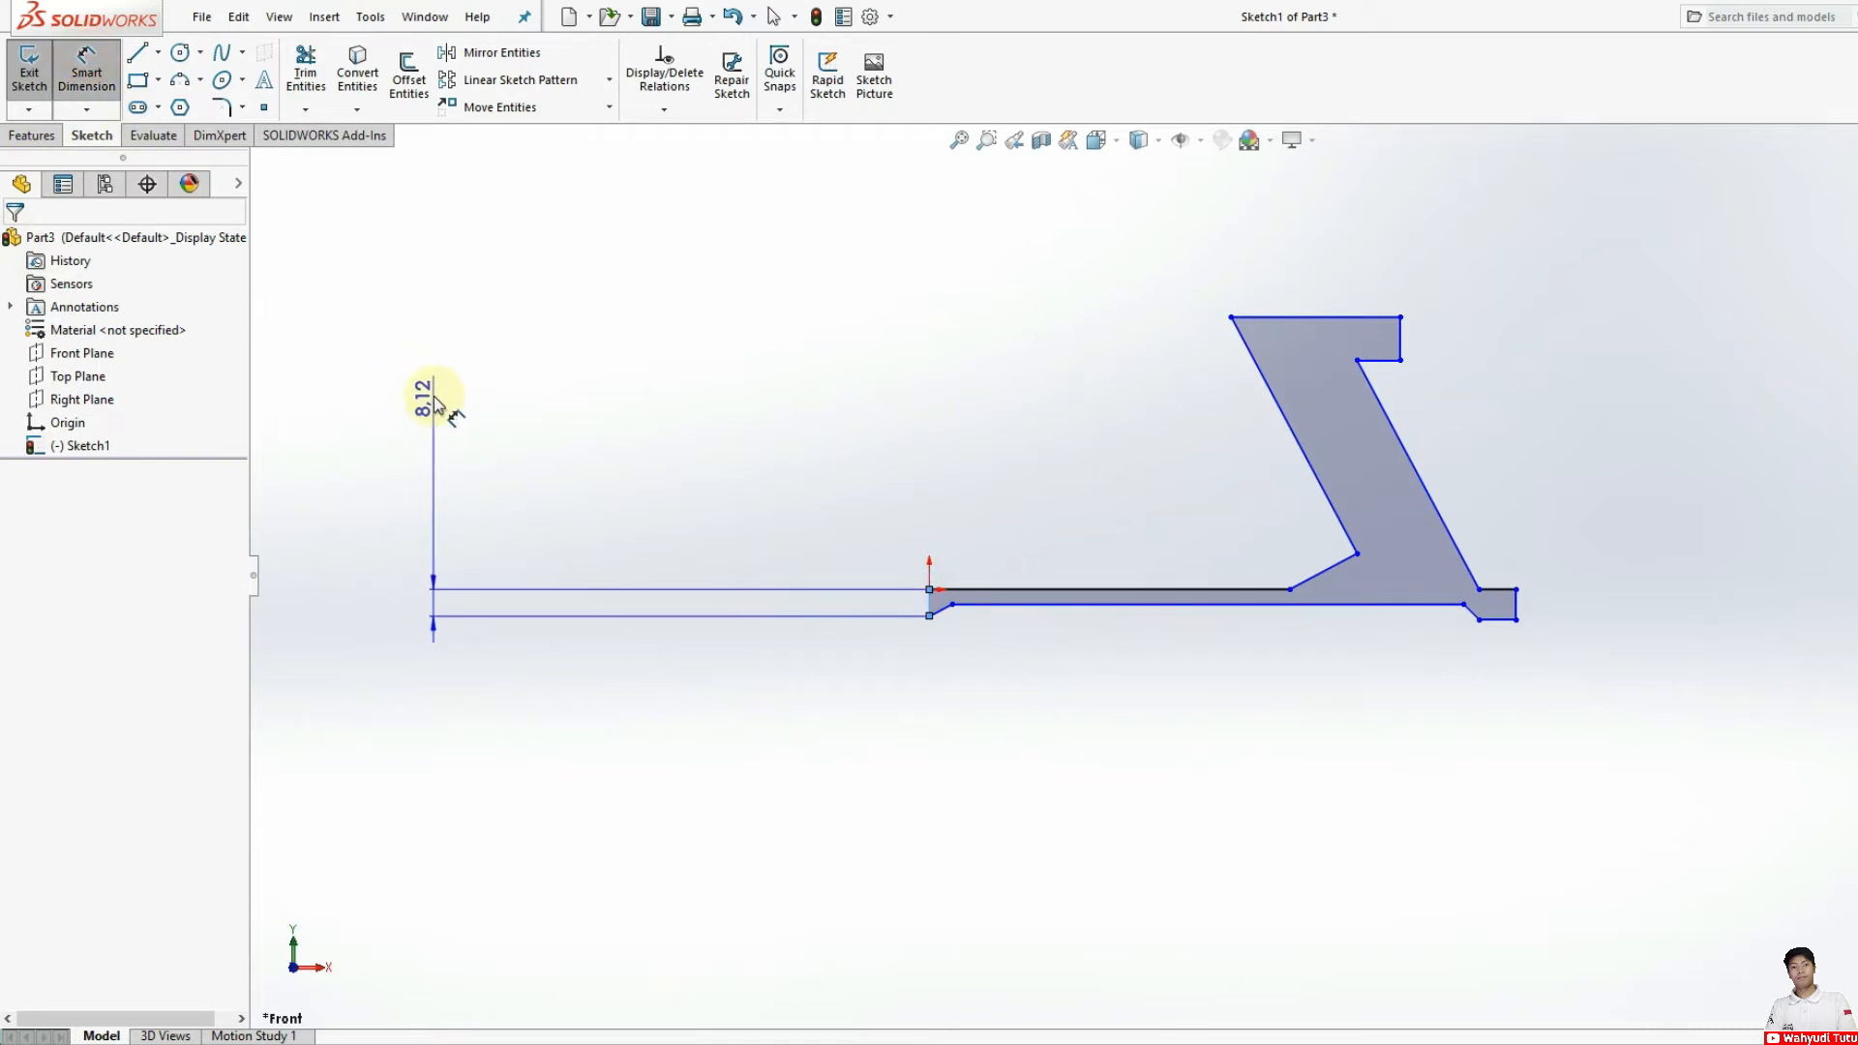
{"action": "left_click", "coordinate": [836, 605]}
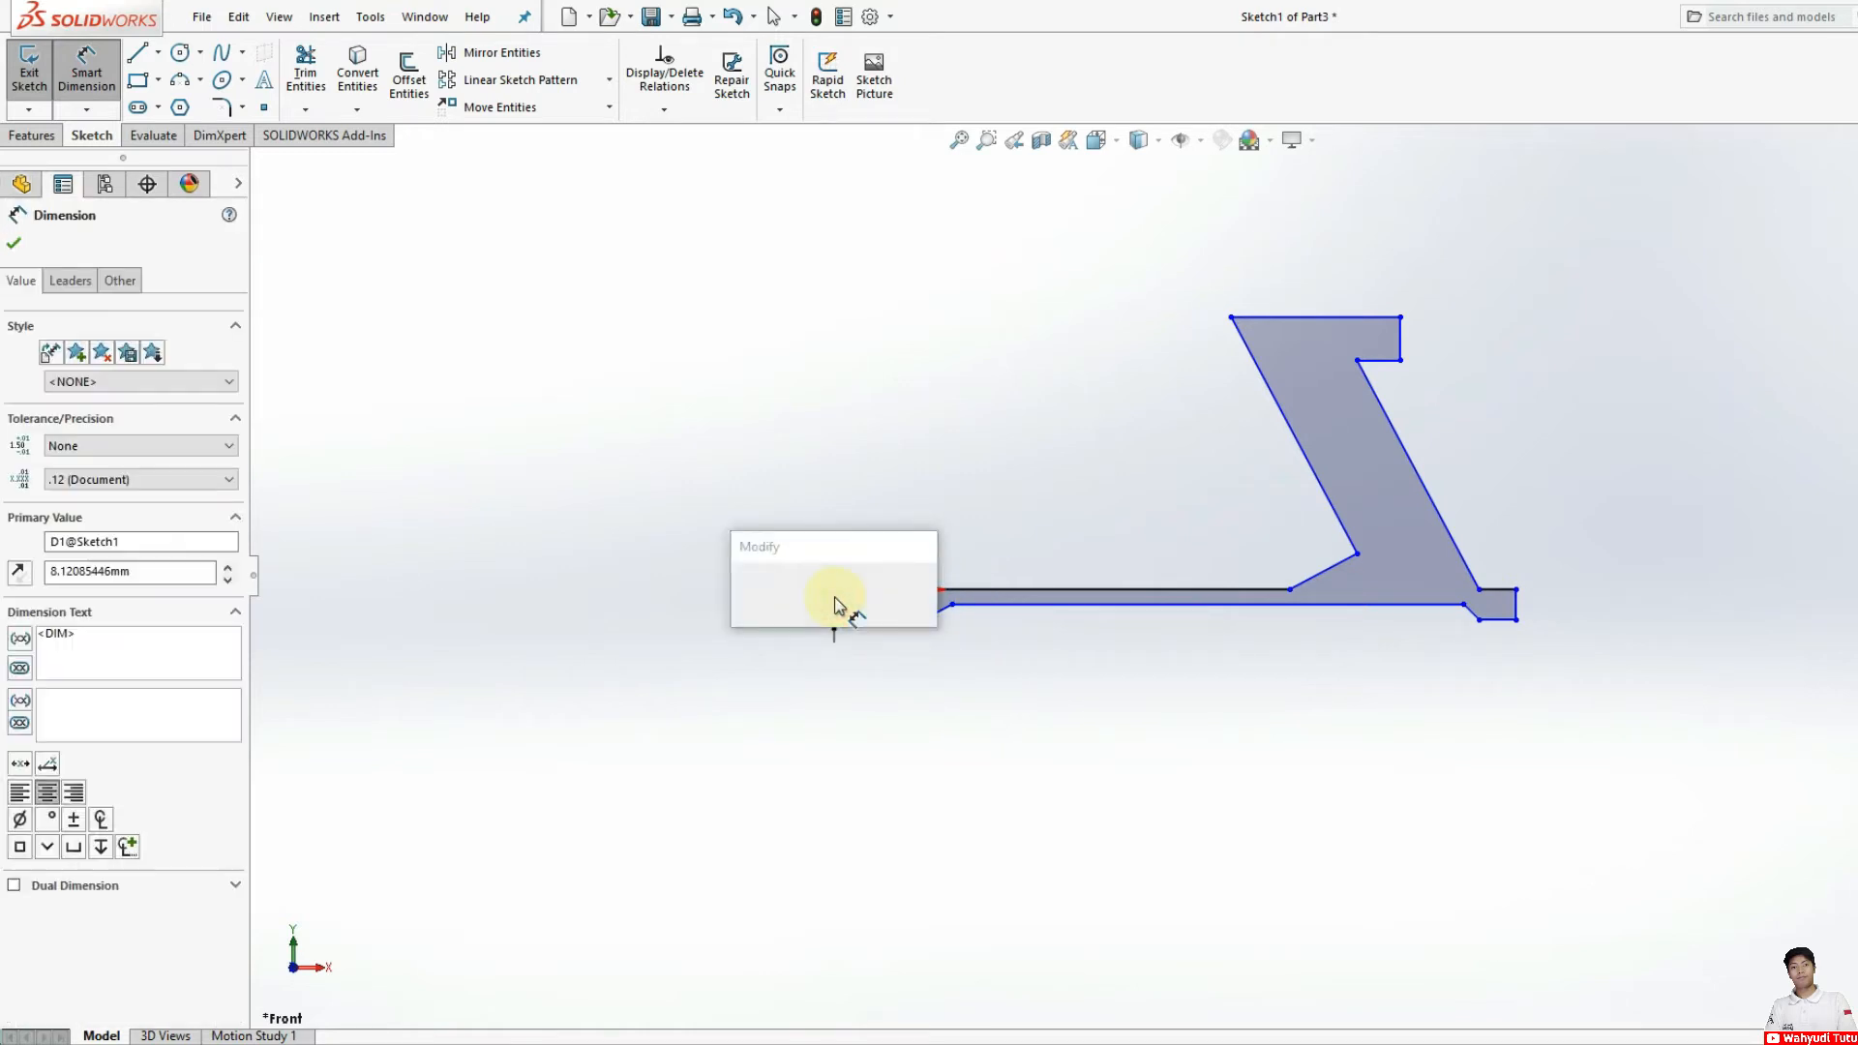
{"action": "type", "text": "13"}
{"action": "key", "text": "Return"}
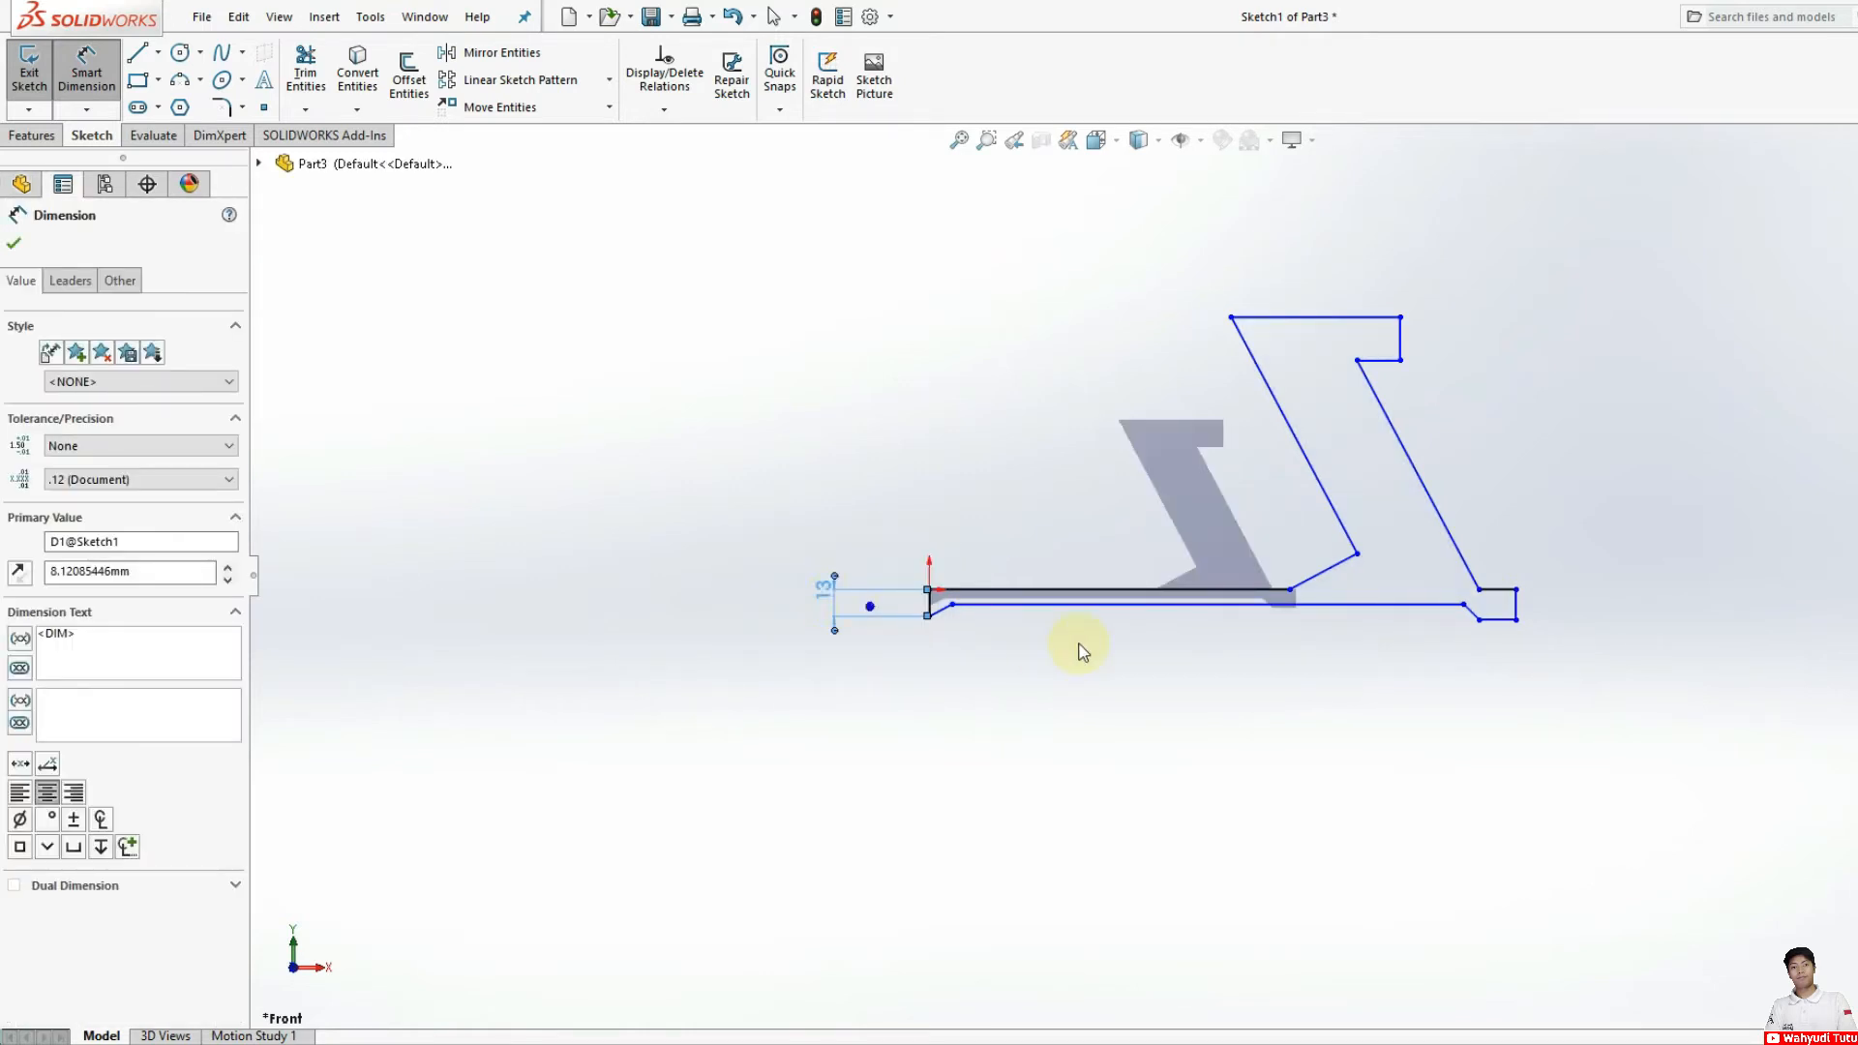
Step: Dimension the vertical gap between the profile's long upper and lower horizontal lines to 8 mm
{"action": "scroll", "coordinate": [954, 611], "scroll_direction": "down", "scroll_amount": 5}
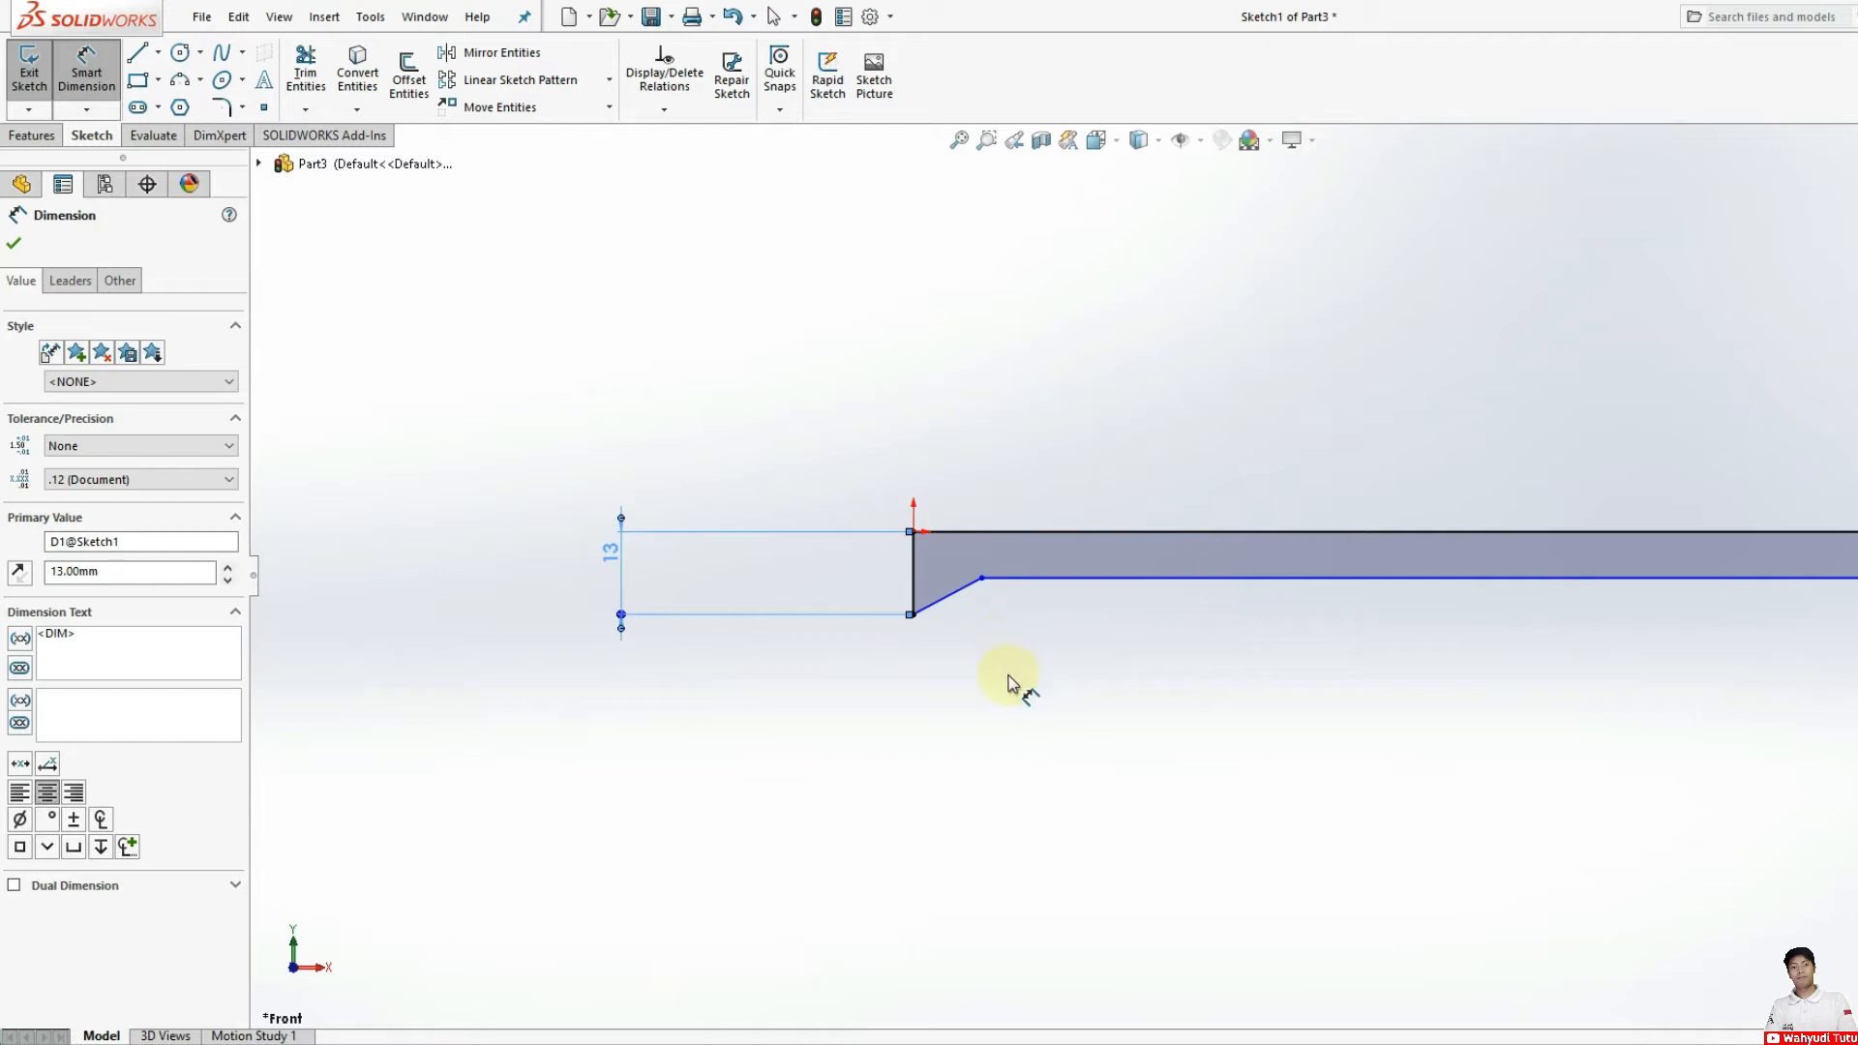
{"action": "left_click", "coordinate": [1076, 533]}
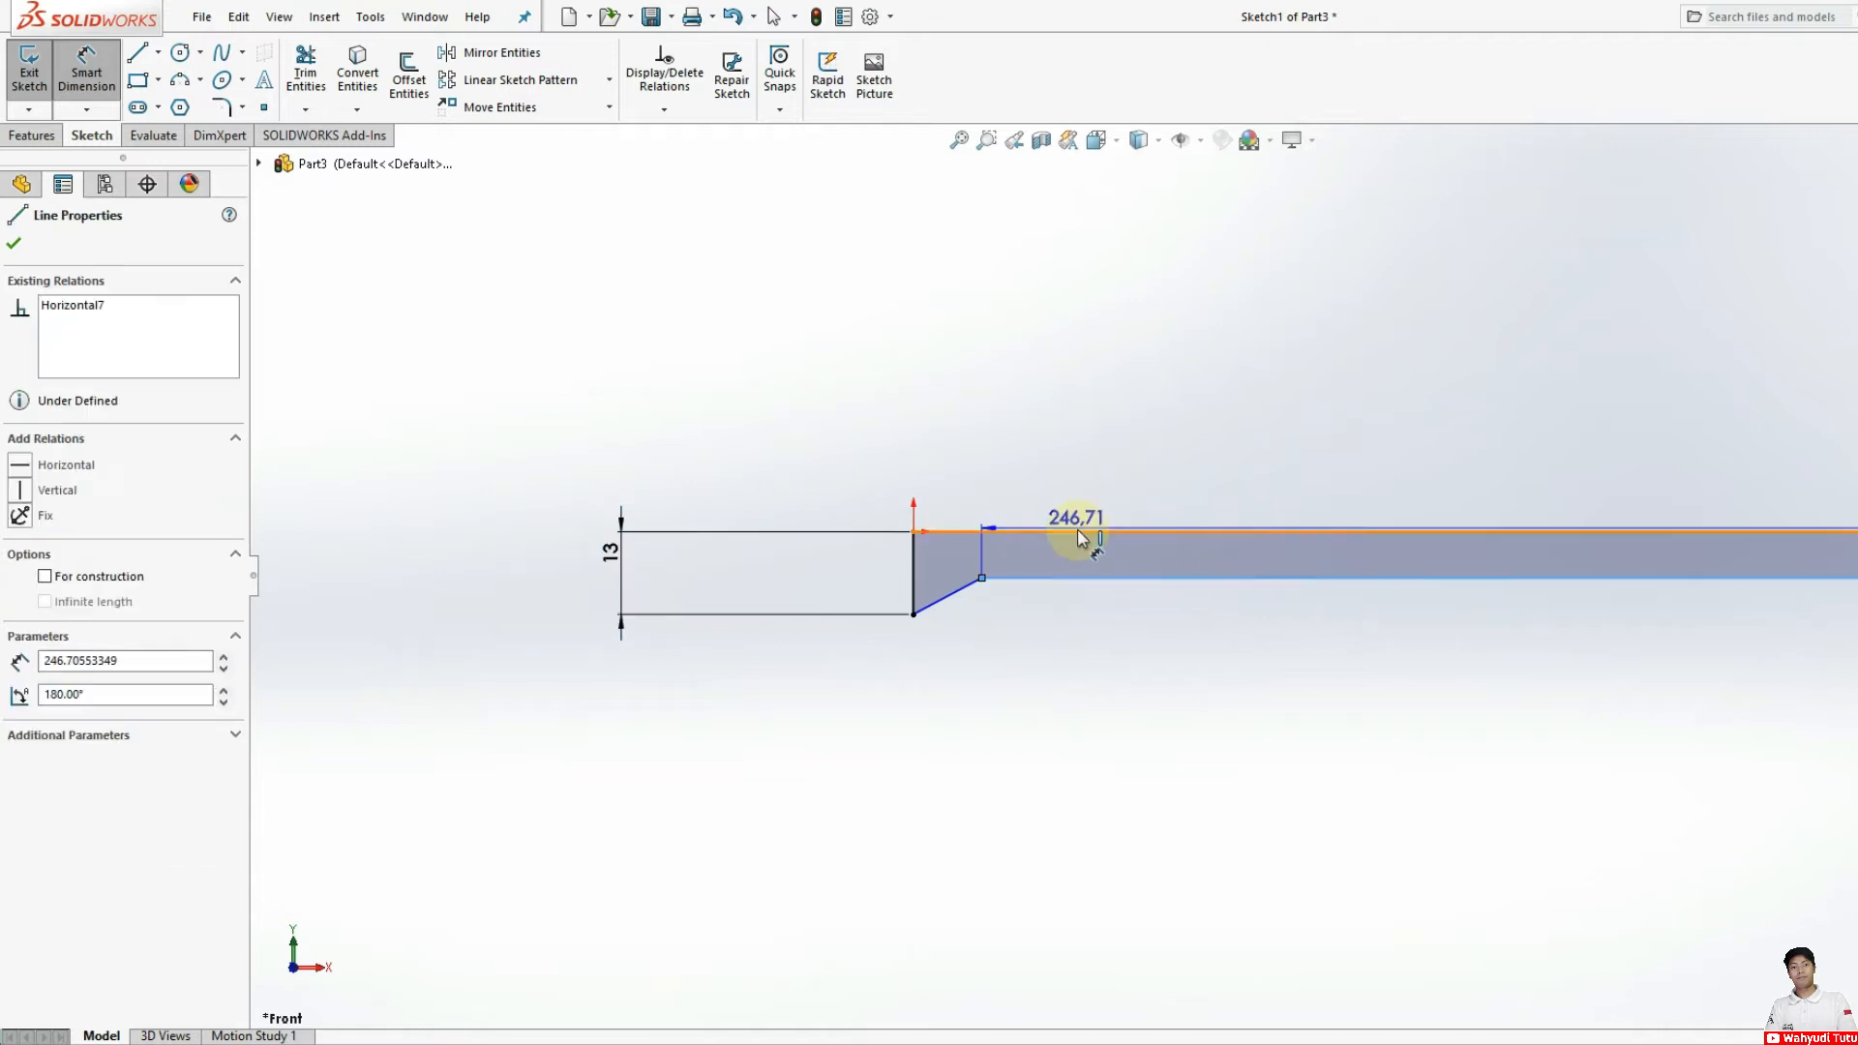
{"action": "left_click", "coordinate": [1072, 555]}
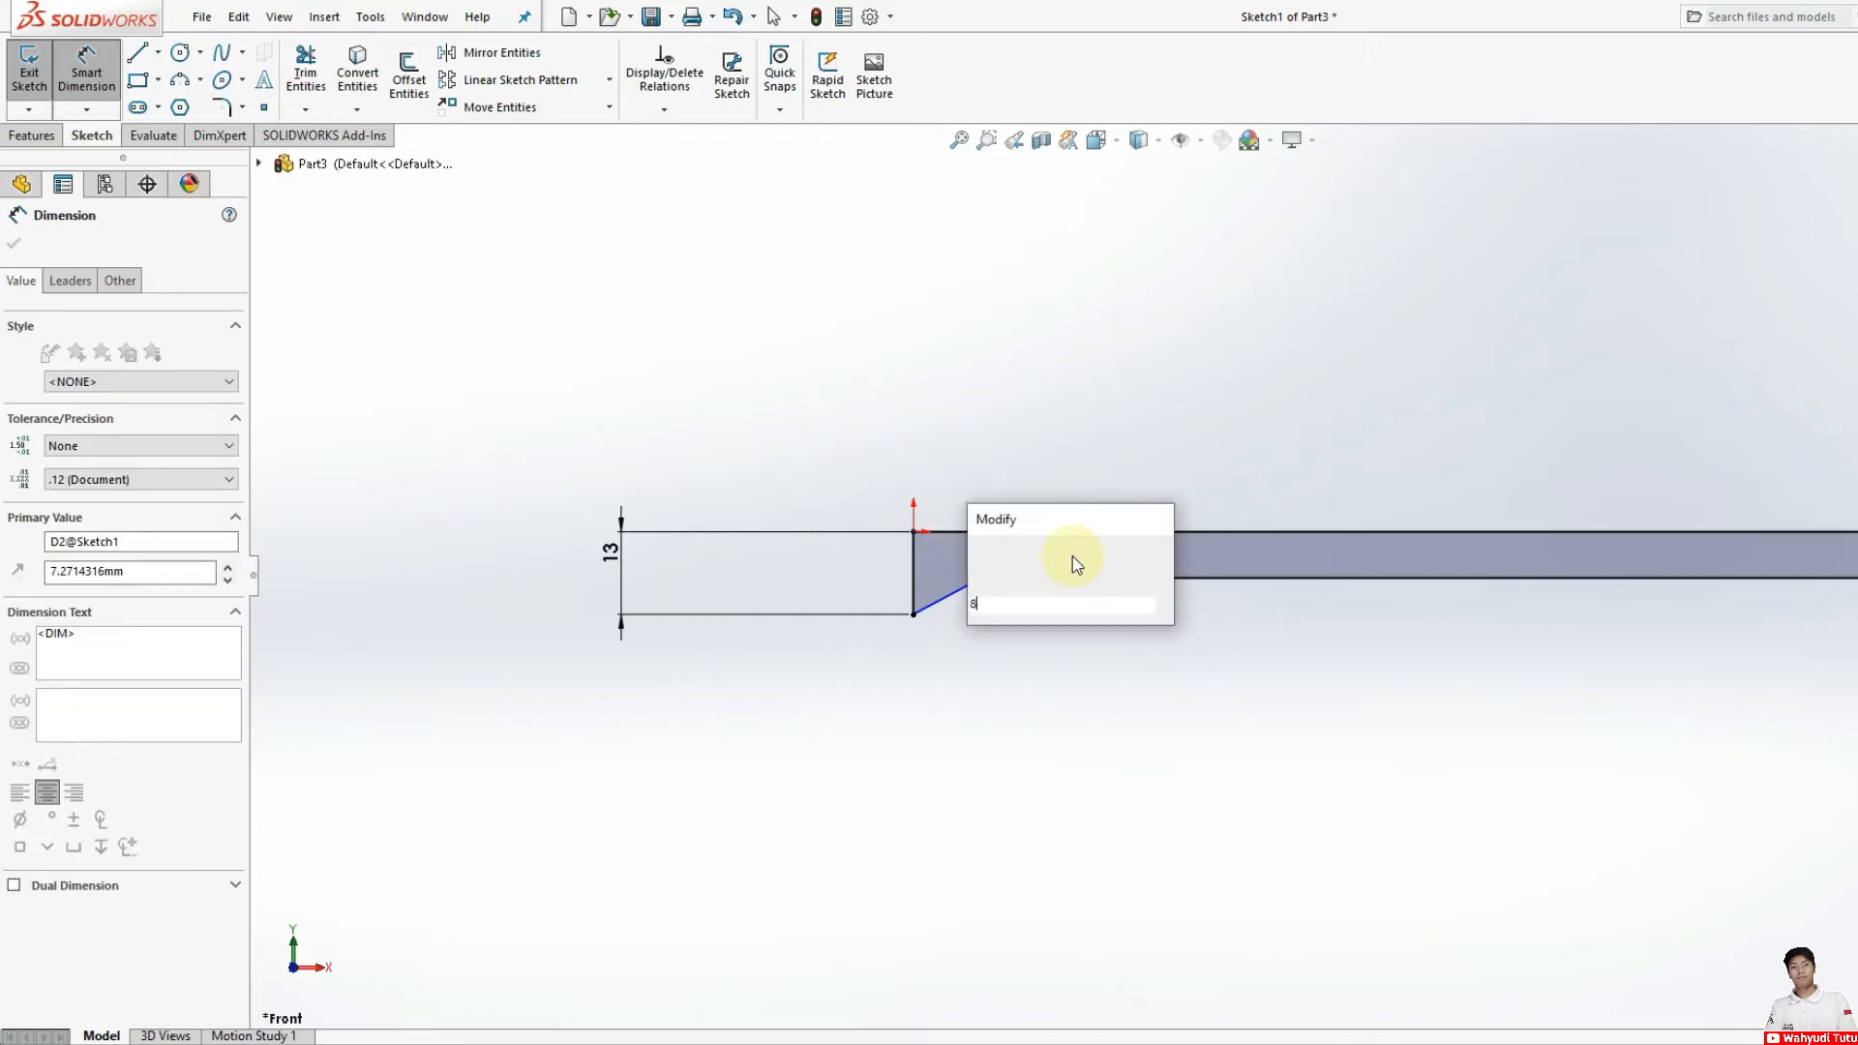
{"action": "key", "text": "Return"}
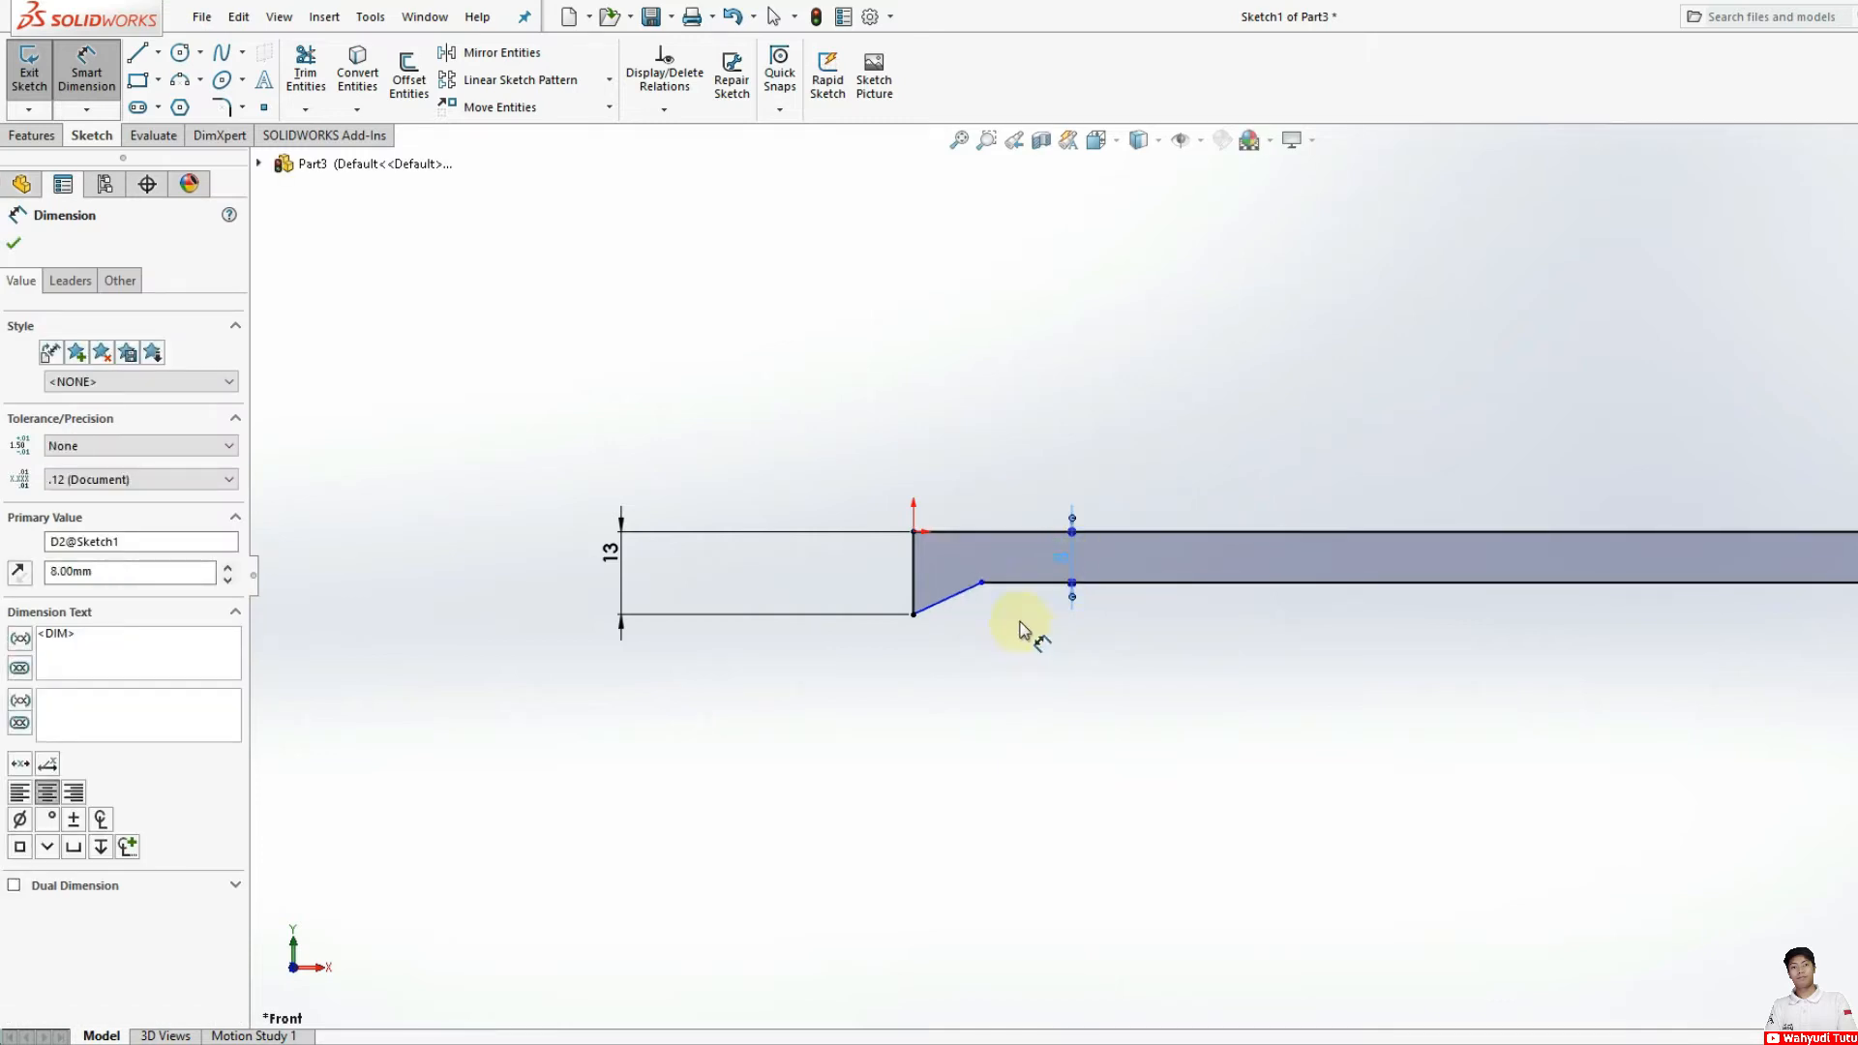
Step: Try dimensioning the long lower horizontal line between its two endpoints to 170 mm
{"action": "key", "text": "f"}
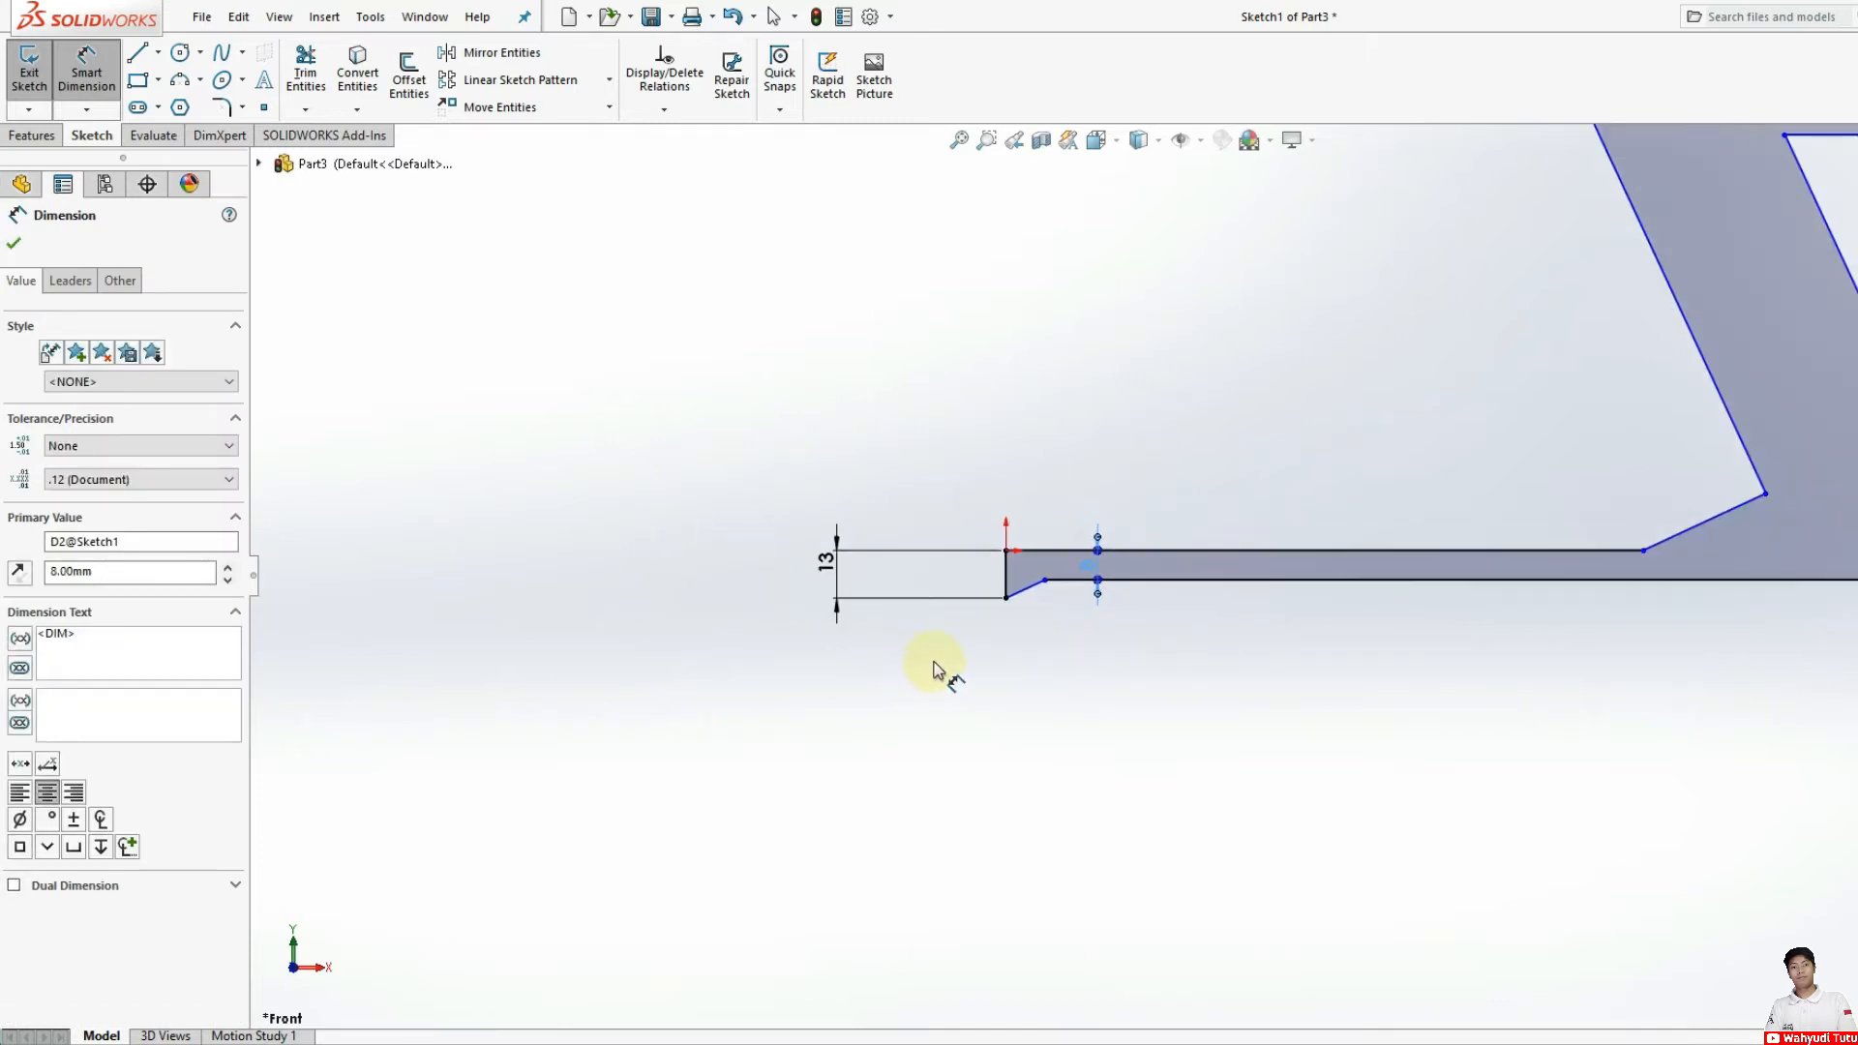
{"action": "scroll", "coordinate": [1233, 633], "scroll_direction": "down", "scroll_amount": 3}
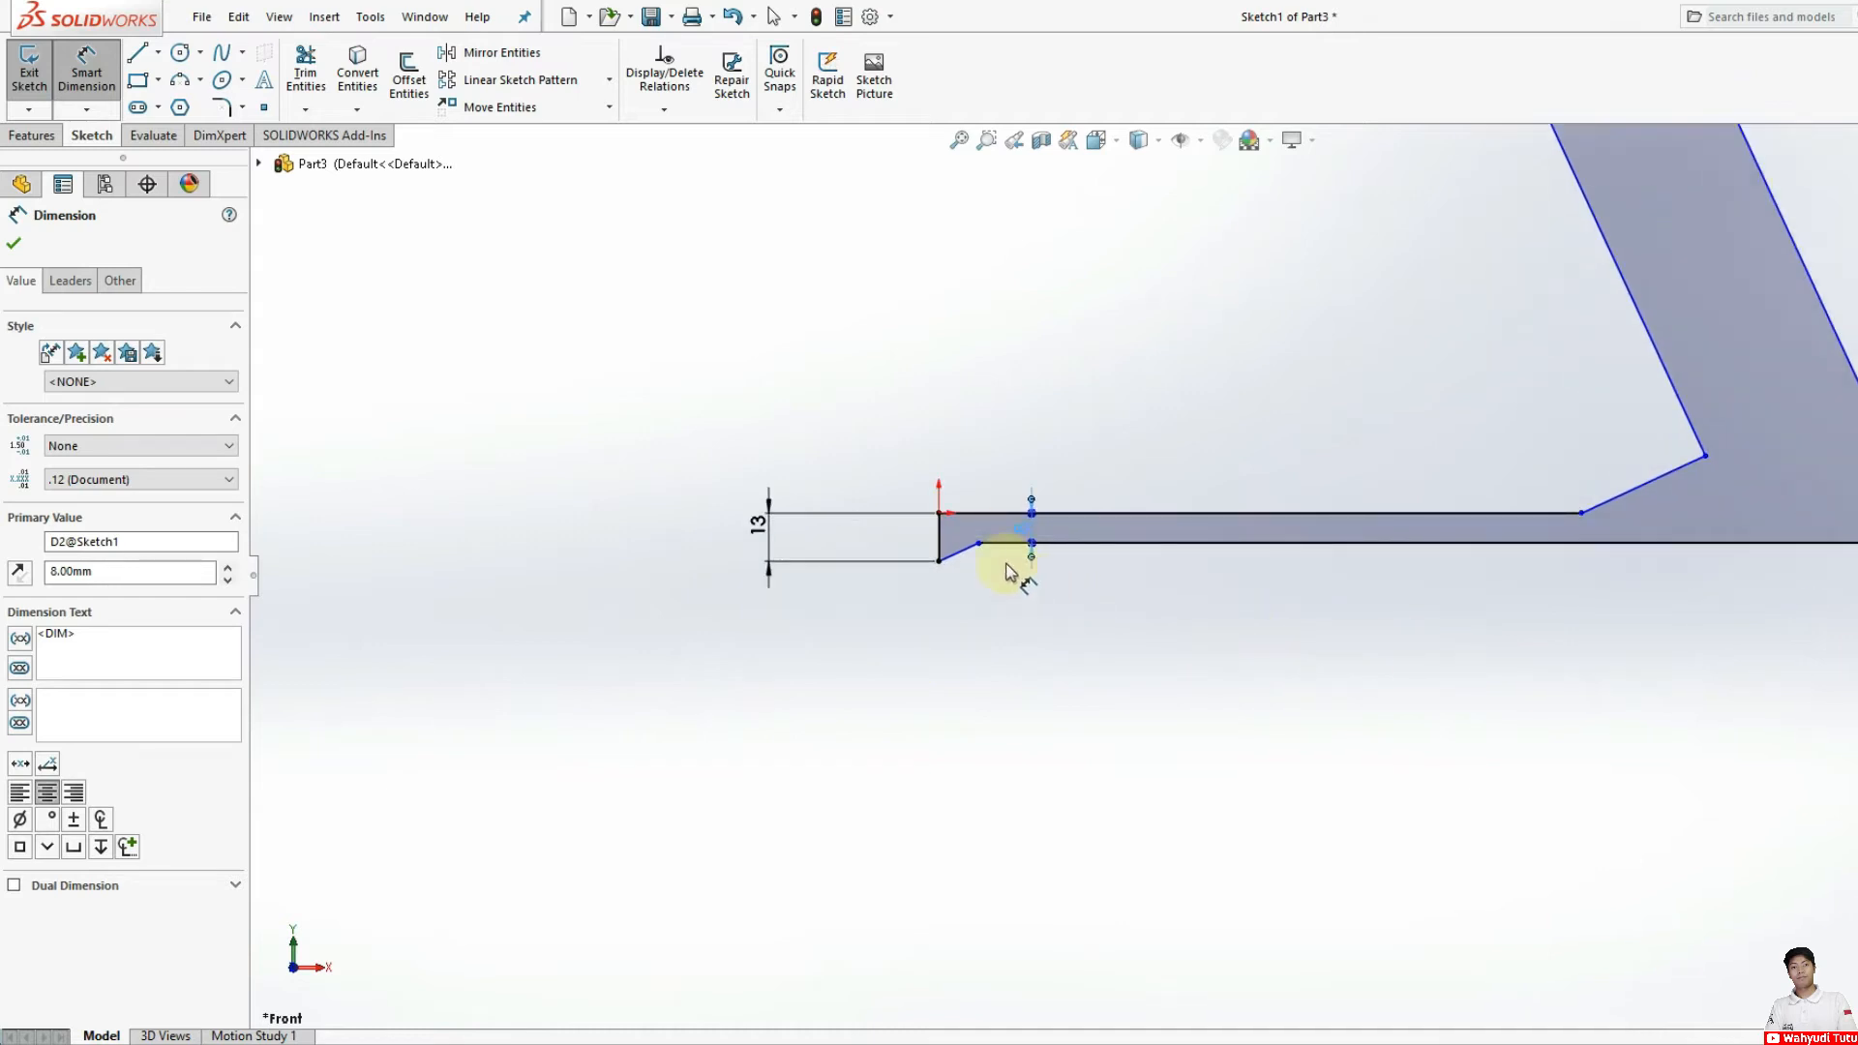
{"action": "left_click", "coordinate": [1072, 578]}
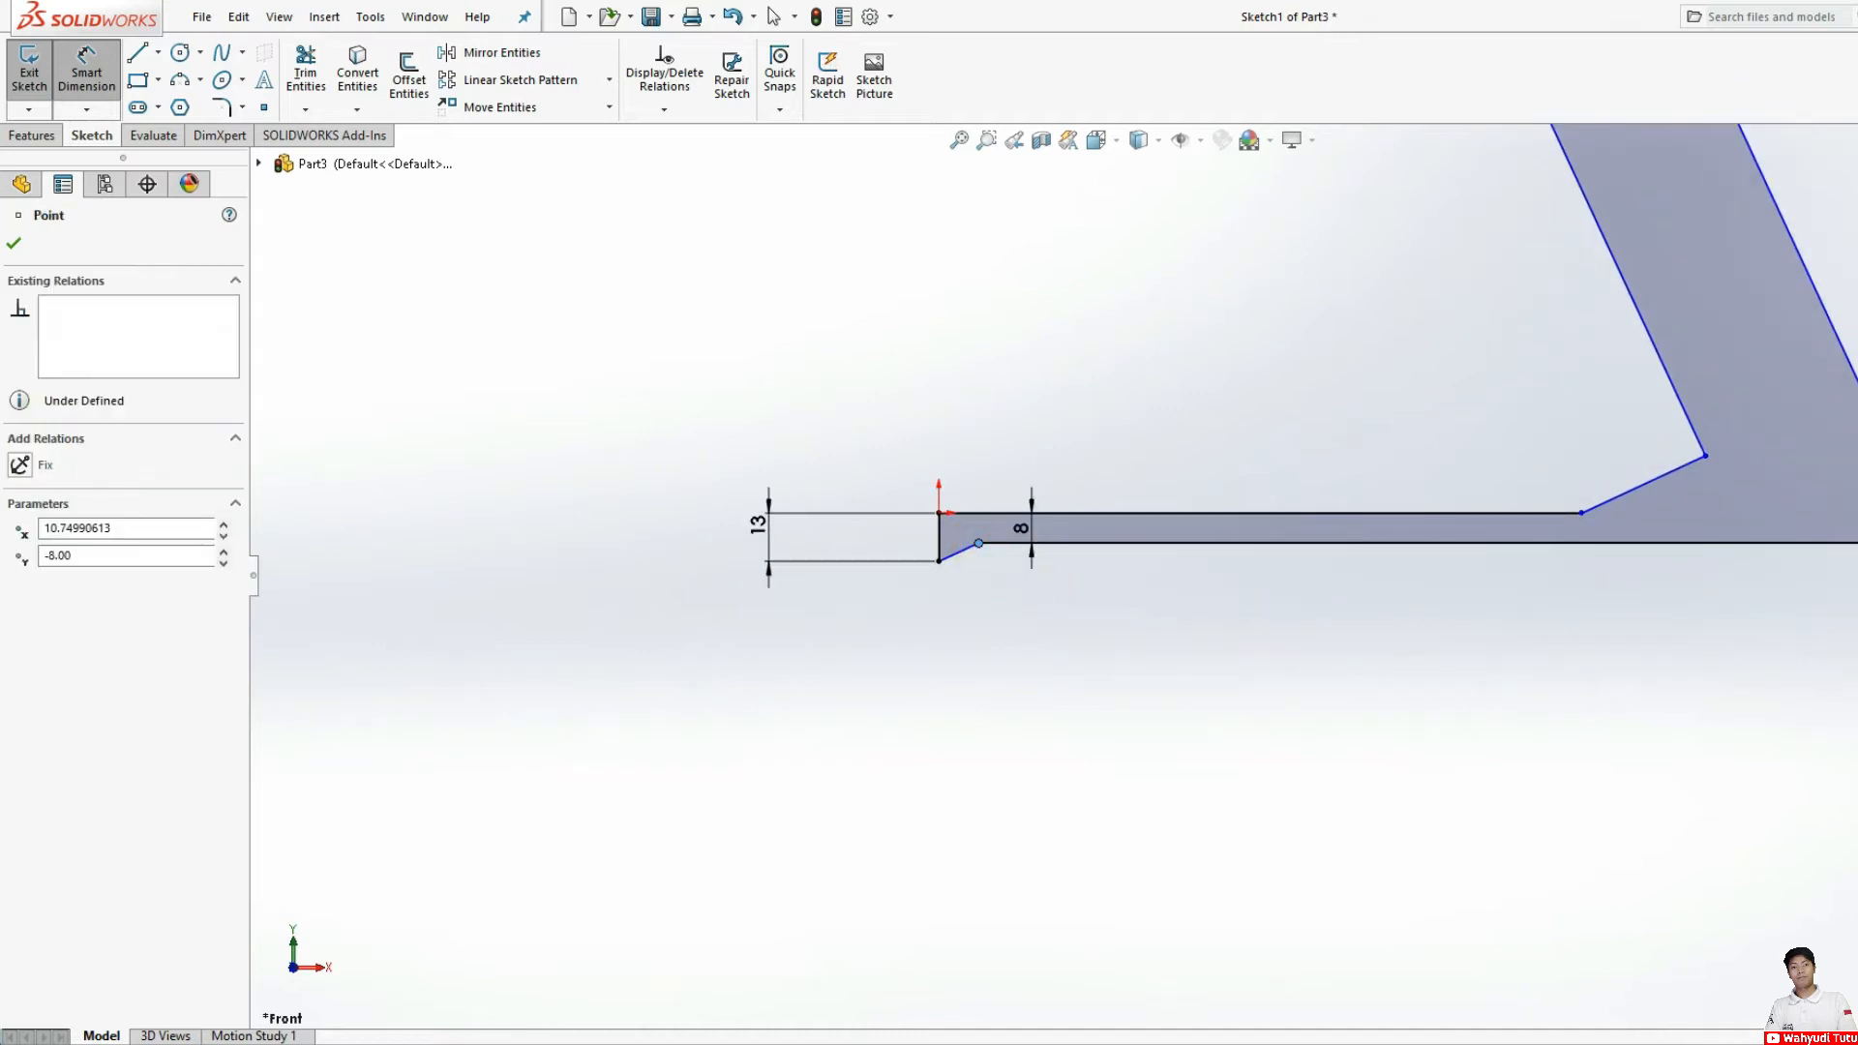
{"action": "left_click", "coordinate": [1399, 648]}
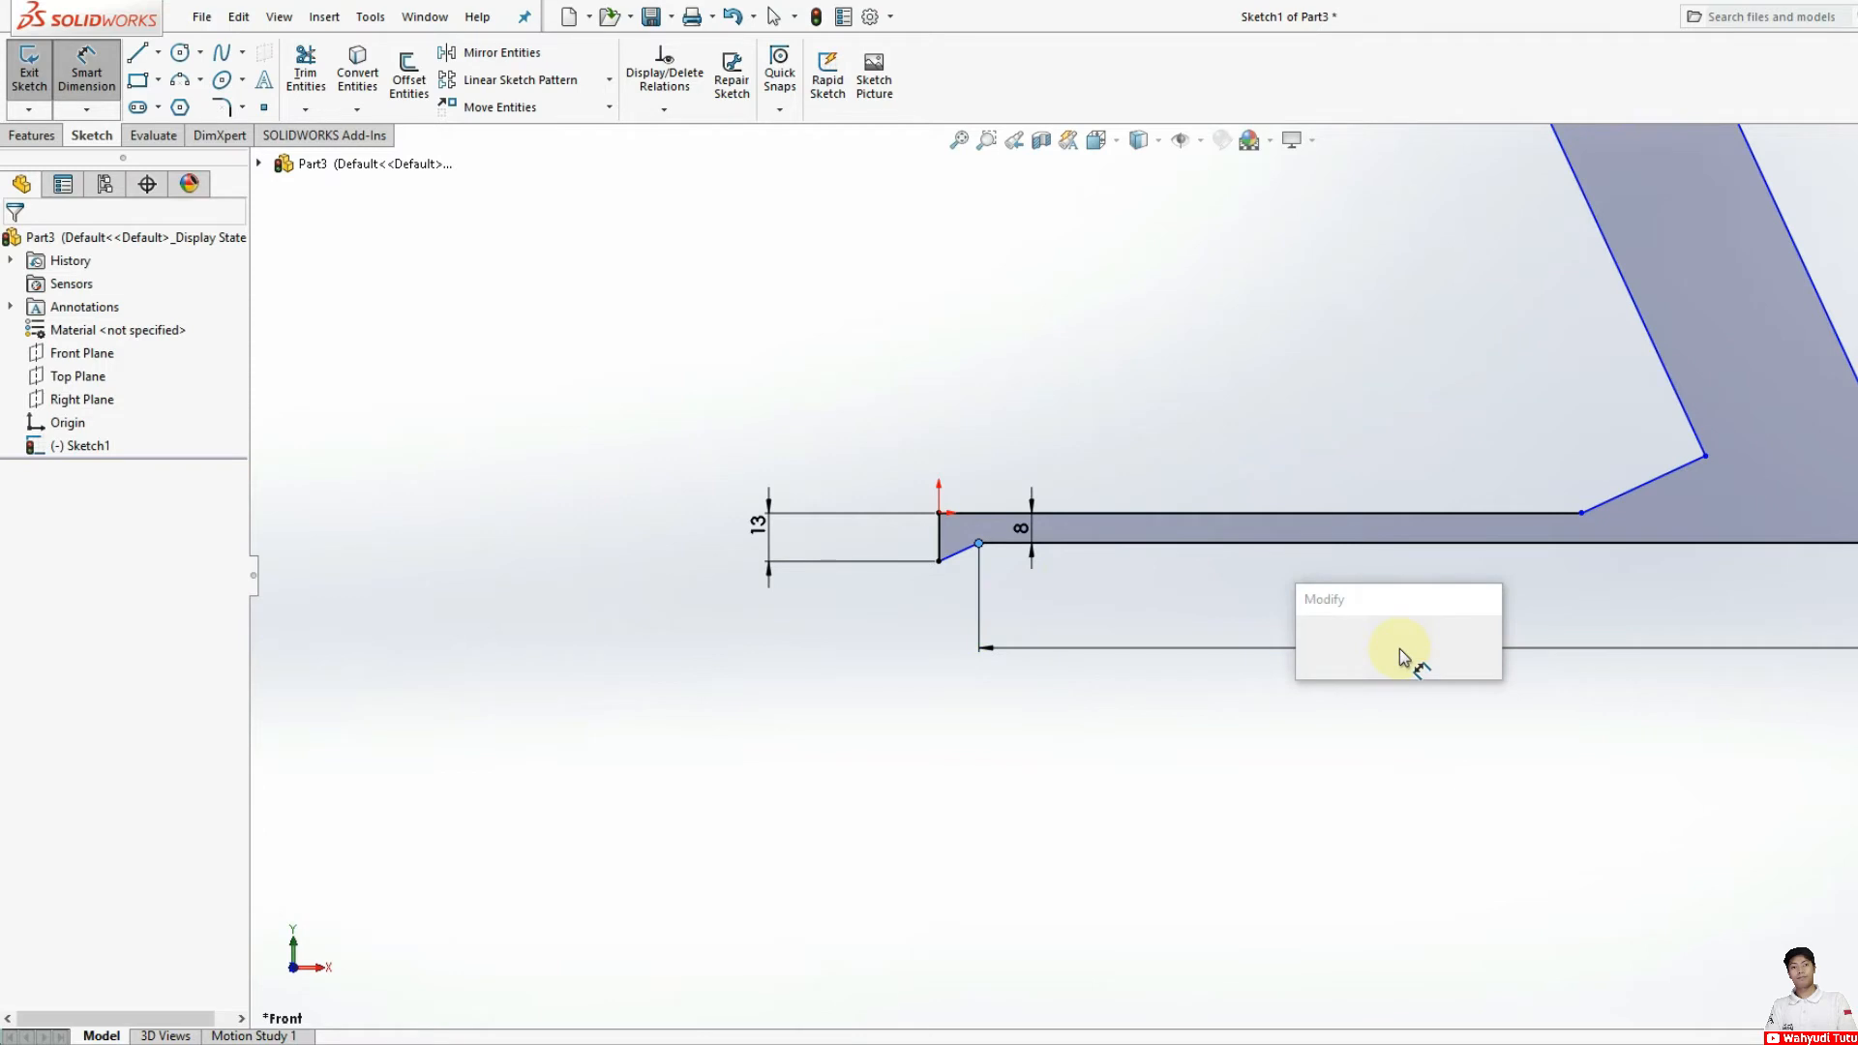
{"action": "type", "text": "179"}
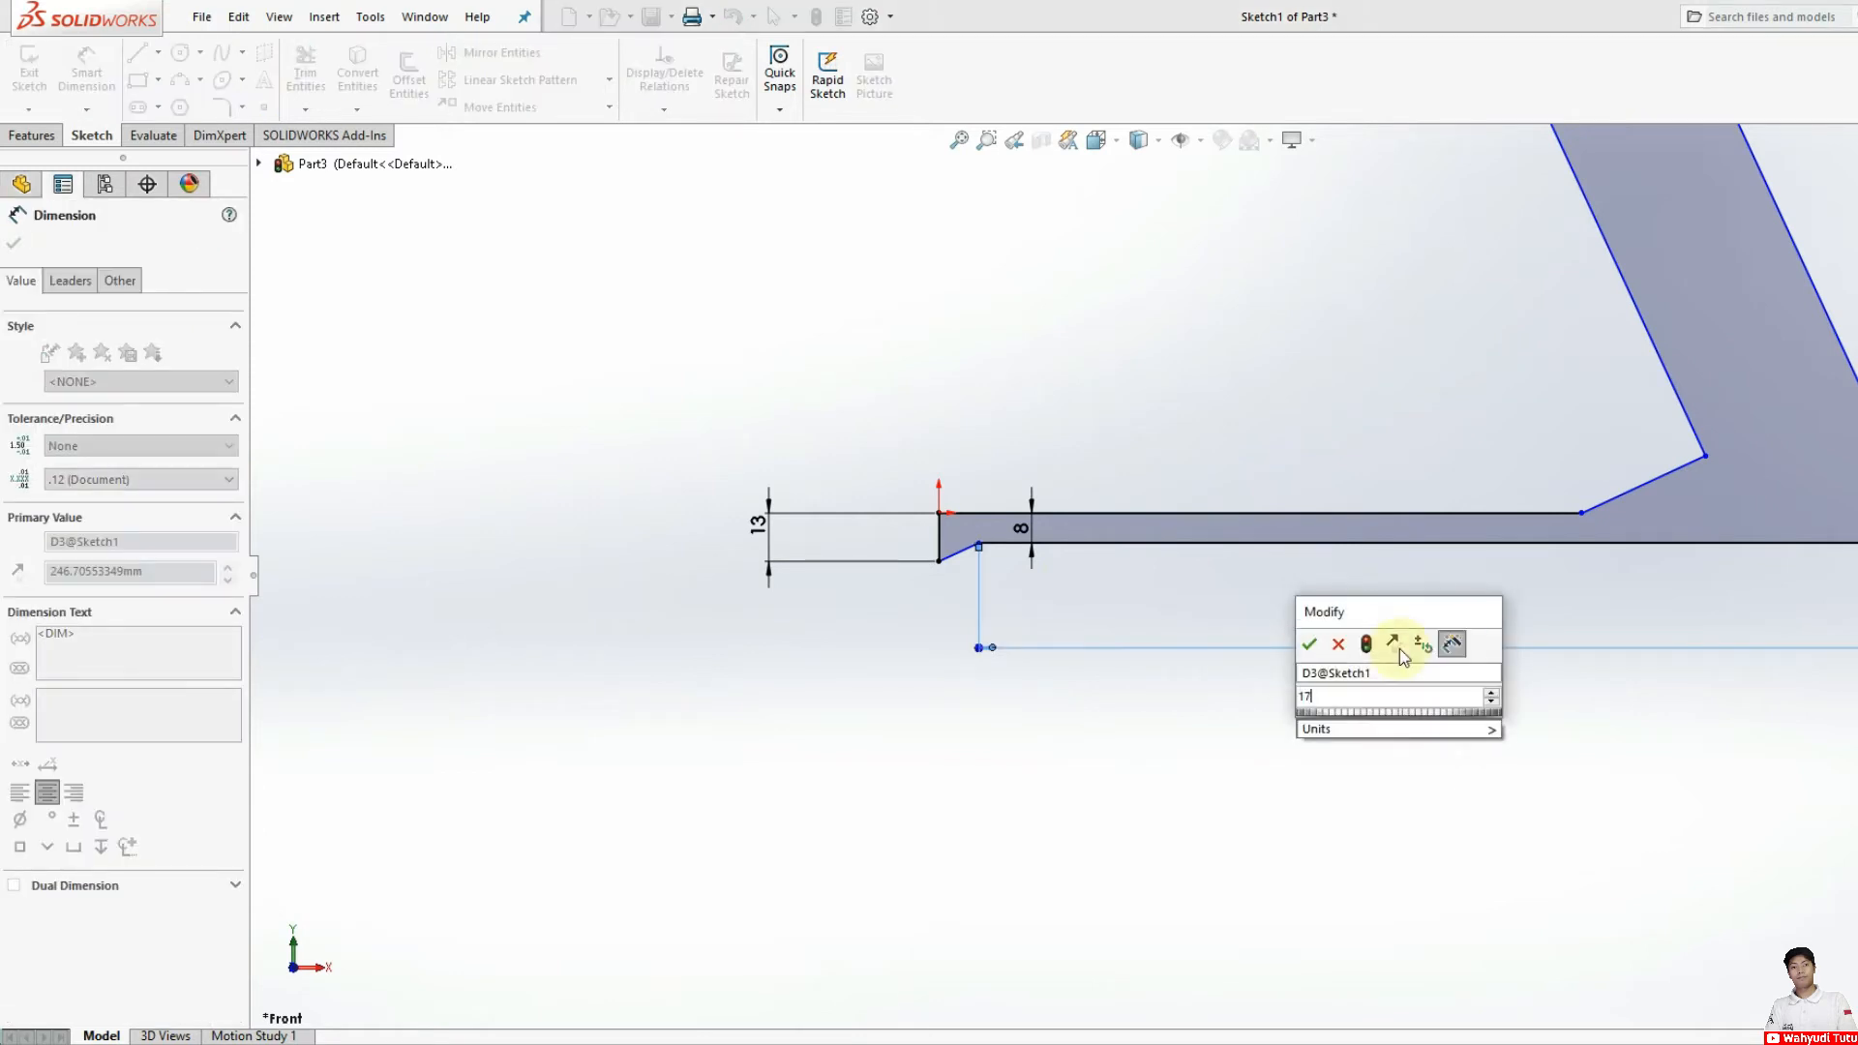
{"action": "key", "text": "Return"}
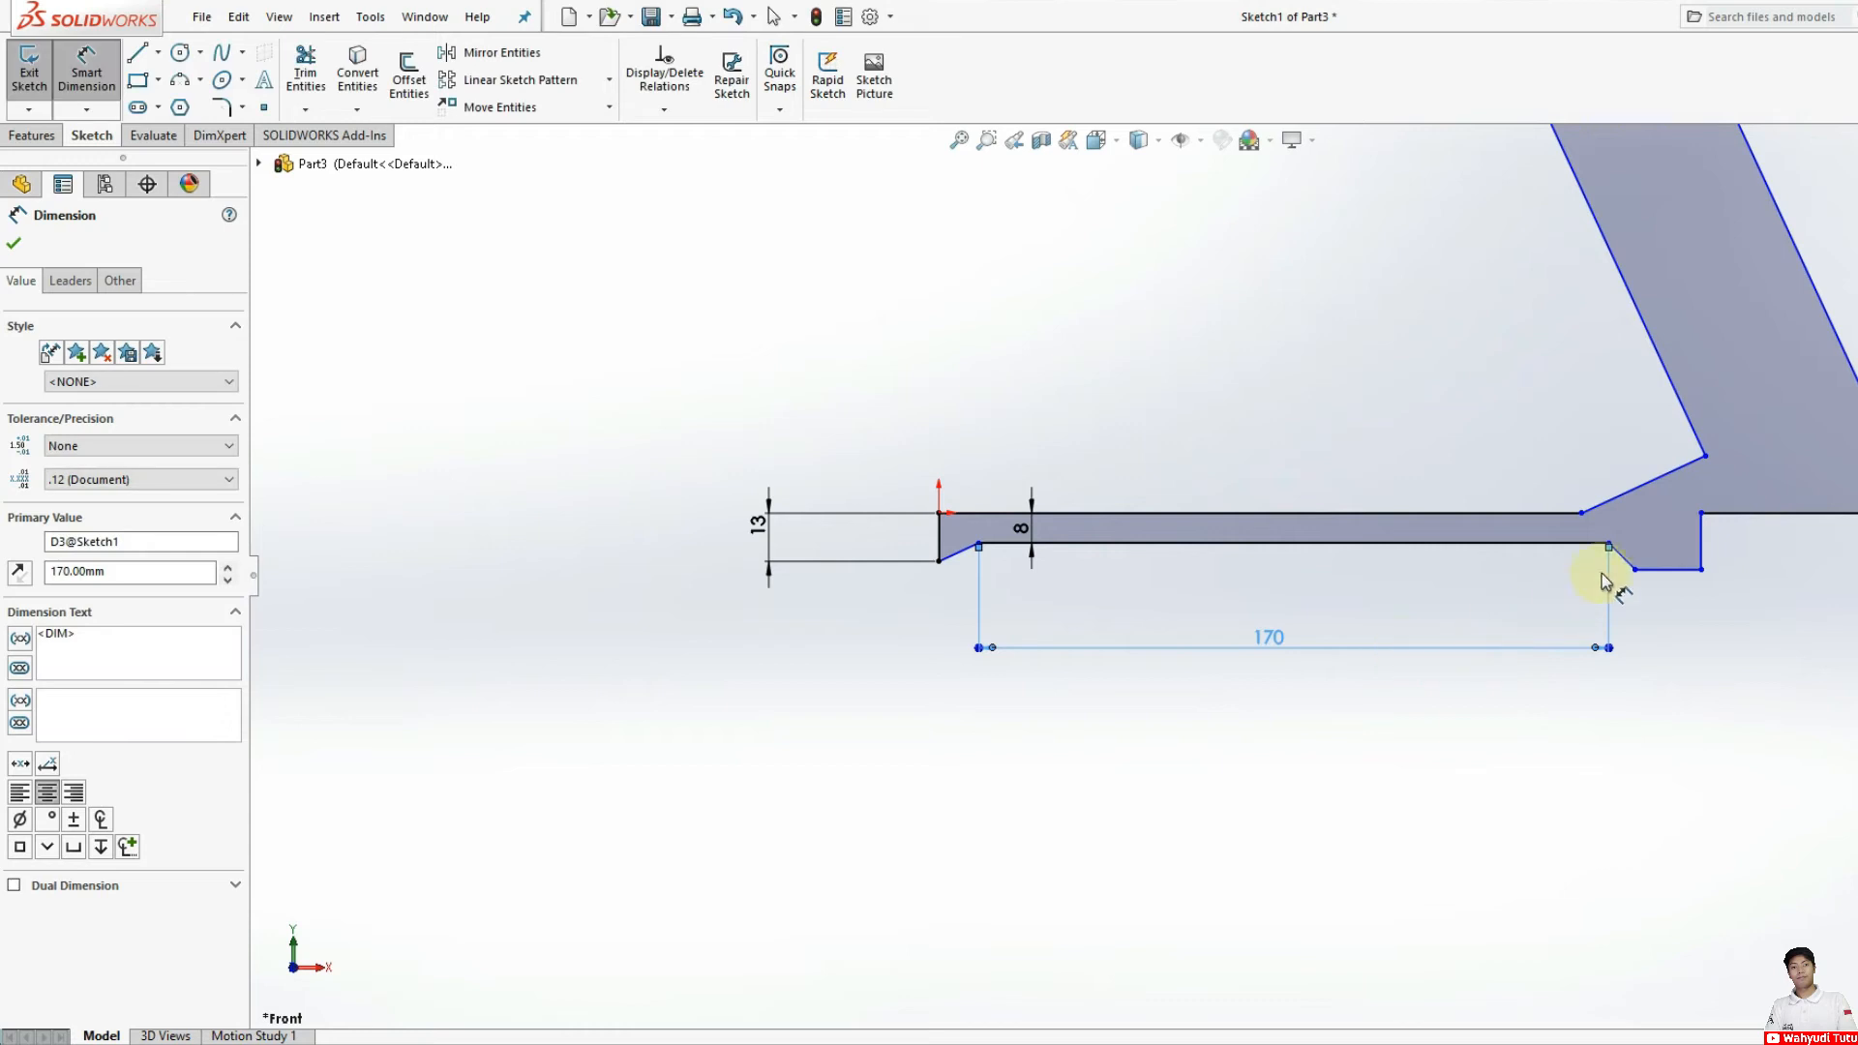
Step: Undo the 170 mm change and delete the length dimension of the lower horizontal line
{"action": "scroll", "coordinate": [1598, 577], "scroll_direction": "up", "scroll_amount": 3}
{"action": "scroll", "coordinate": [1472, 570], "scroll_direction": "down", "scroll_amount": 3}
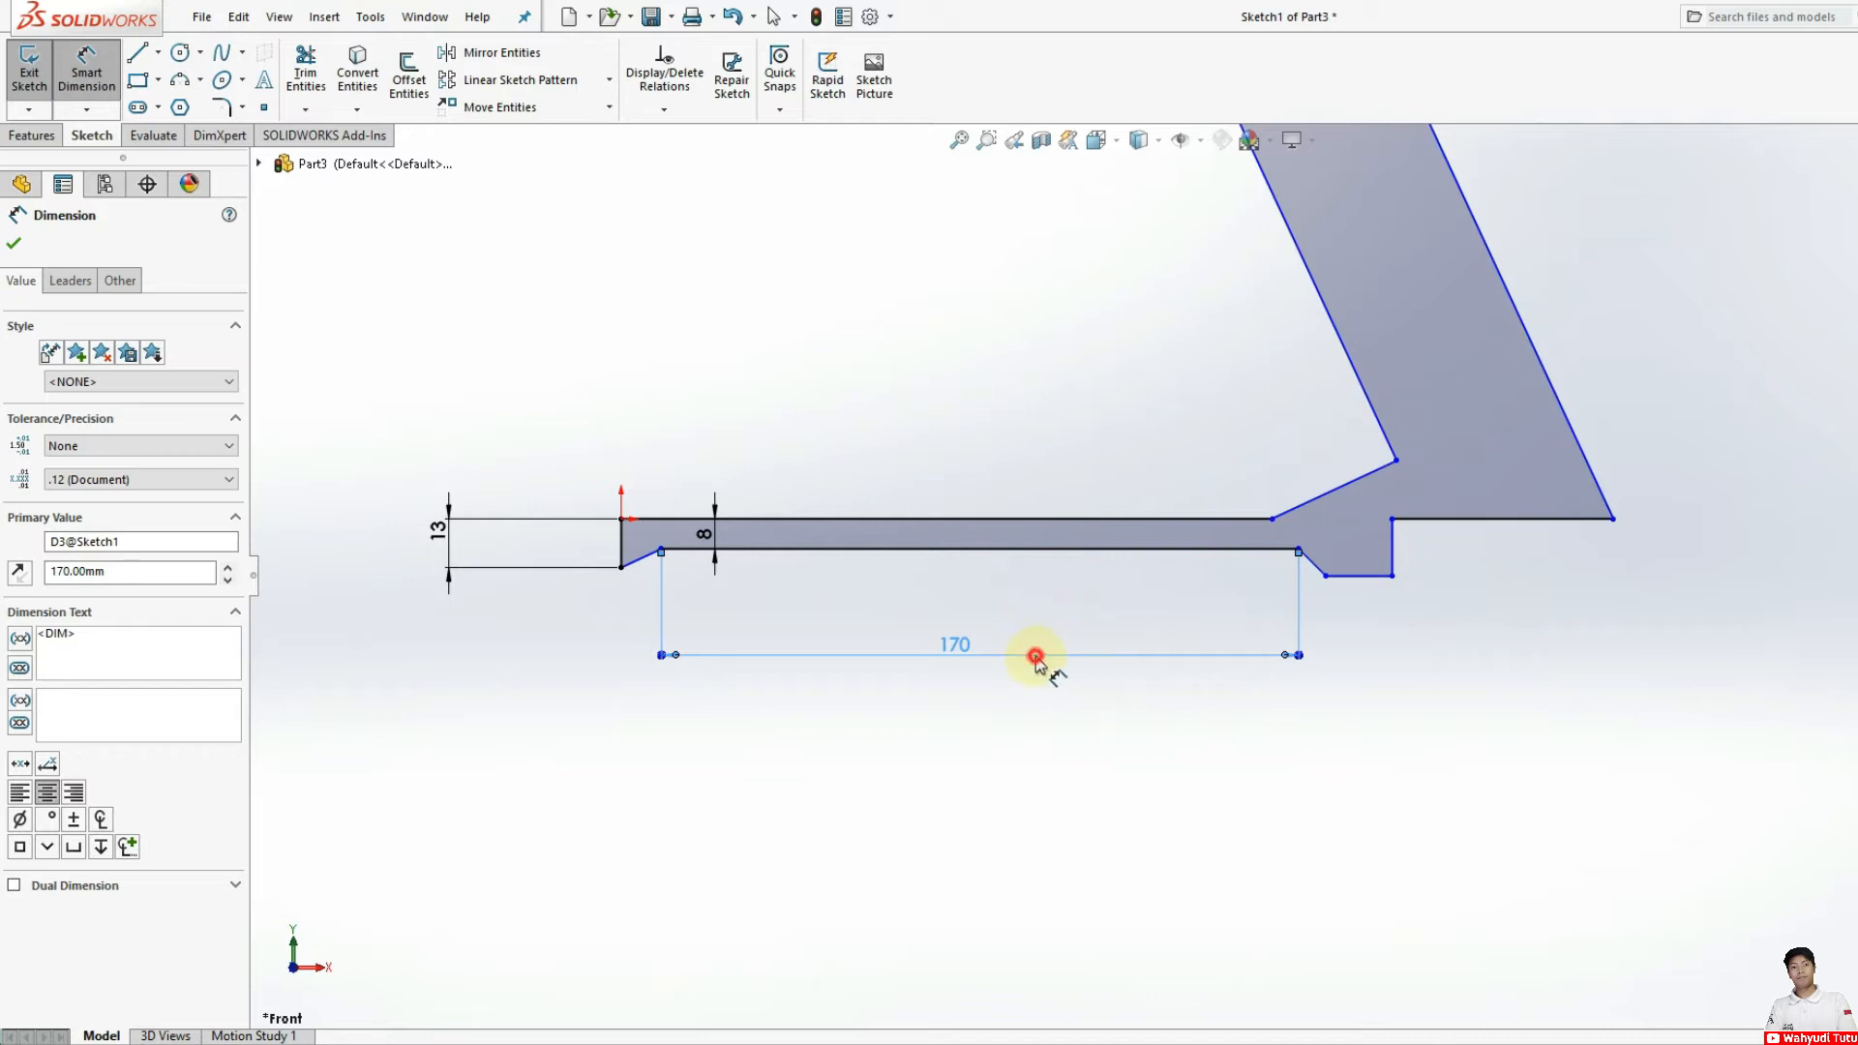
{"action": "key", "text": "Delete"}
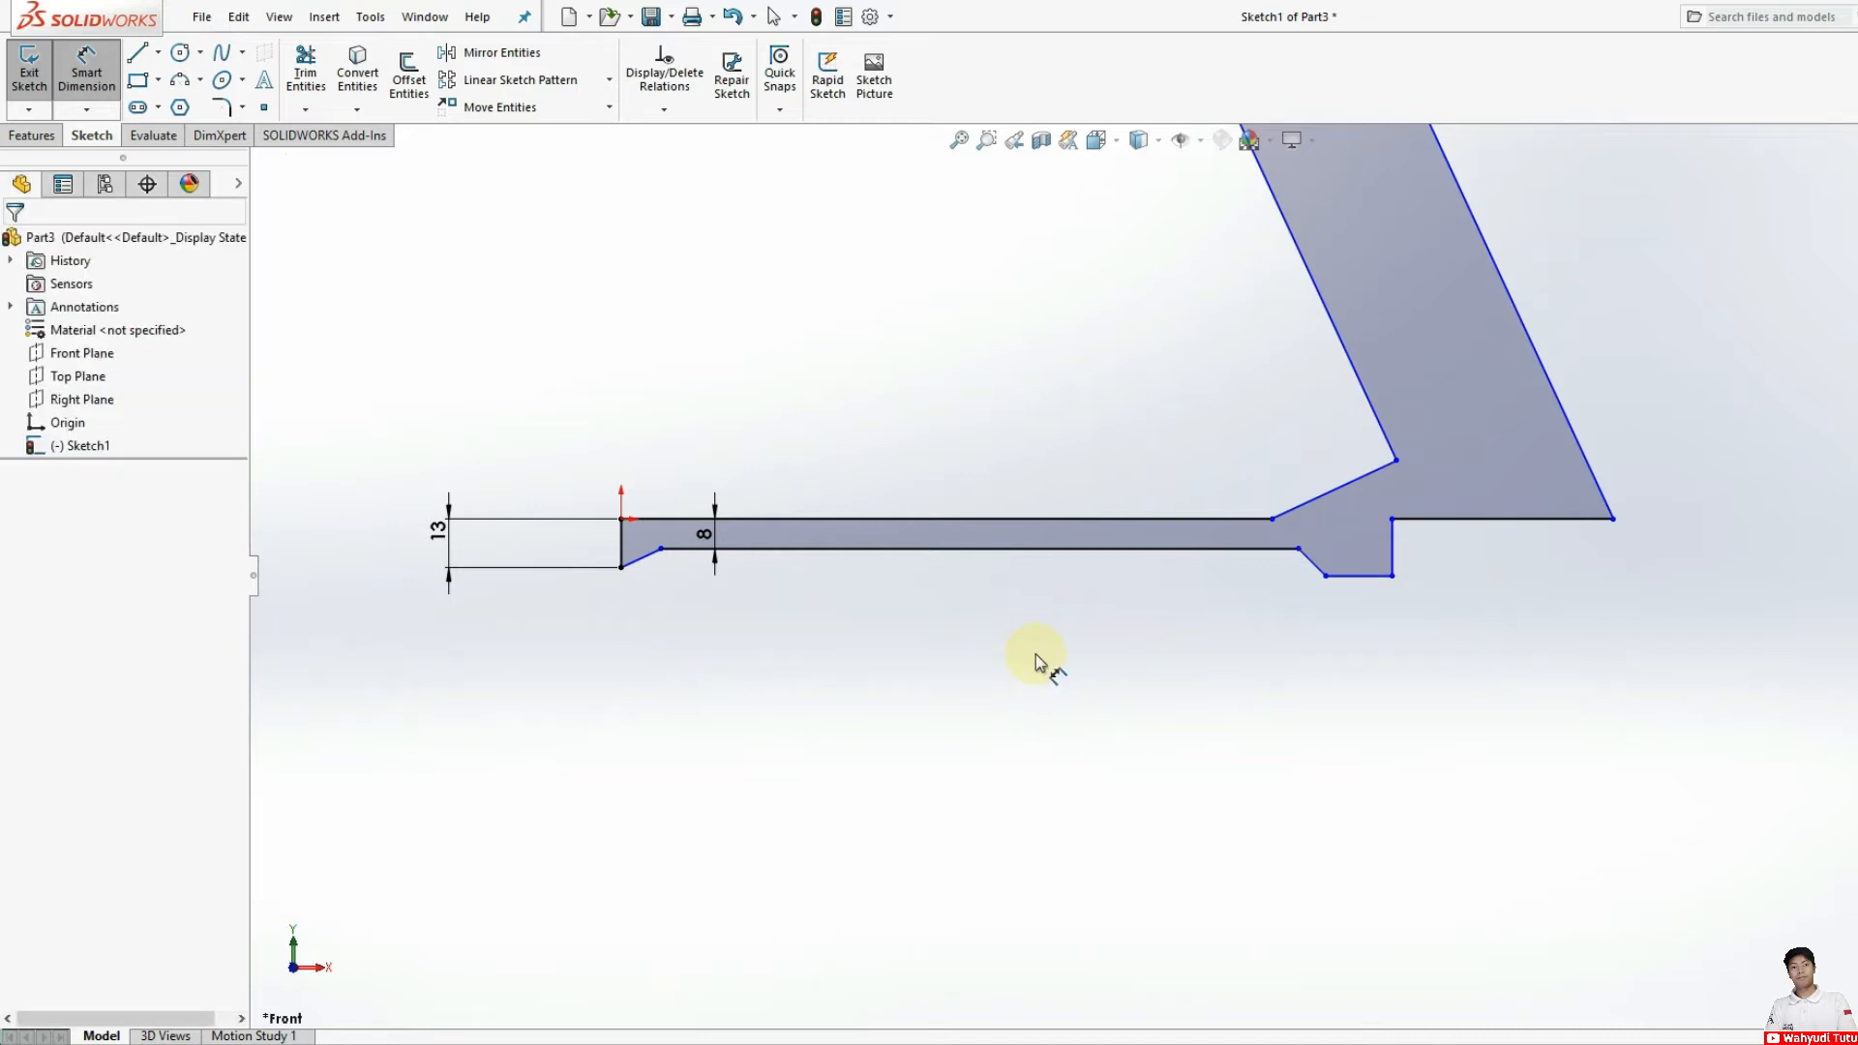
{"action": "key", "text": "ctrl+z"}
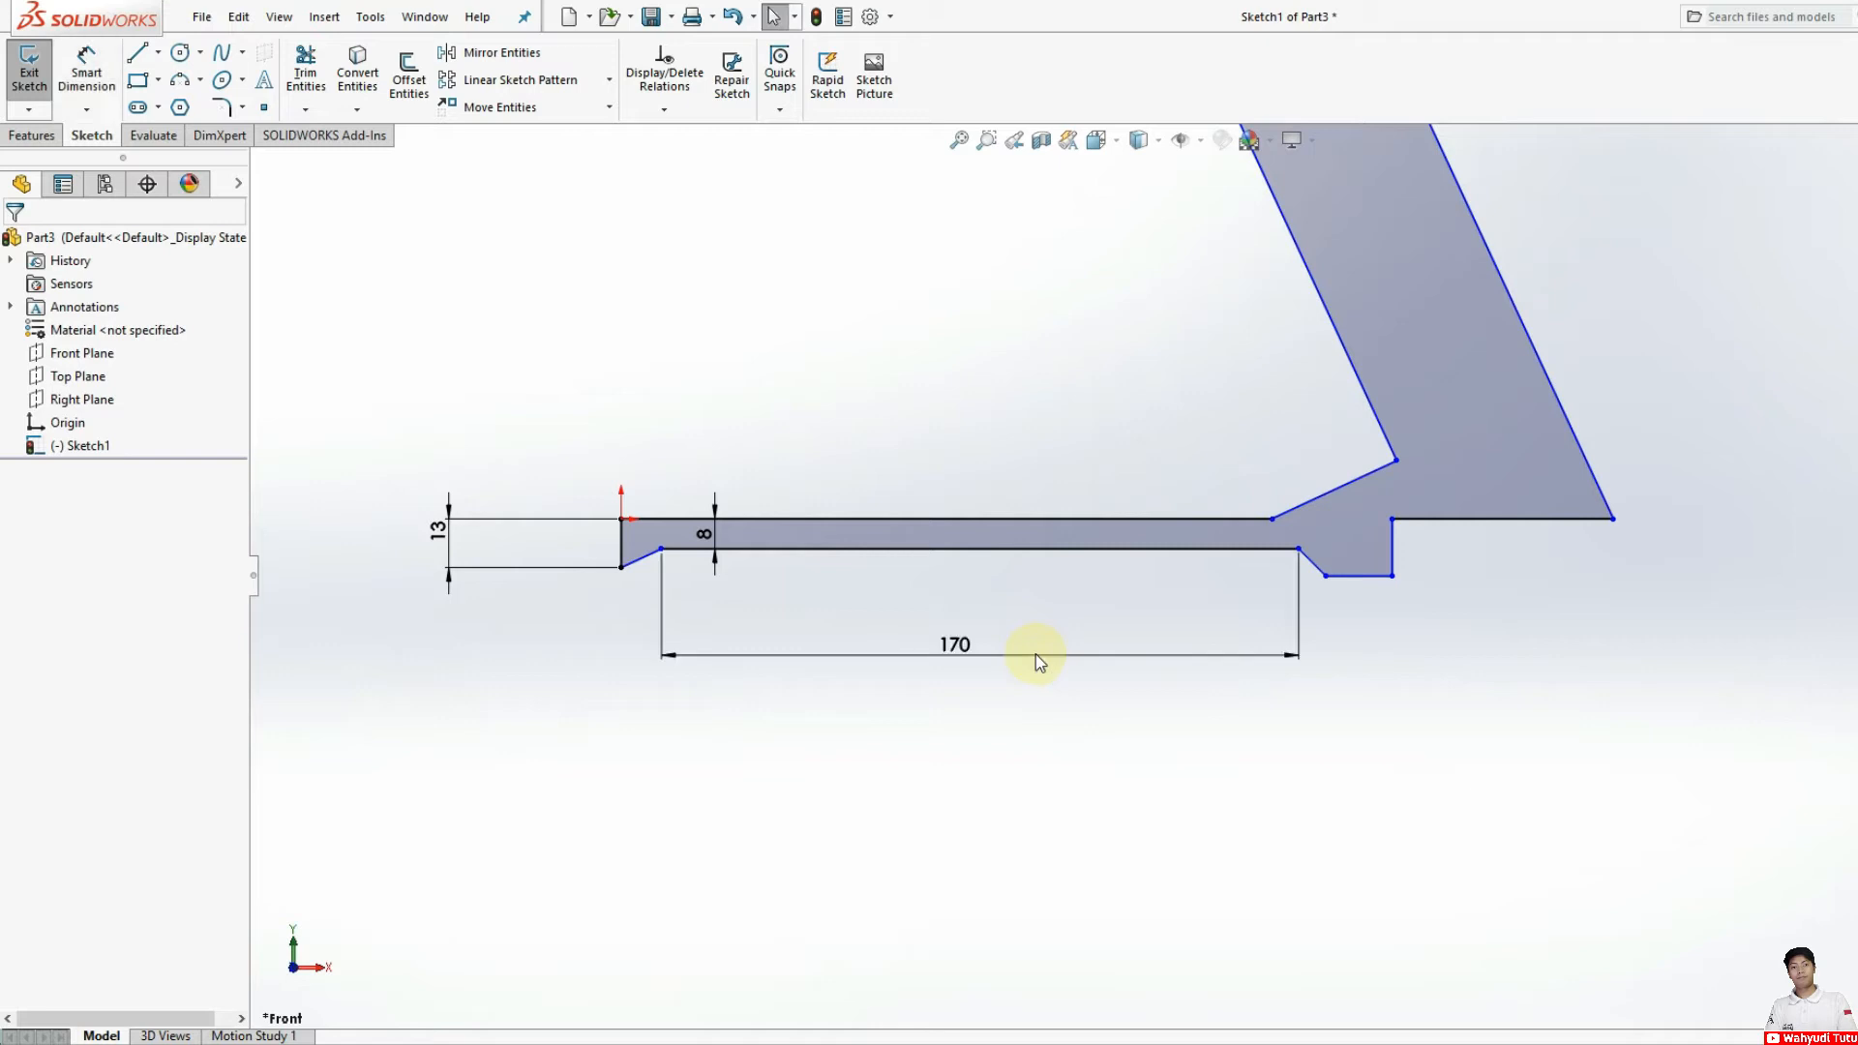
{"action": "key", "text": "ctrl+z"}
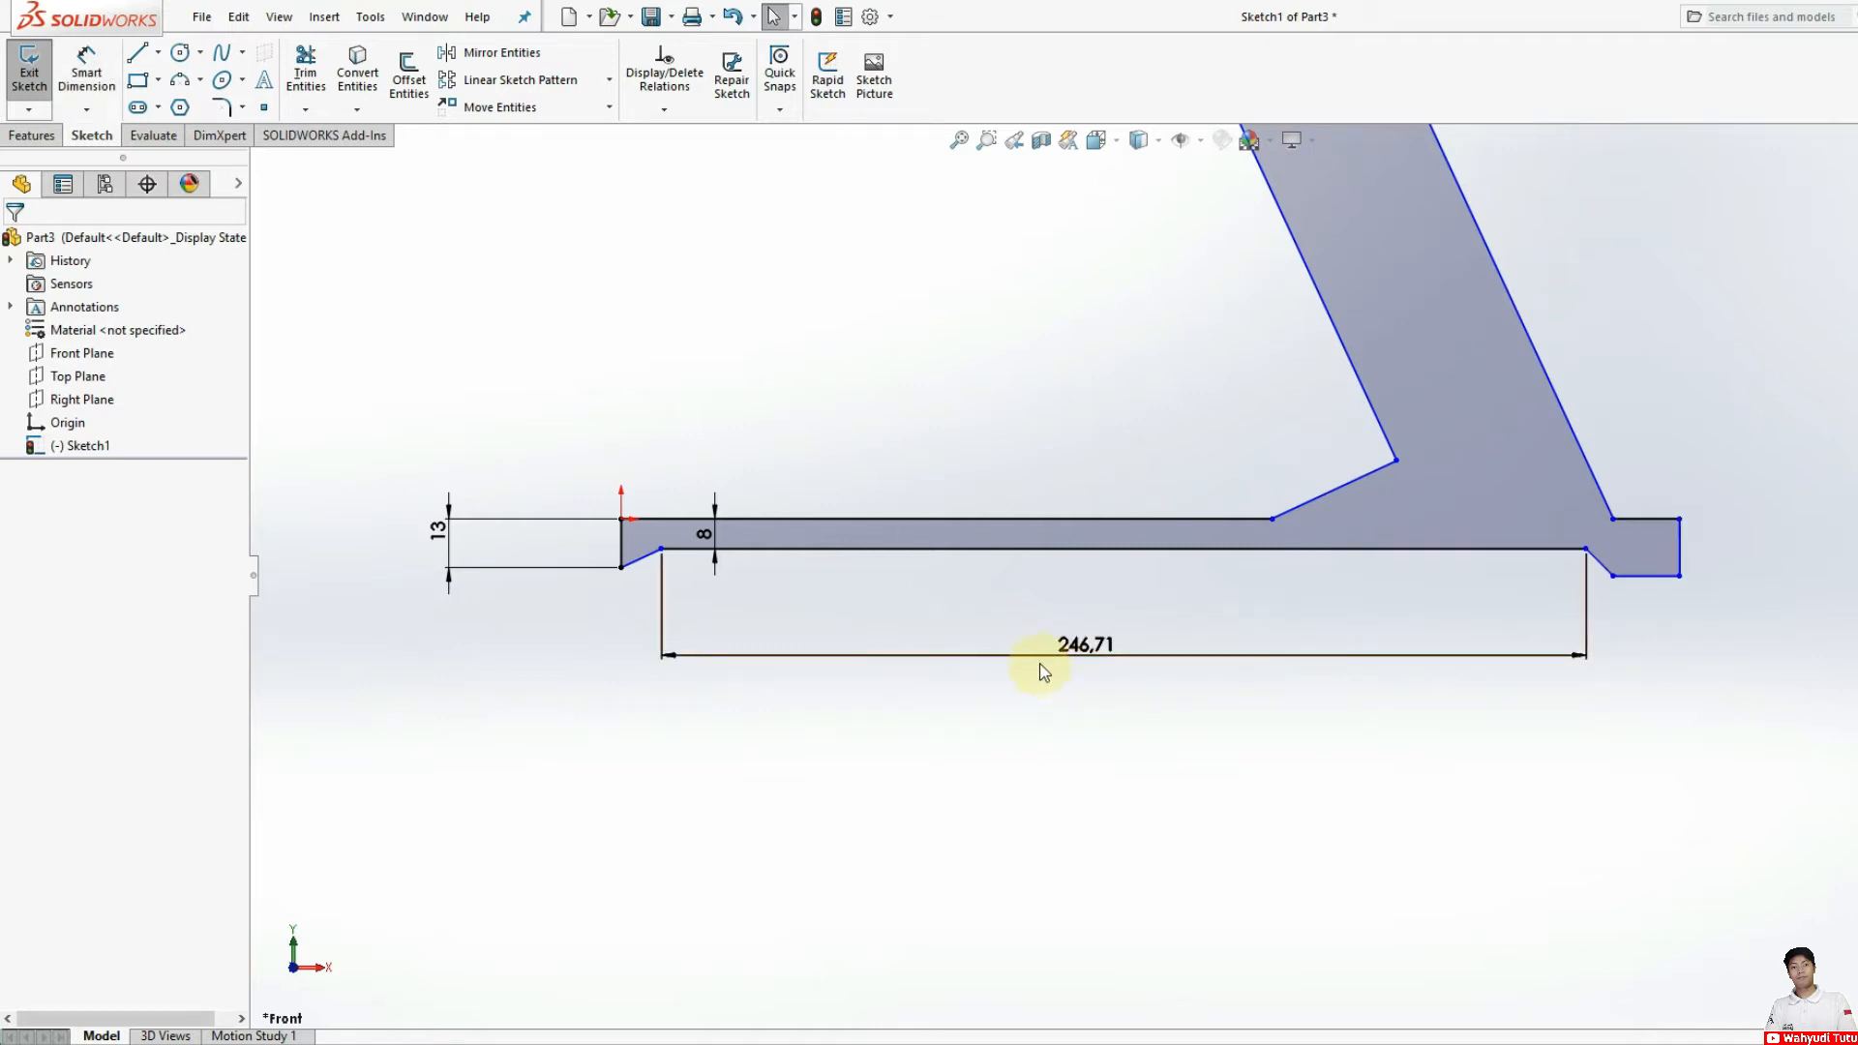
{"action": "left_click", "coordinate": [1219, 666]}
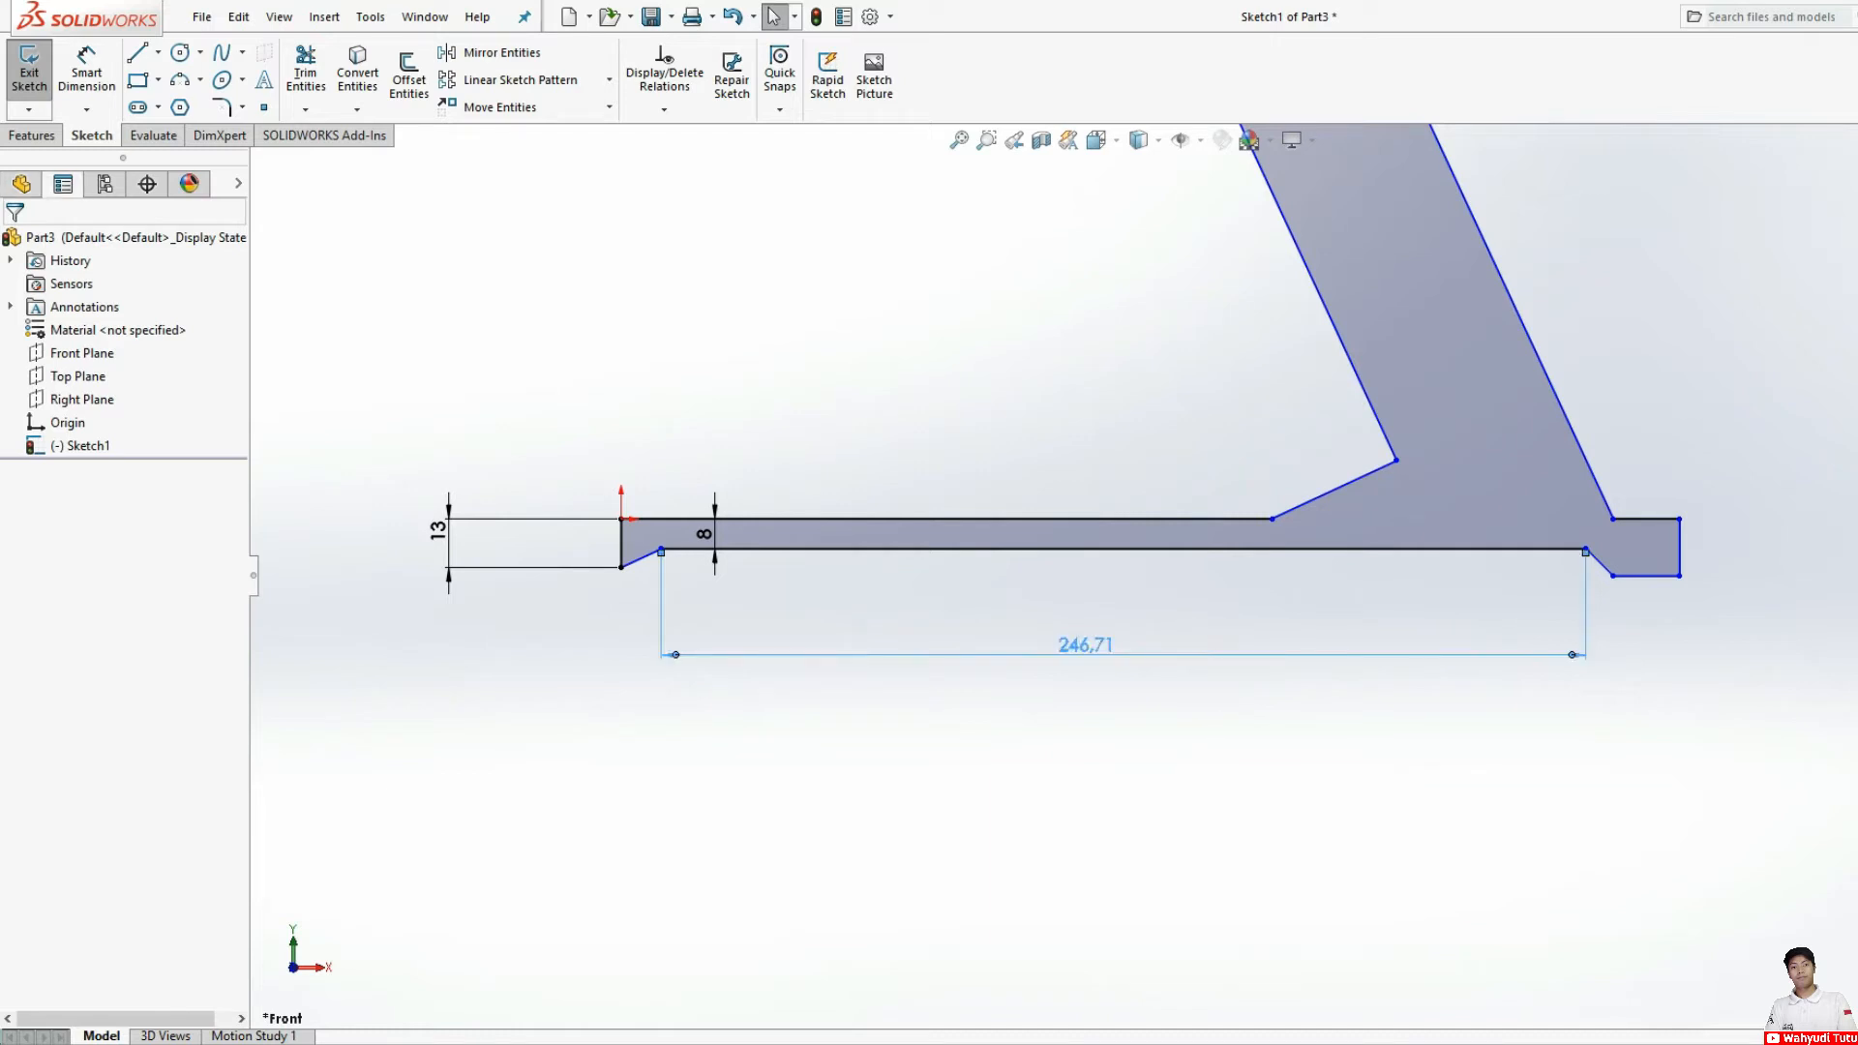
{"action": "key", "text": "Delete"}
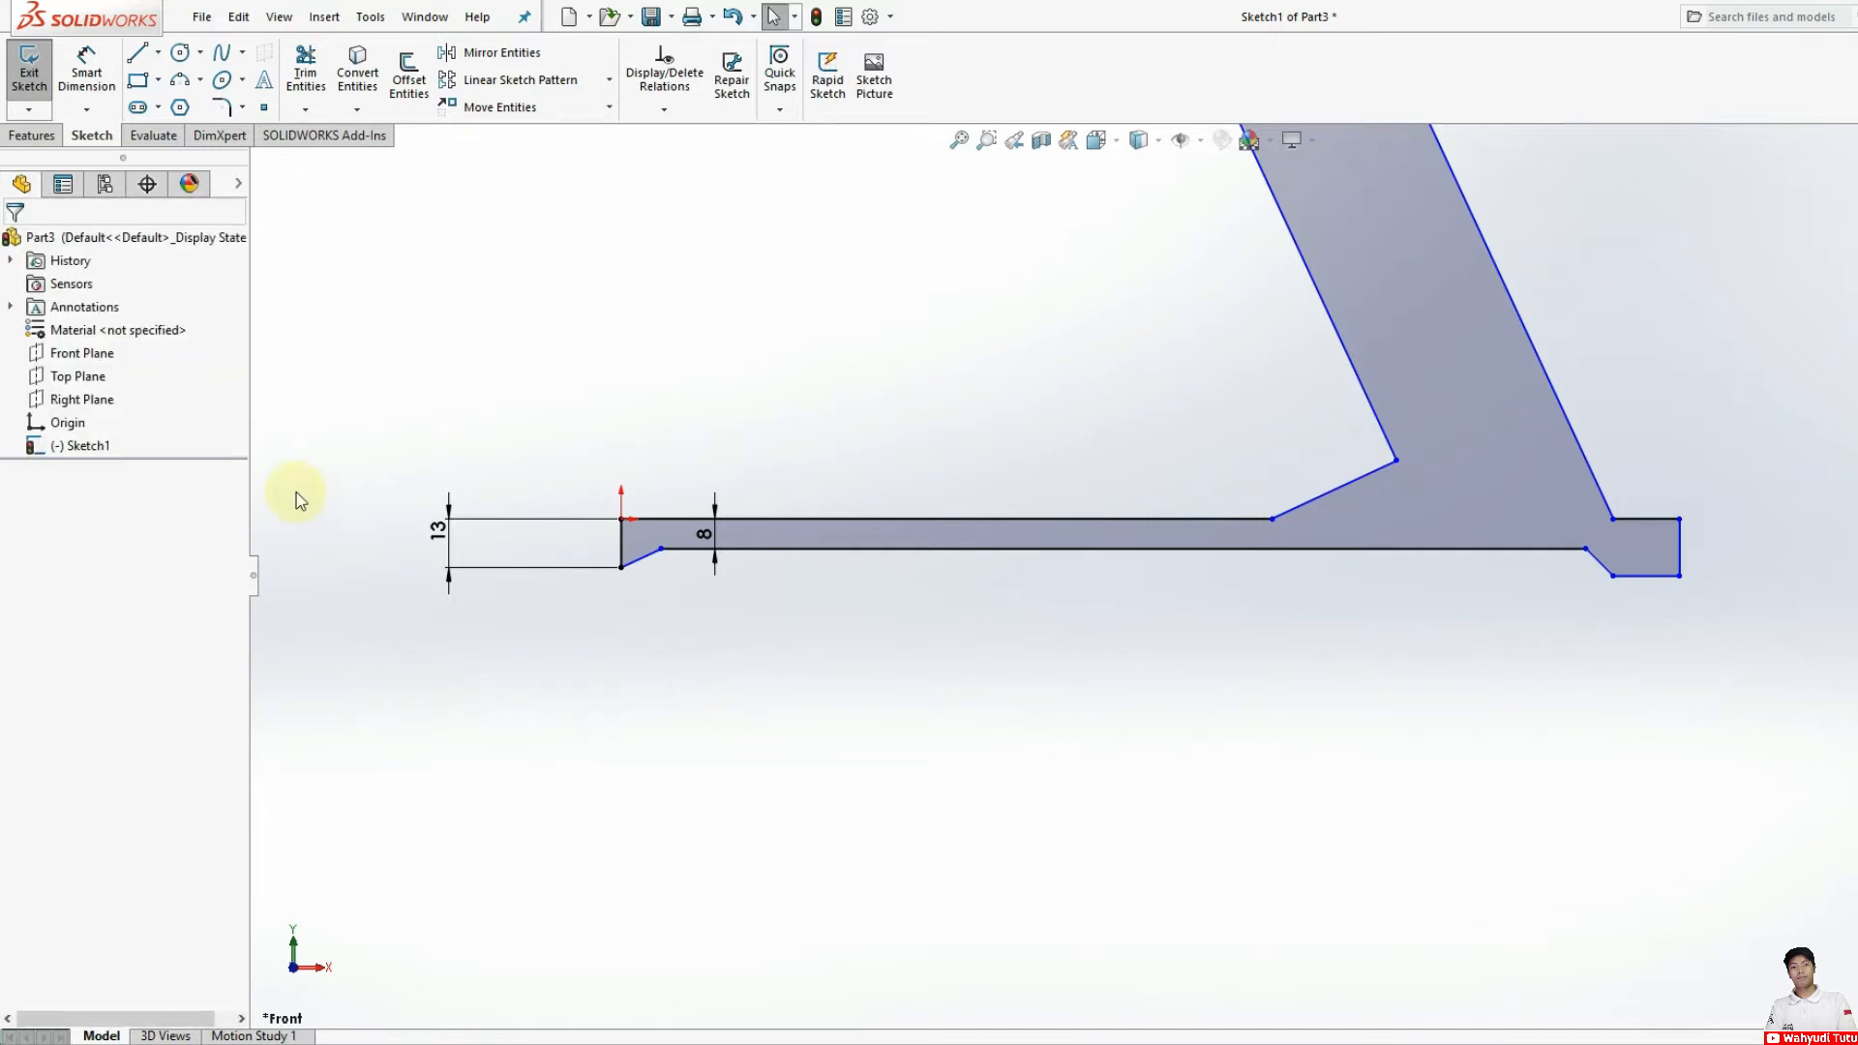
Step: Dimension the horizontal distance from the short vertical edge's lower endpoint at the origin to the slanted arm's upper inner corner as 95 mm
{"action": "left_click", "coordinate": [86, 70]}
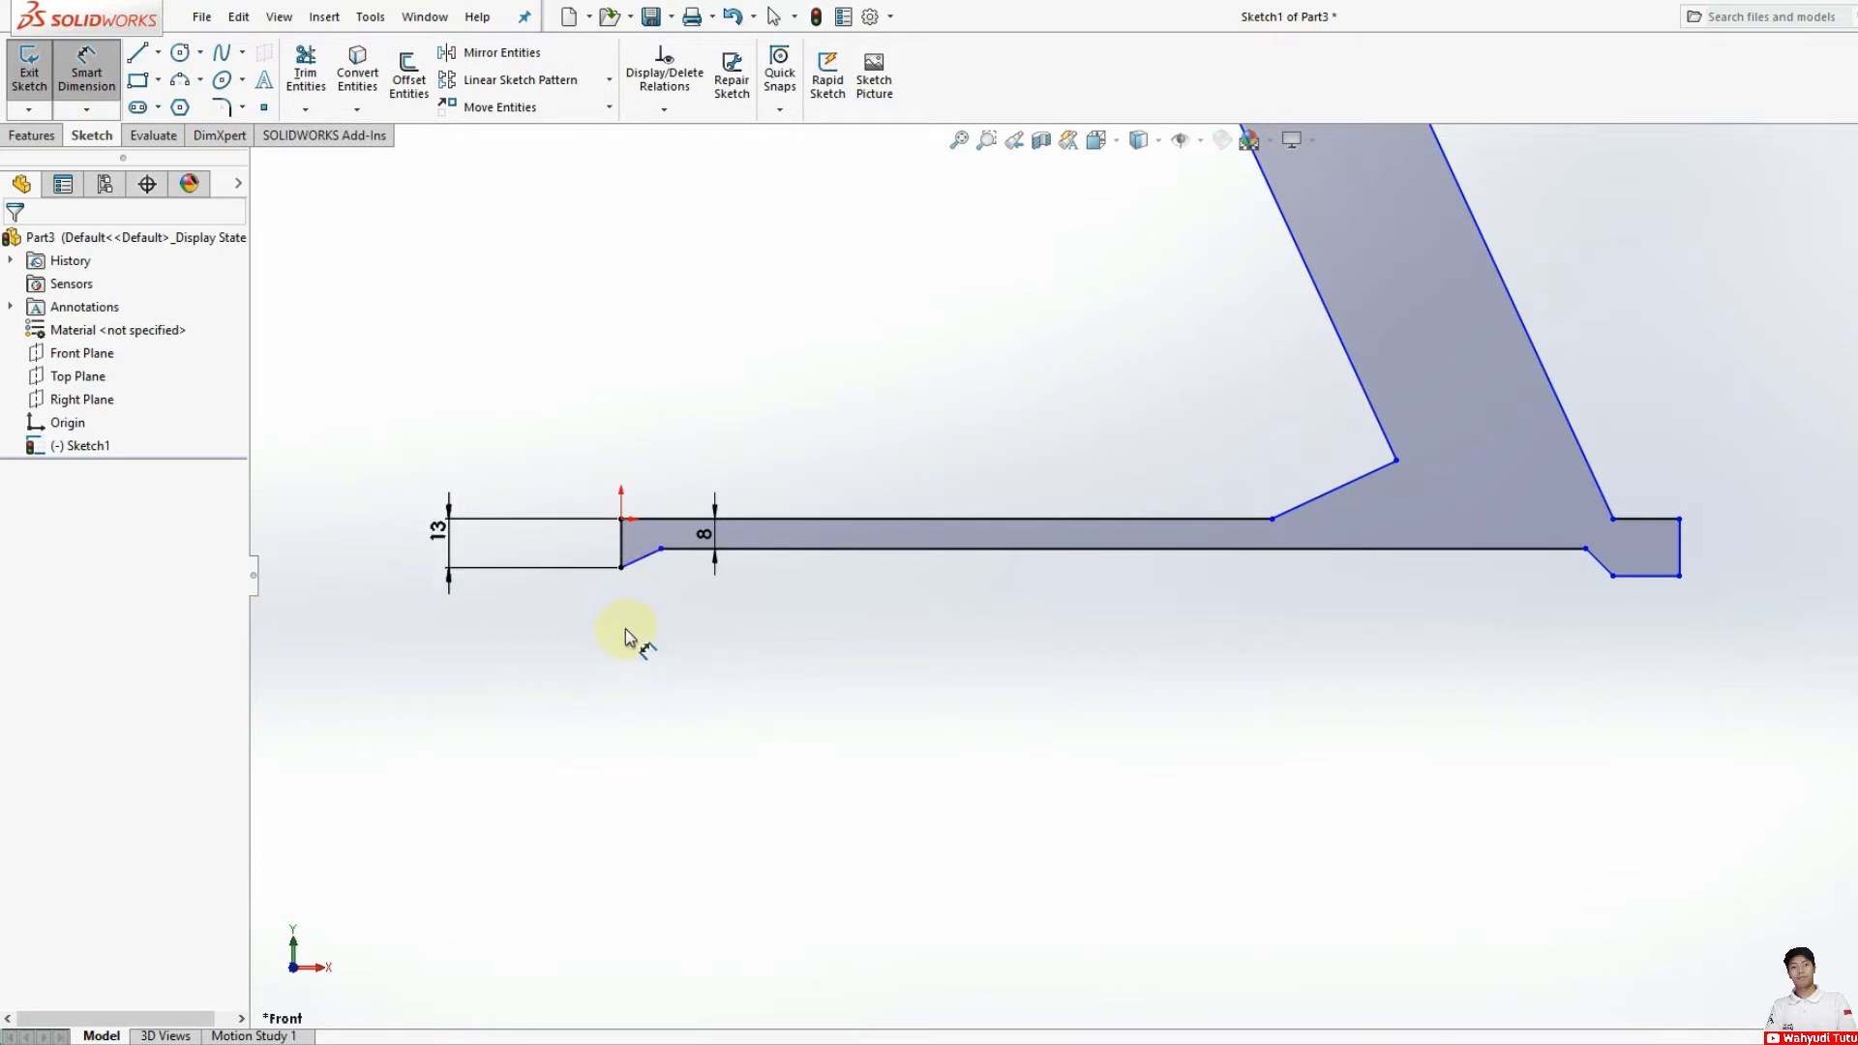
{"action": "left_click", "coordinate": [621, 571]}
{"action": "scroll", "coordinate": [895, 620], "scroll_direction": "down", "scroll_amount": 3}
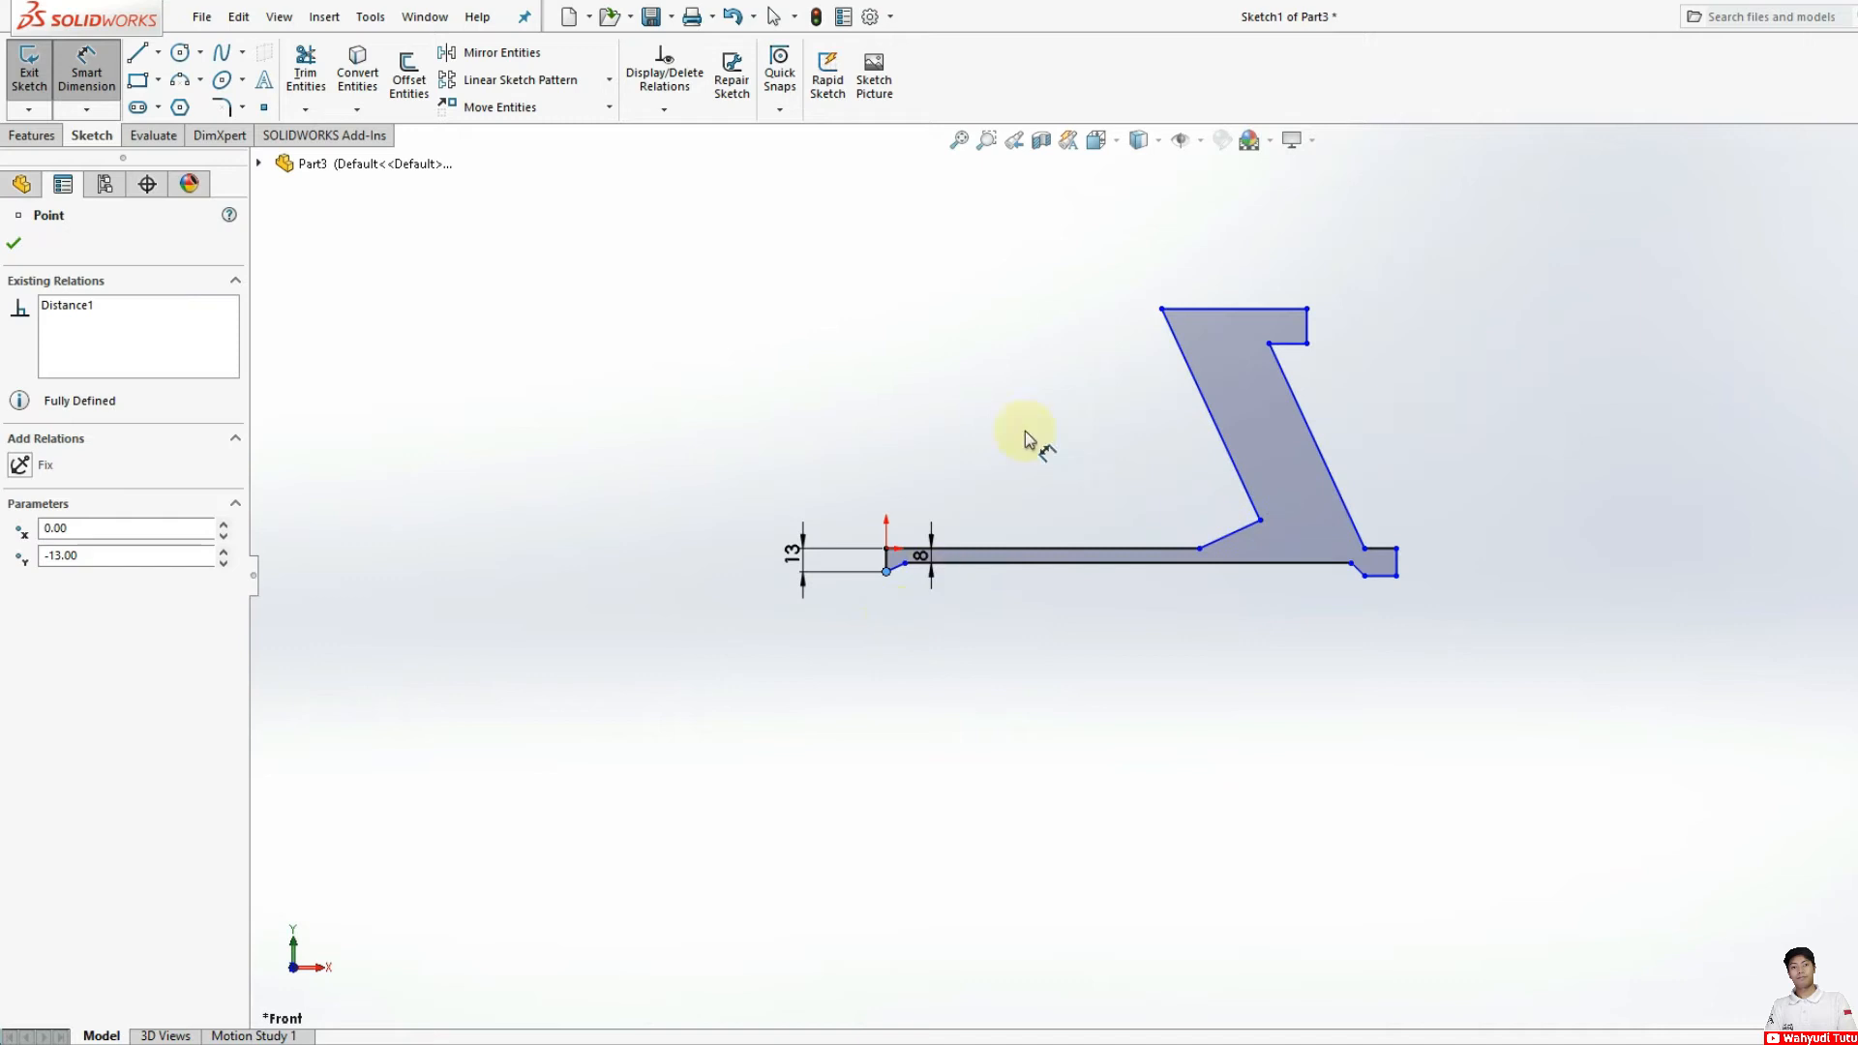
{"action": "left_click", "coordinate": [1161, 310]}
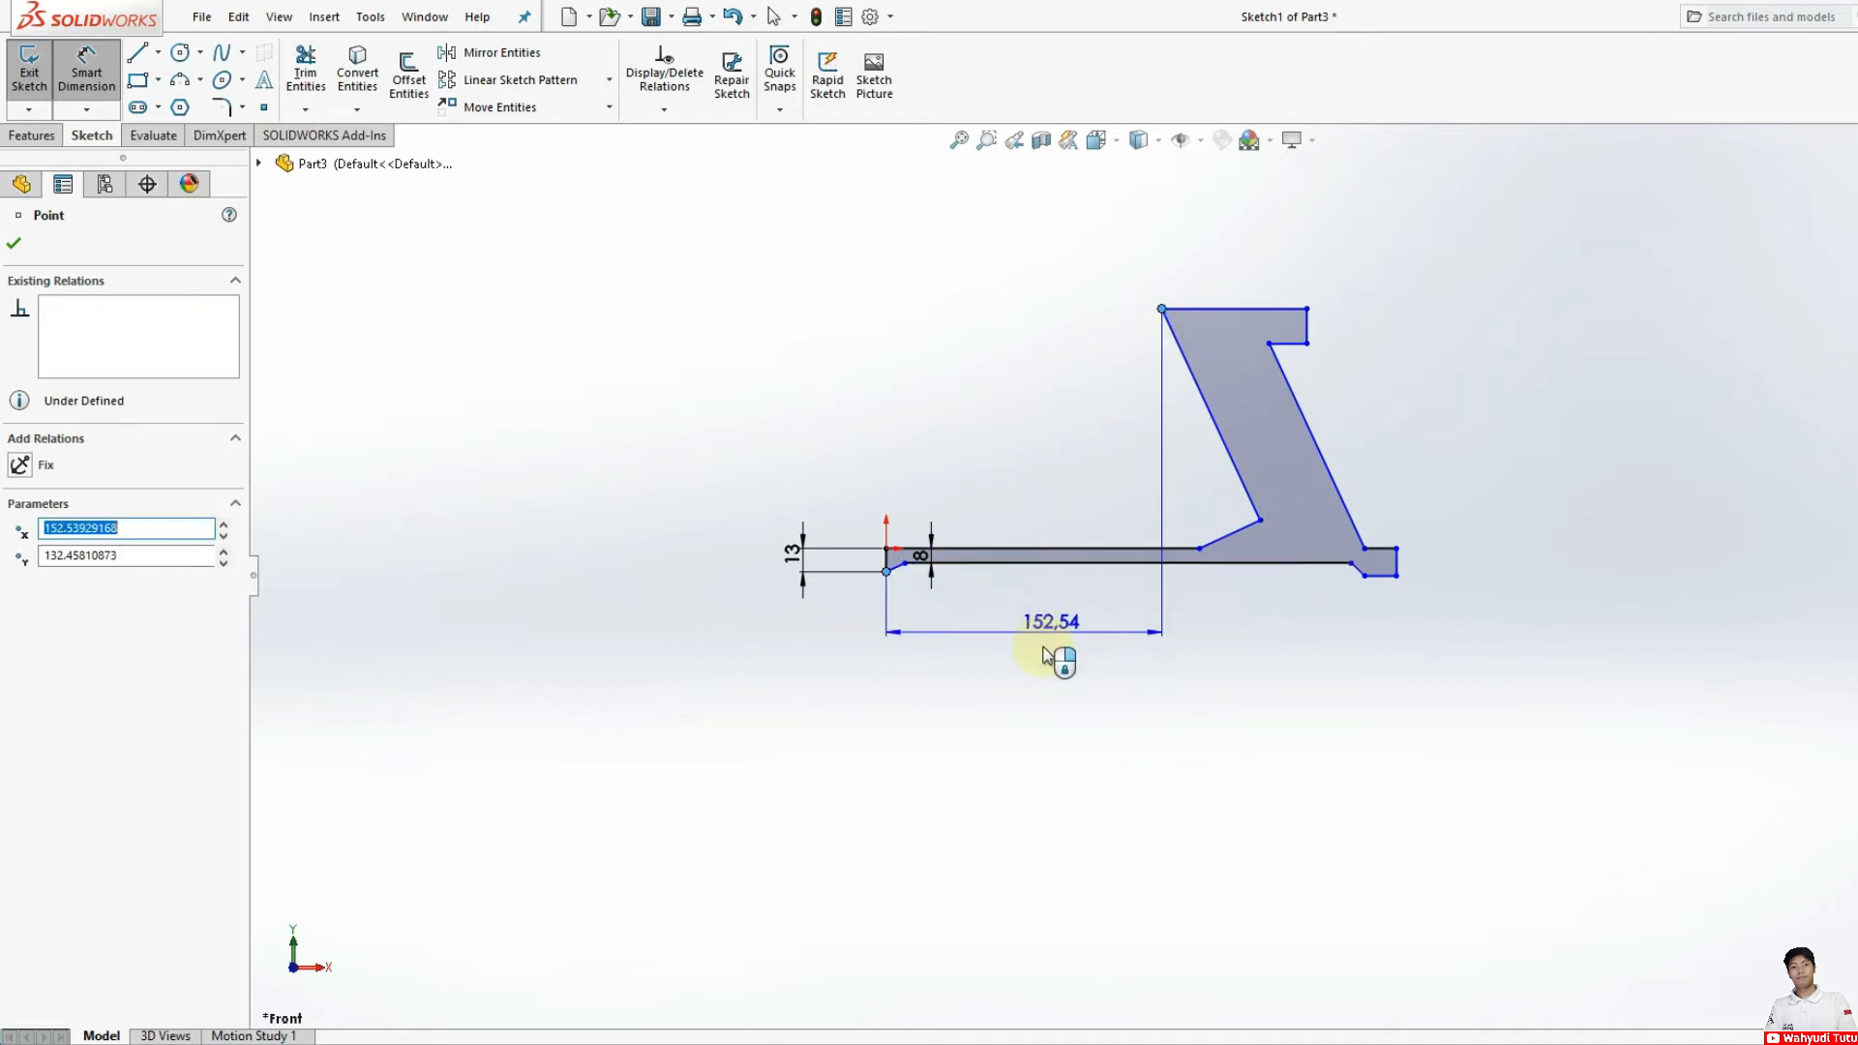
{"action": "left_click", "coordinate": [1020, 672]}
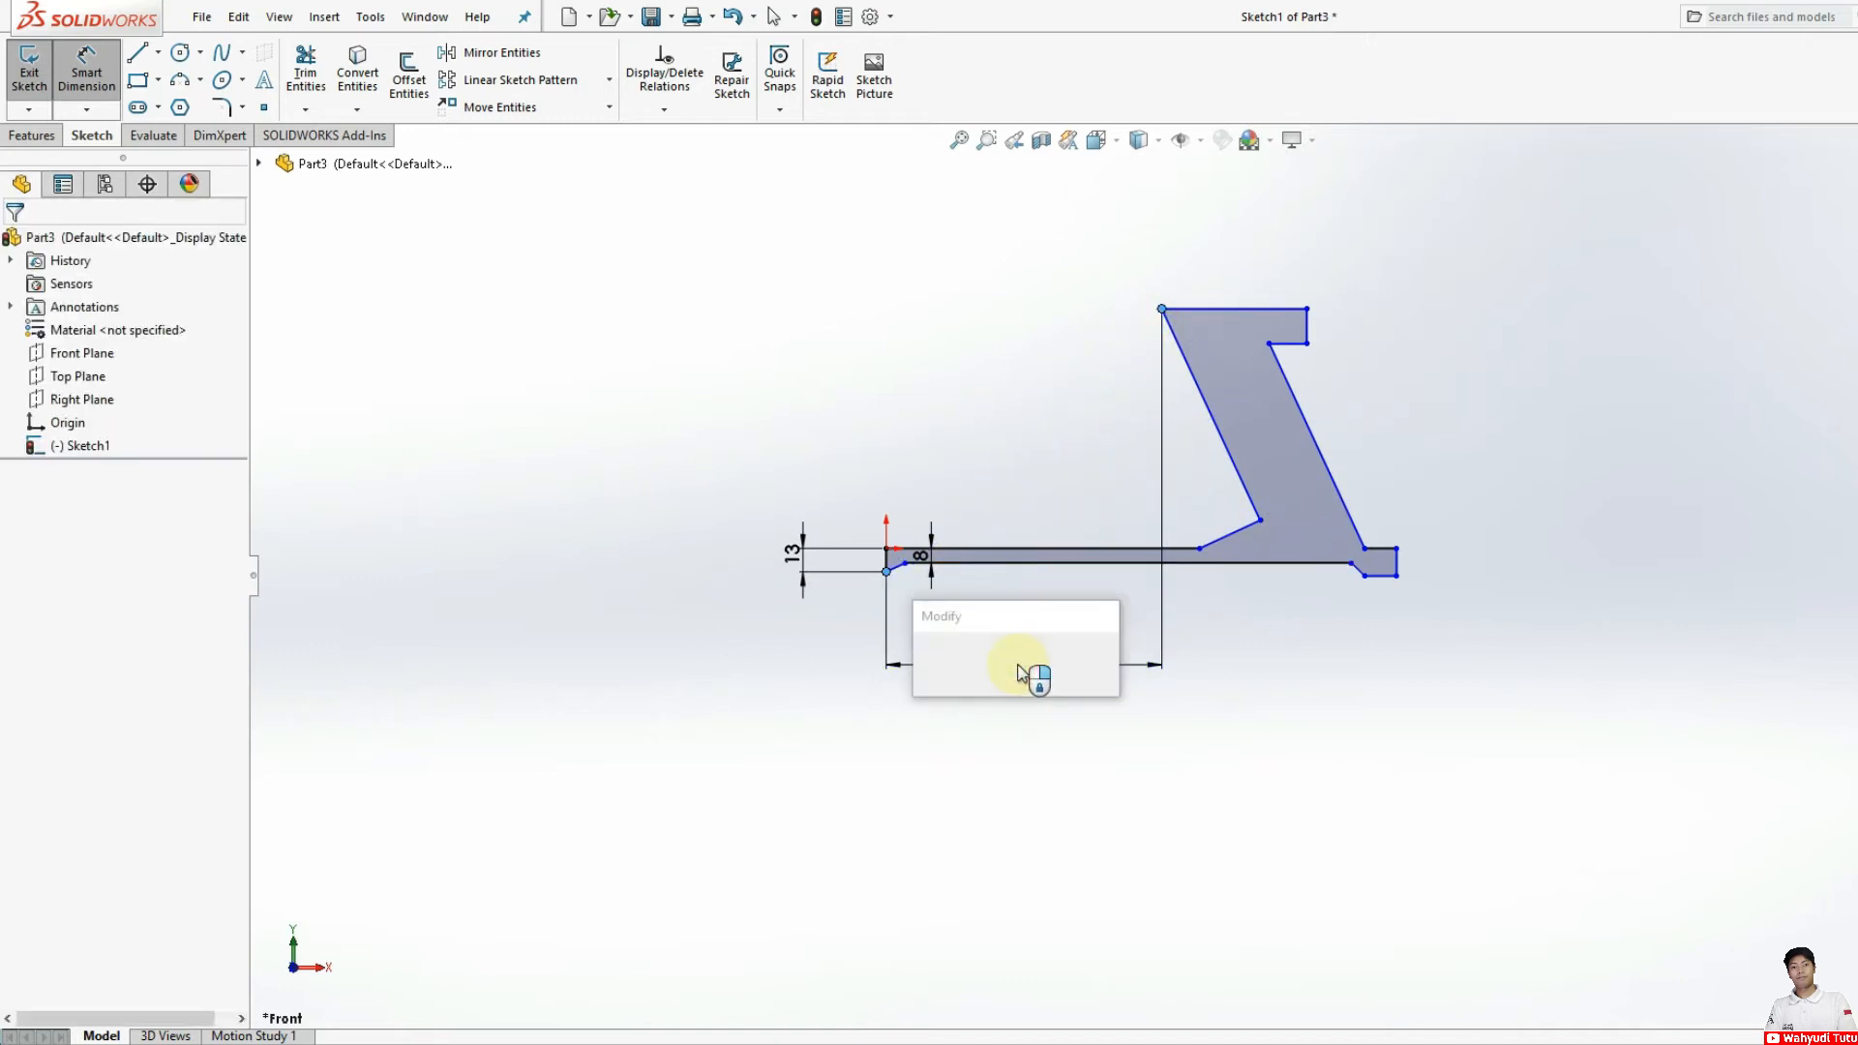
{"action": "type", "text": "5"}
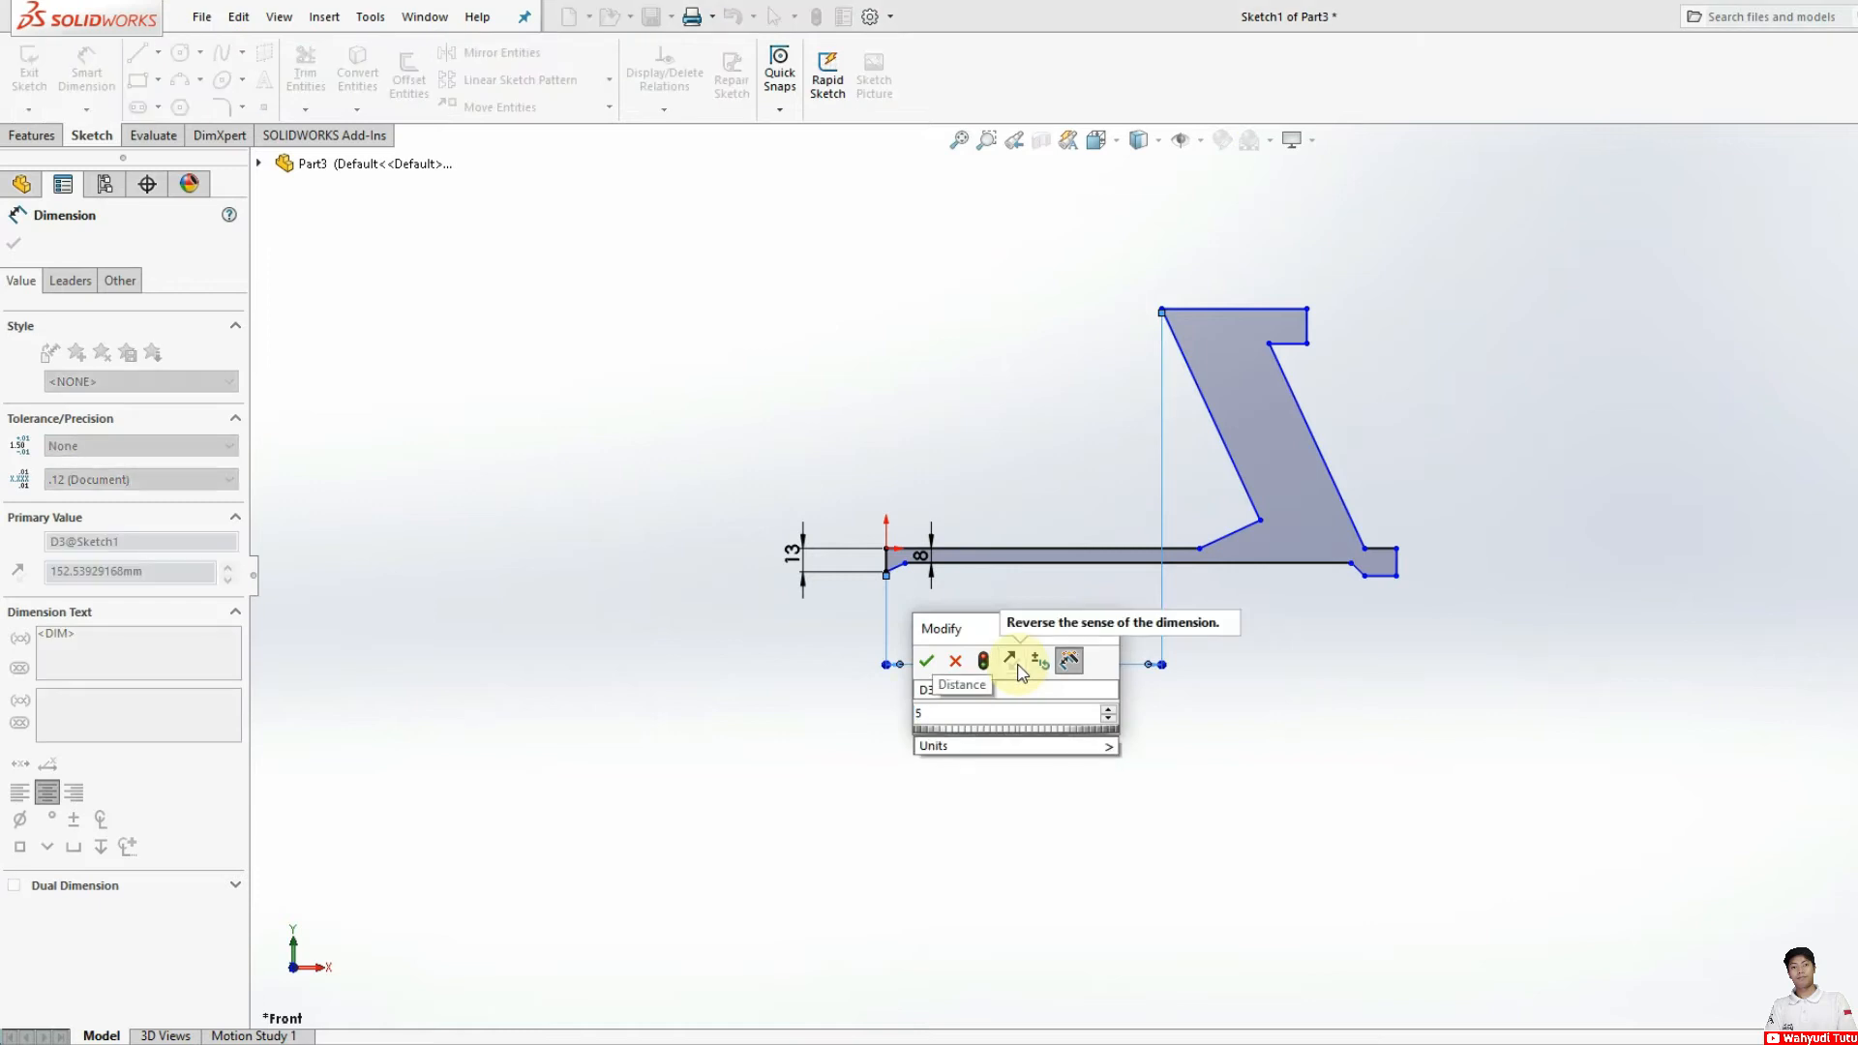
{"action": "key", "text": "BackSpace"}
{"action": "type", "text": "95"}
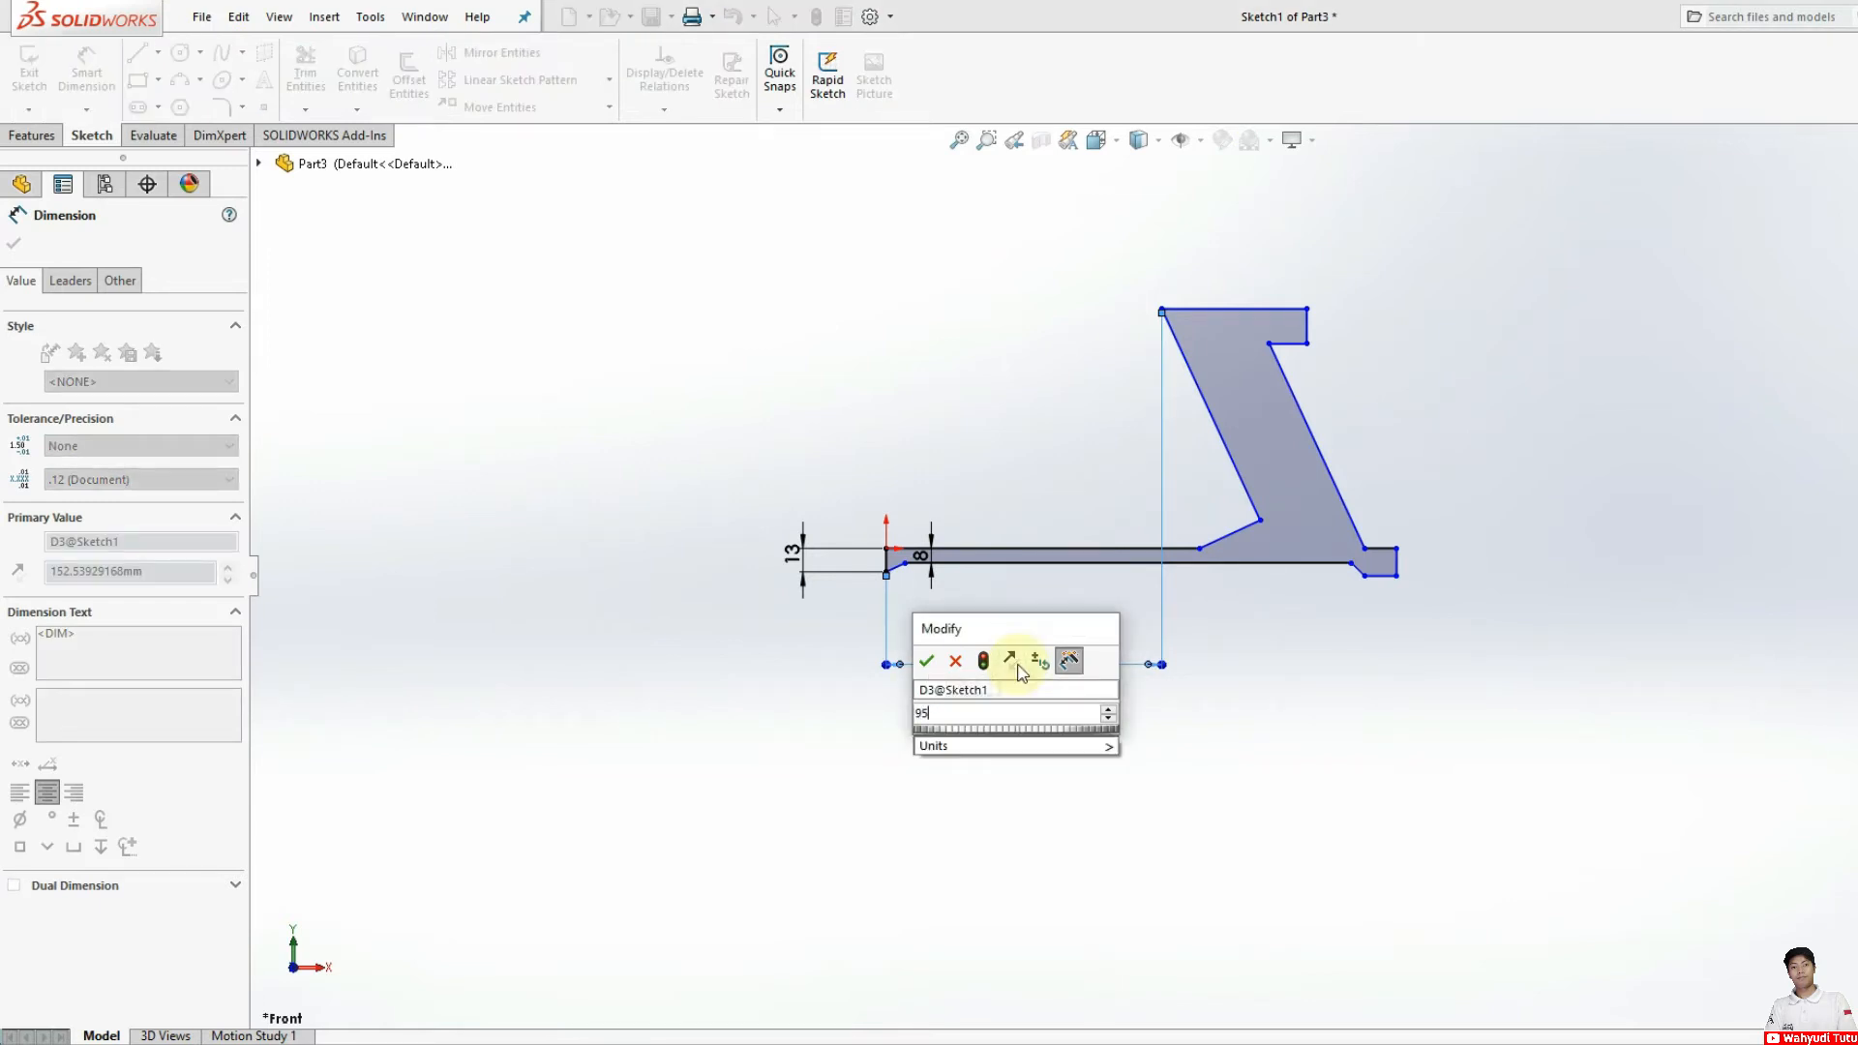
{"action": "key", "text": "Return"}
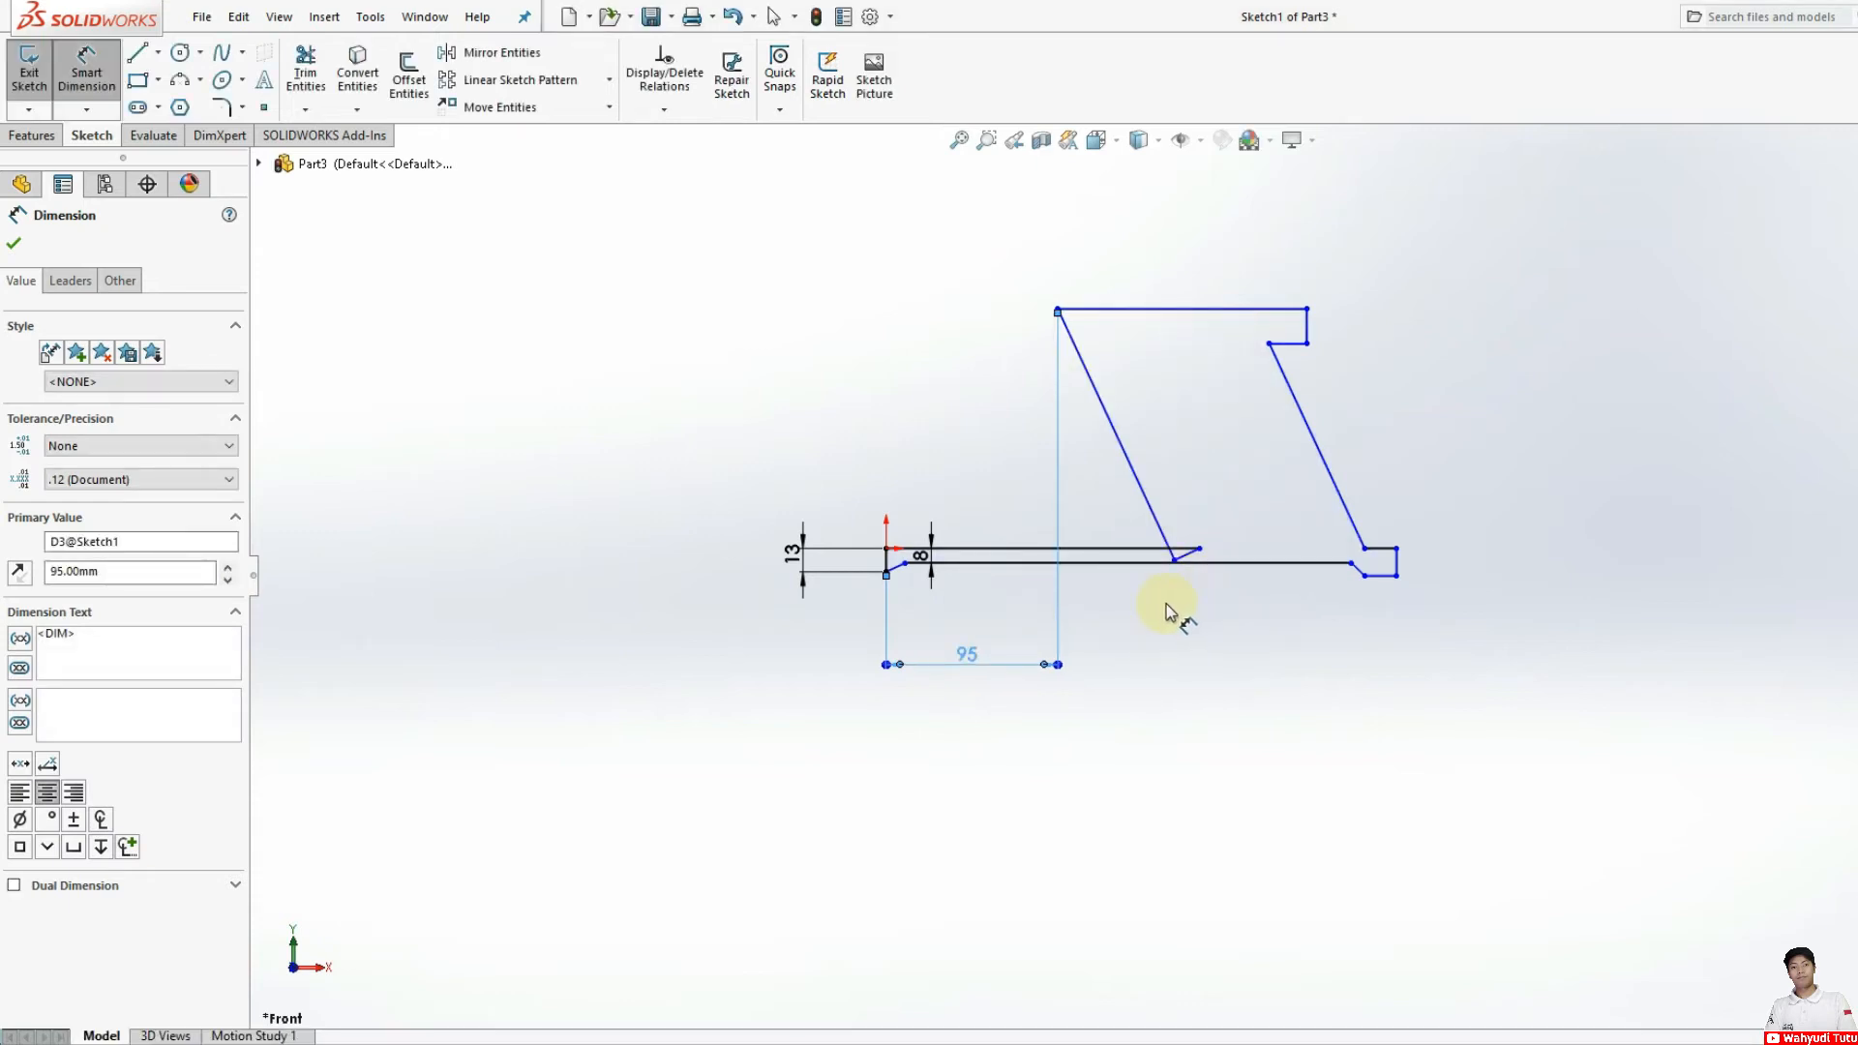
Step: Dimension the short sloped segment's horizontal span as -30 mm, flipping its inner corner to the other side of the upper line's end
{"action": "scroll", "coordinate": [1168, 610], "scroll_direction": "down", "scroll_amount": 5}
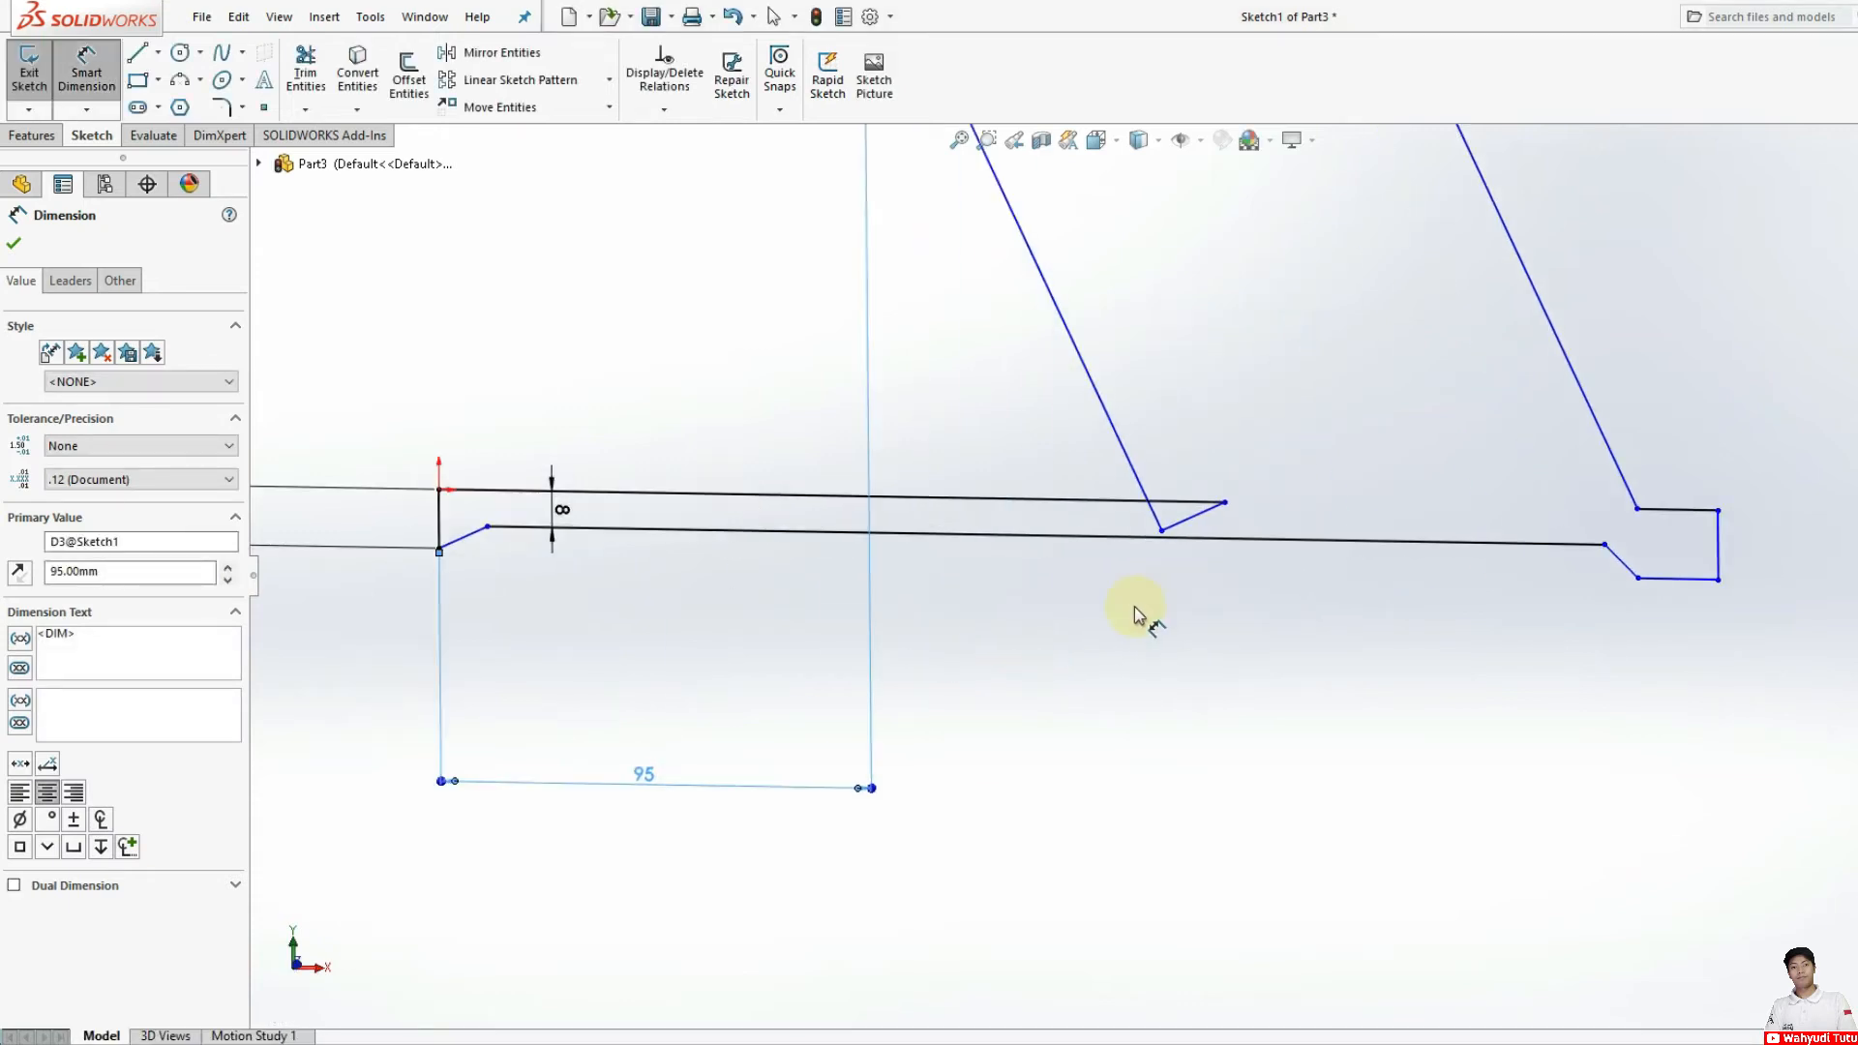
{"action": "key", "text": "f"}
{"action": "left_click", "coordinate": [1096, 139]}
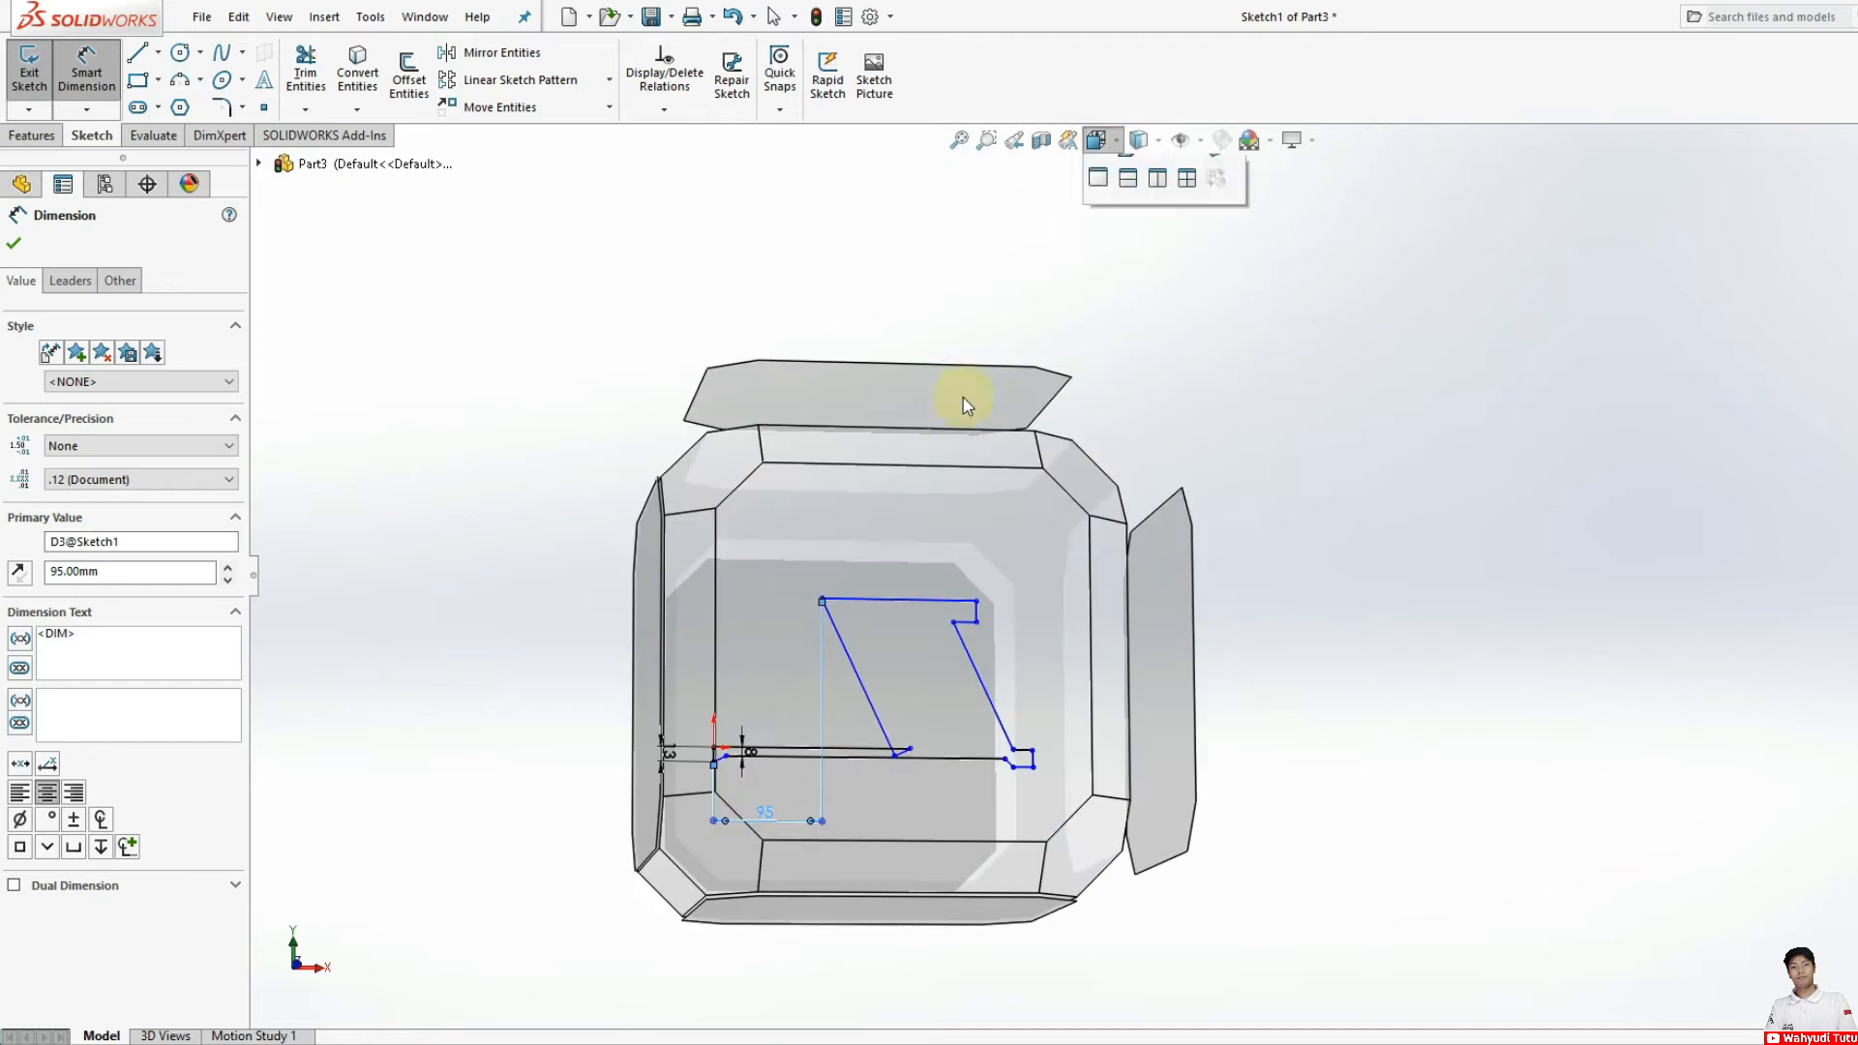
{"action": "left_click", "coordinate": [946, 578]}
{"action": "scroll", "coordinate": [1236, 759], "scroll_direction": "down", "scroll_amount": 4}
{"action": "scroll", "coordinate": [1203, 553], "scroll_direction": "up", "scroll_amount": 3}
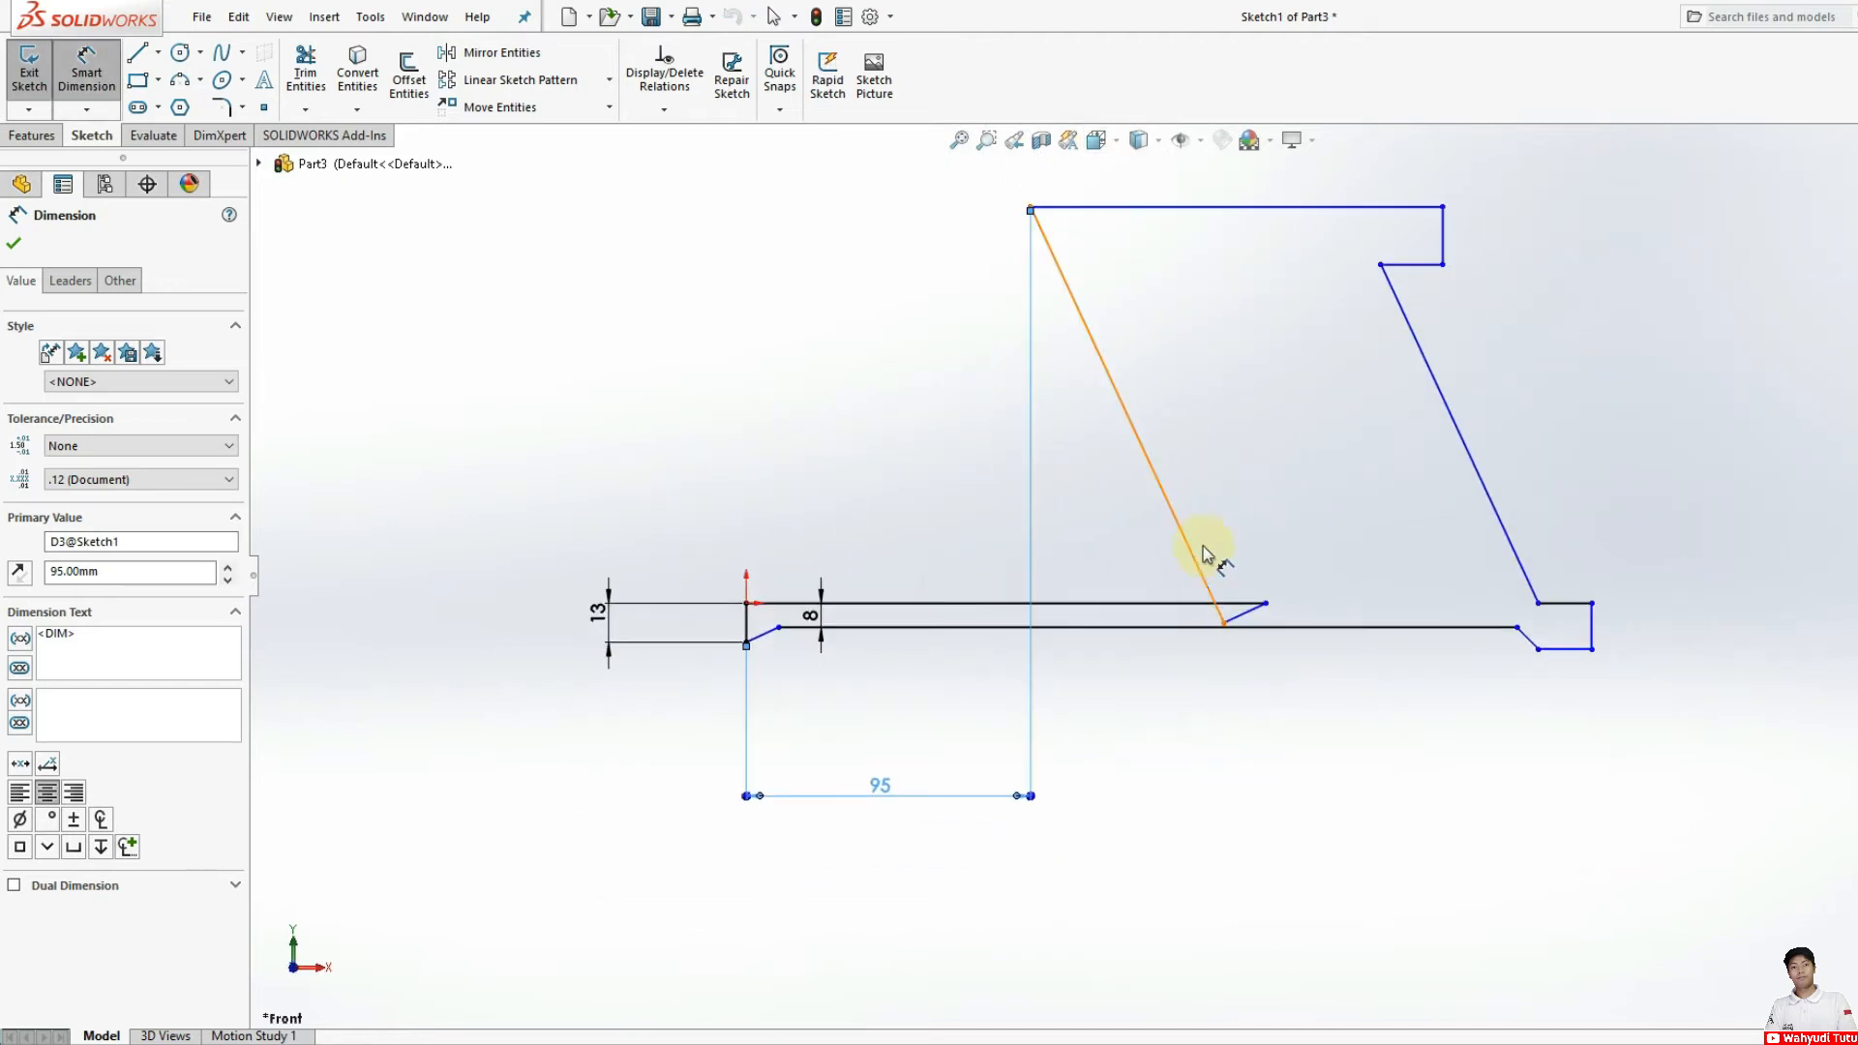
{"action": "left_click", "coordinate": [1224, 622]}
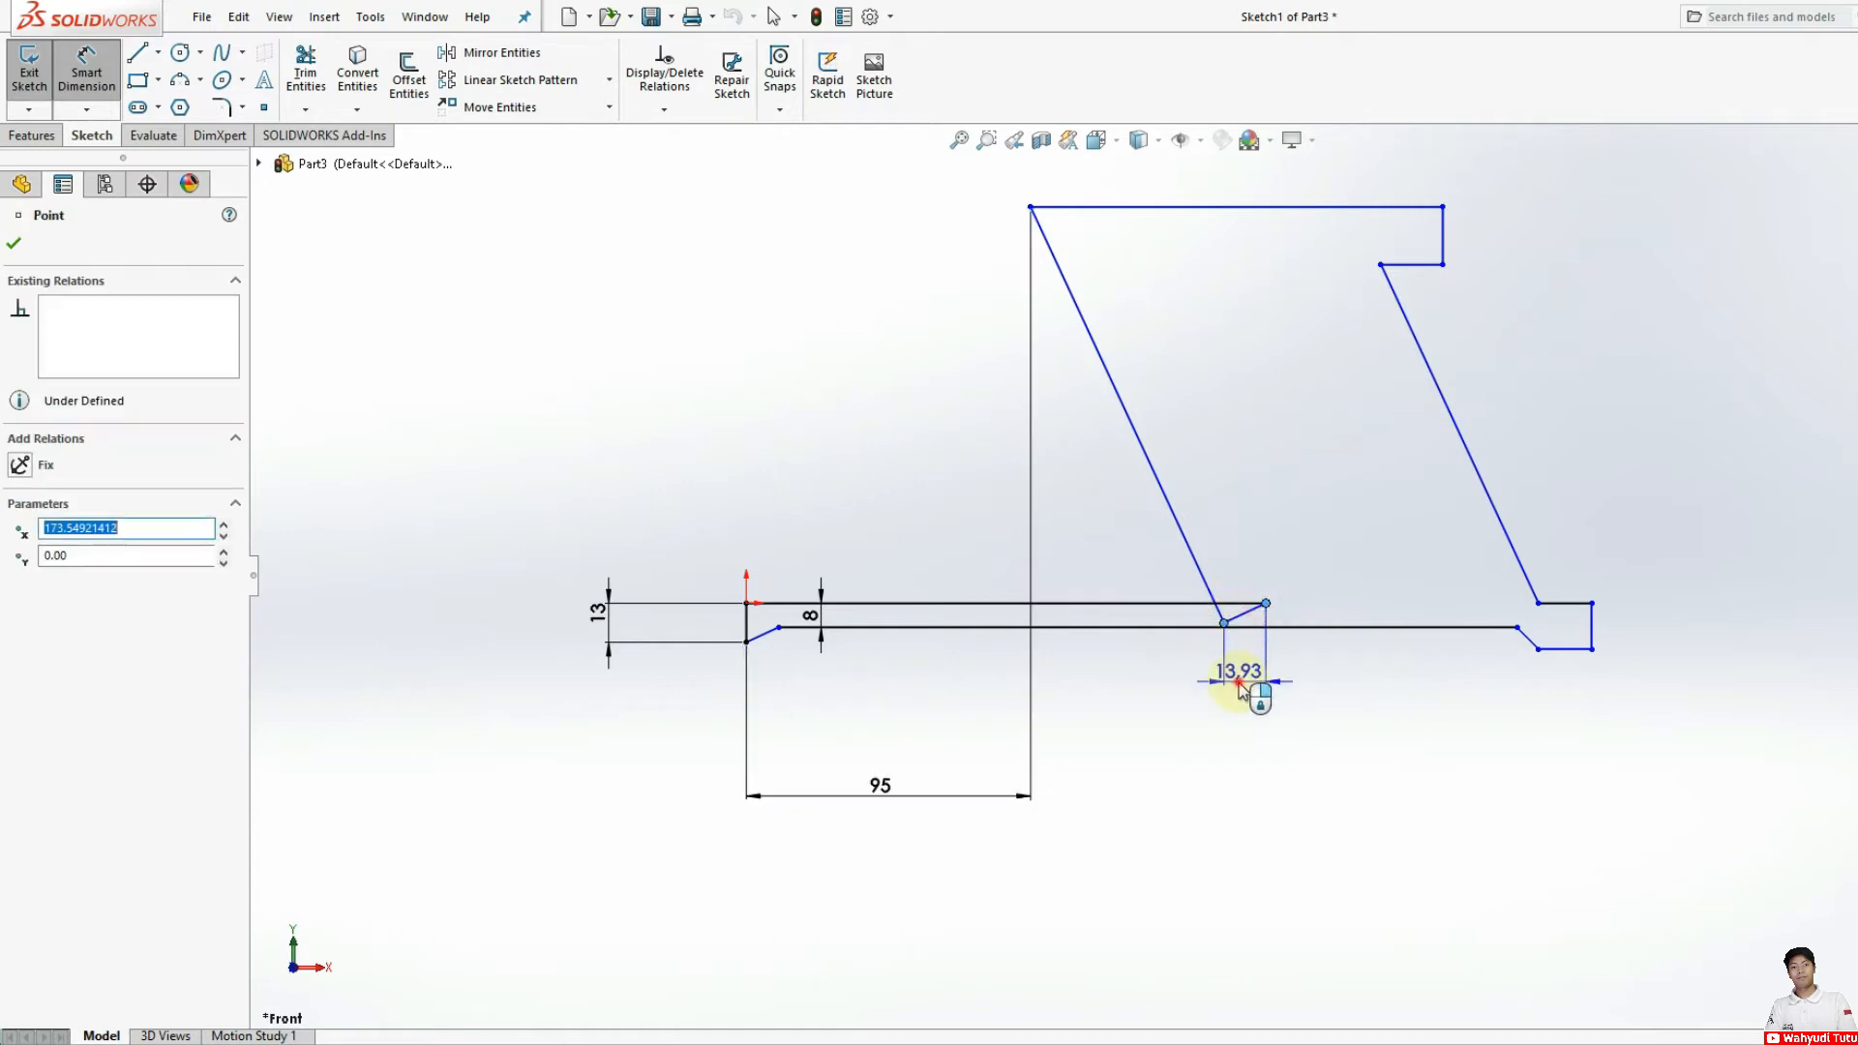
{"action": "left_click", "coordinate": [1240, 687]}
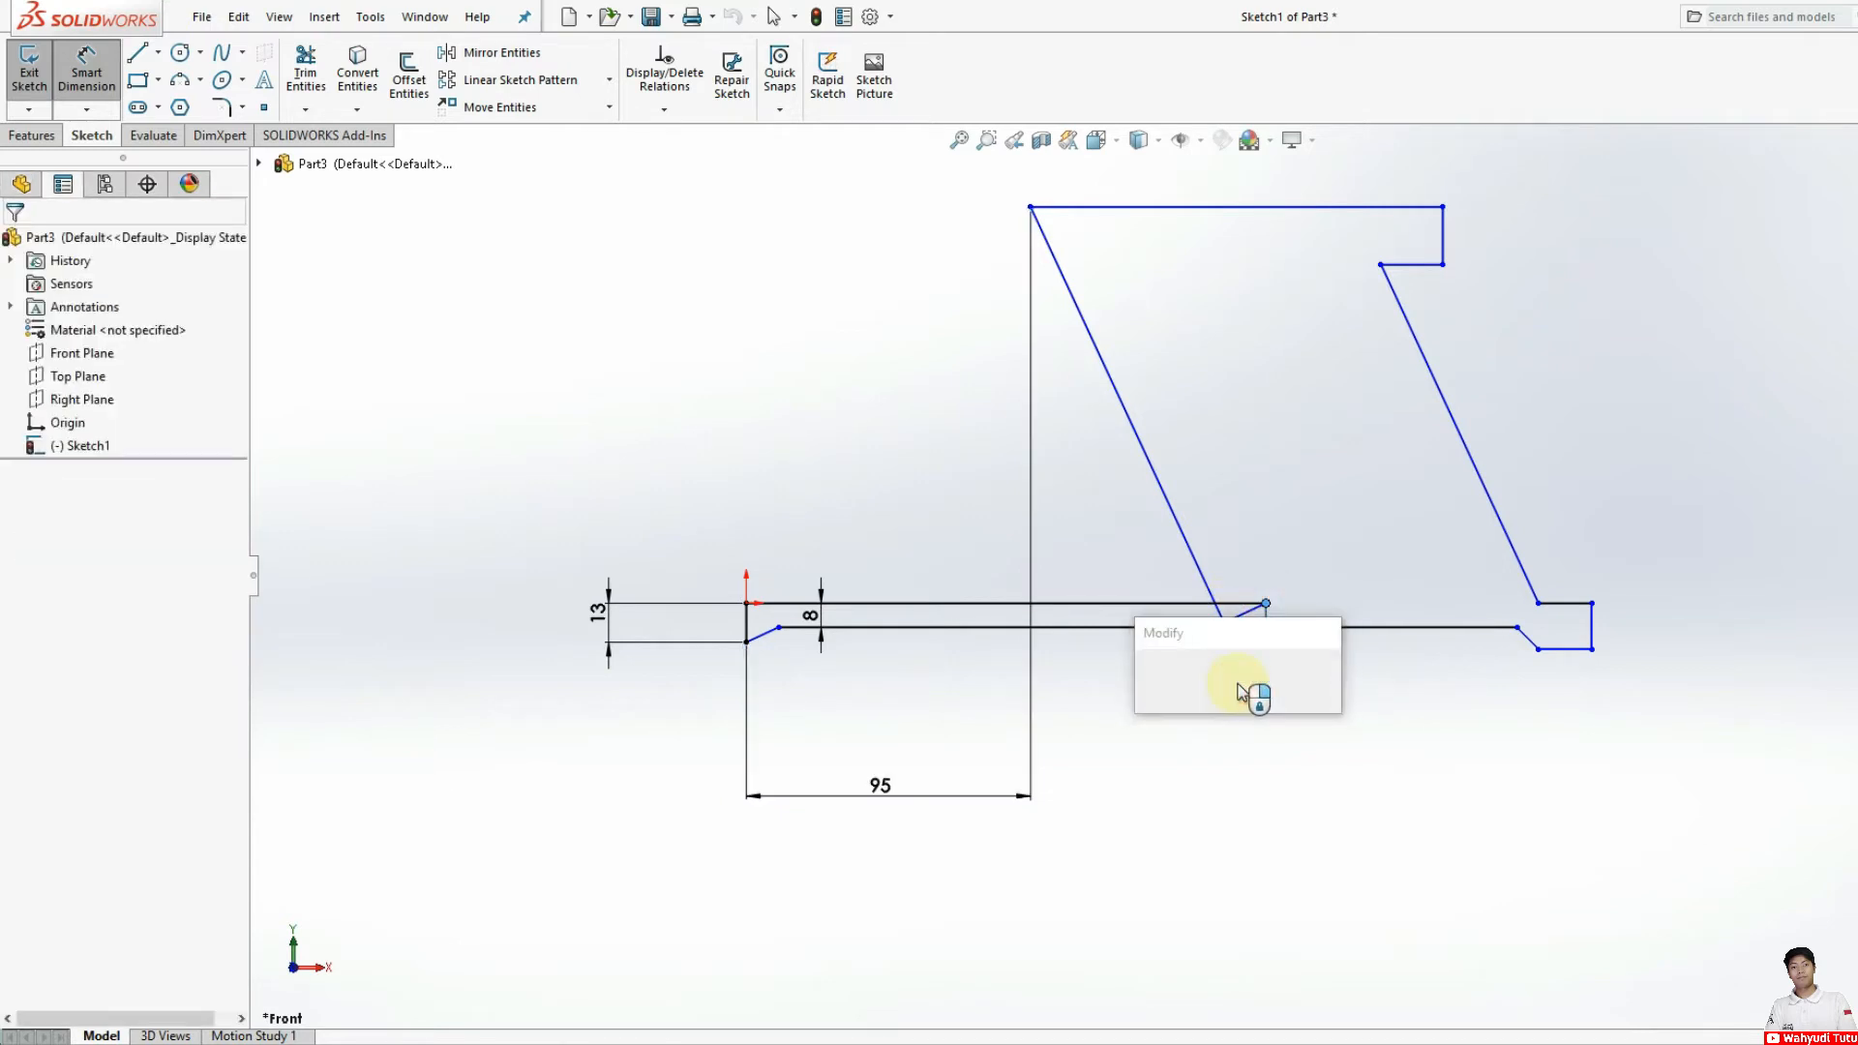
{"action": "type", "text": "-30"}
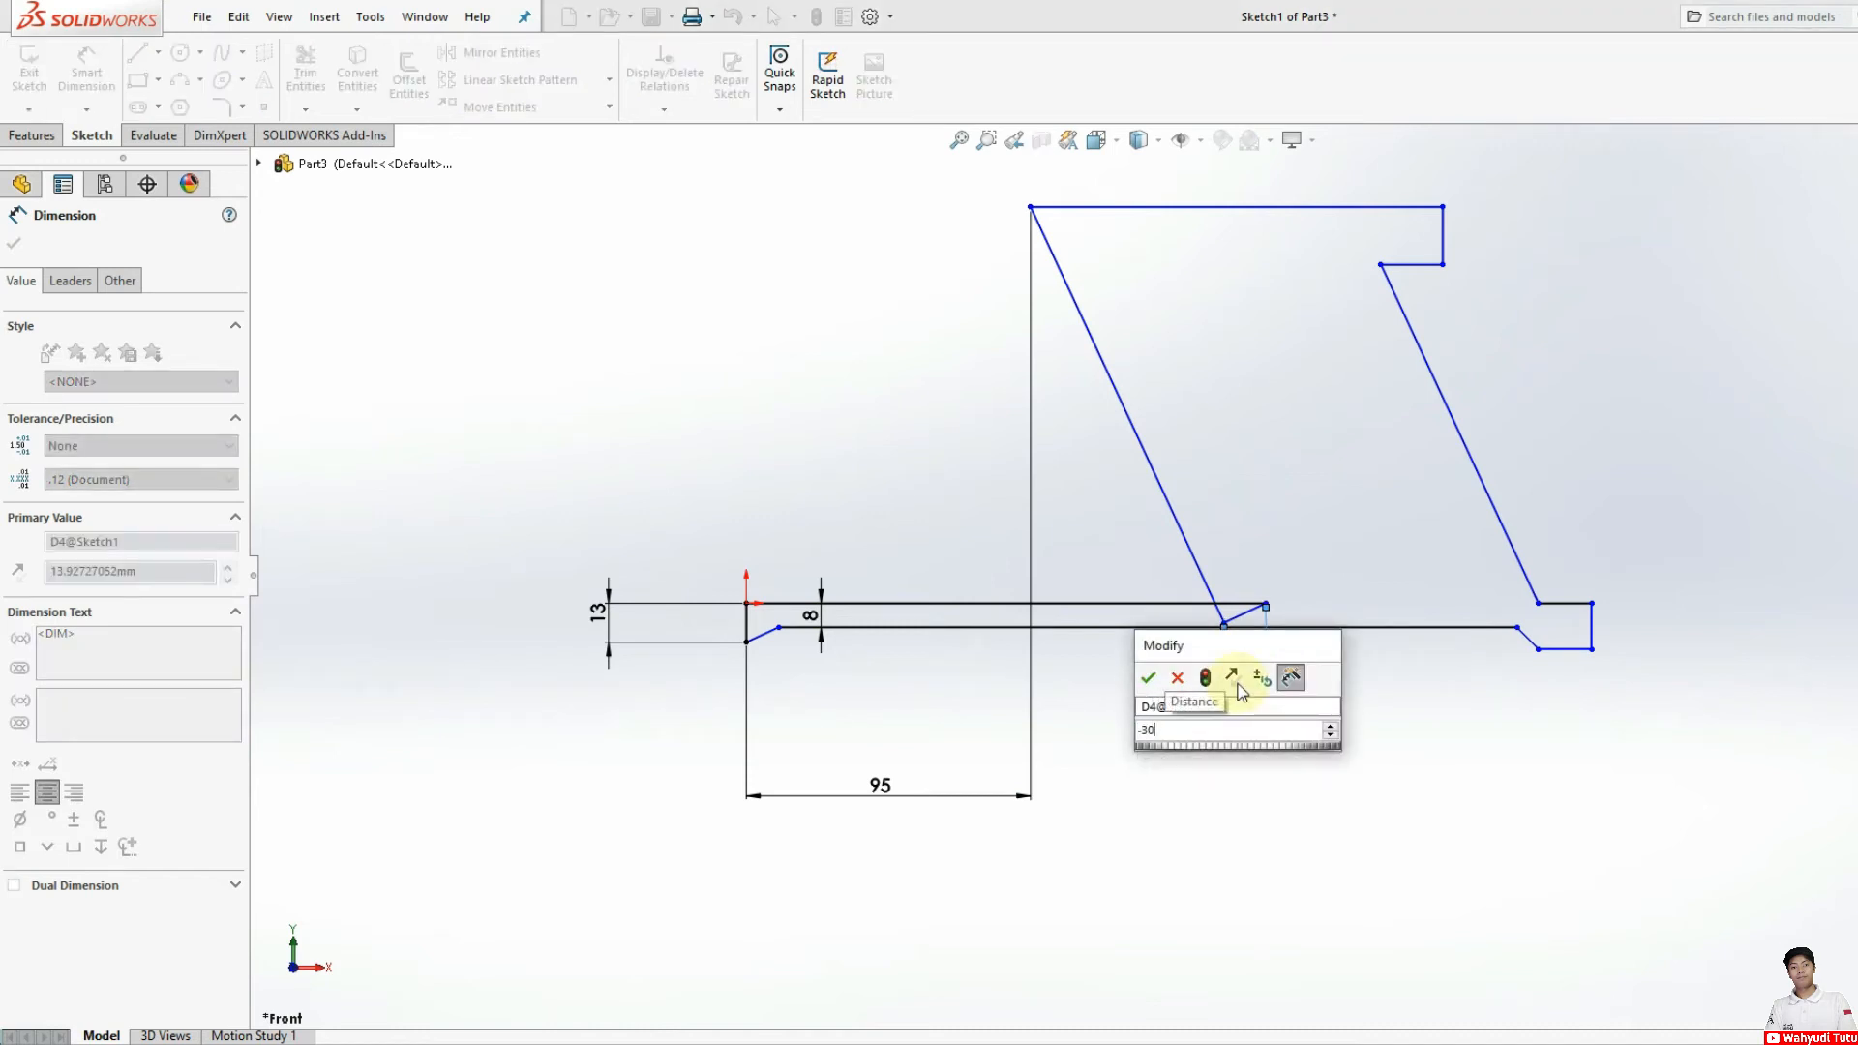
{"action": "key", "text": "Return"}
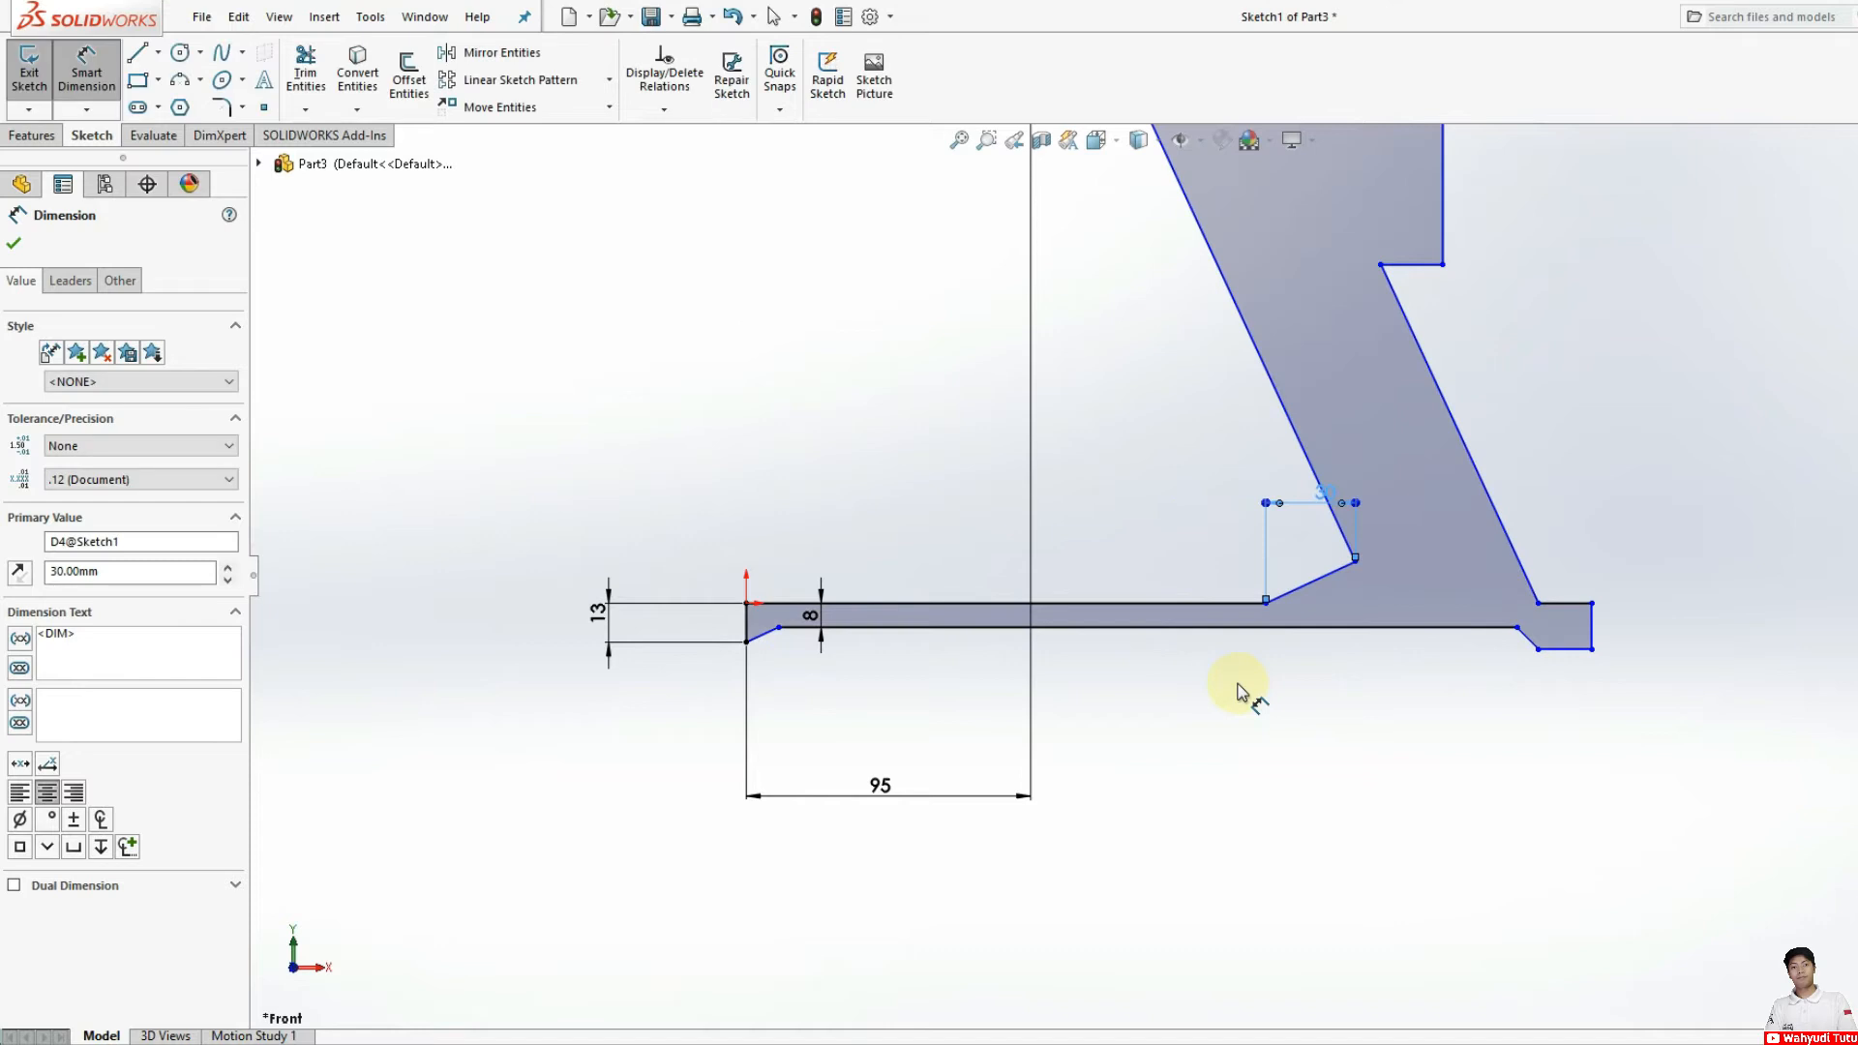
Step: Try dimensioning the horizontal distance from the arm's upper inner corner to the foot's outer lower corner as 95 mm
{"action": "scroll", "coordinate": [1238, 677], "scroll_direction": "up", "scroll_amount": 3}
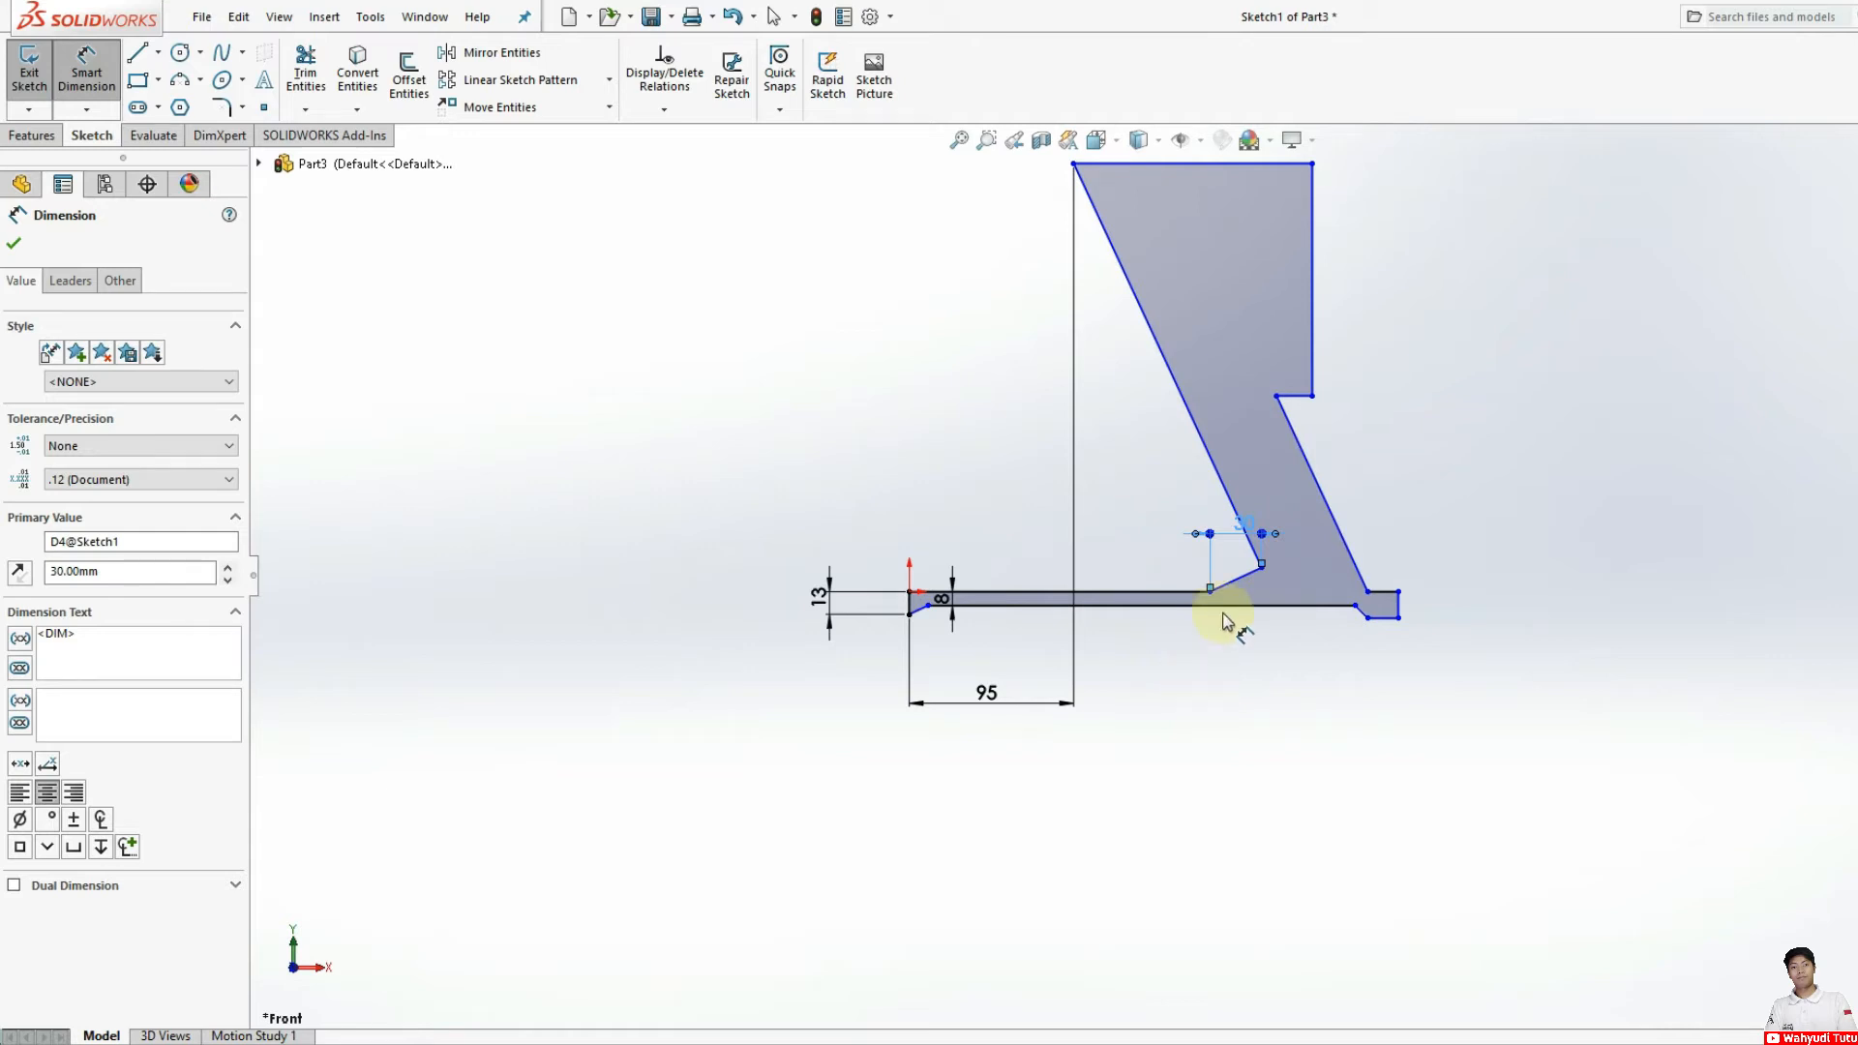
{"action": "left_click", "coordinate": [1400, 621]}
{"action": "left_click", "coordinate": [1074, 165]}
{"action": "left_click", "coordinate": [1253, 721]}
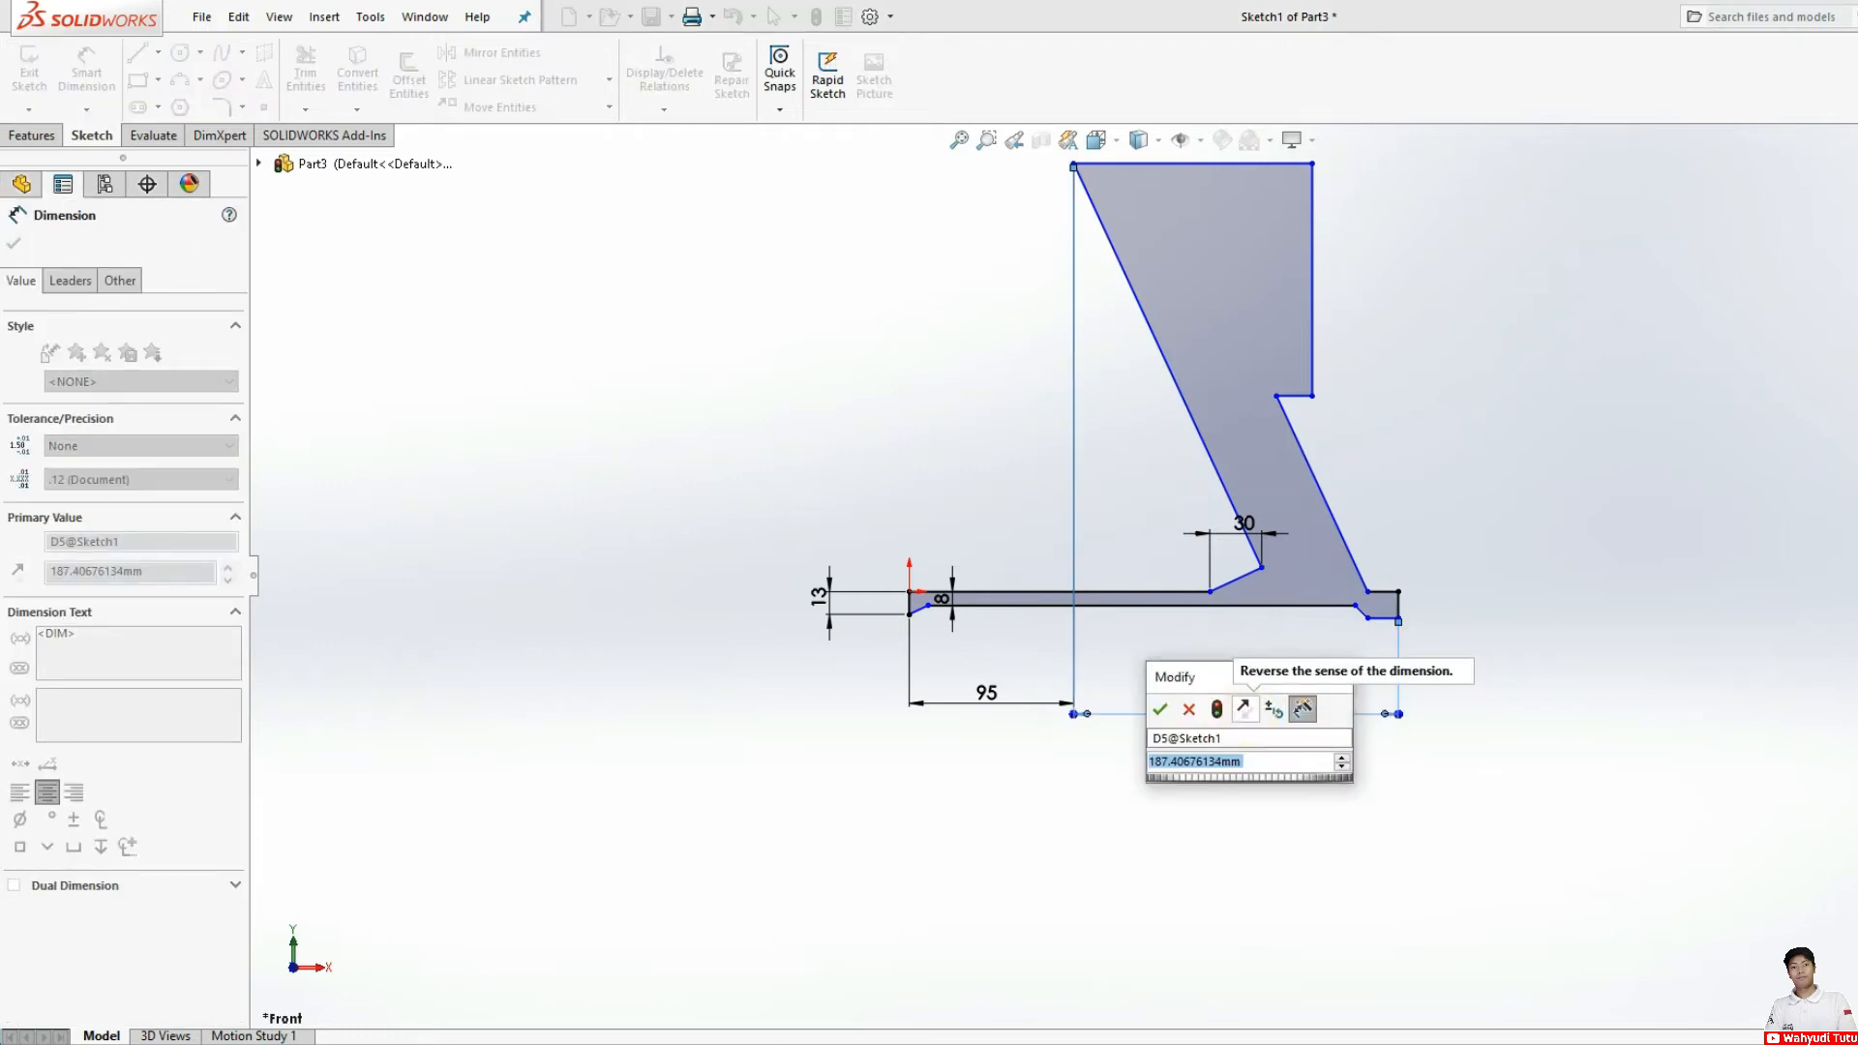
{"action": "key", "text": "Return"}
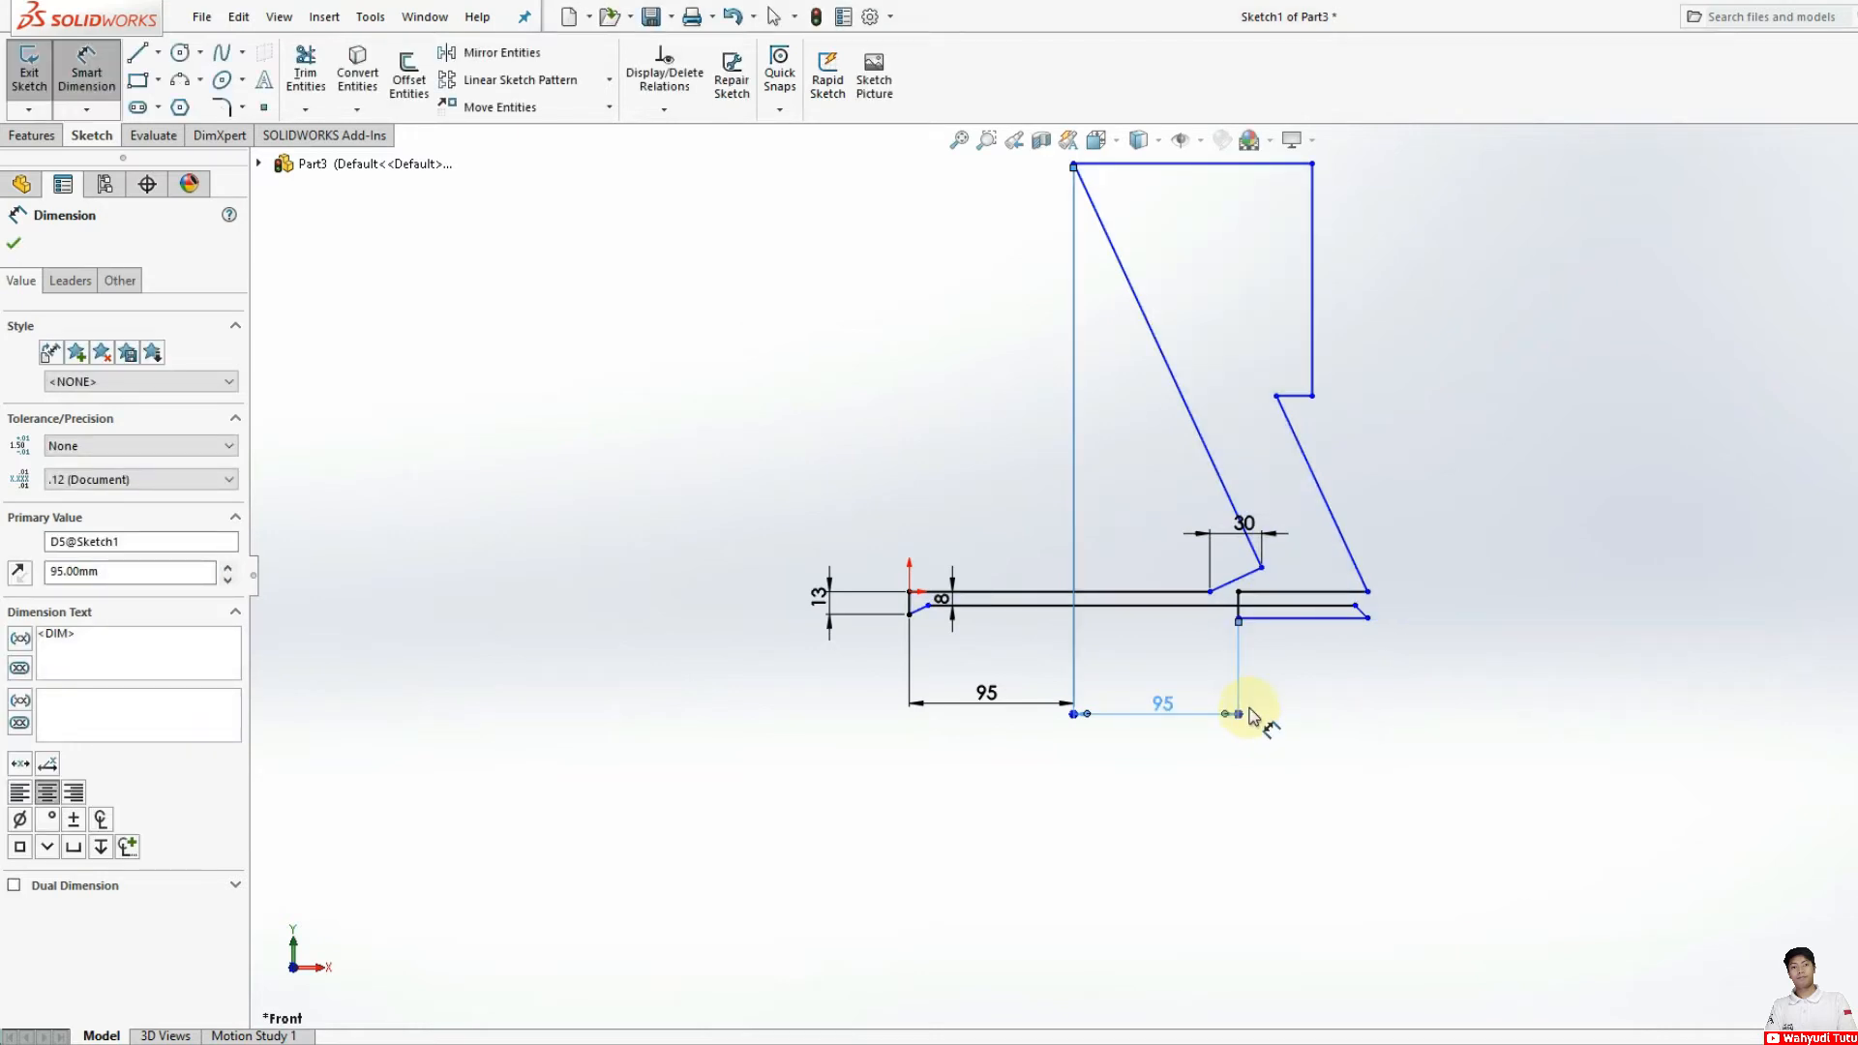
Step: Undo the last 95 mm change and delete the horizontal dimension between the arm's upper inner corner and the foot's outer lower corner
{"action": "key", "text": "ctrl+z"}
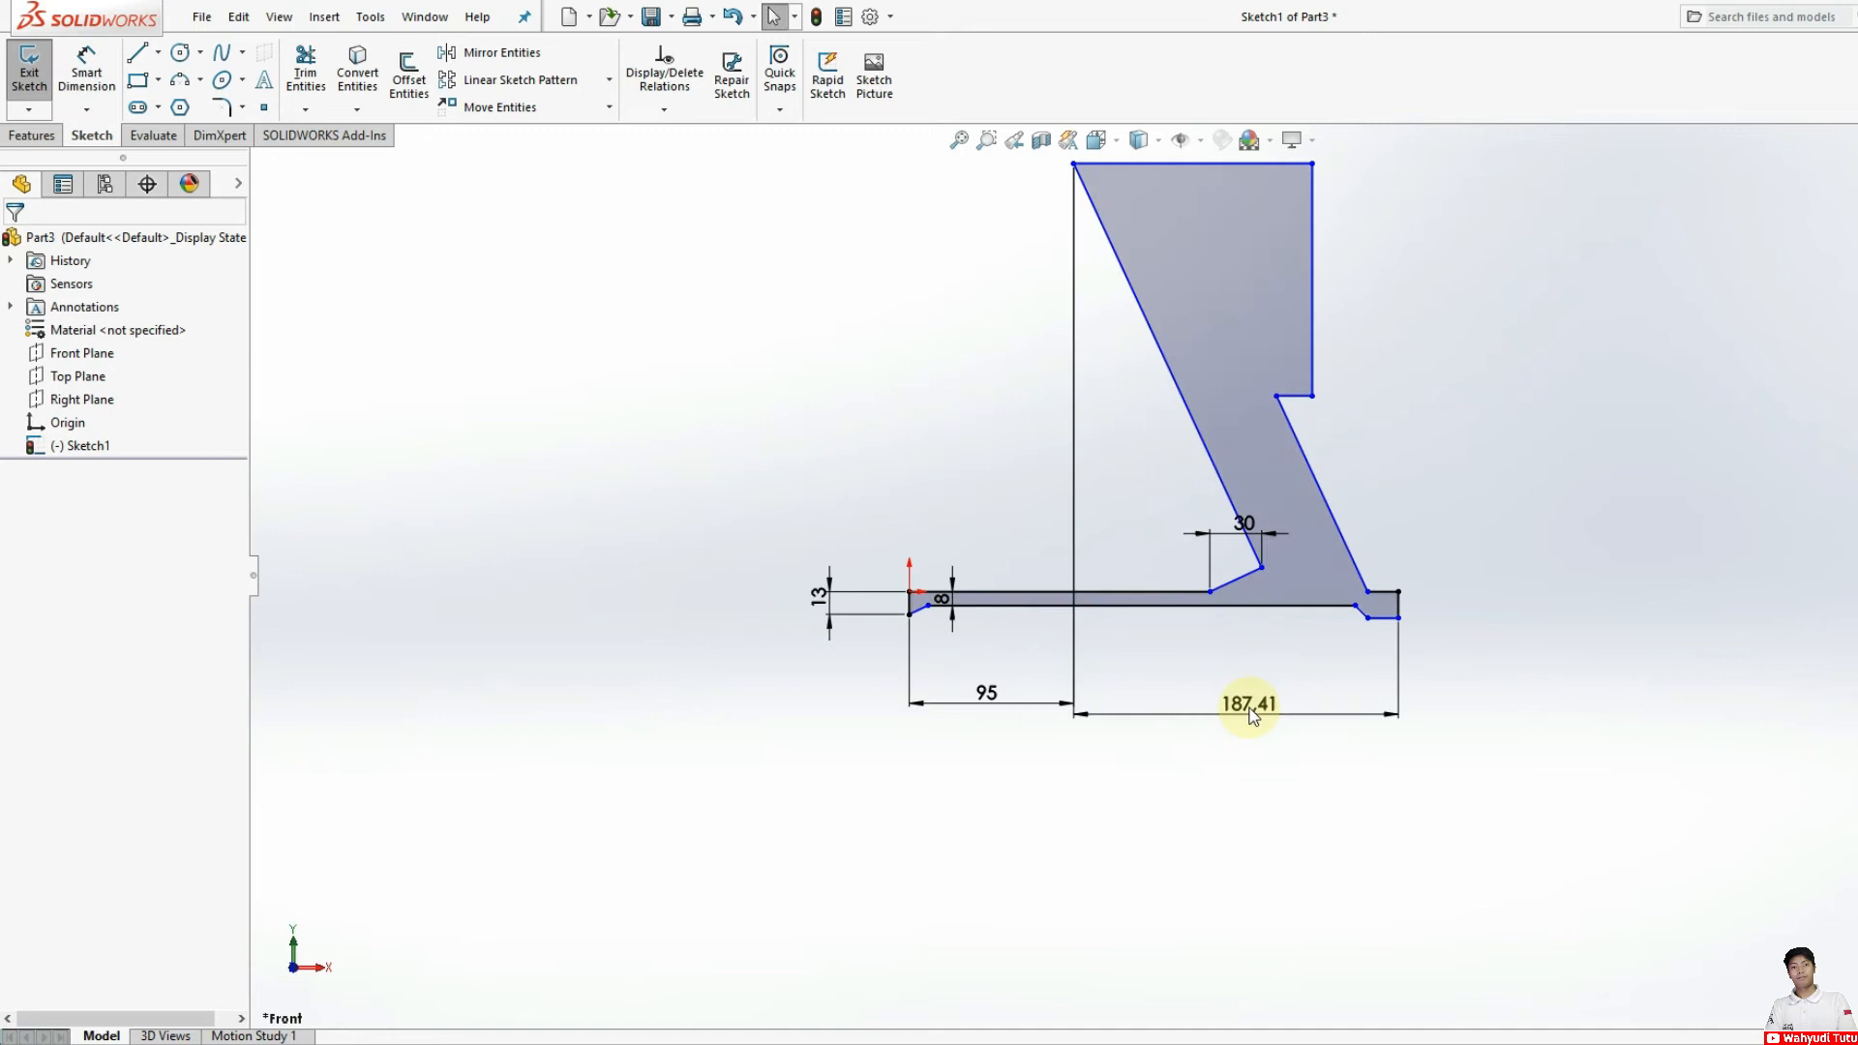
{"action": "left_click", "coordinate": [1322, 724]}
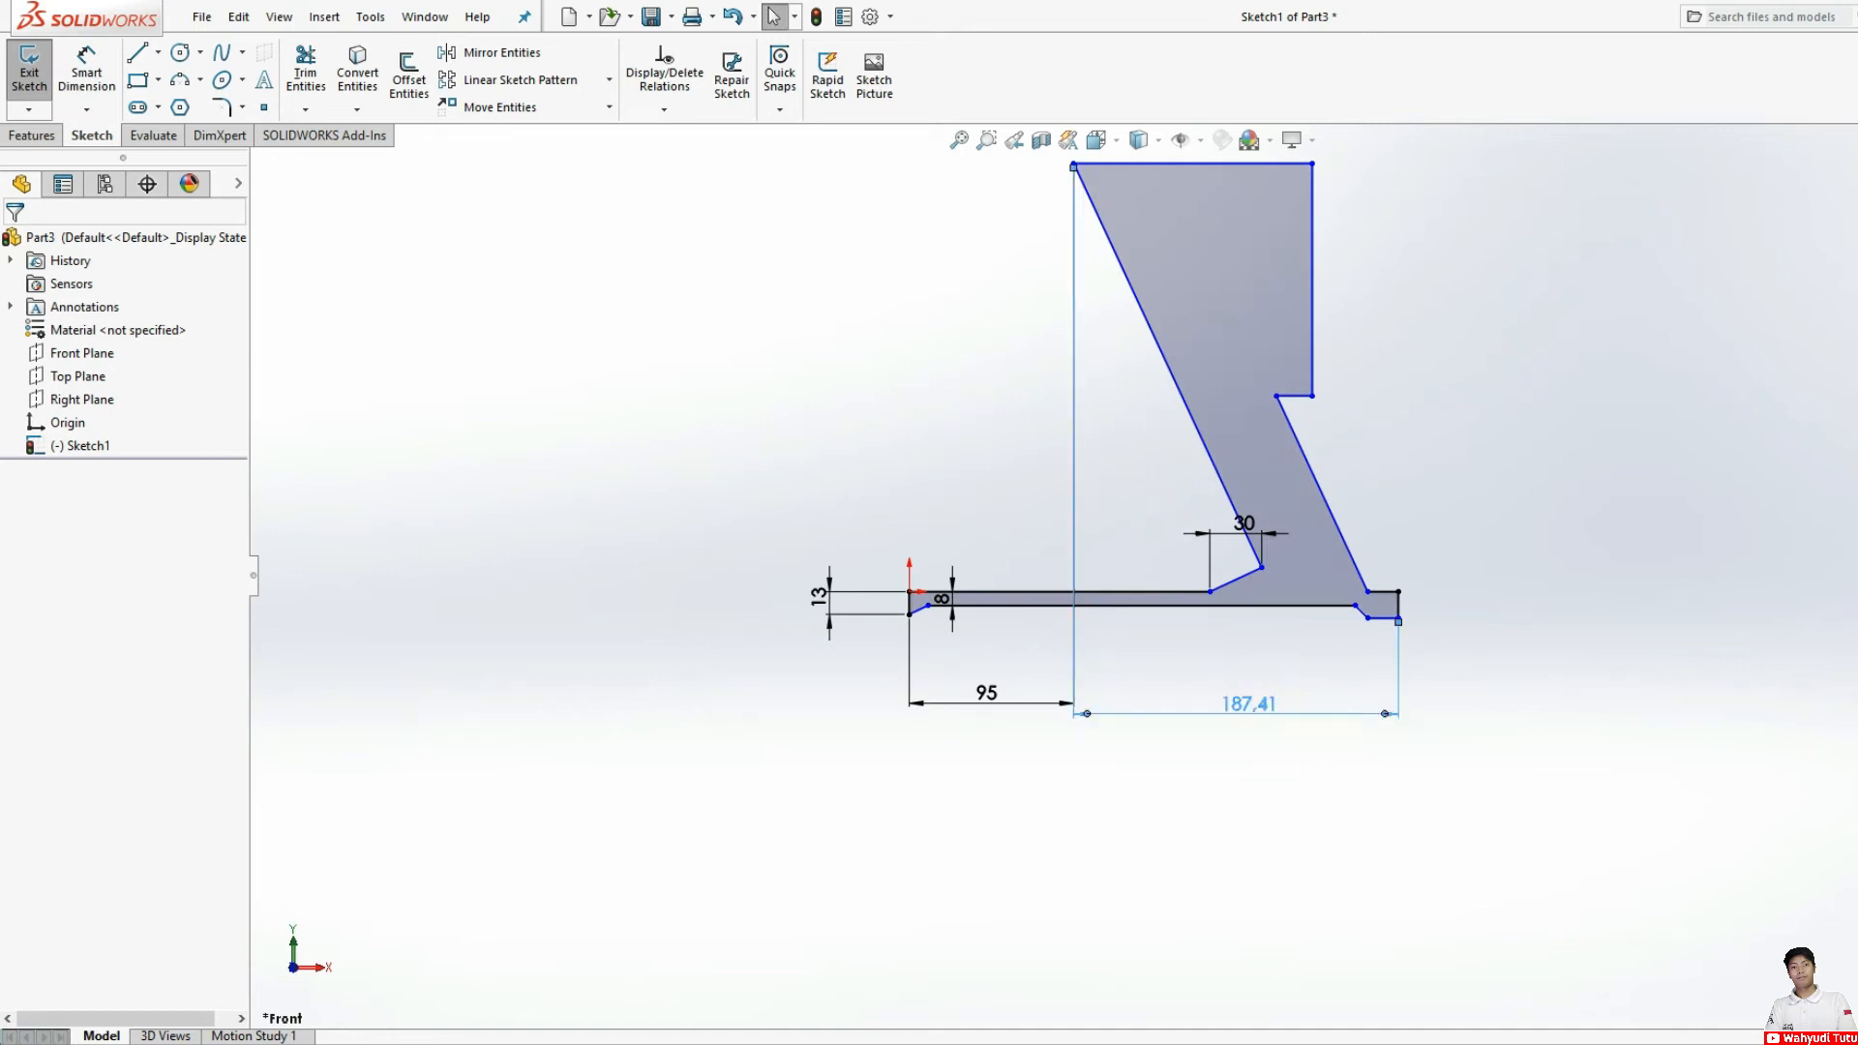
{"action": "left_click", "coordinate": [1320, 718]}
{"action": "key", "text": "Delete"}
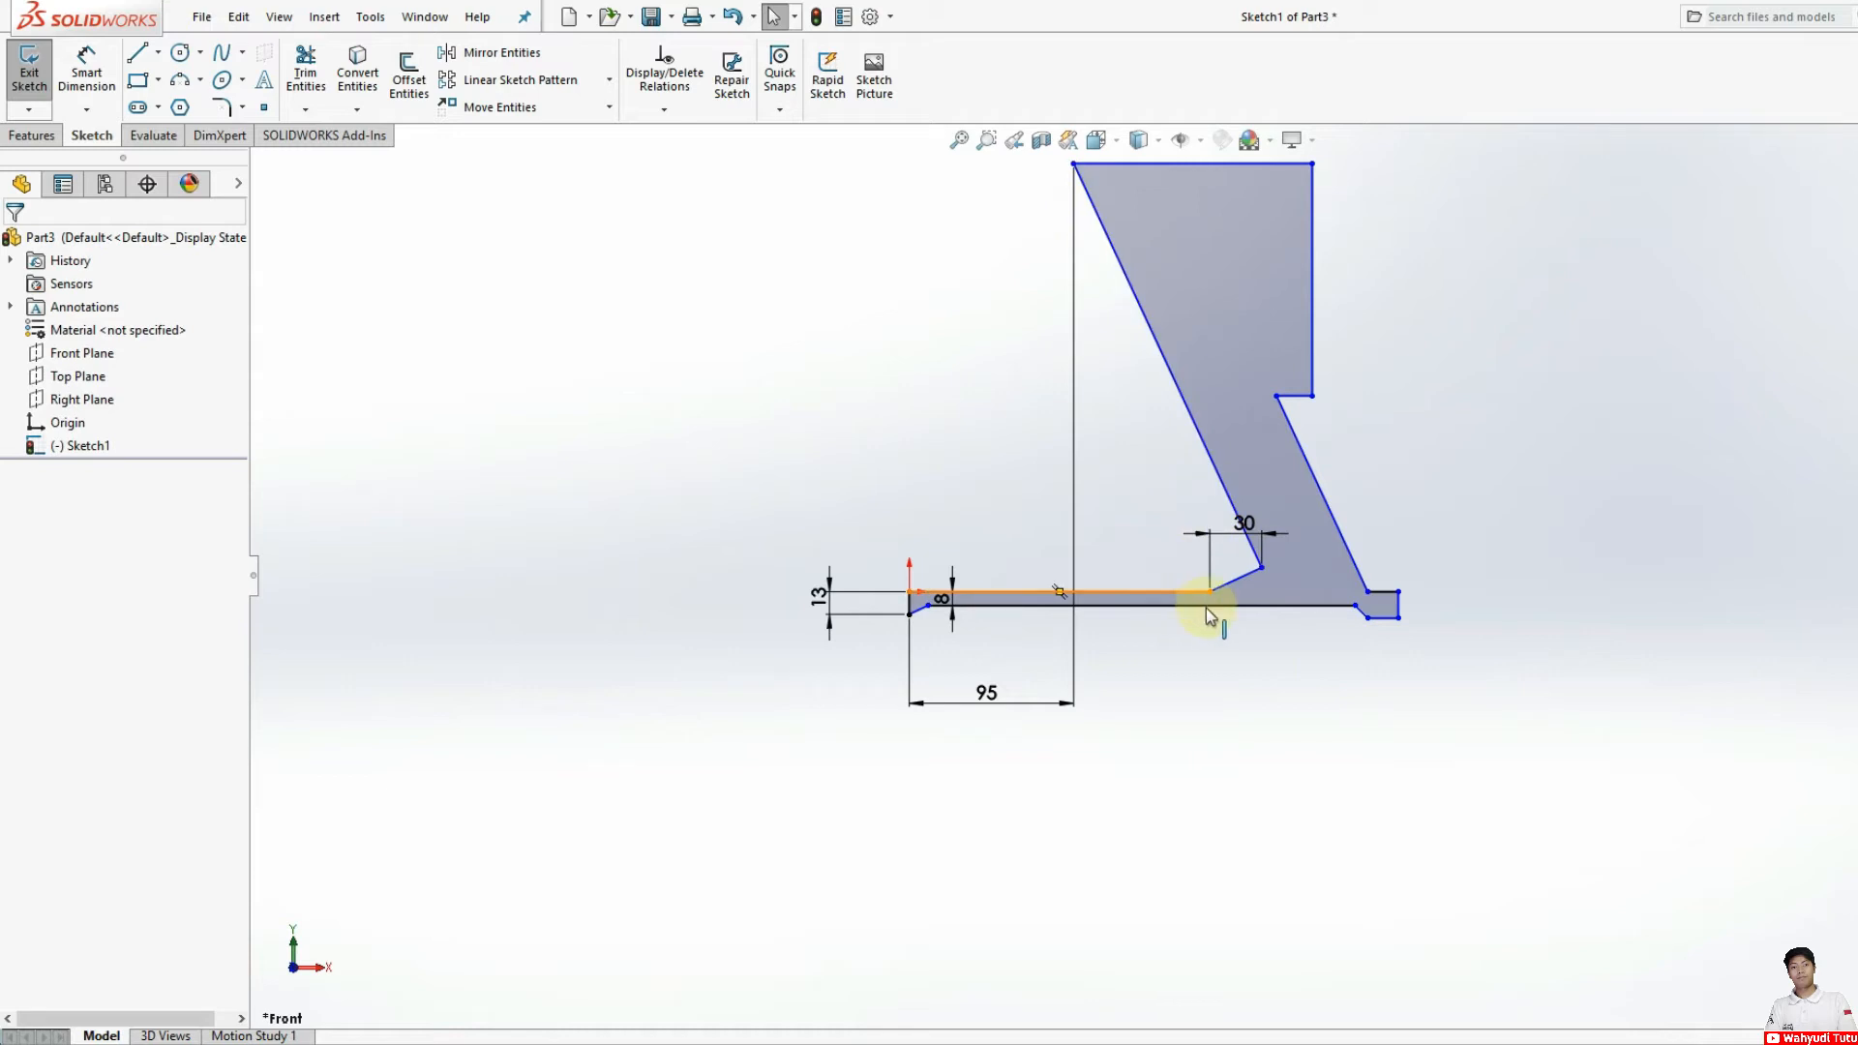
Step: Add a second, driven horizontal dimension across the short sloped segment at the arm's base, placed below the profile
{"action": "left_click", "coordinate": [86, 73]}
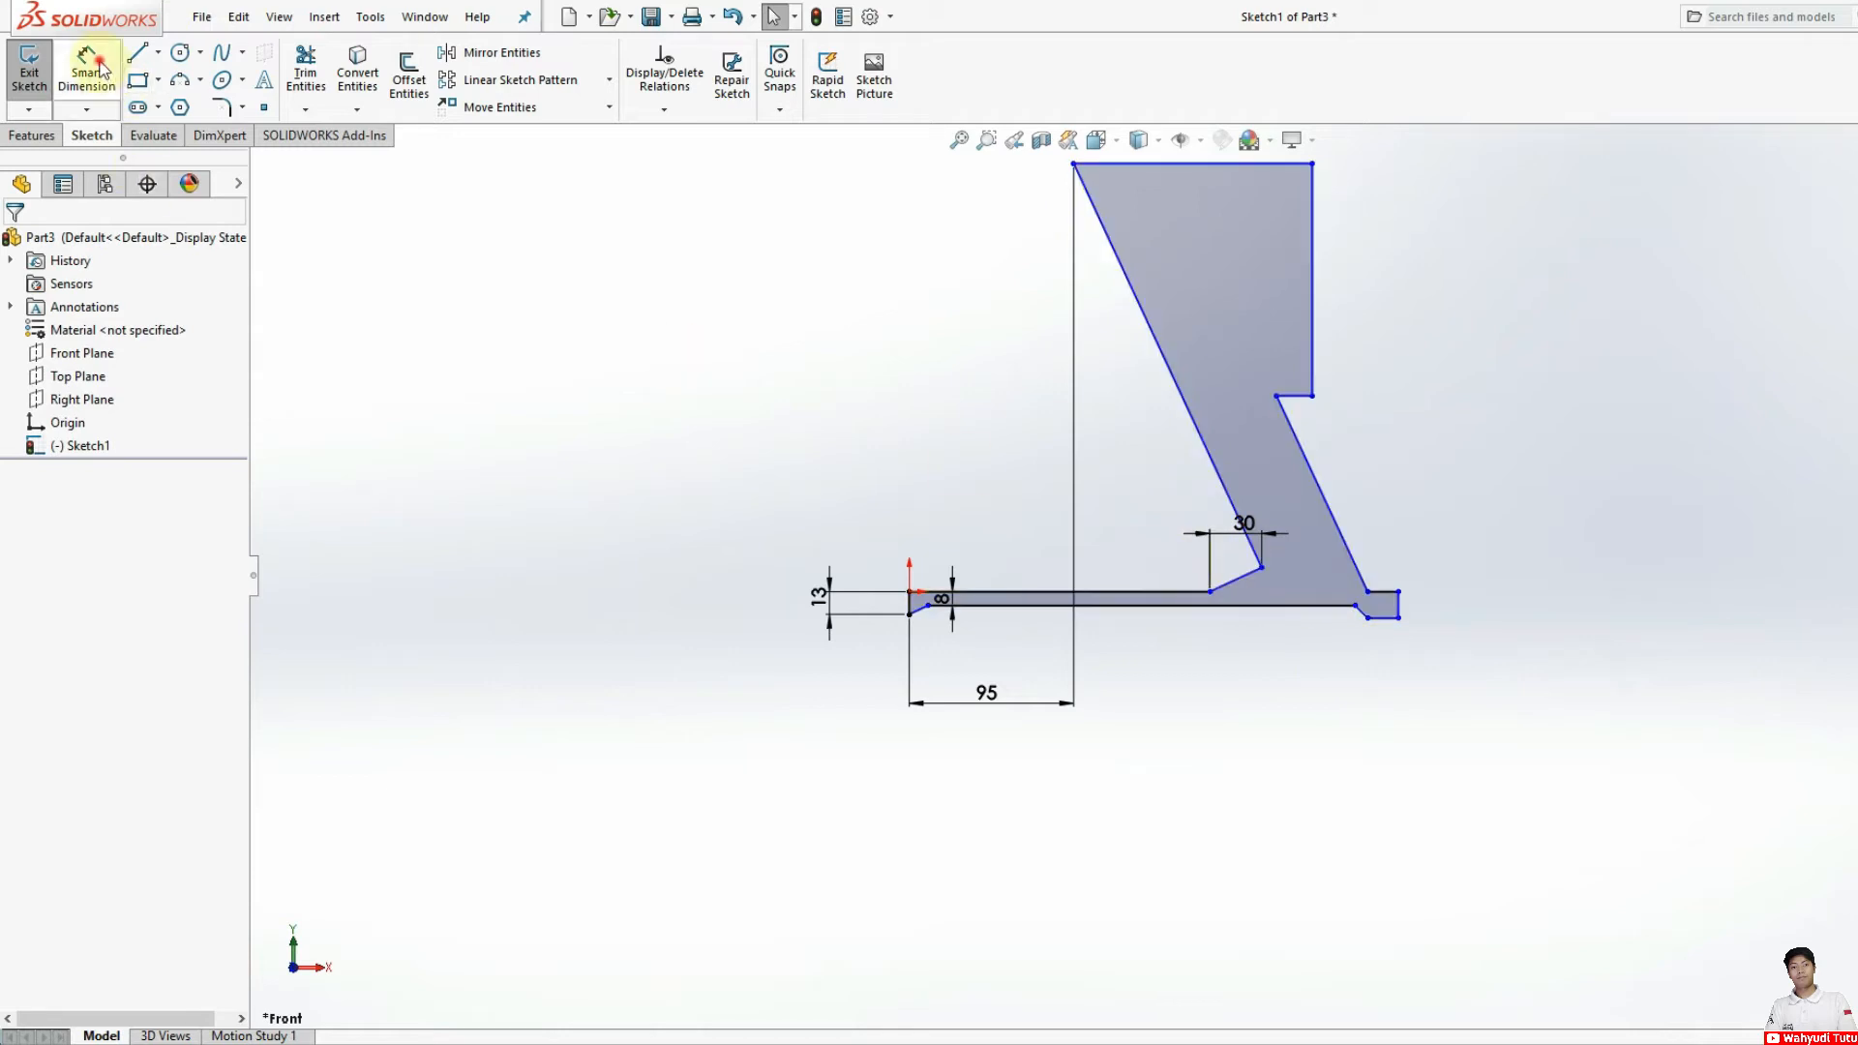
{"action": "scroll", "coordinate": [1195, 619], "scroll_direction": "down", "scroll_amount": 3}
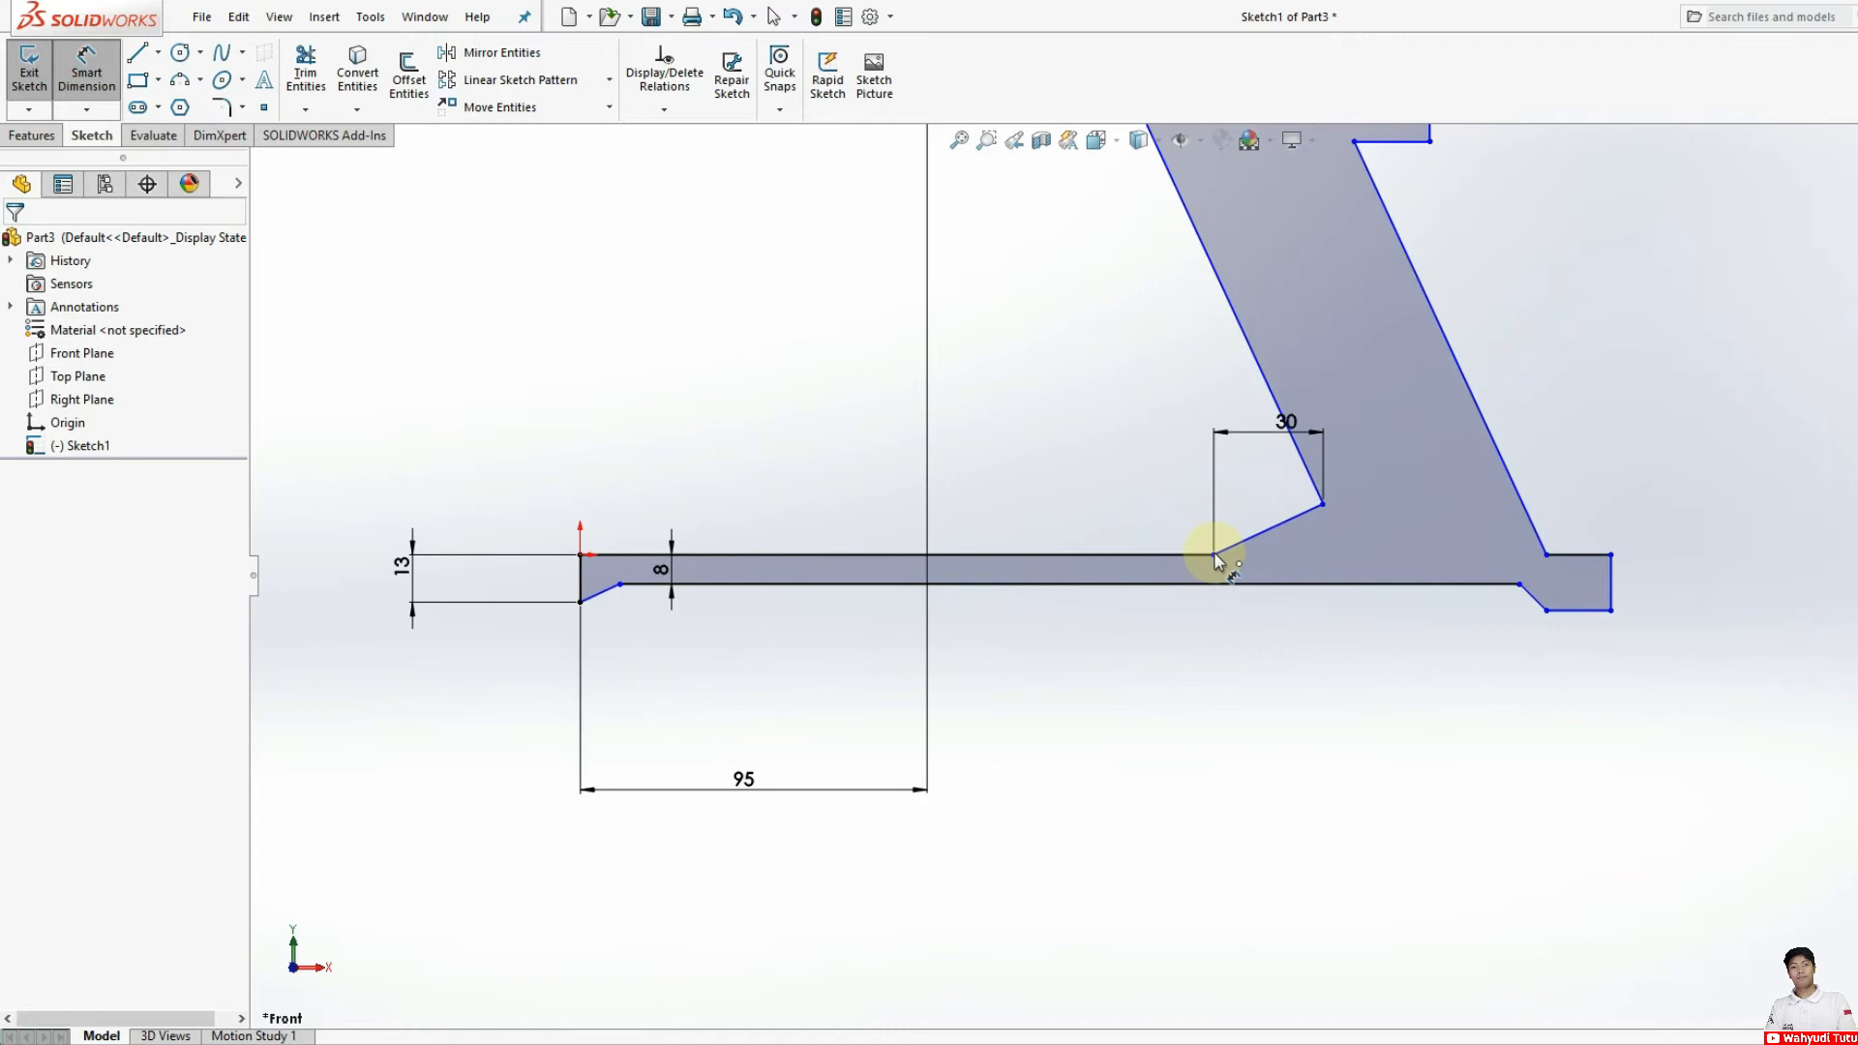
{"action": "left_click", "coordinate": [1321, 505]}
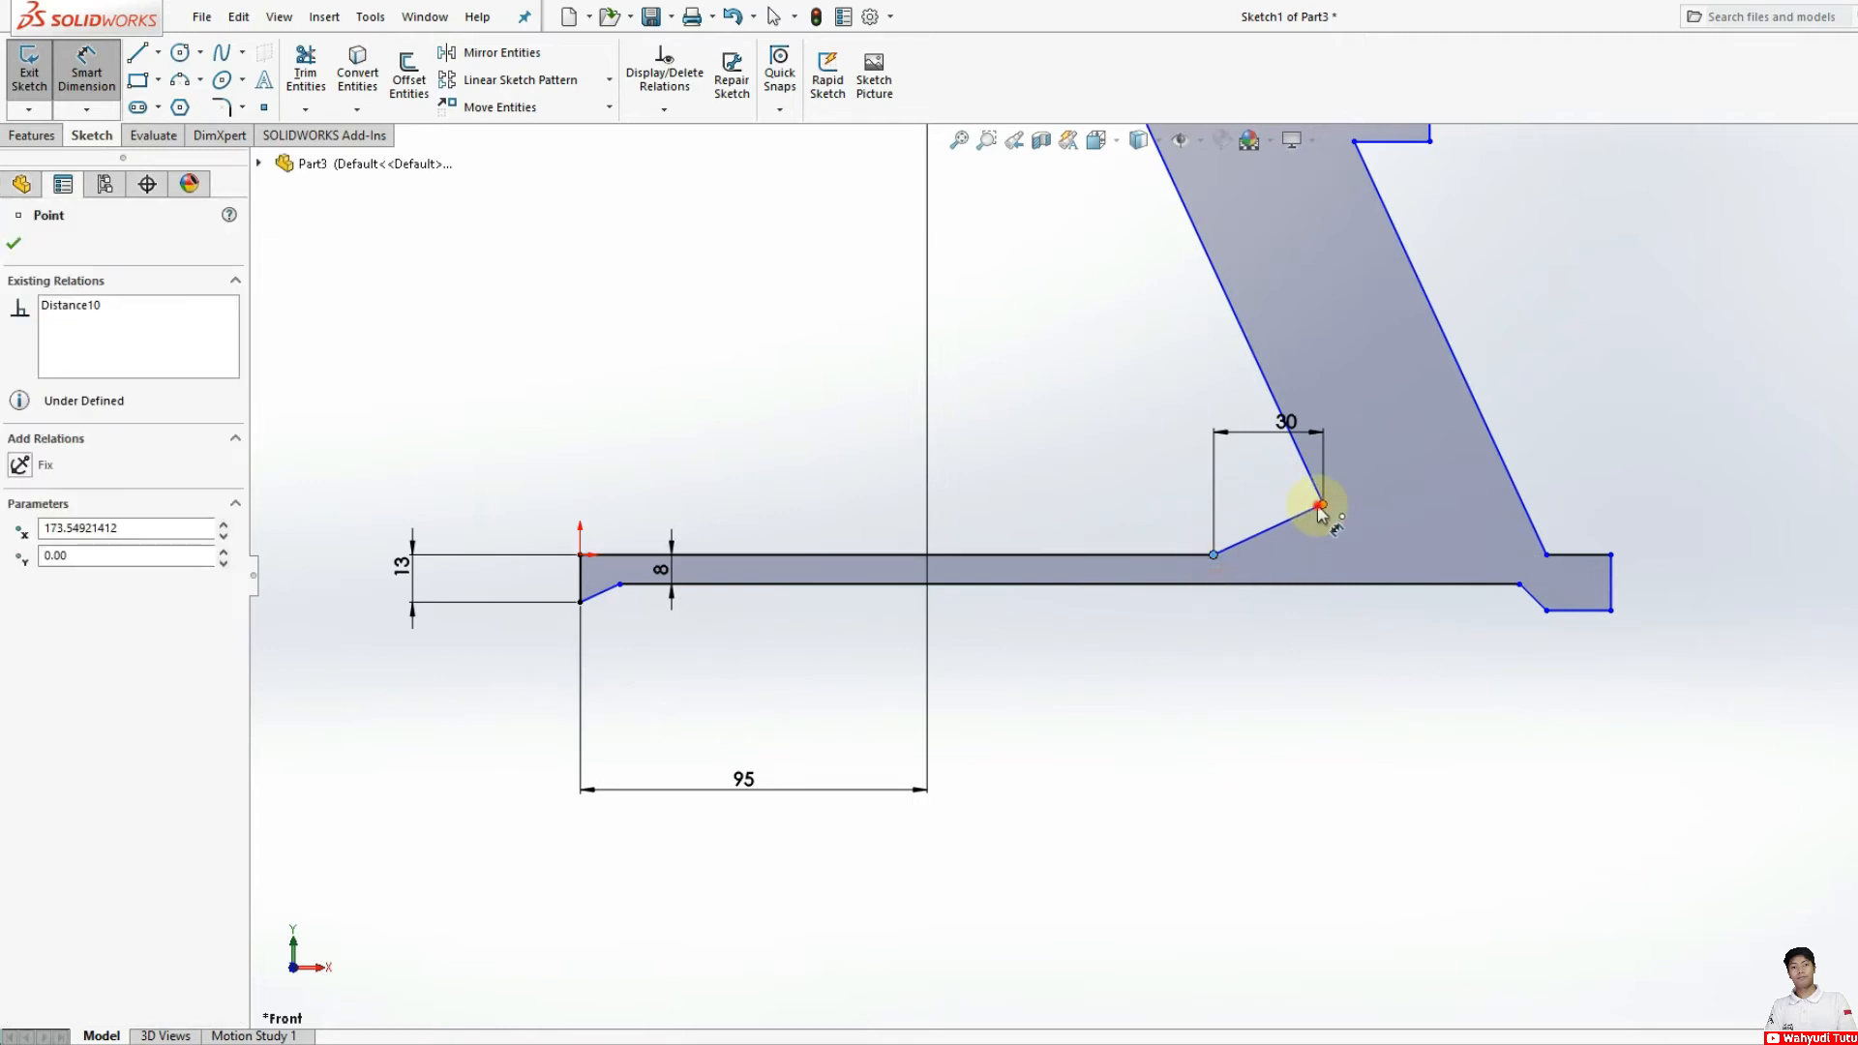
{"action": "left_click", "coordinate": [1213, 555]}
{"action": "left_click", "coordinate": [1265, 656]}
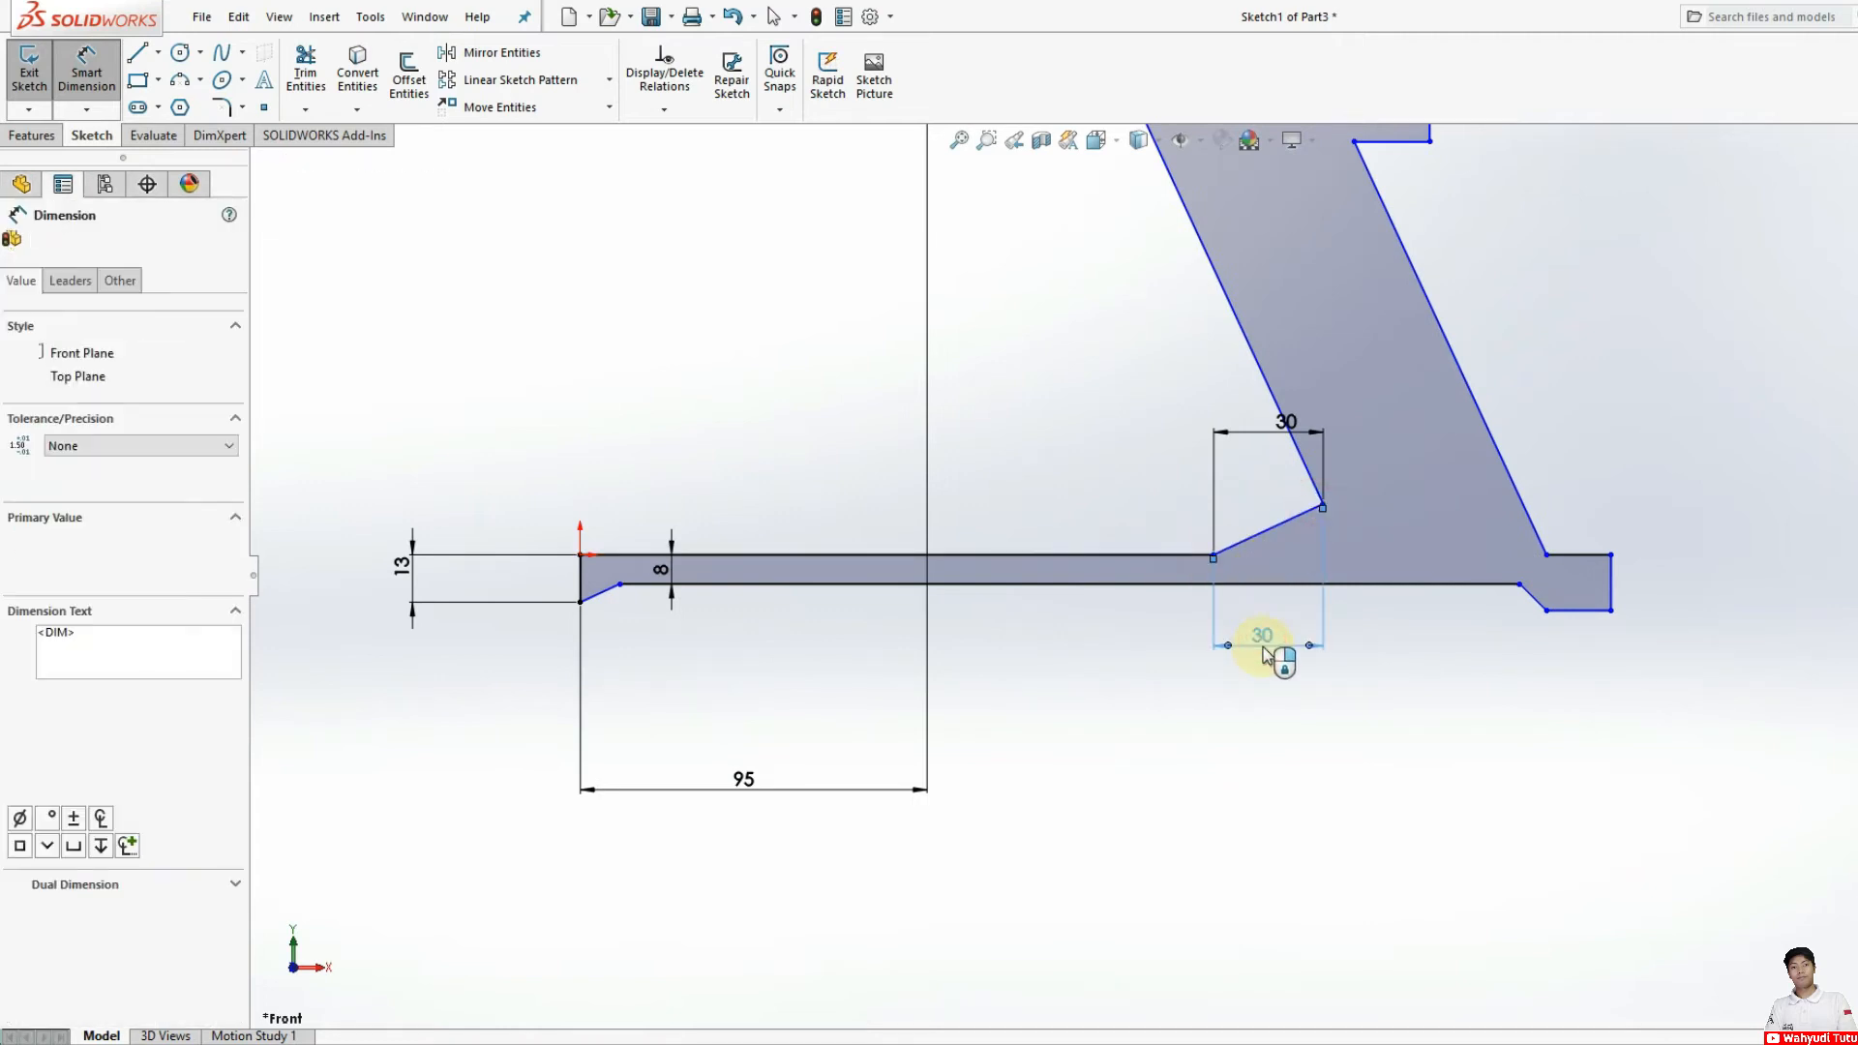
Step: Dimension the horizontal top edge of the slanted arm as 55 mm
{"action": "scroll", "coordinate": [1276, 655], "scroll_direction": "up", "scroll_amount": 5}
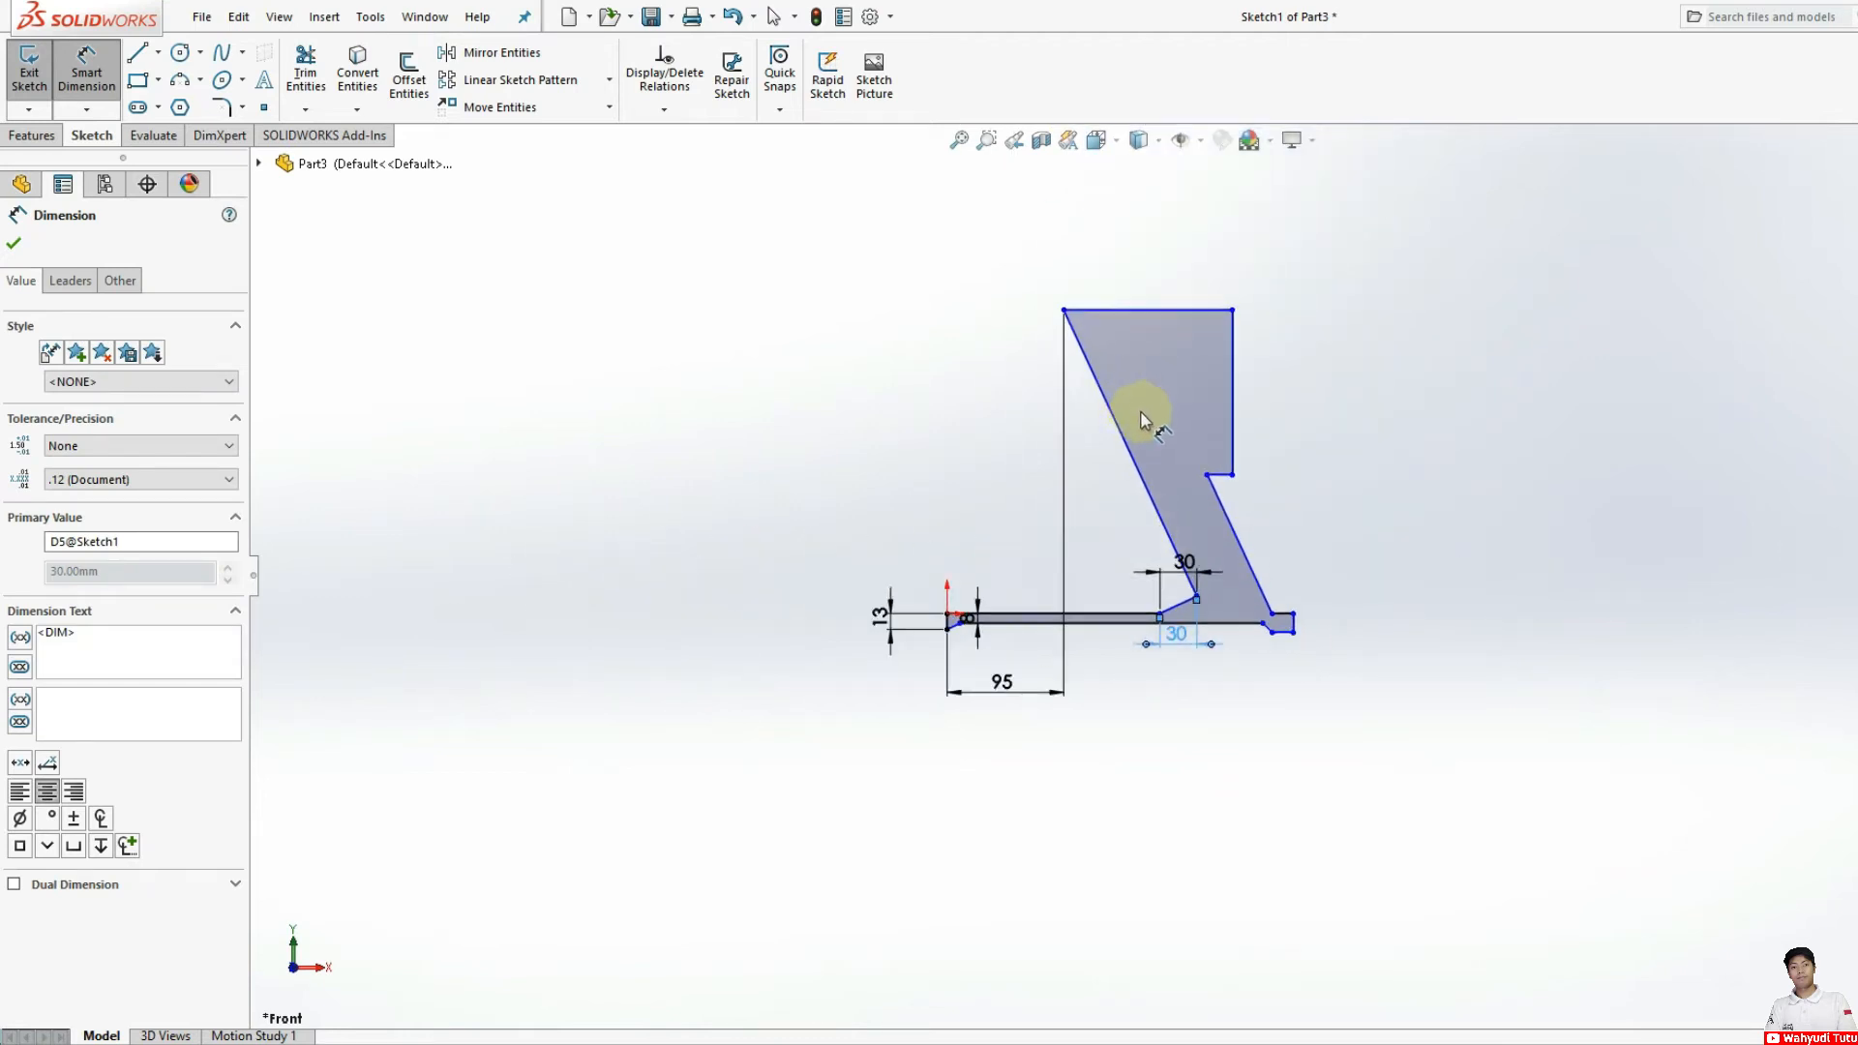
{"action": "left_click", "coordinate": [1154, 309]}
{"action": "left_click", "coordinate": [1154, 296]}
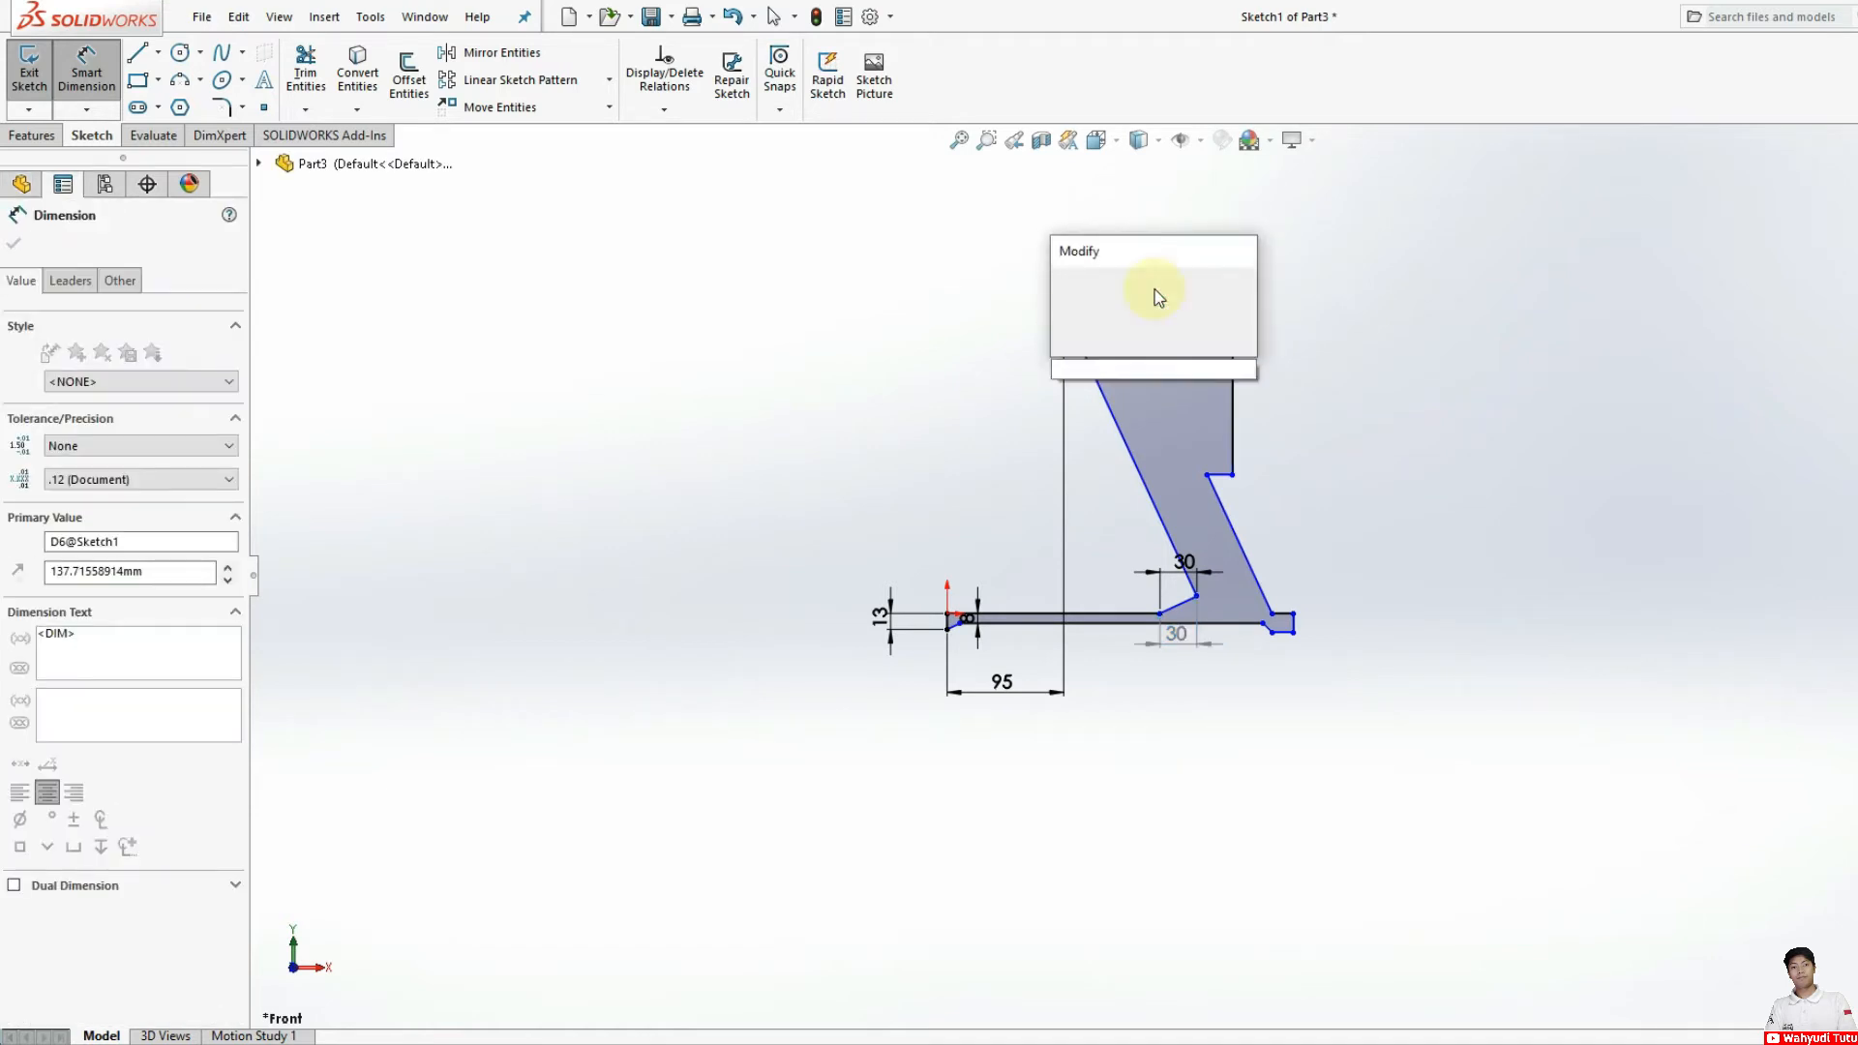
{"action": "type", "text": "55"}
{"action": "key", "text": "Escape"}
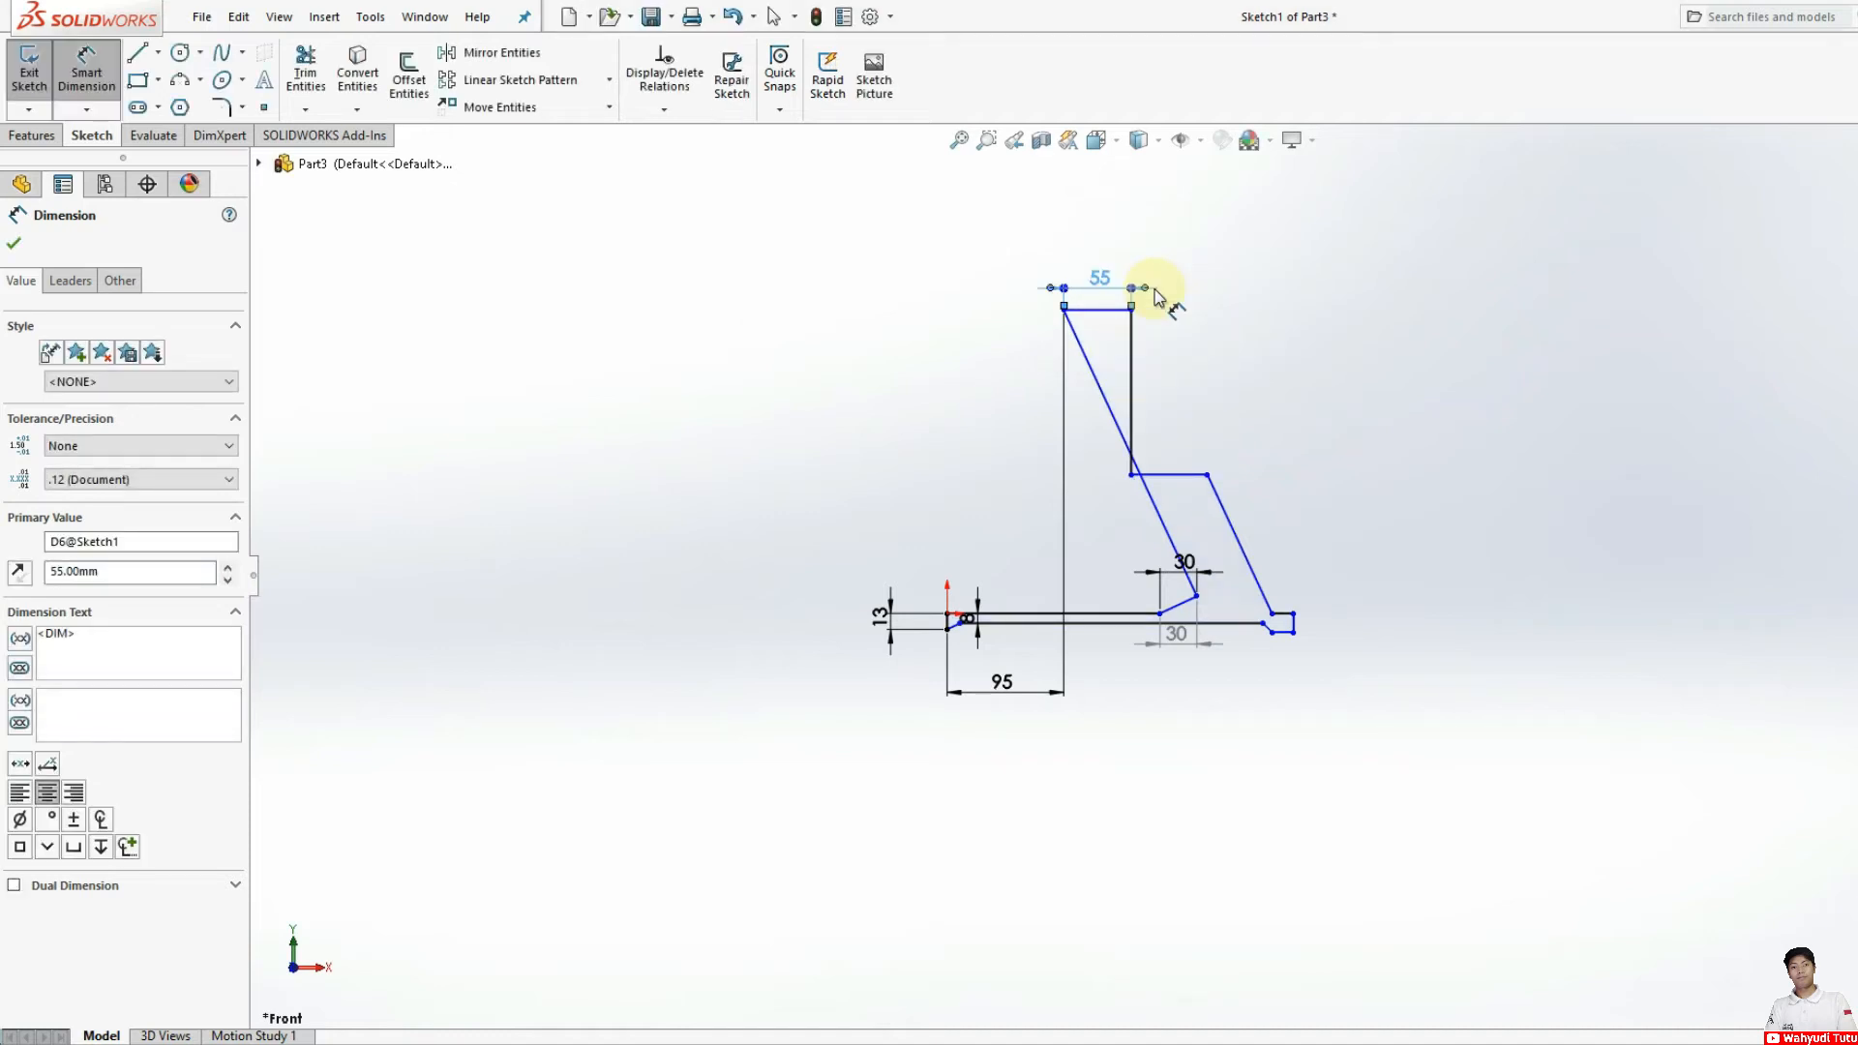
Step: Dimension the vertical edge descending from the arm's top edge as 55 mm
{"action": "left_click", "coordinate": [1130, 379]}
{"action": "left_click", "coordinate": [1156, 387]}
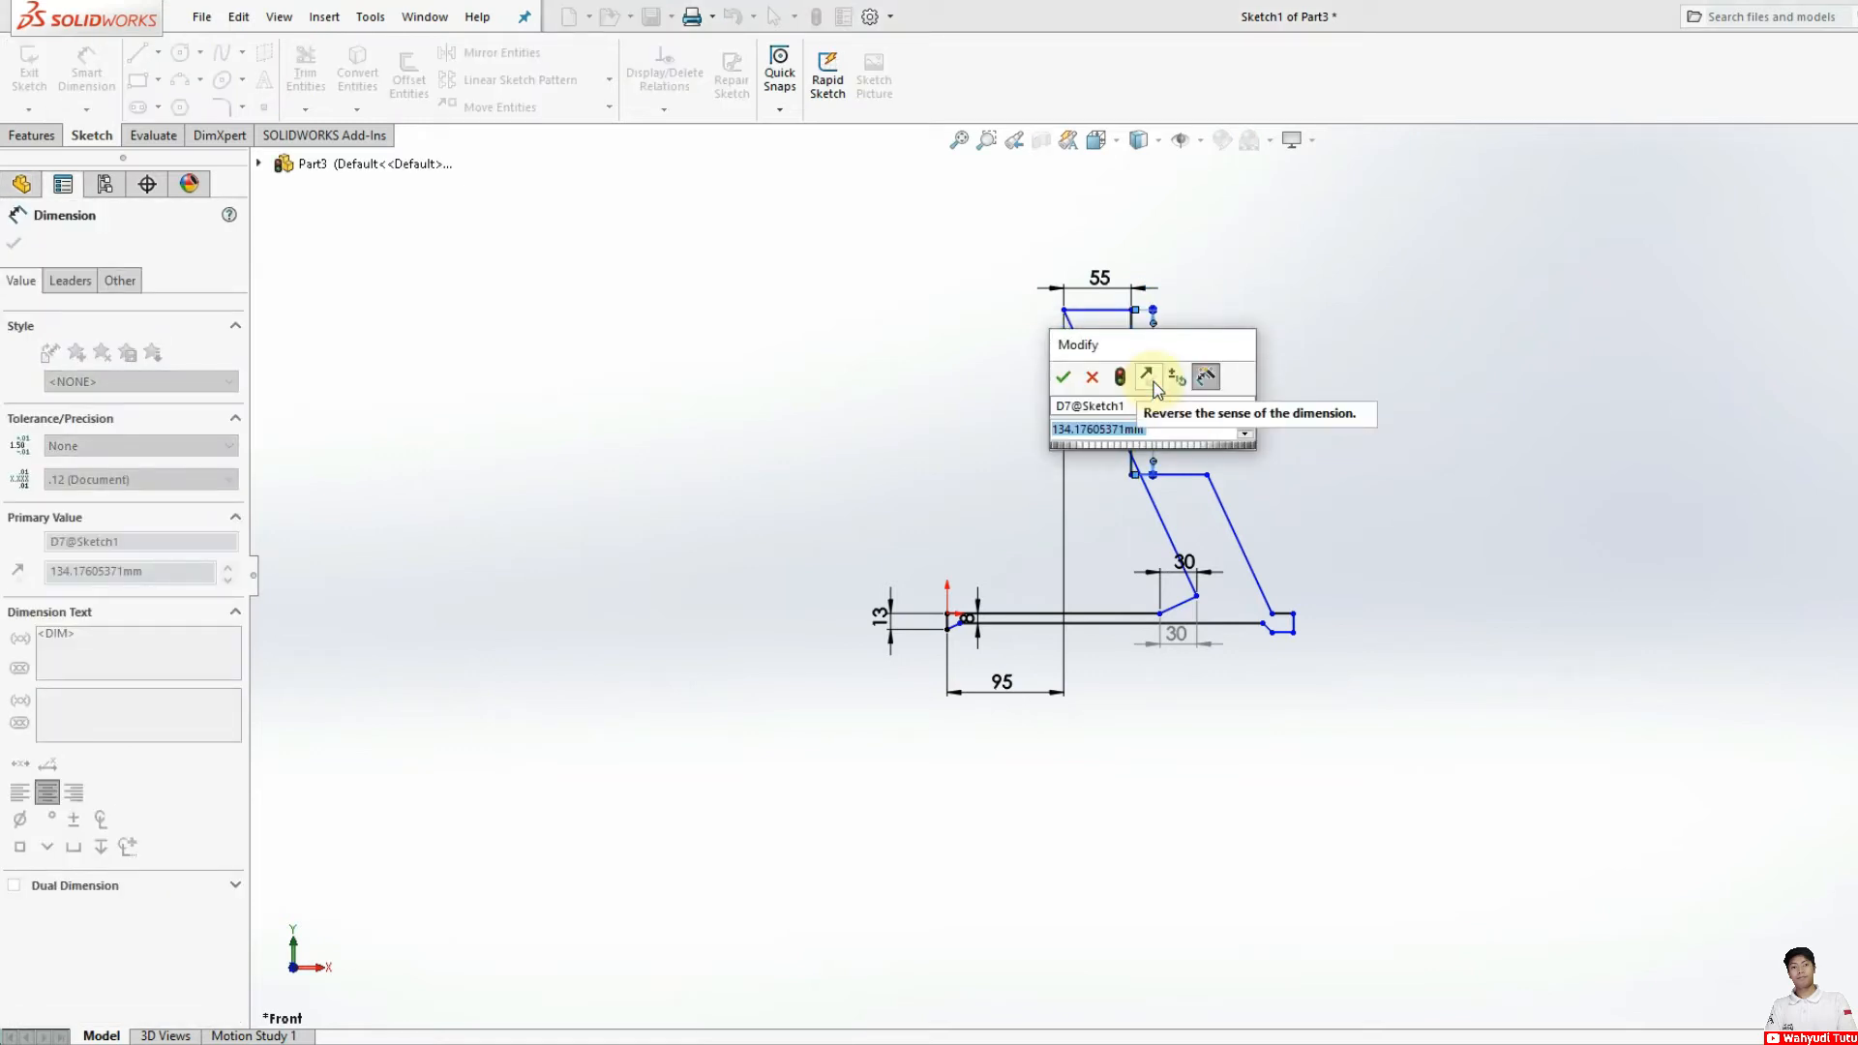
{"action": "type", "text": "55"}
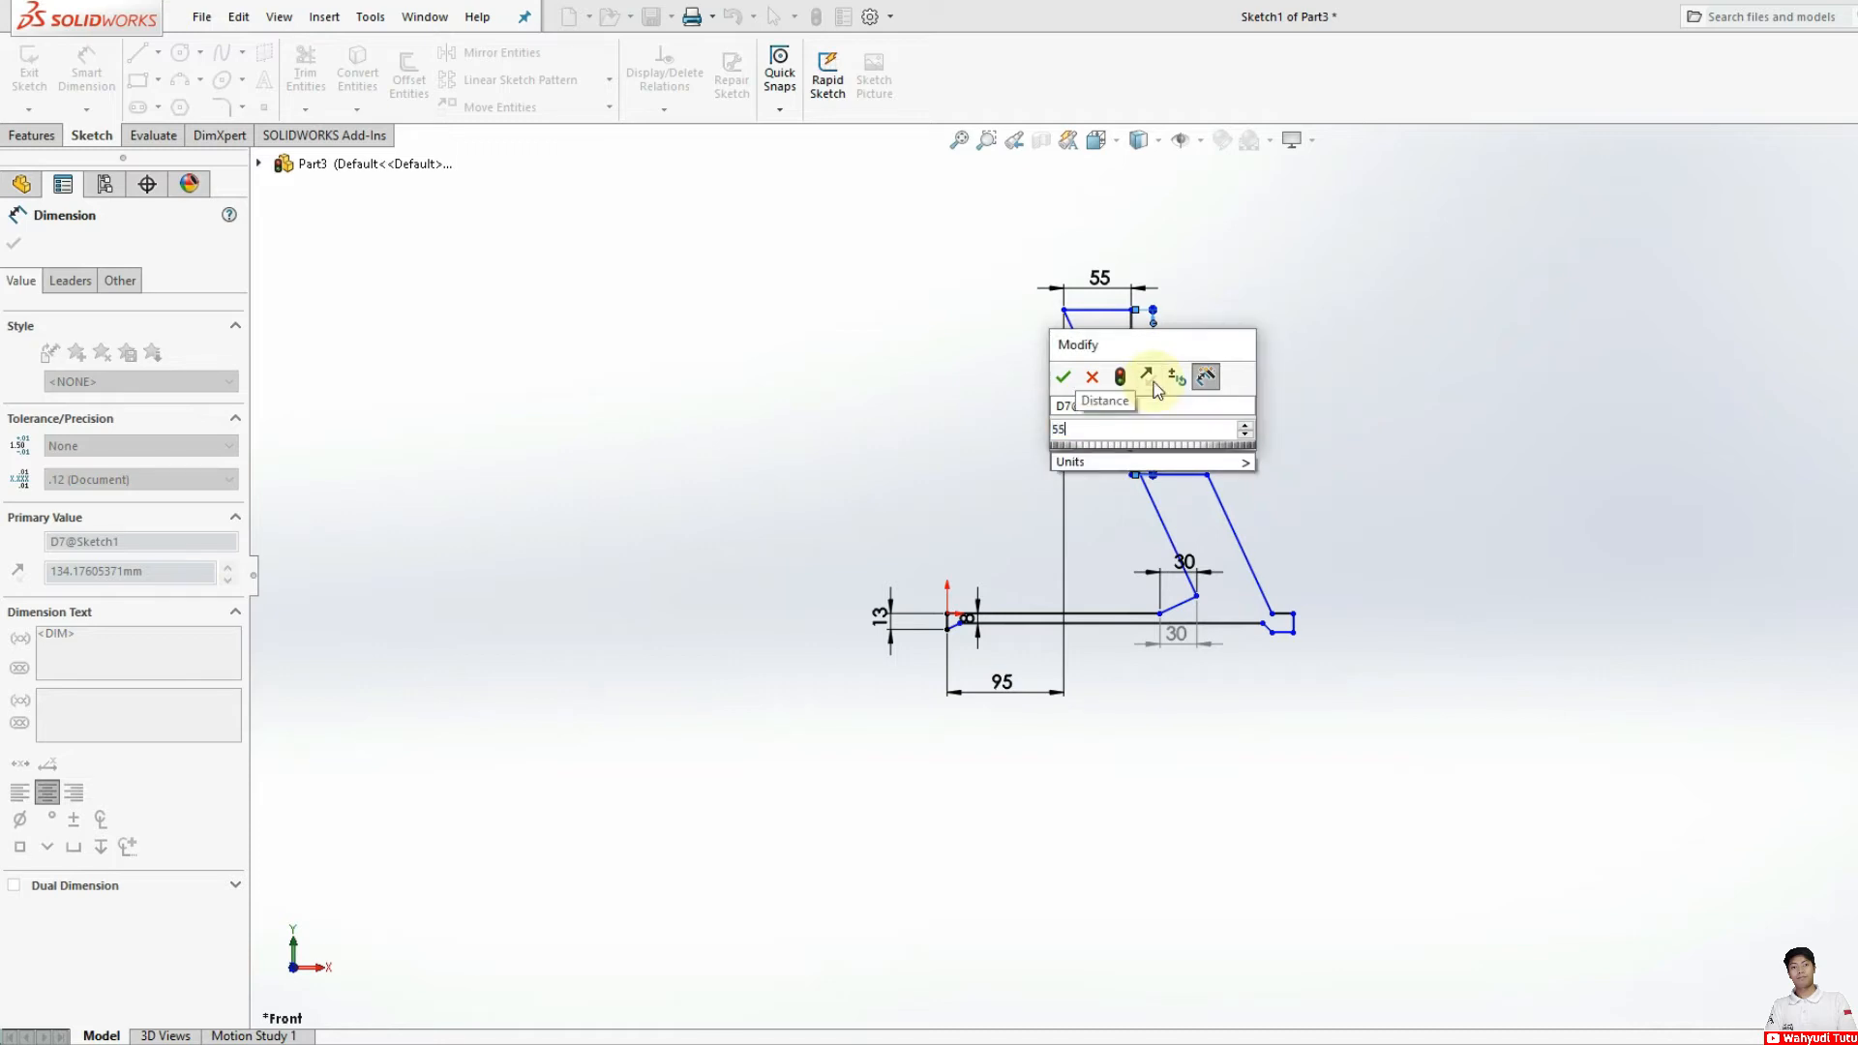
{"action": "key", "text": "Return"}
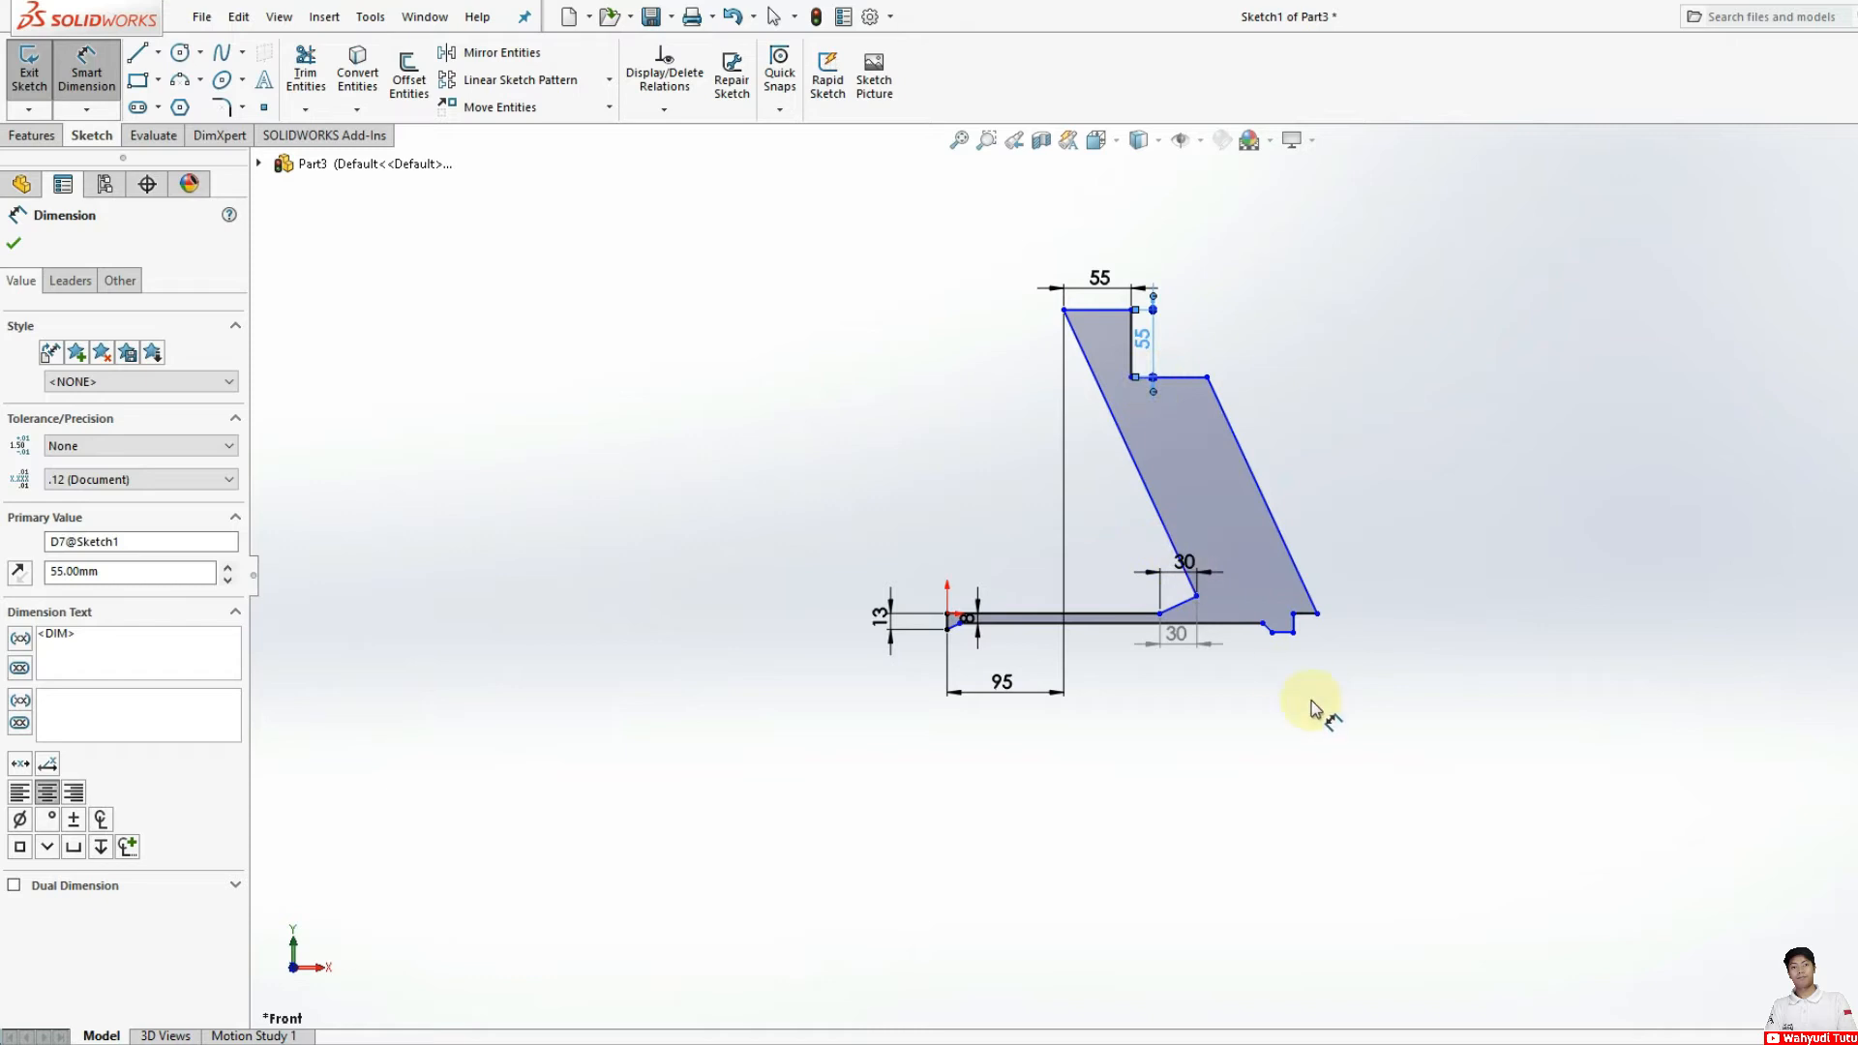
Step: Dimension the short horizontal ledge below the vertical edge as -10 mm, flipping its free end to the inner side
{"action": "left_click", "coordinate": [1179, 385]}
{"action": "left_click", "coordinate": [1171, 418]}
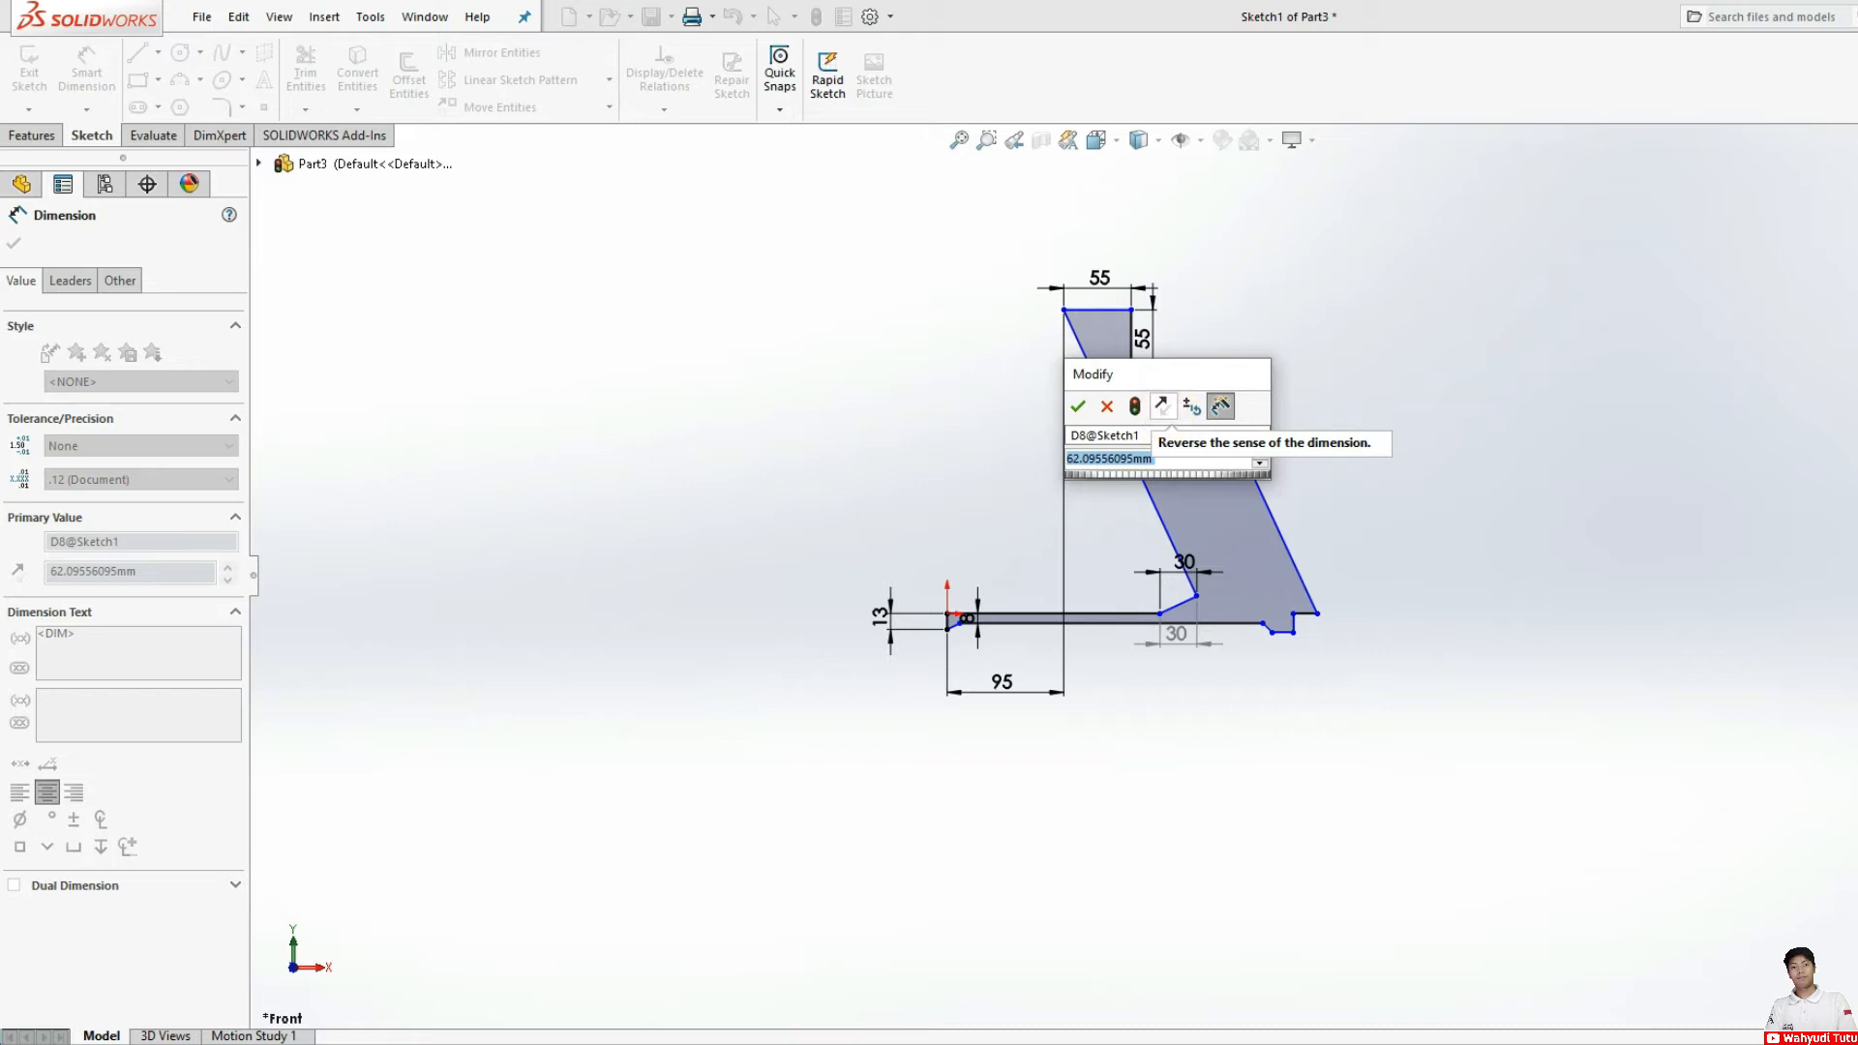
{"action": "type", "text": "-10"}
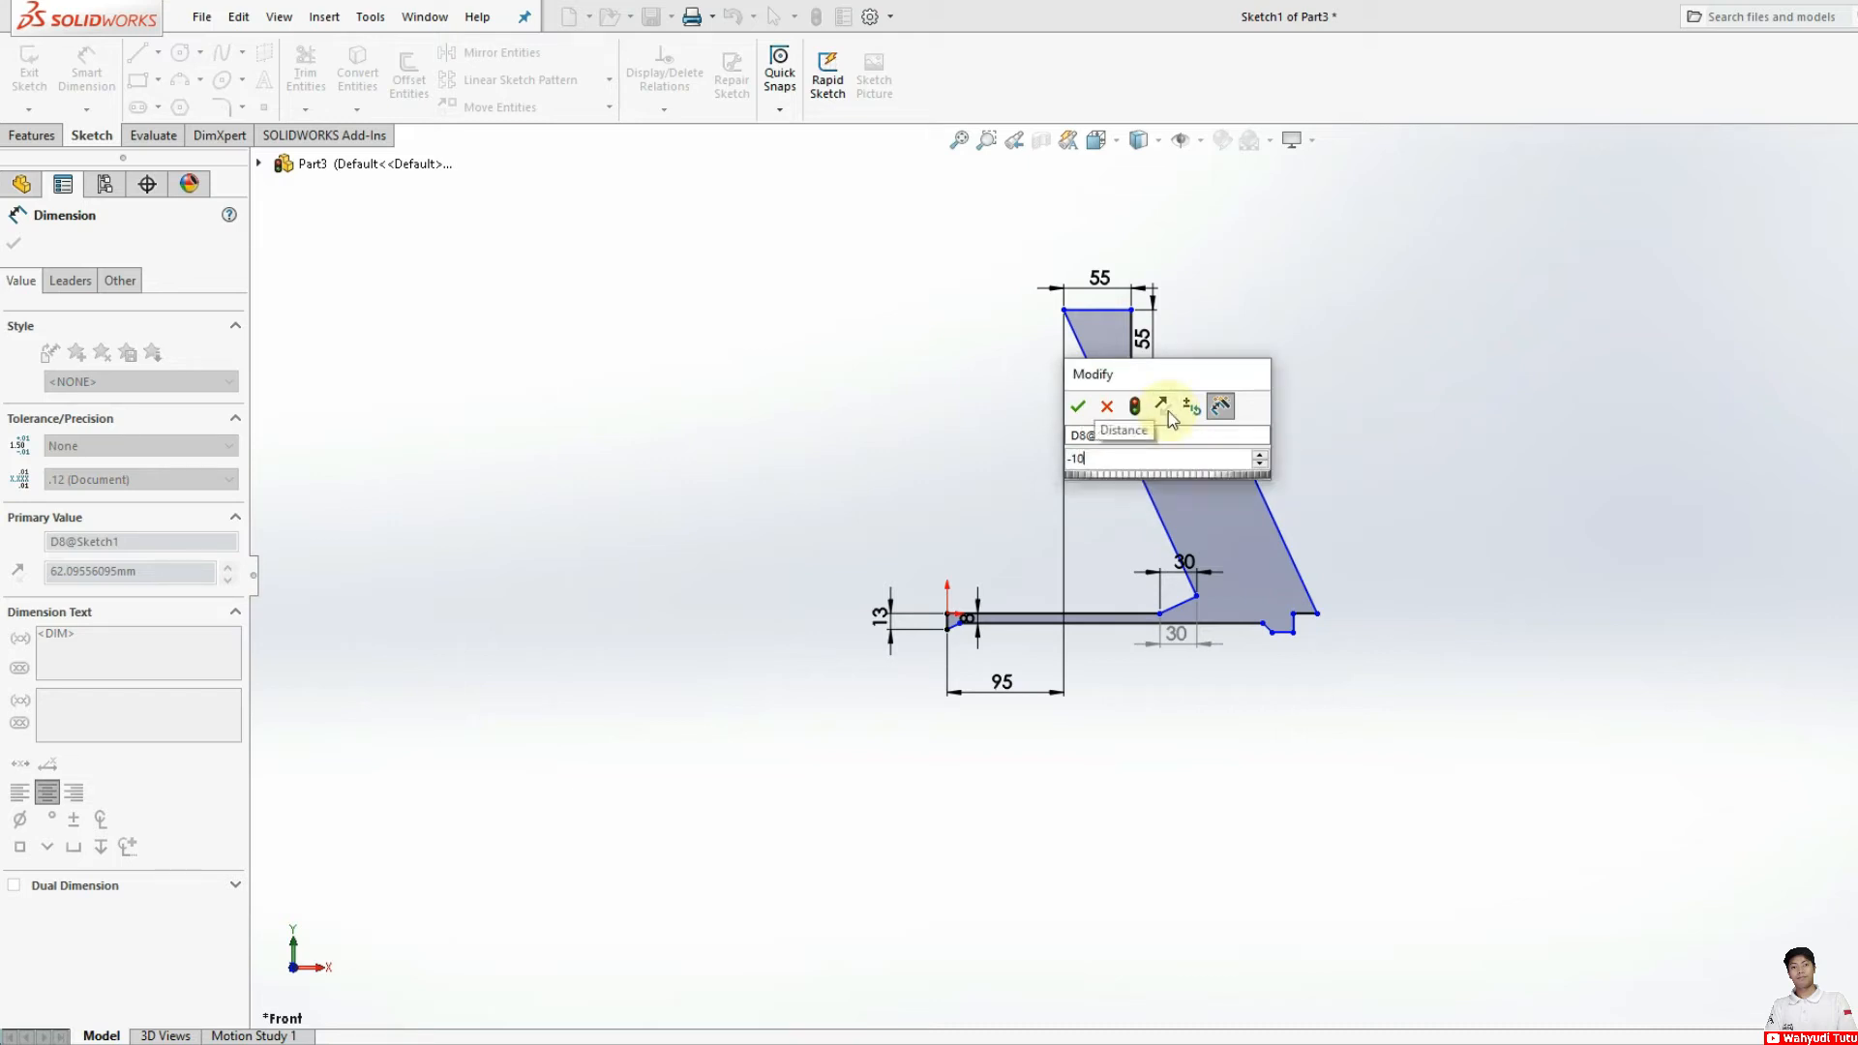
{"action": "key", "text": "Return"}
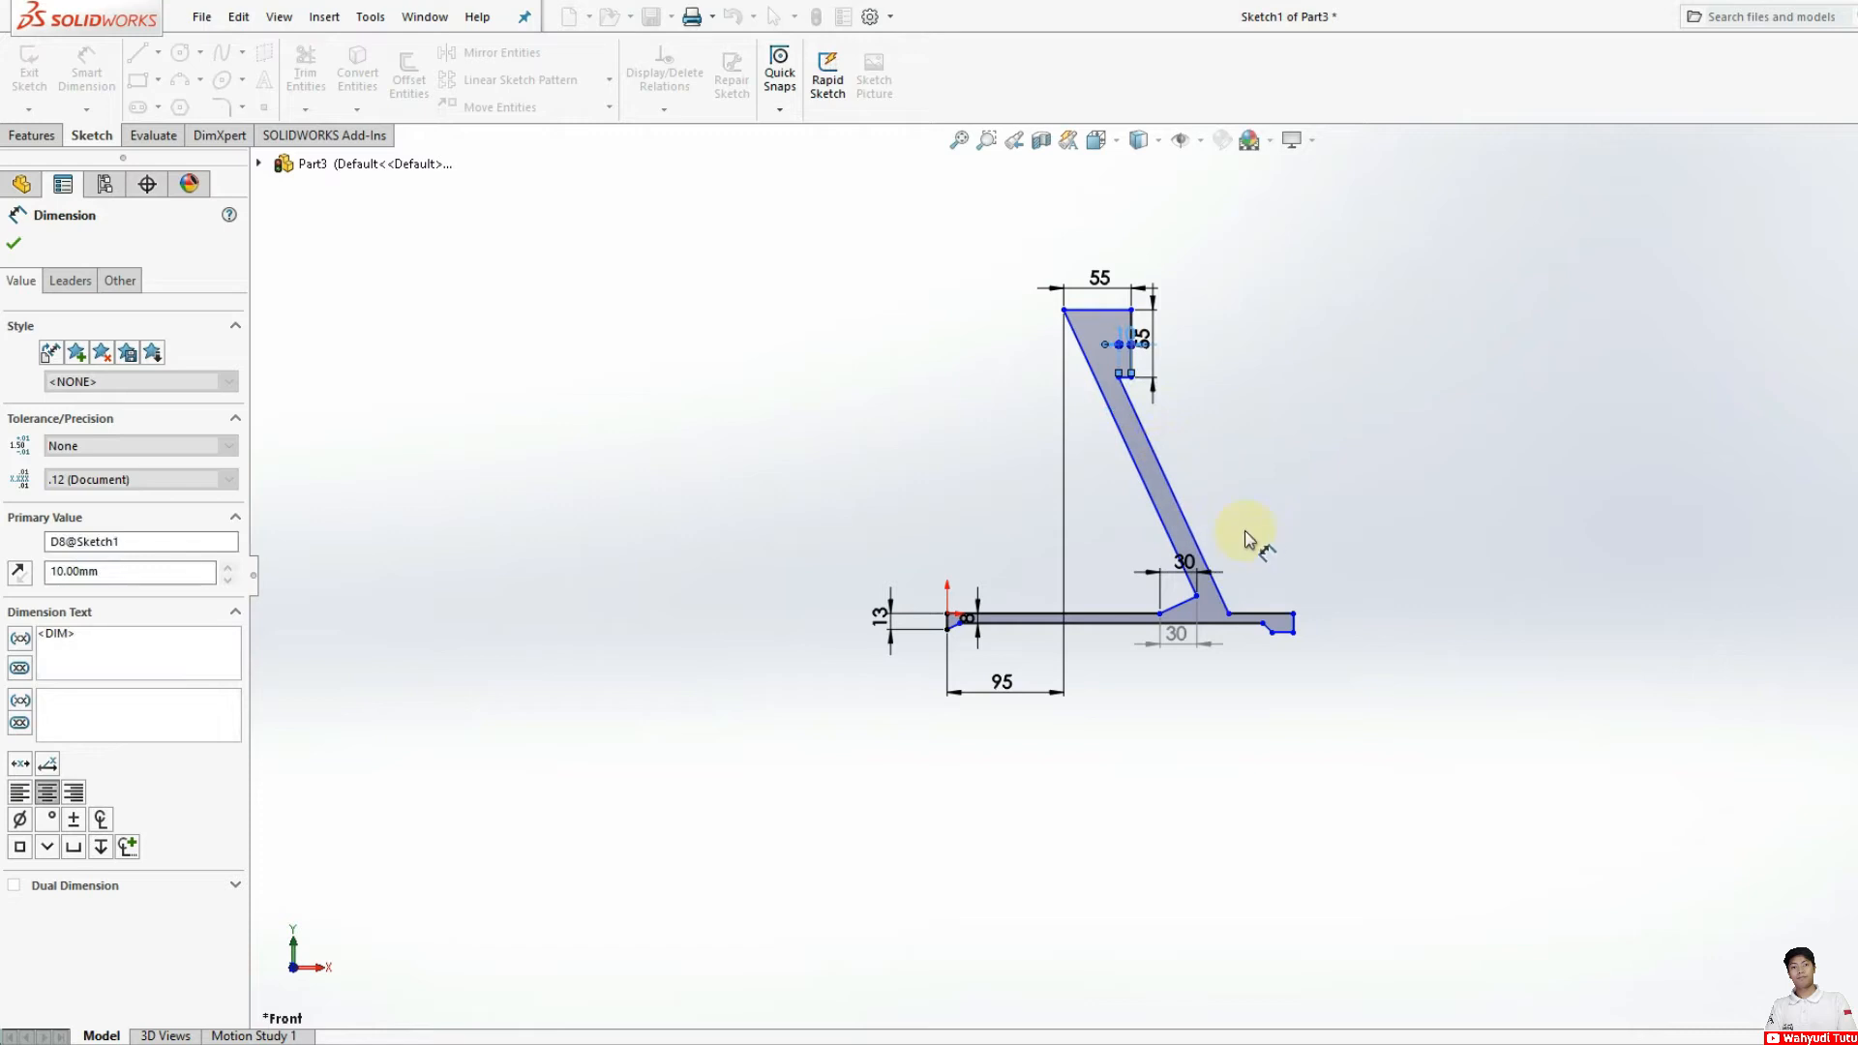
Step: Try dimensioning the upper line from the arm's outer base corner to the foot's upper outer corner as 8 mm
{"action": "scroll", "coordinate": [1049, 407], "scroll_direction": "down", "scroll_amount": 3}
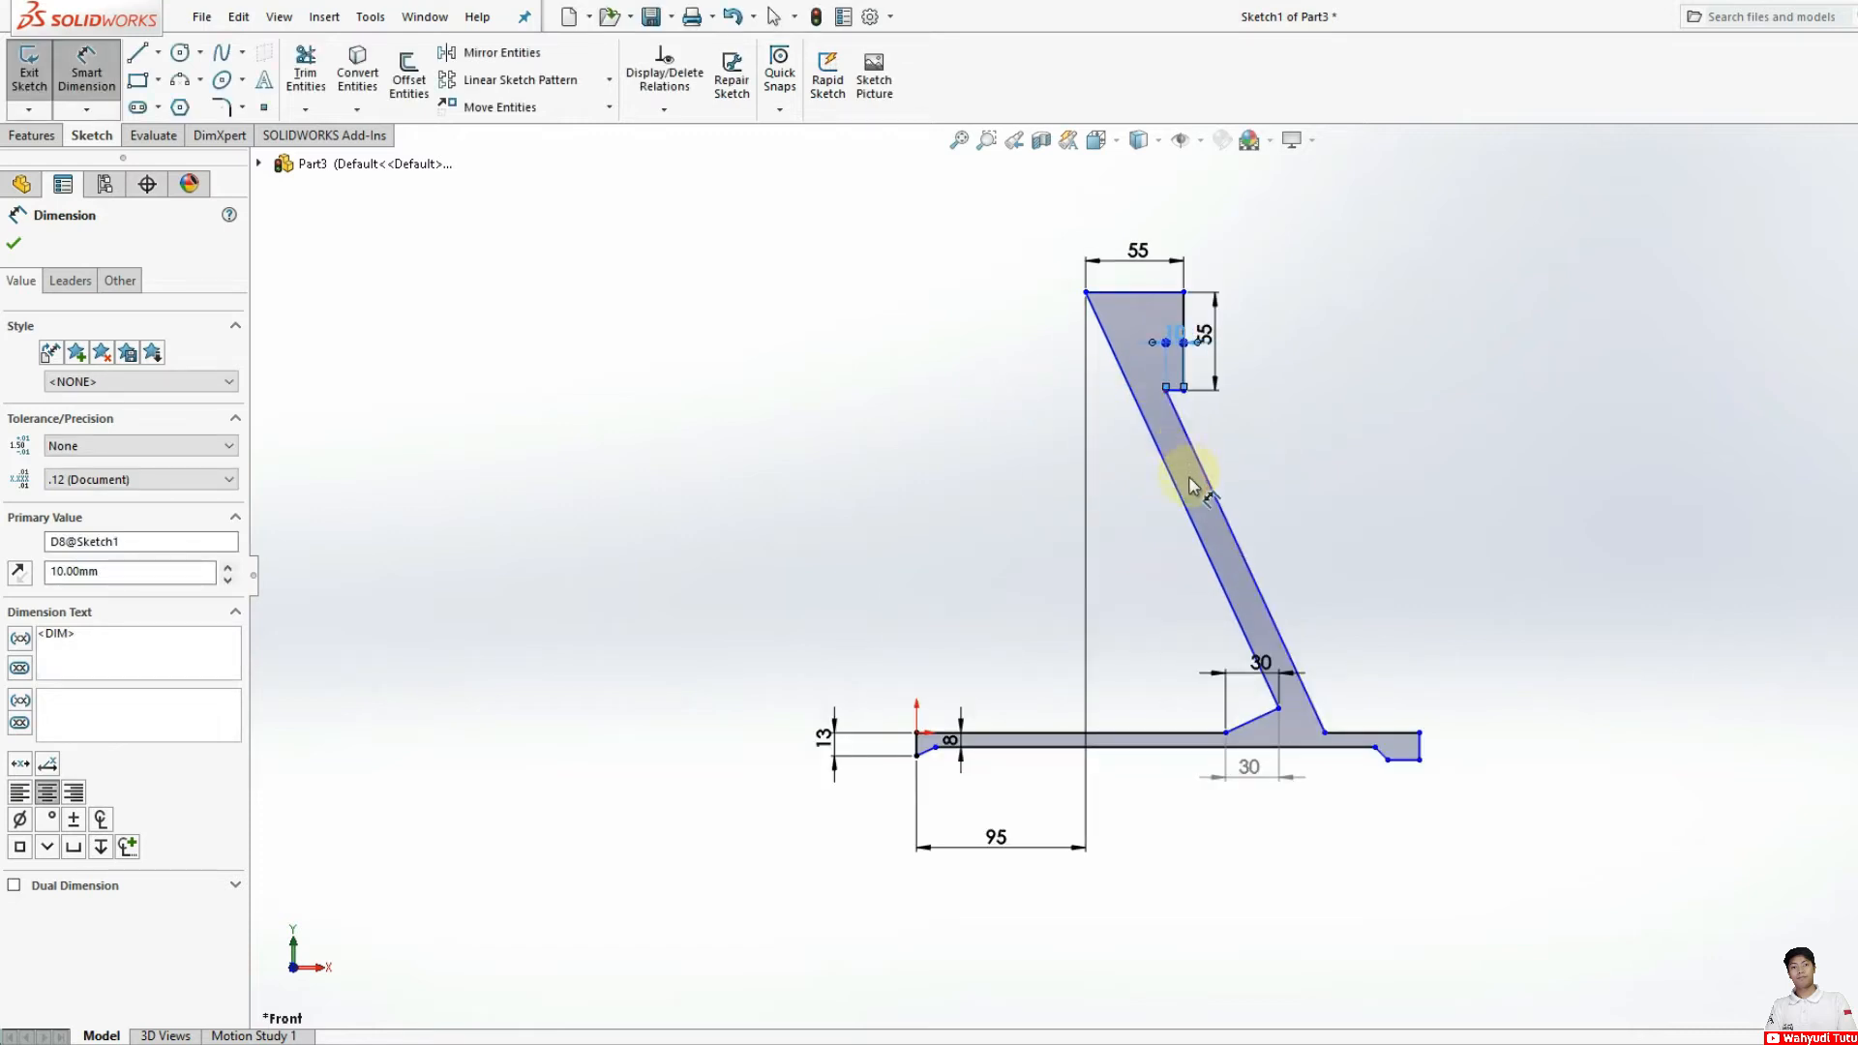
{"action": "left_click", "coordinate": [1419, 733]}
{"action": "left_click", "coordinate": [1420, 733]}
{"action": "left_click", "coordinate": [1387, 637]}
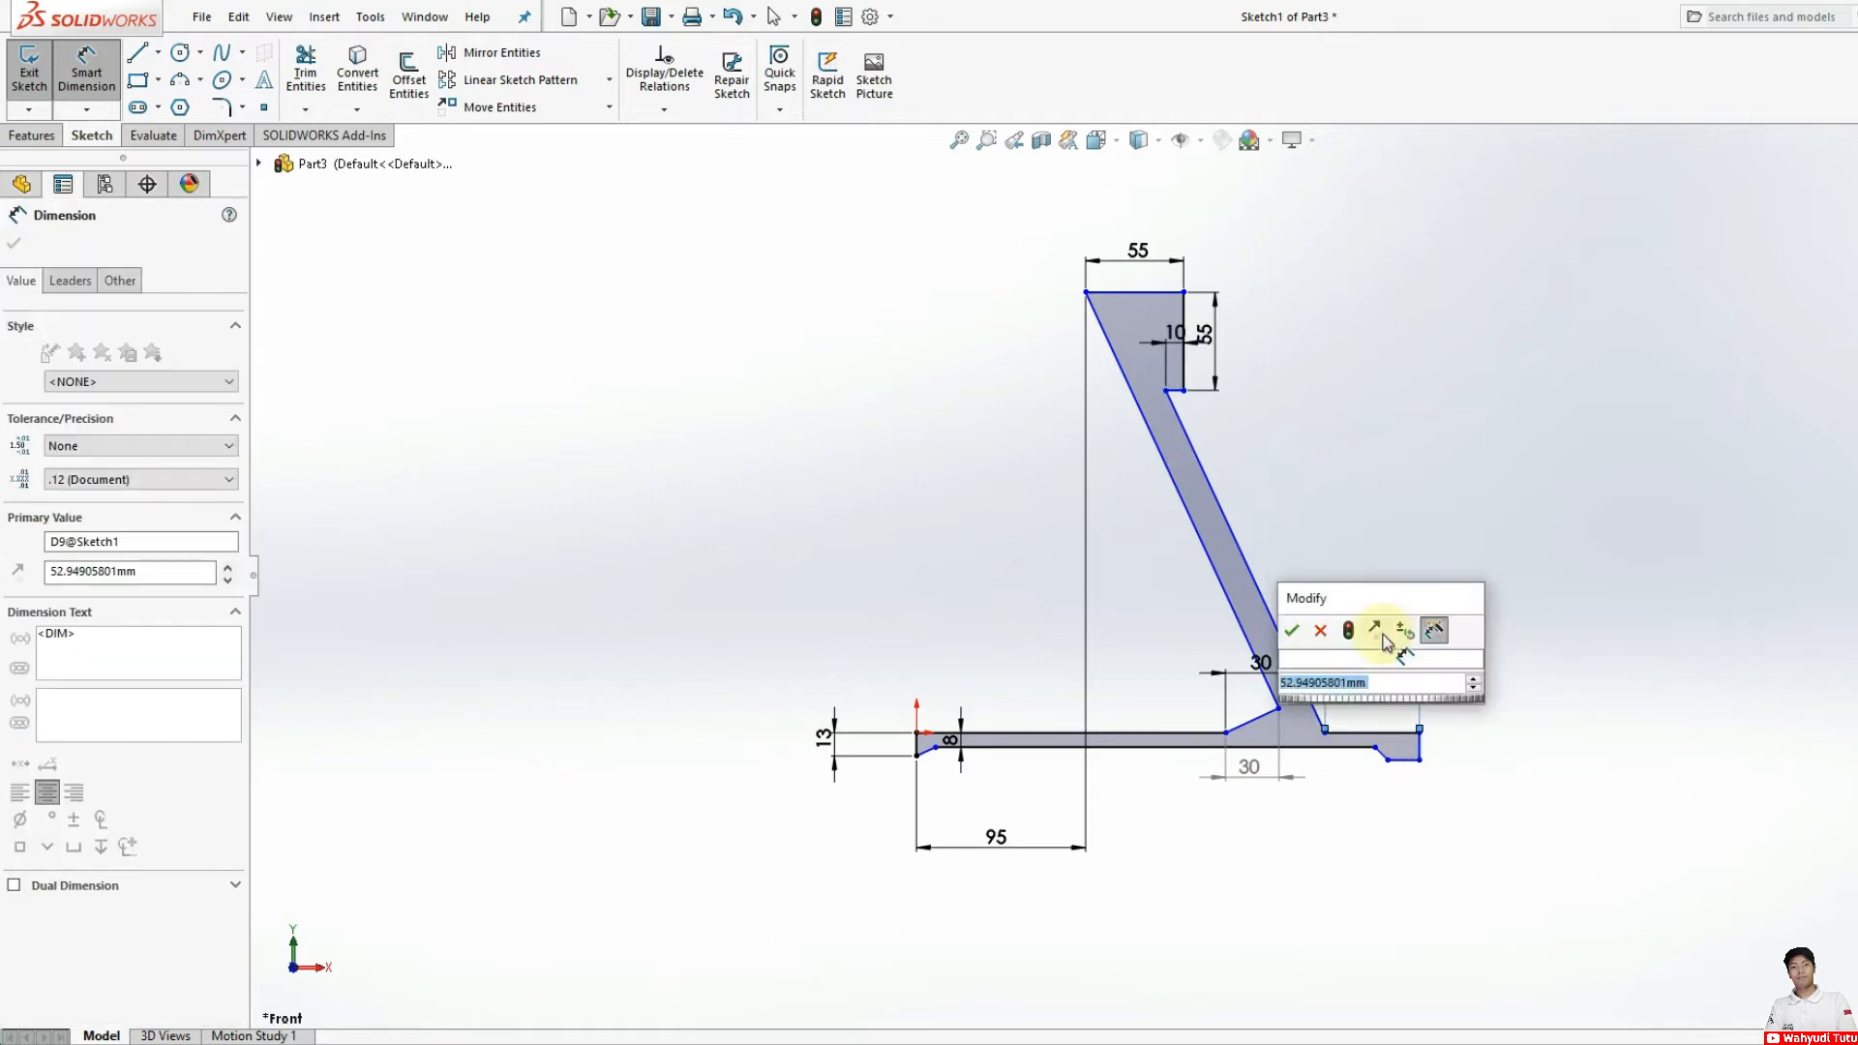
{"action": "type", "text": "60"}
{"action": "key", "text": "Return"}
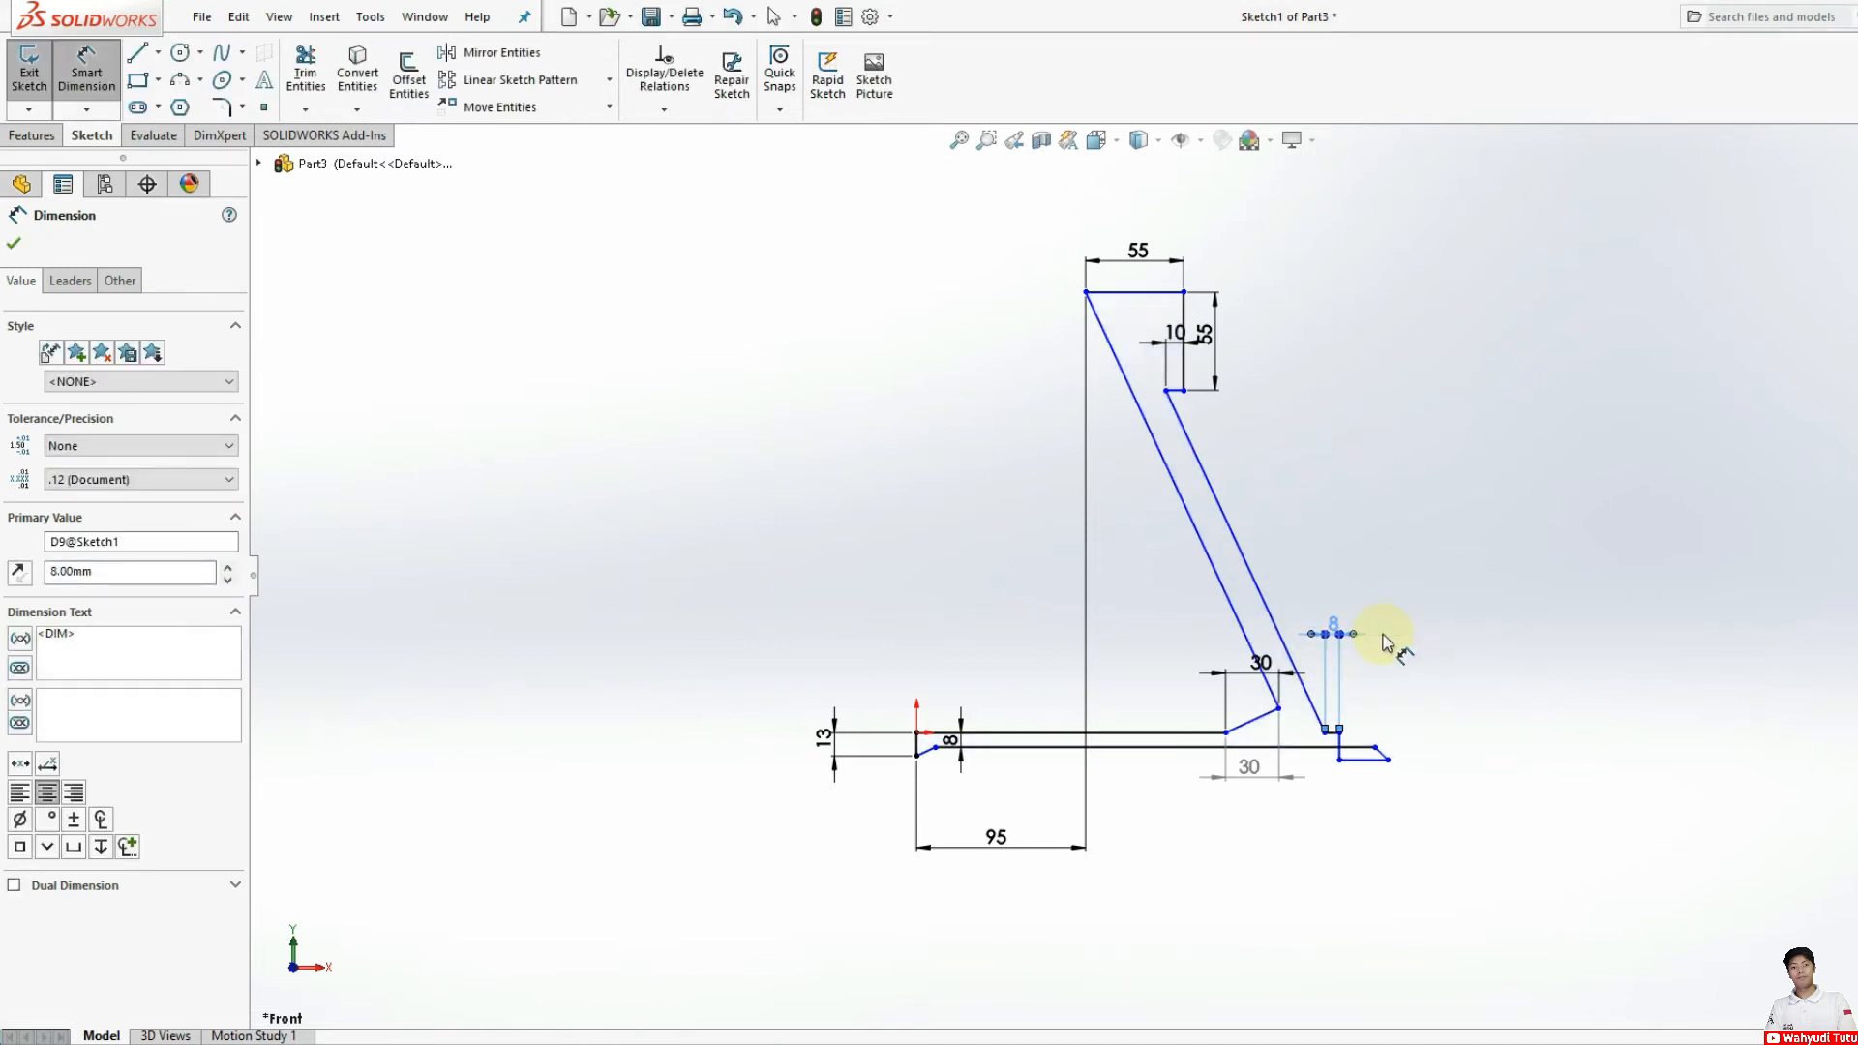
{"action": "key", "text": "Escape"}
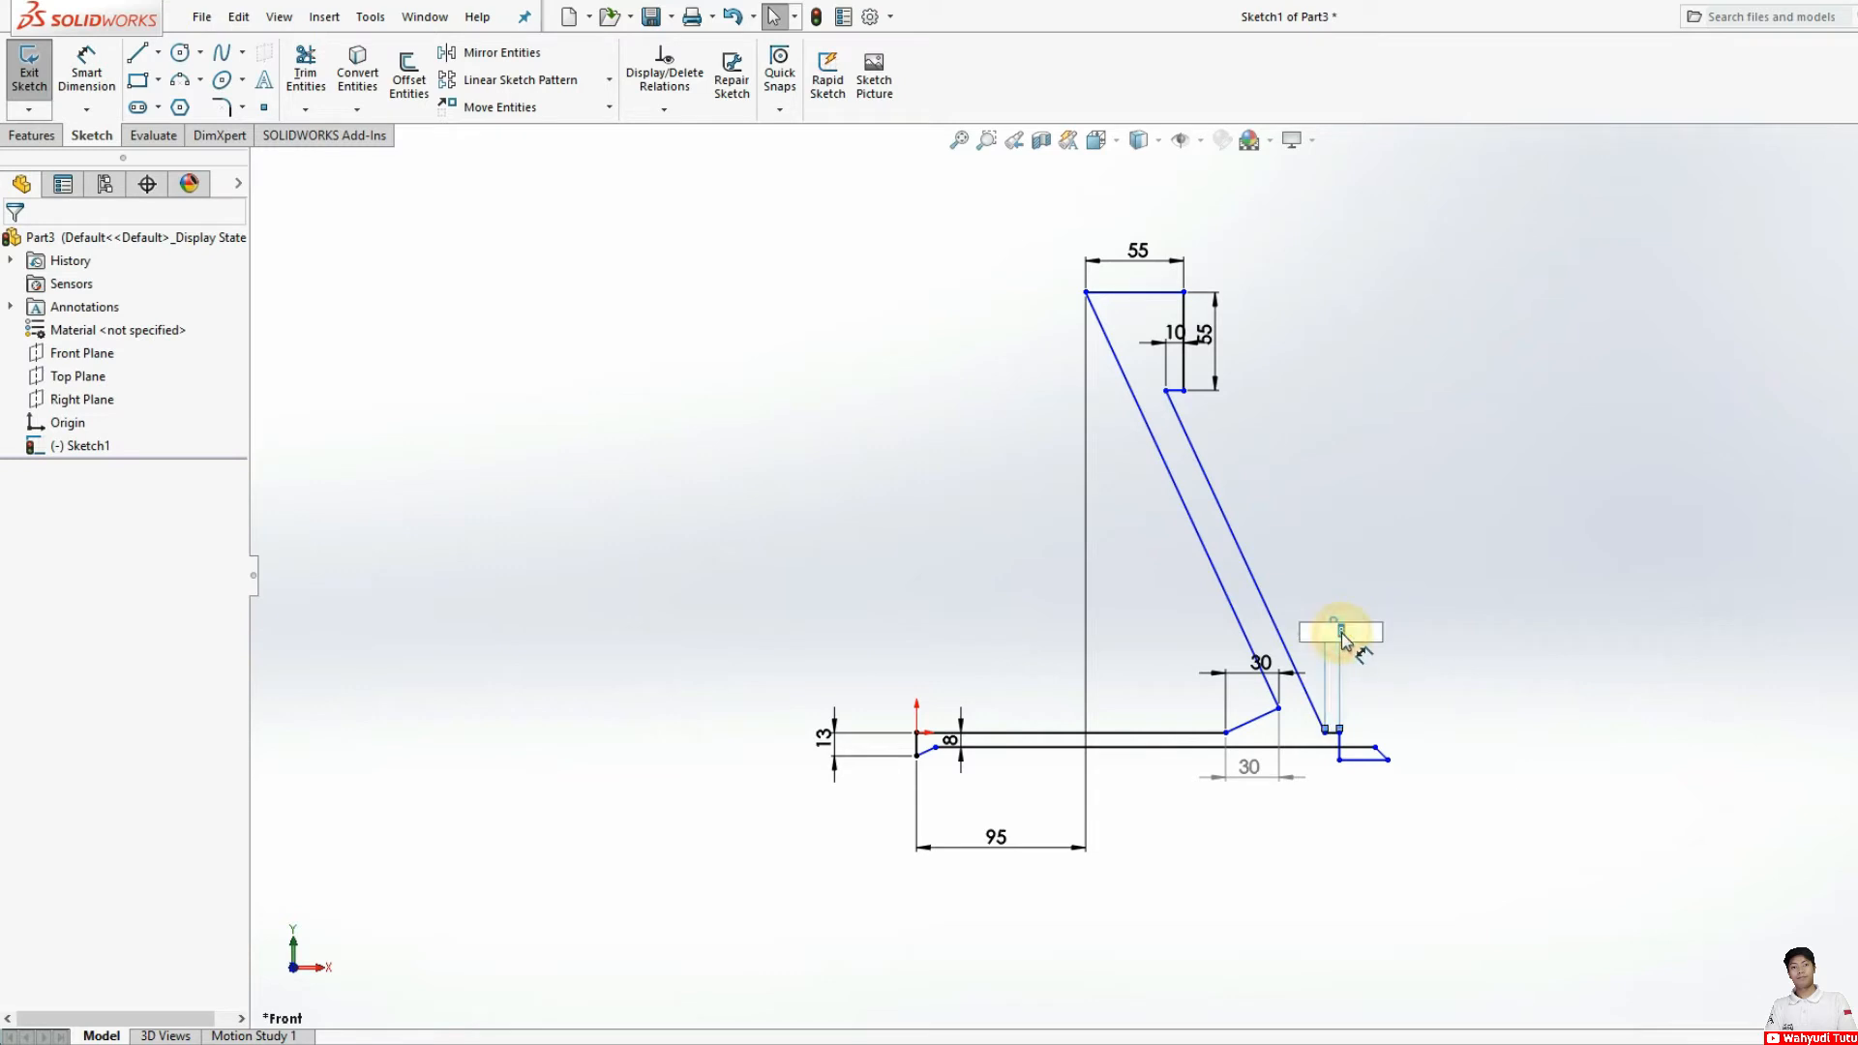
Step: Undo the 8 mm change and delete the dimension between the arm's outer base corner and the foot's upper outer corner
{"action": "left_click", "coordinate": [1335, 631]}
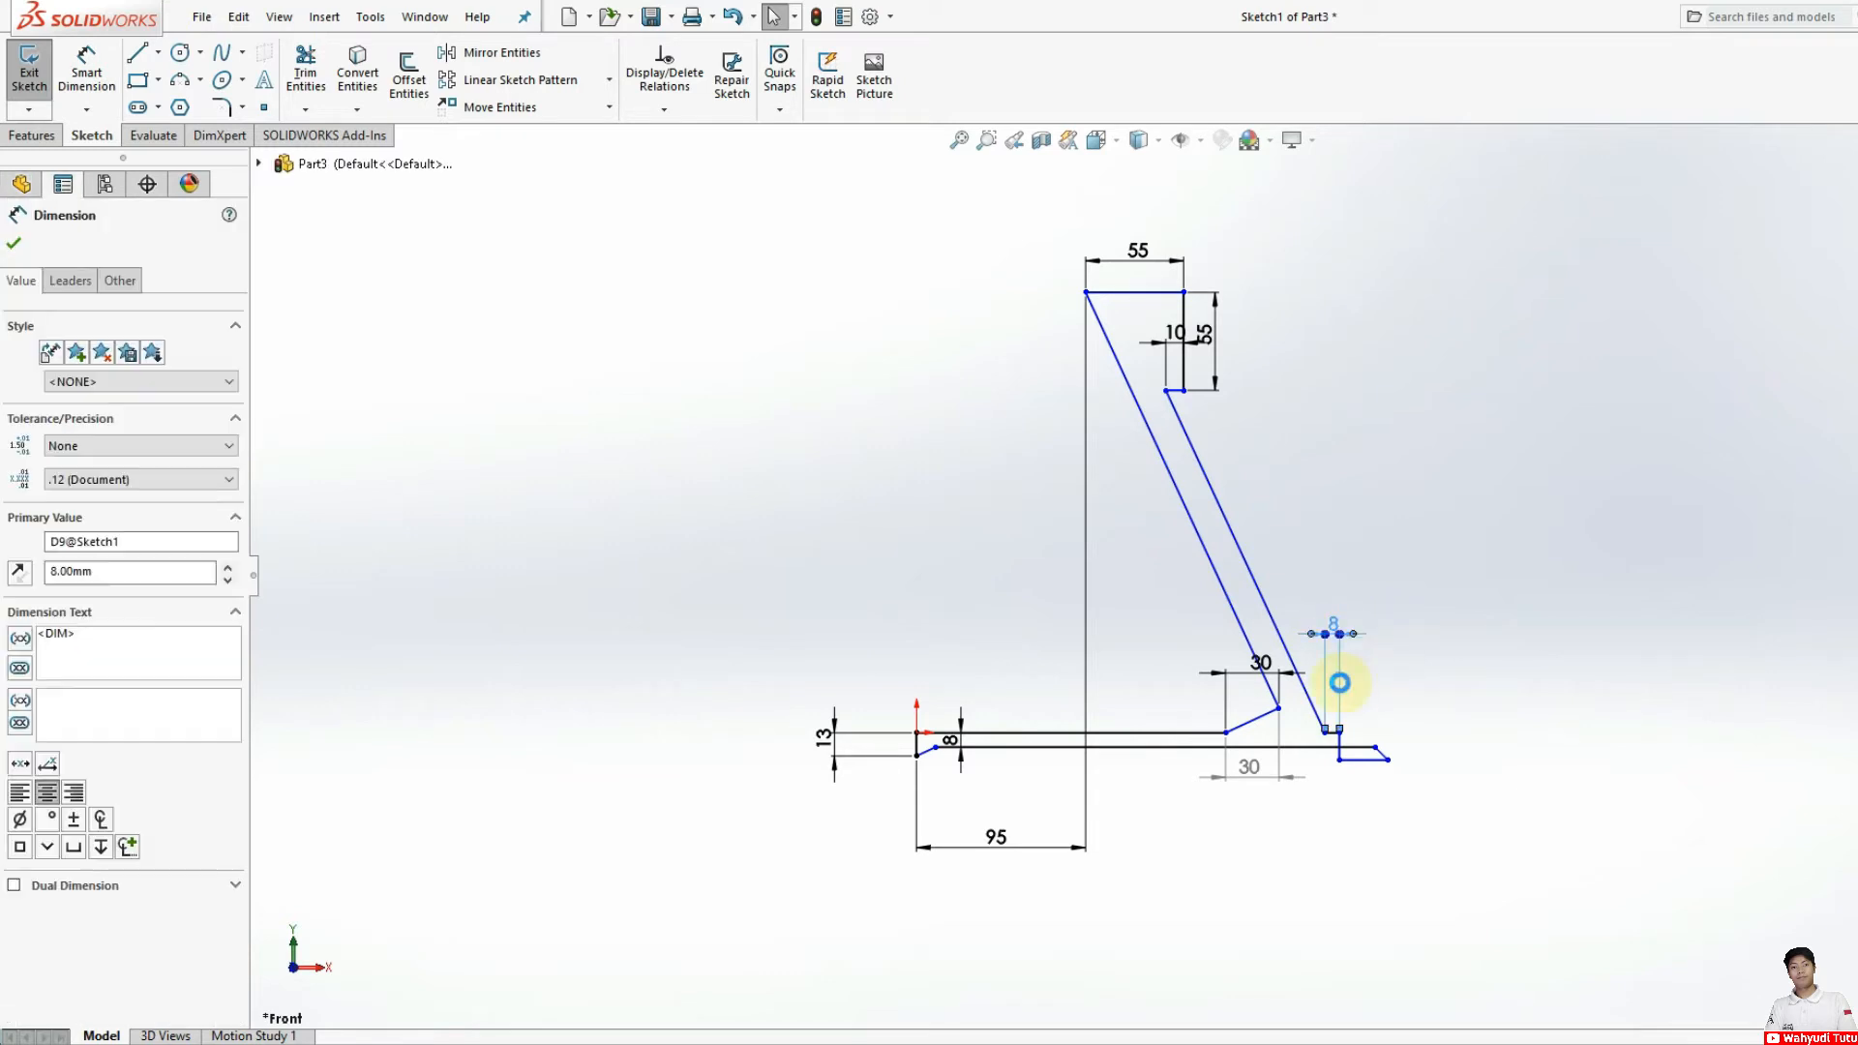
{"action": "key", "text": "Delete"}
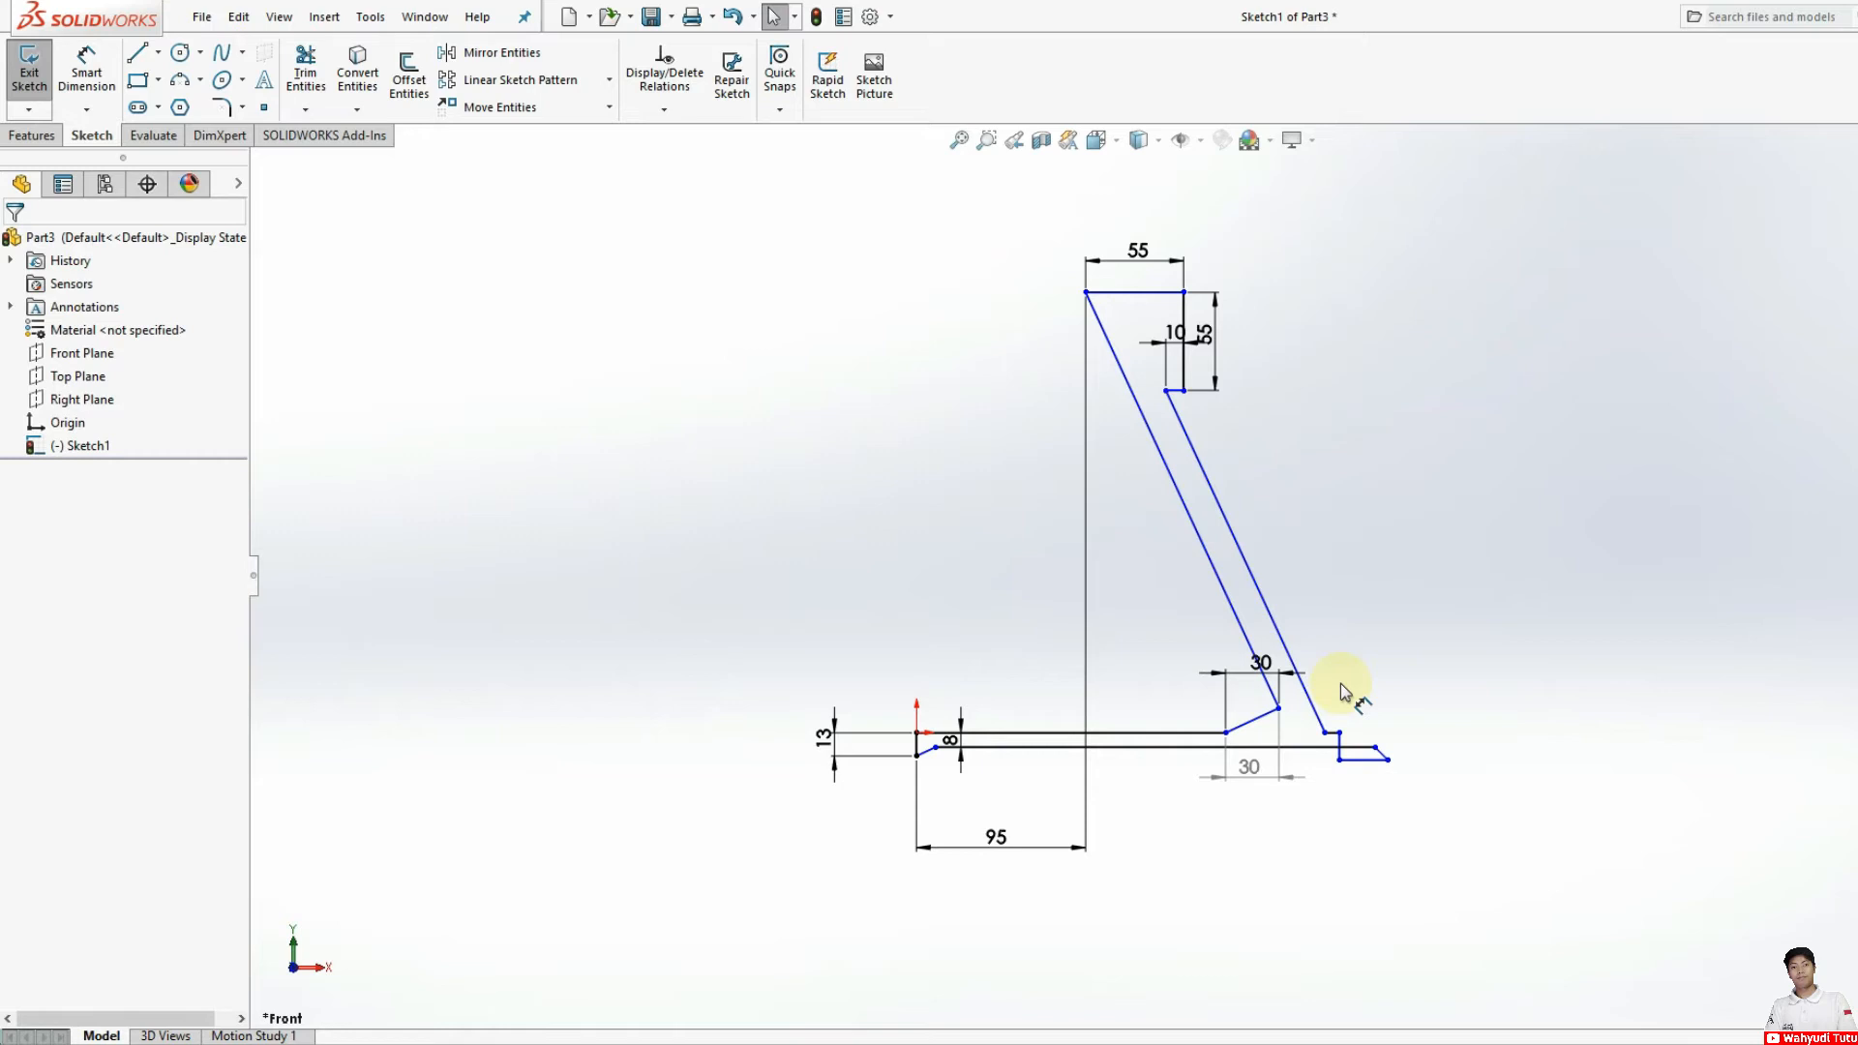
{"action": "key", "text": "ctrl+z"}
{"action": "key", "text": "ctrl+z"}
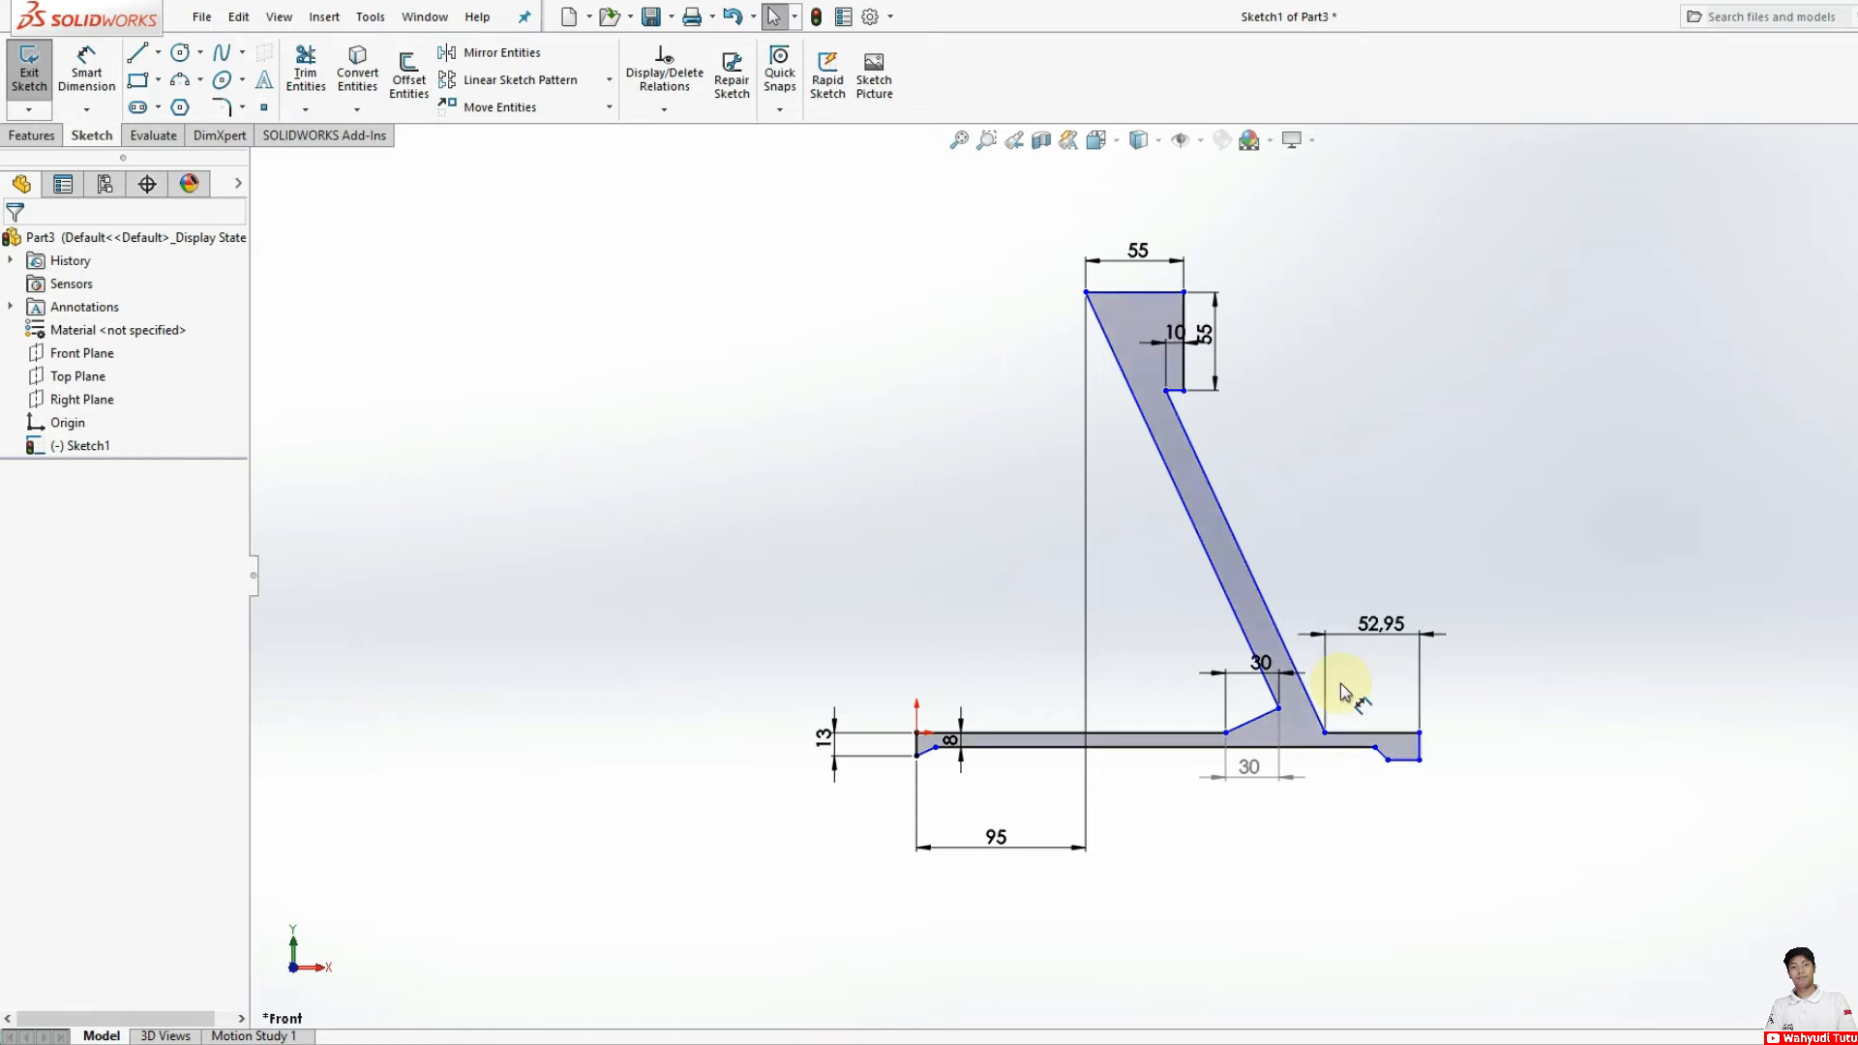
{"action": "left_click", "coordinate": [1340, 634]}
{"action": "key", "text": "Delete"}
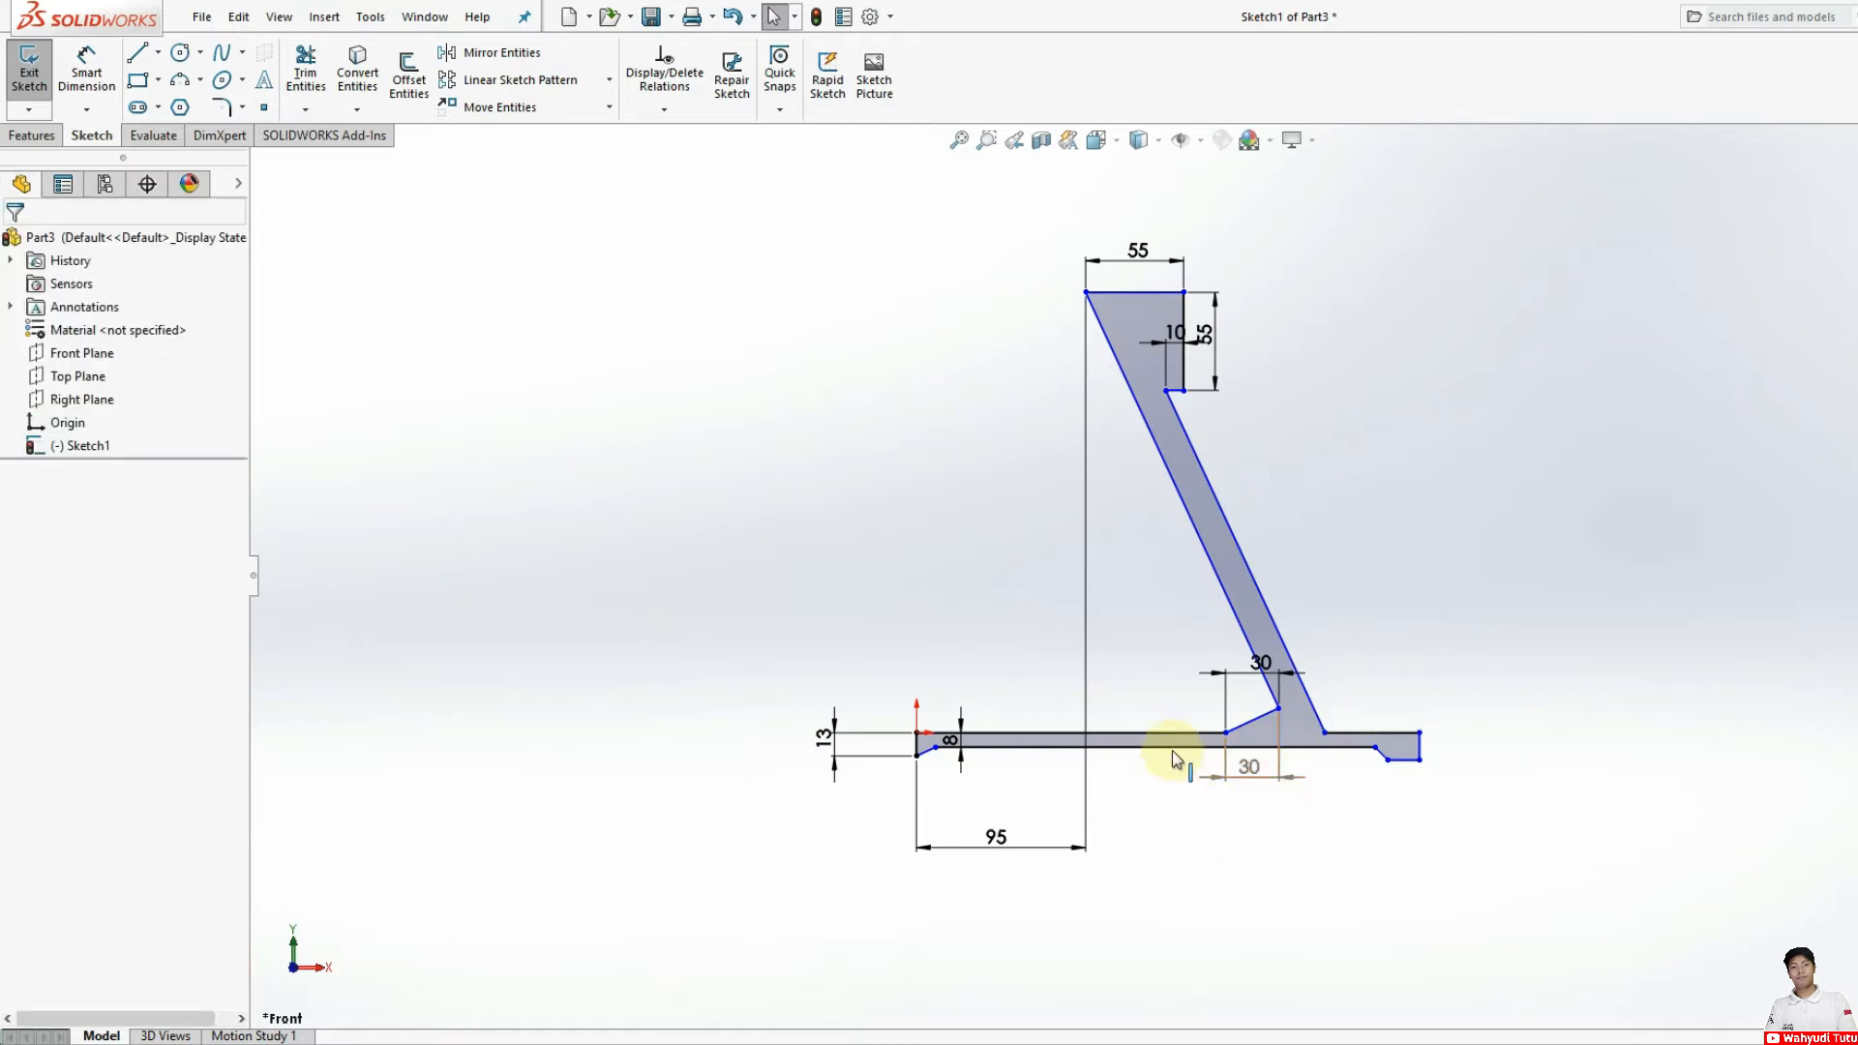
Step: Dimension the lower horizontal line between the inner ends of the two foot slopes as 170 mm
{"action": "scroll", "coordinate": [1192, 761], "scroll_direction": "down", "scroll_amount": 2}
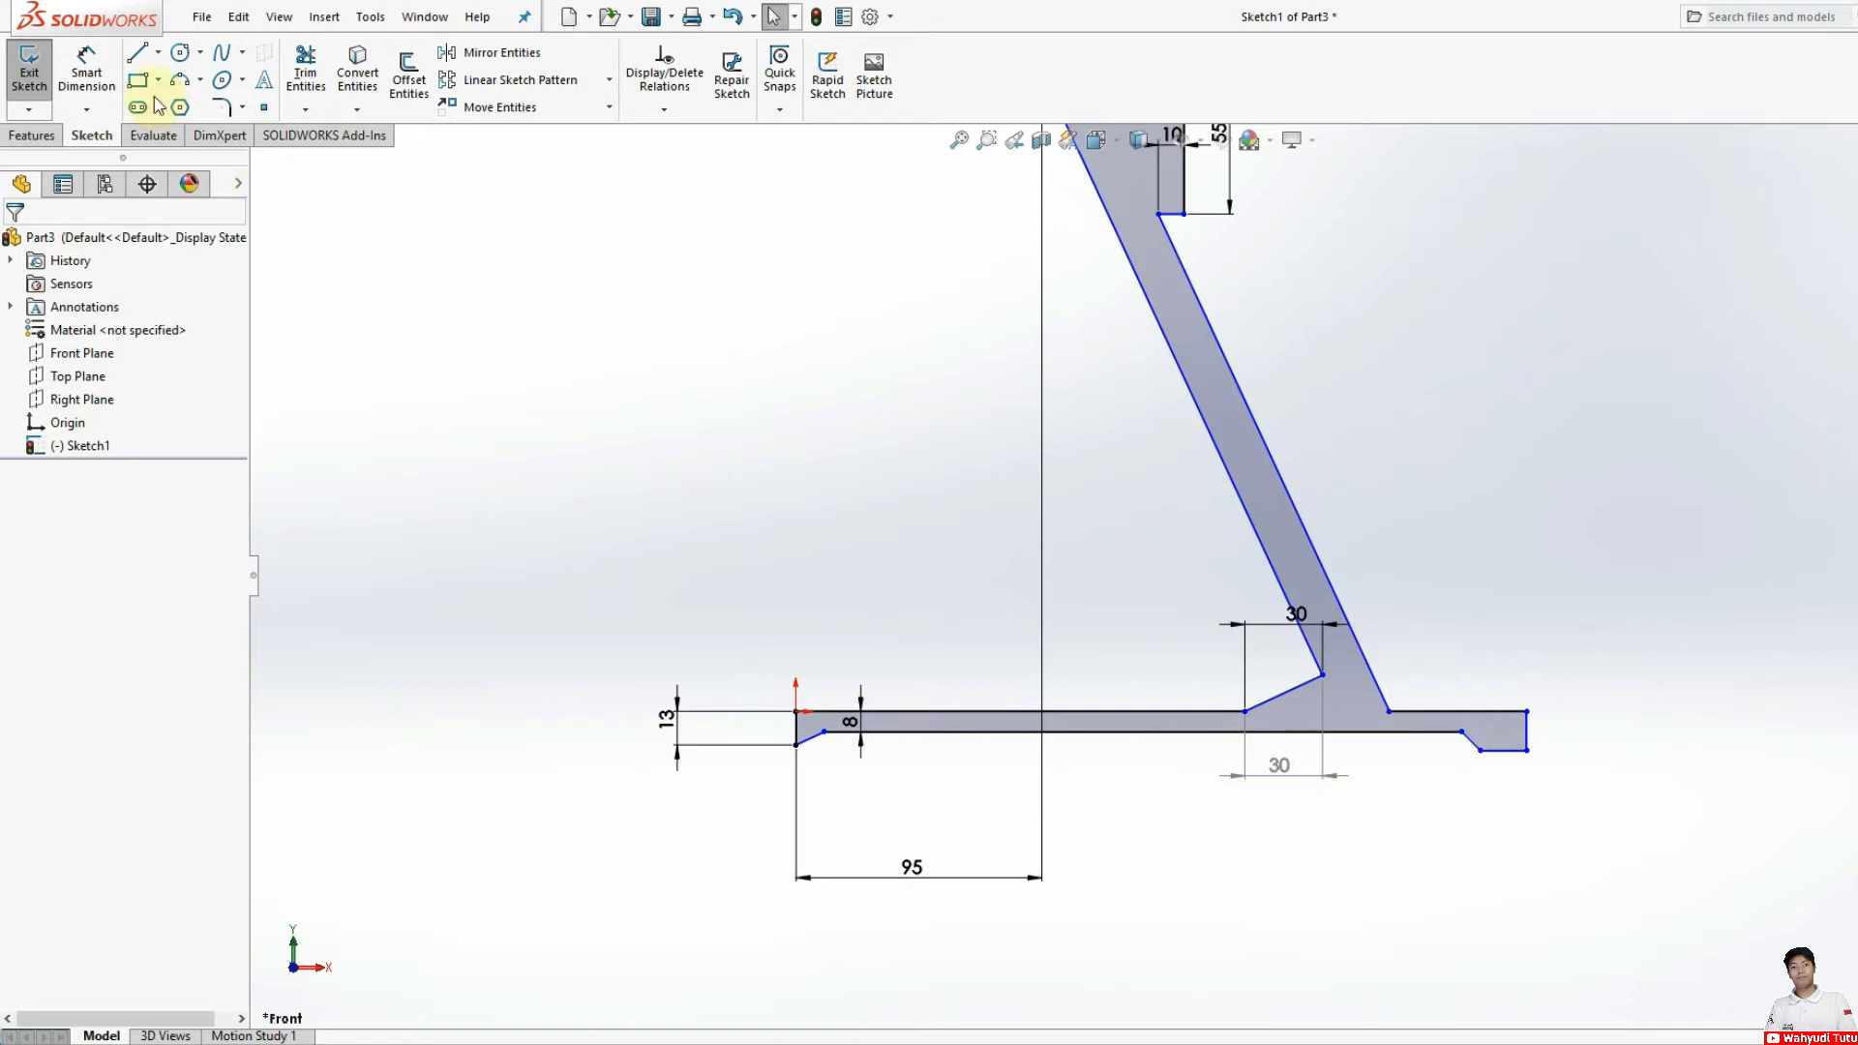
{"action": "left_click", "coordinate": [86, 69]}
{"action": "left_click", "coordinate": [1461, 732]}
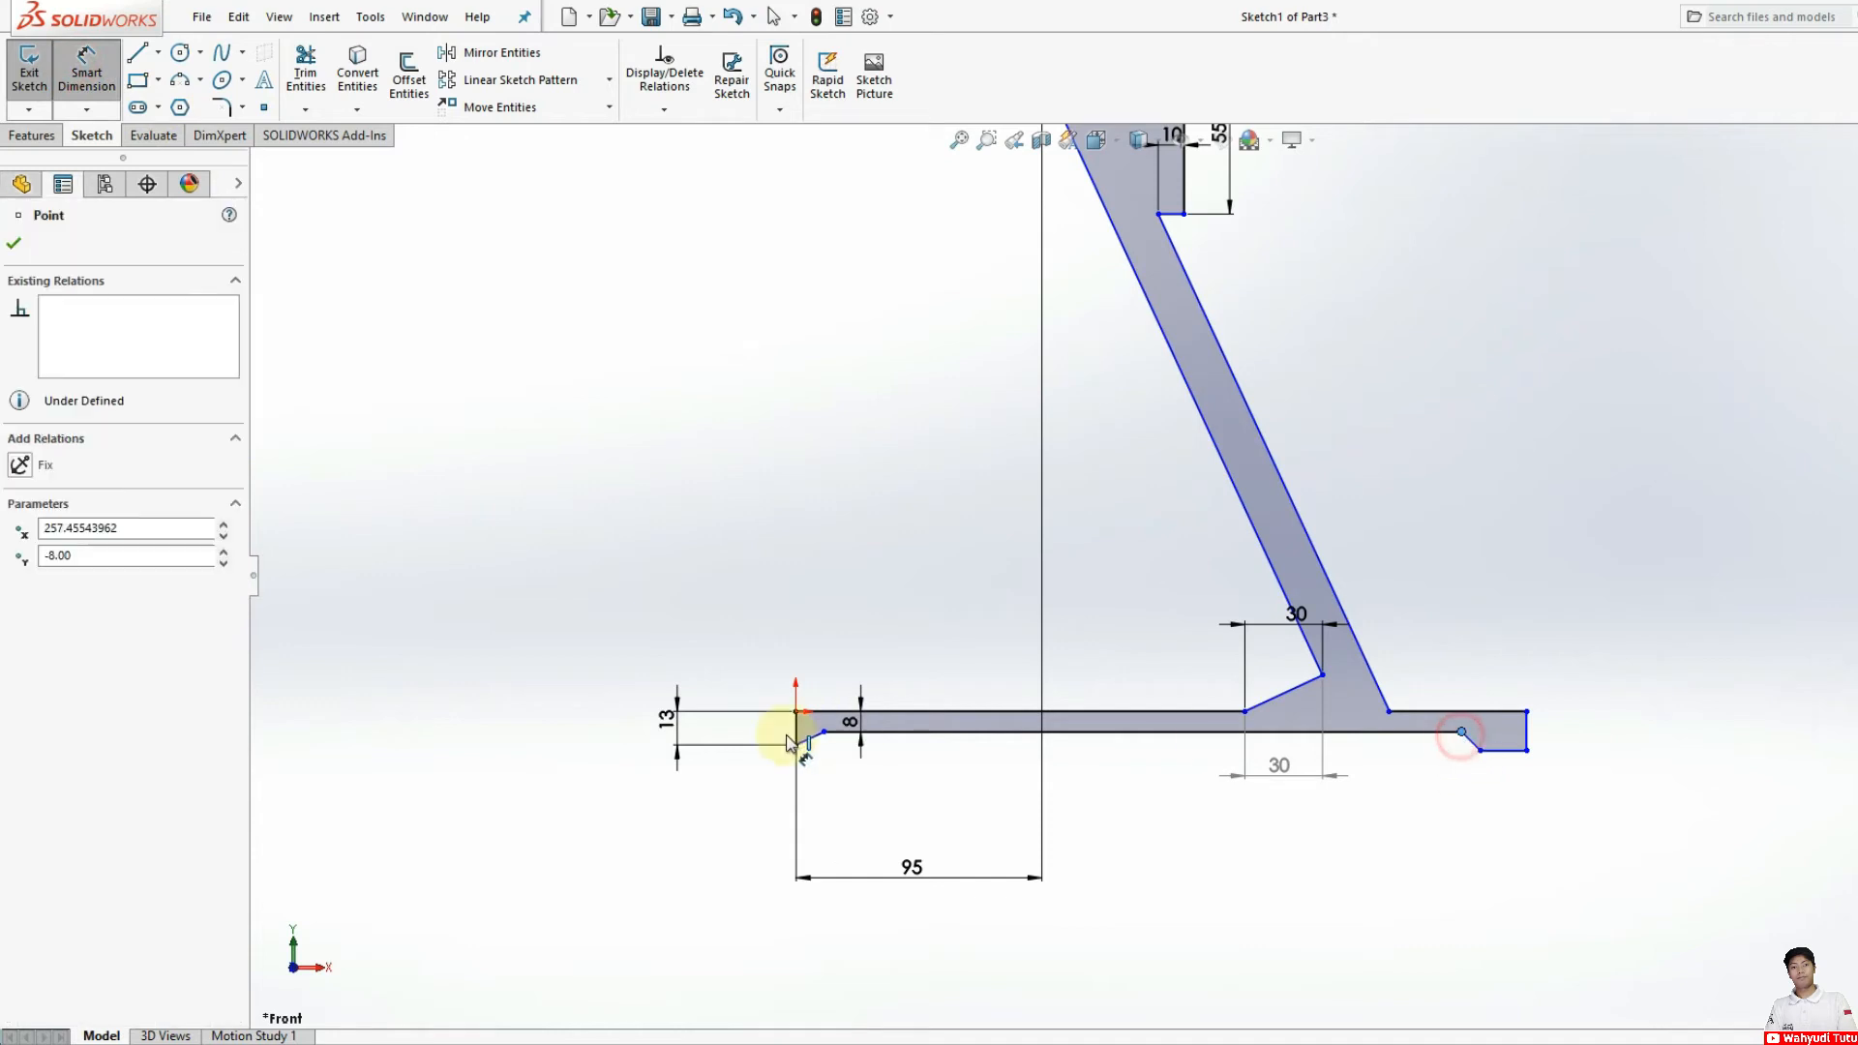
{"action": "left_click", "coordinate": [824, 732]}
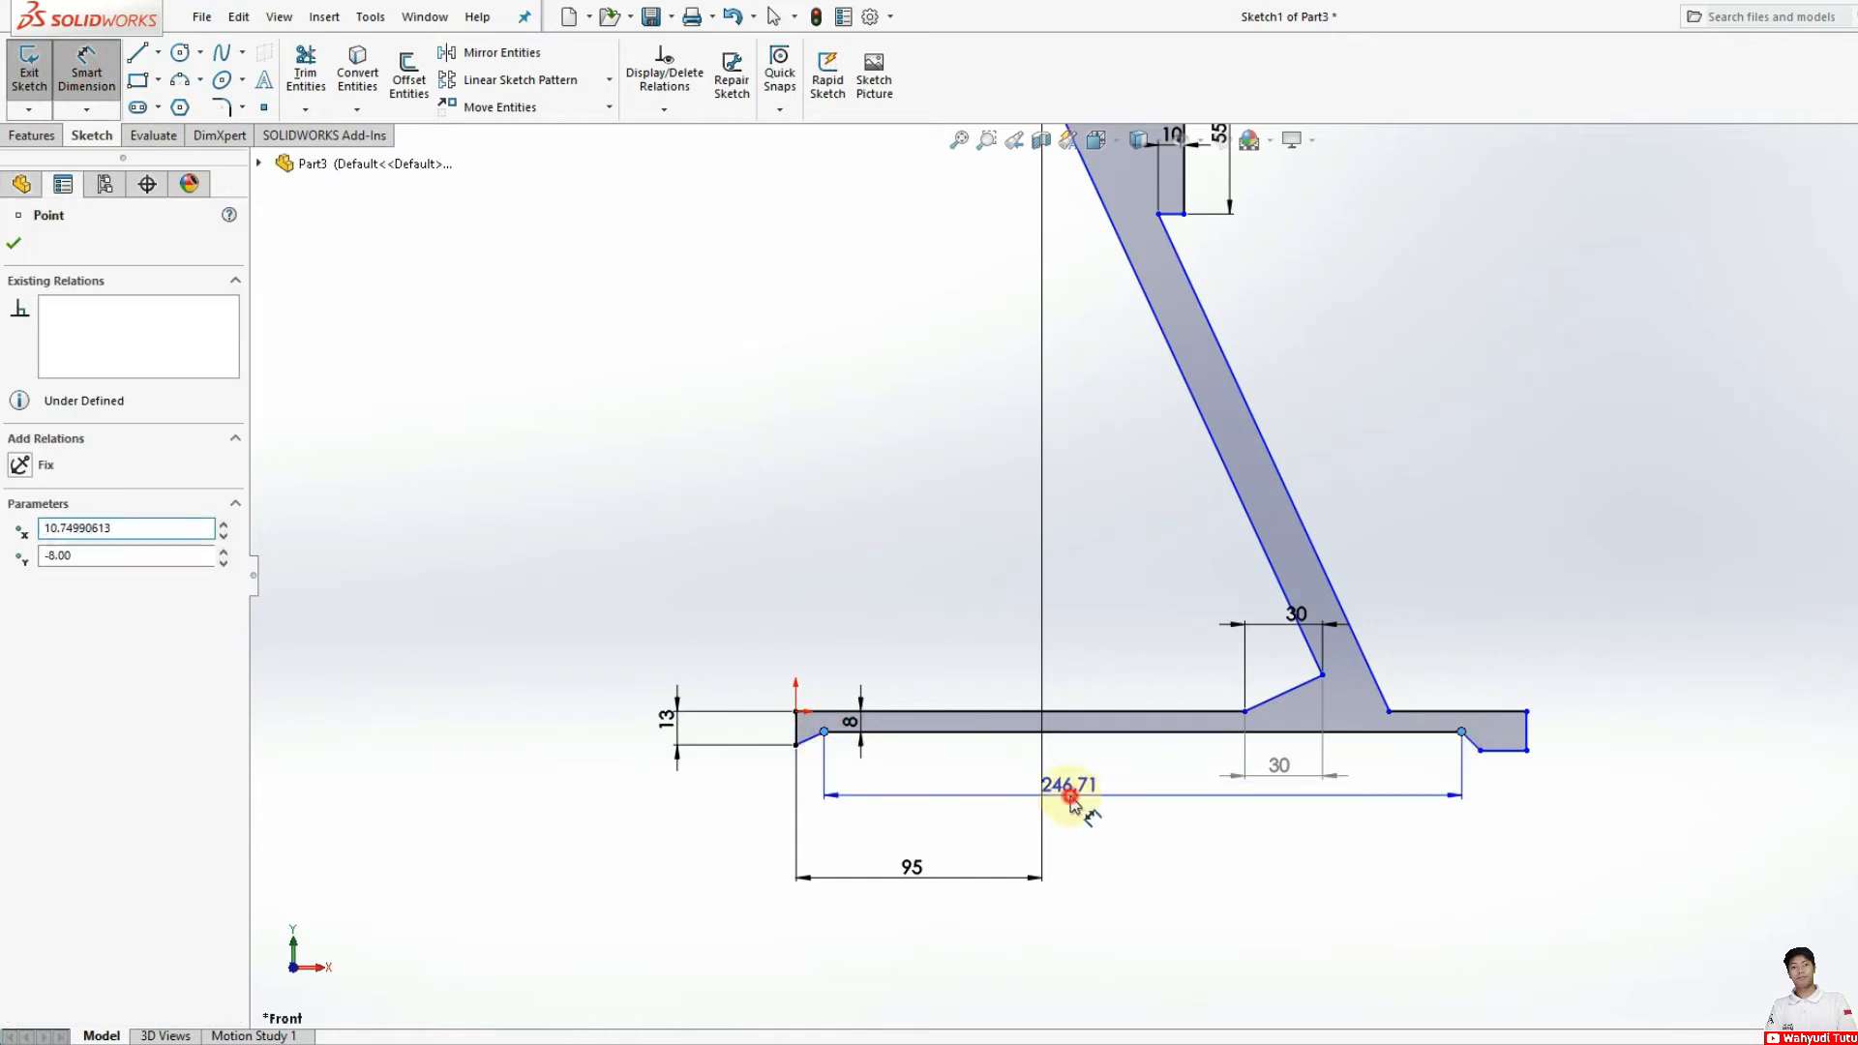
{"action": "left_click", "coordinate": [1071, 802]}
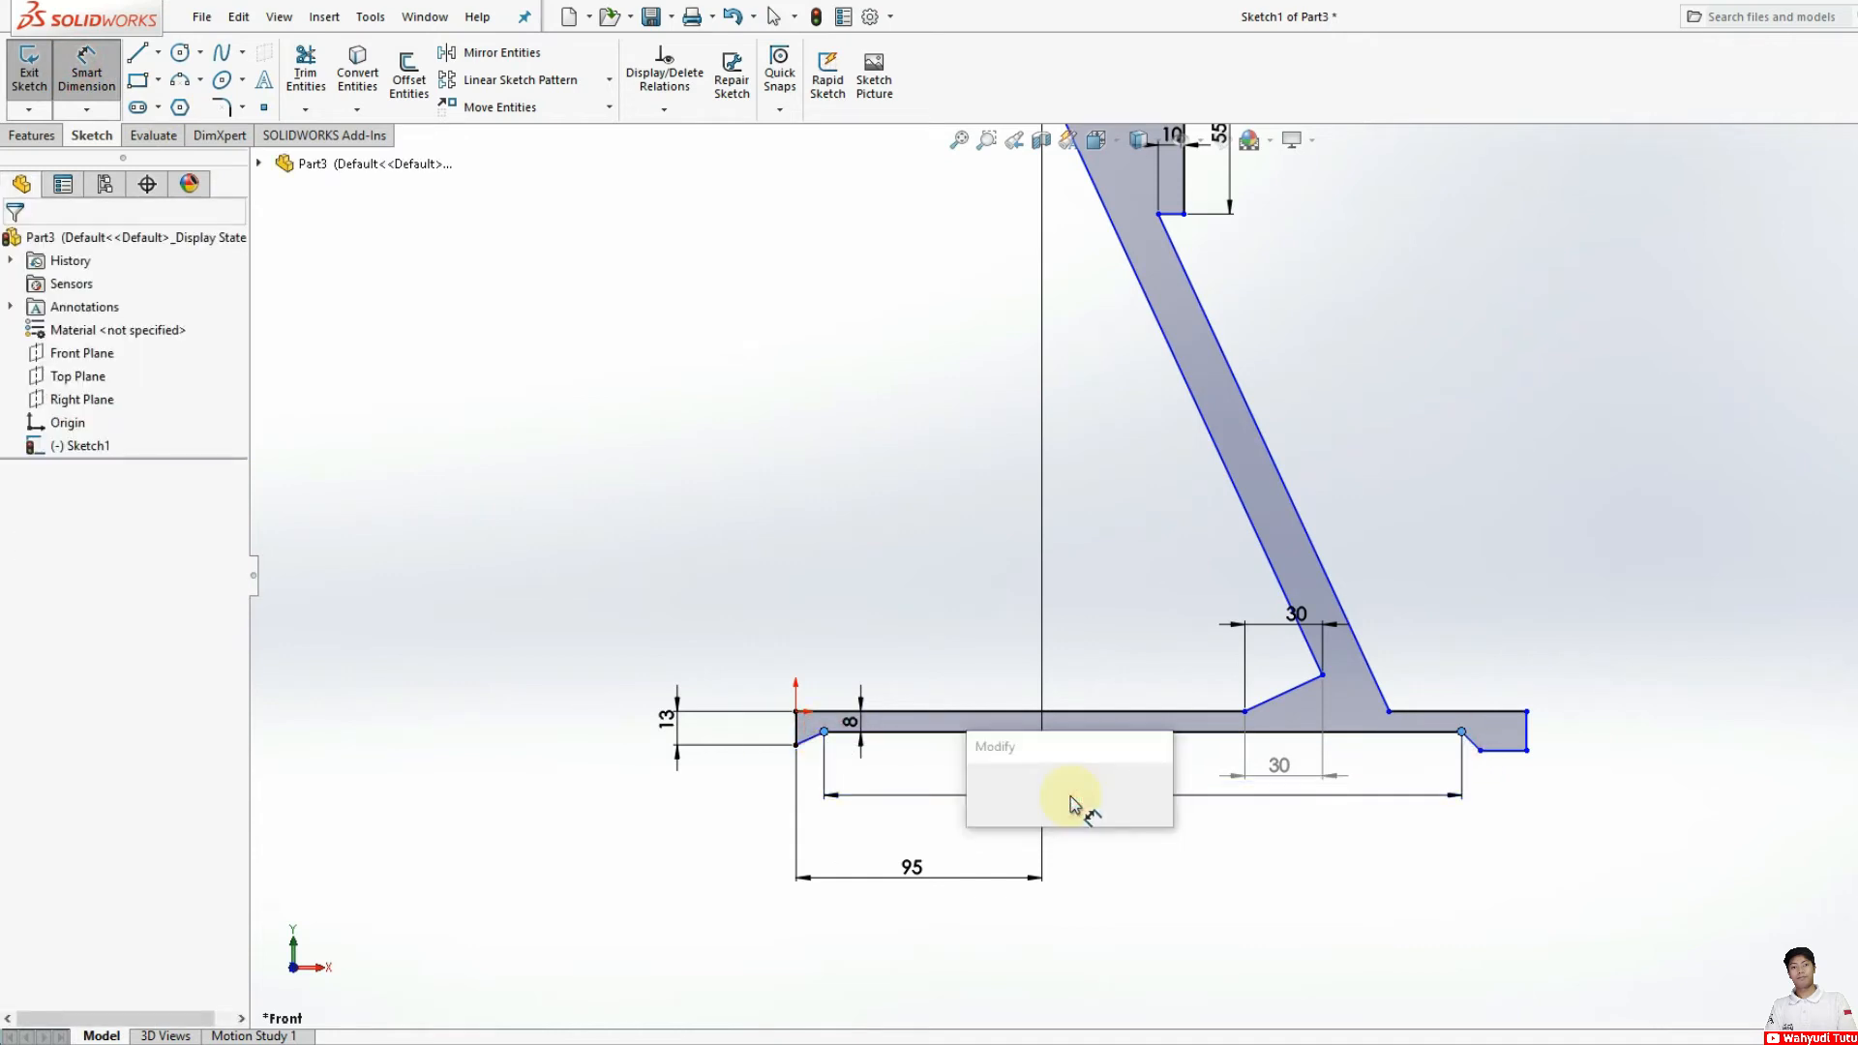
{"action": "type", "text": "170"}
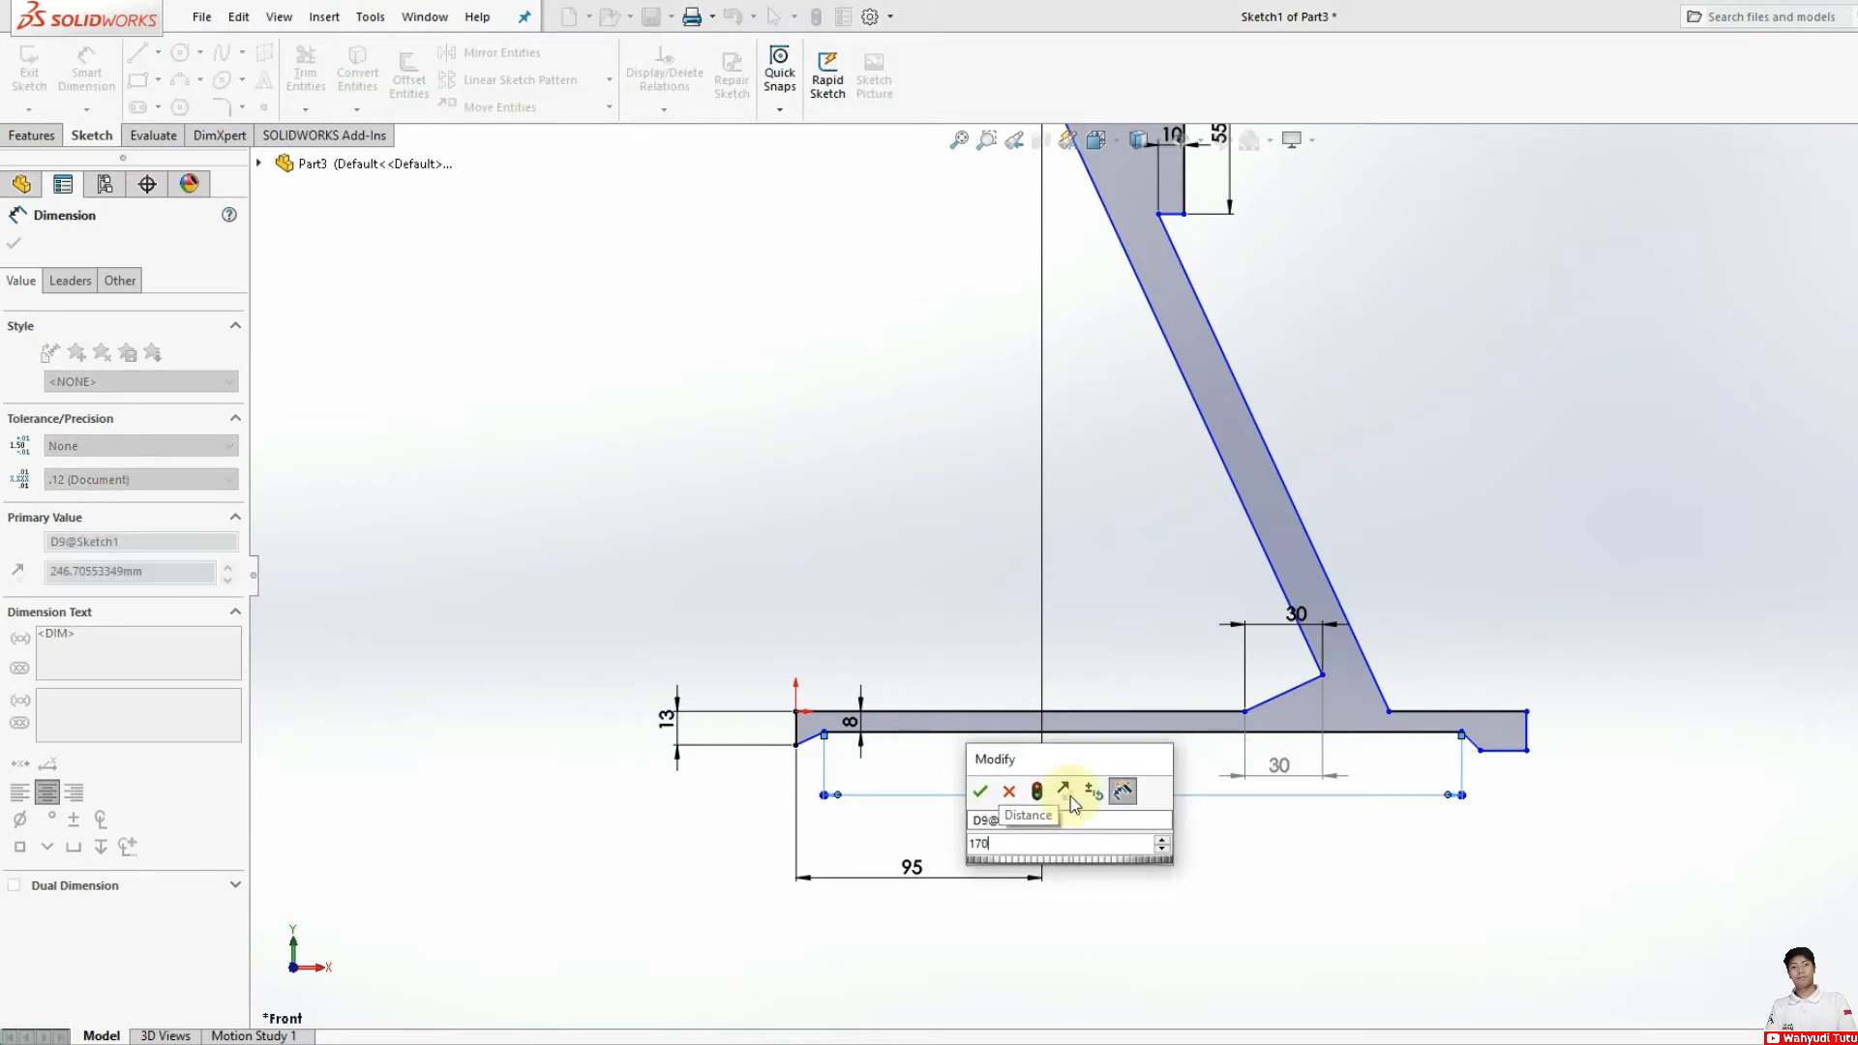
{"action": "key", "text": "Escape"}
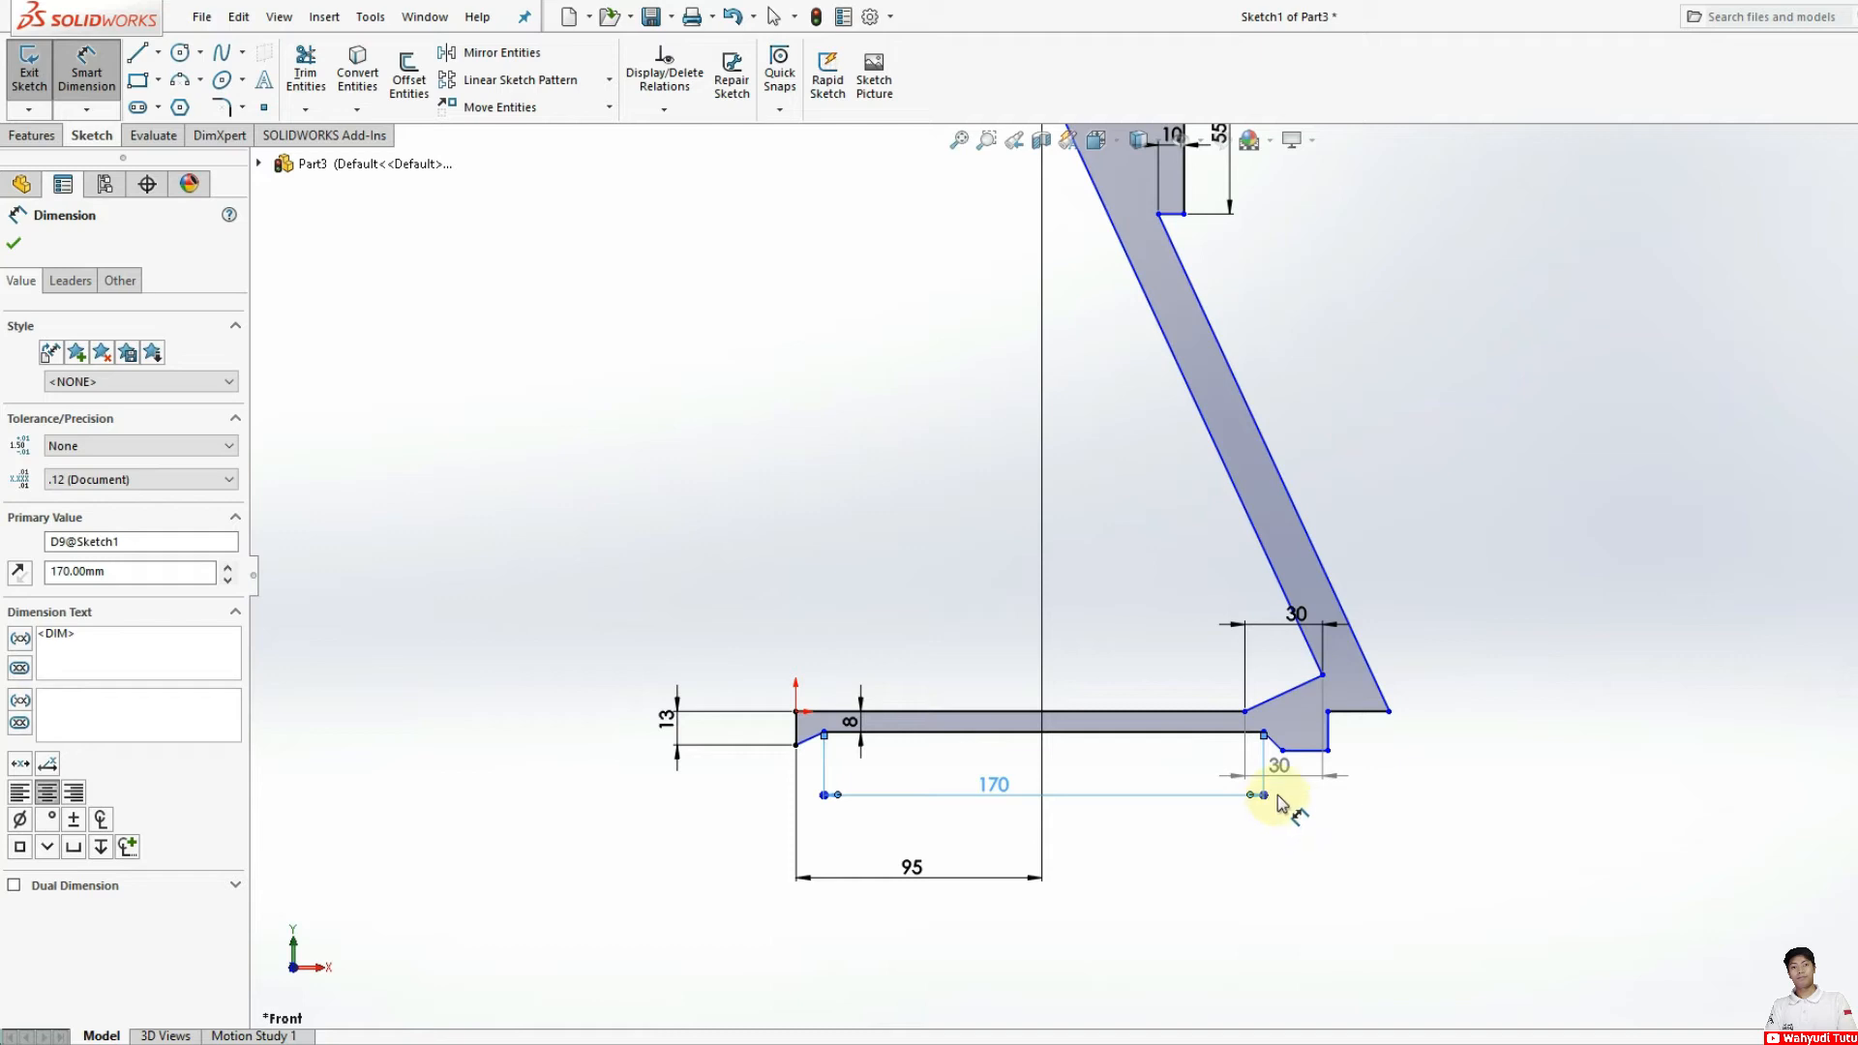
Step: Dimension the horizontal distance from the origin corner to the lower end of the short sloped segment as 100 mm
{"action": "key", "text": "f"}
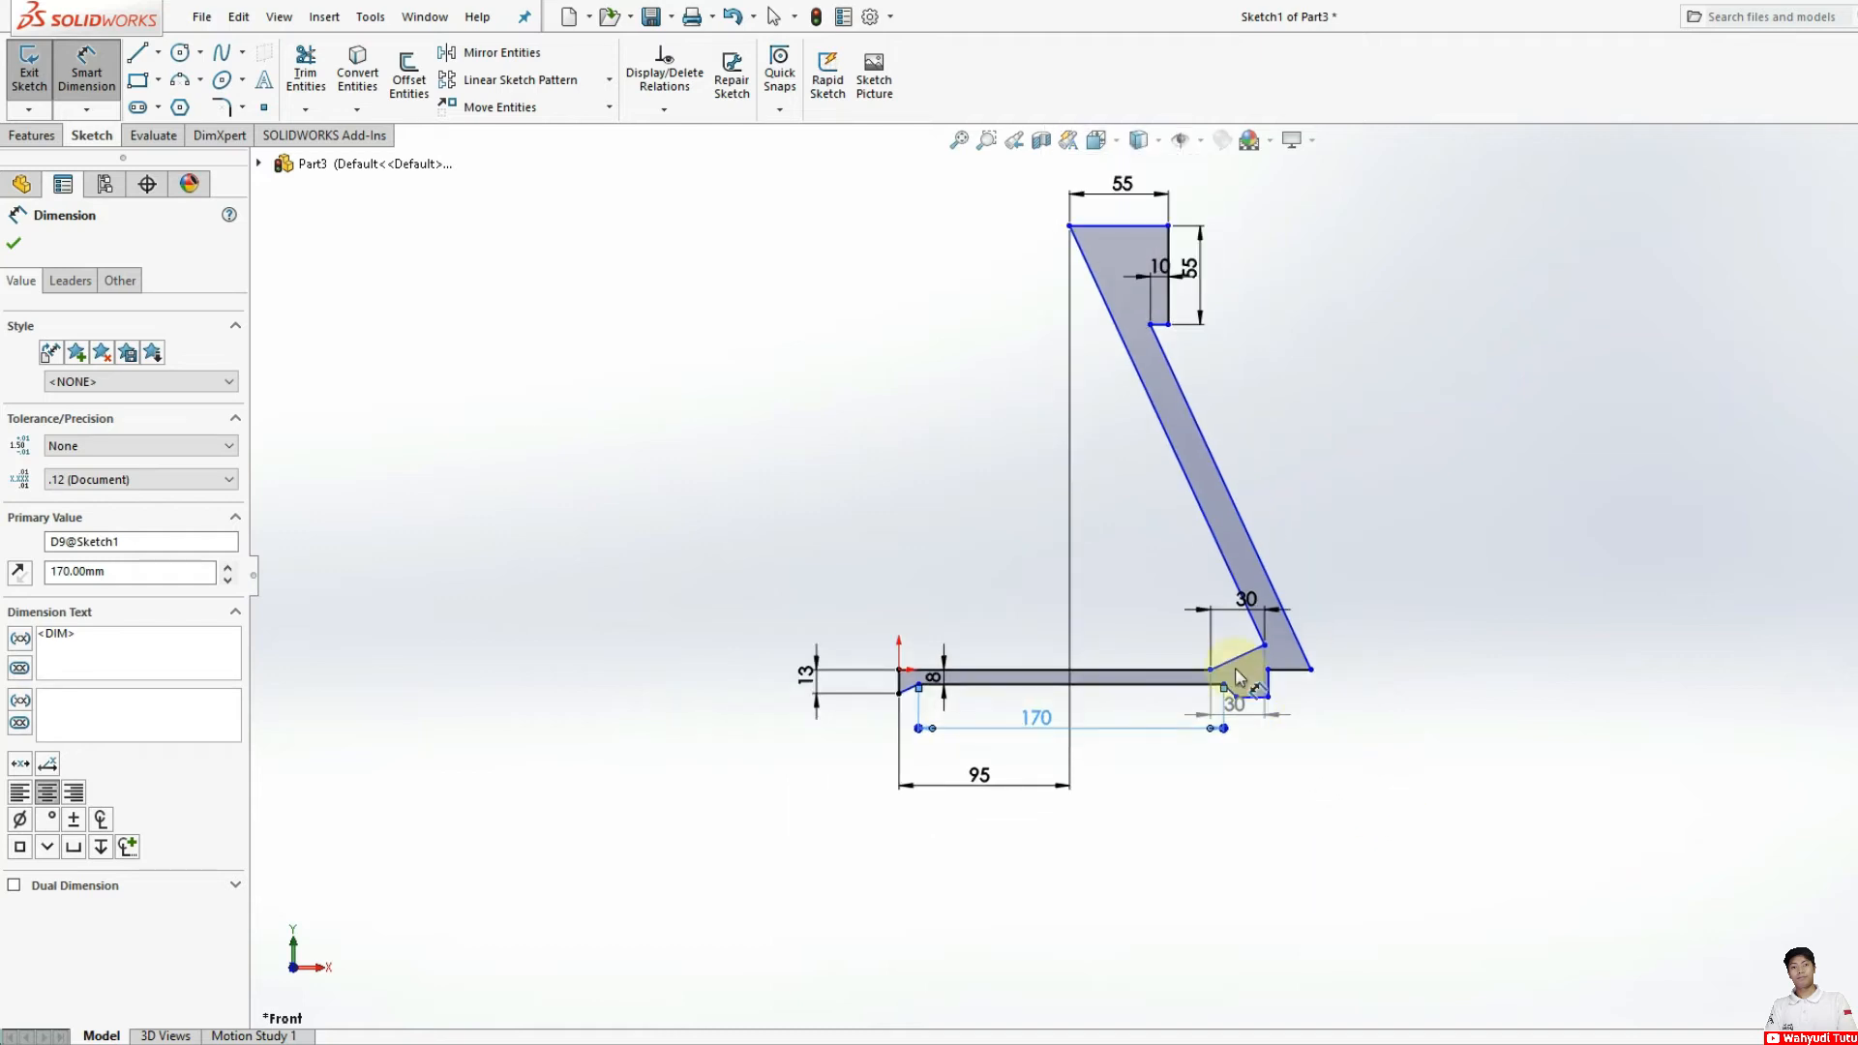
{"action": "scroll", "coordinate": [1239, 678], "scroll_direction": "down", "scroll_amount": 3}
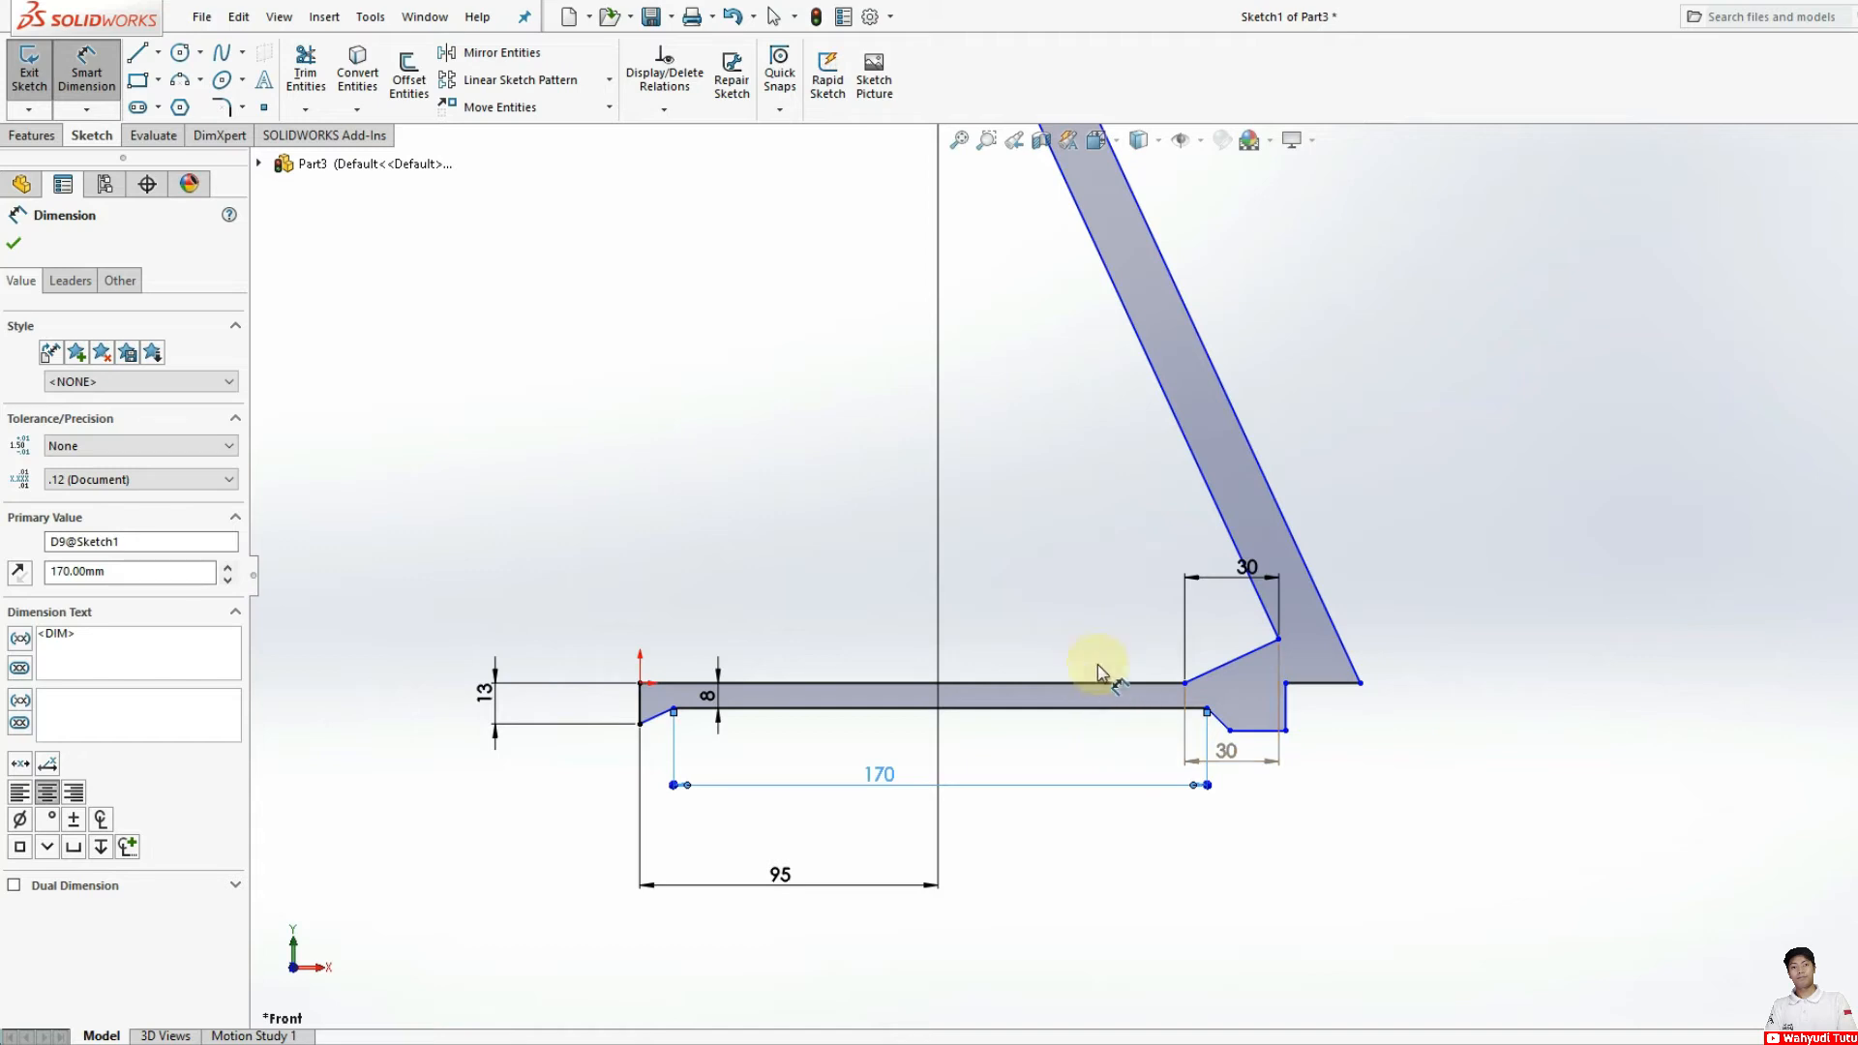
{"action": "left_click", "coordinate": [643, 689]}
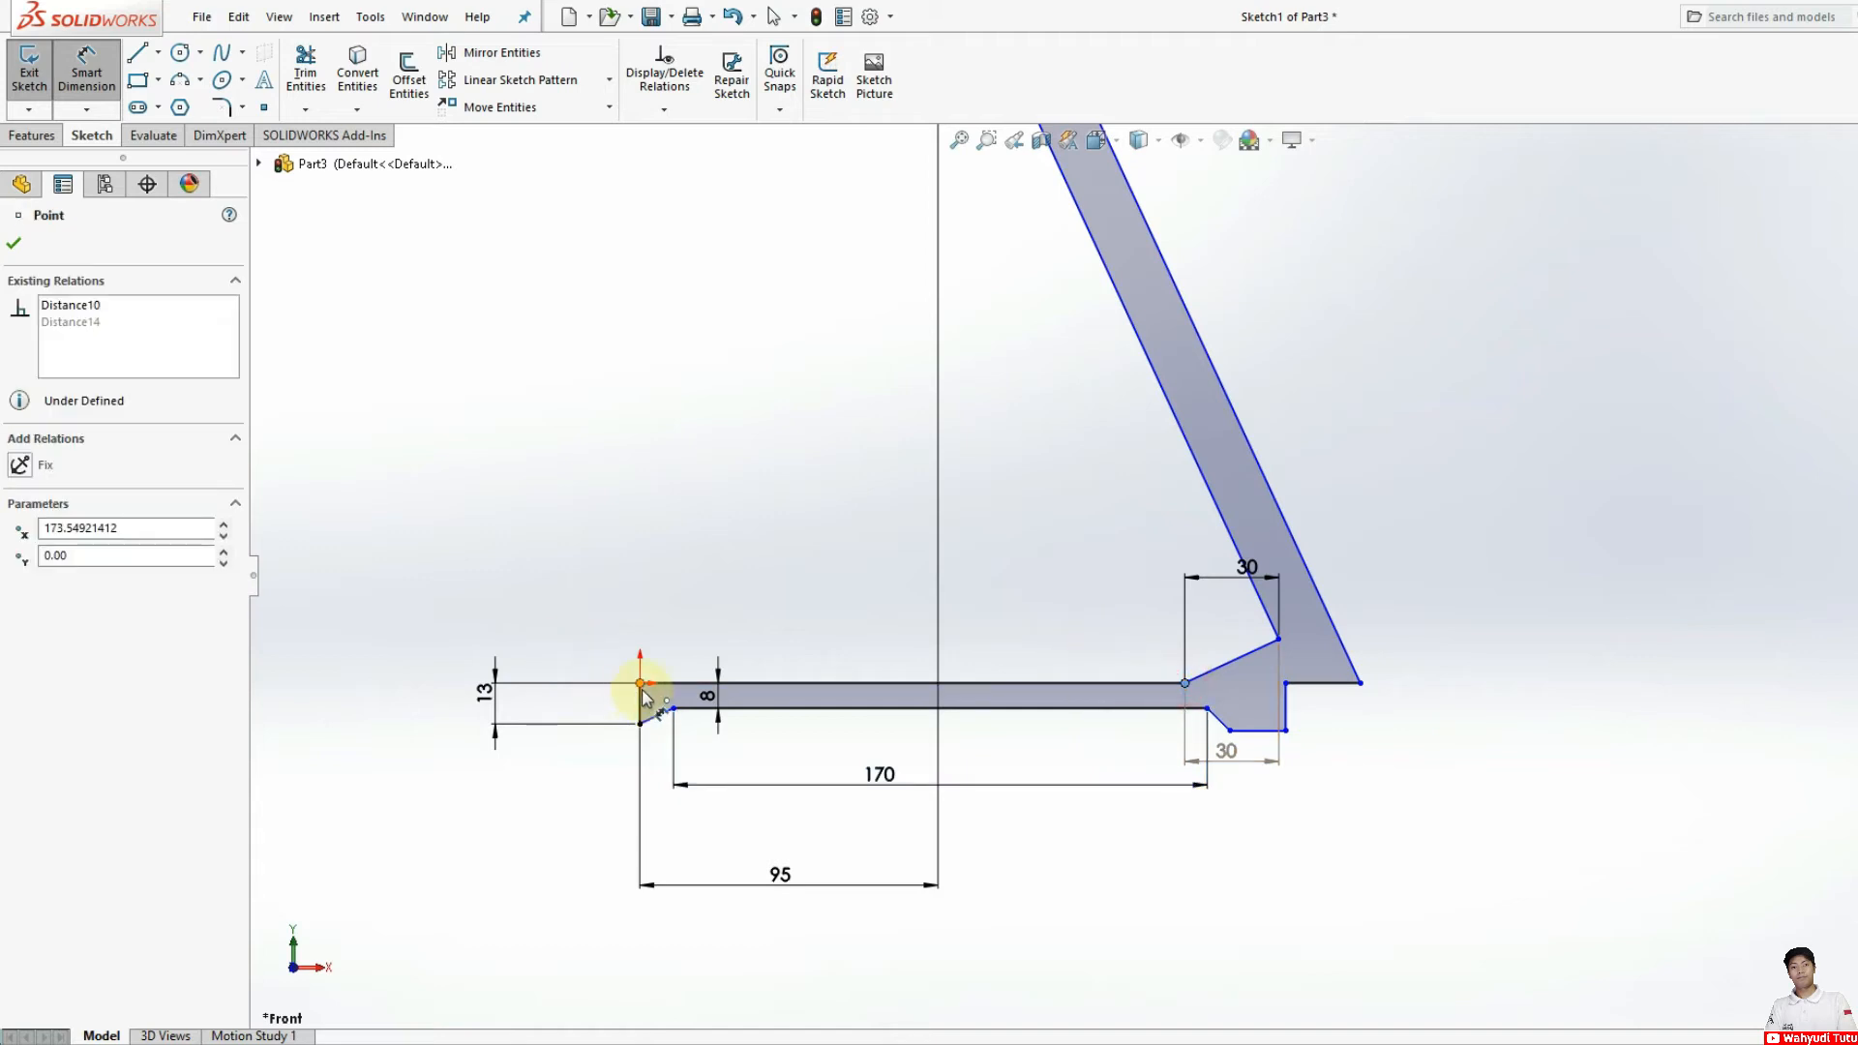
{"action": "left_click", "coordinate": [811, 644]}
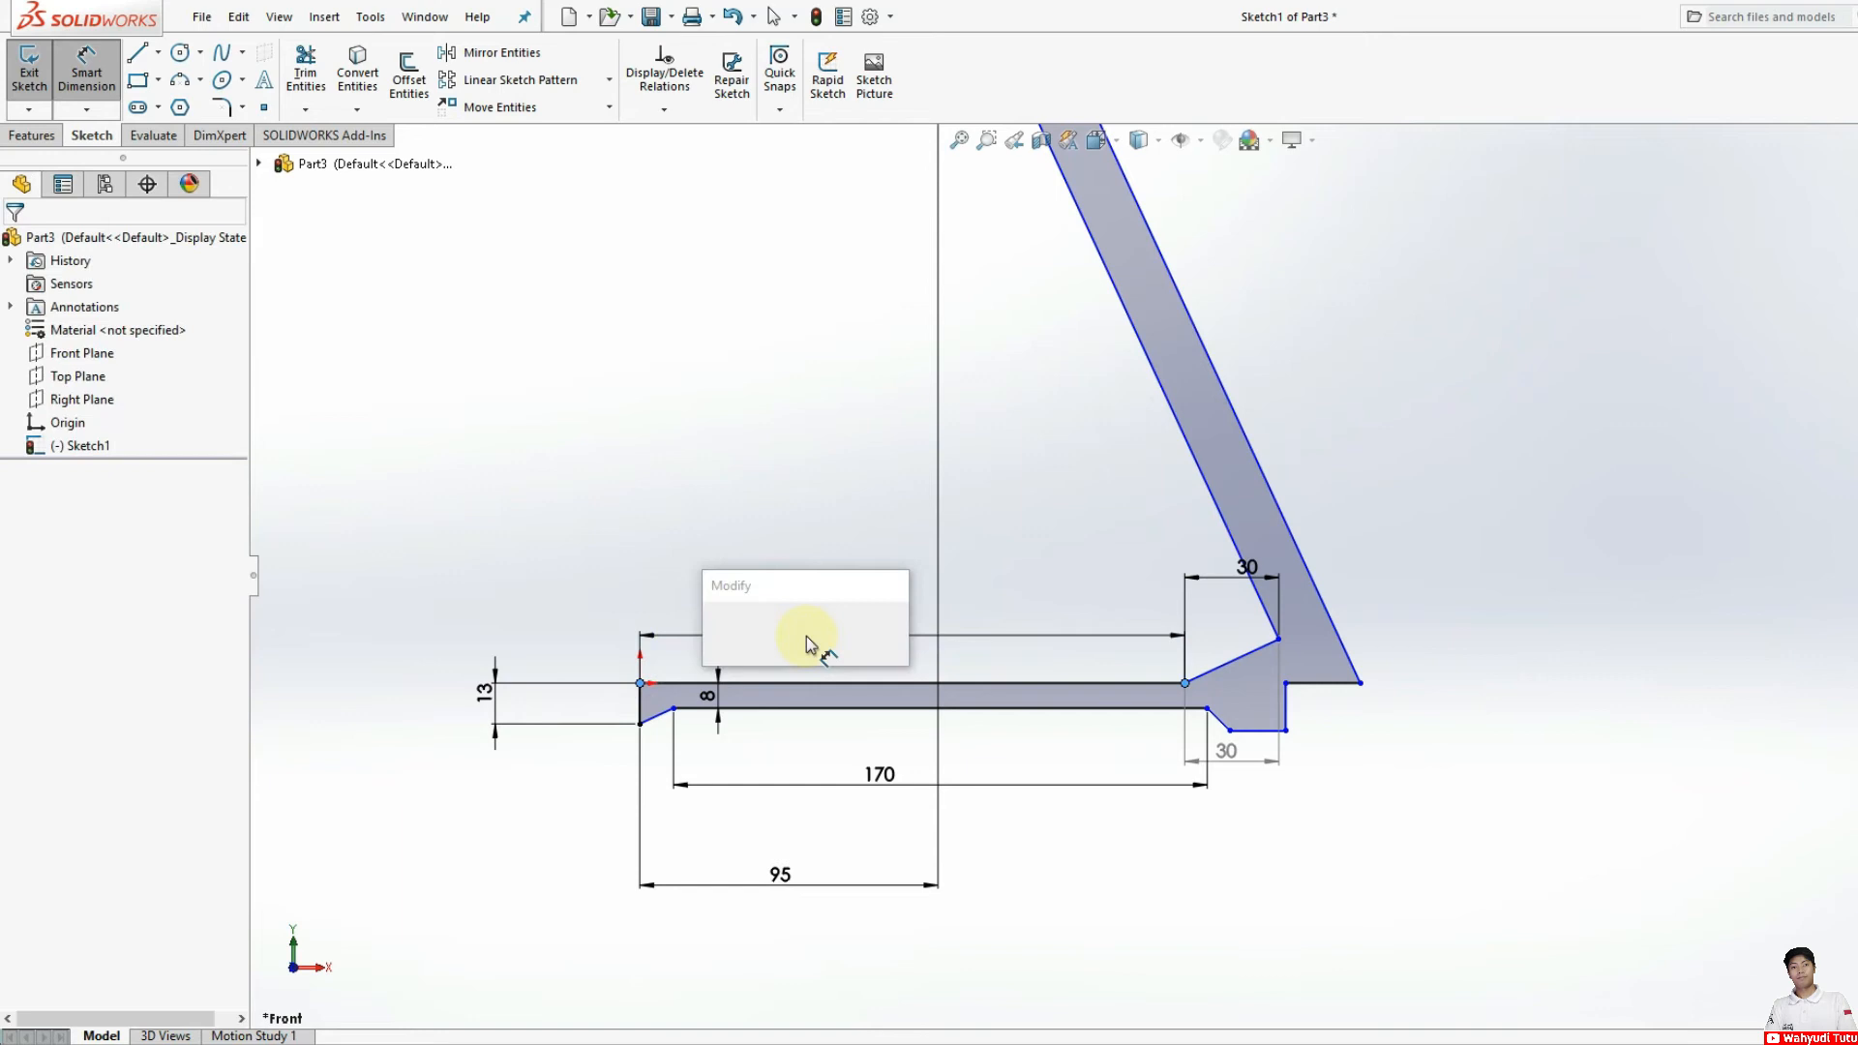
{"action": "type", "text": "100"}
{"action": "key", "text": "Return"}
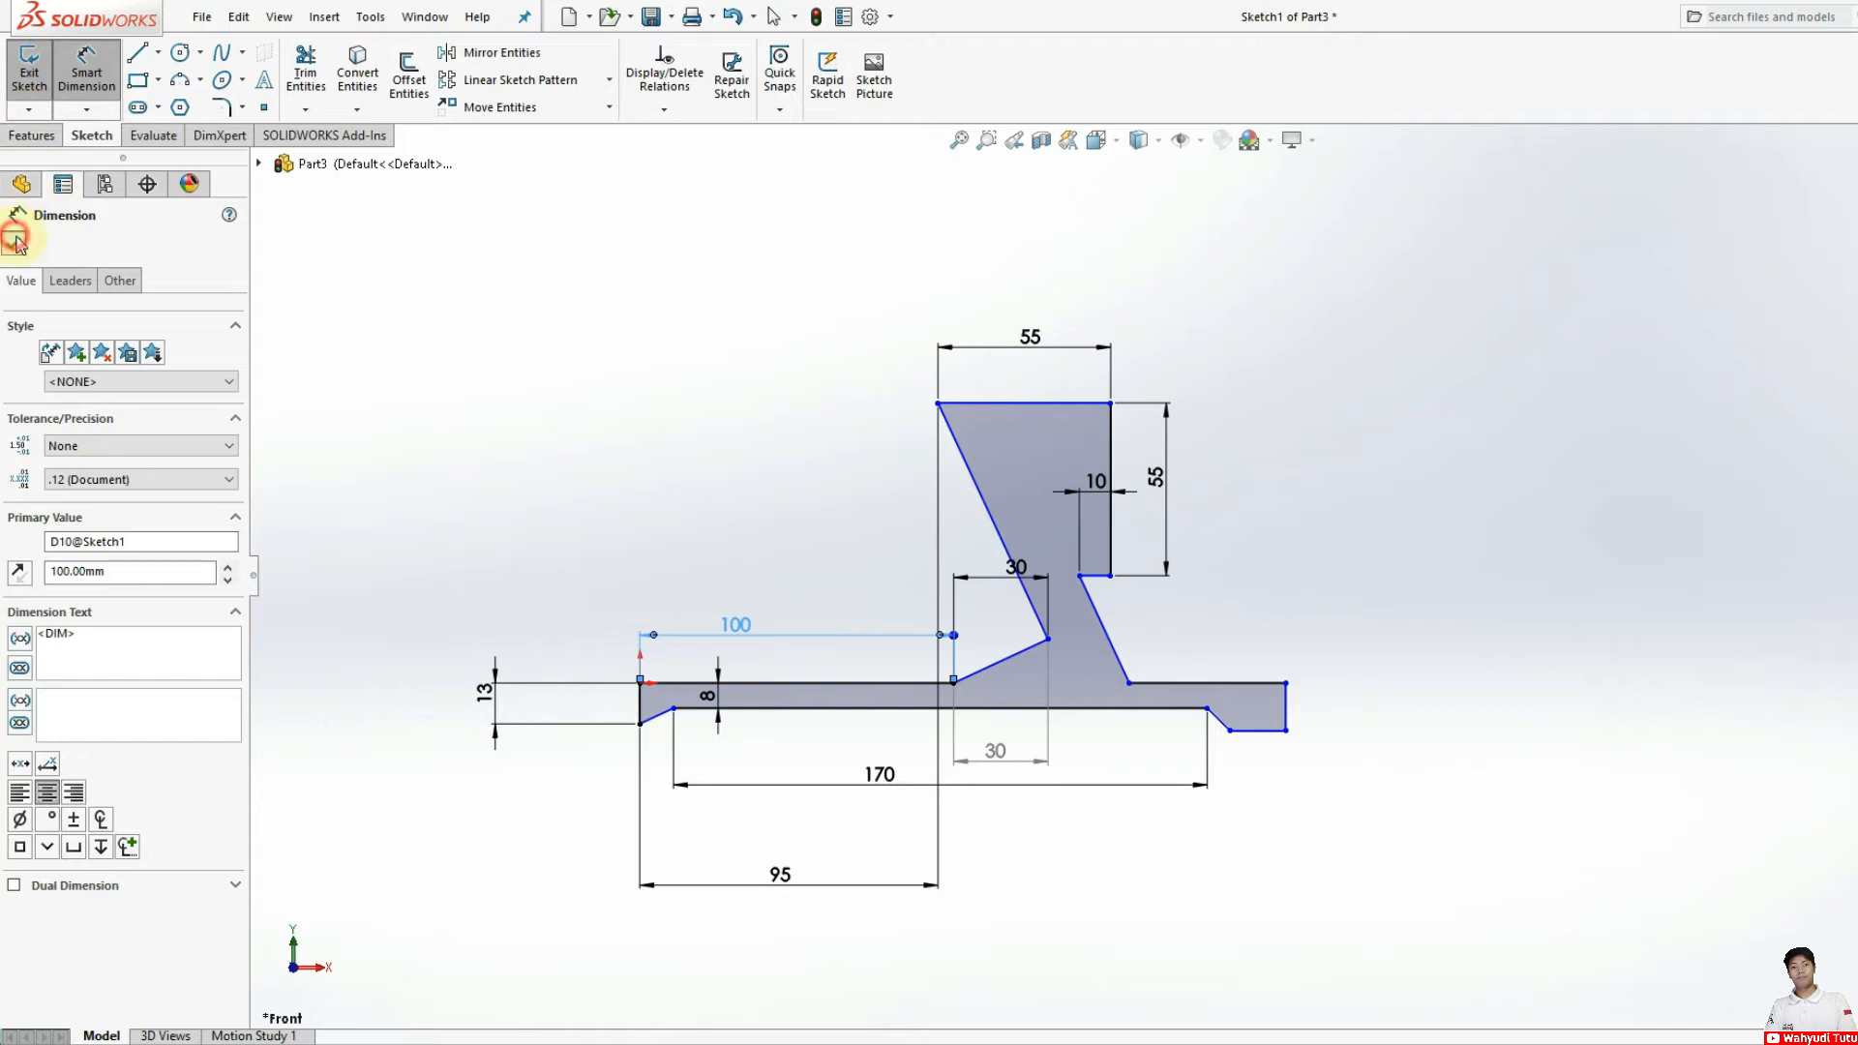
Step: Delete the 100 mm horizontal dimension between the origin corner and the lower end of the short sloped segment
{"action": "left_click", "coordinate": [14, 242]}
{"action": "left_click", "coordinate": [802, 633]}
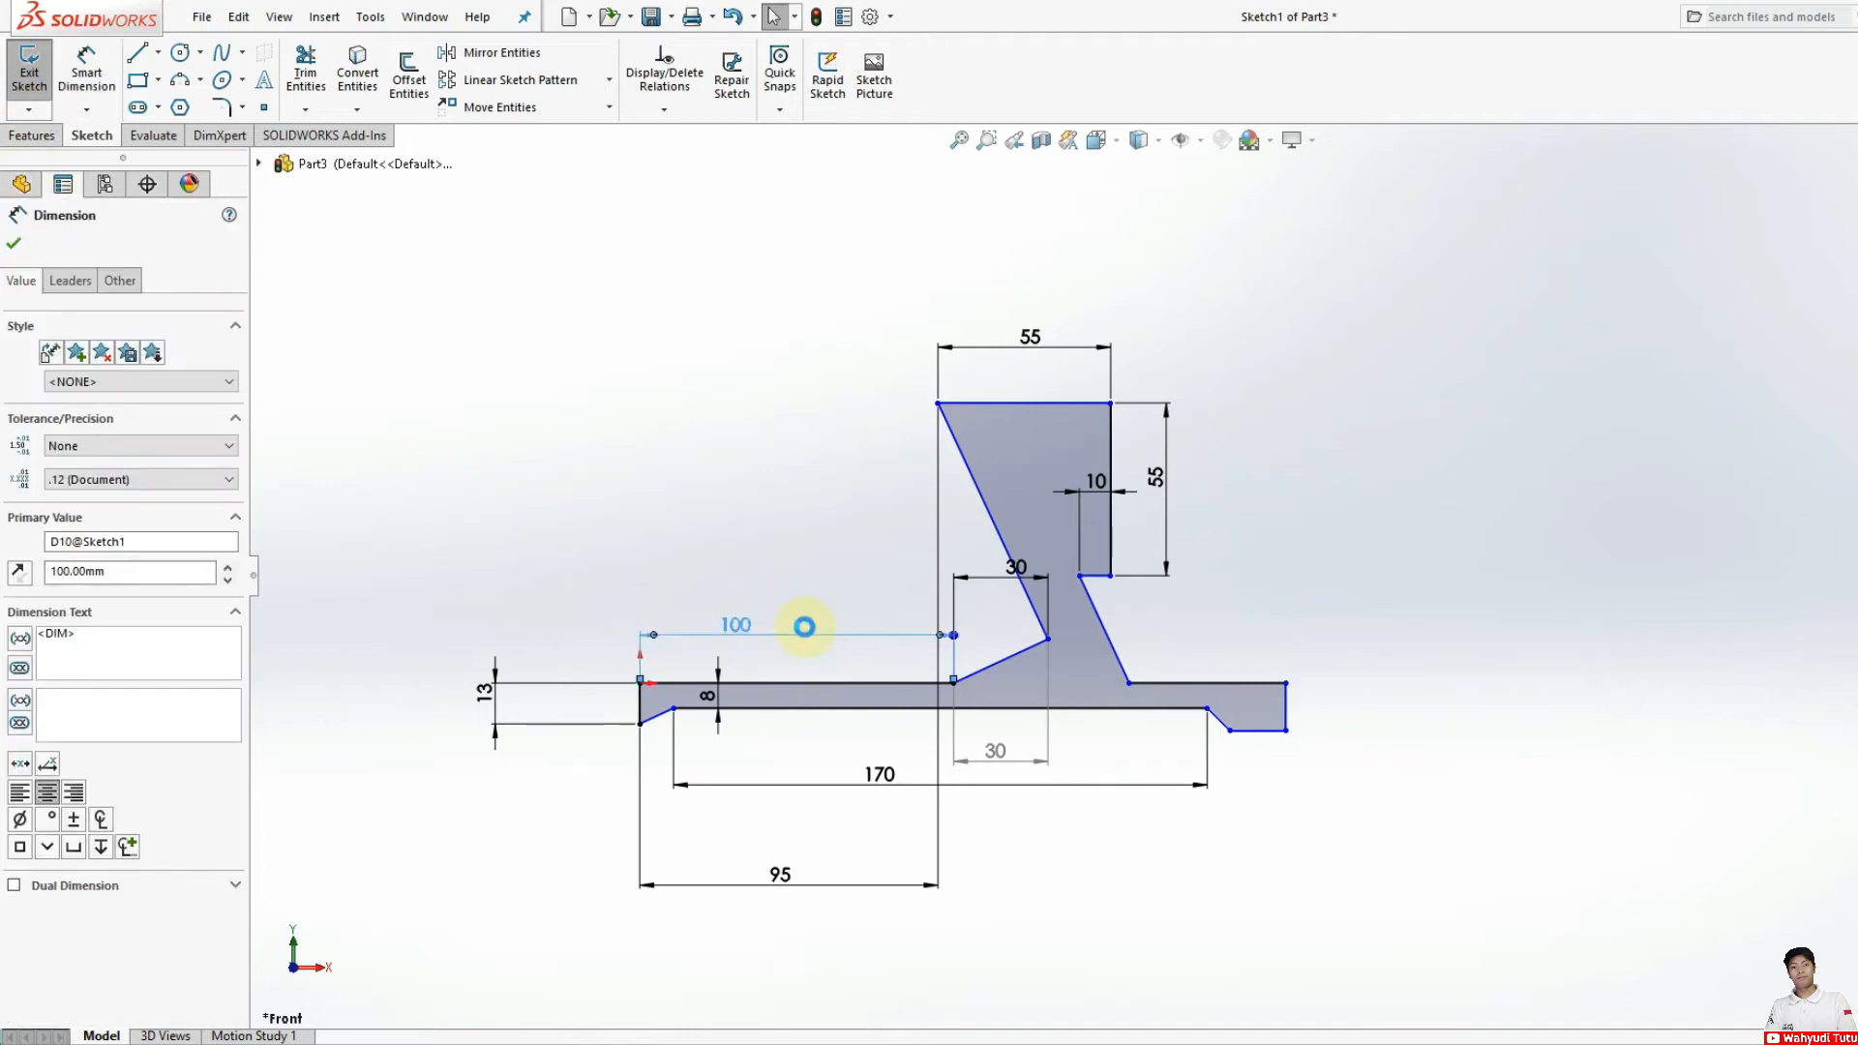
{"action": "key", "text": "Delete"}
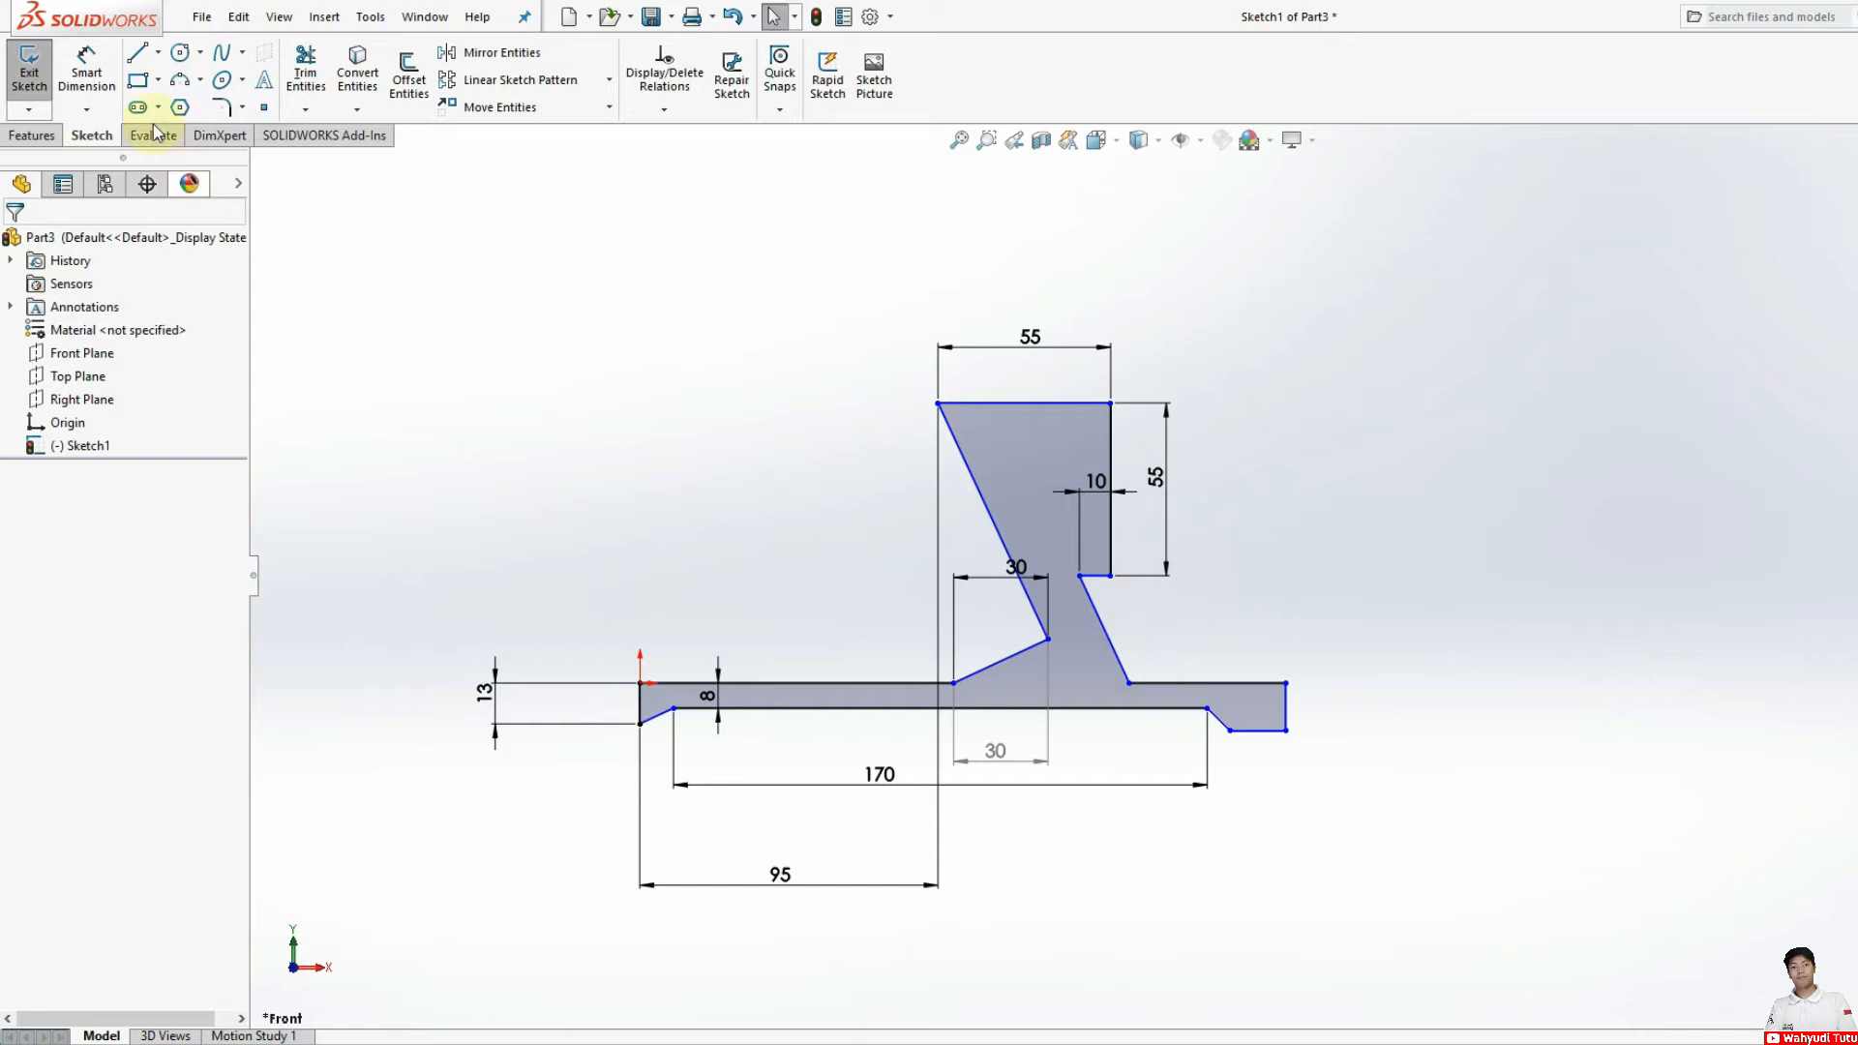
Step: Try dimensioning the upper line from the arm's outer base corner to the foot's upper outer corner as 10 mm, then 8 mm
{"action": "left_click", "coordinate": [87, 70]}
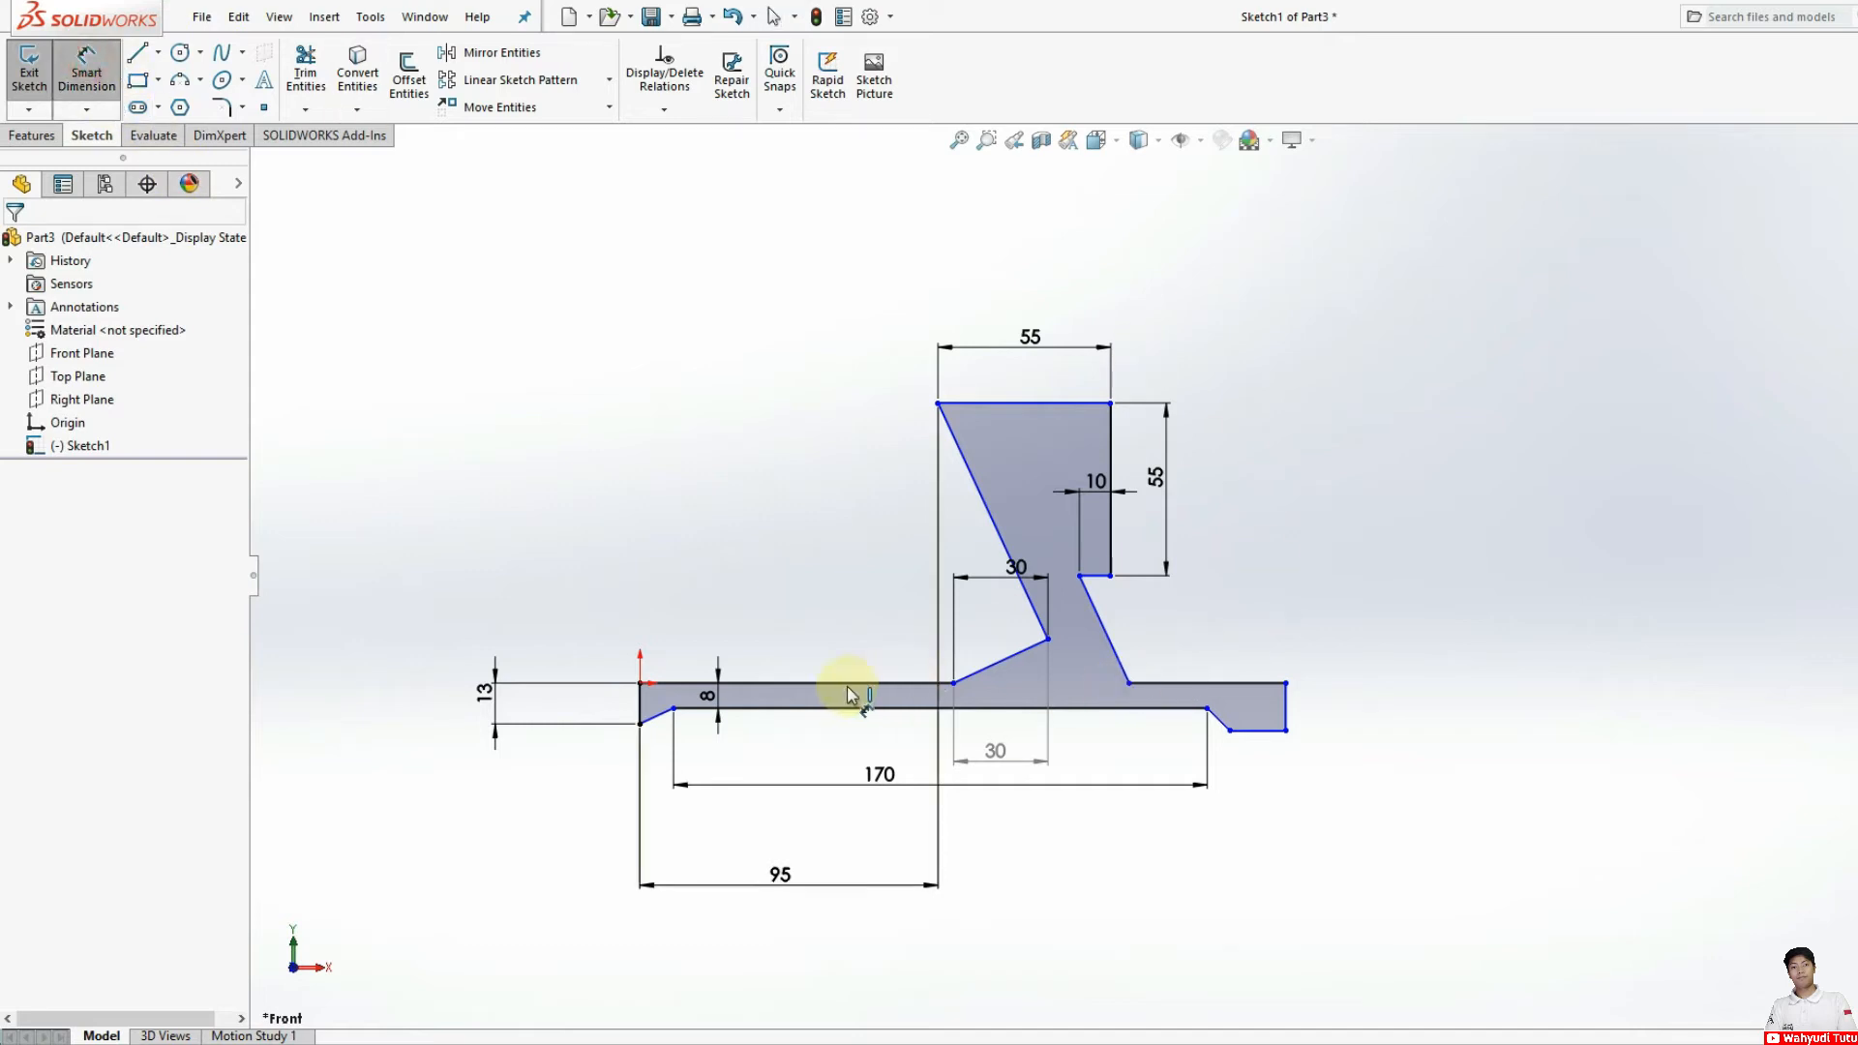
{"action": "left_click", "coordinate": [1129, 683]}
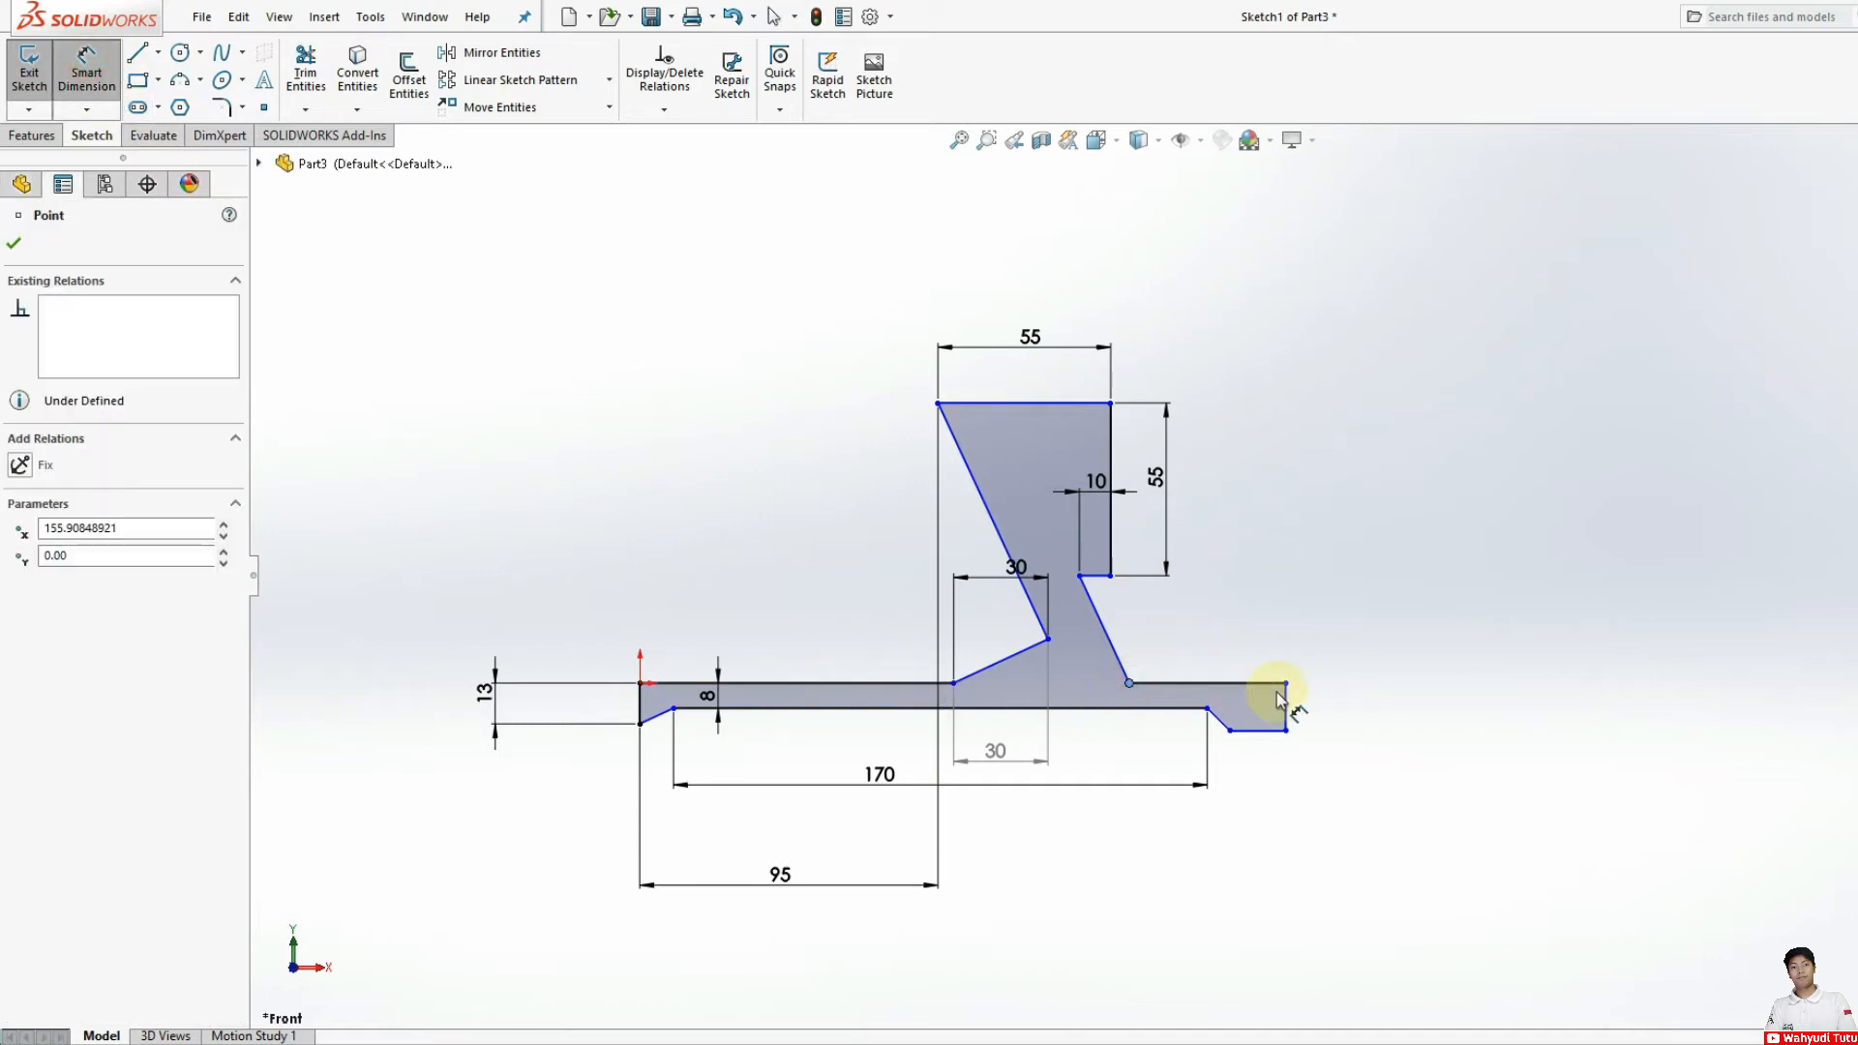
{"action": "left_click", "coordinate": [1286, 683]}
{"action": "left_click", "coordinate": [1239, 658]}
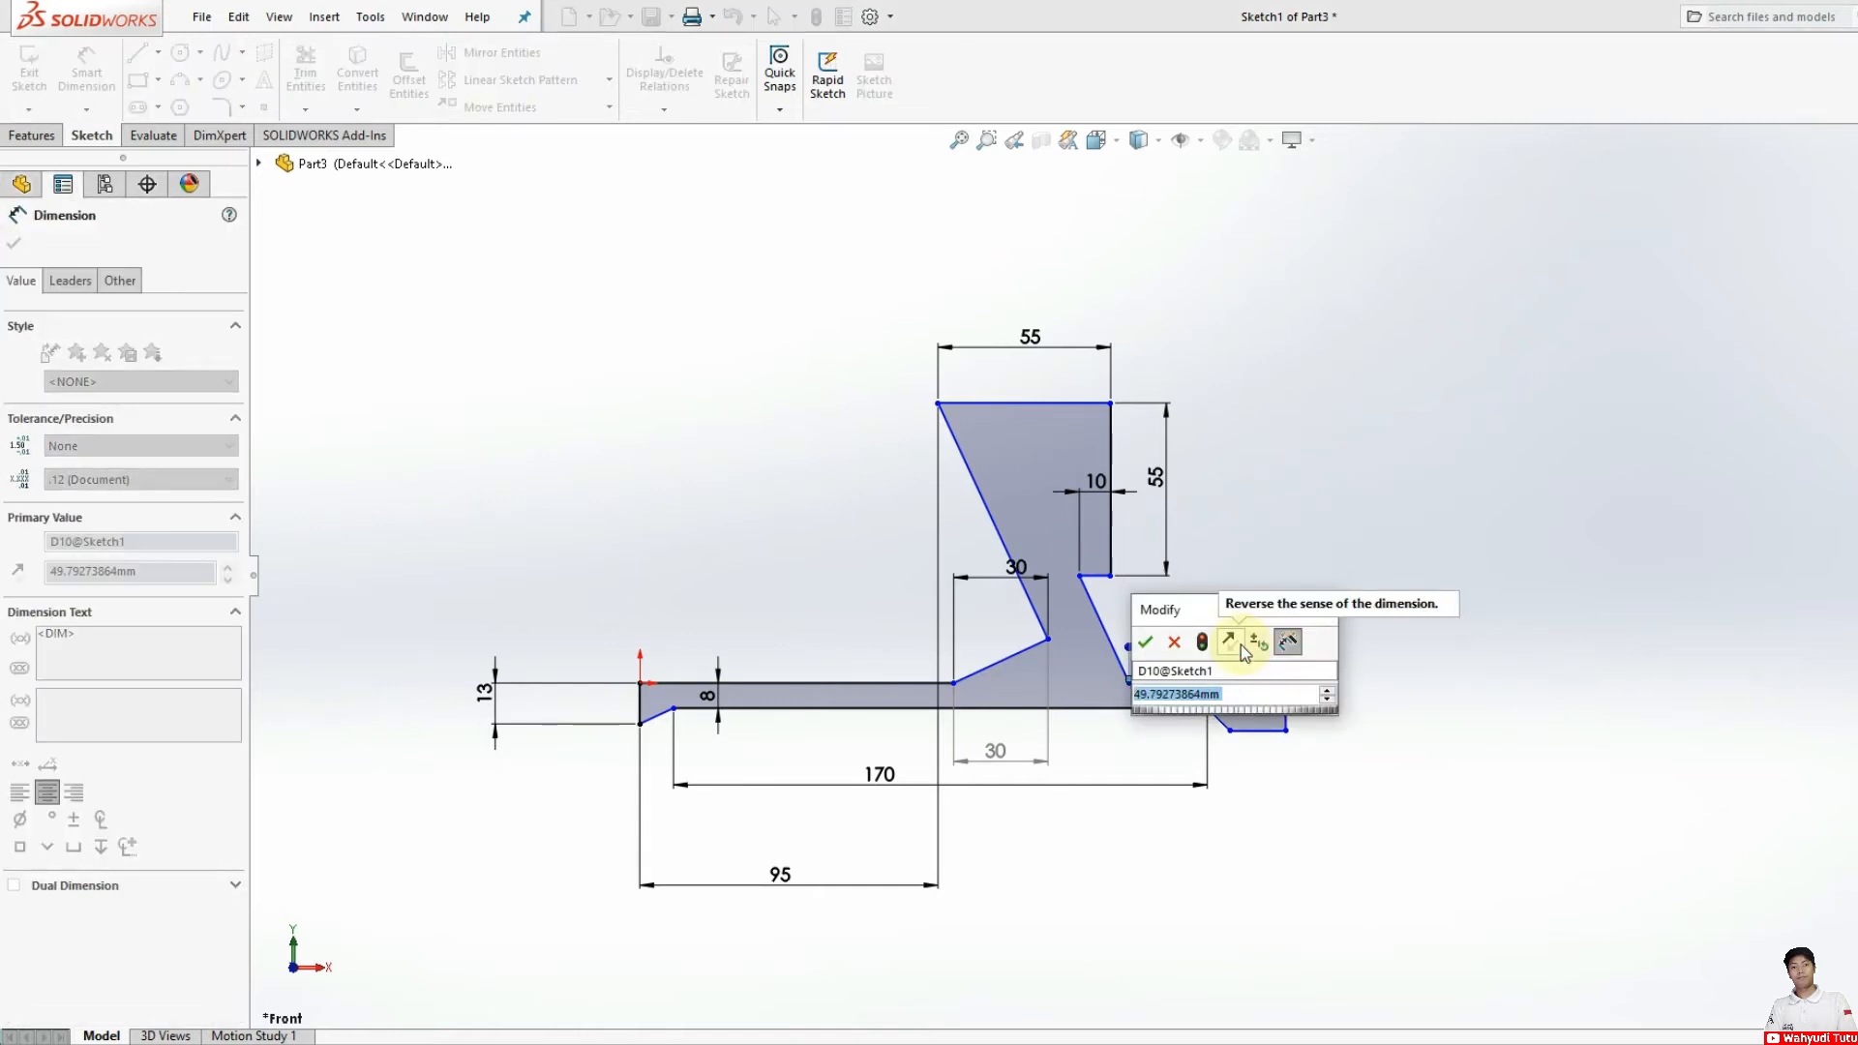
{"action": "type", "text": "10"}
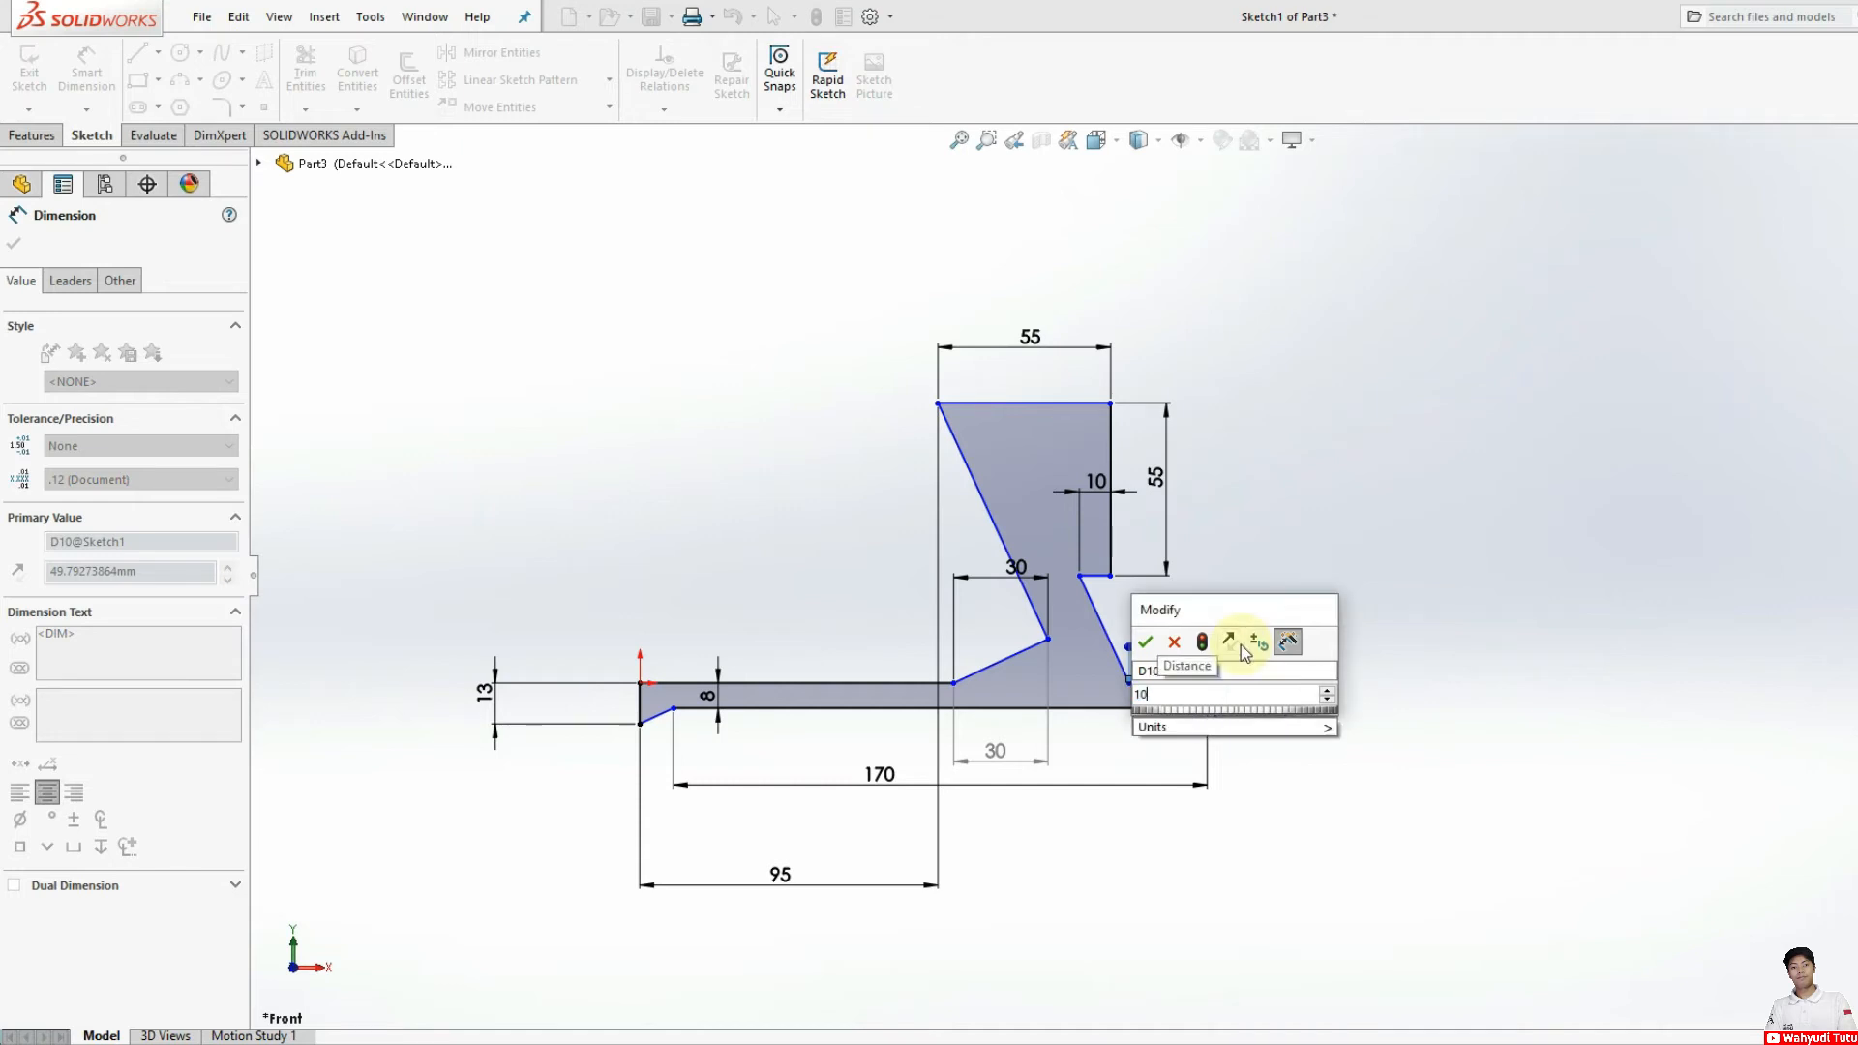
{"action": "key", "text": "Return"}
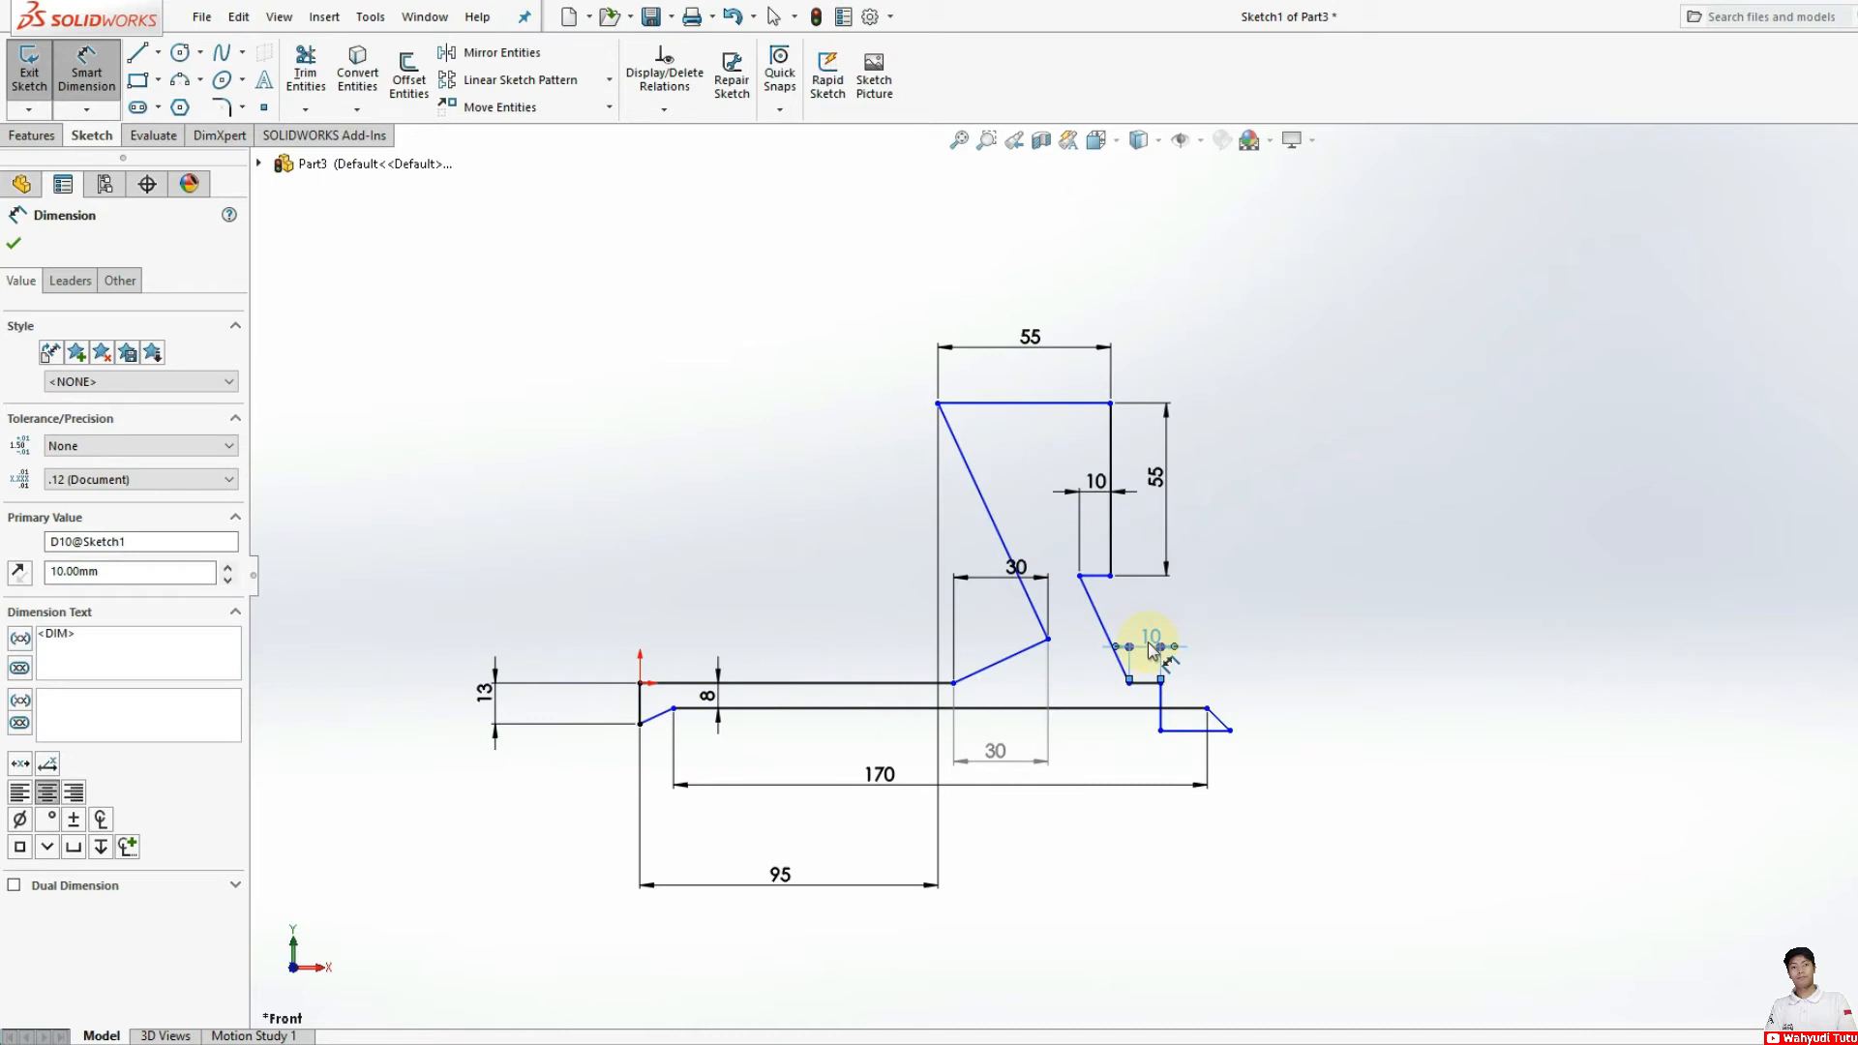
{"action": "left_click", "coordinate": [1150, 642]}
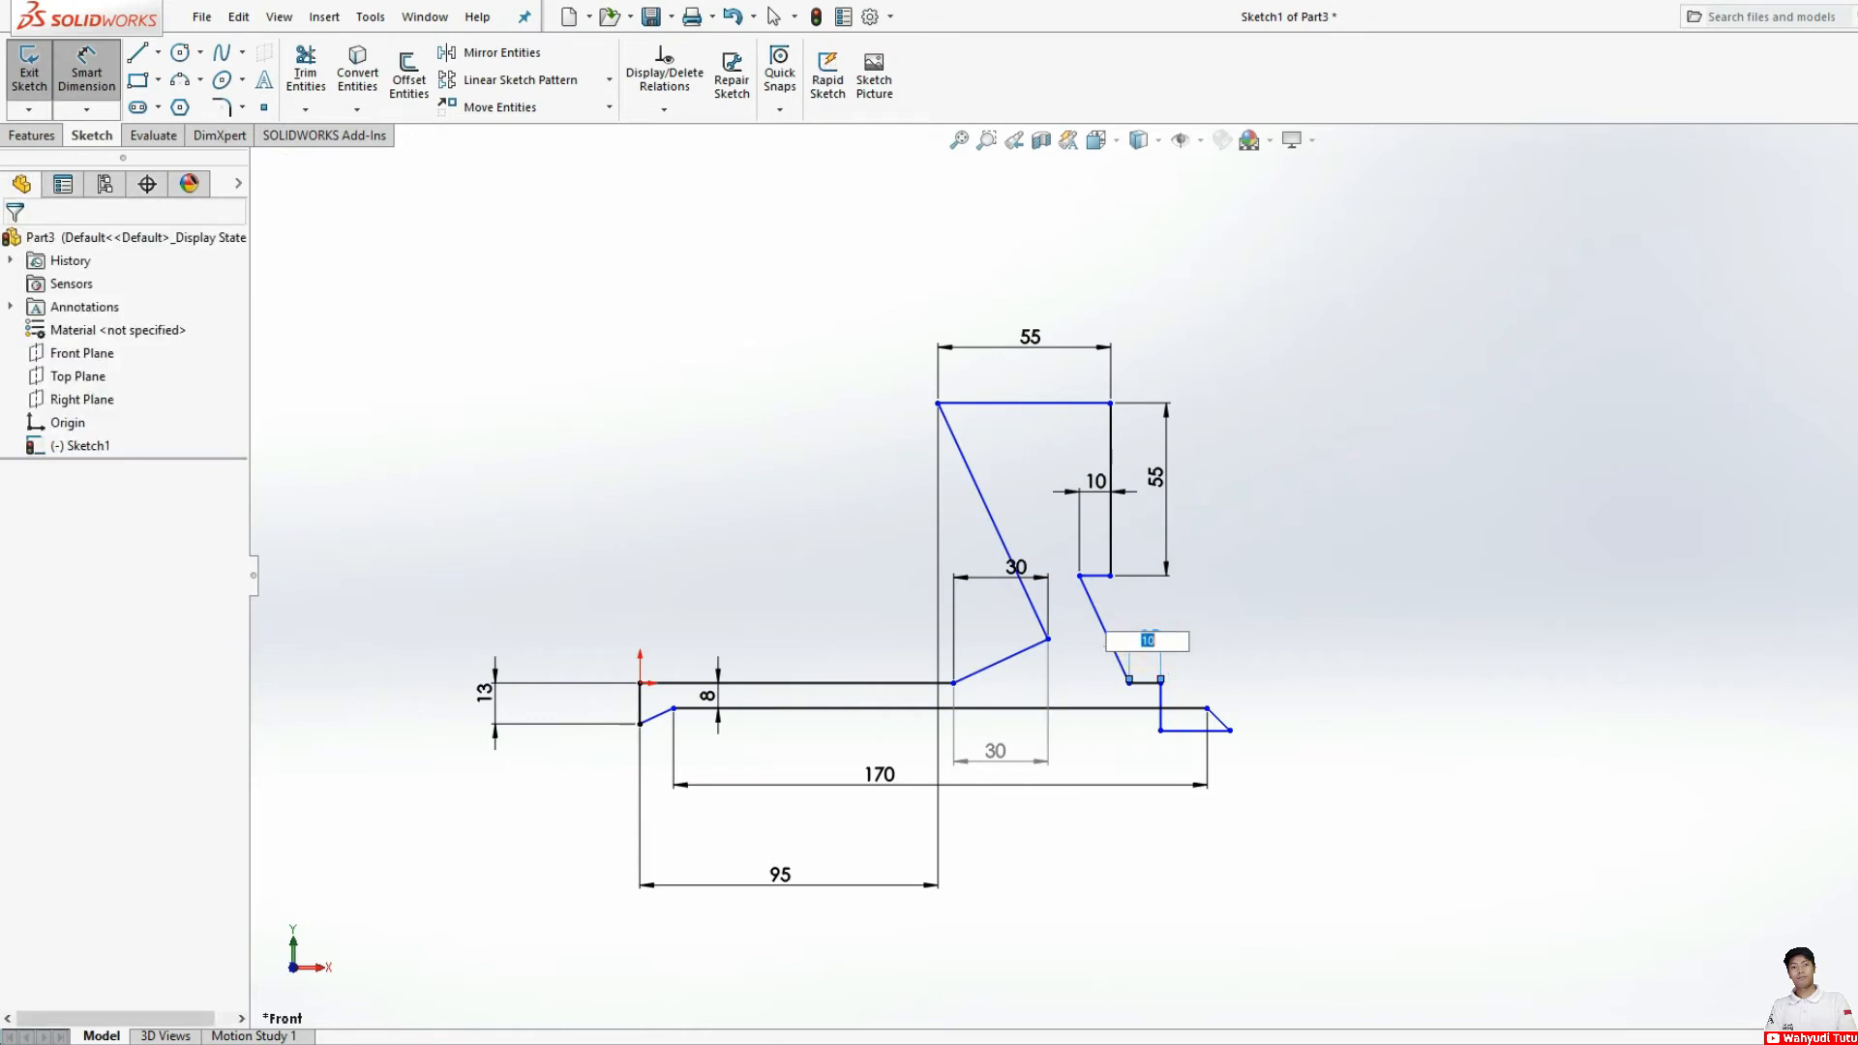
{"action": "left_click", "coordinate": [1148, 642]}
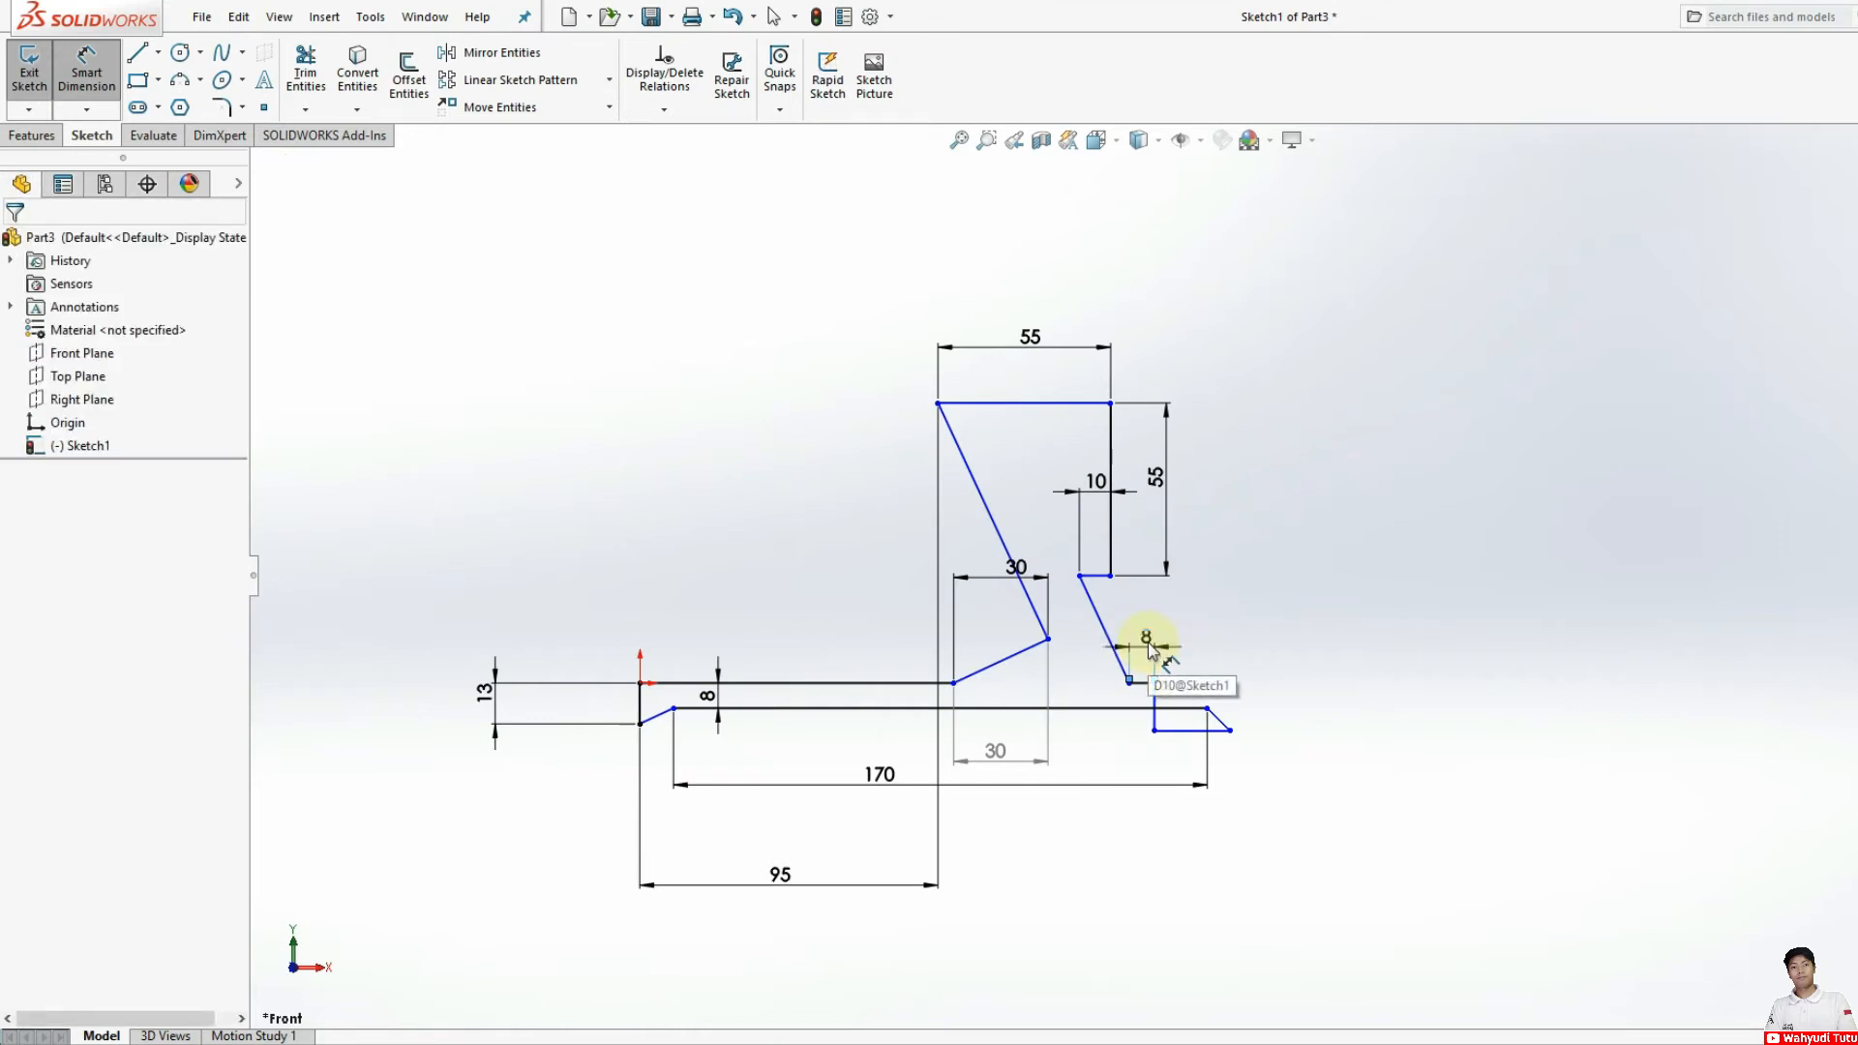
Step: Undo the value changes and delete the dimension on the foot's upper line
{"action": "key", "text": "ctrl+z"}
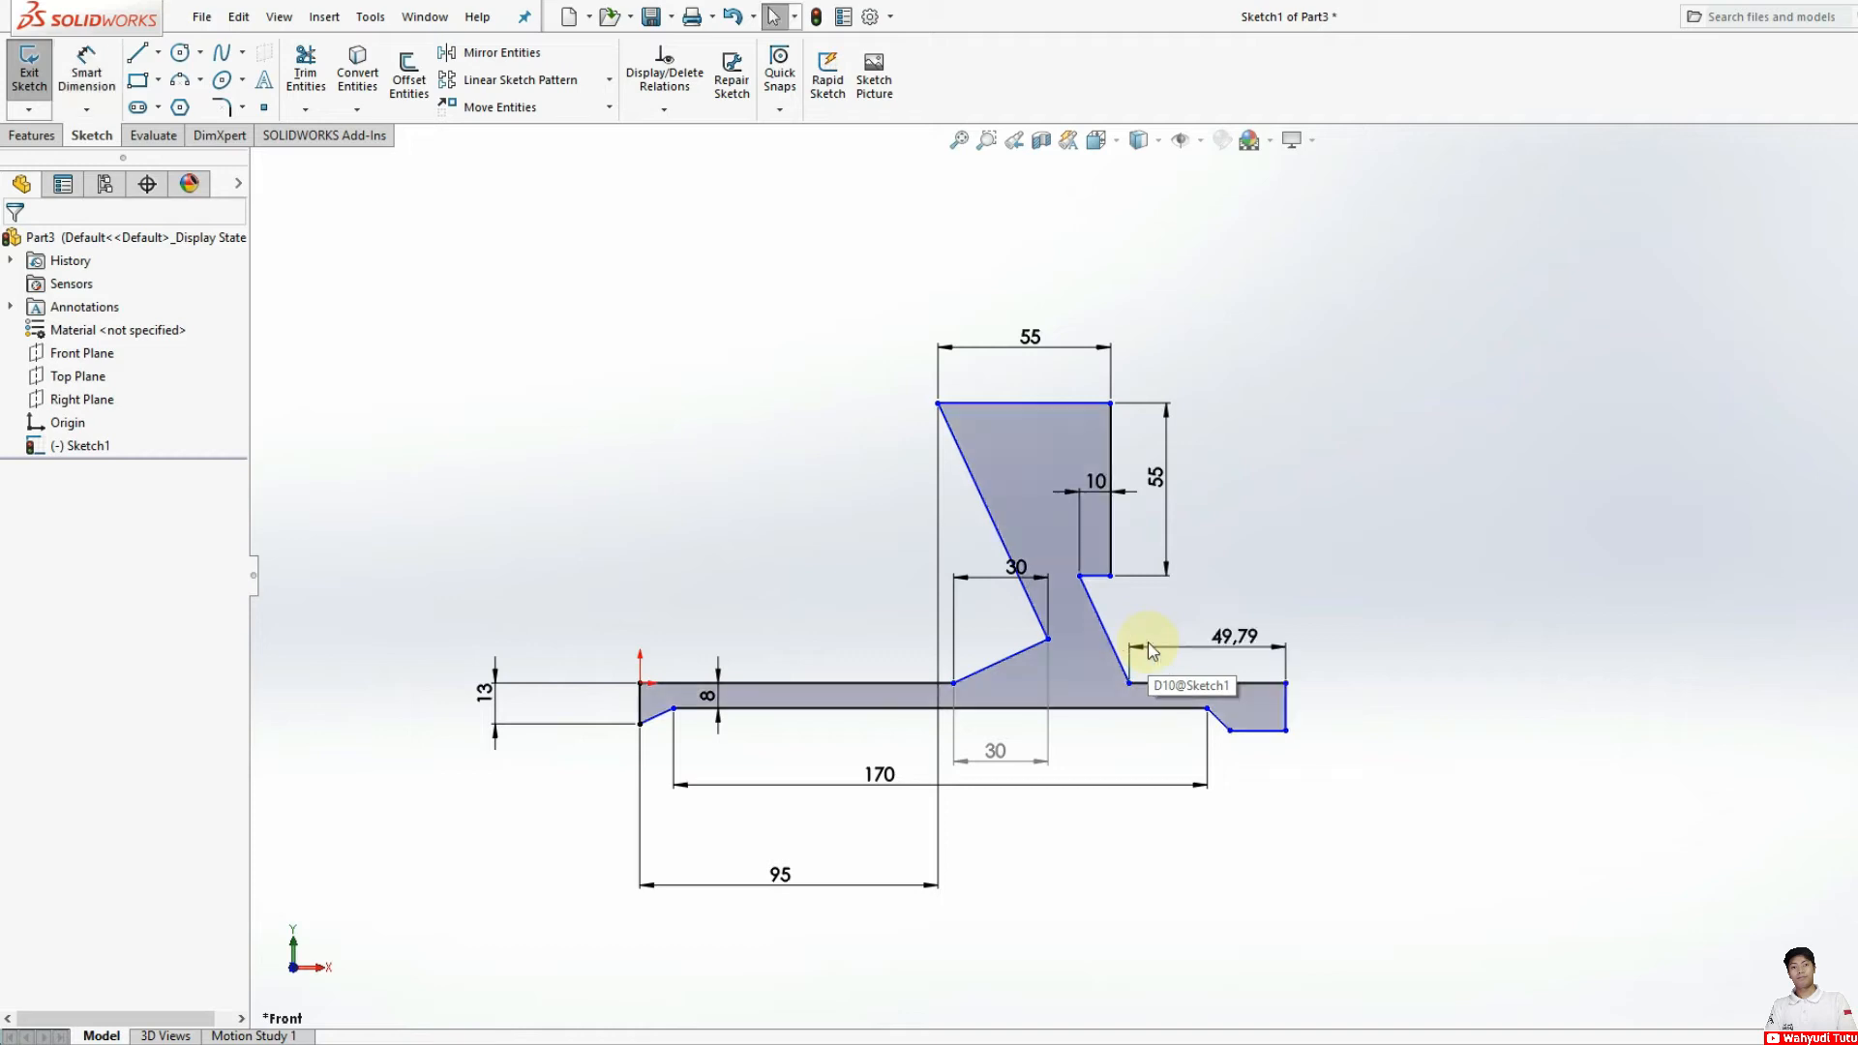
{"action": "left_click", "coordinate": [1175, 646]}
{"action": "key", "text": "Delete"}
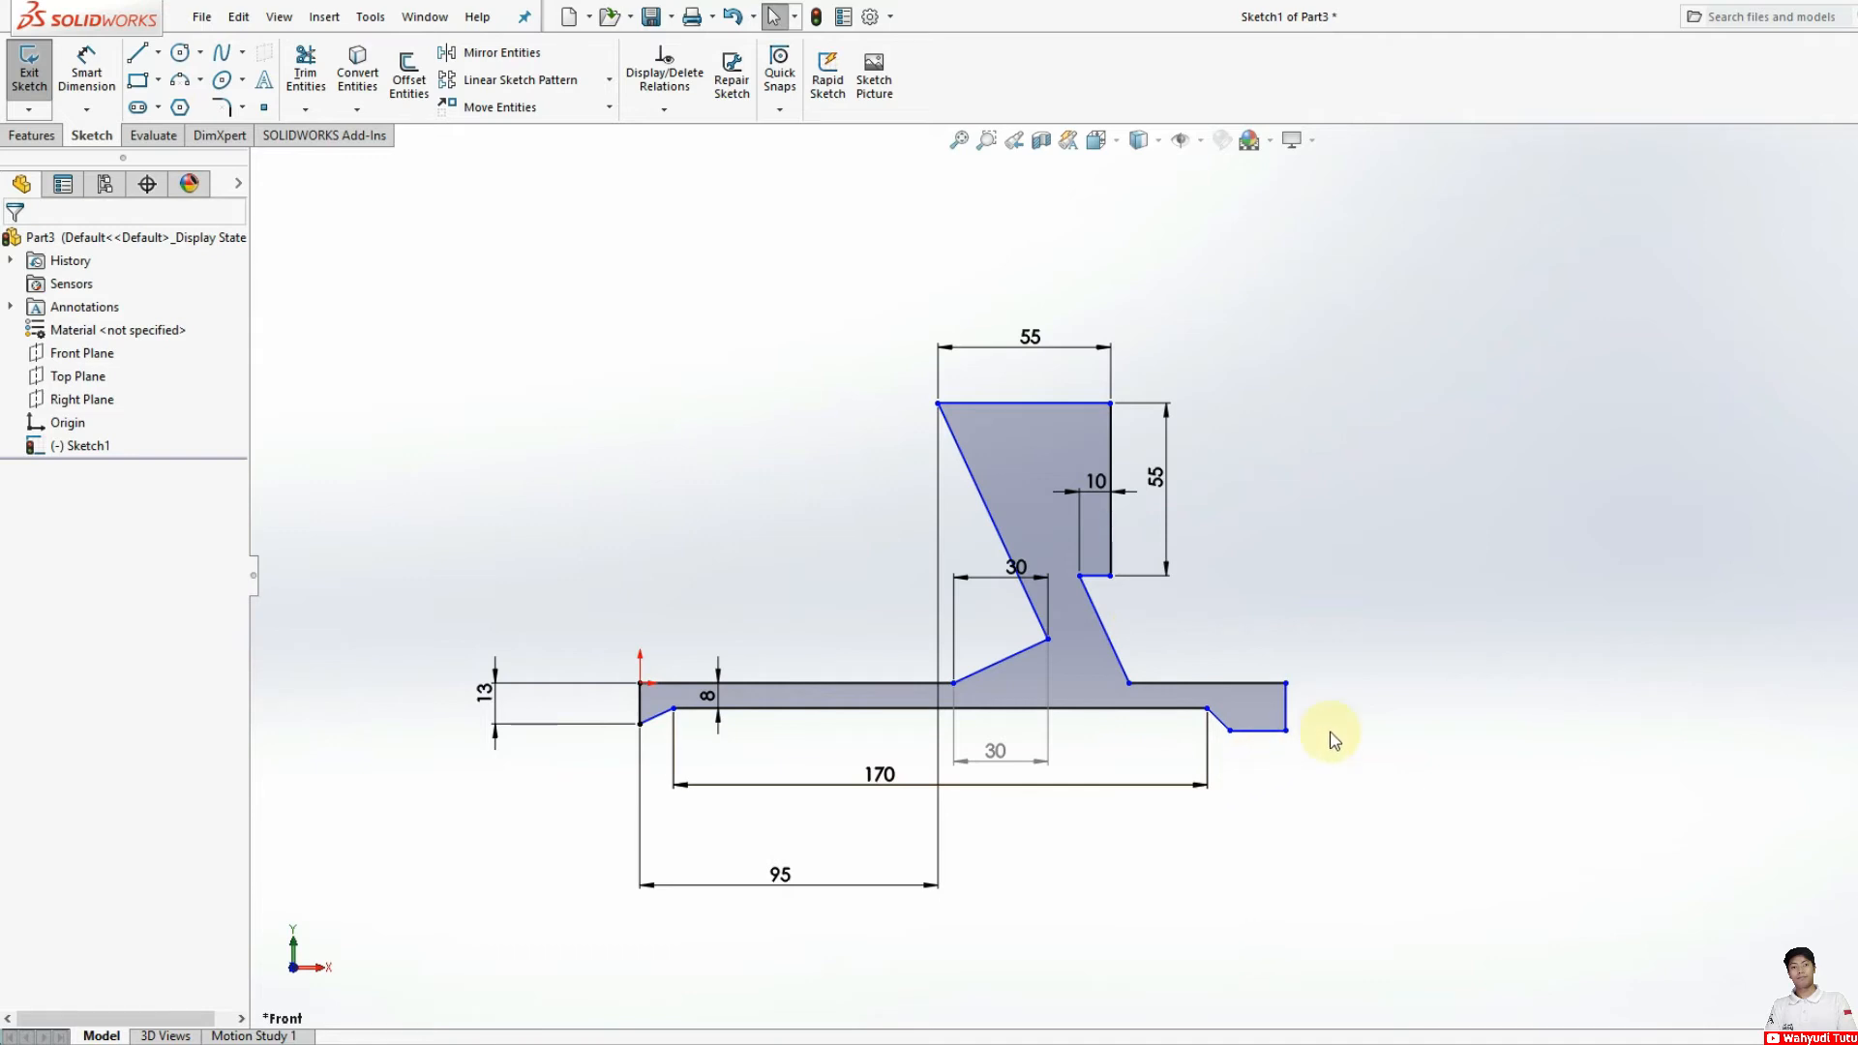
Step: Dimension the horizontal distance from the arm's upper inner corner to the foot's lower outer corner as 95 mm
{"action": "left_click", "coordinate": [87, 70]}
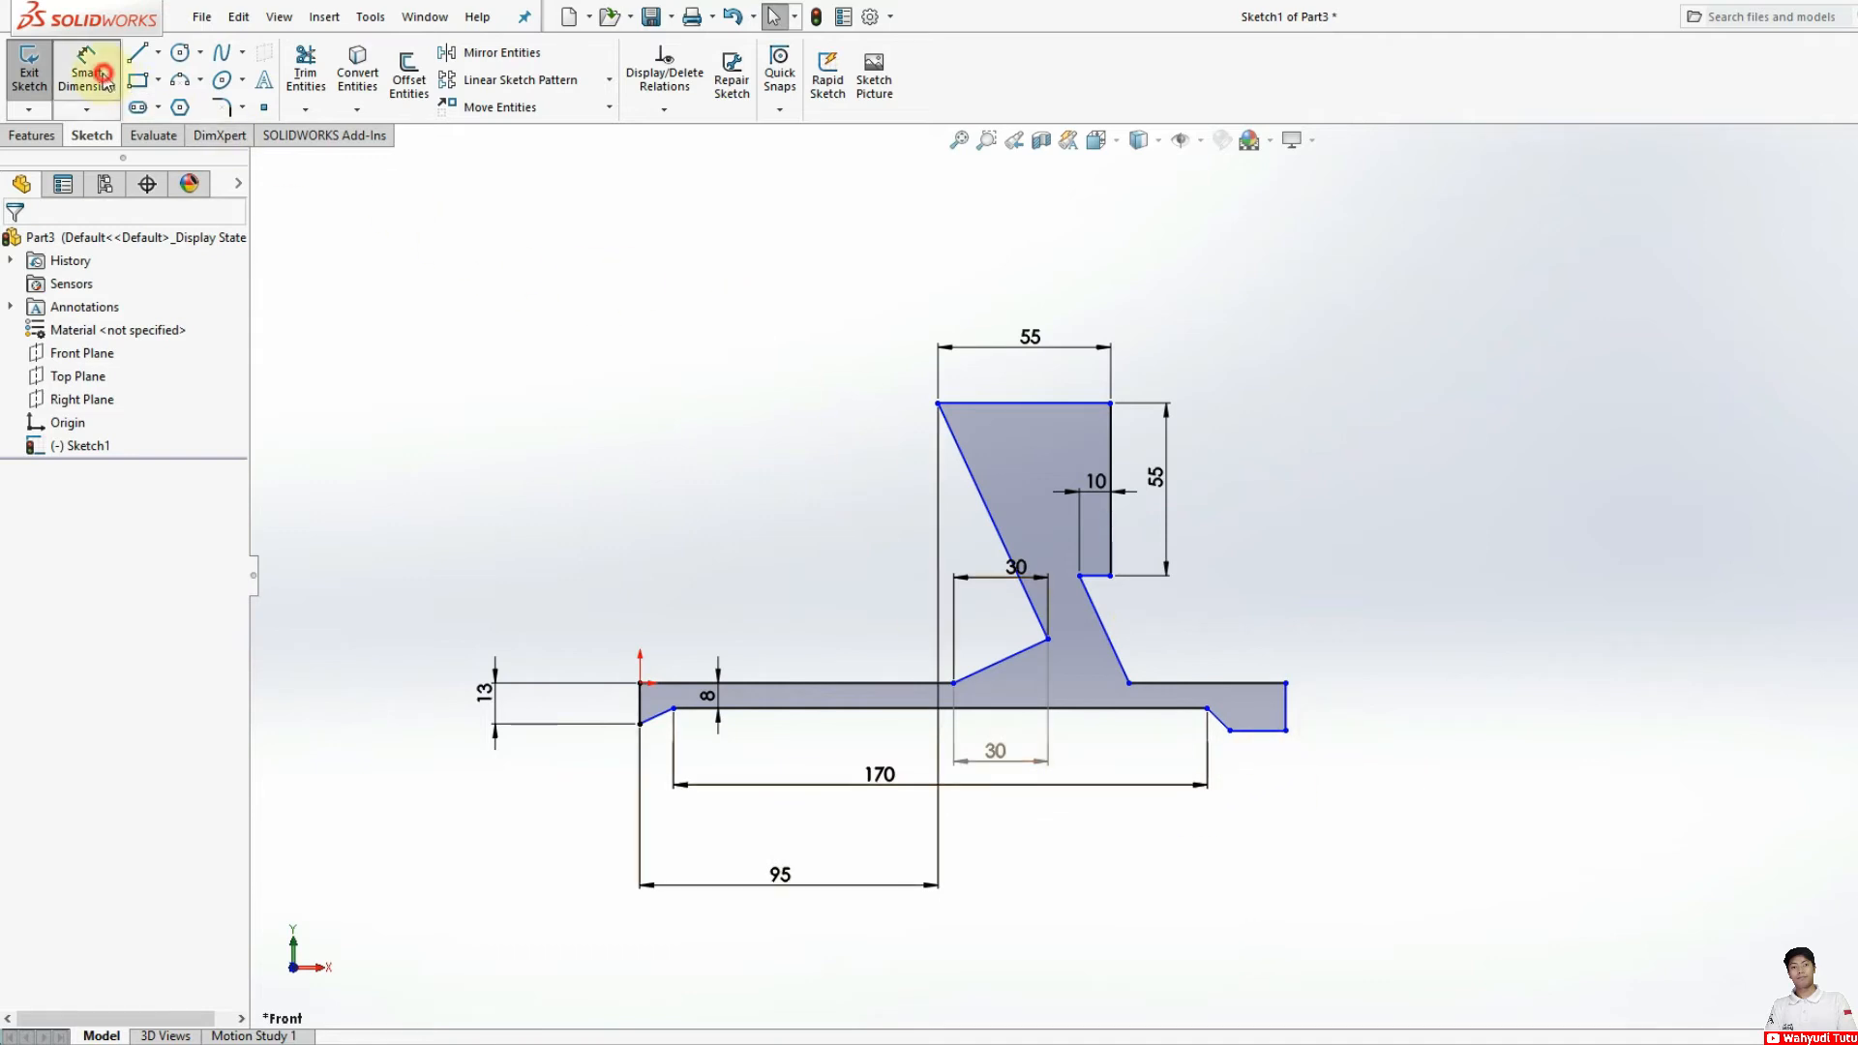
{"action": "left_click", "coordinate": [1285, 732]}
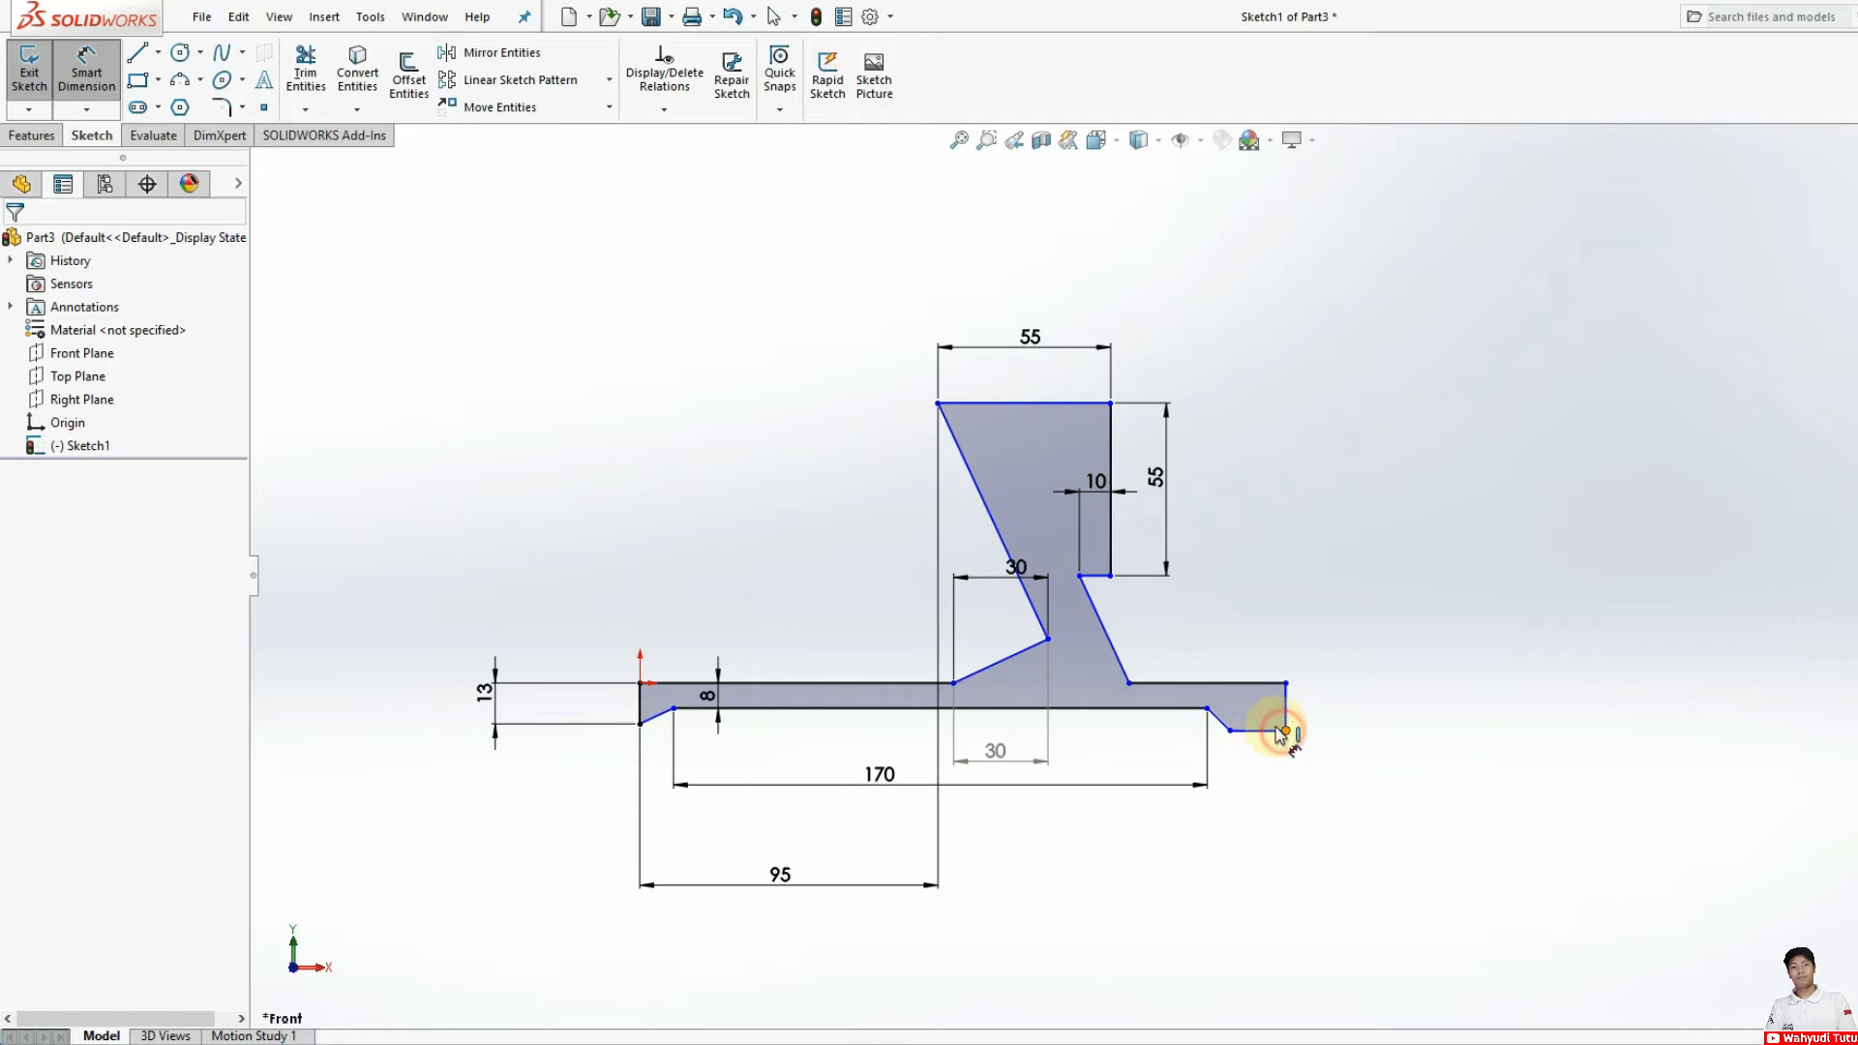
{"action": "left_click", "coordinate": [939, 405]}
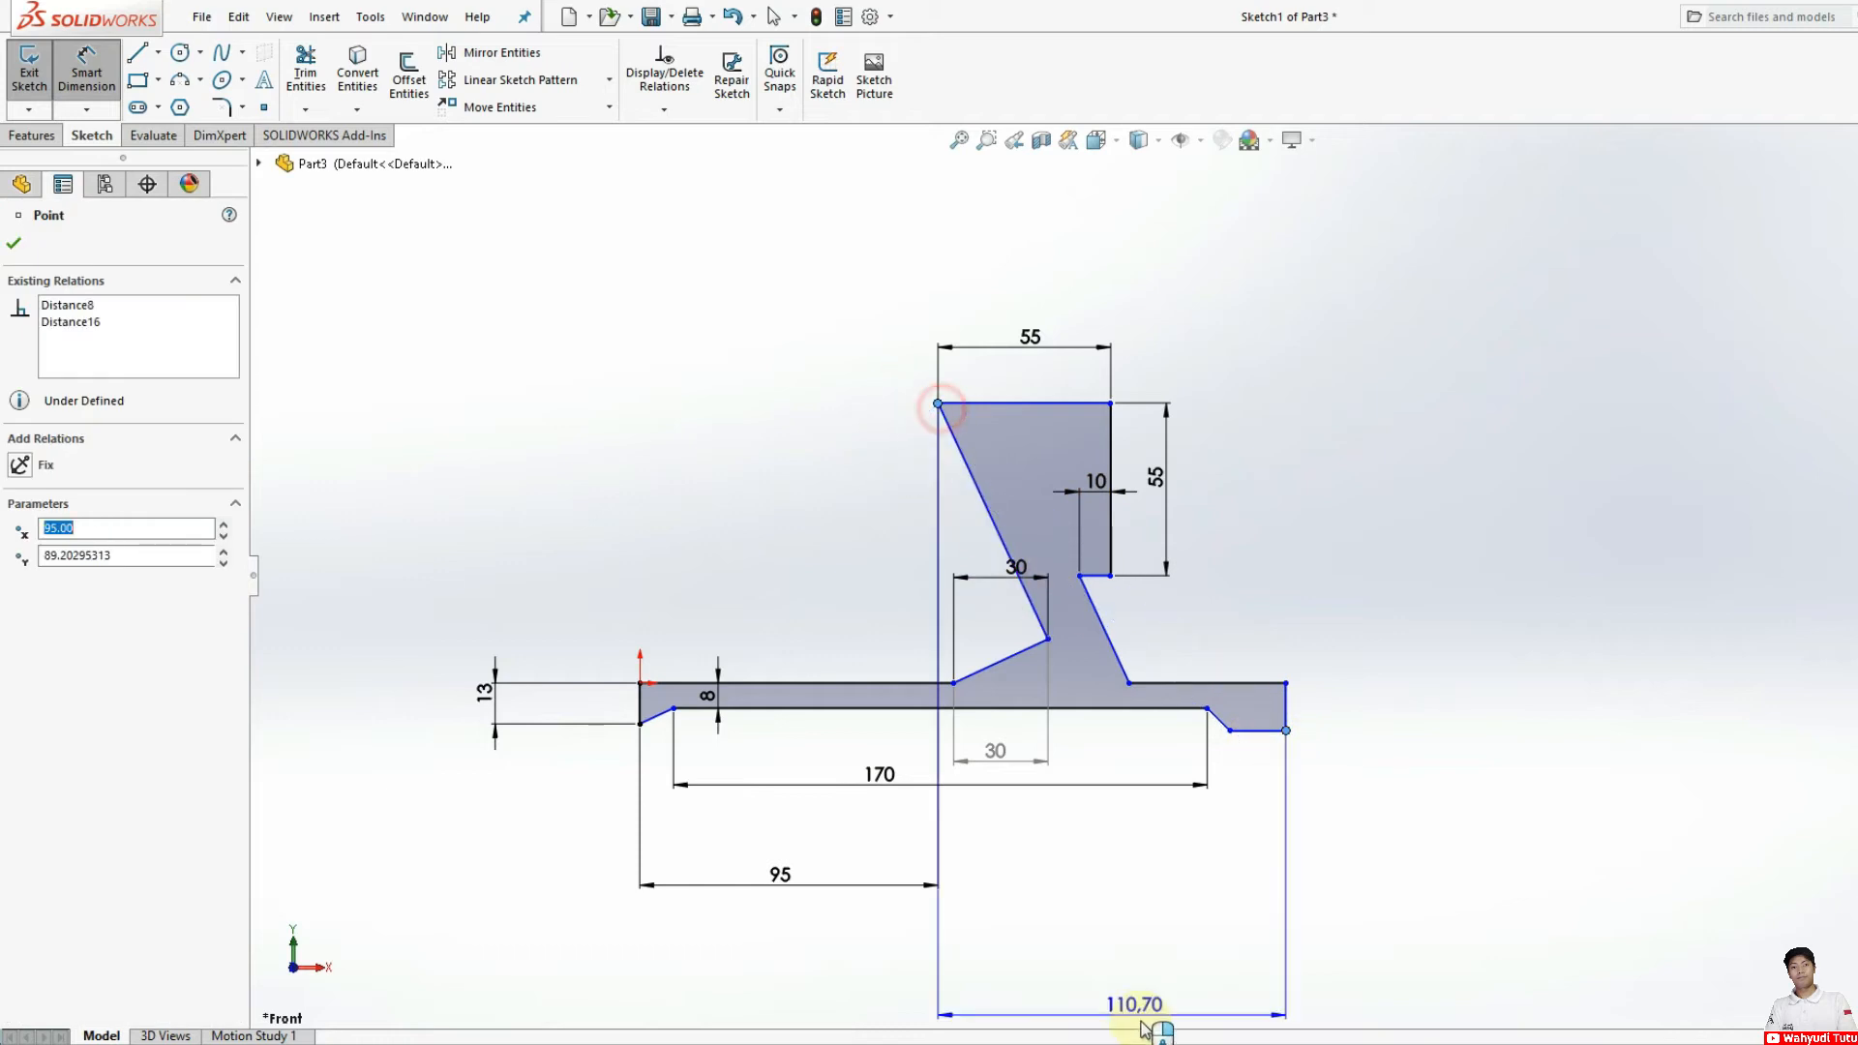
{"action": "left_click", "coordinate": [1134, 873]}
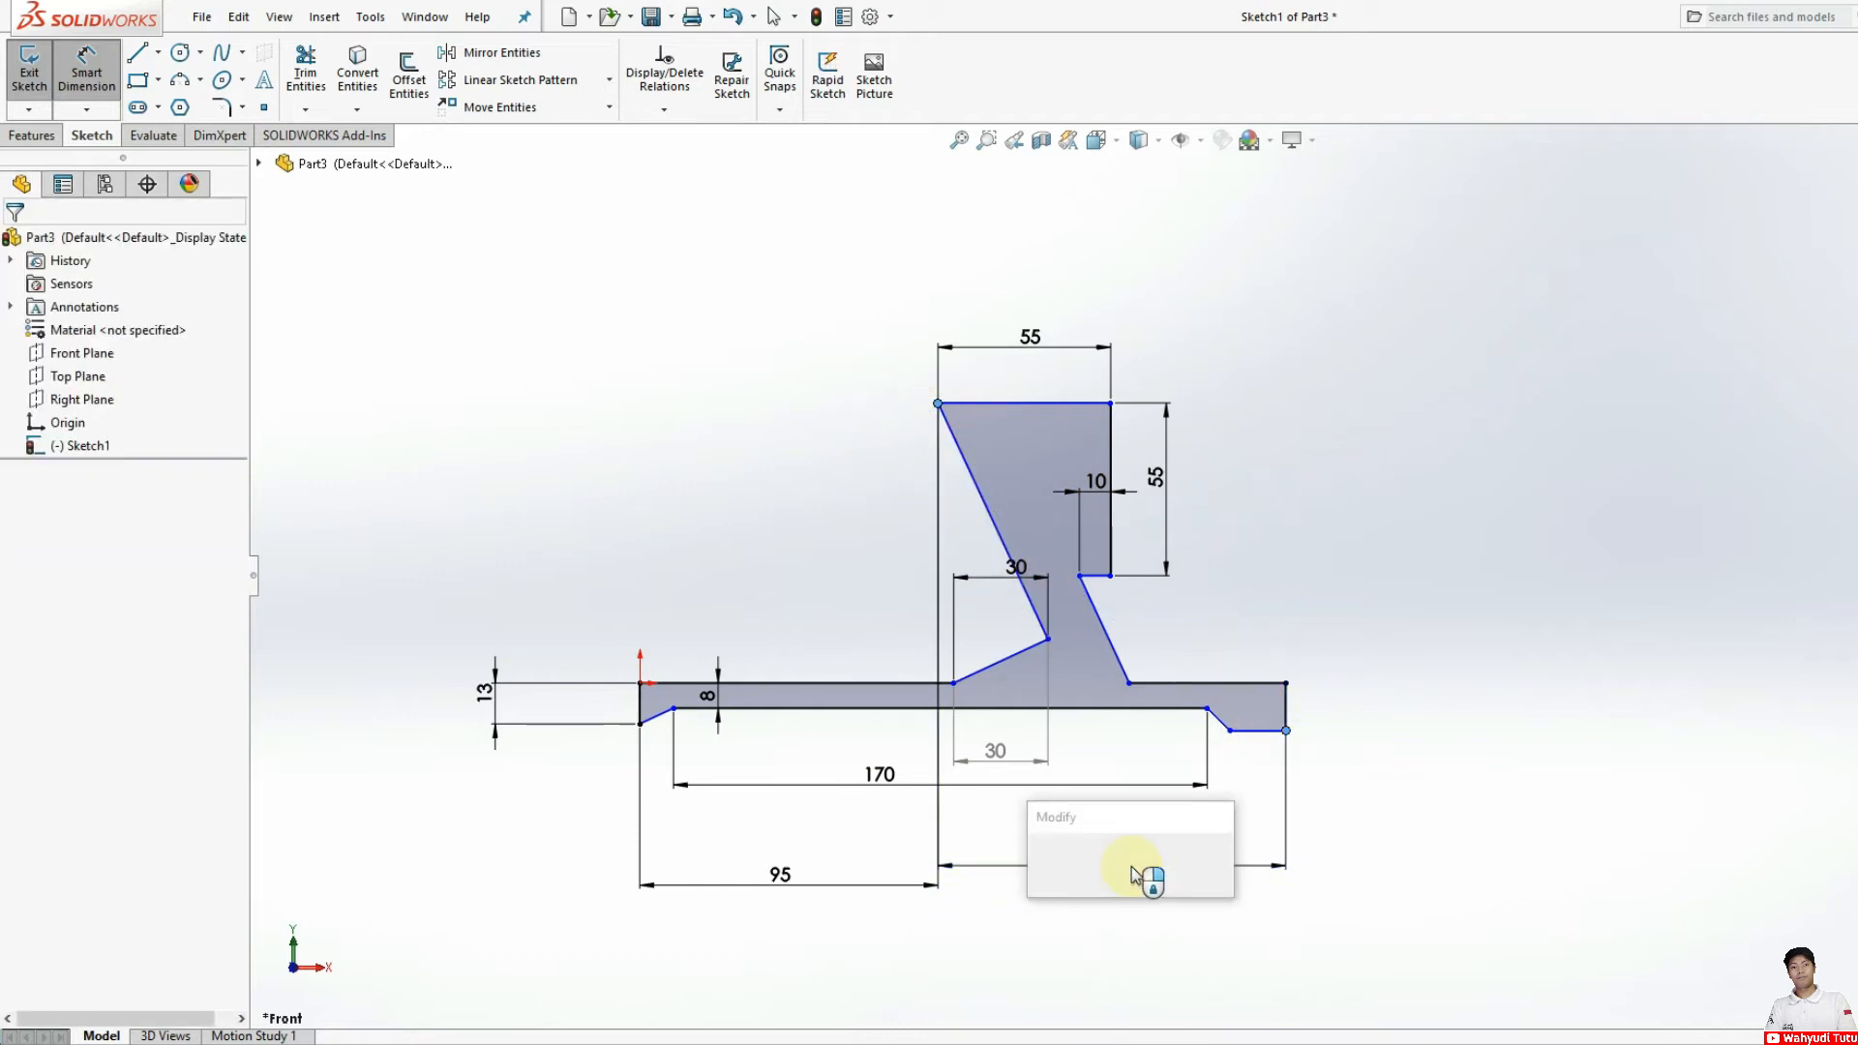
{"action": "type", "text": "95"}
{"action": "key", "text": "Return"}
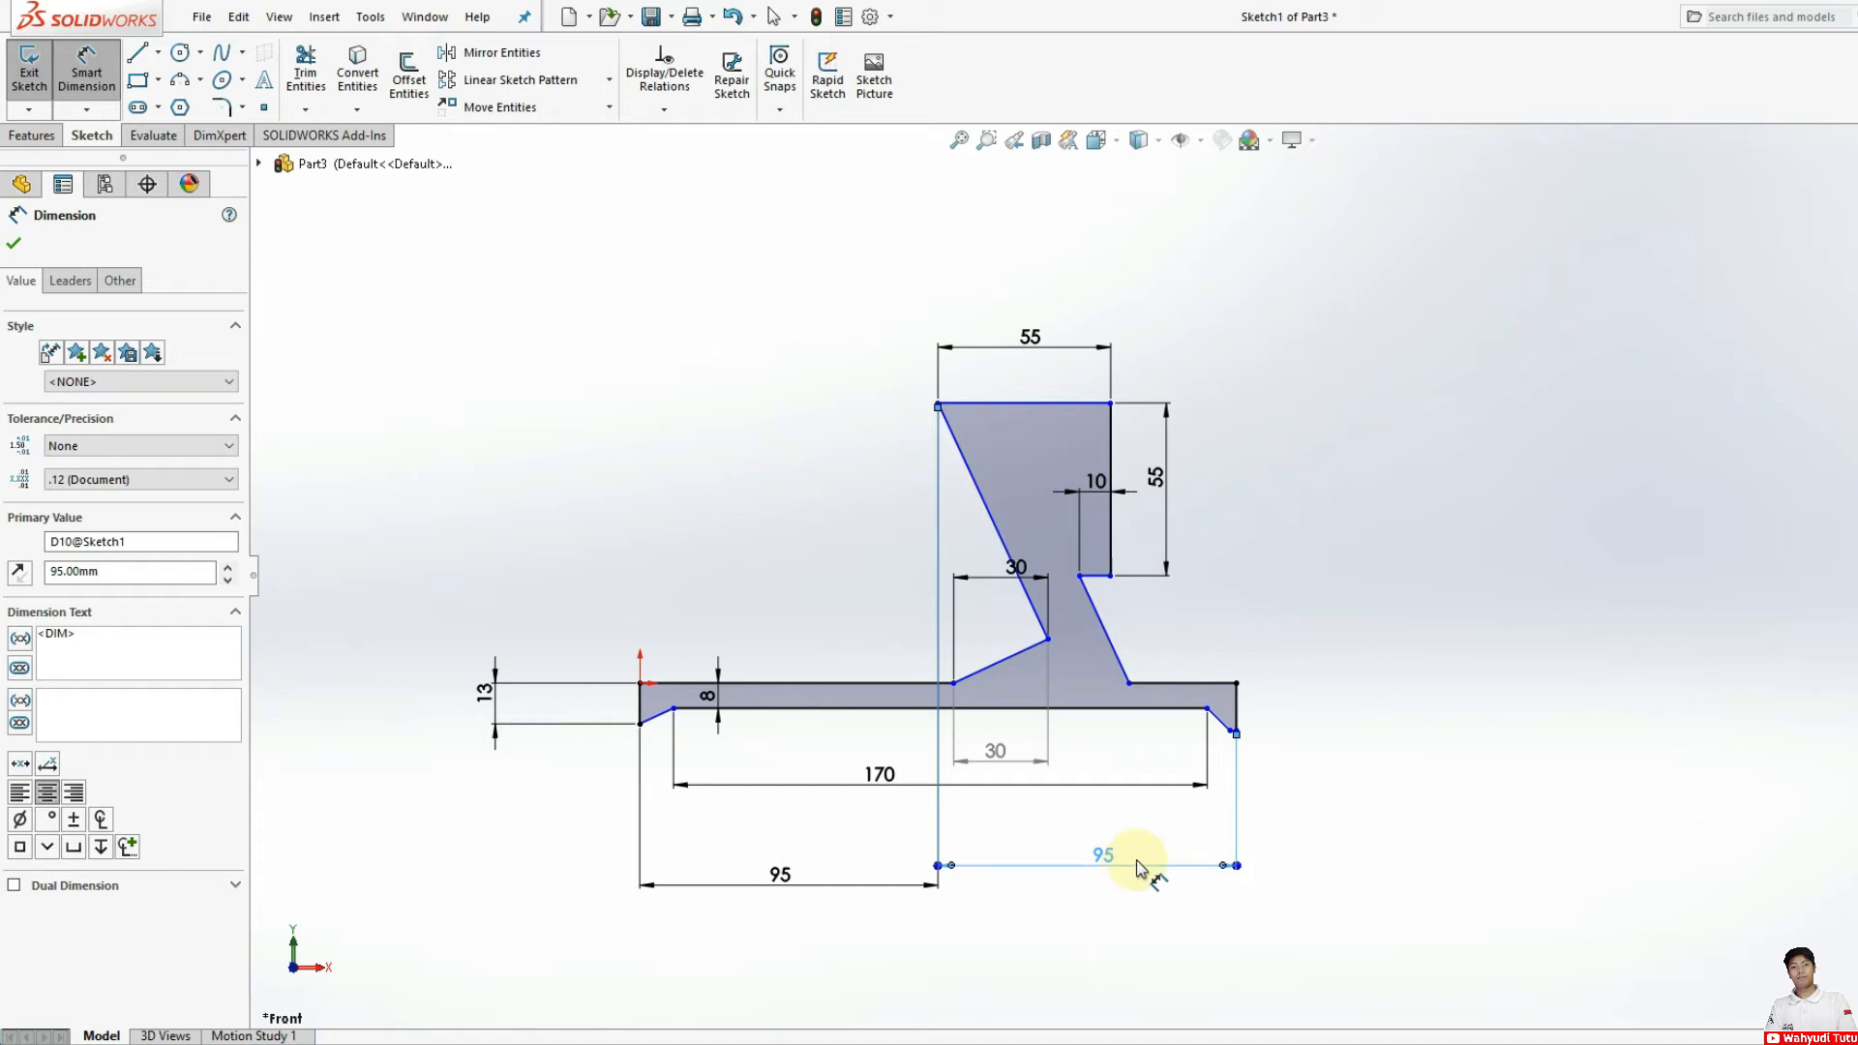
Step: Dimension the short bottom edge of the outer foot as 8 mm
{"action": "scroll", "coordinate": [1224, 747], "scroll_direction": "down", "scroll_amount": 5}
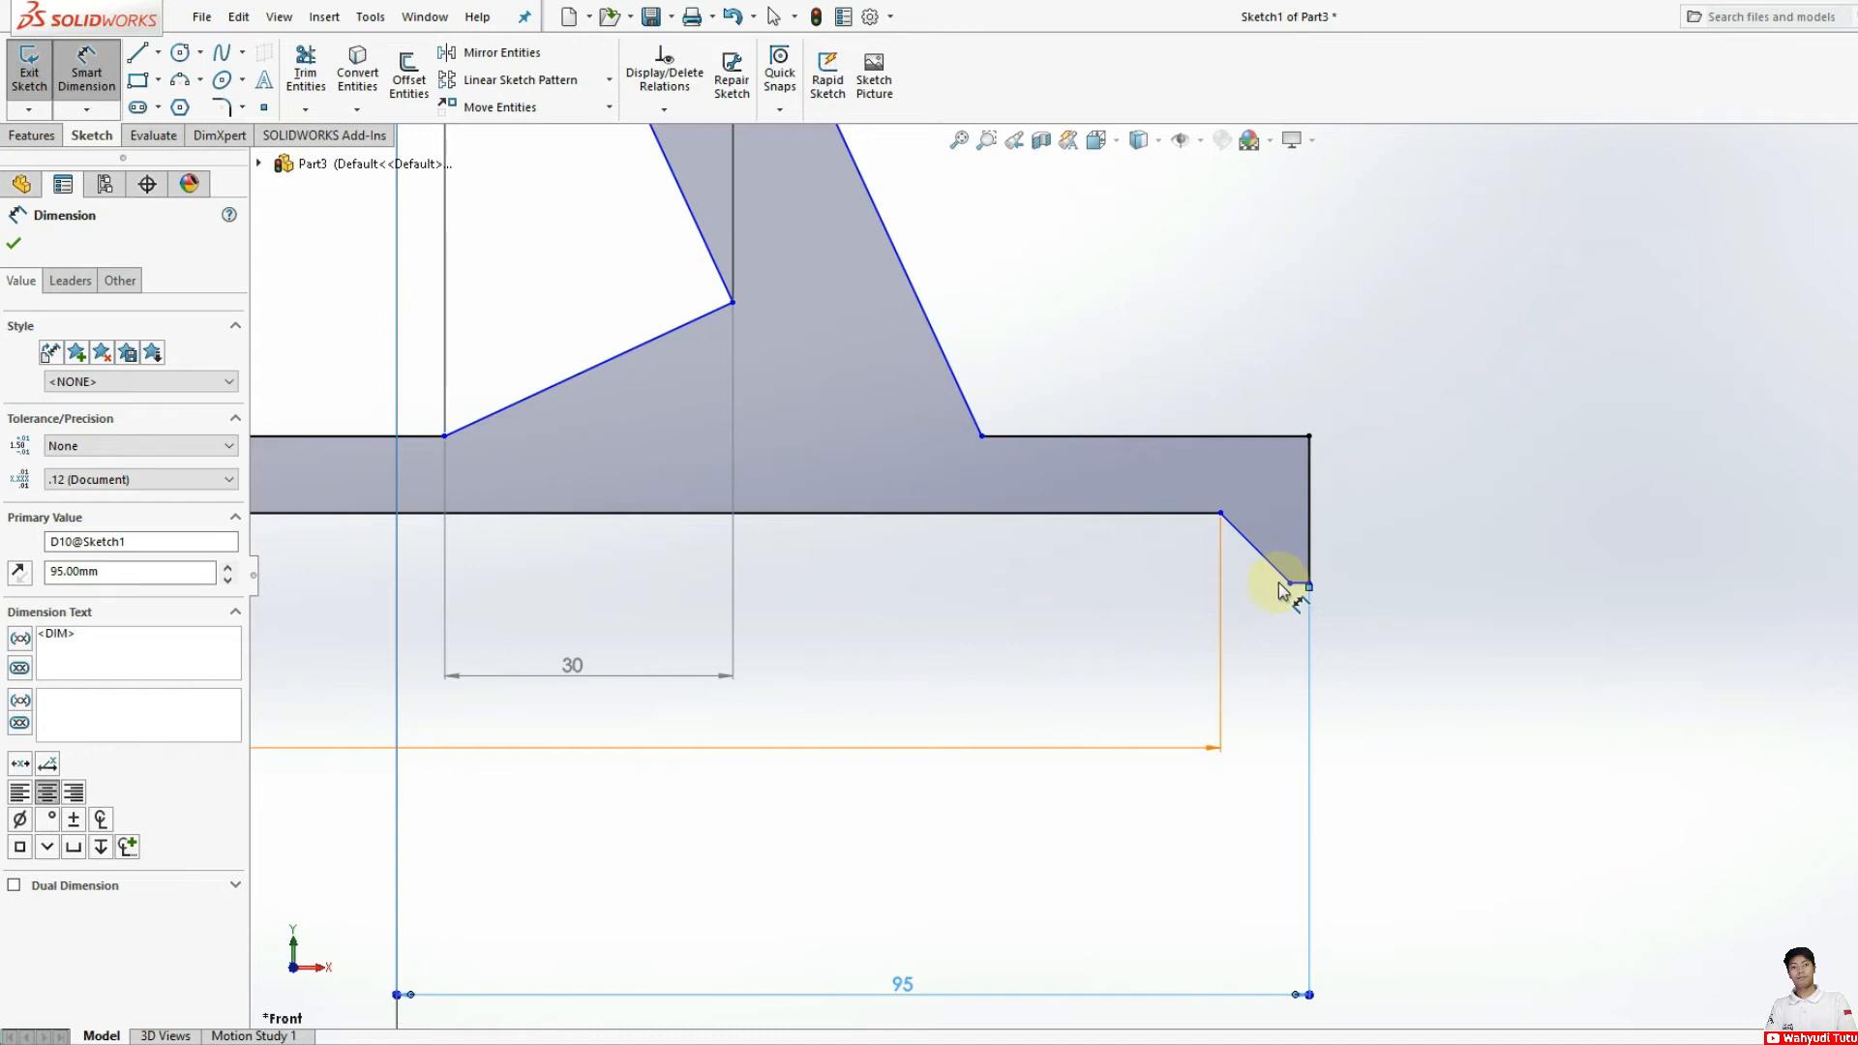
{"action": "left_click", "coordinate": [1290, 584]}
{"action": "left_click", "coordinate": [1308, 583]}
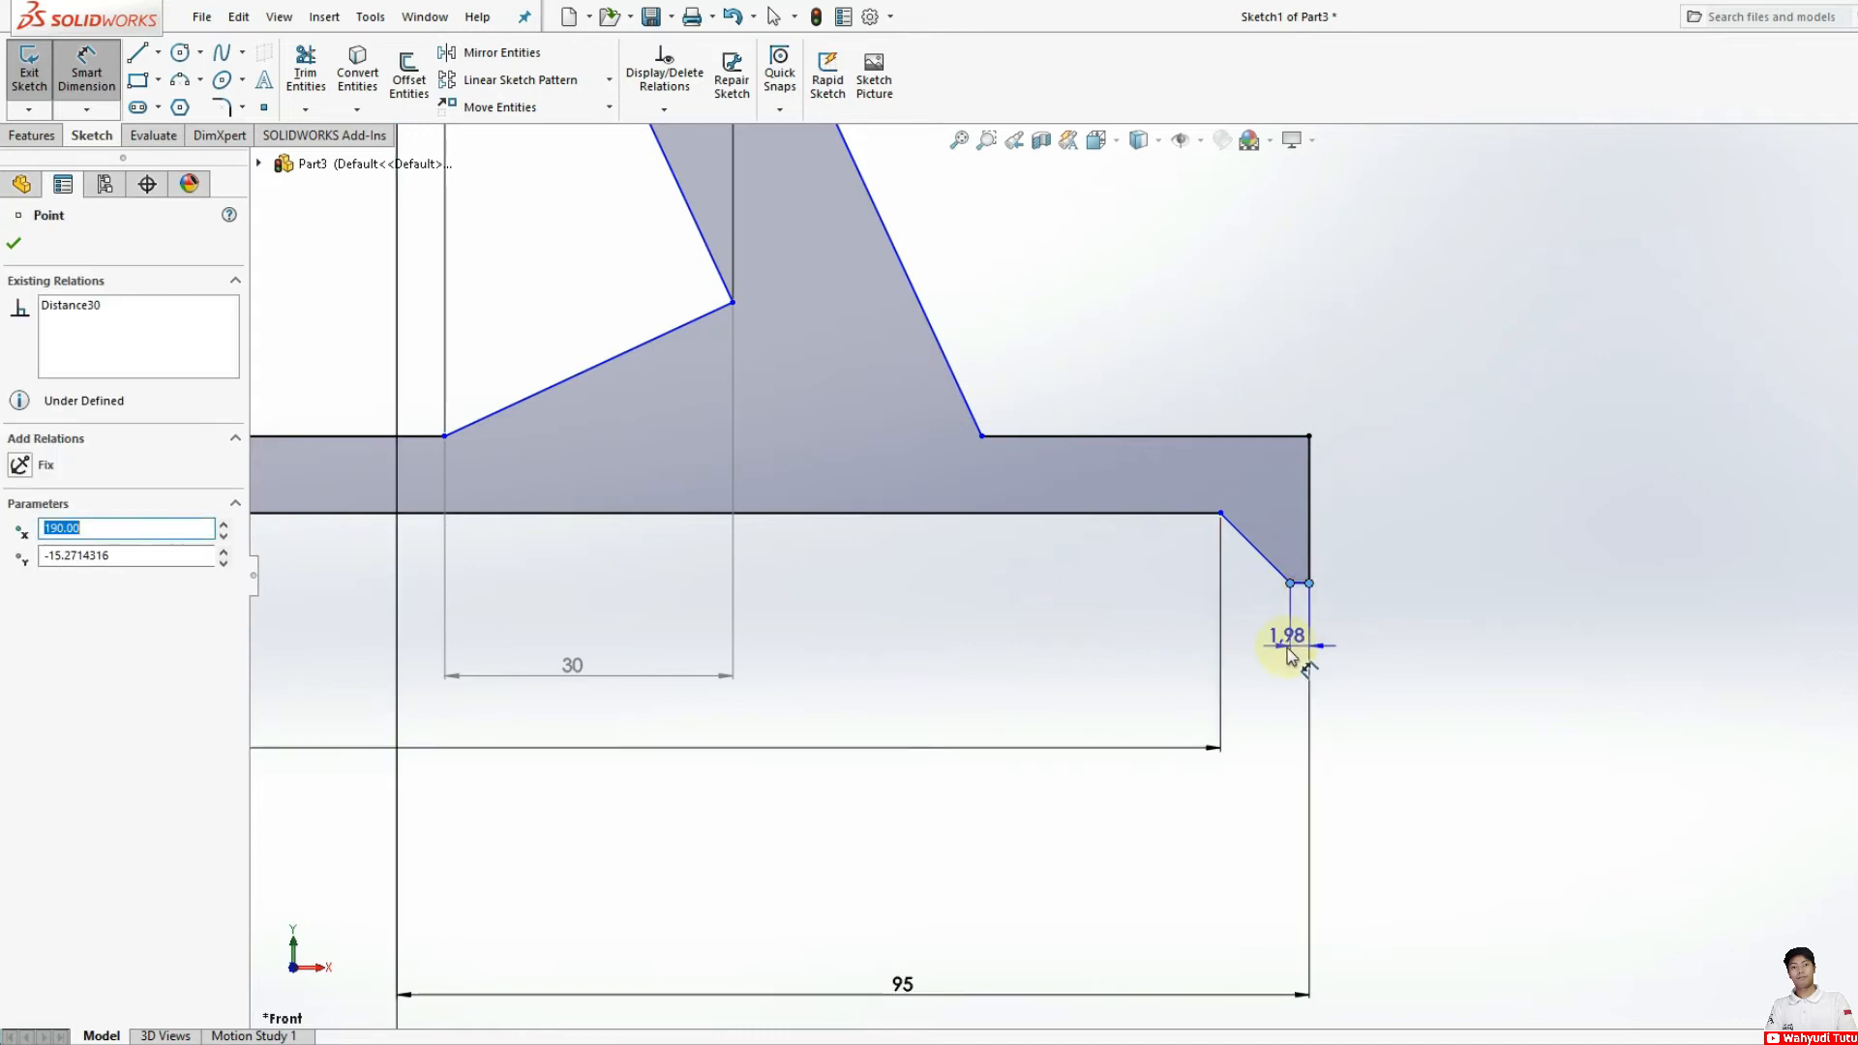
{"action": "left_click", "coordinate": [1298, 652]}
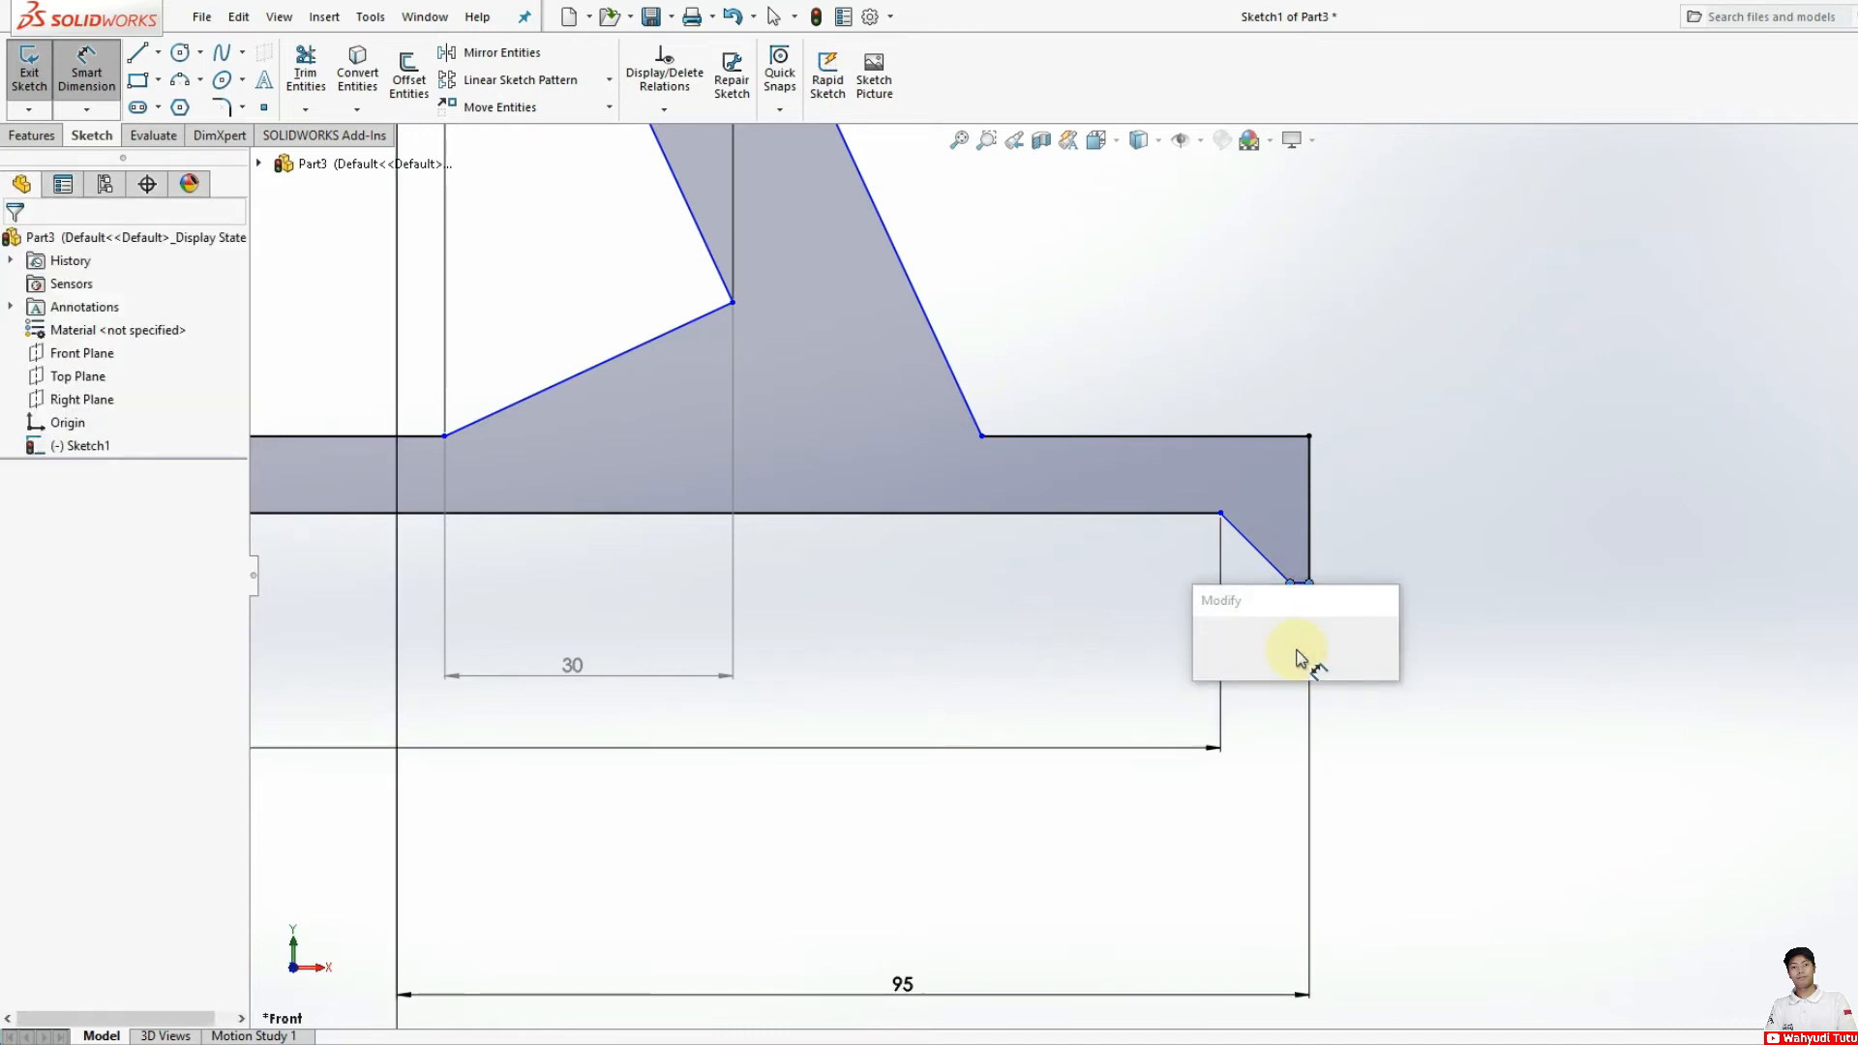
{"action": "key", "text": "Return"}
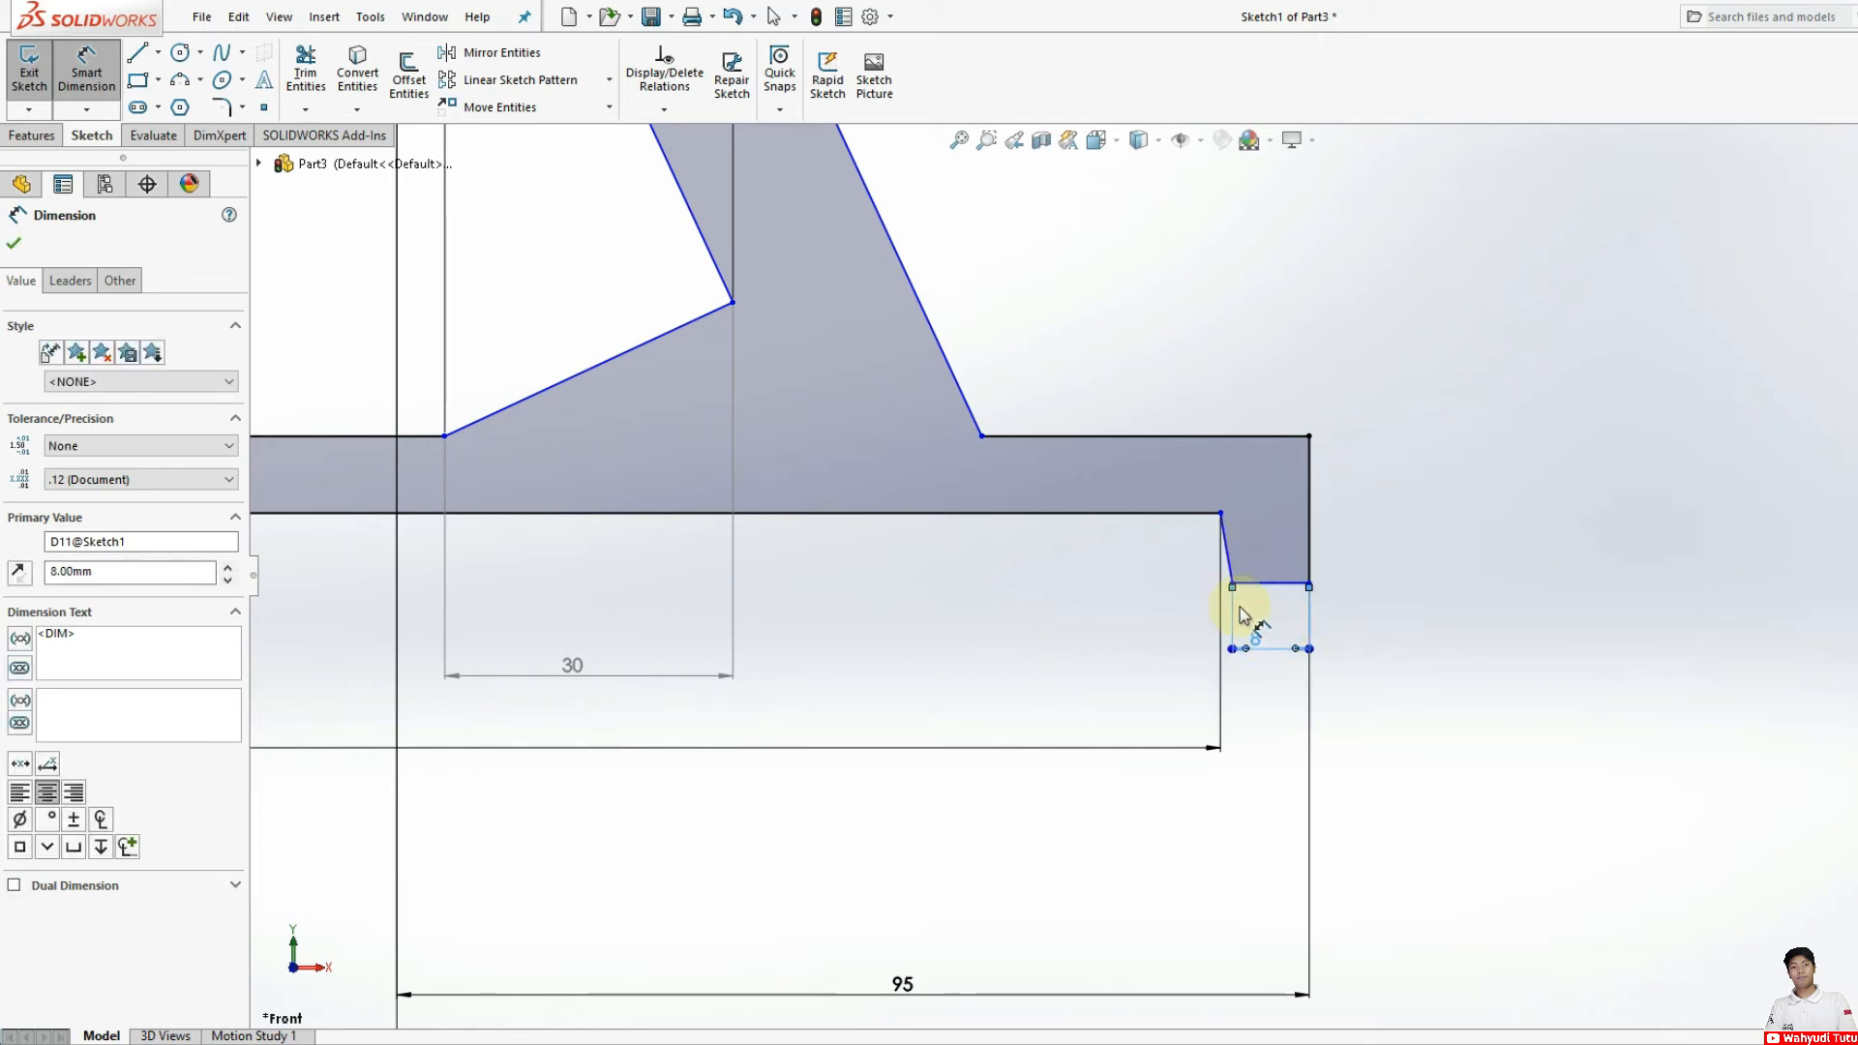
Step: Try dimensioning the upper line between the arm's outer base corner and the foot's upper outer corner as 8 mm
{"action": "scroll", "coordinate": [1240, 599], "scroll_direction": "up", "scroll_amount": 3}
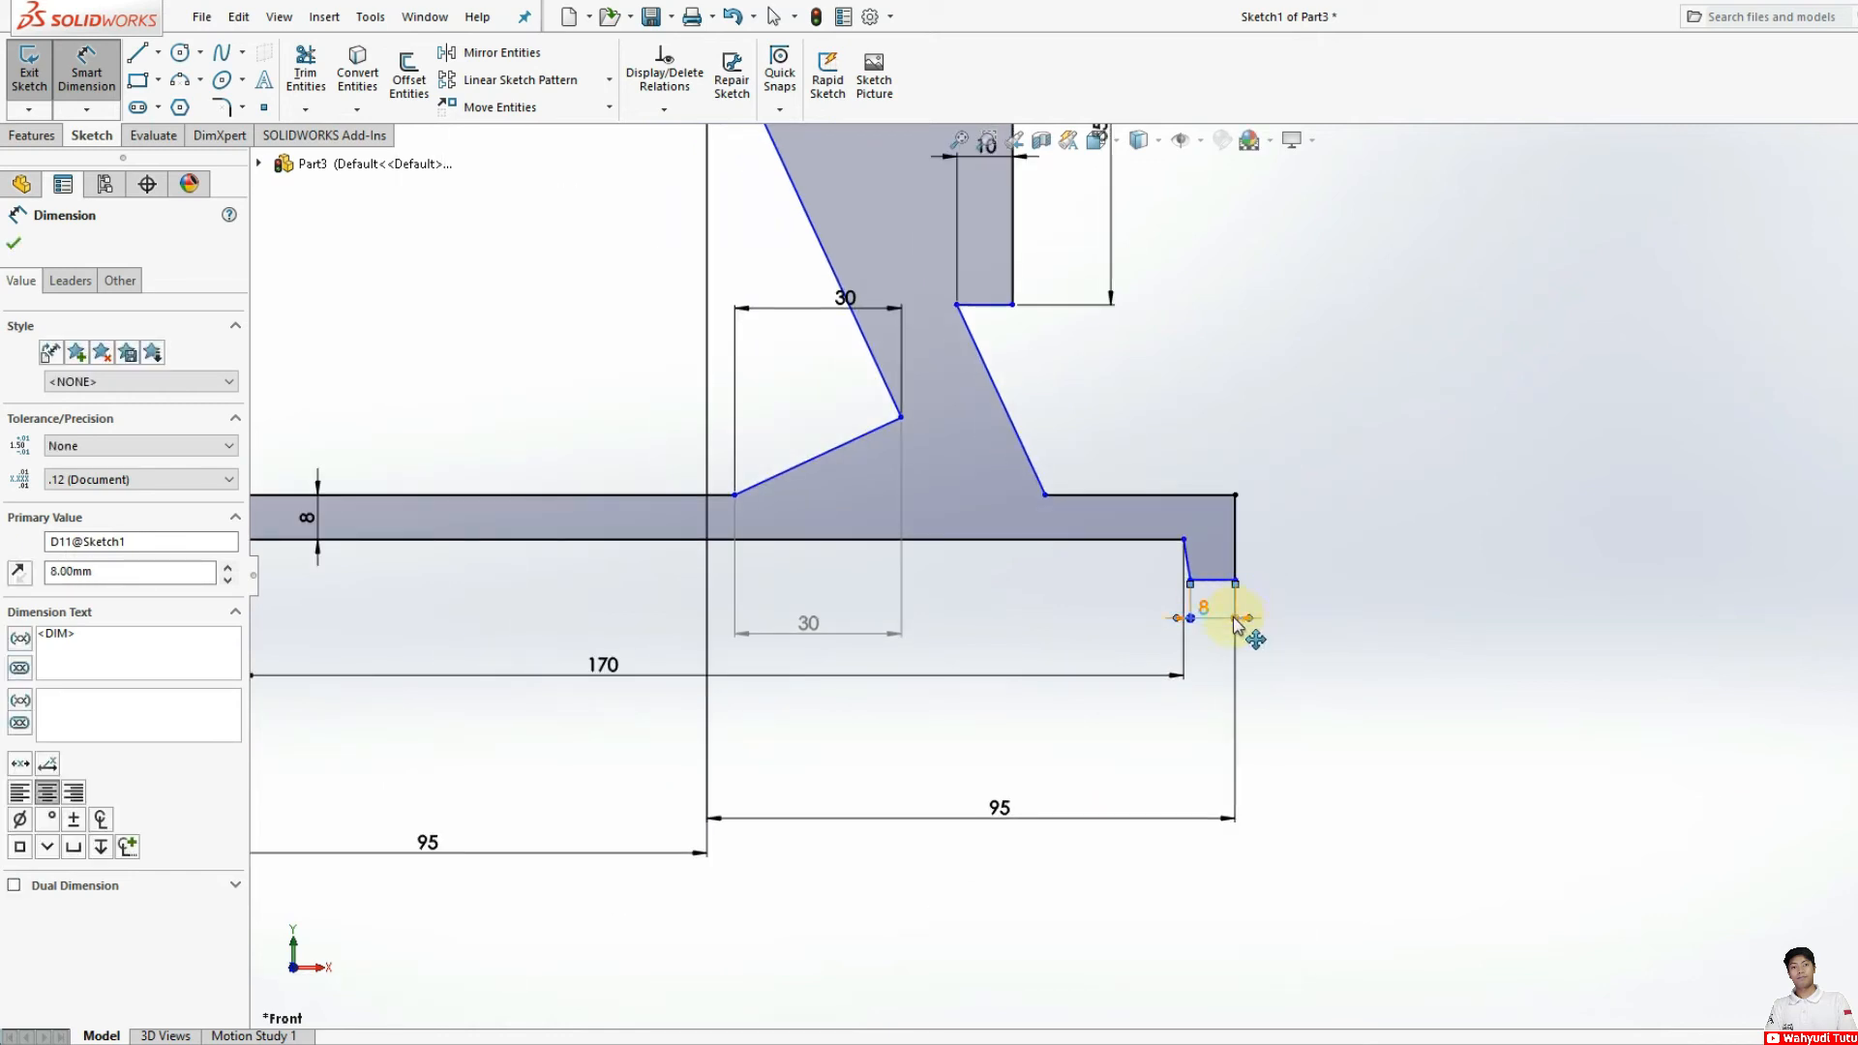
{"action": "scroll", "coordinate": [1187, 553], "scroll_direction": "down", "scroll_amount": 1}
{"action": "scroll", "coordinate": [1132, 566], "scroll_direction": "up", "scroll_amount": 2}
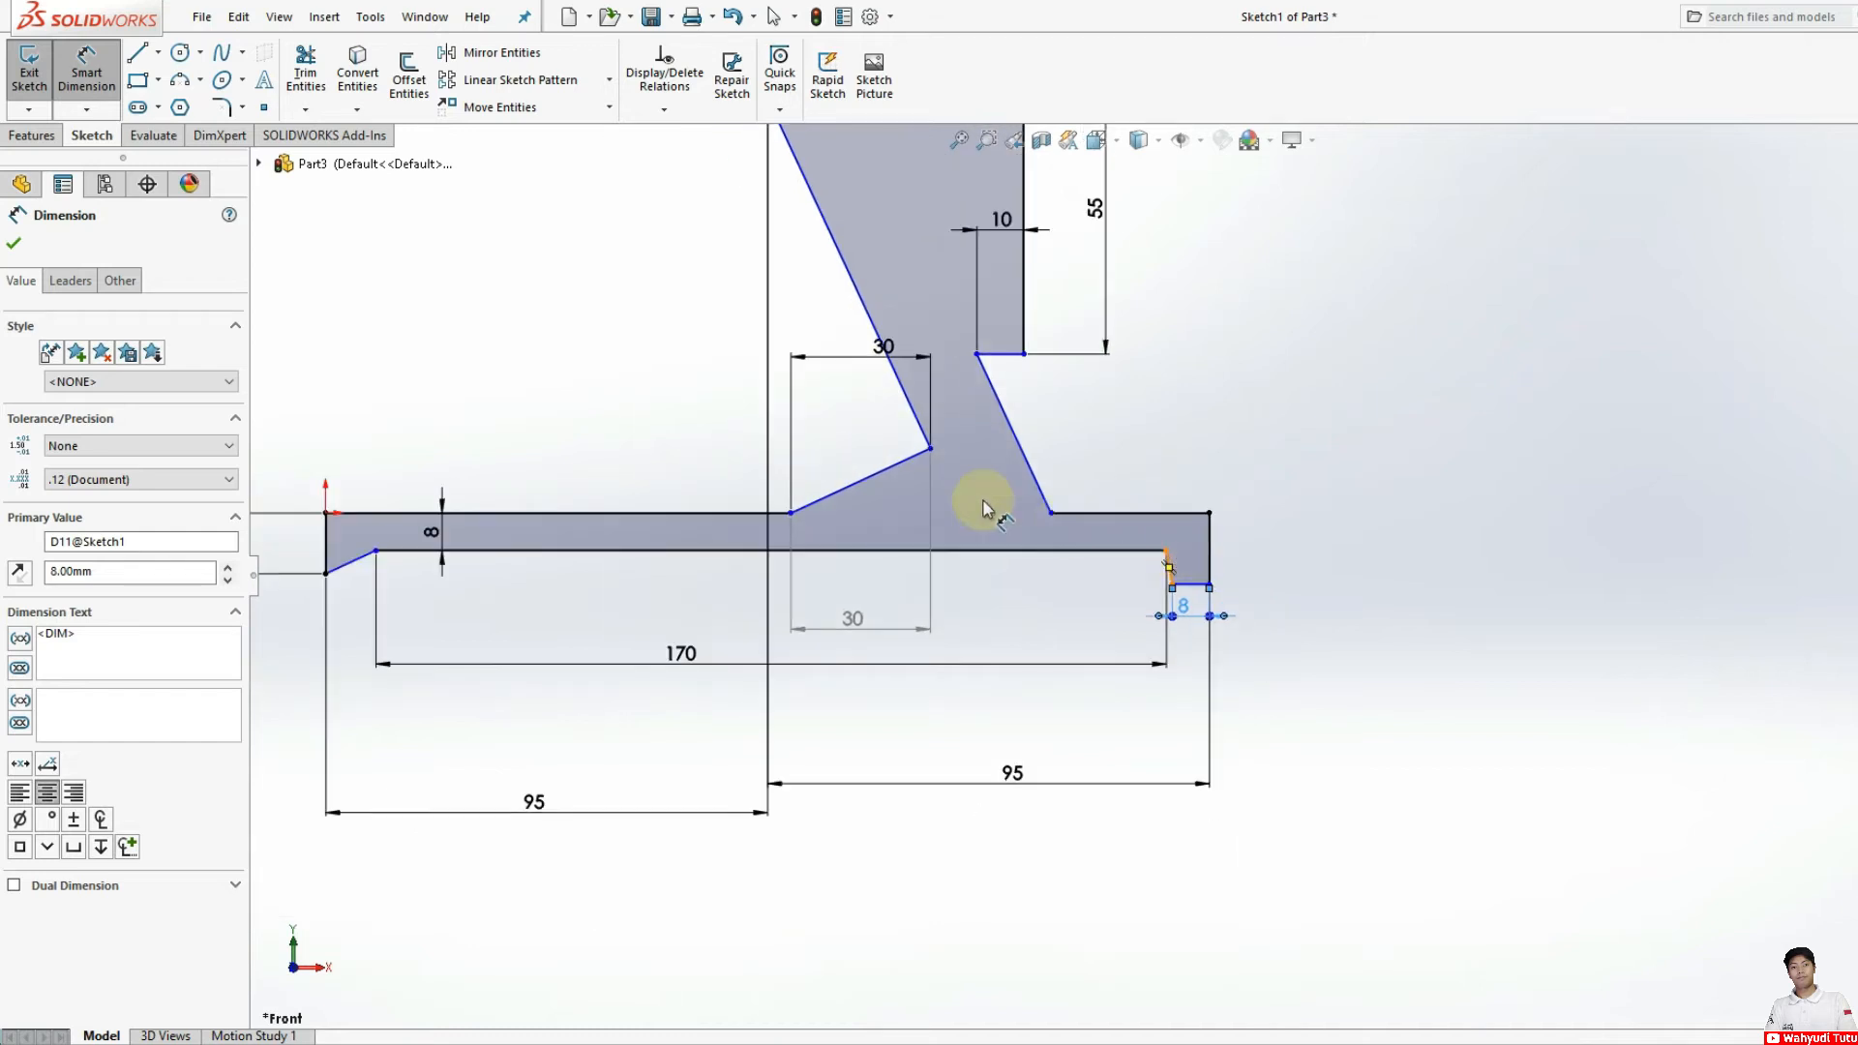
{"action": "left_click", "coordinate": [1050, 512]}
{"action": "left_click", "coordinate": [1208, 512]}
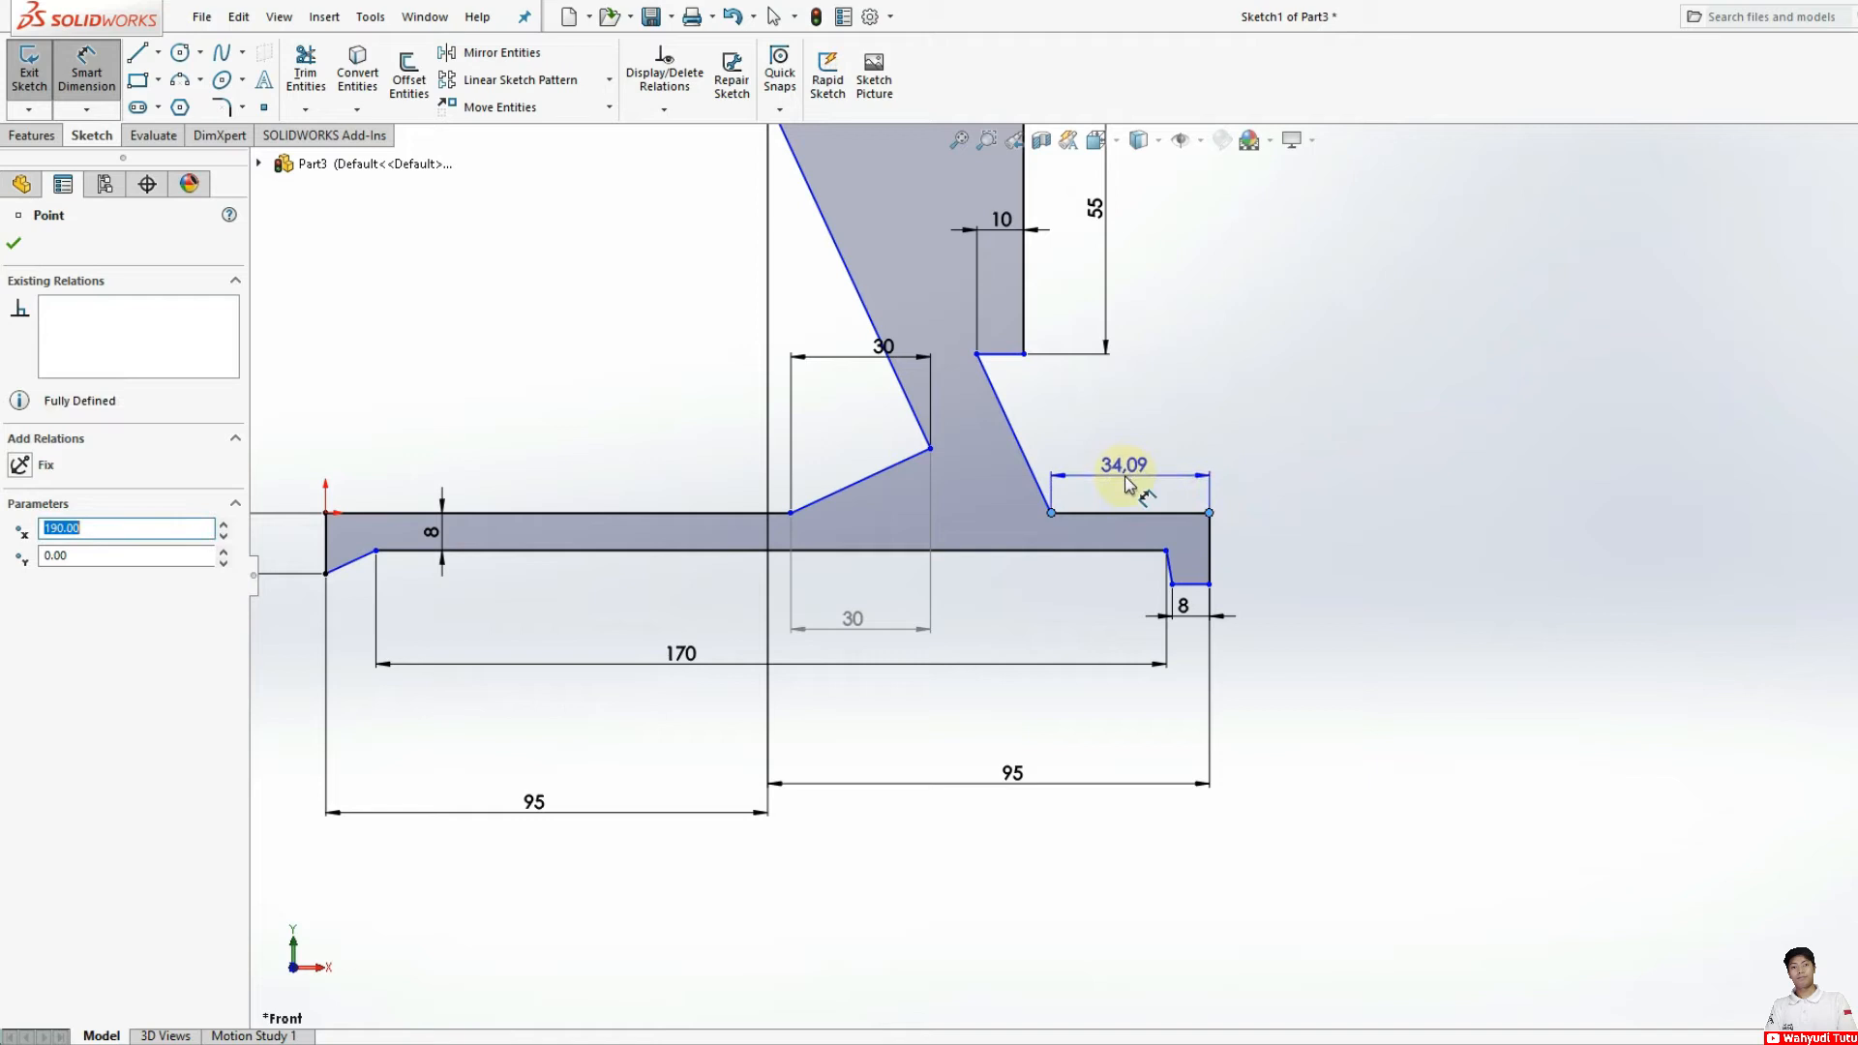
{"action": "left_click", "coordinate": [1128, 484]}
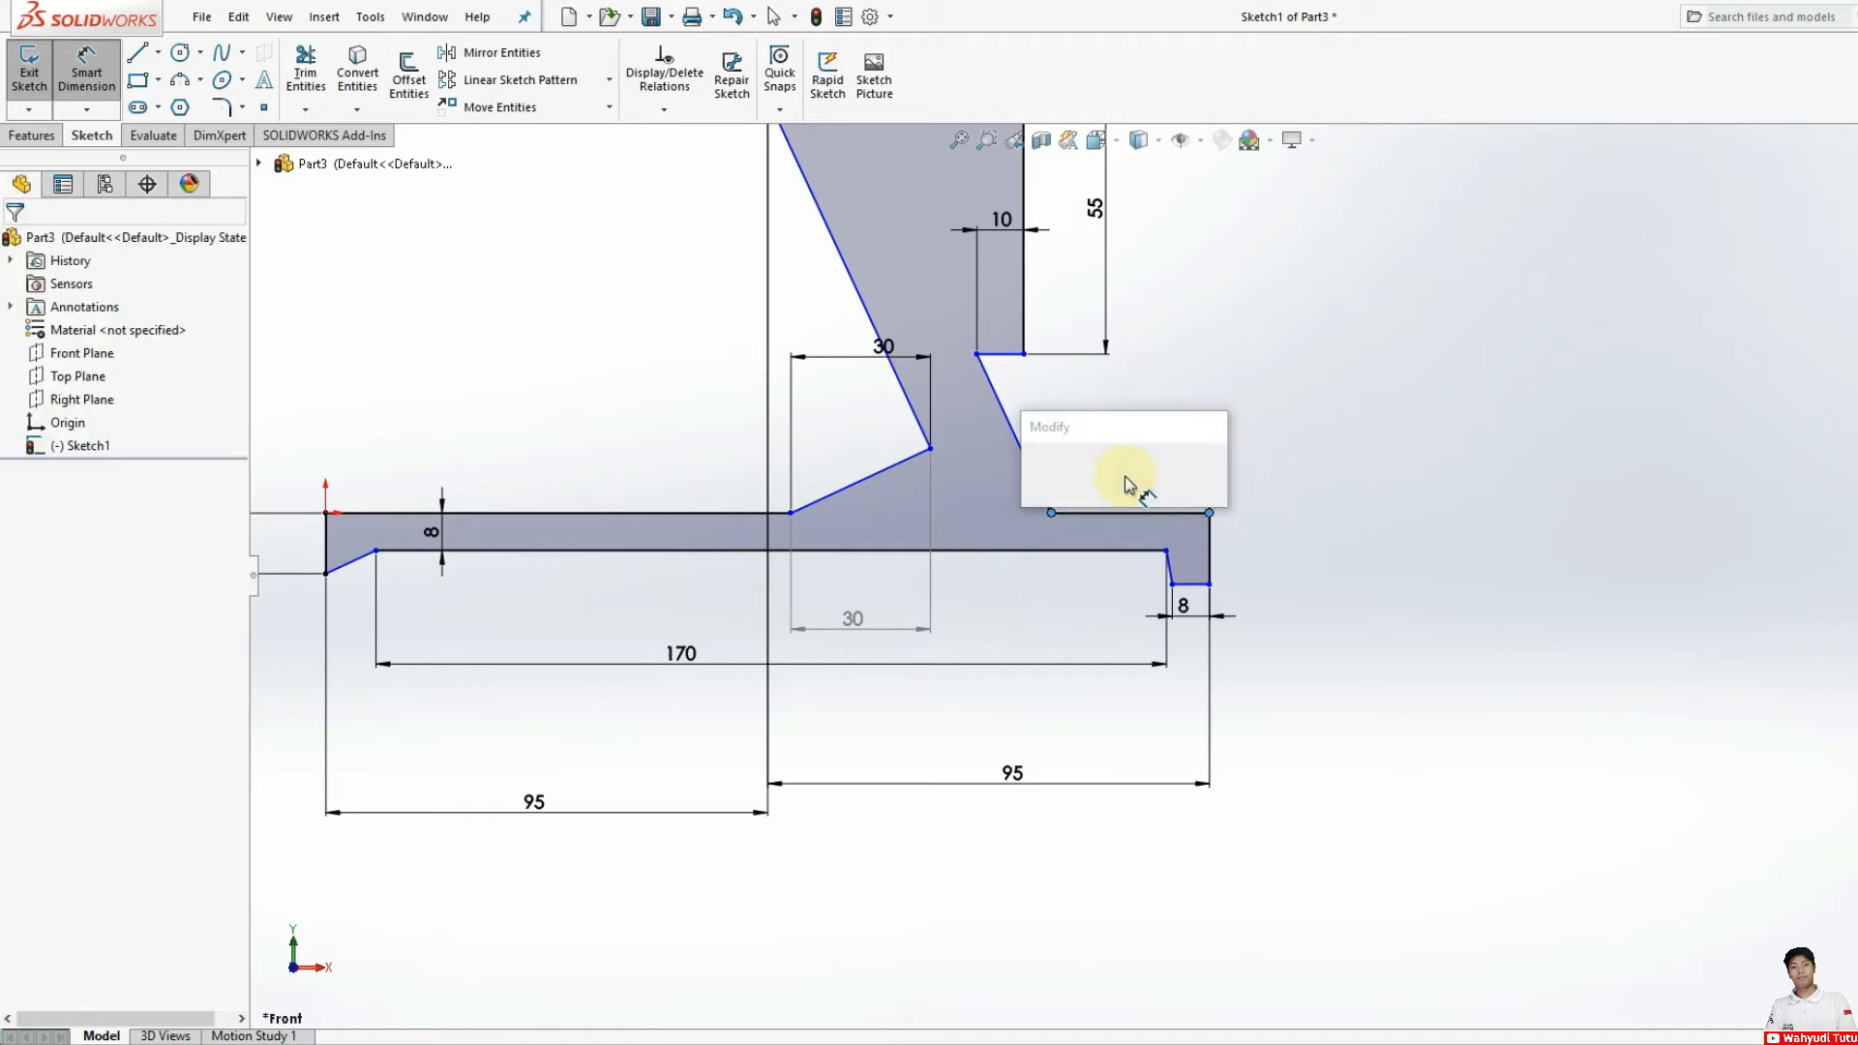
{"action": "key", "text": "Return"}
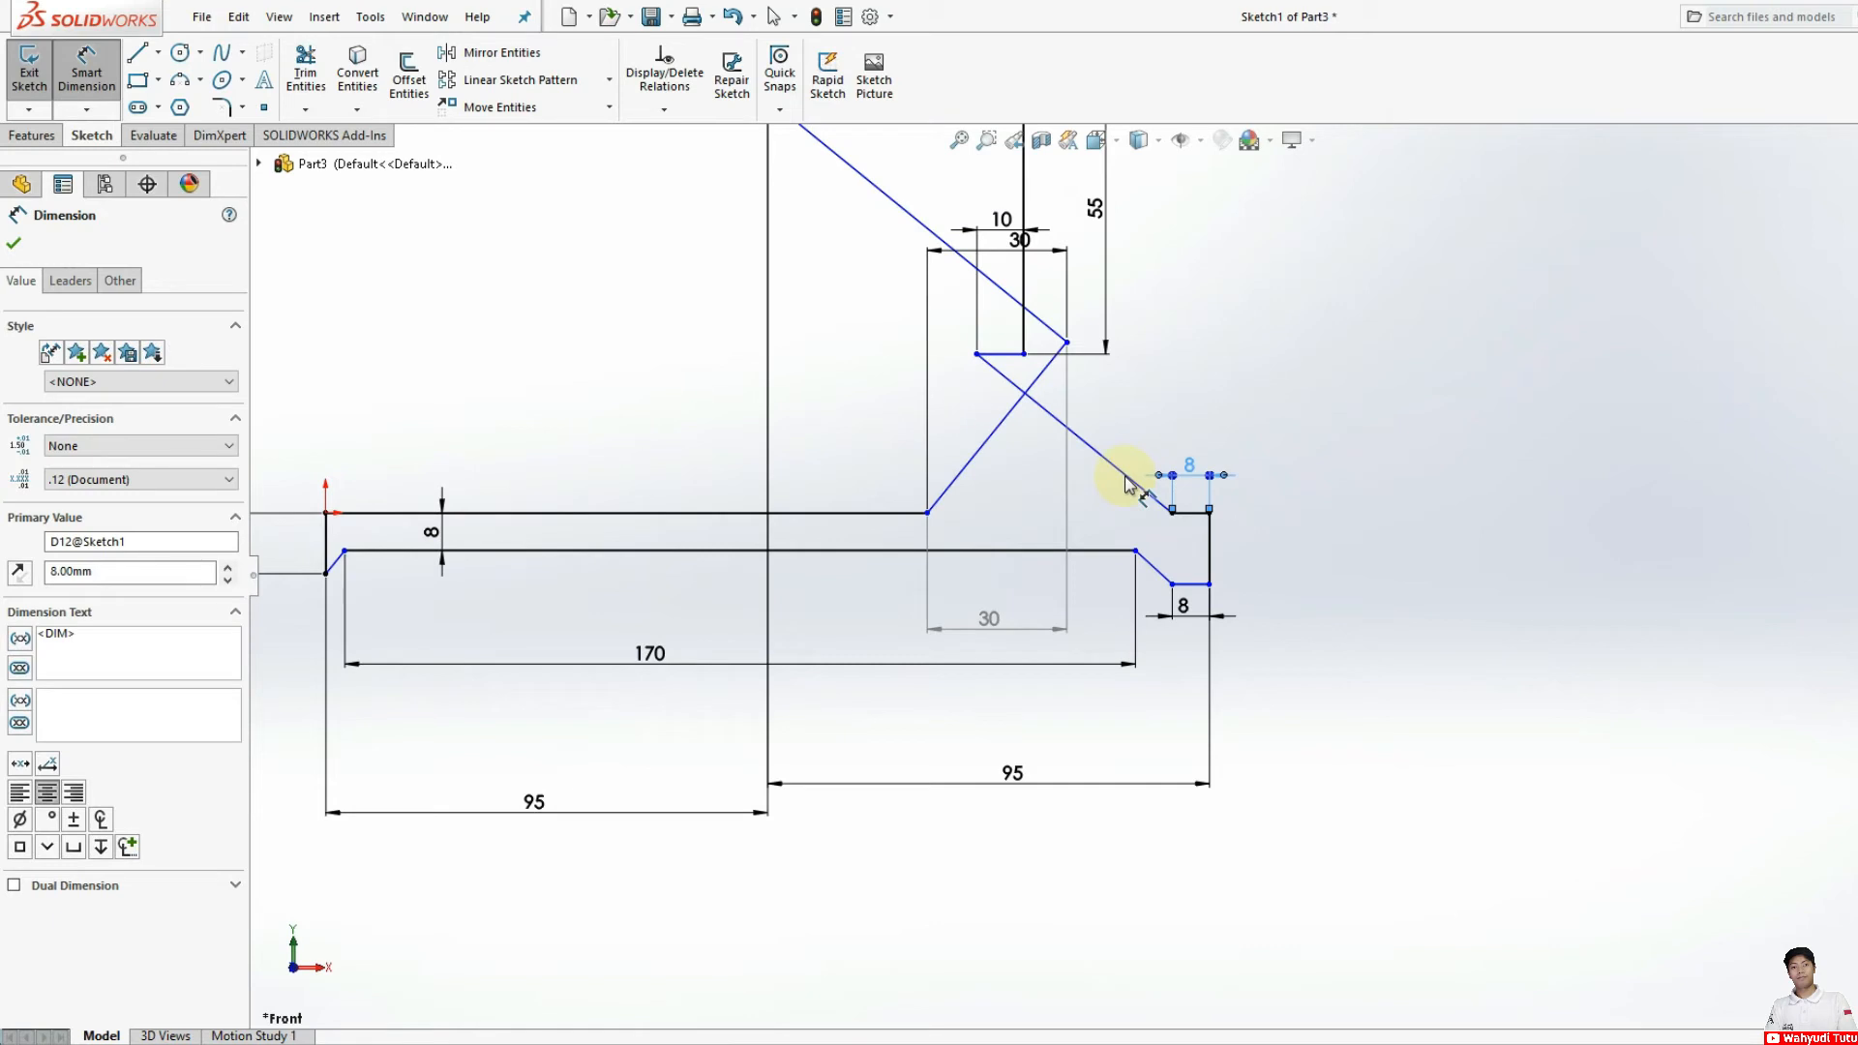
Step: Undo the 8 mm change and delete the dimension above the foot's upper line
{"action": "key", "text": "ctrl+z"}
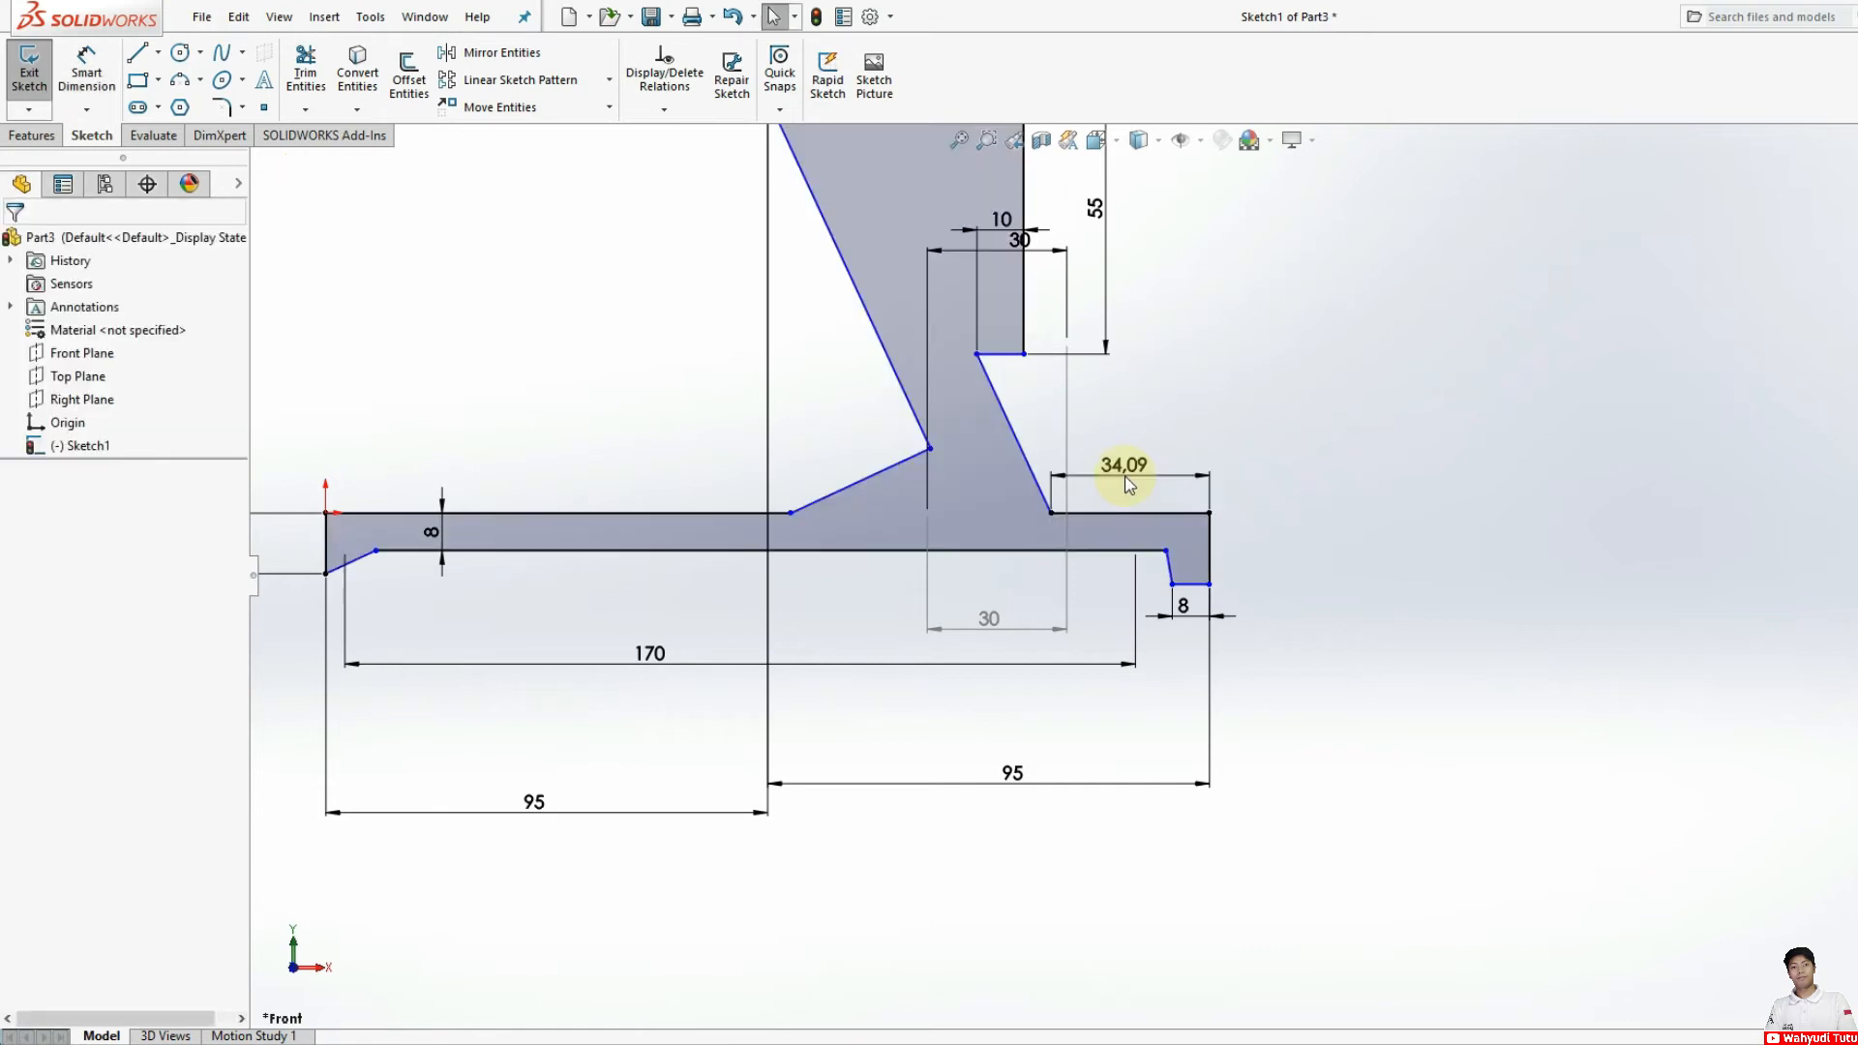
{"action": "left_click", "coordinate": [1126, 478]}
{"action": "left_click", "coordinate": [1704, 477]}
{"action": "left_click", "coordinate": [1199, 475]}
{"action": "key", "text": "Delete"}
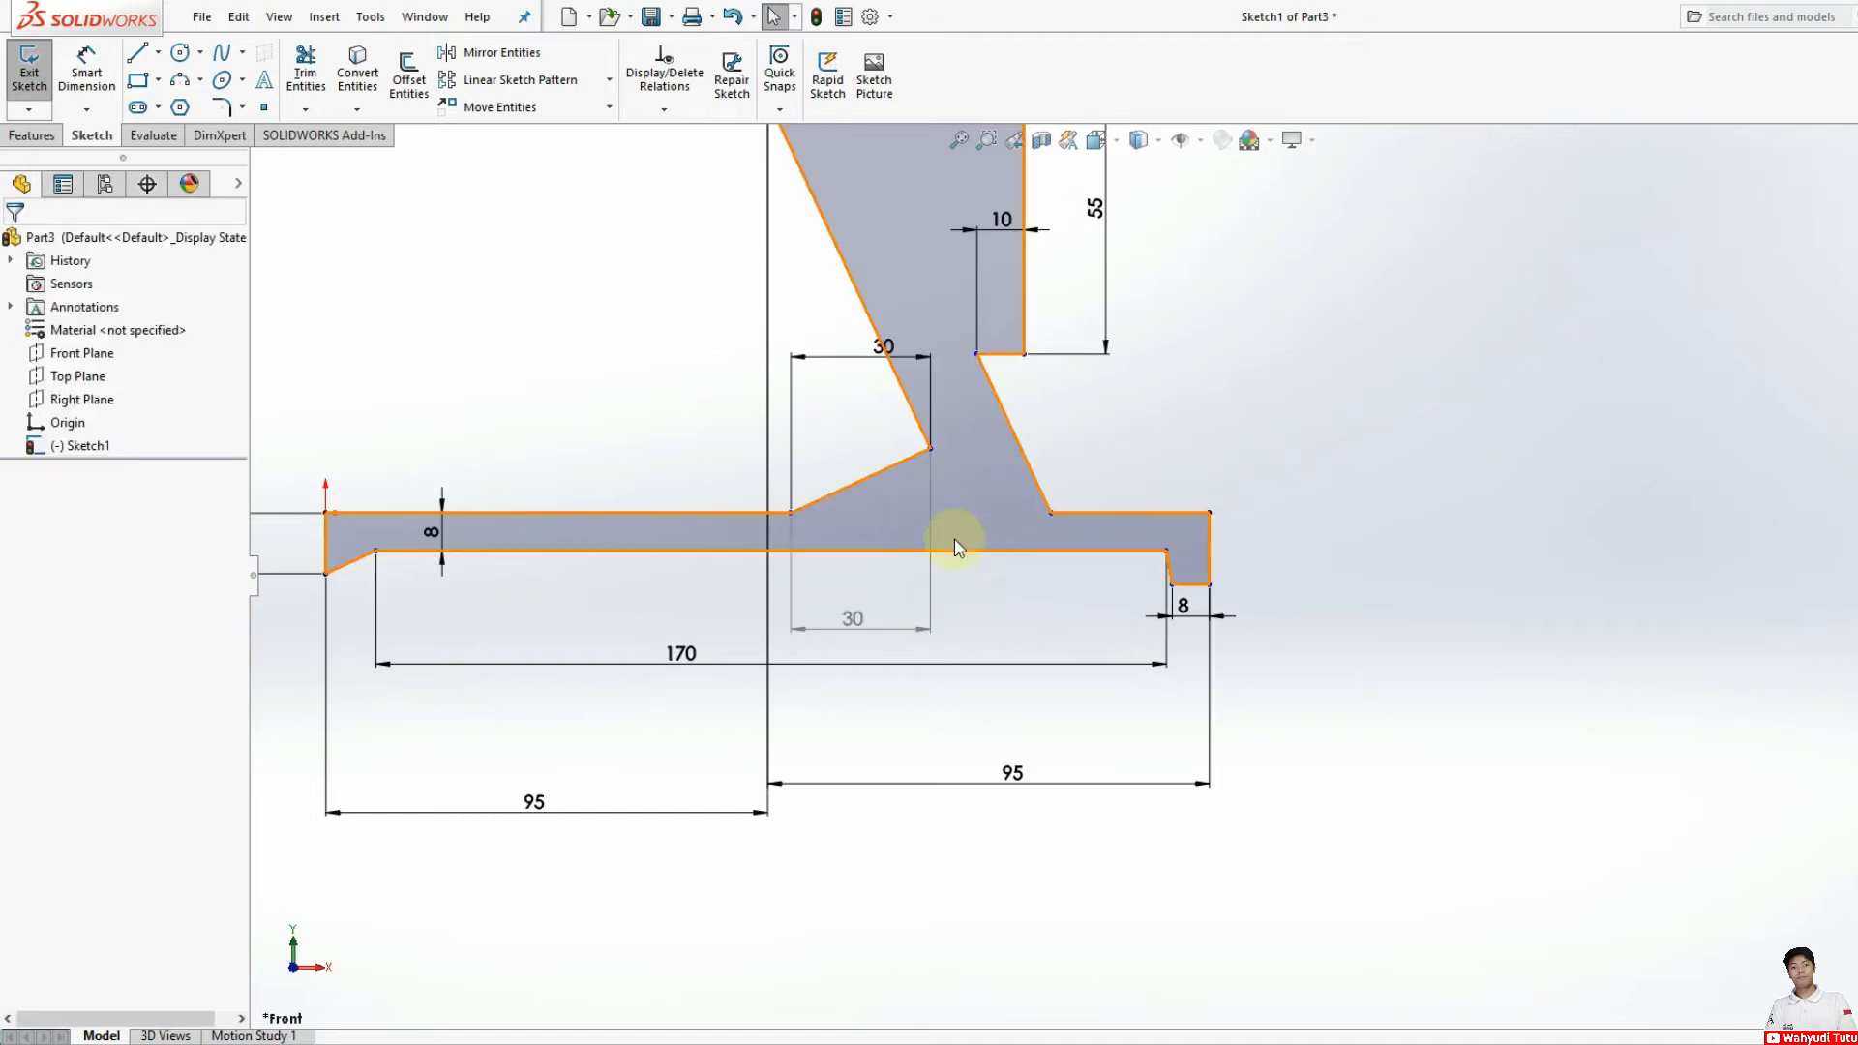
Step: Dimension the vertical distance between the arm's top edge and the long lower horizontal line as 150 mm
{"action": "scroll", "coordinate": [950, 582], "scroll_direction": "up", "scroll_amount": 3}
{"action": "left_click", "coordinate": [86, 68]}
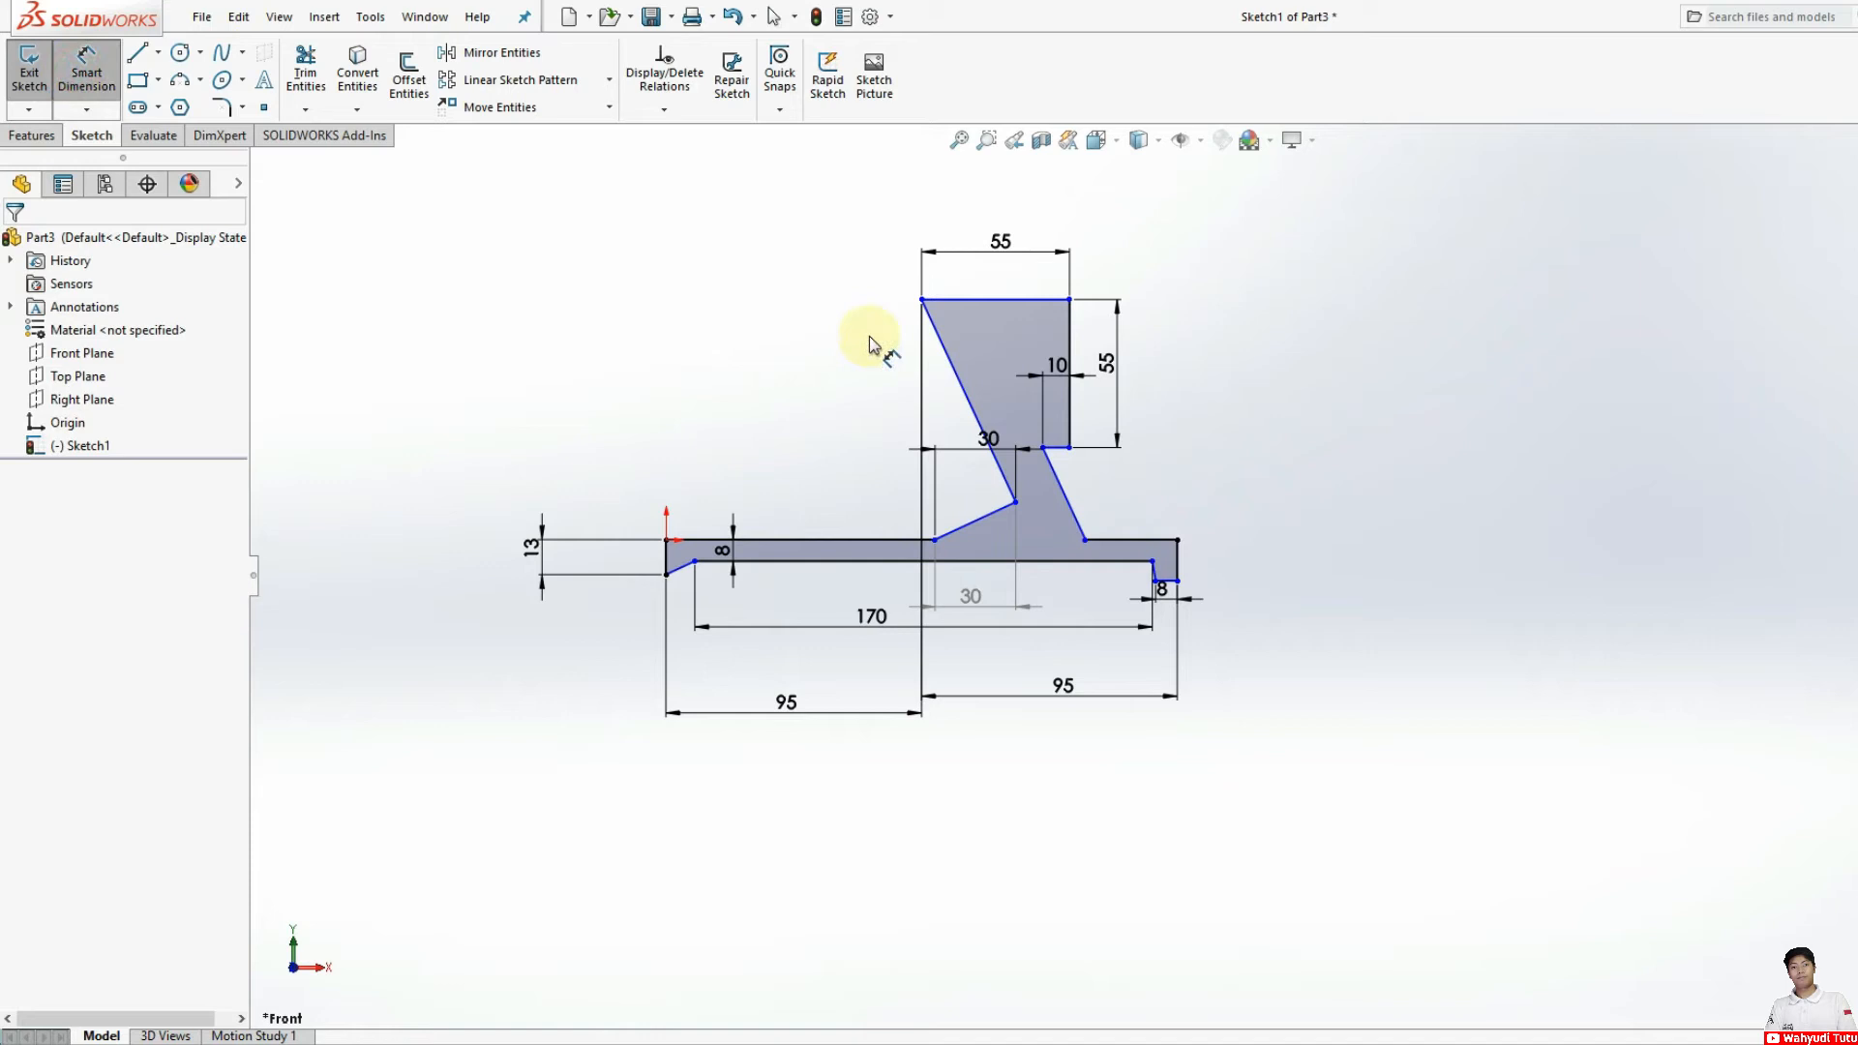
{"action": "left_click", "coordinate": [1007, 300]}
{"action": "left_click", "coordinate": [876, 561]}
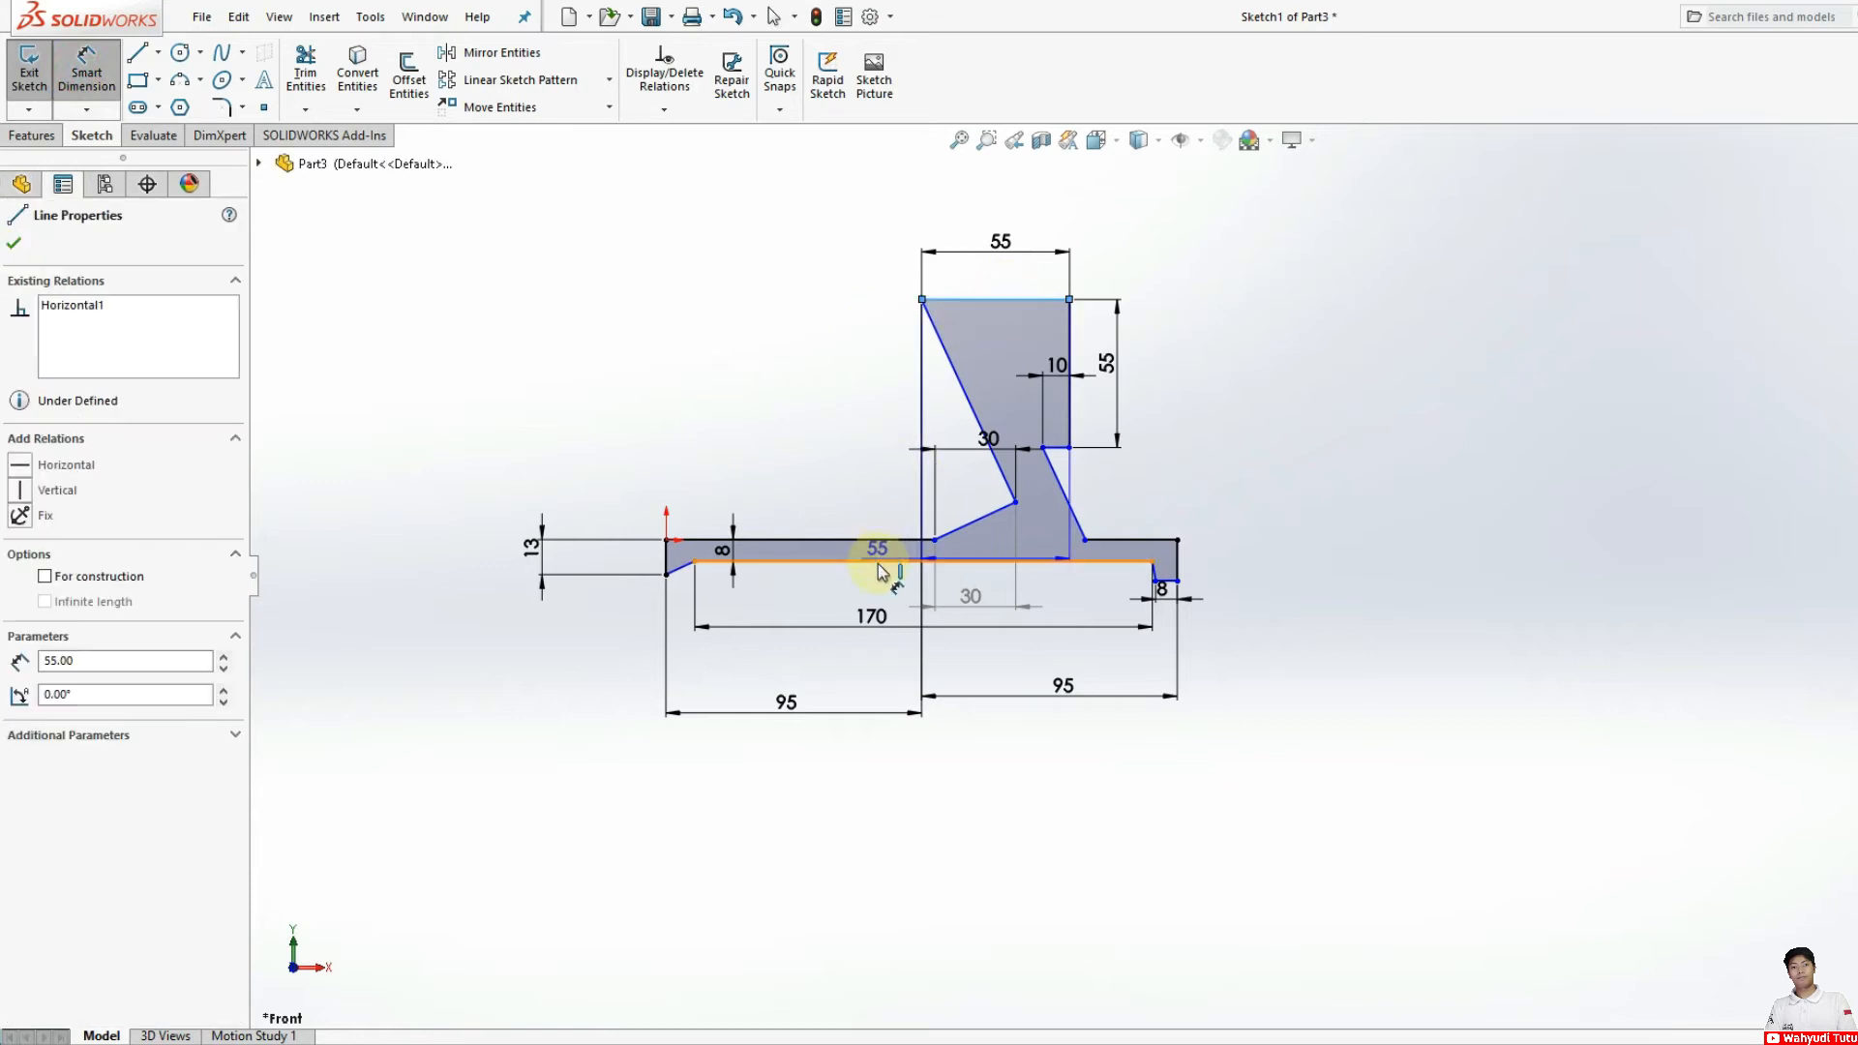
{"action": "left_click", "coordinate": [818, 420]}
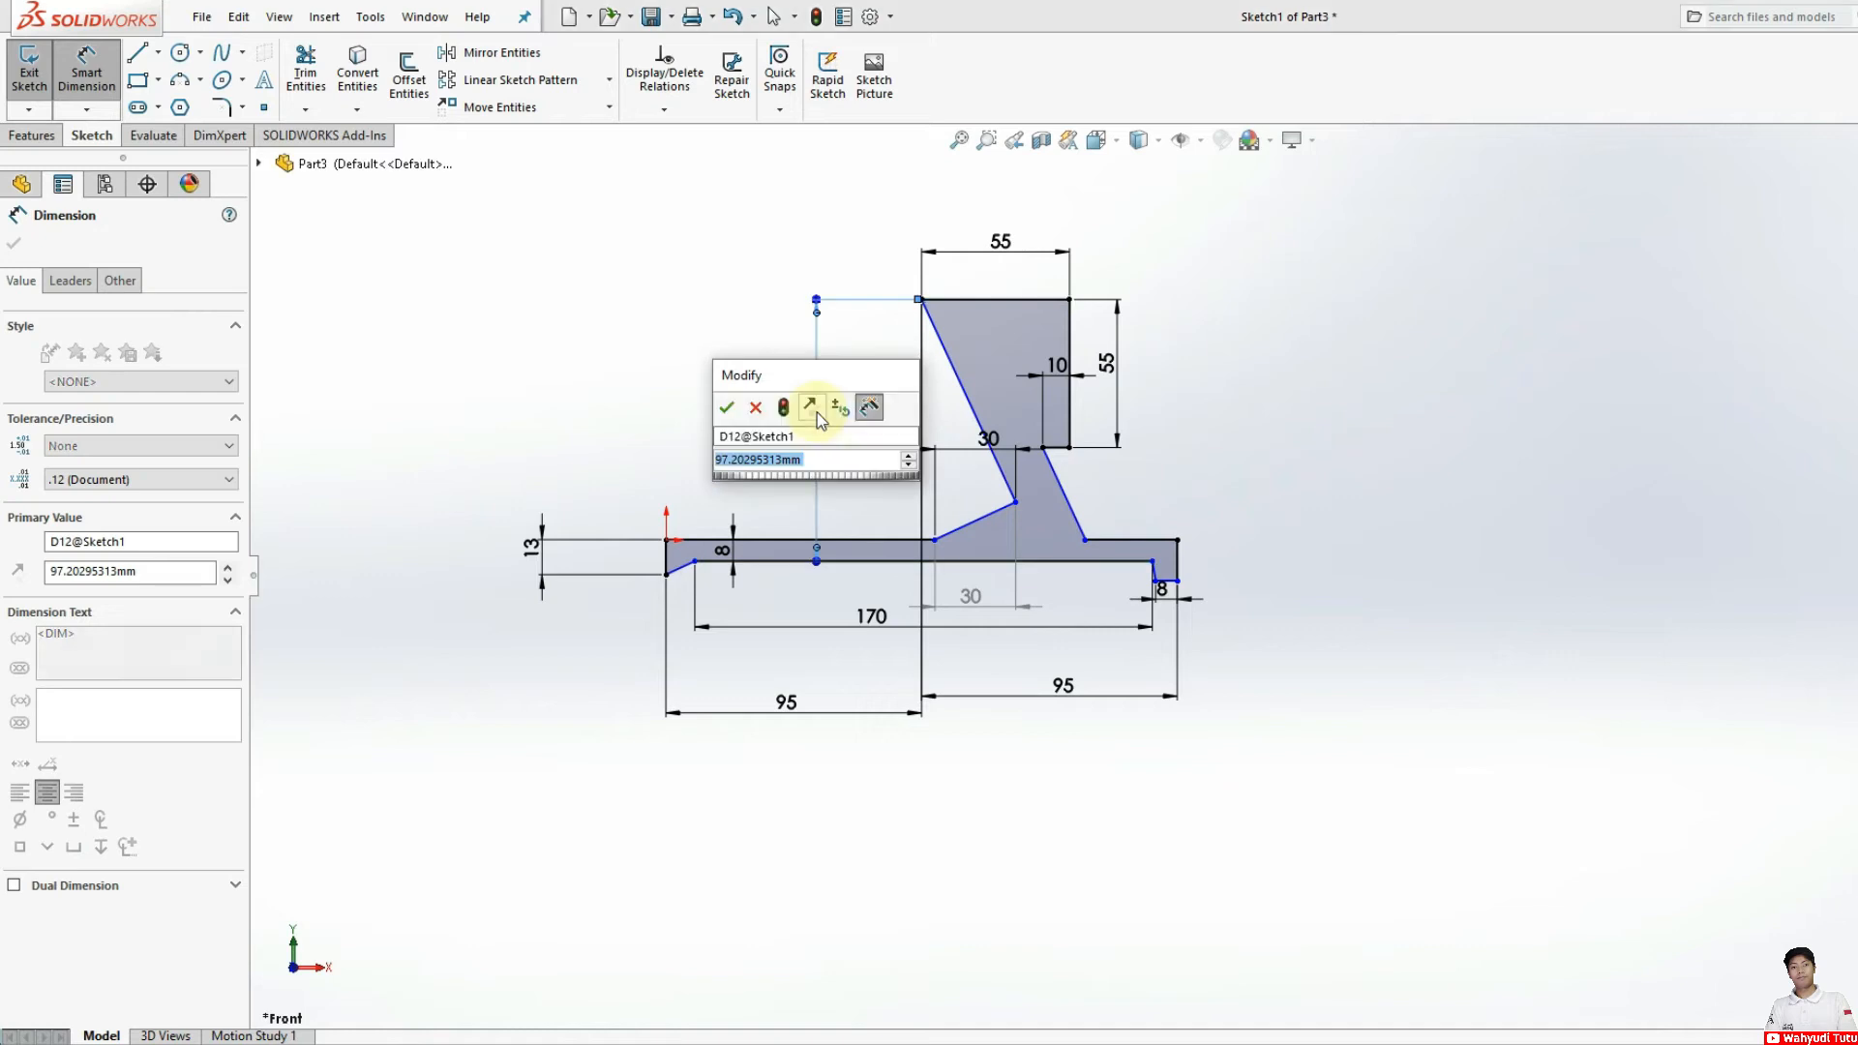
{"action": "type", "text": "150"}
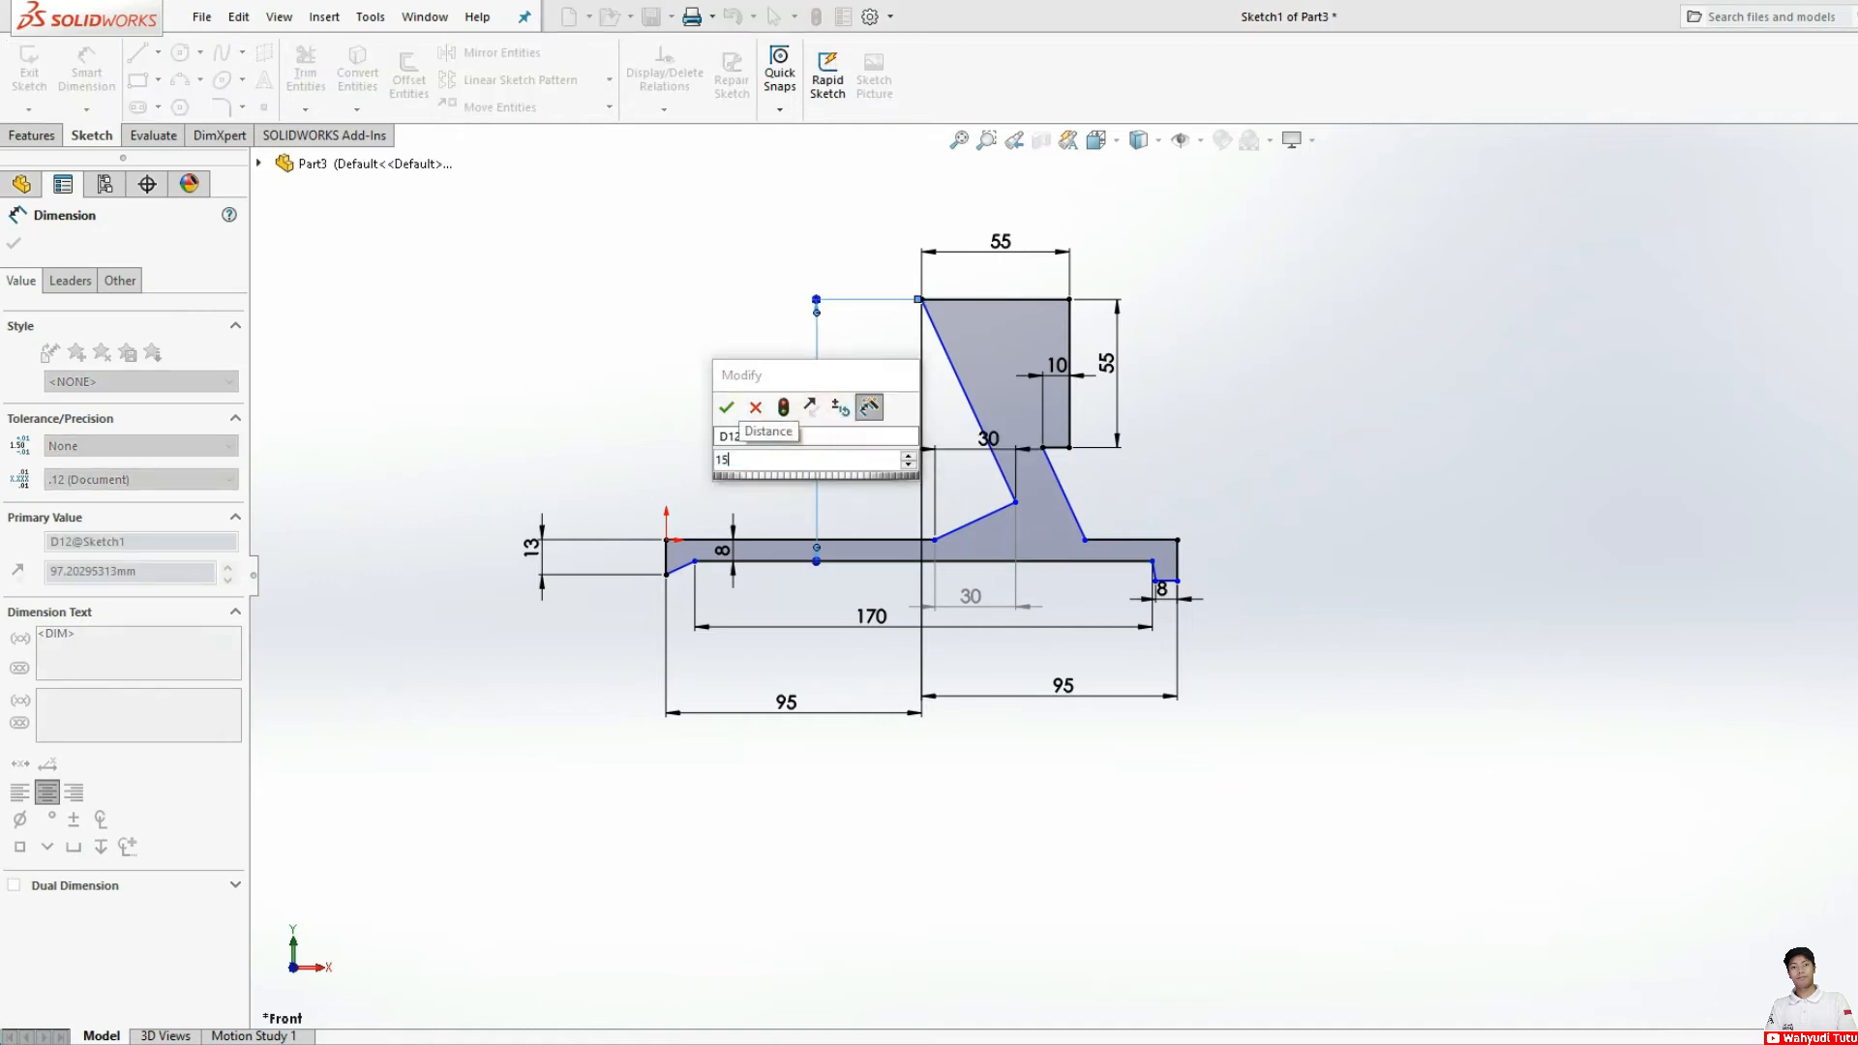
{"action": "key", "text": "Return"}
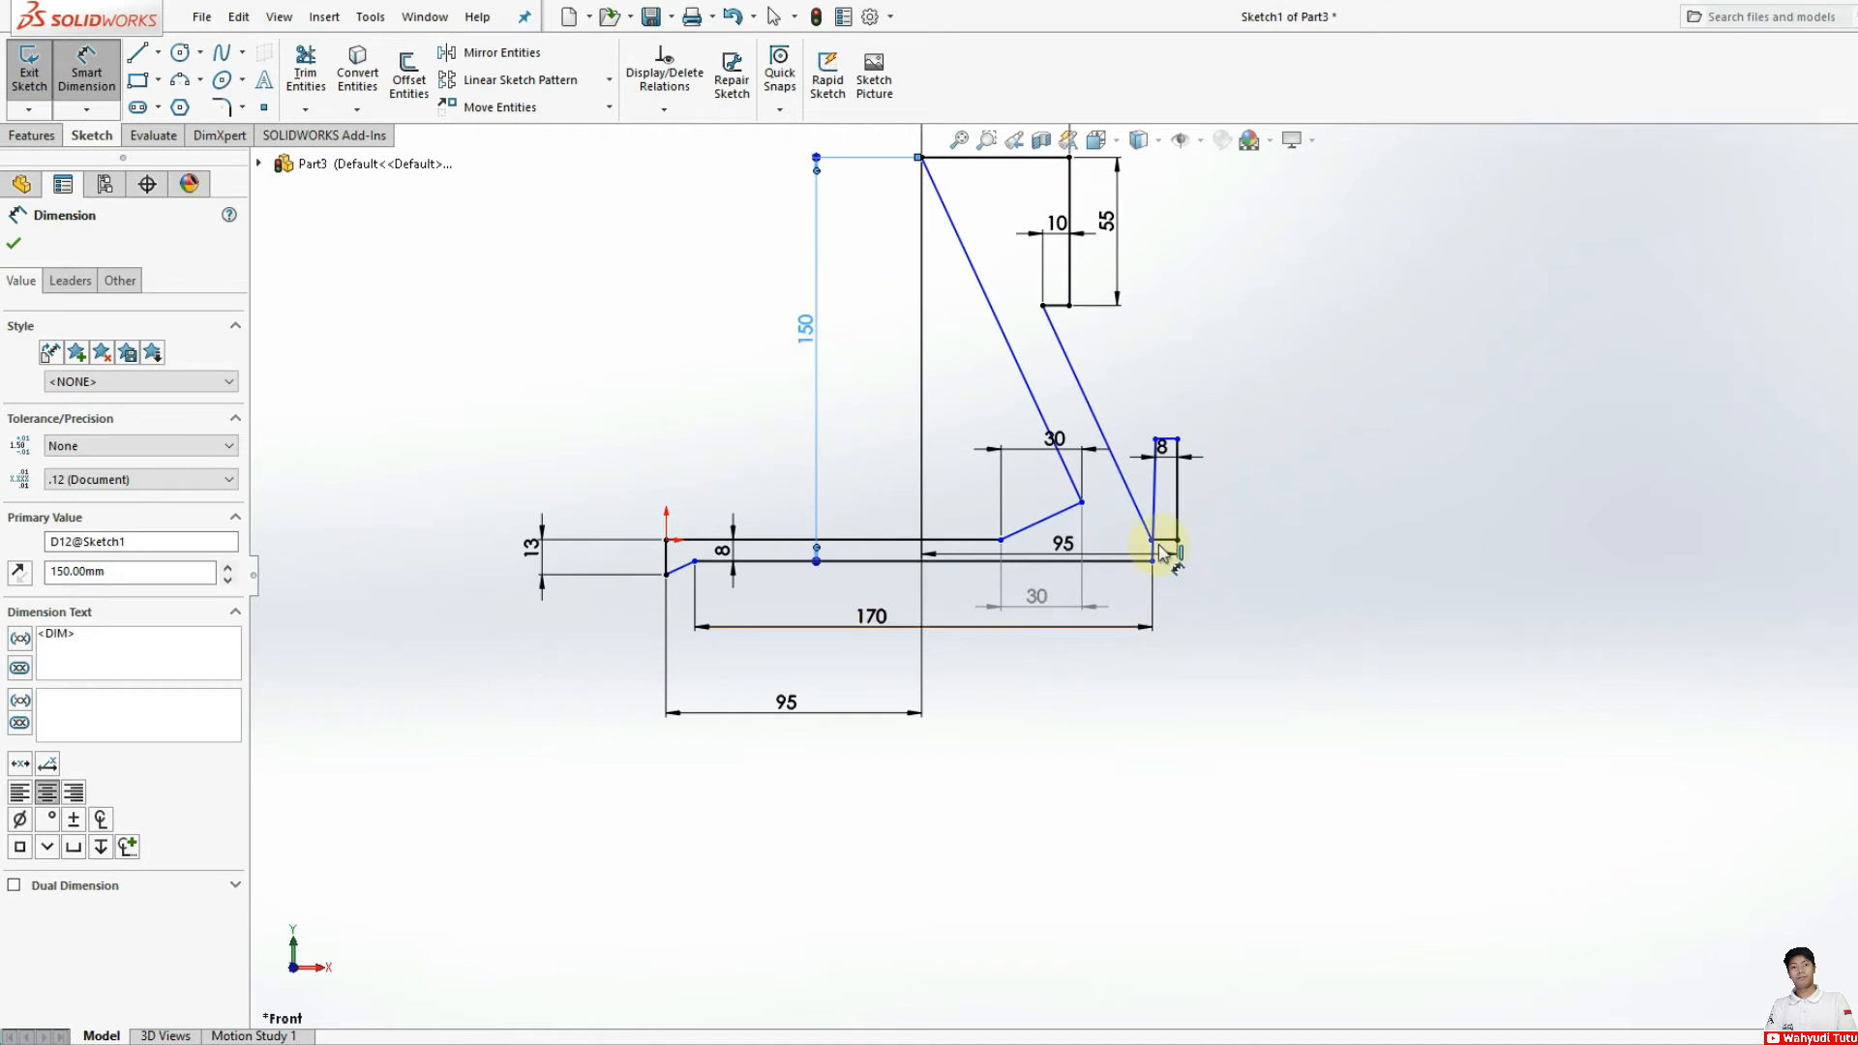
{"action": "scroll", "coordinate": [1154, 590], "scroll_direction": "down", "scroll_amount": 2}
{"action": "scroll", "coordinate": [1153, 590], "scroll_direction": "down", "scroll_amount": 3}
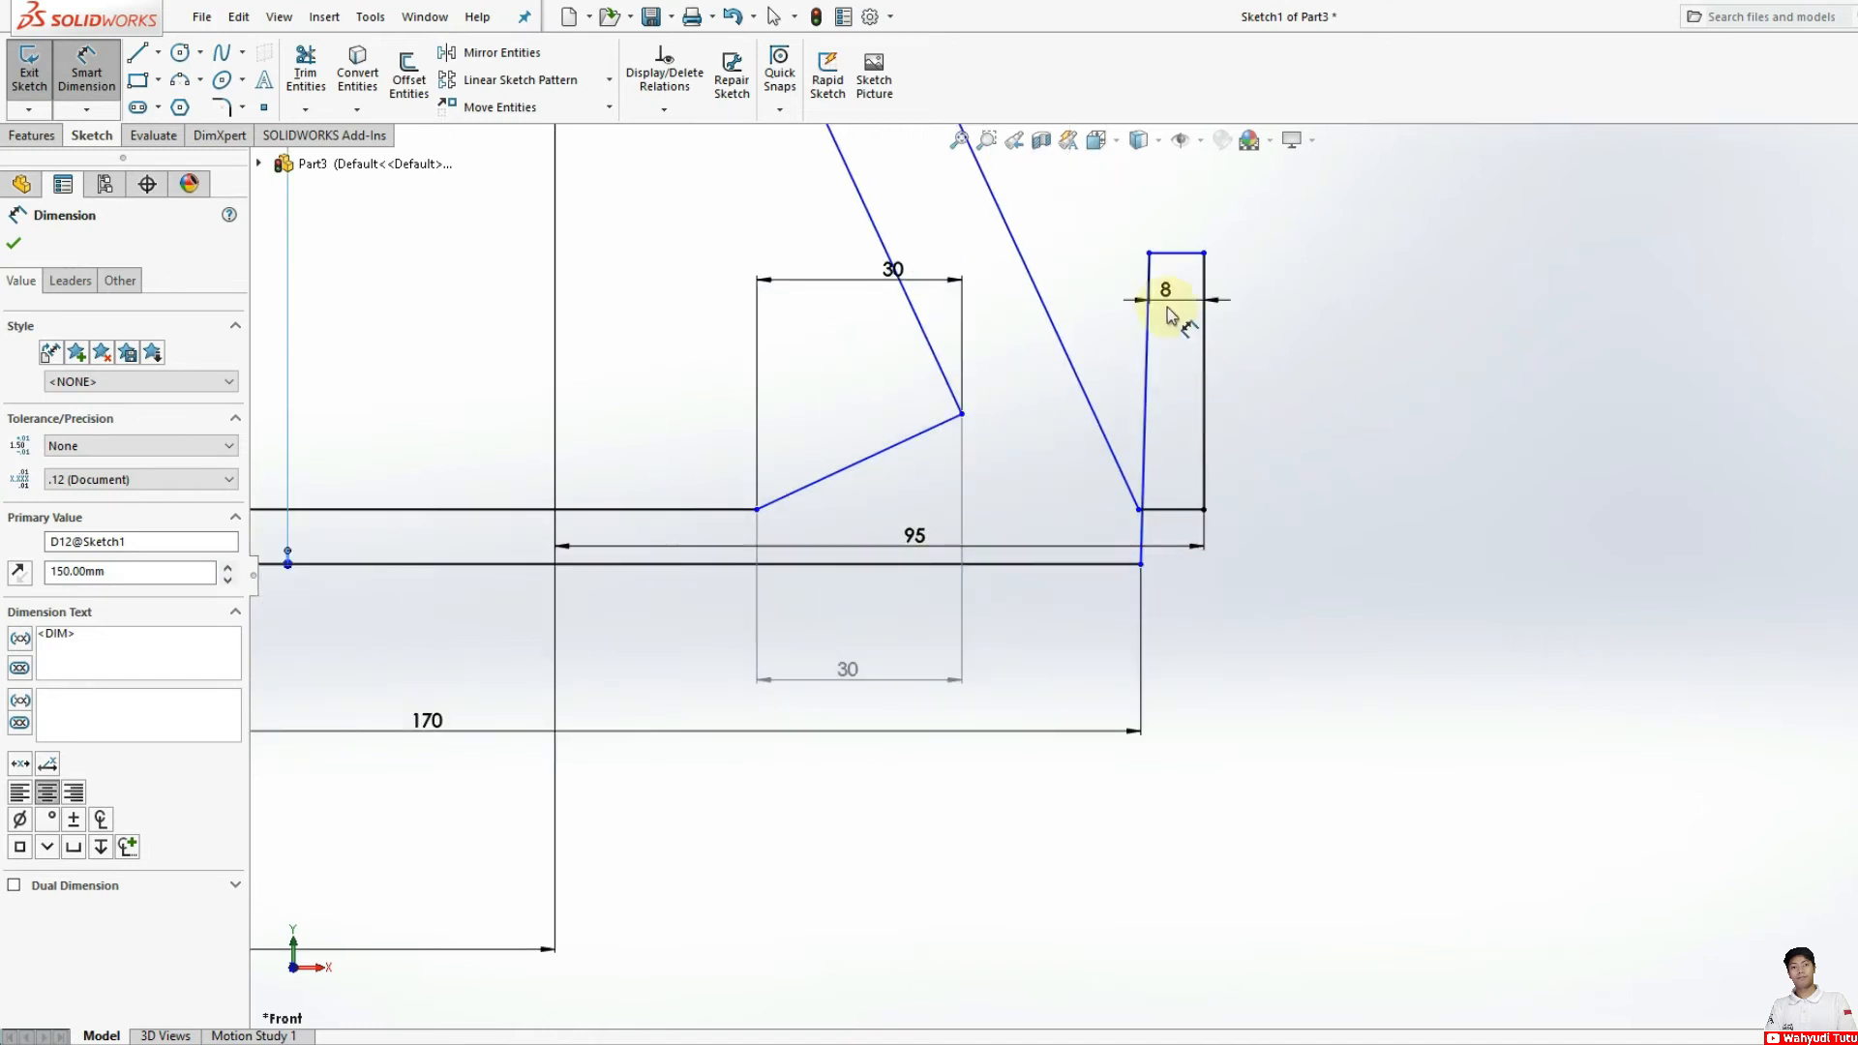
{"action": "left_click", "coordinate": [1164, 255]}
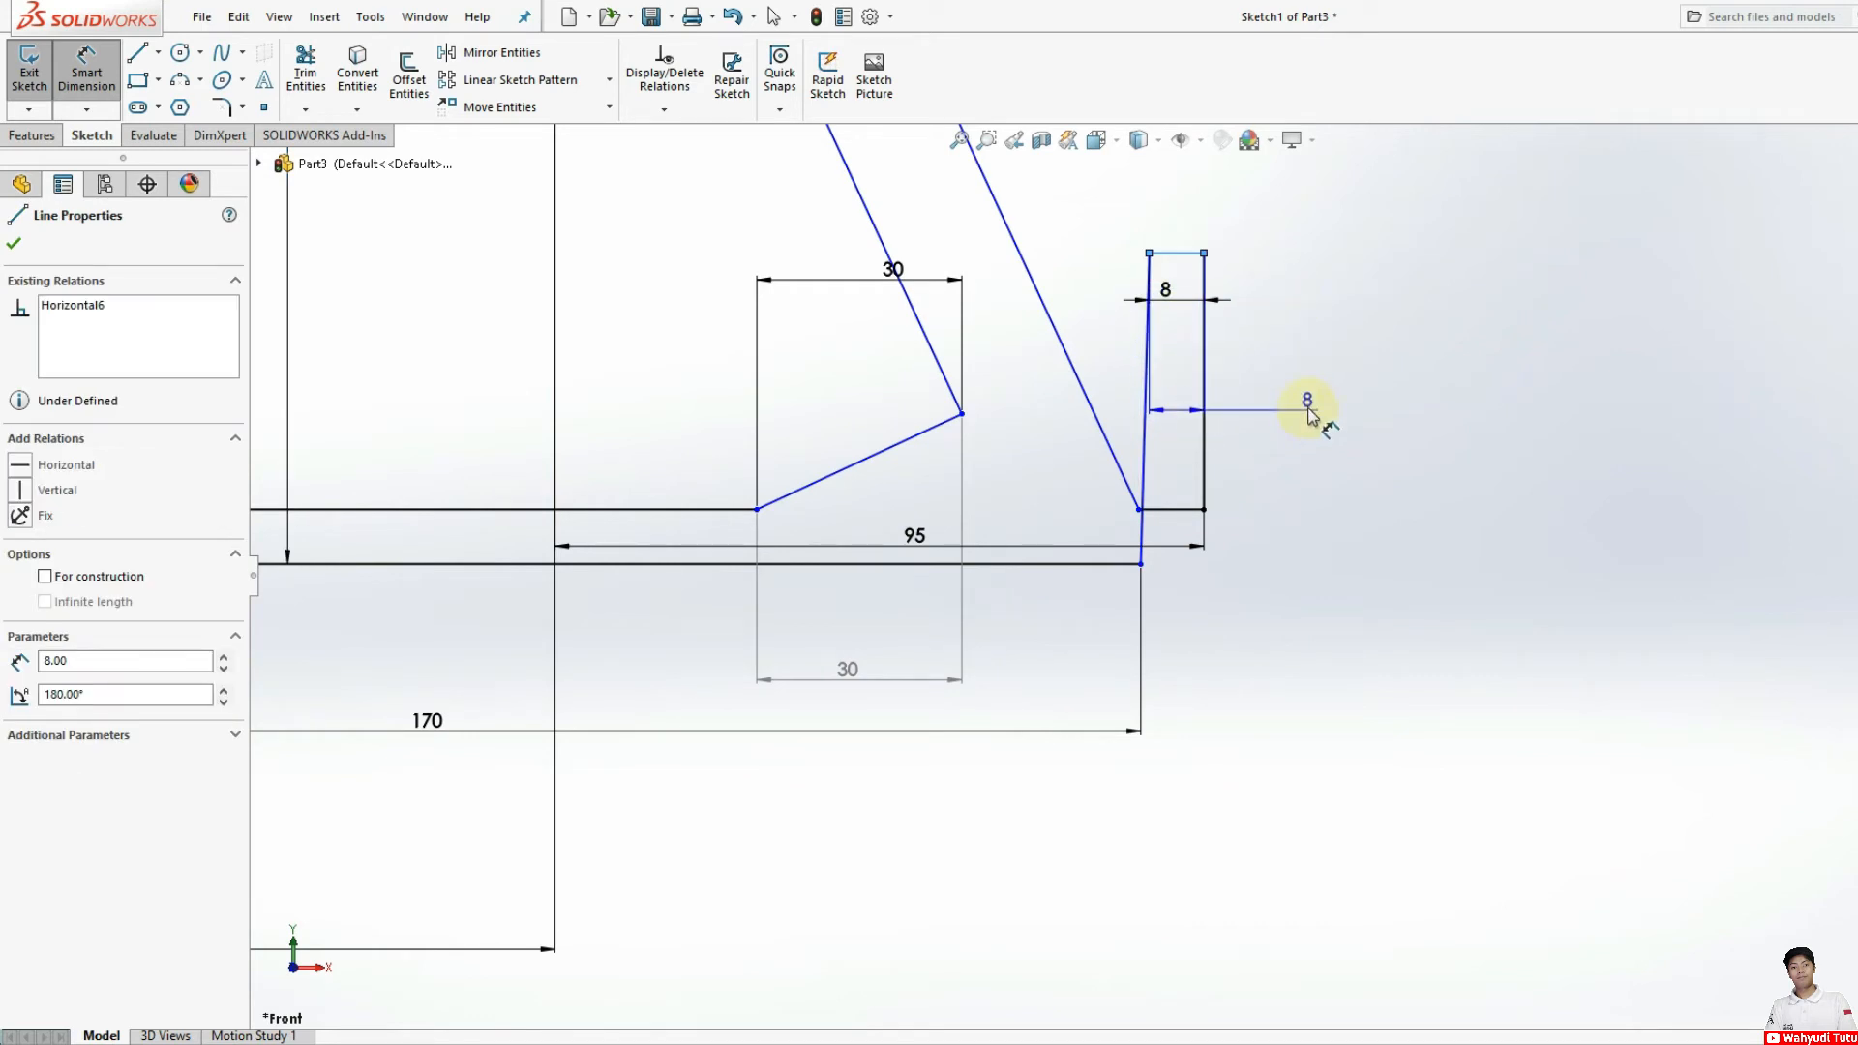
{"action": "key", "text": "Escape"}
{"action": "key", "text": "Escape"}
{"action": "left_click", "coordinate": [48, 135]}
{"action": "left_click", "coordinate": [135, 135]}
{"action": "left_click", "coordinate": [94, 135]}
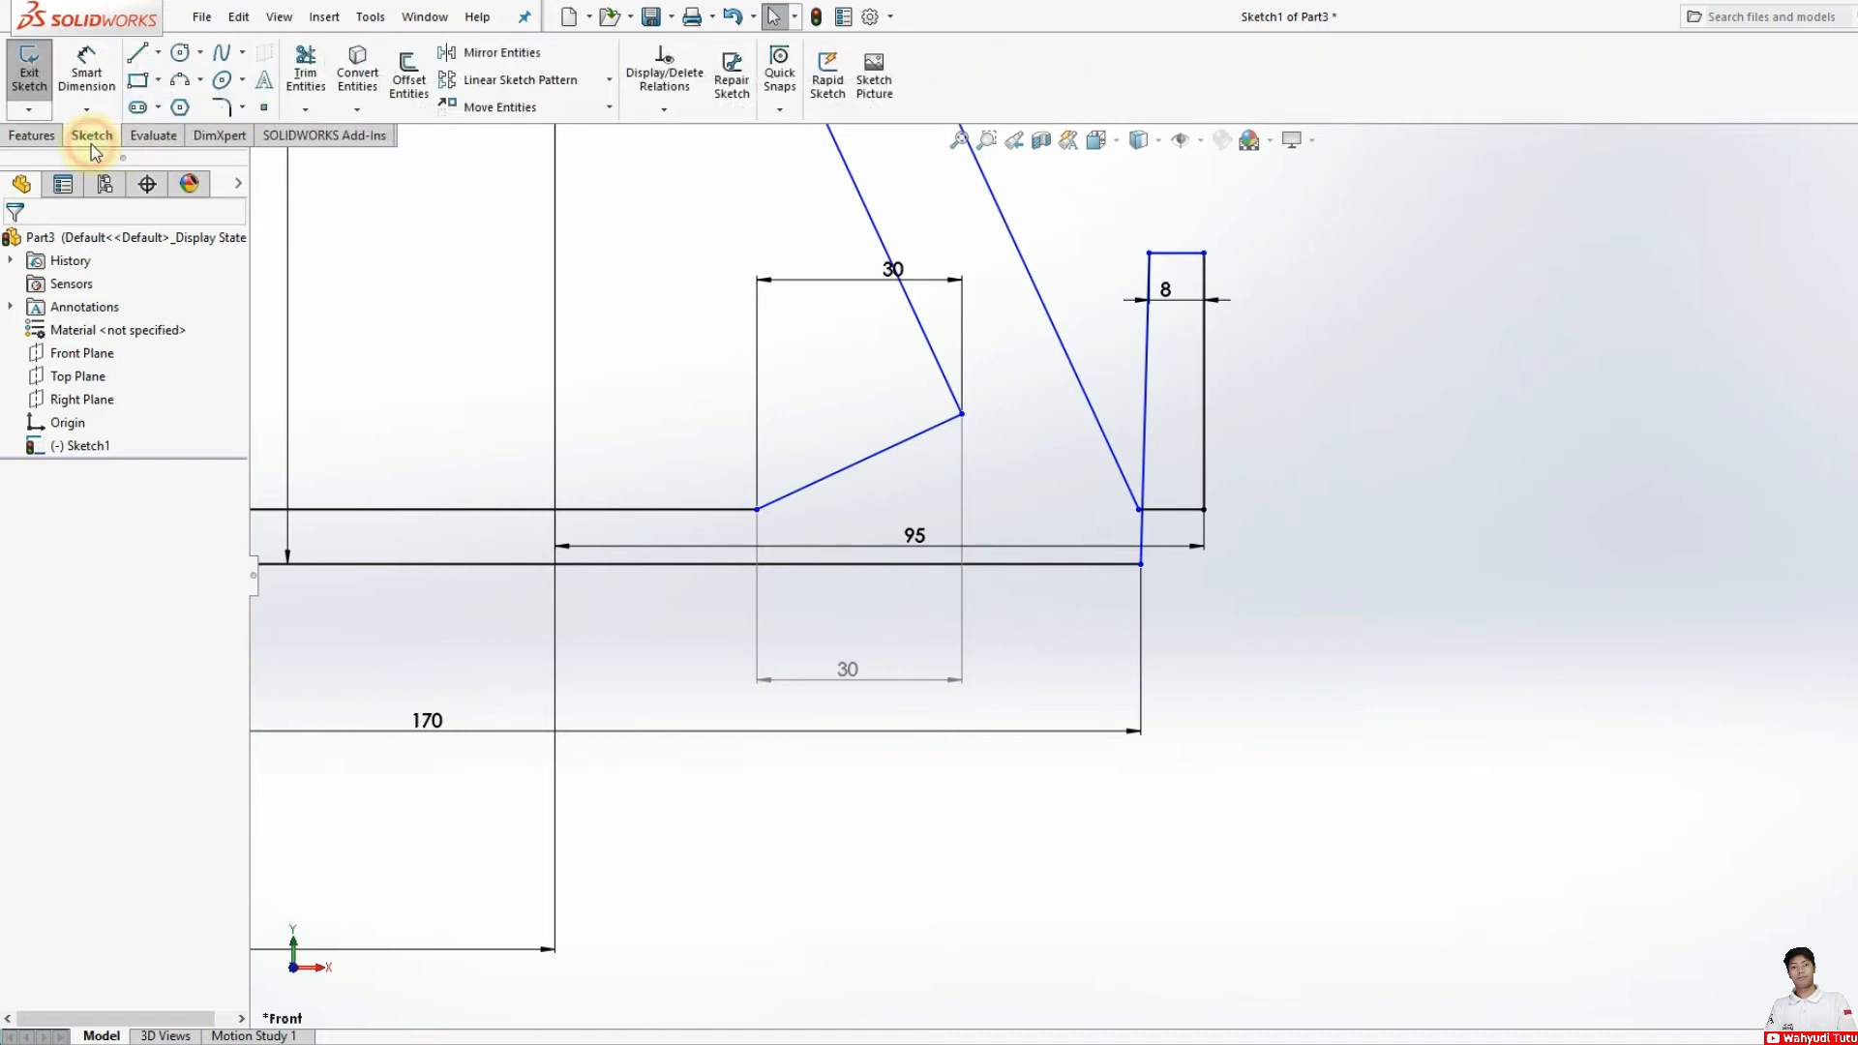
Step: Trim away the outer foot's upper edge, both side lines and the short segment below the arm's base
{"action": "left_click", "coordinate": [311, 86]}
{"action": "left_click", "coordinate": [1172, 253]}
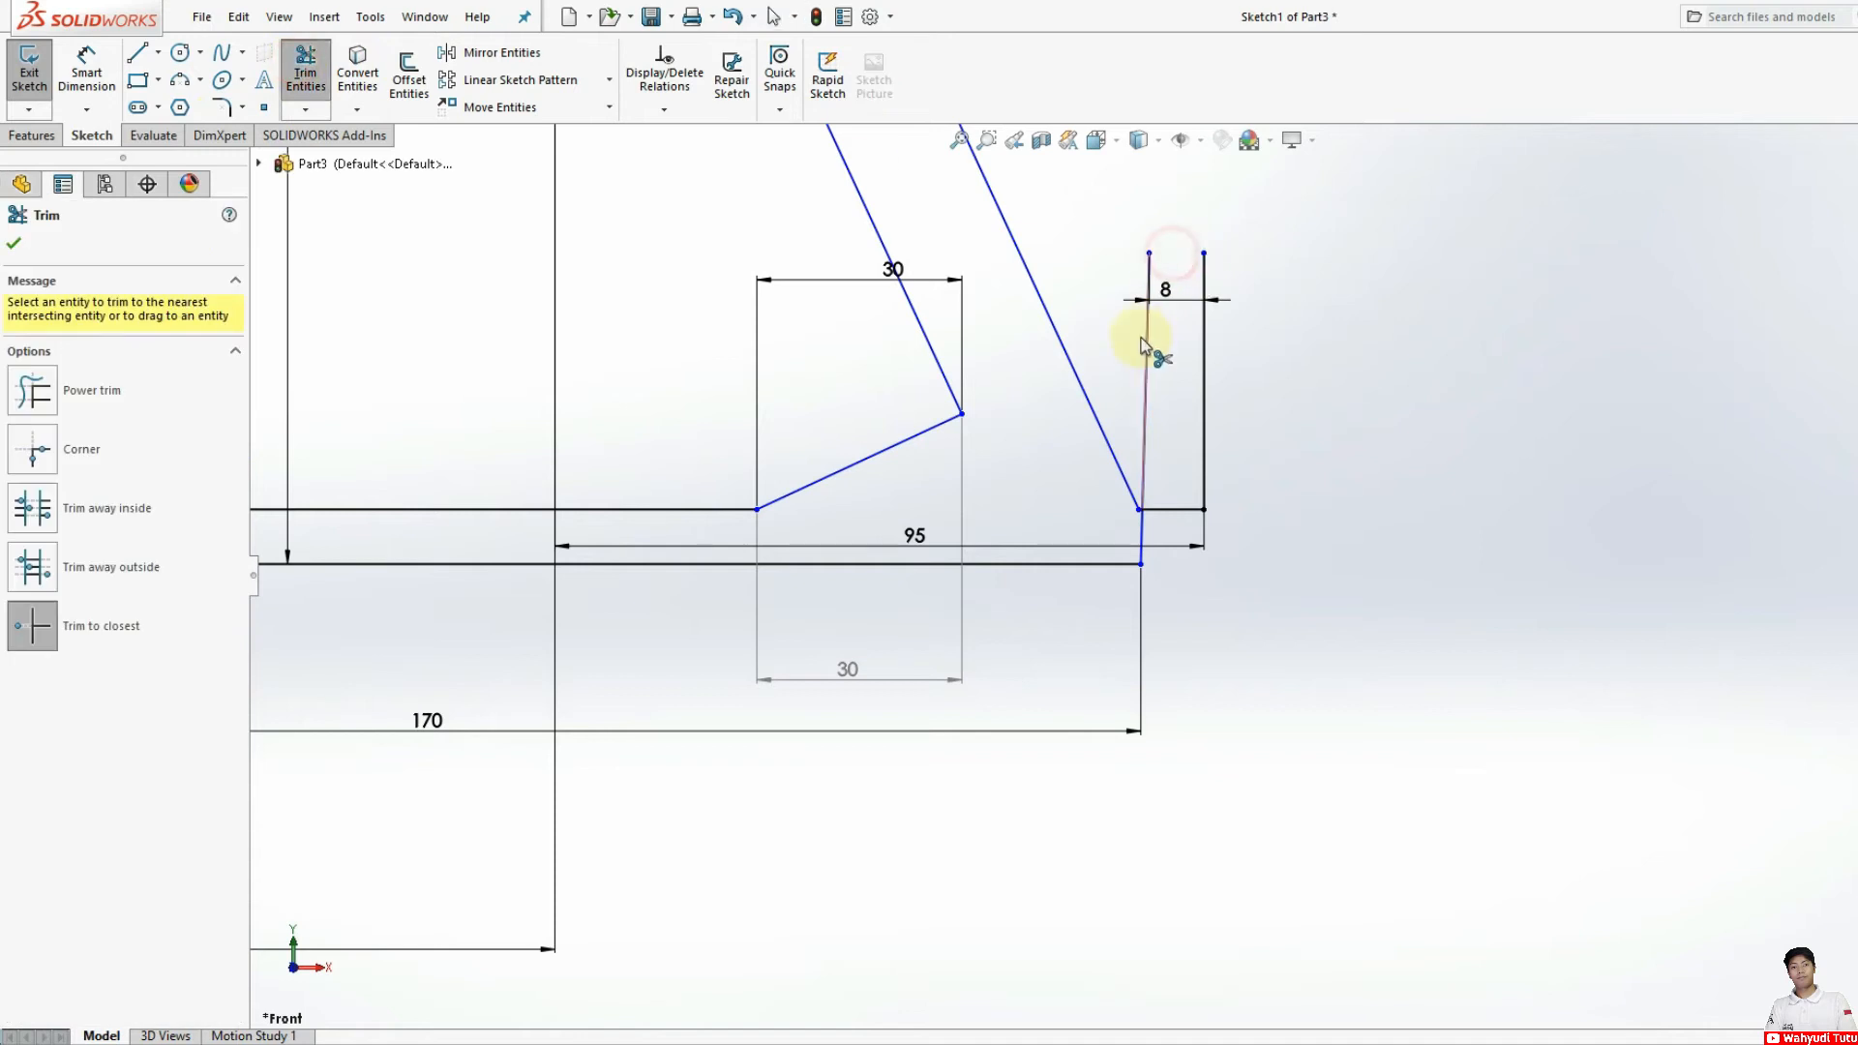
{"action": "left_click", "coordinate": [1141, 349]}
{"action": "left_click", "coordinate": [1082, 548]}
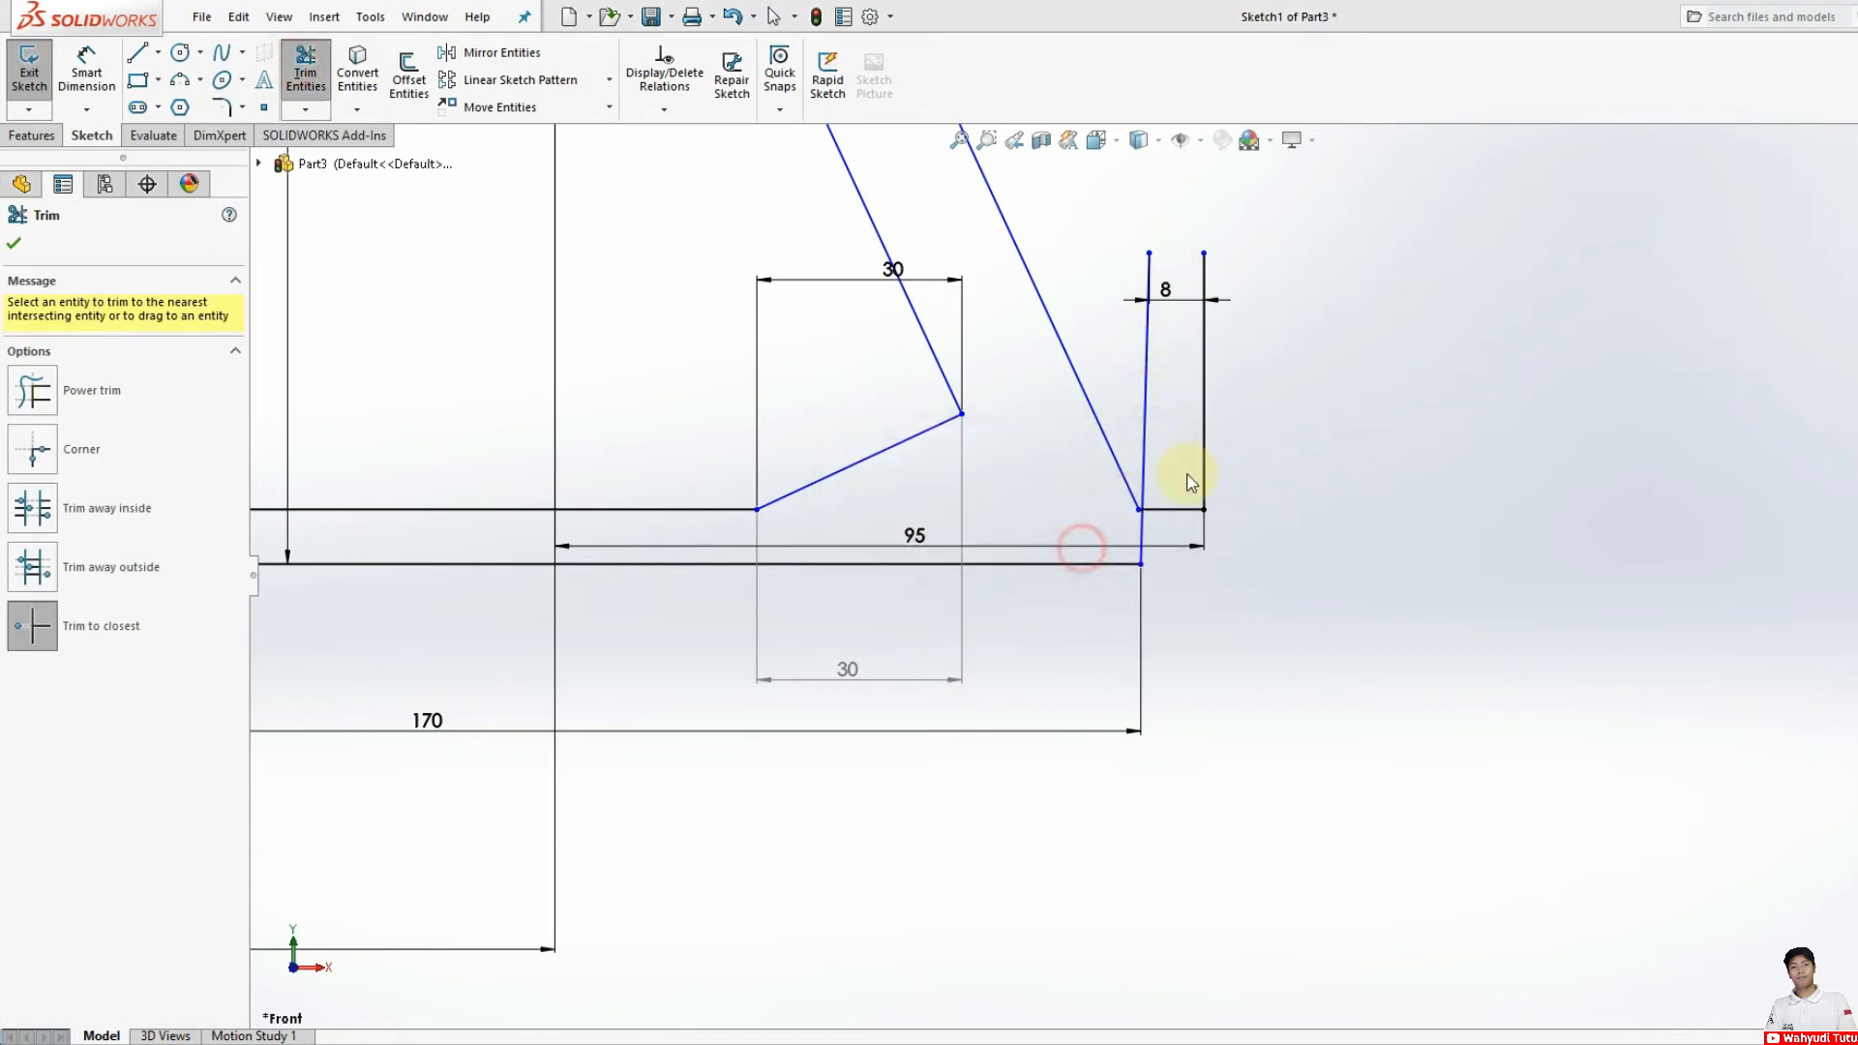
{"action": "left_click", "coordinate": [1203, 428]}
{"action": "left_click", "coordinate": [1143, 535]}
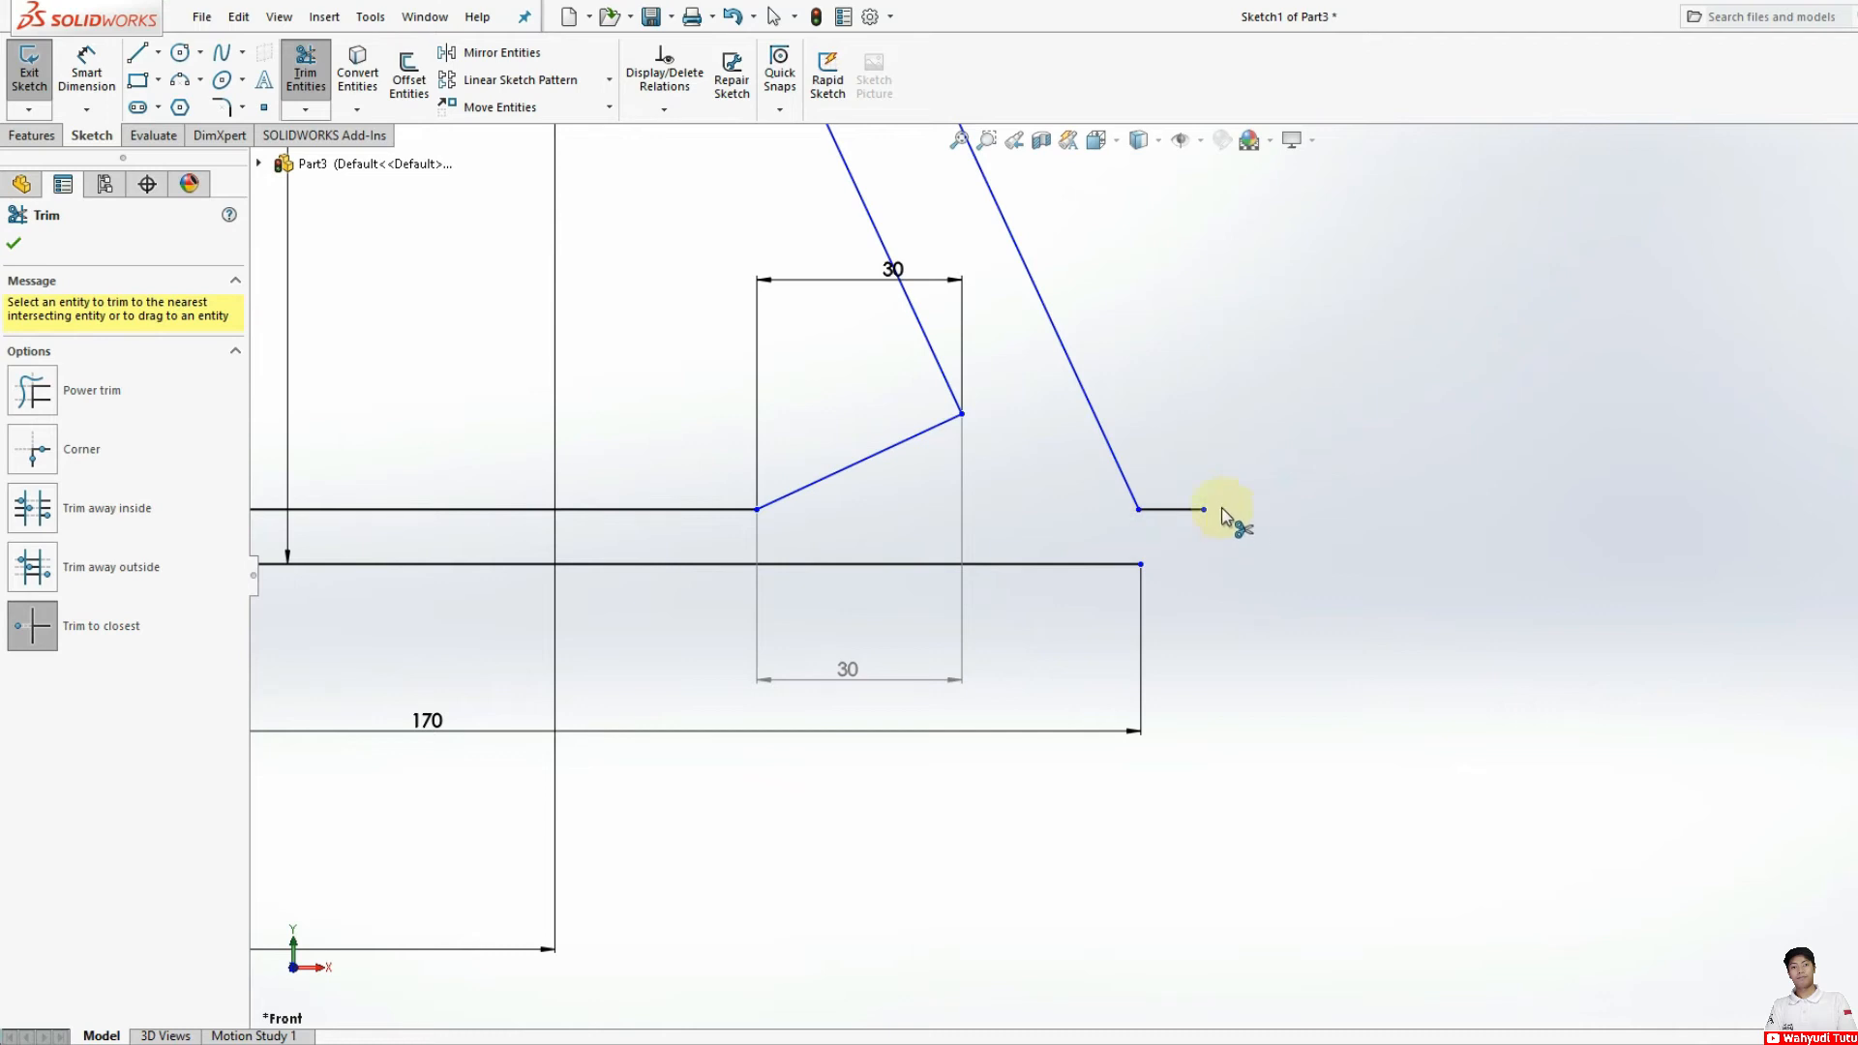
Step: Close the profile's outer end with a sloping line from the lower line's end, a short horizontal line and a vertical line about 13 mm long
{"action": "scroll", "coordinate": [1132, 575], "scroll_direction": "up", "scroll_amount": 3}
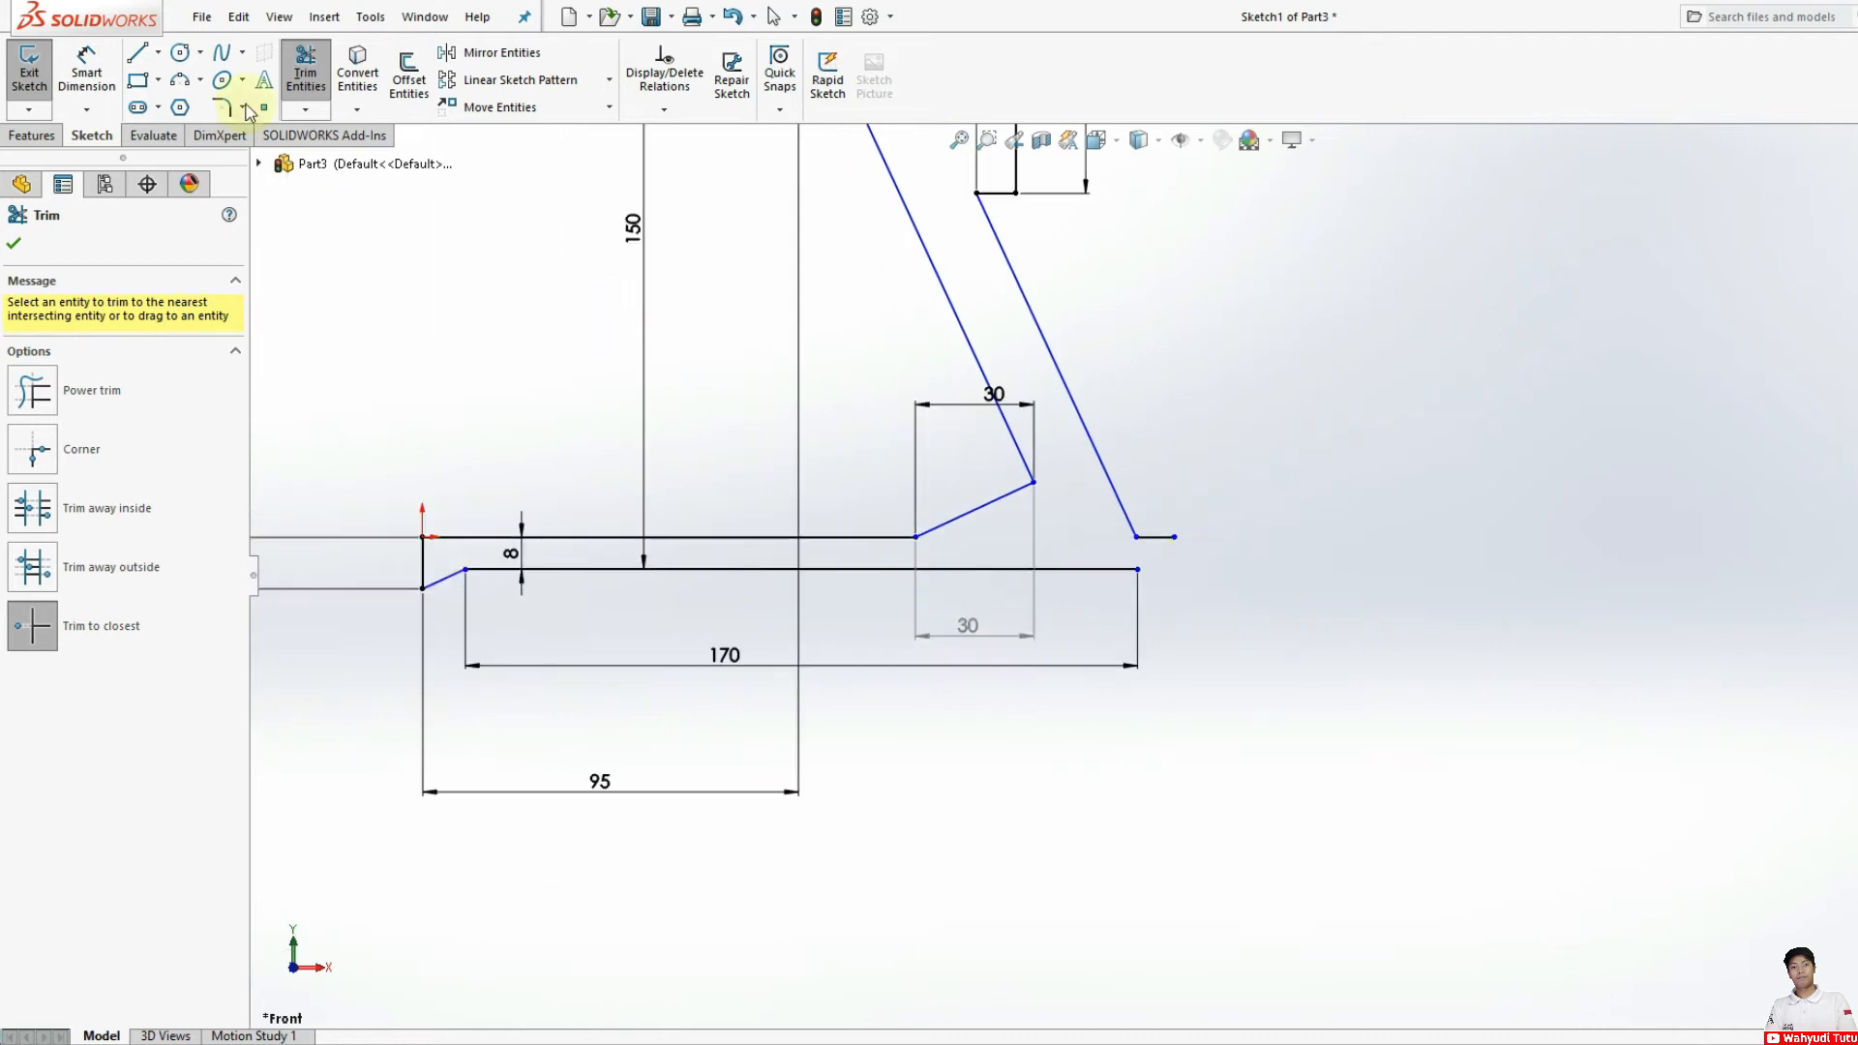
{"action": "left_click", "coordinate": [145, 58]}
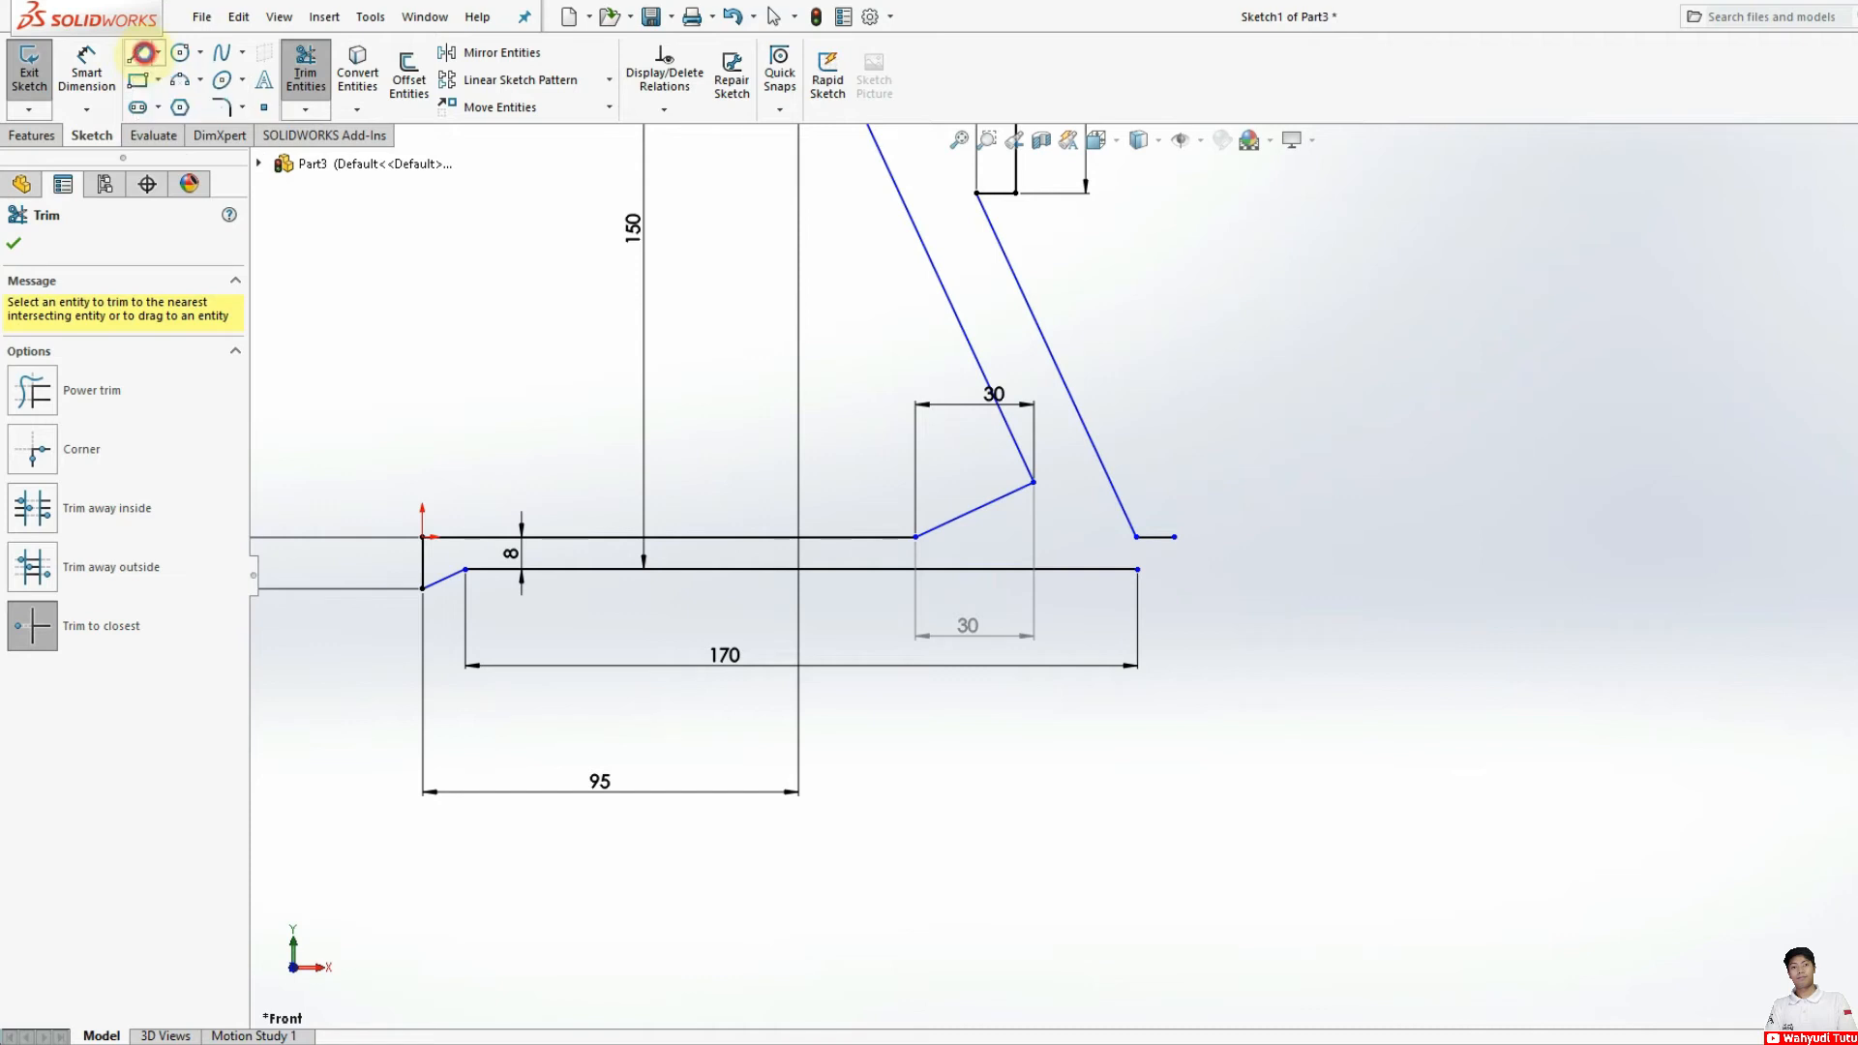
{"action": "left_click", "coordinate": [1138, 569]}
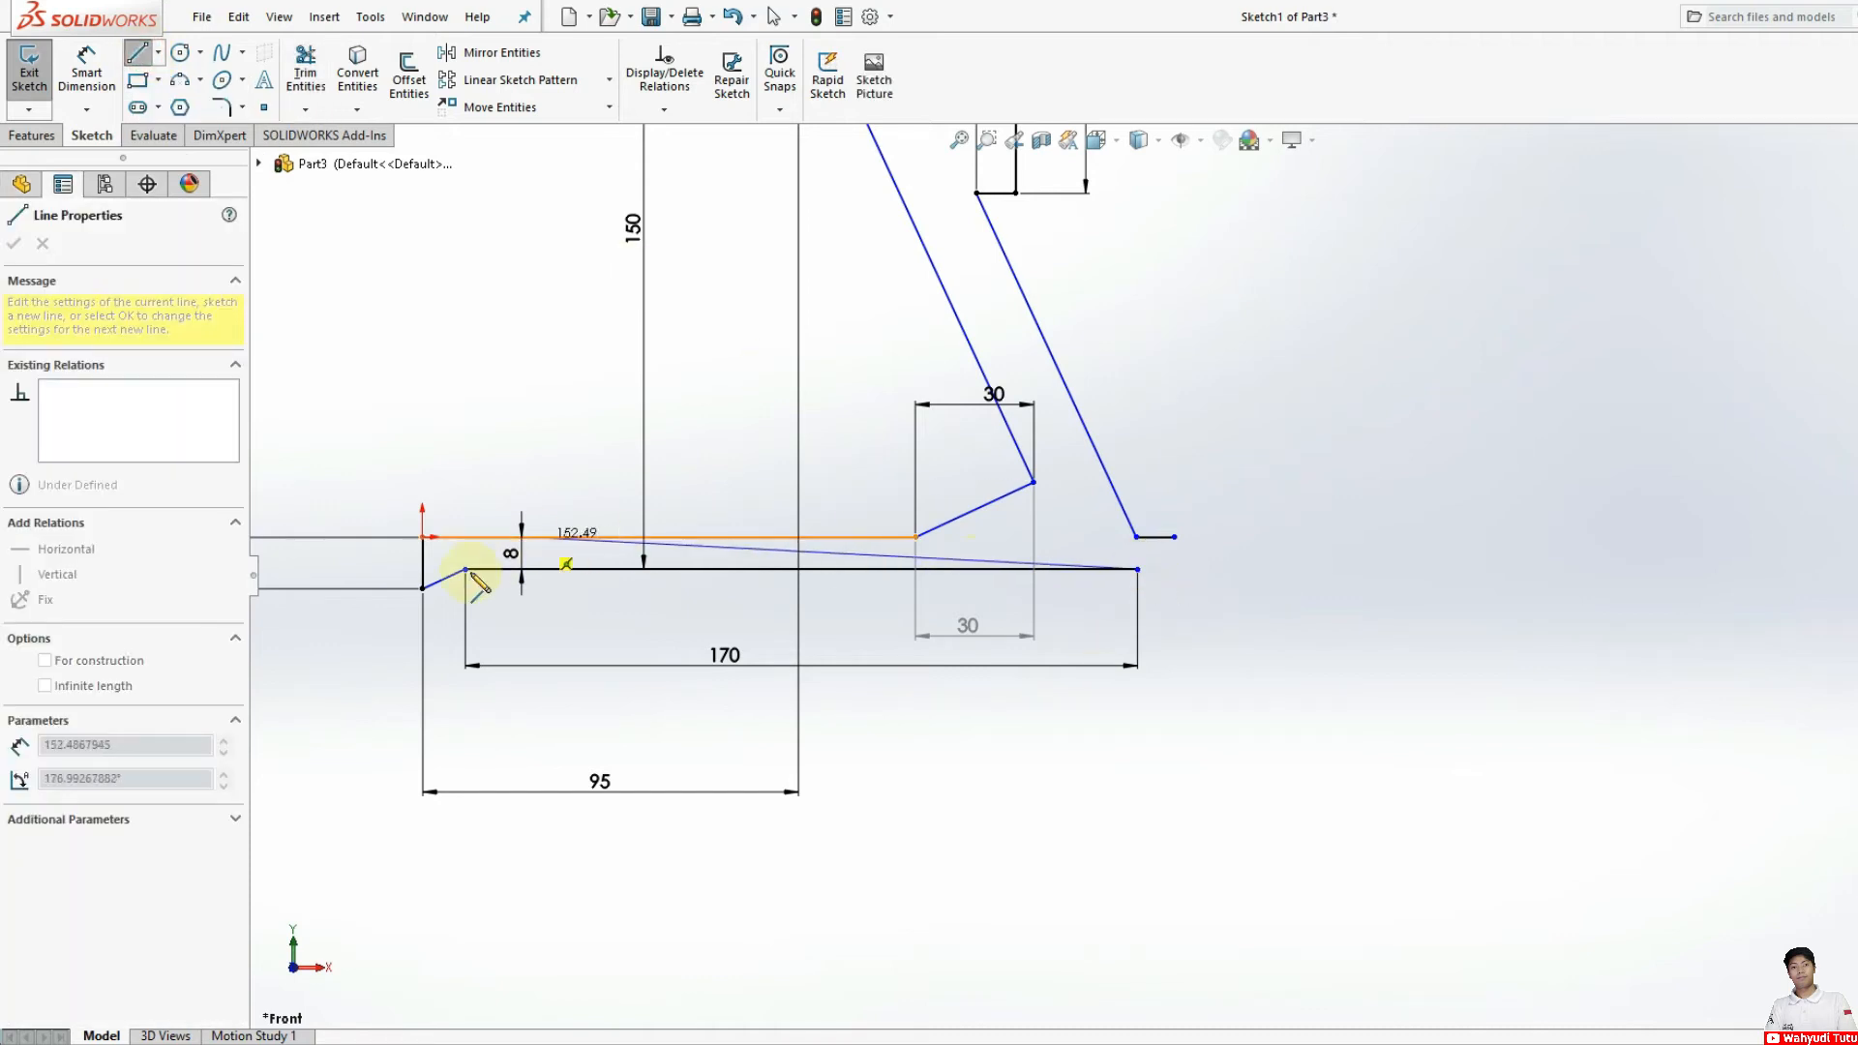
{"action": "left_click", "coordinate": [1157, 589]}
{"action": "left_click", "coordinate": [1174, 588]}
{"action": "left_click", "coordinate": [1173, 537]}
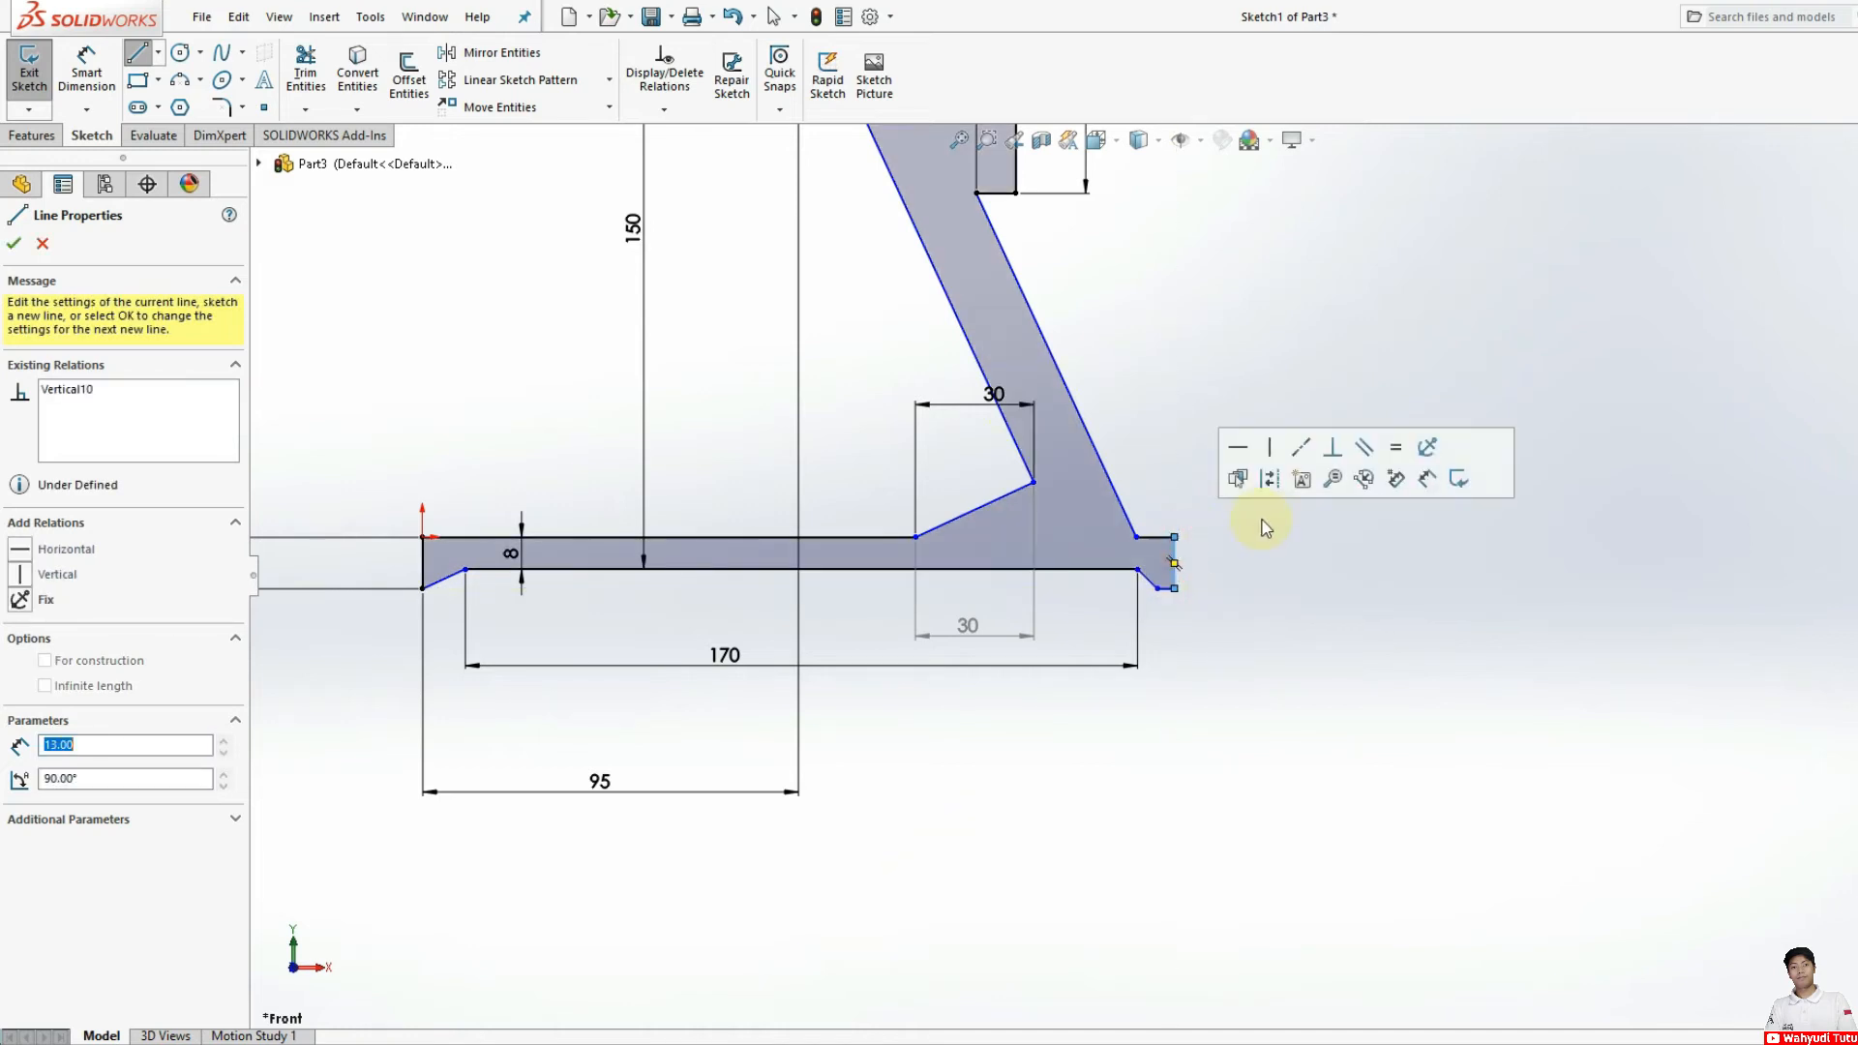
{"action": "scroll", "coordinate": [1265, 529], "scroll_direction": "up", "scroll_amount": 2}
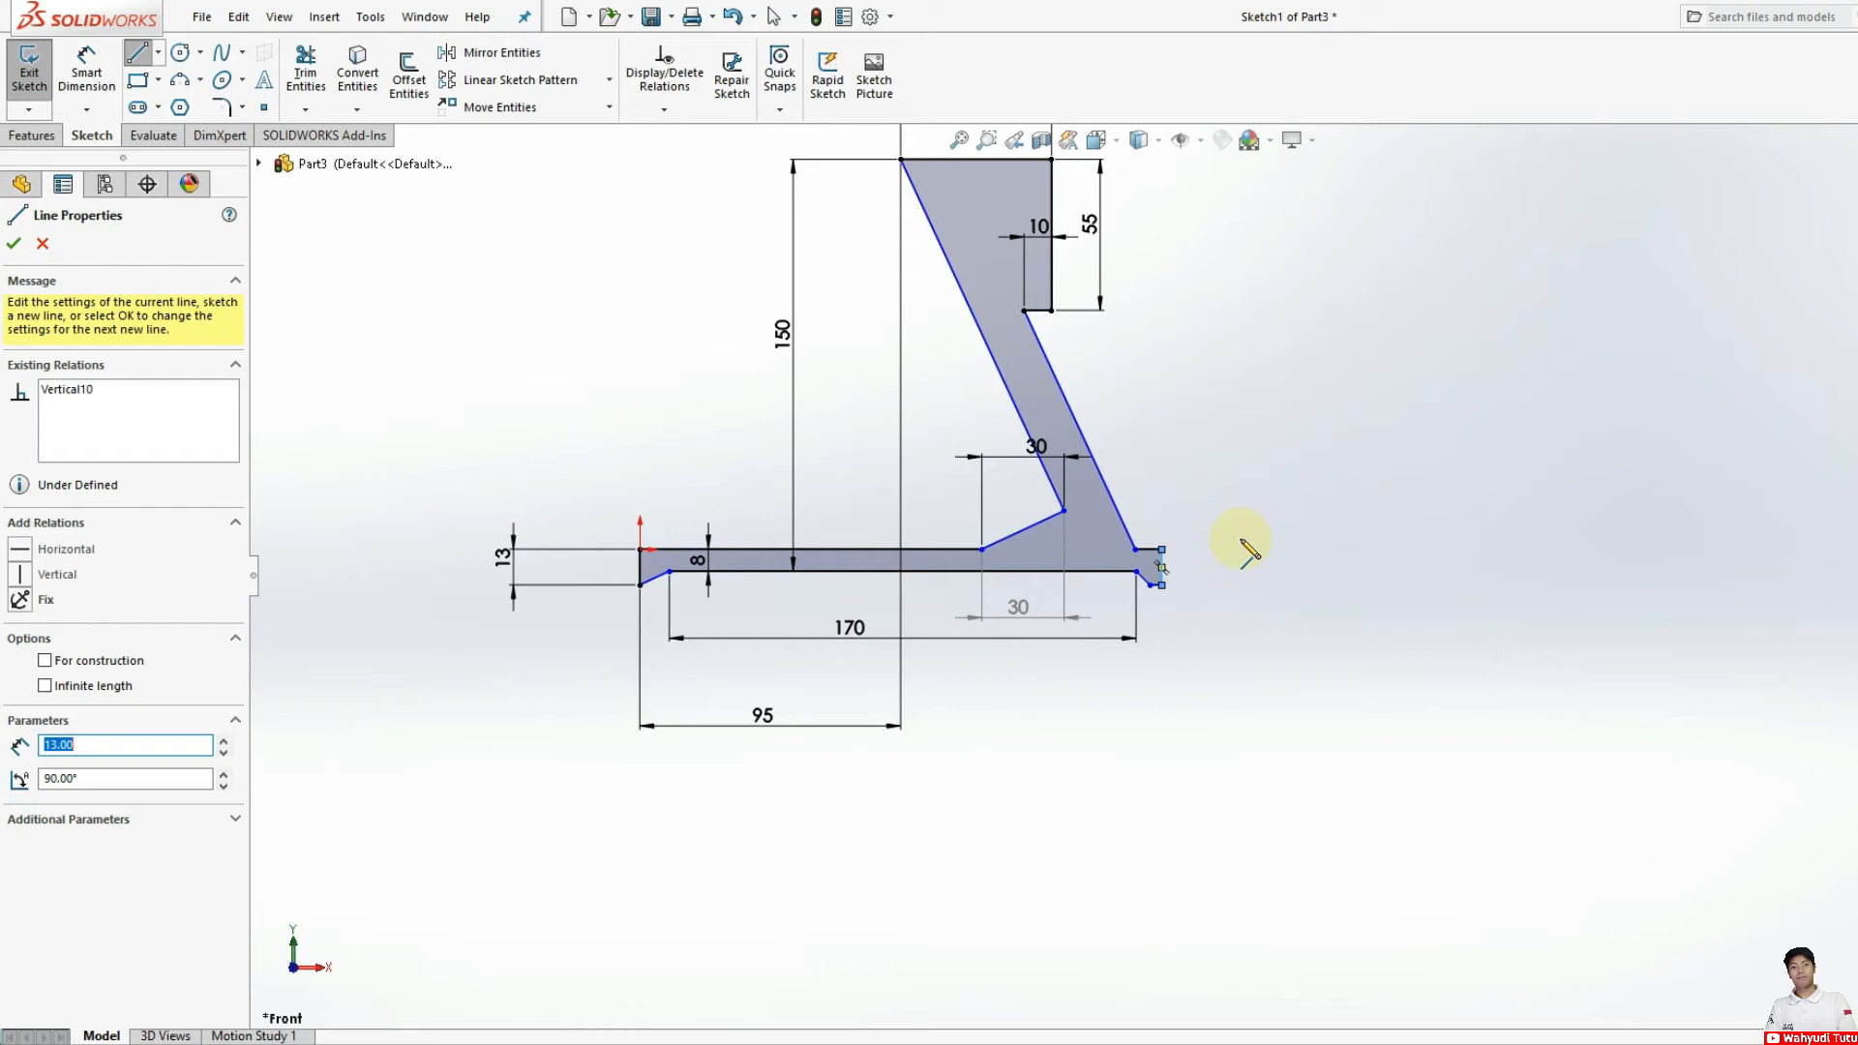
{"action": "scroll", "coordinate": [1246, 544], "scroll_direction": "up", "scroll_amount": 2}
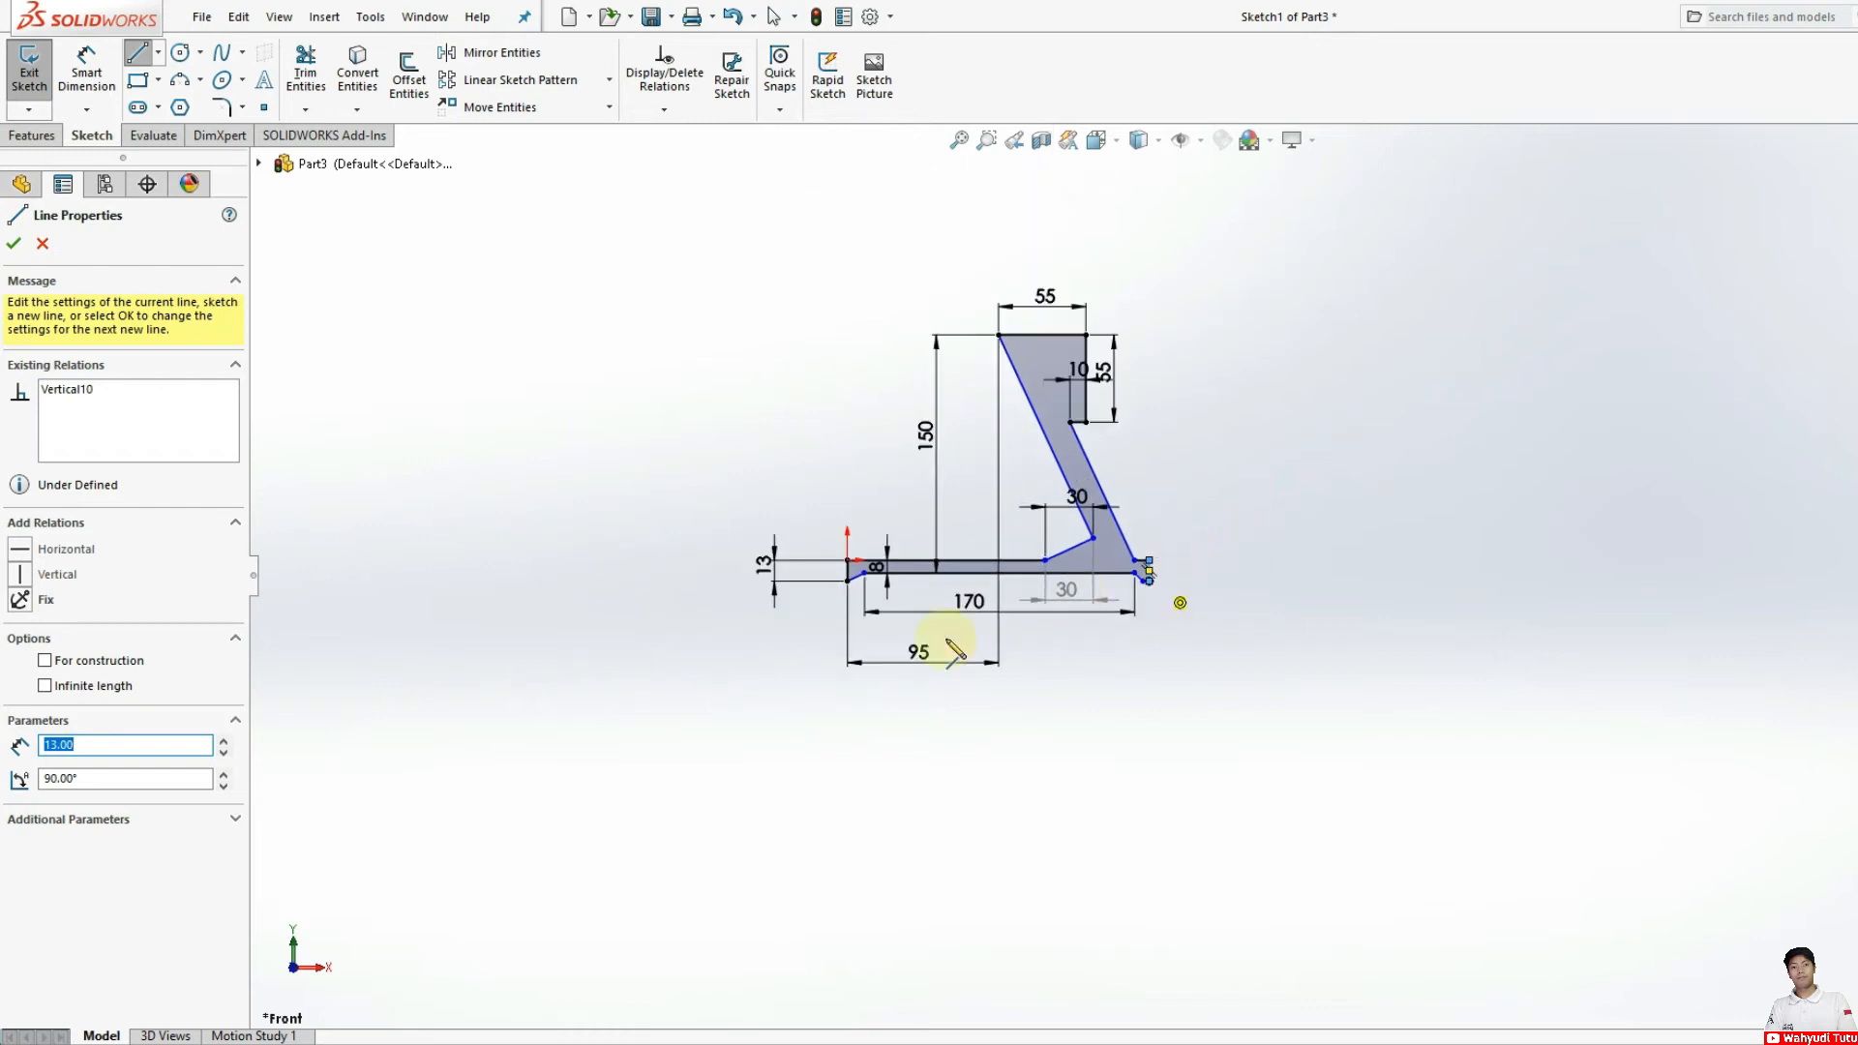
{"action": "scroll", "coordinate": [1003, 550], "scroll_direction": "down", "scroll_amount": 1}
{"action": "left_click", "coordinate": [13, 243]}
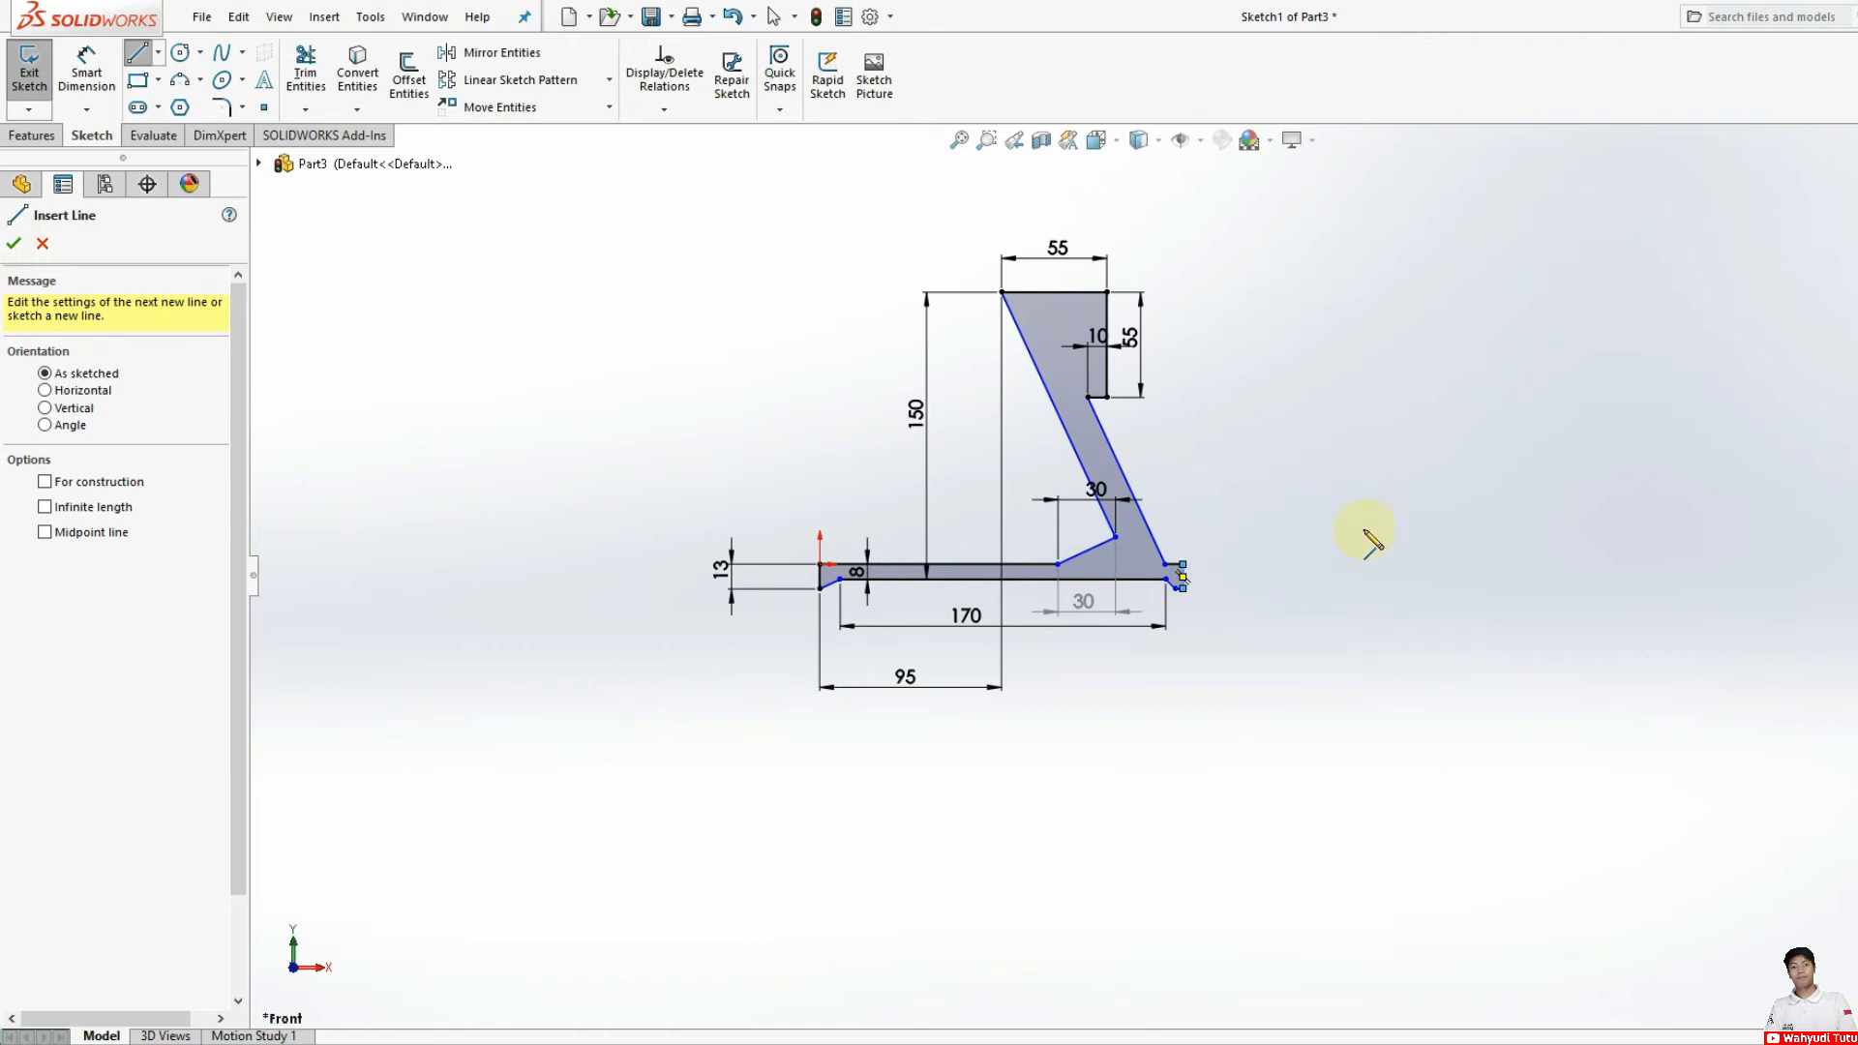
{"action": "key", "text": "Escape"}
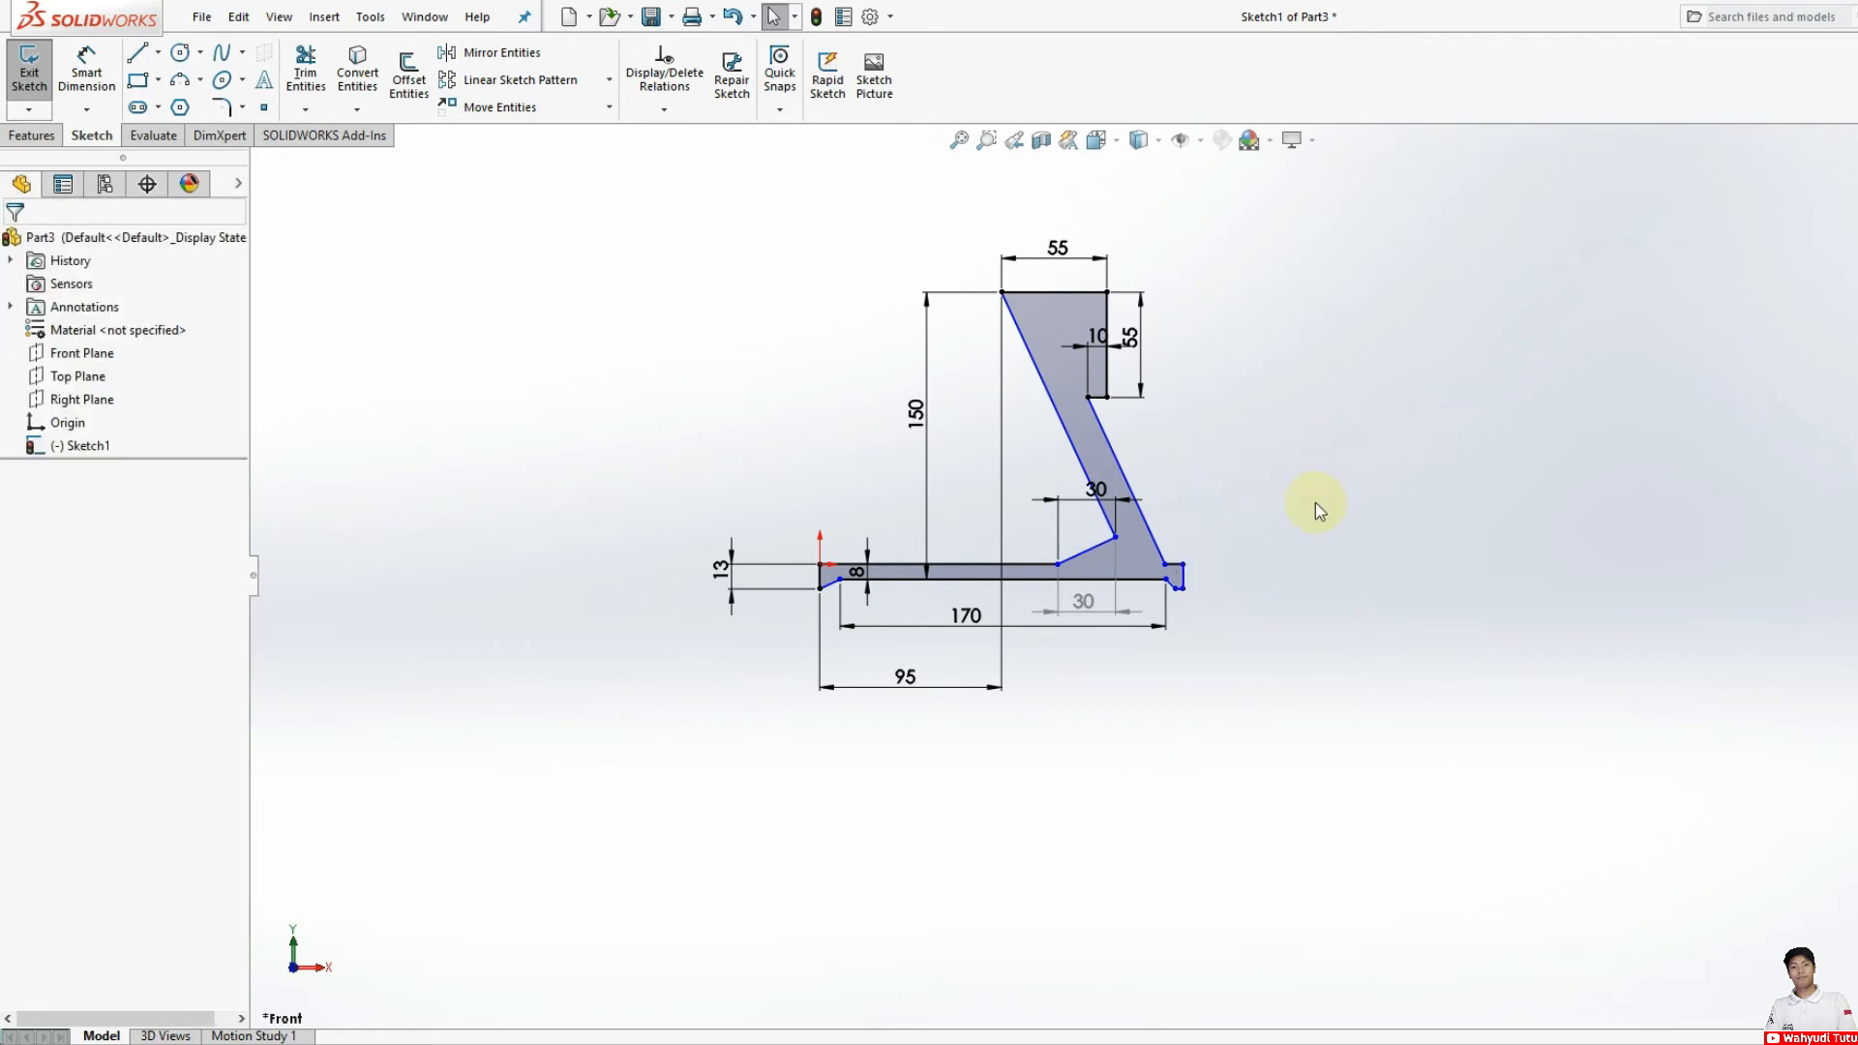
Step: Dimension the vertical outer edge of the redrawn foot as 13 mm
{"action": "left_click", "coordinate": [29, 136]}
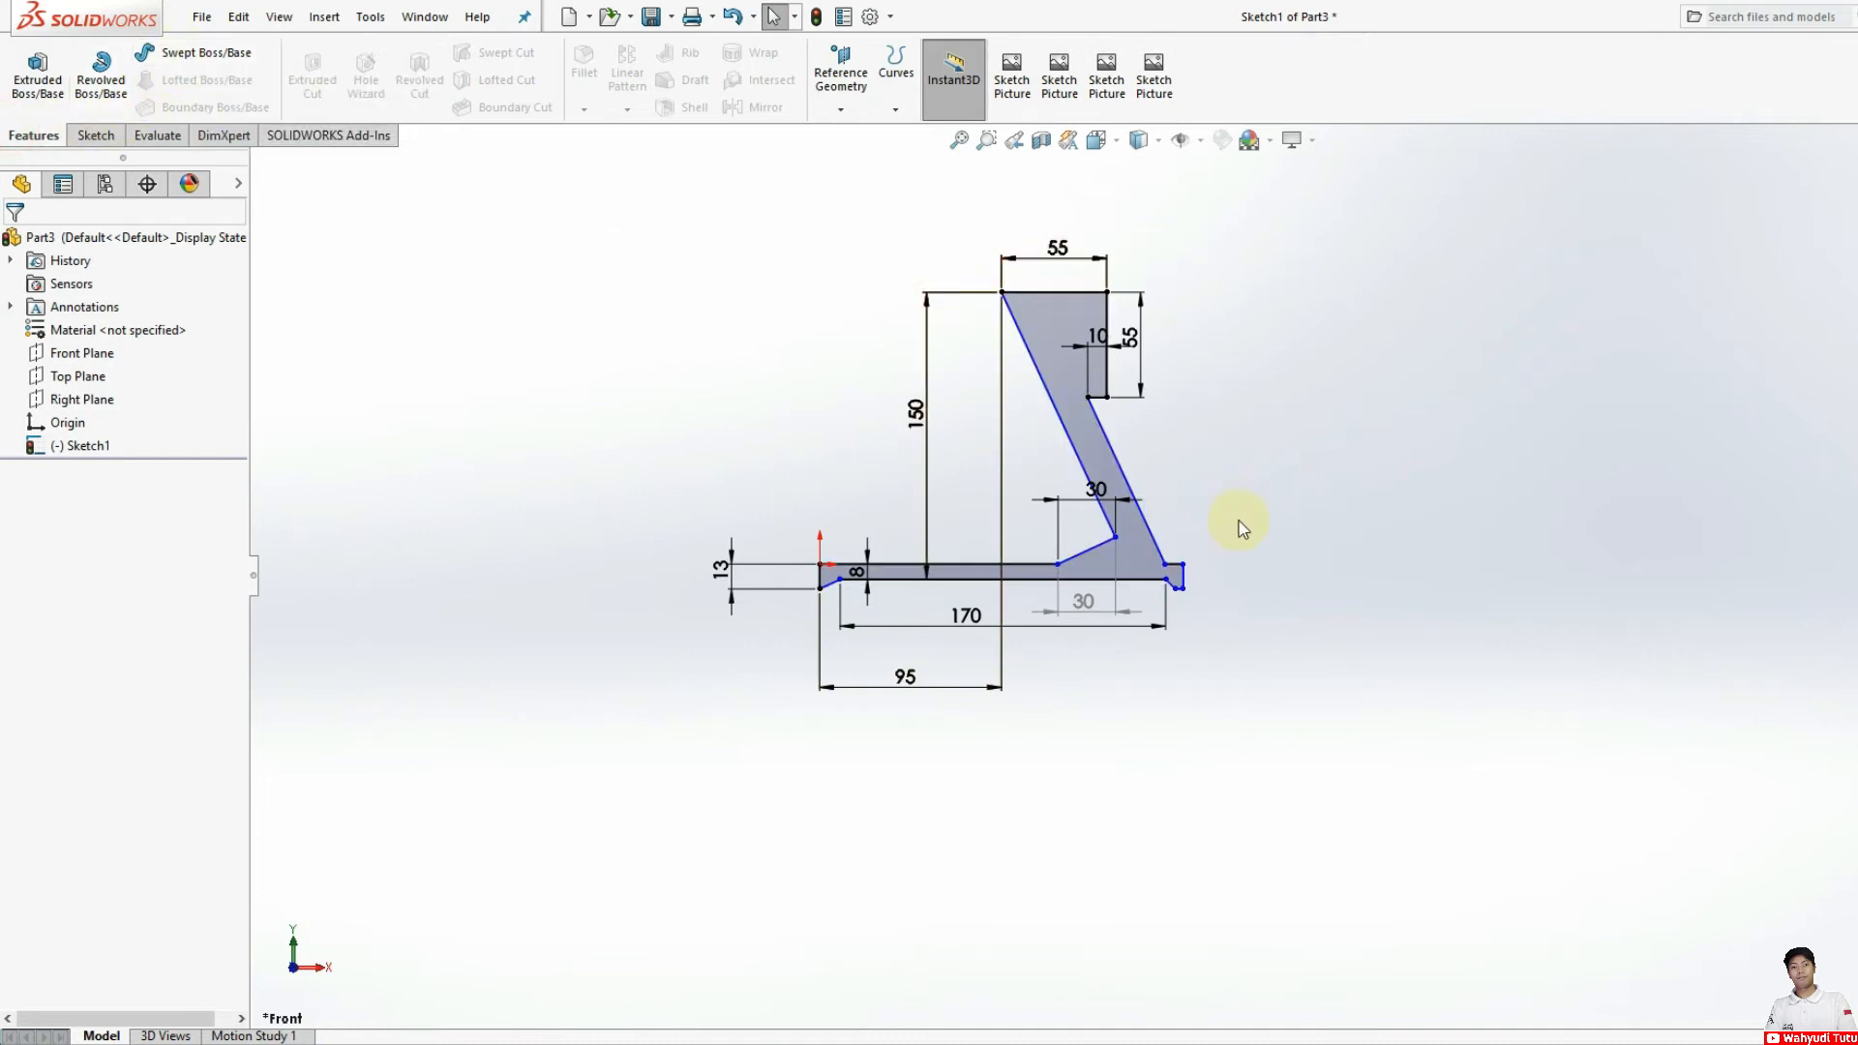
{"action": "left_click", "coordinate": [92, 135]}
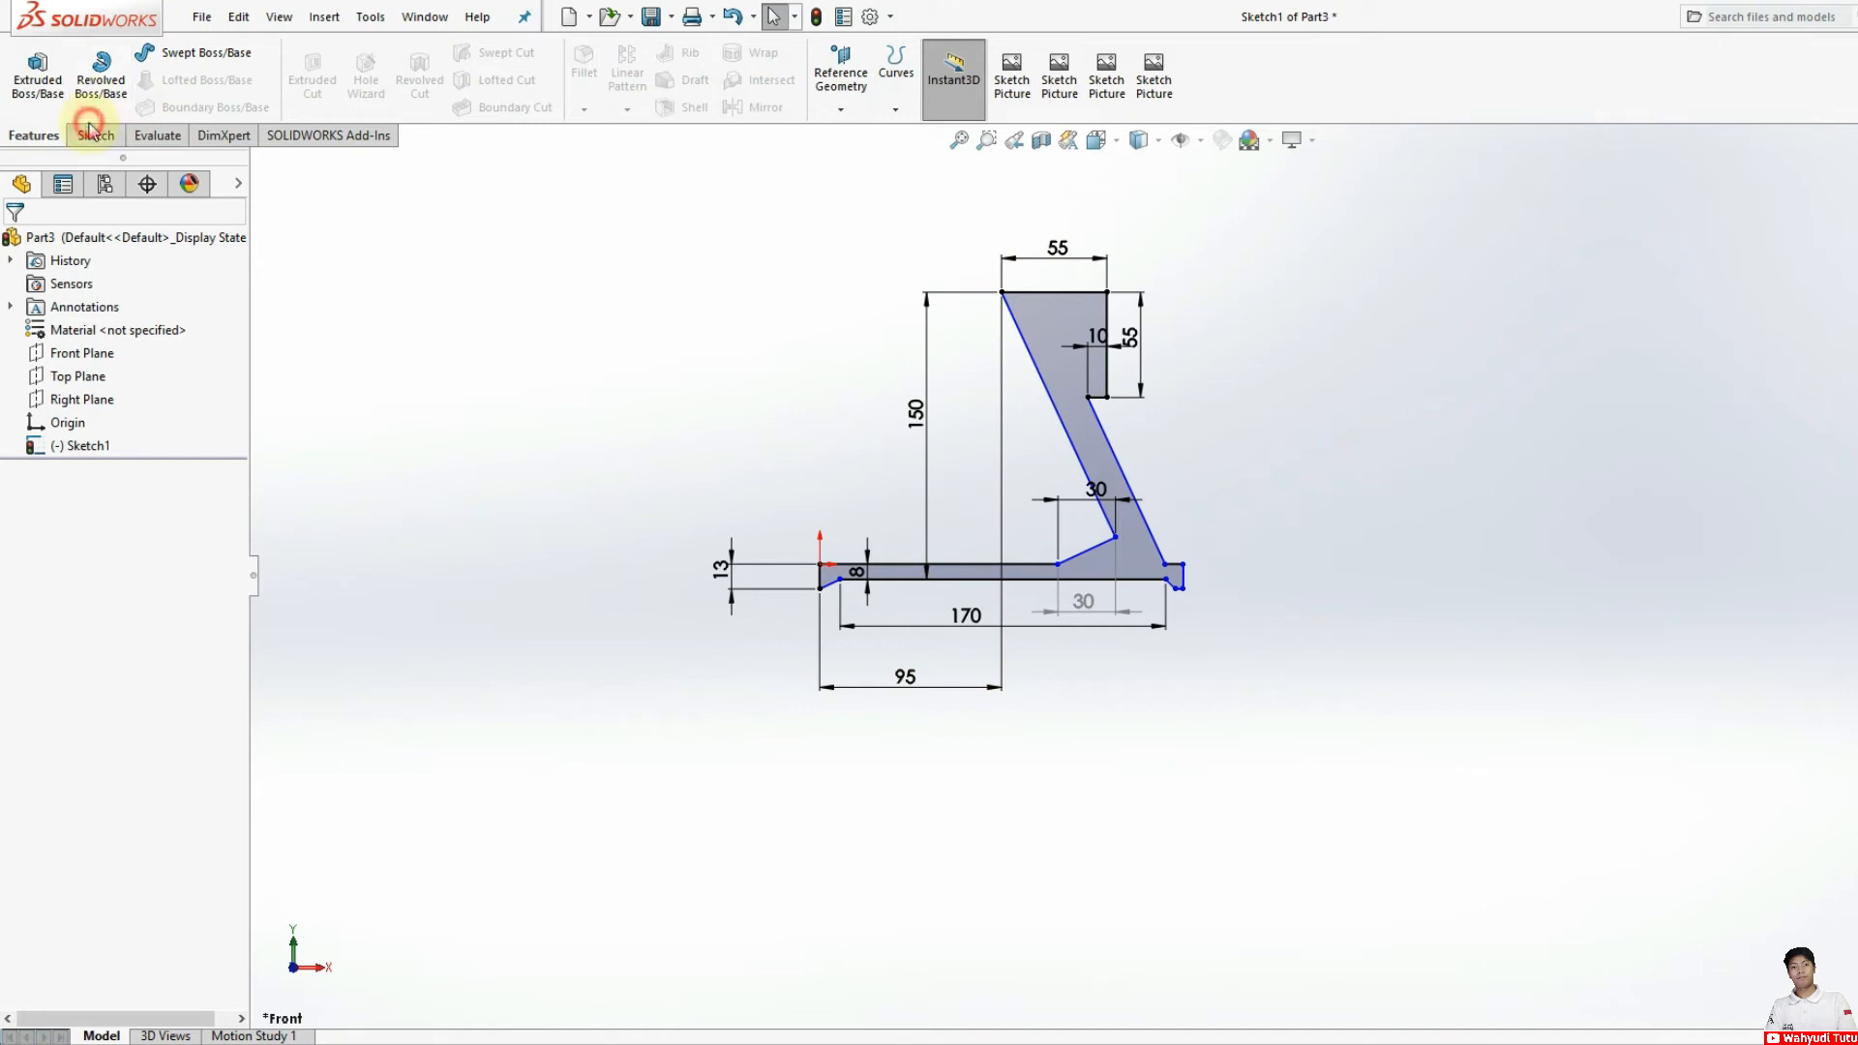
{"action": "left_click", "coordinate": [88, 70]}
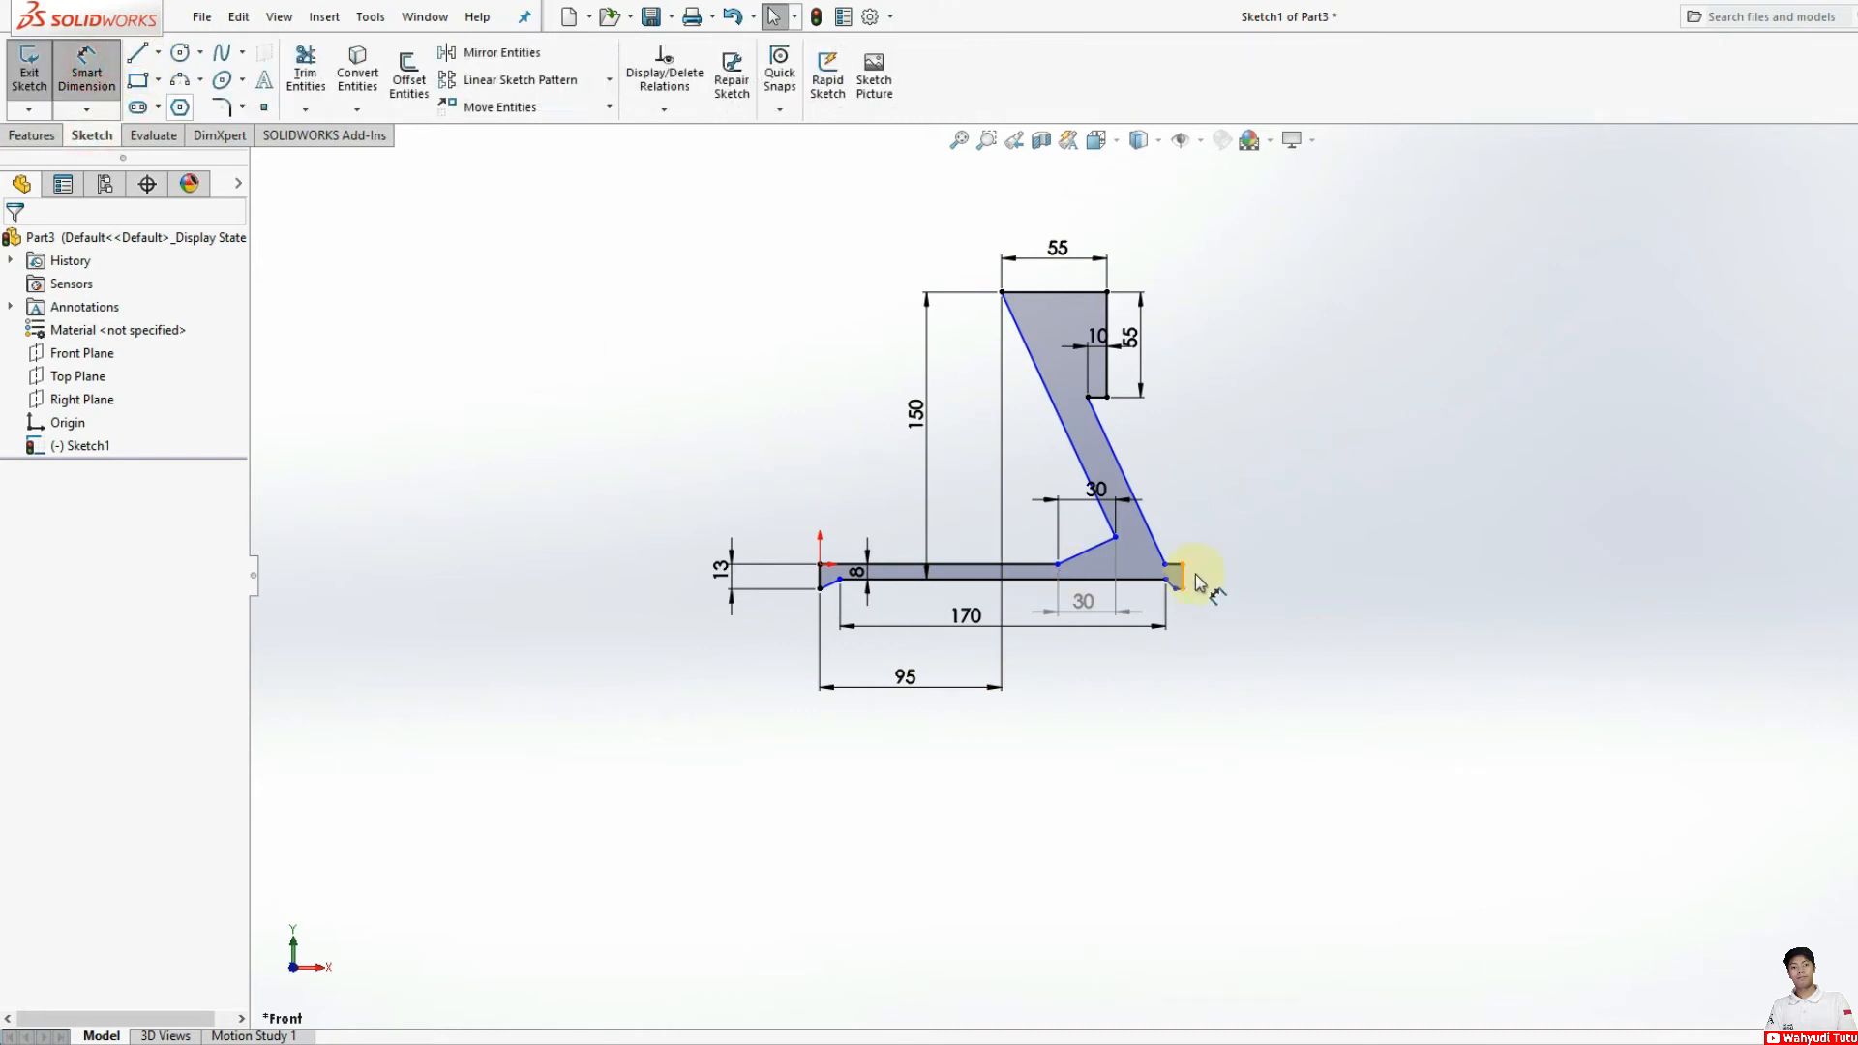
{"action": "left_click", "coordinate": [1182, 575]}
{"action": "left_click", "coordinate": [1224, 576]}
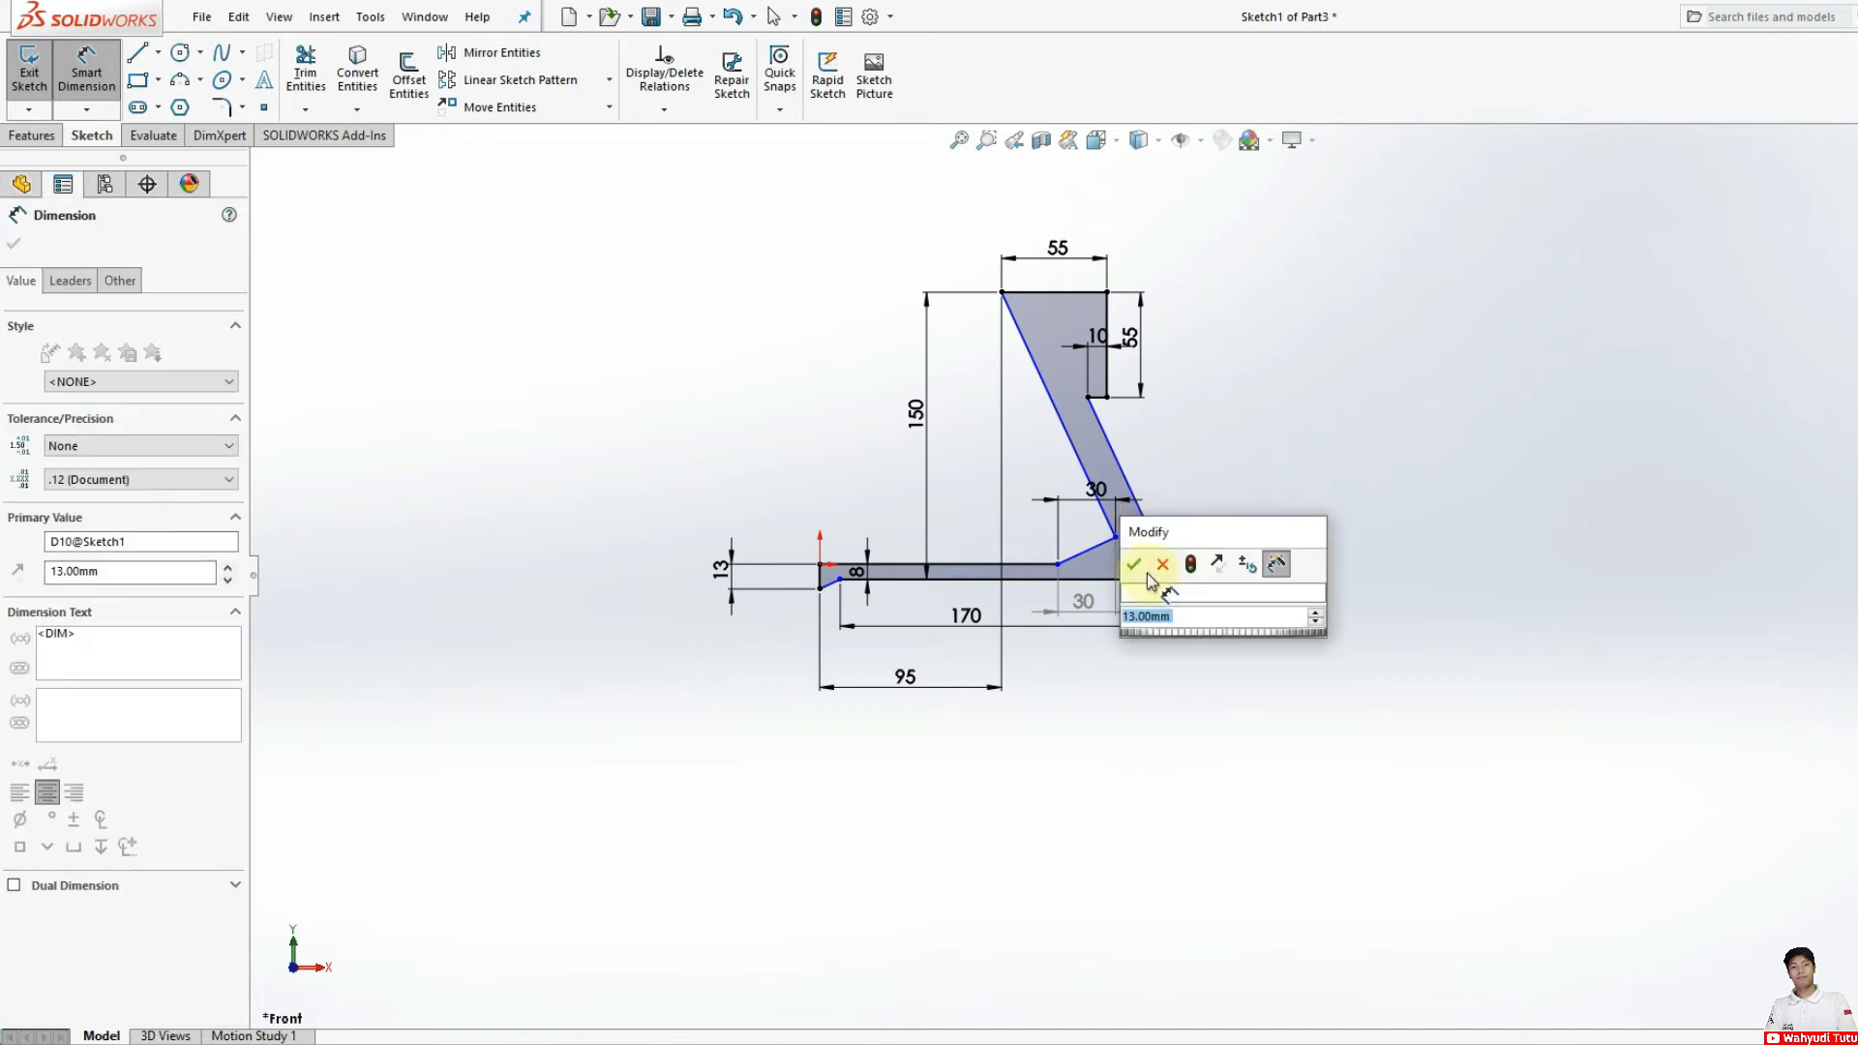
{"action": "left_click", "coordinate": [1134, 567]}
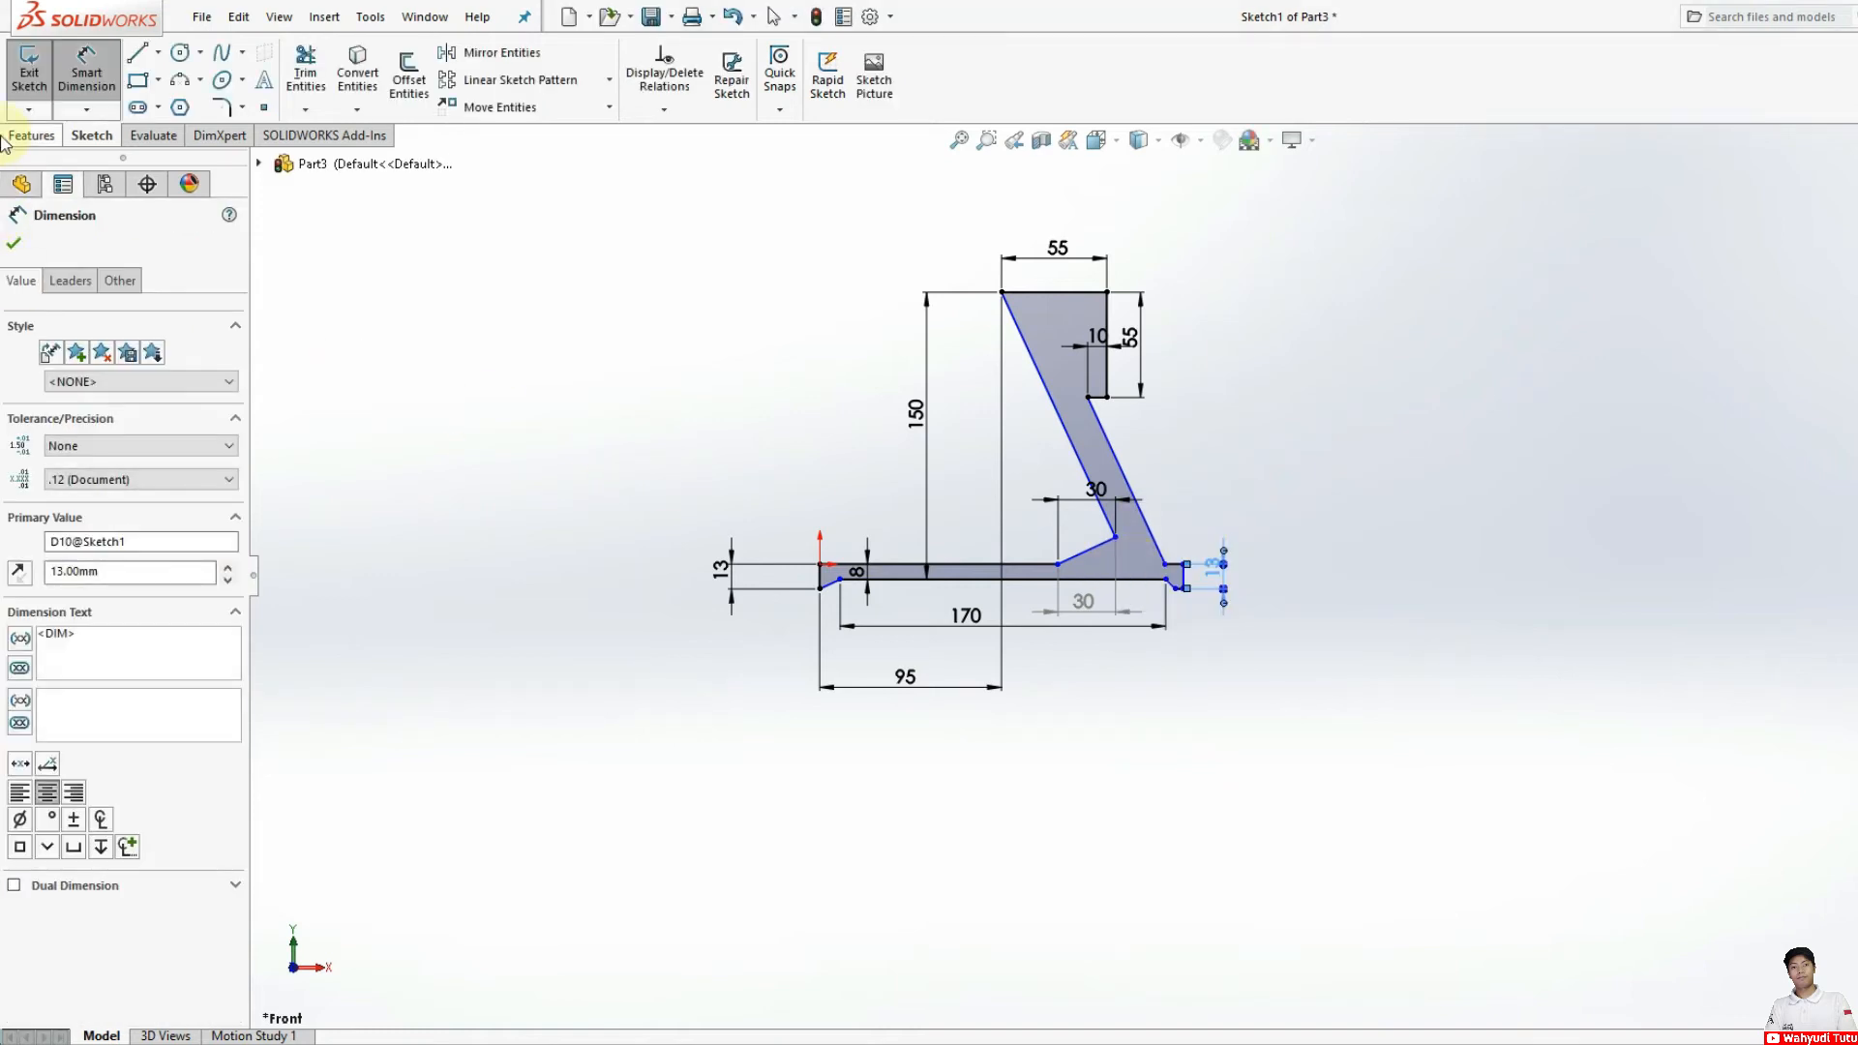
Step: Revolve the rim profile 360 degrees around the arm's 55 mm top edge
{"action": "left_click", "coordinate": [31, 135]}
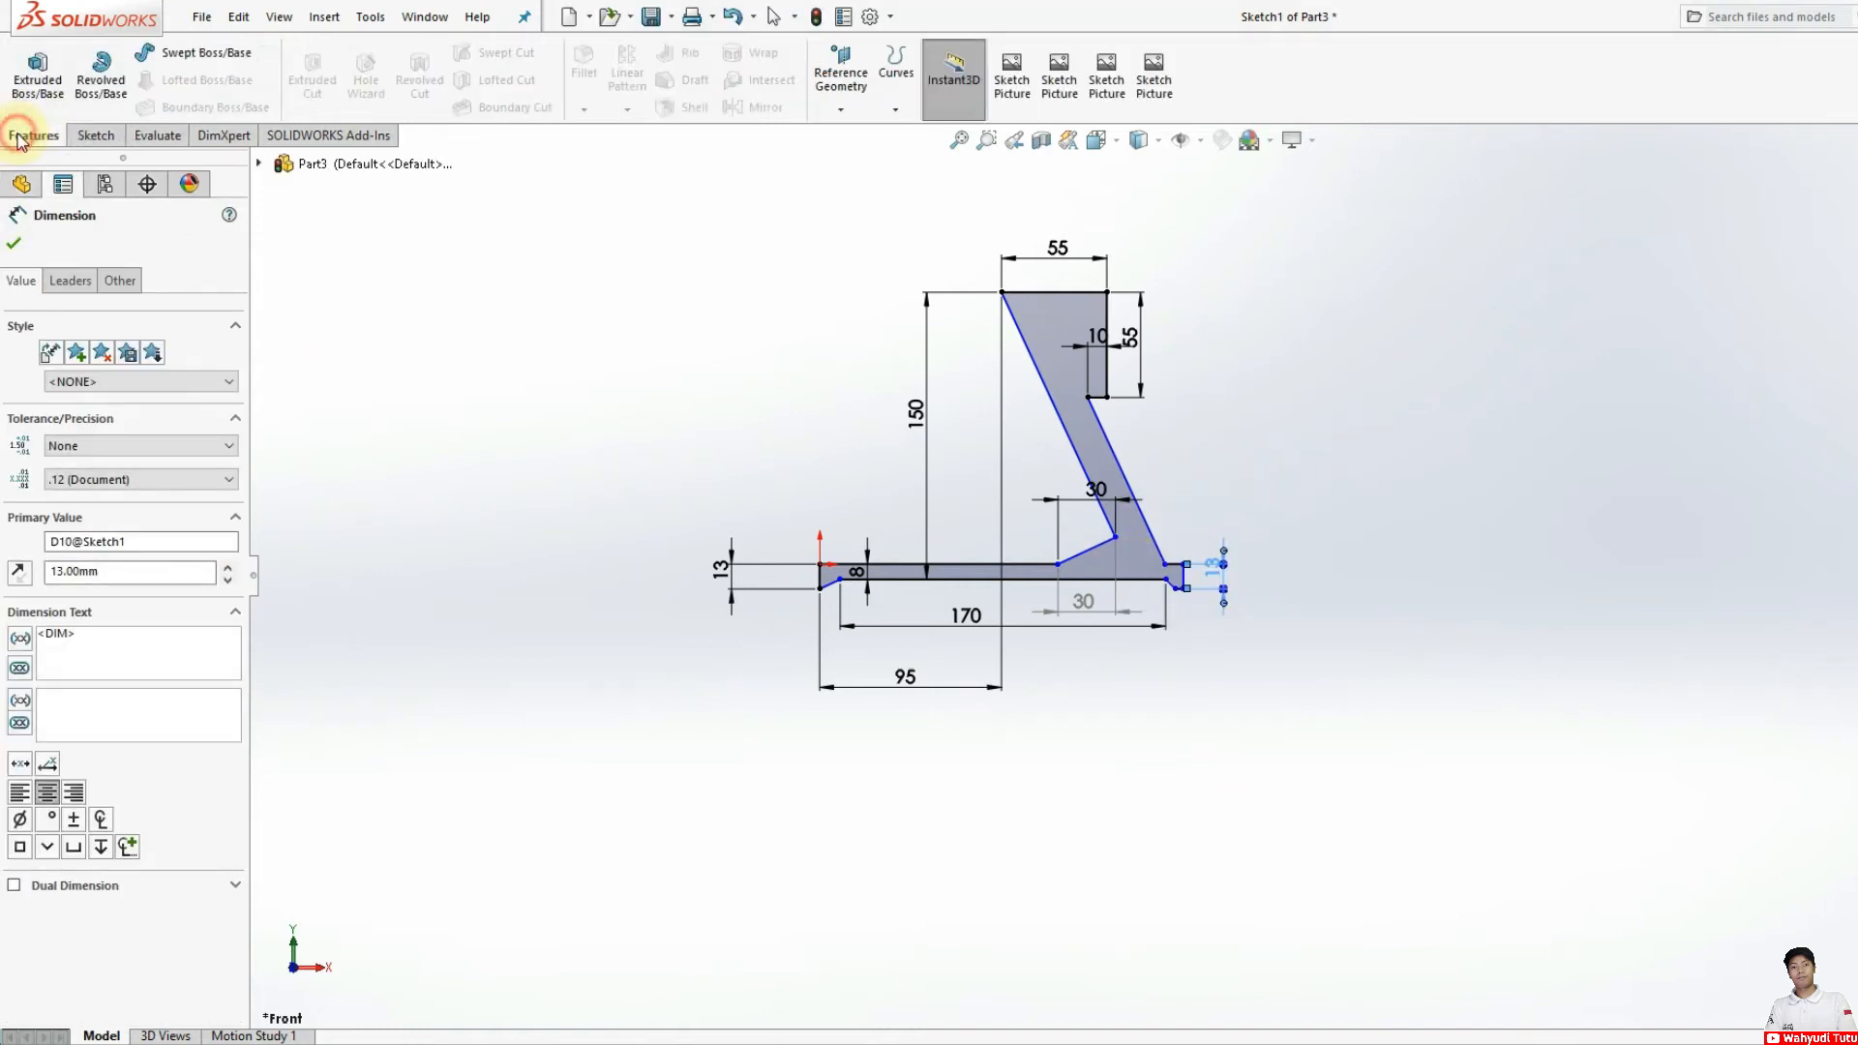
{"action": "left_click", "coordinate": [106, 89]}
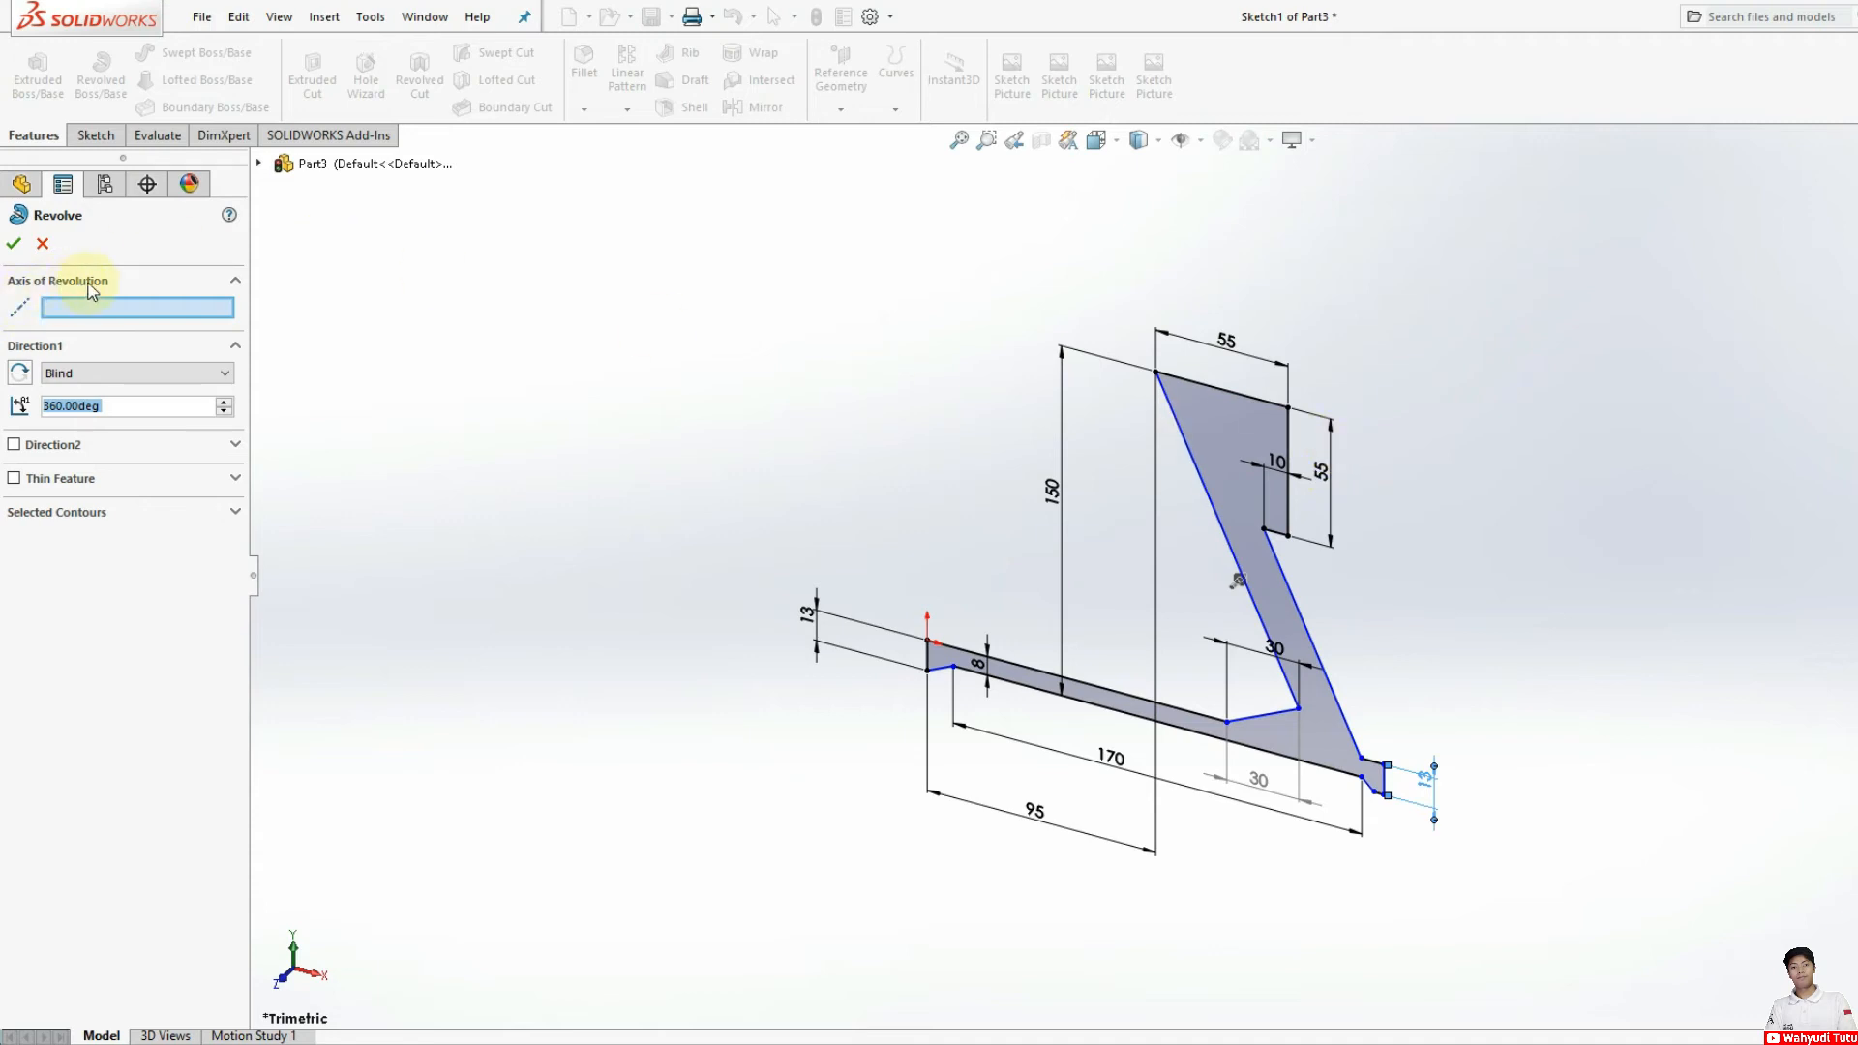
{"action": "left_click", "coordinate": [1217, 390]}
{"action": "scroll", "coordinate": [1116, 531], "scroll_direction": "up", "scroll_amount": 3}
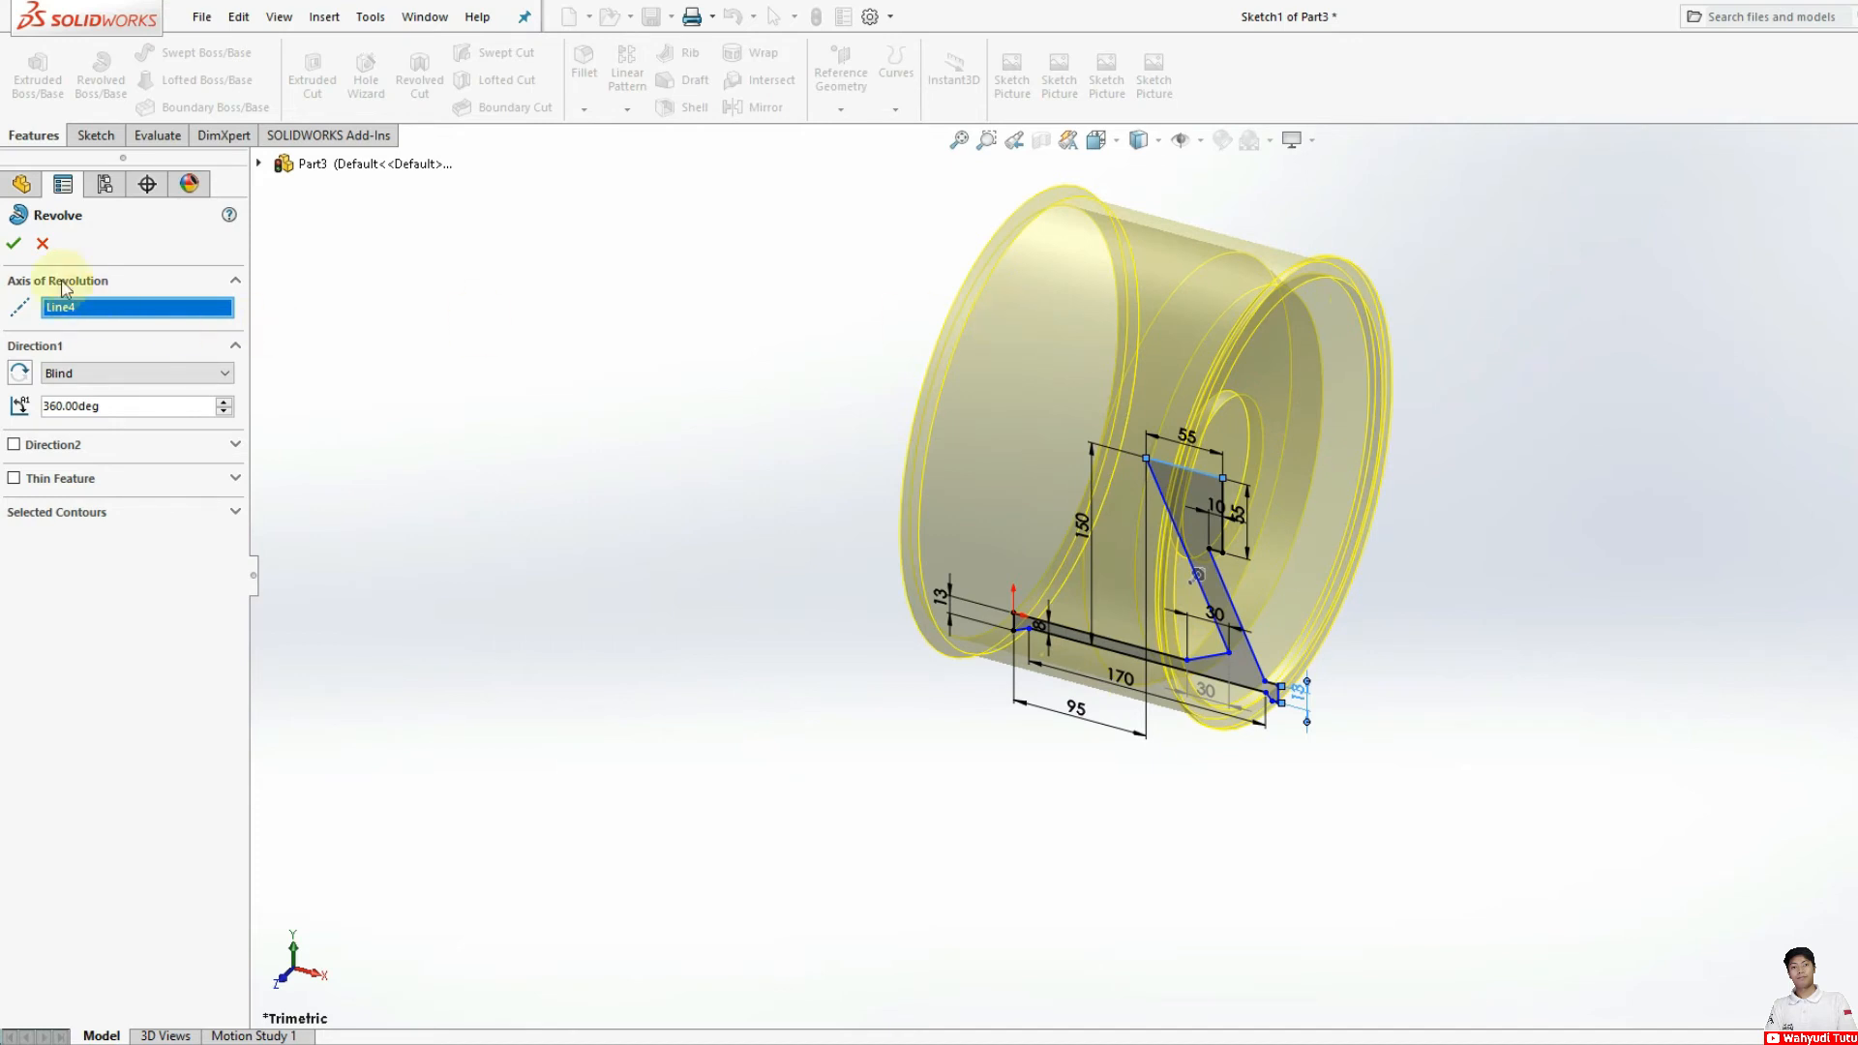
{"action": "left_click", "coordinate": [11, 243]}
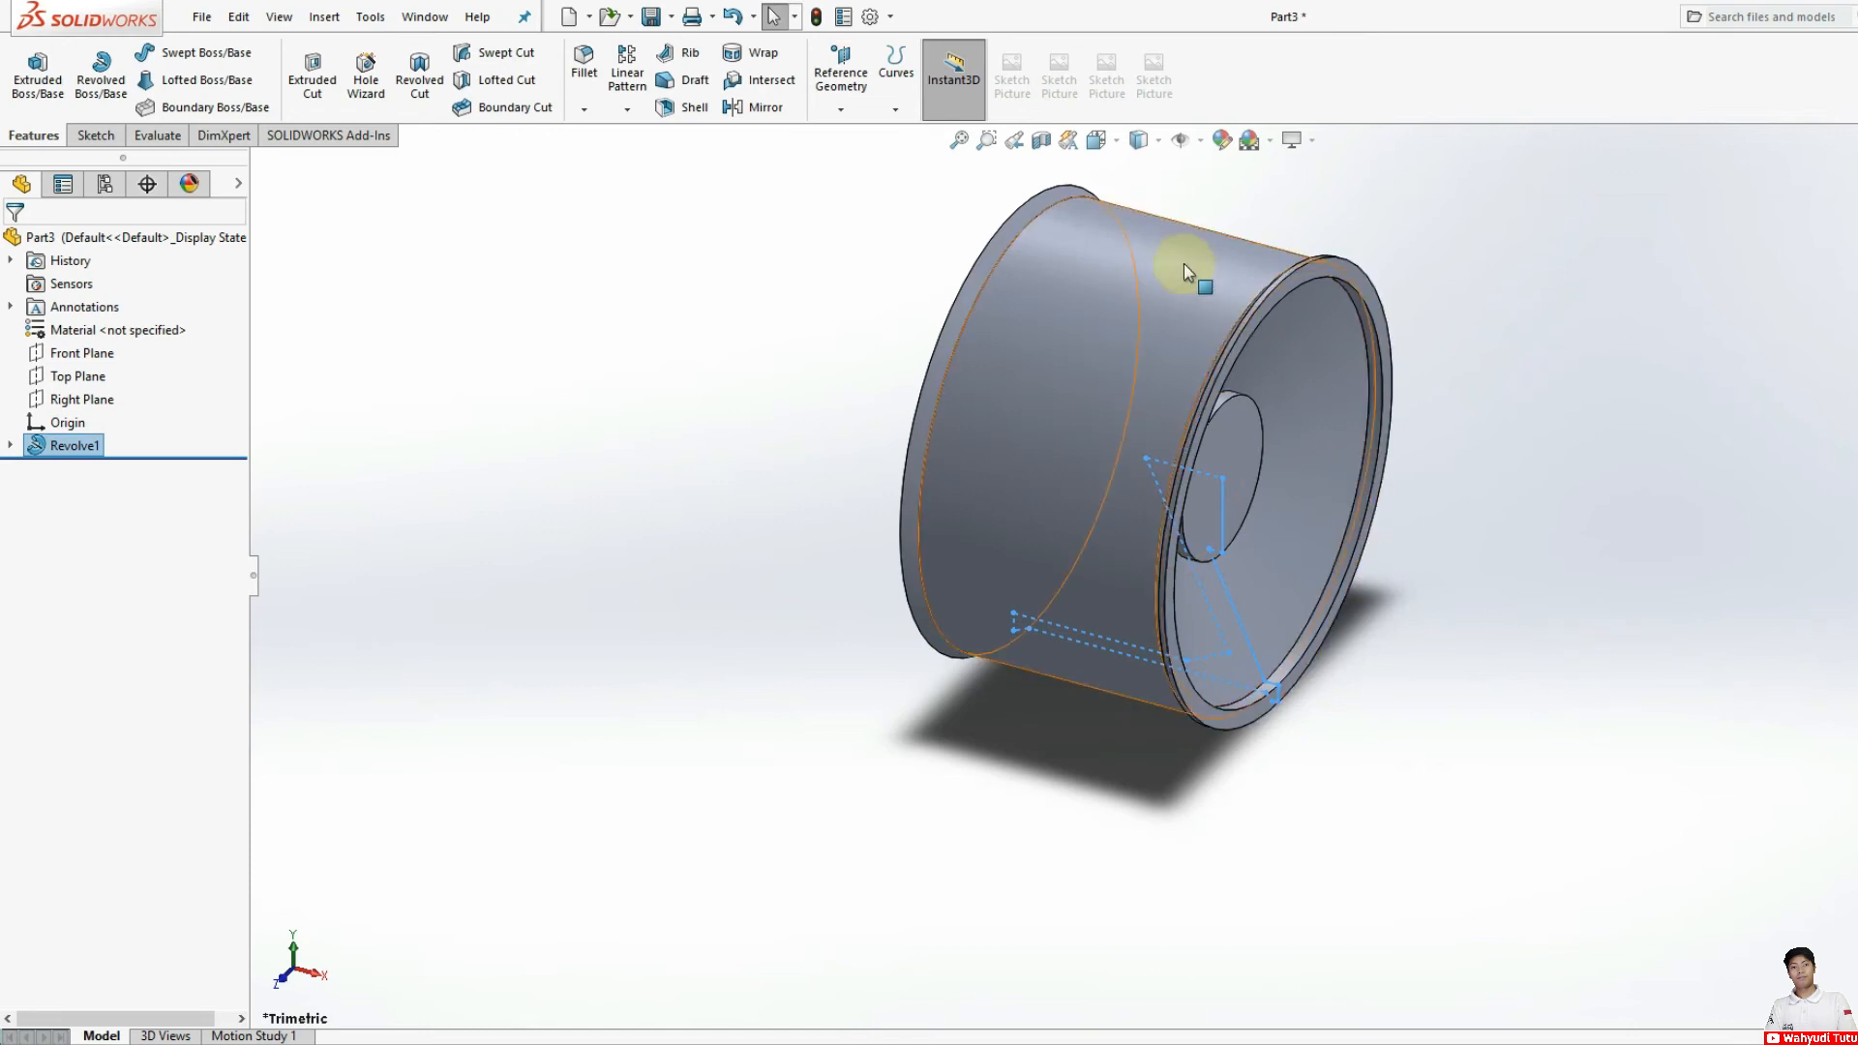
Step: In the Right view, start a sketch on the hub face and draw a vertical centerline from the hub centre to the origin
{"action": "left_click", "coordinate": [1096, 142]}
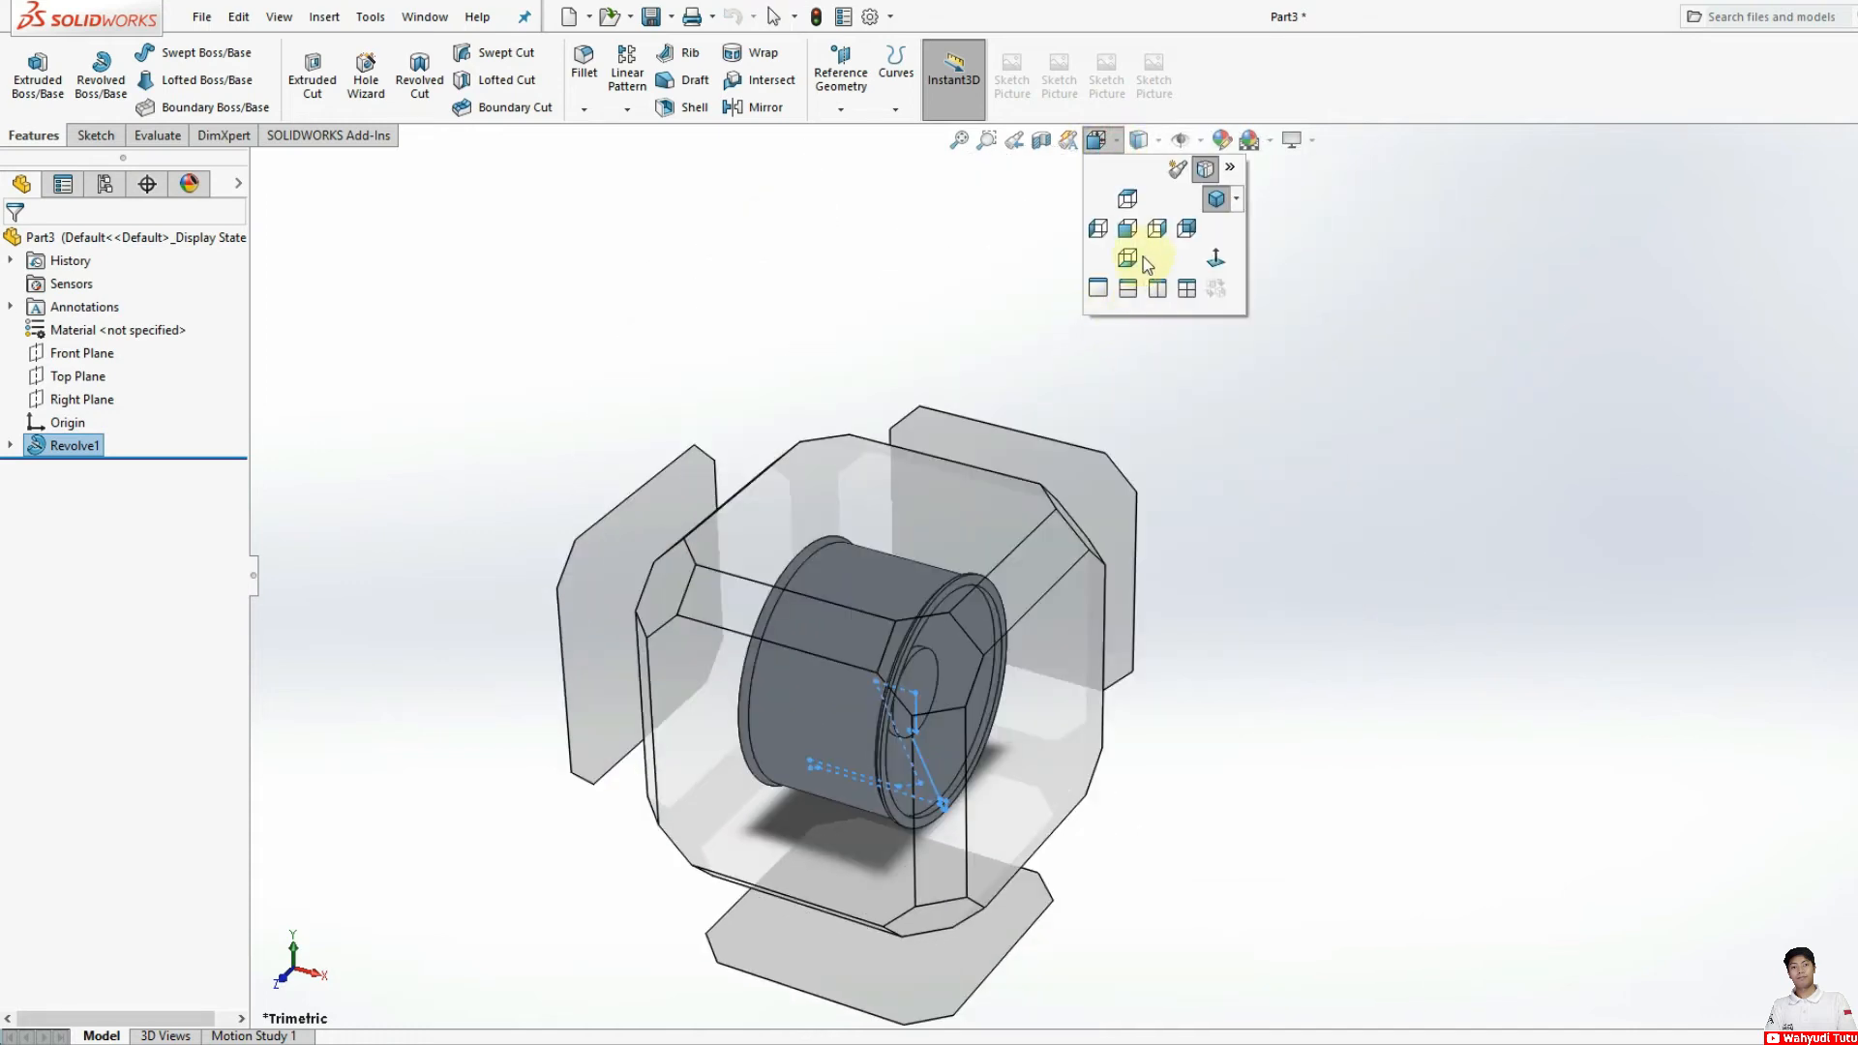
{"action": "left_click", "coordinate": [1153, 228]}
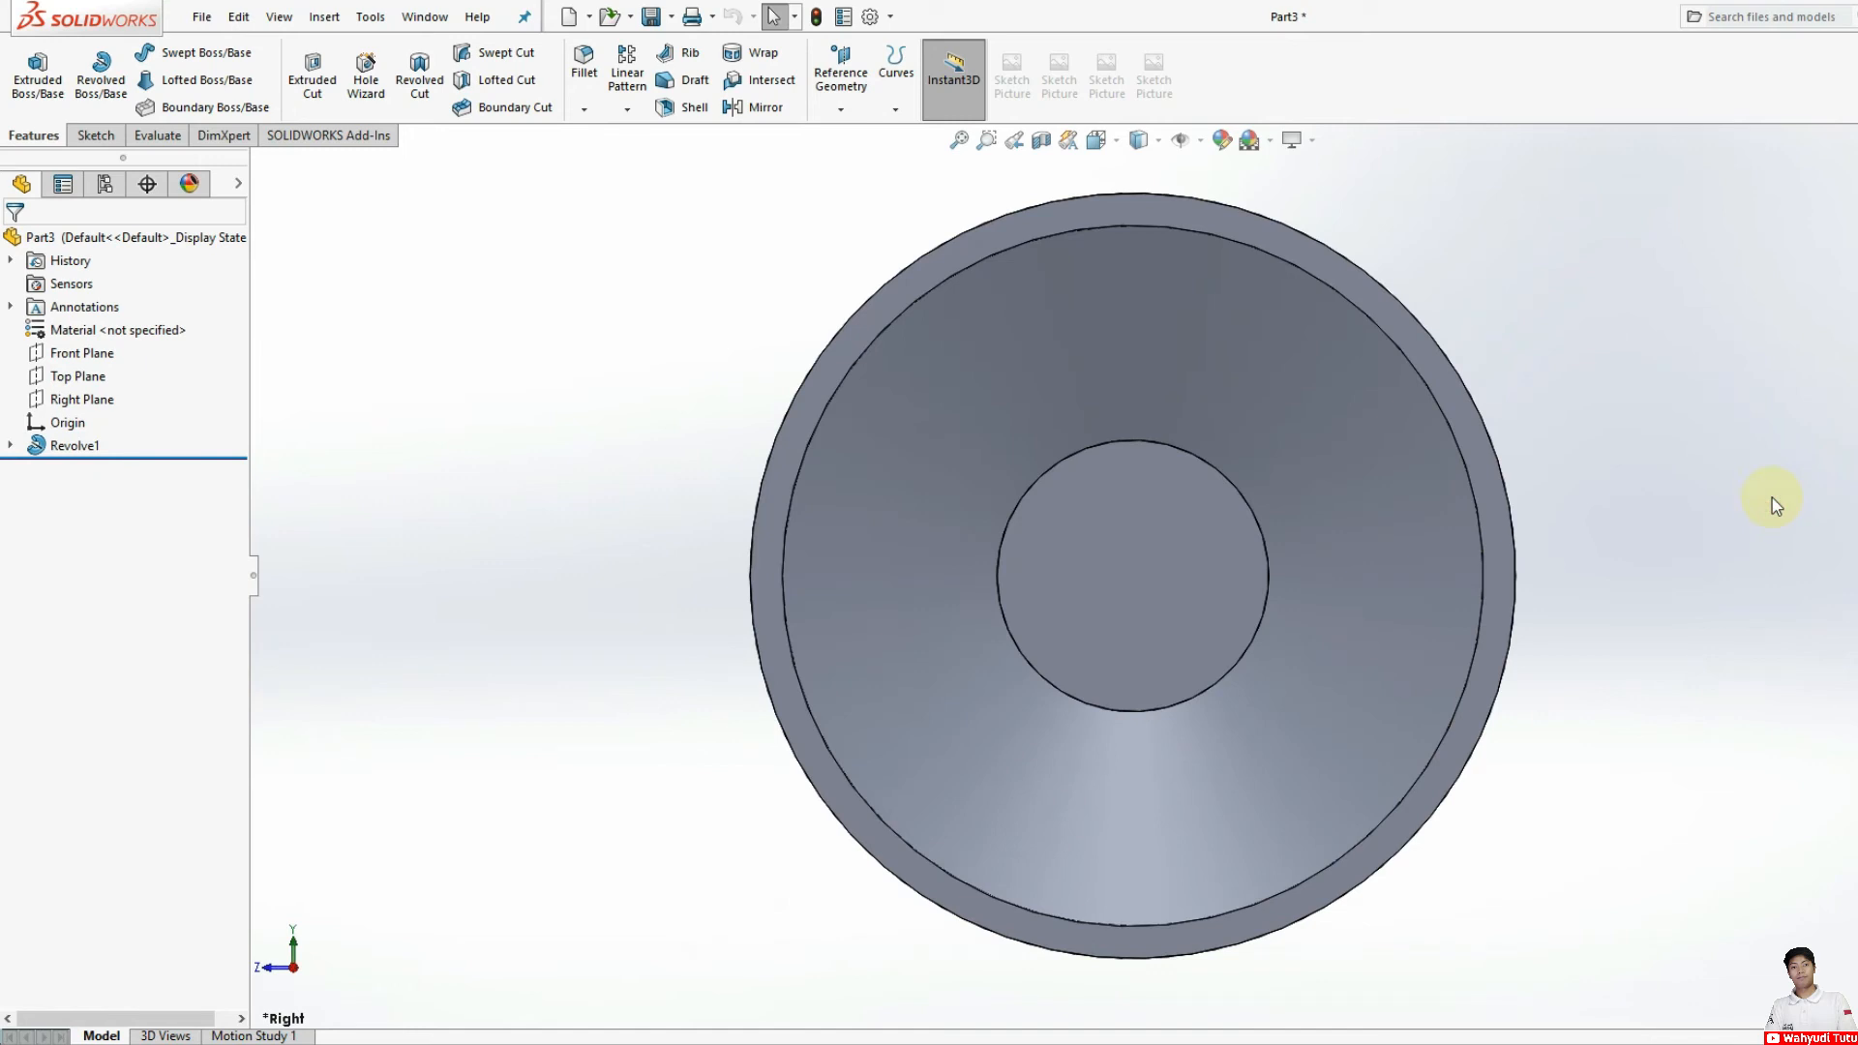
{"action": "left_click", "coordinate": [92, 137]}
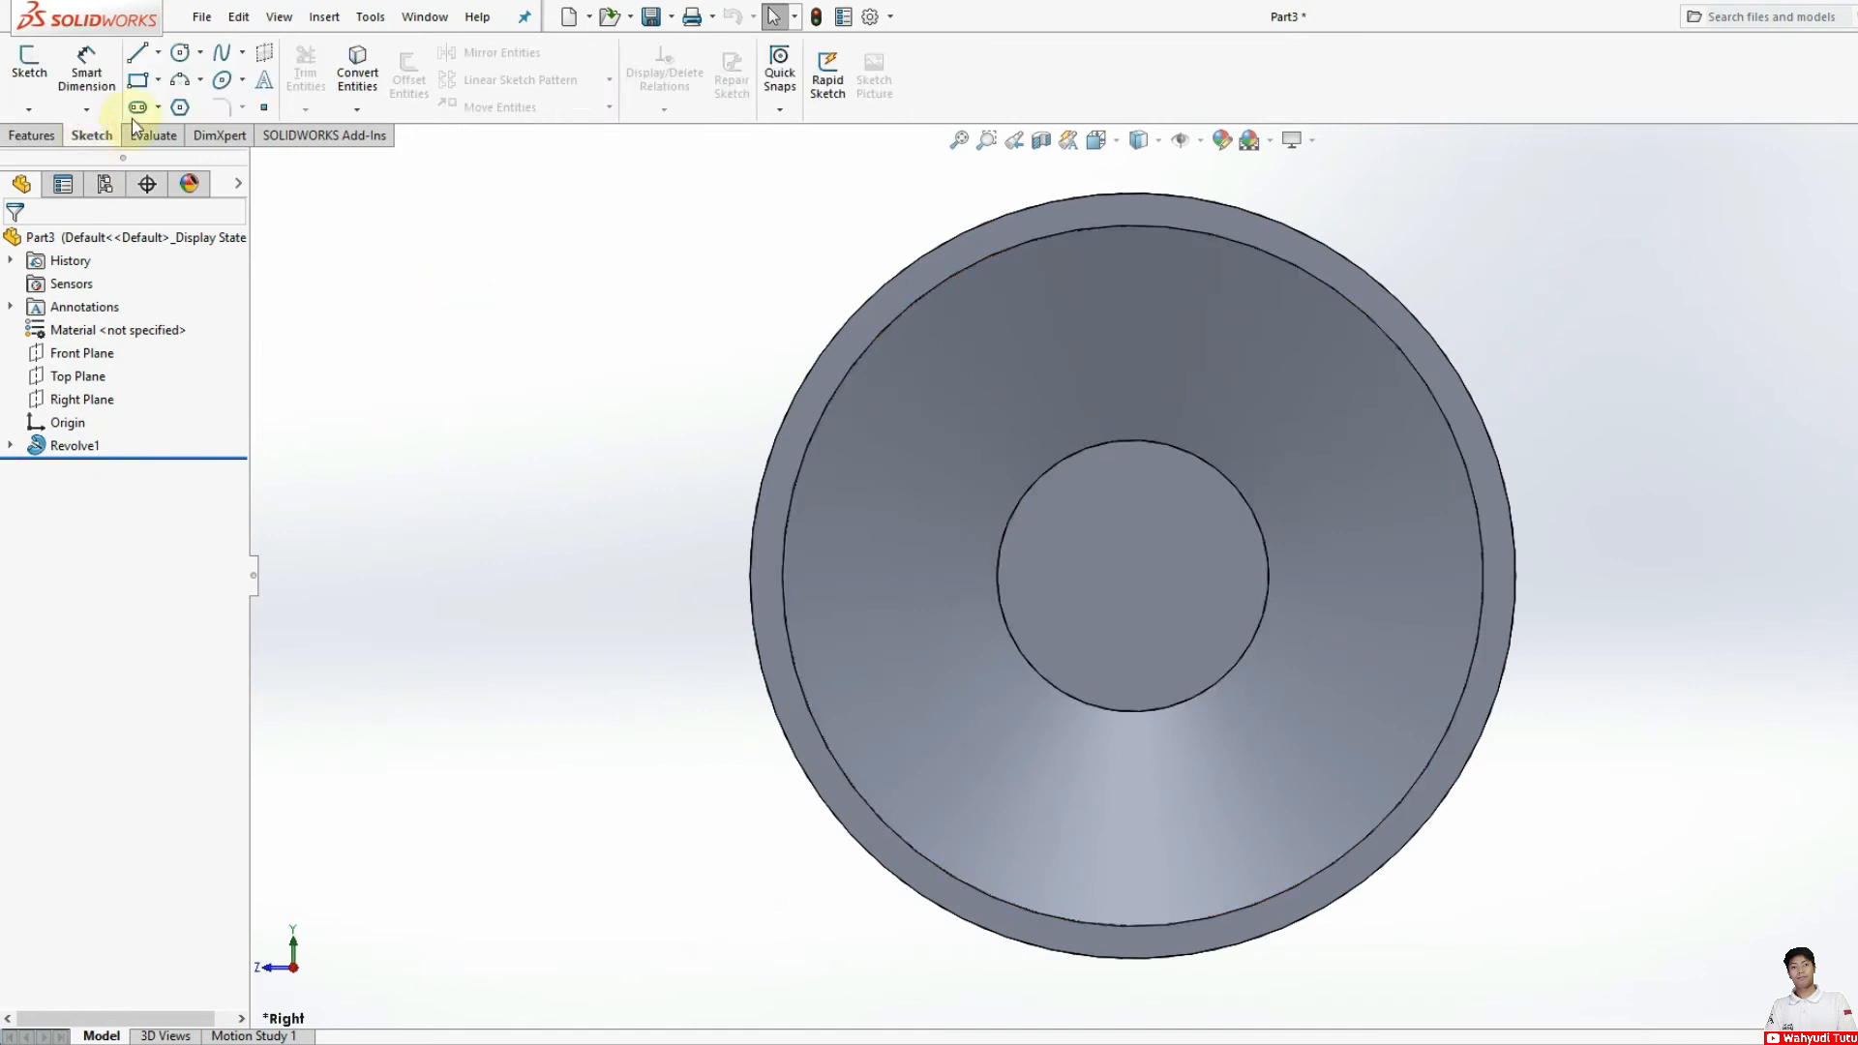
{"action": "left_click", "coordinate": [158, 53]}
{"action": "left_click", "coordinate": [182, 99]}
{"action": "left_click", "coordinate": [1124, 611]}
{"action": "left_click", "coordinate": [1132, 579]}
{"action": "left_click", "coordinate": [1139, 882]}
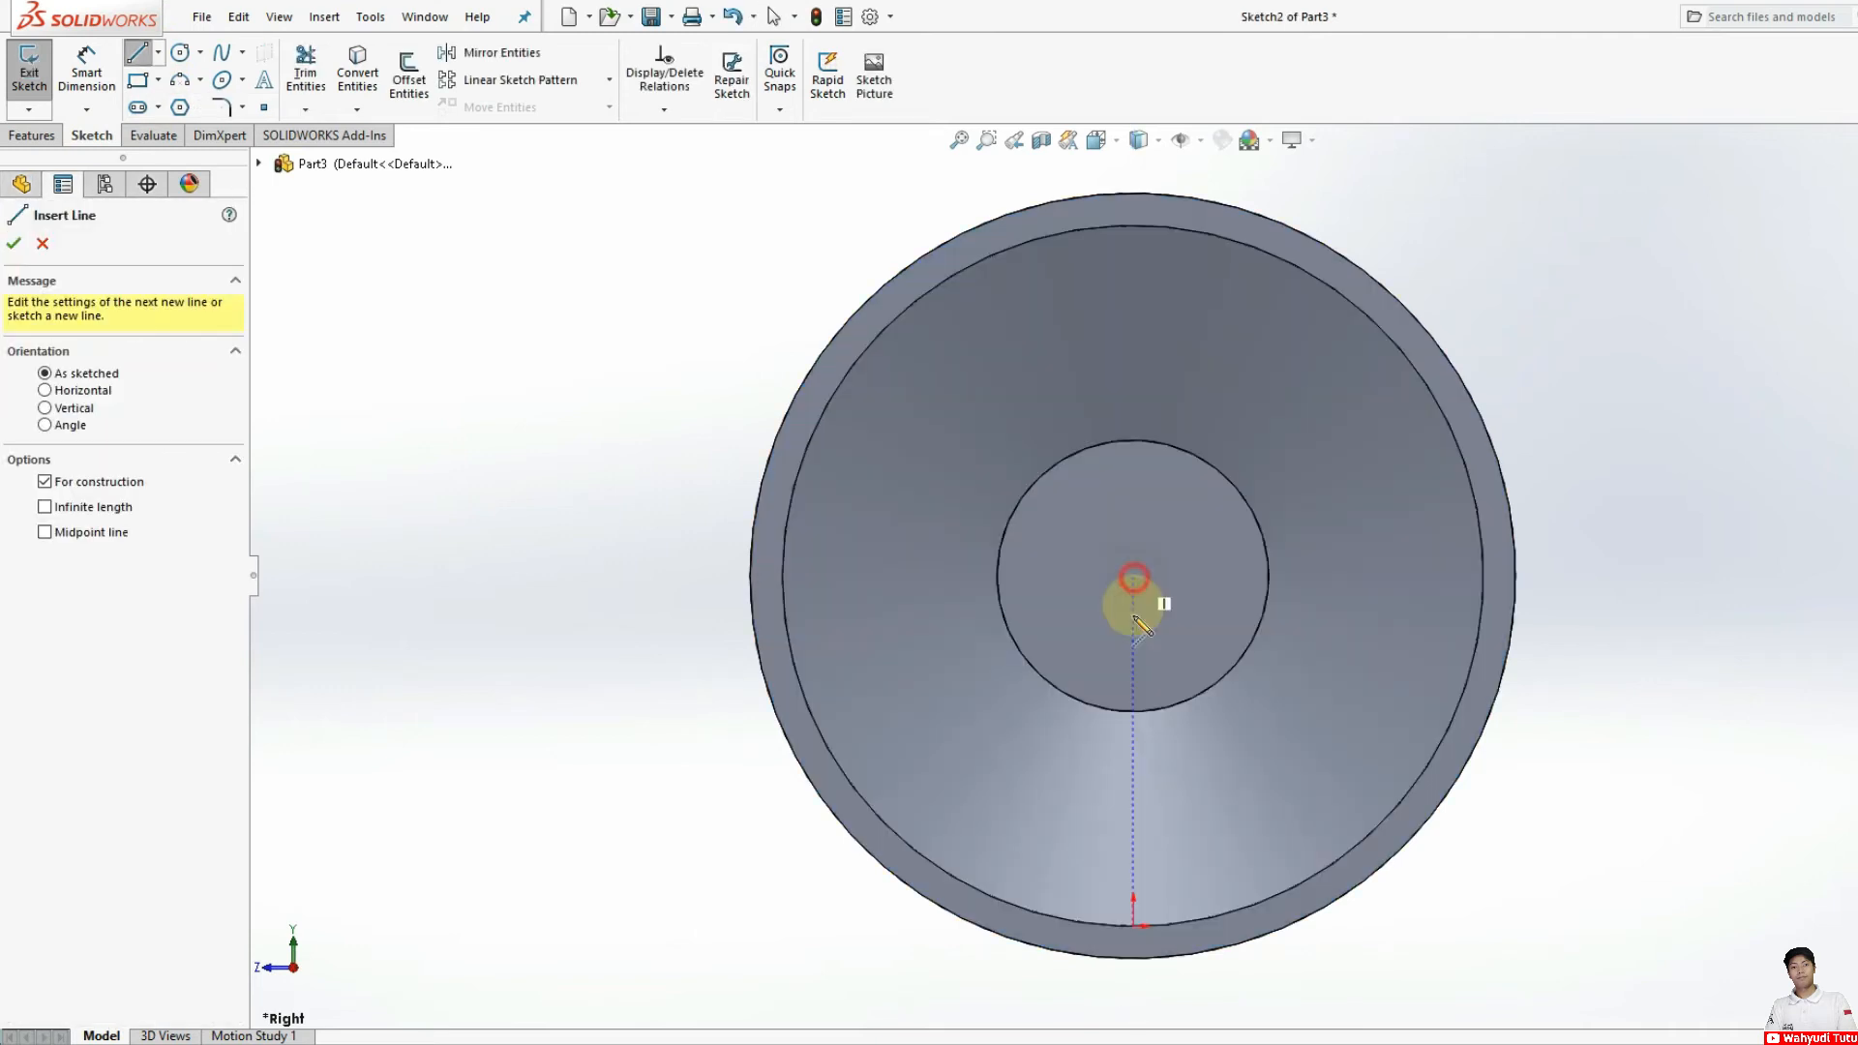
{"action": "left_click", "coordinate": [1133, 925]}
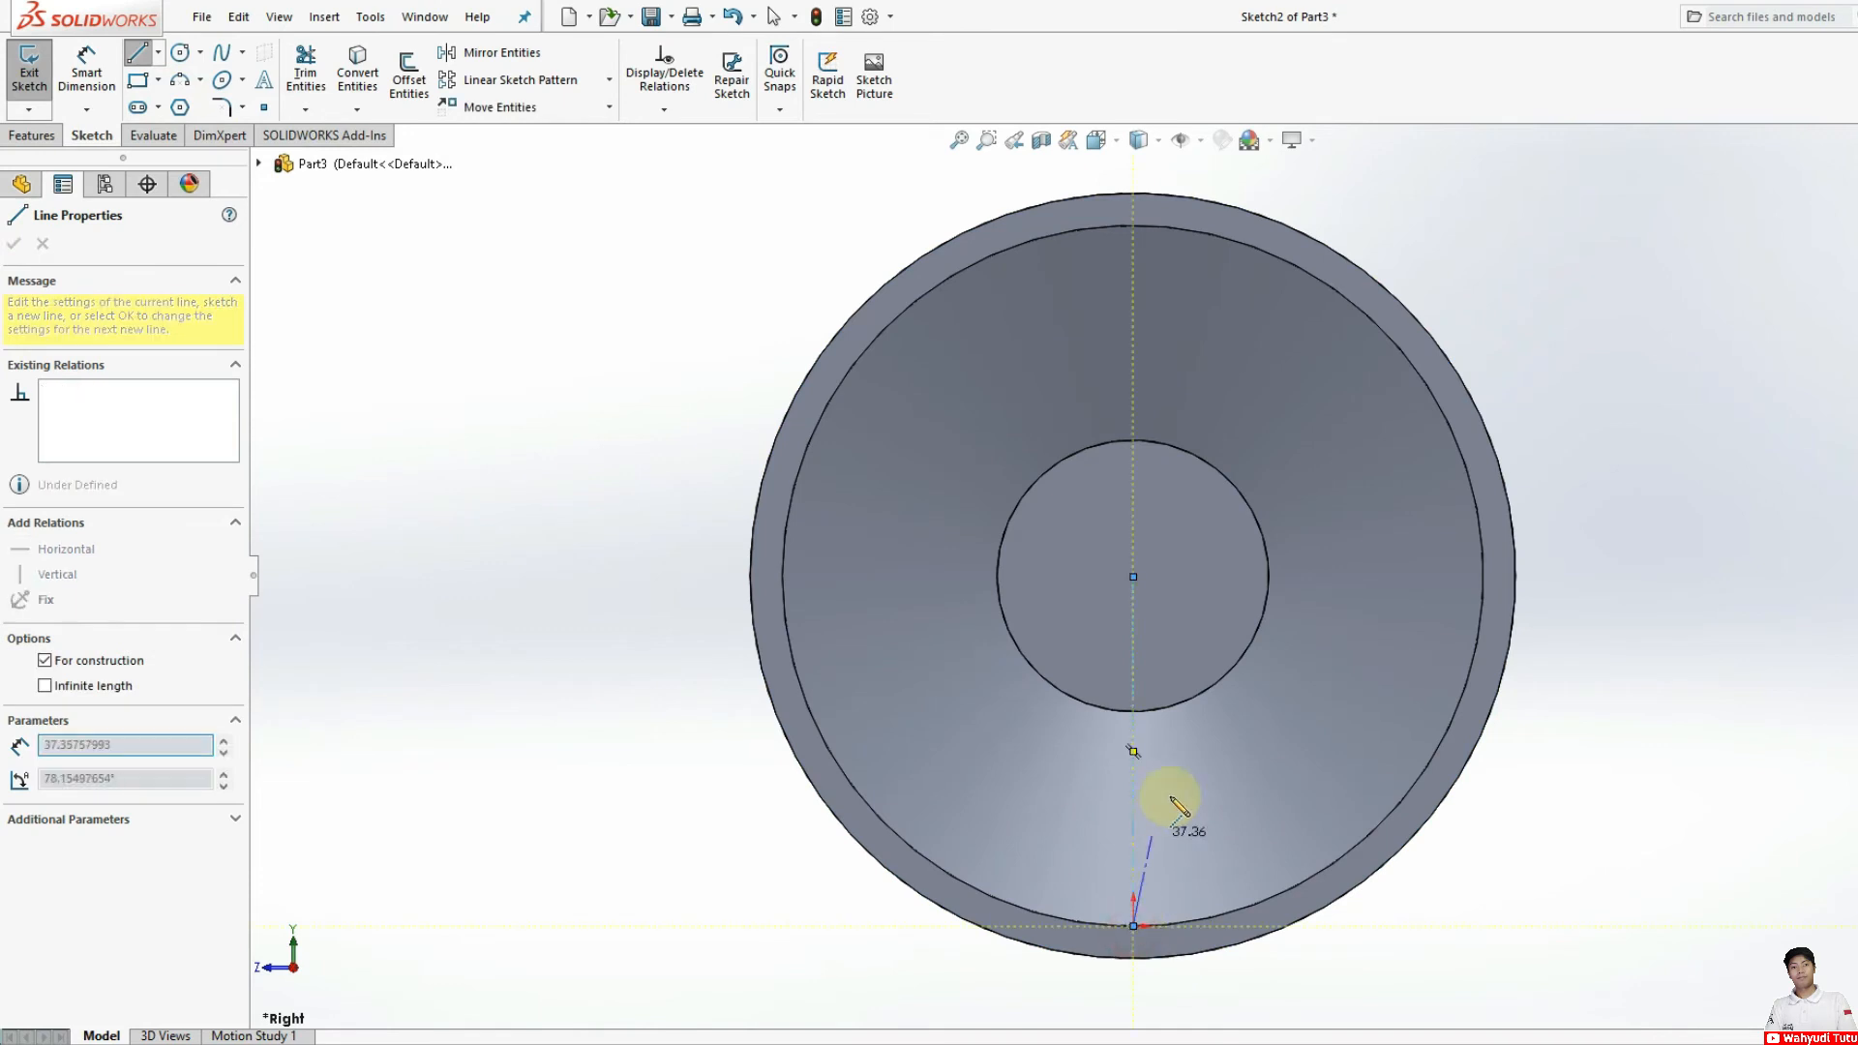
{"action": "key", "text": "Escape"}
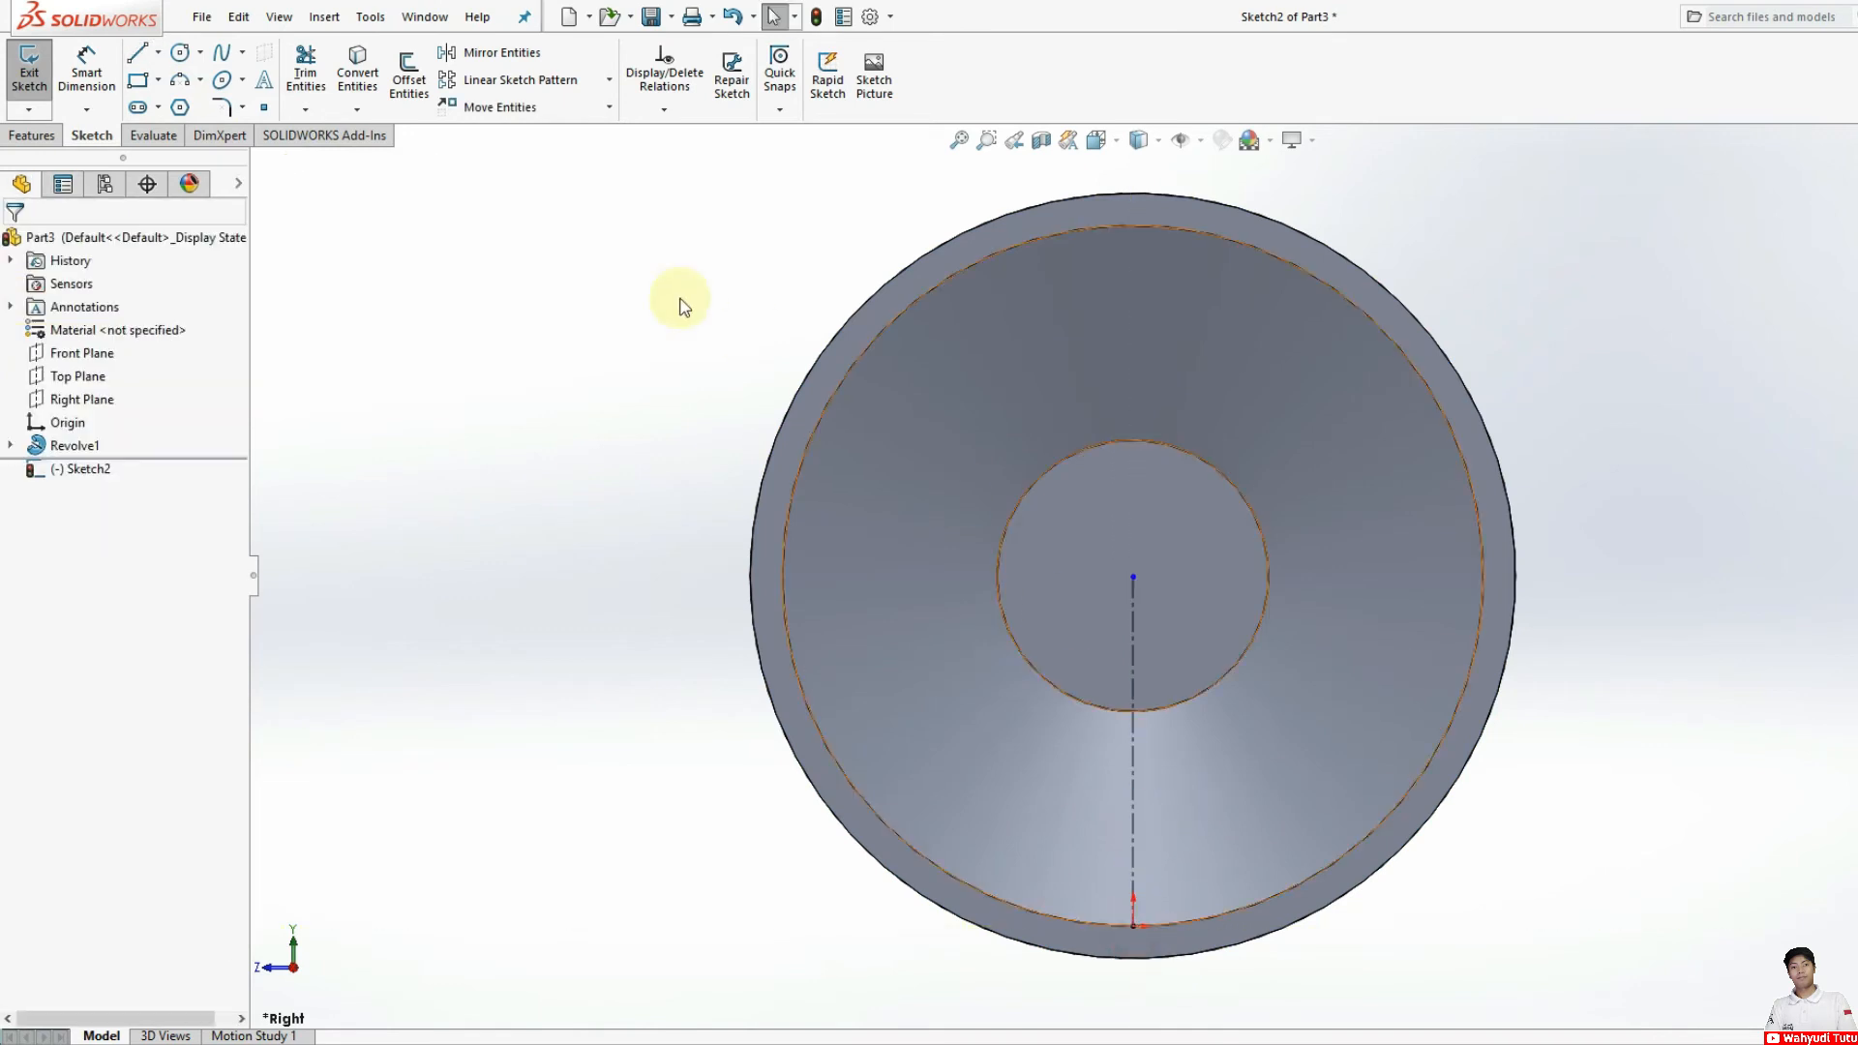
Step: Sketch a centerline from the hub centre to the rim's inner circular edge, about 30 degrees to the right of the vertical centerline
{"action": "left_click", "coordinate": [159, 52]}
{"action": "left_click", "coordinate": [179, 158]}
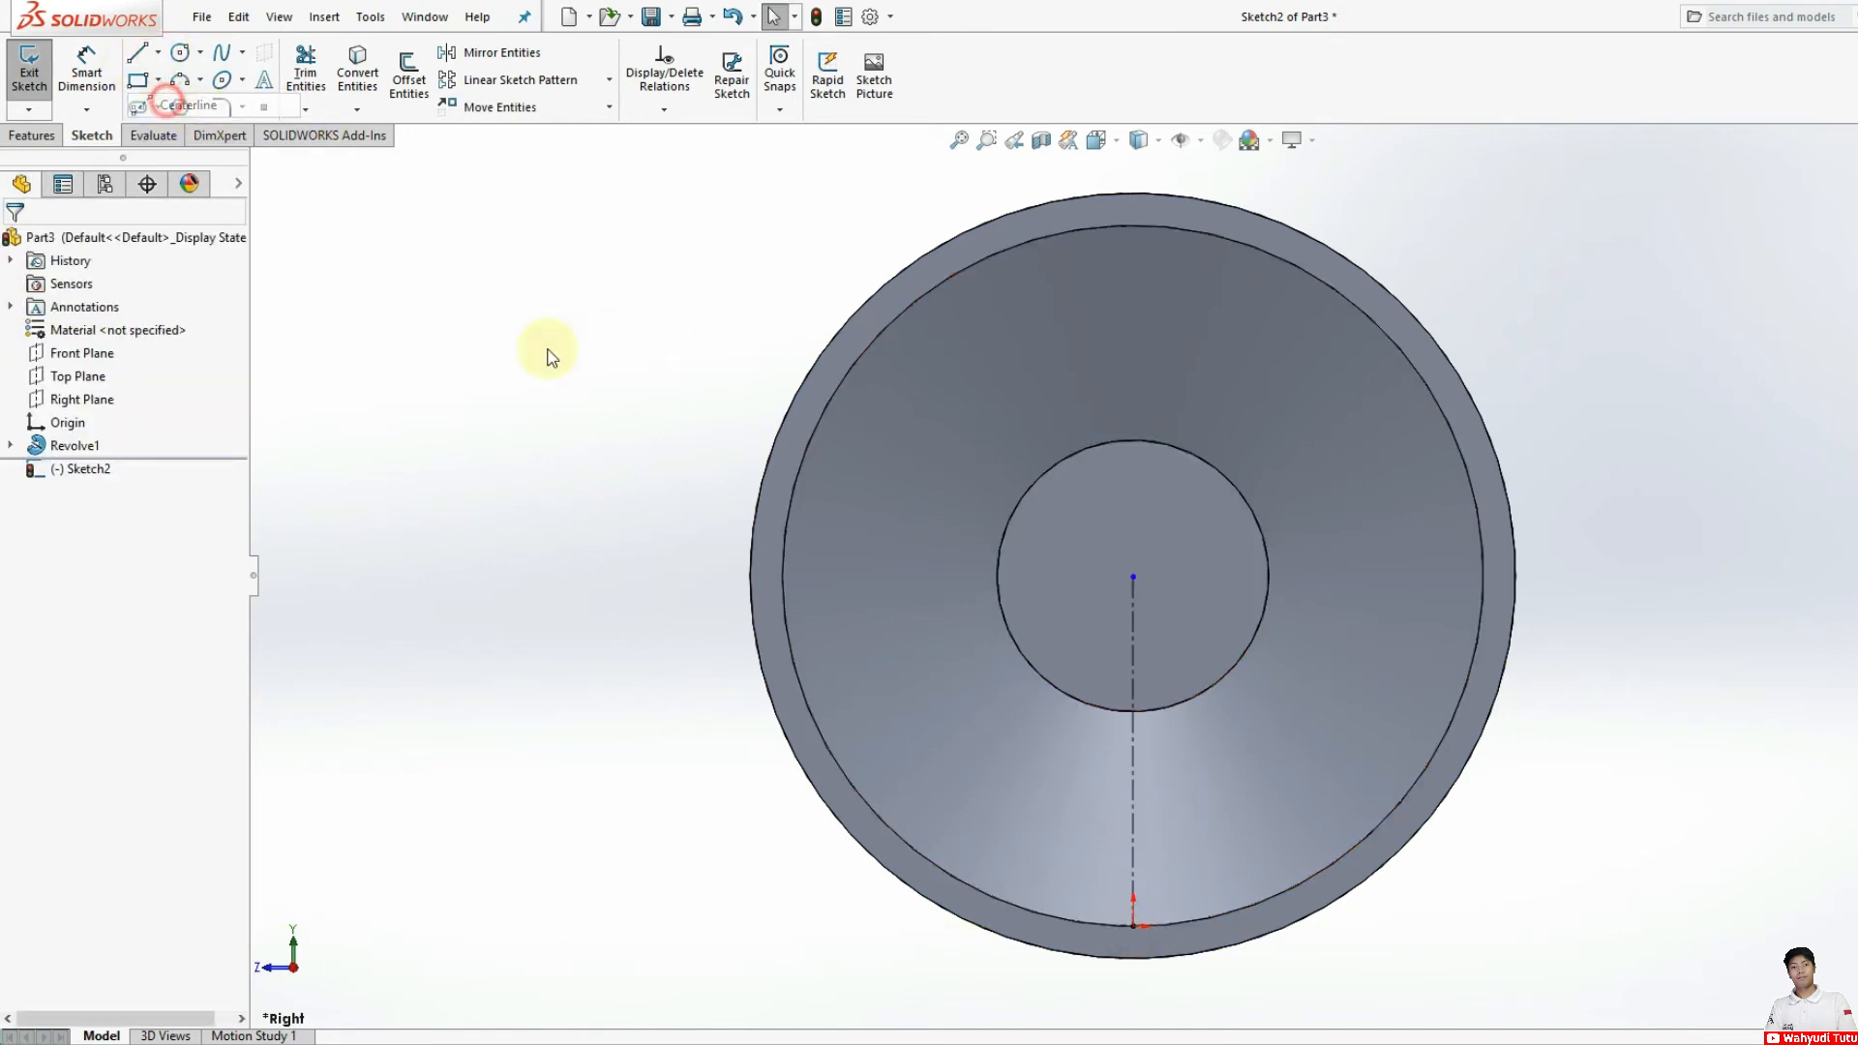
{"action": "left_click", "coordinate": [1132, 579]}
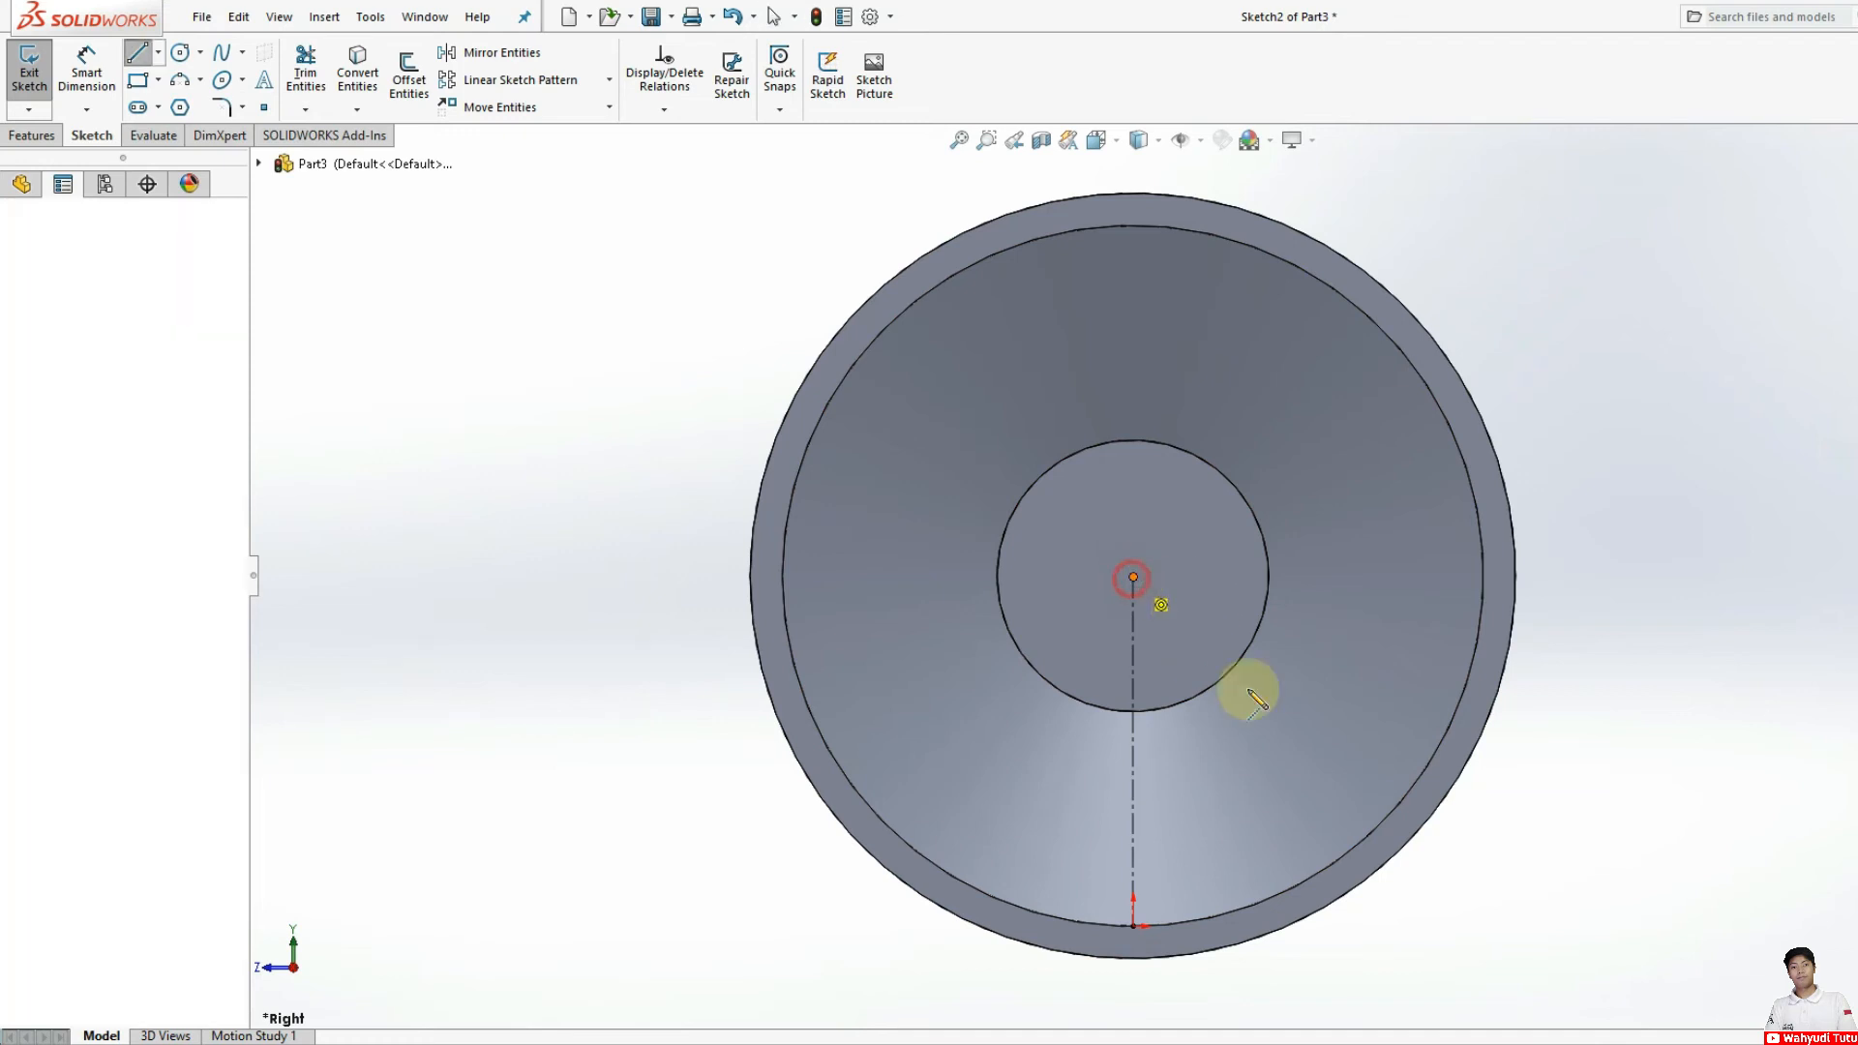
{"action": "left_click", "coordinate": [1307, 883]}
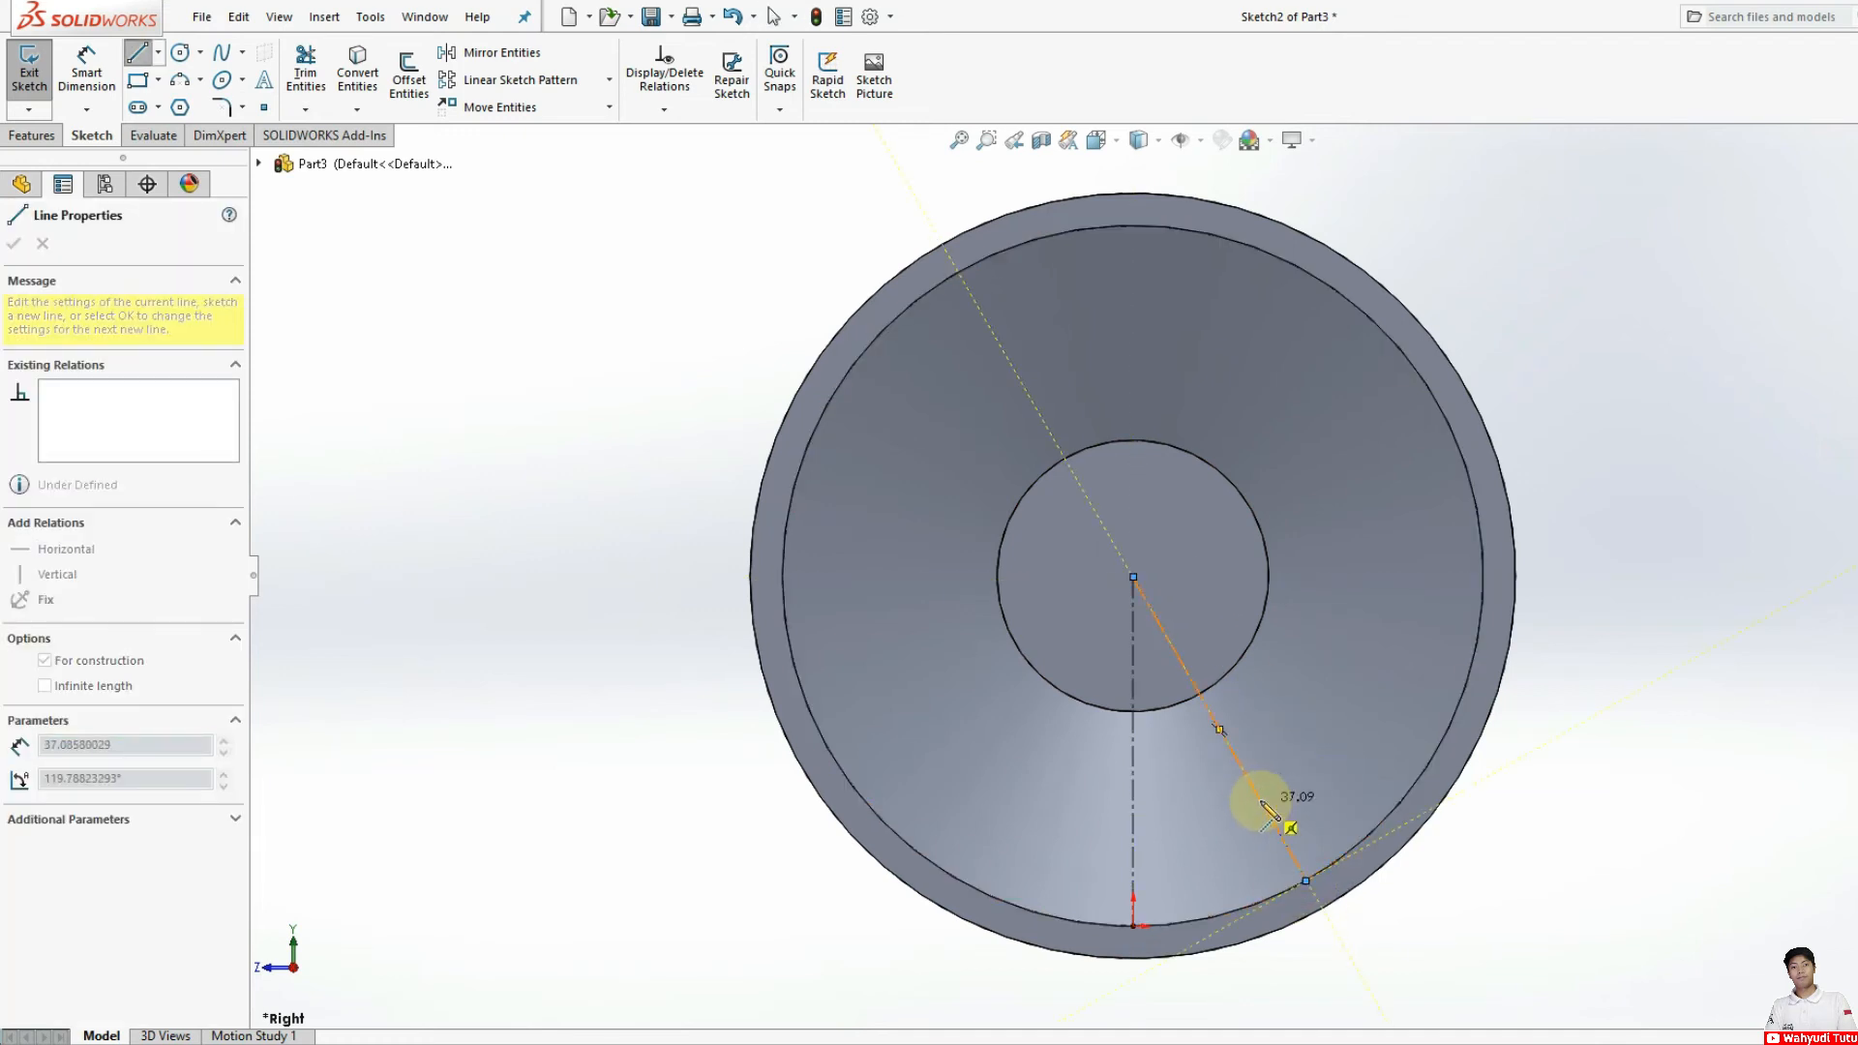
{"action": "key", "text": "Escape"}
Step: Try drawing a solid line from the hub centre to the inner rim edge left of the vertical centerline, and undo it
{"action": "left_click", "coordinate": [137, 52]}
{"action": "left_click", "coordinate": [1132, 580]}
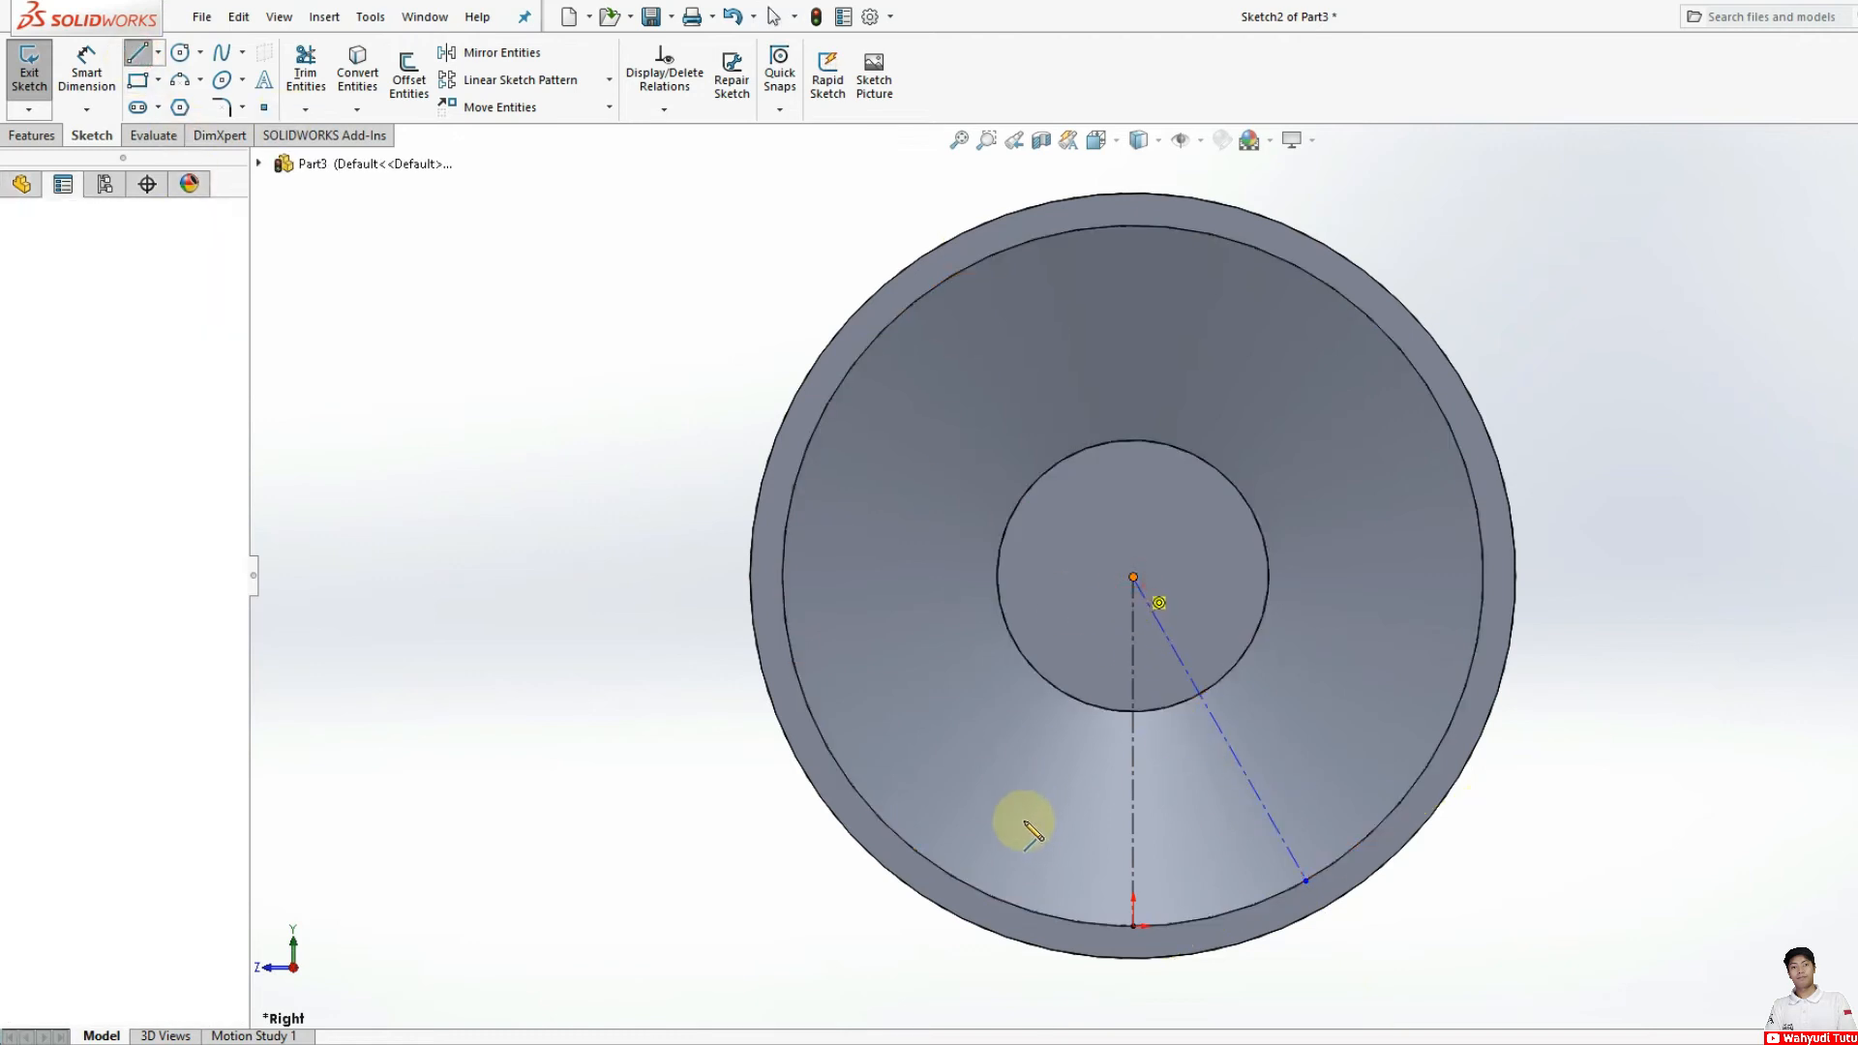
{"action": "left_click", "coordinate": [964, 882]}
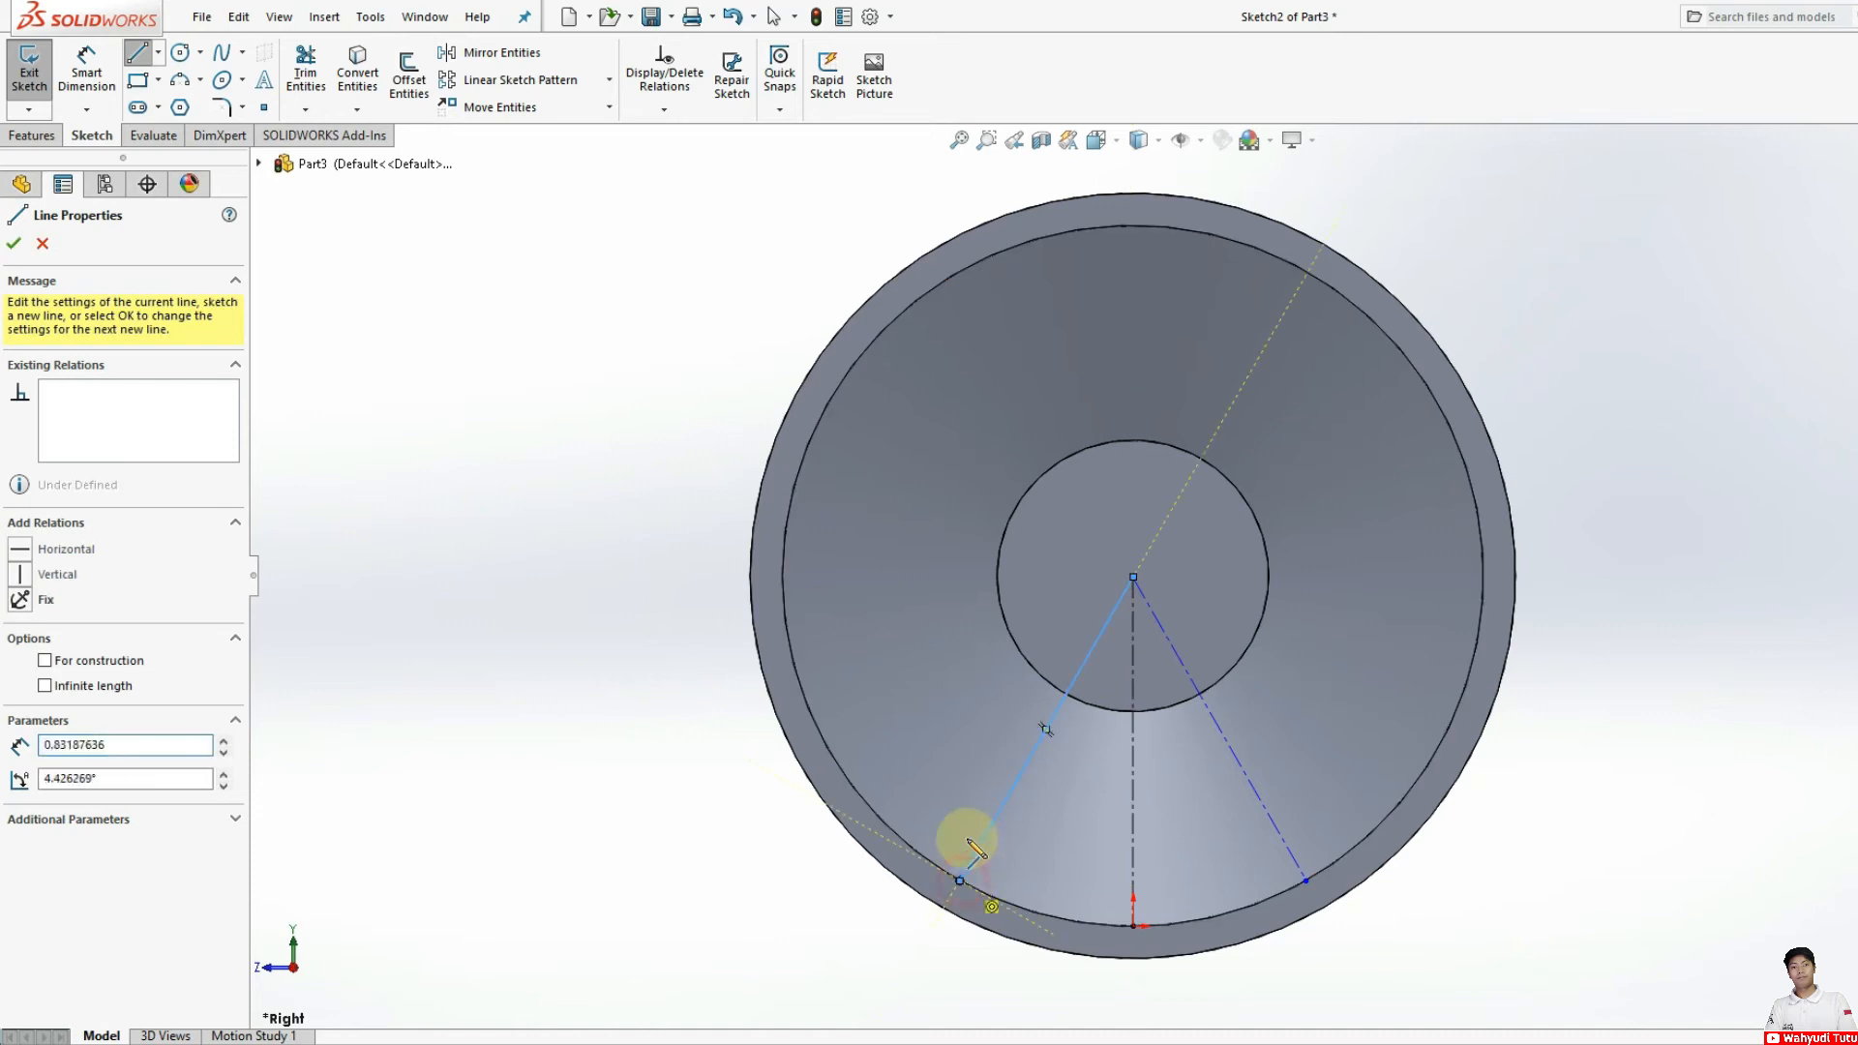
{"action": "key", "text": "Escape"}
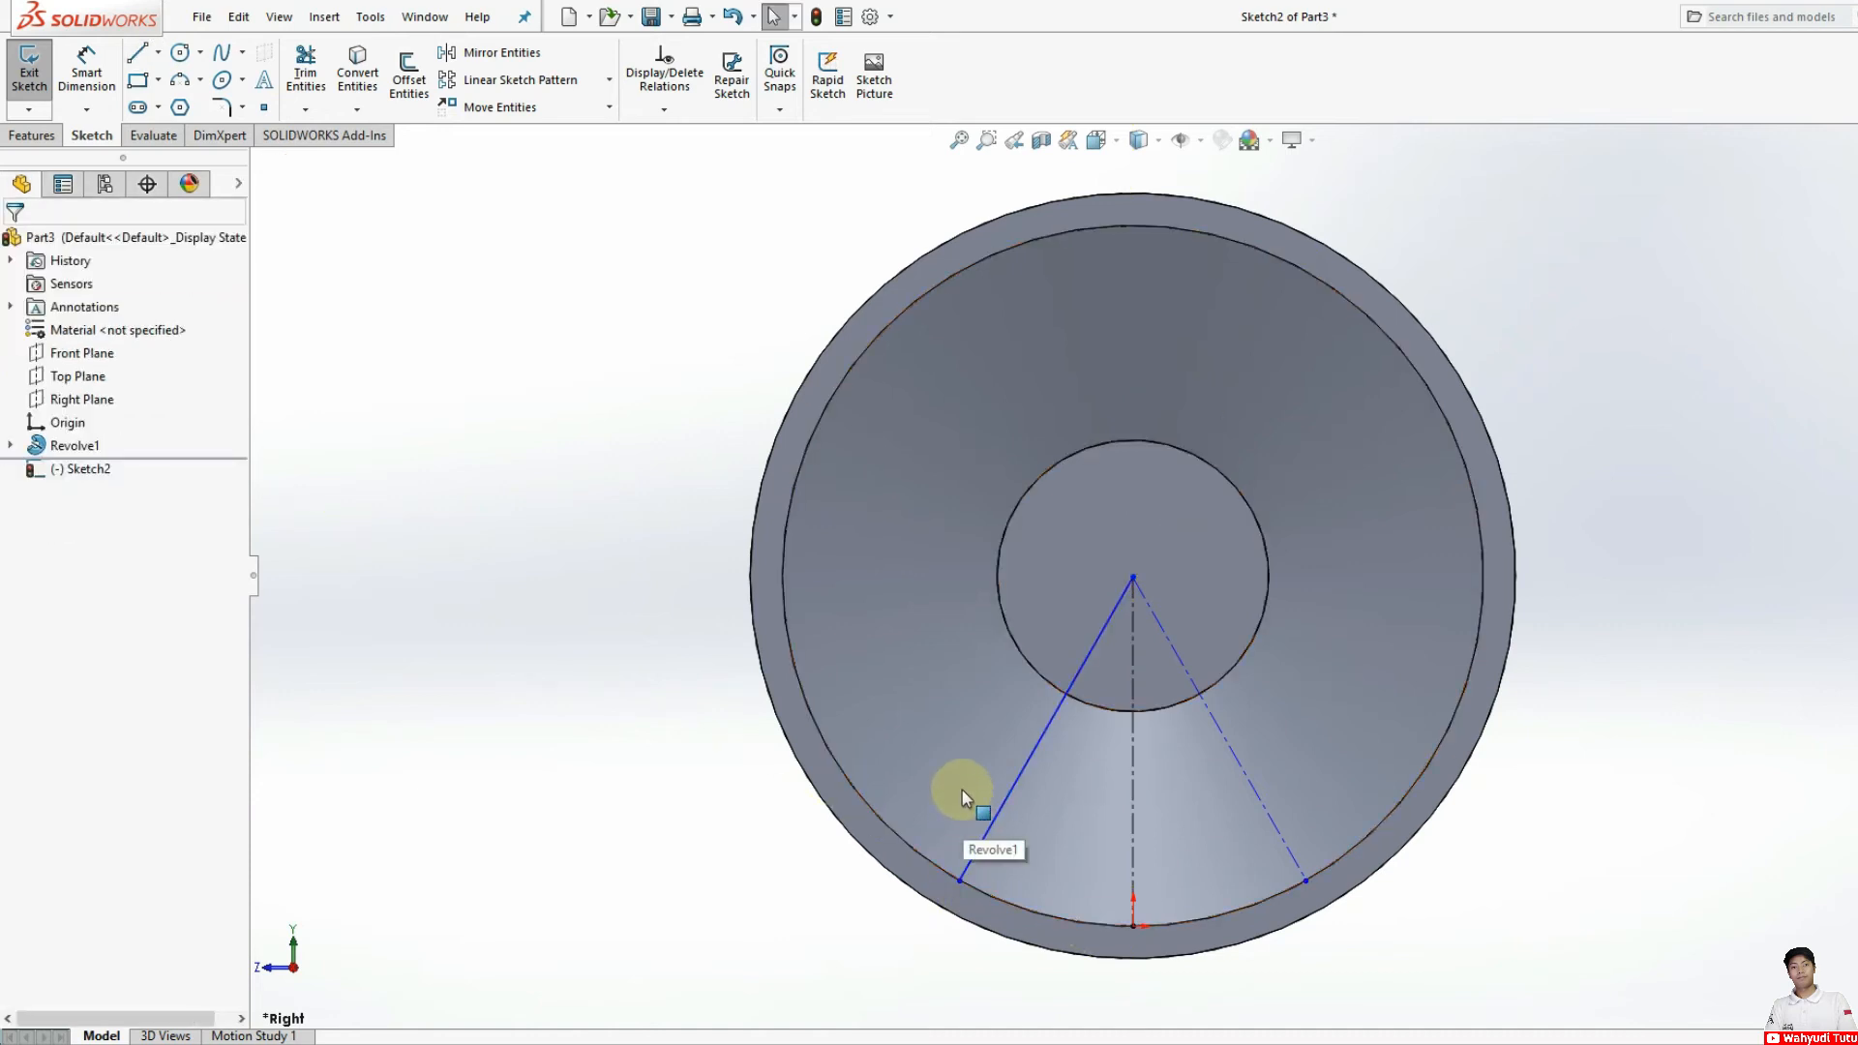
{"action": "key", "text": "ctrl+z"}
Step: Sketch a centerline from the hub centre to the rim's inner circular edge on the left side of the vertical centerline
{"action": "left_click", "coordinate": [158, 52]}
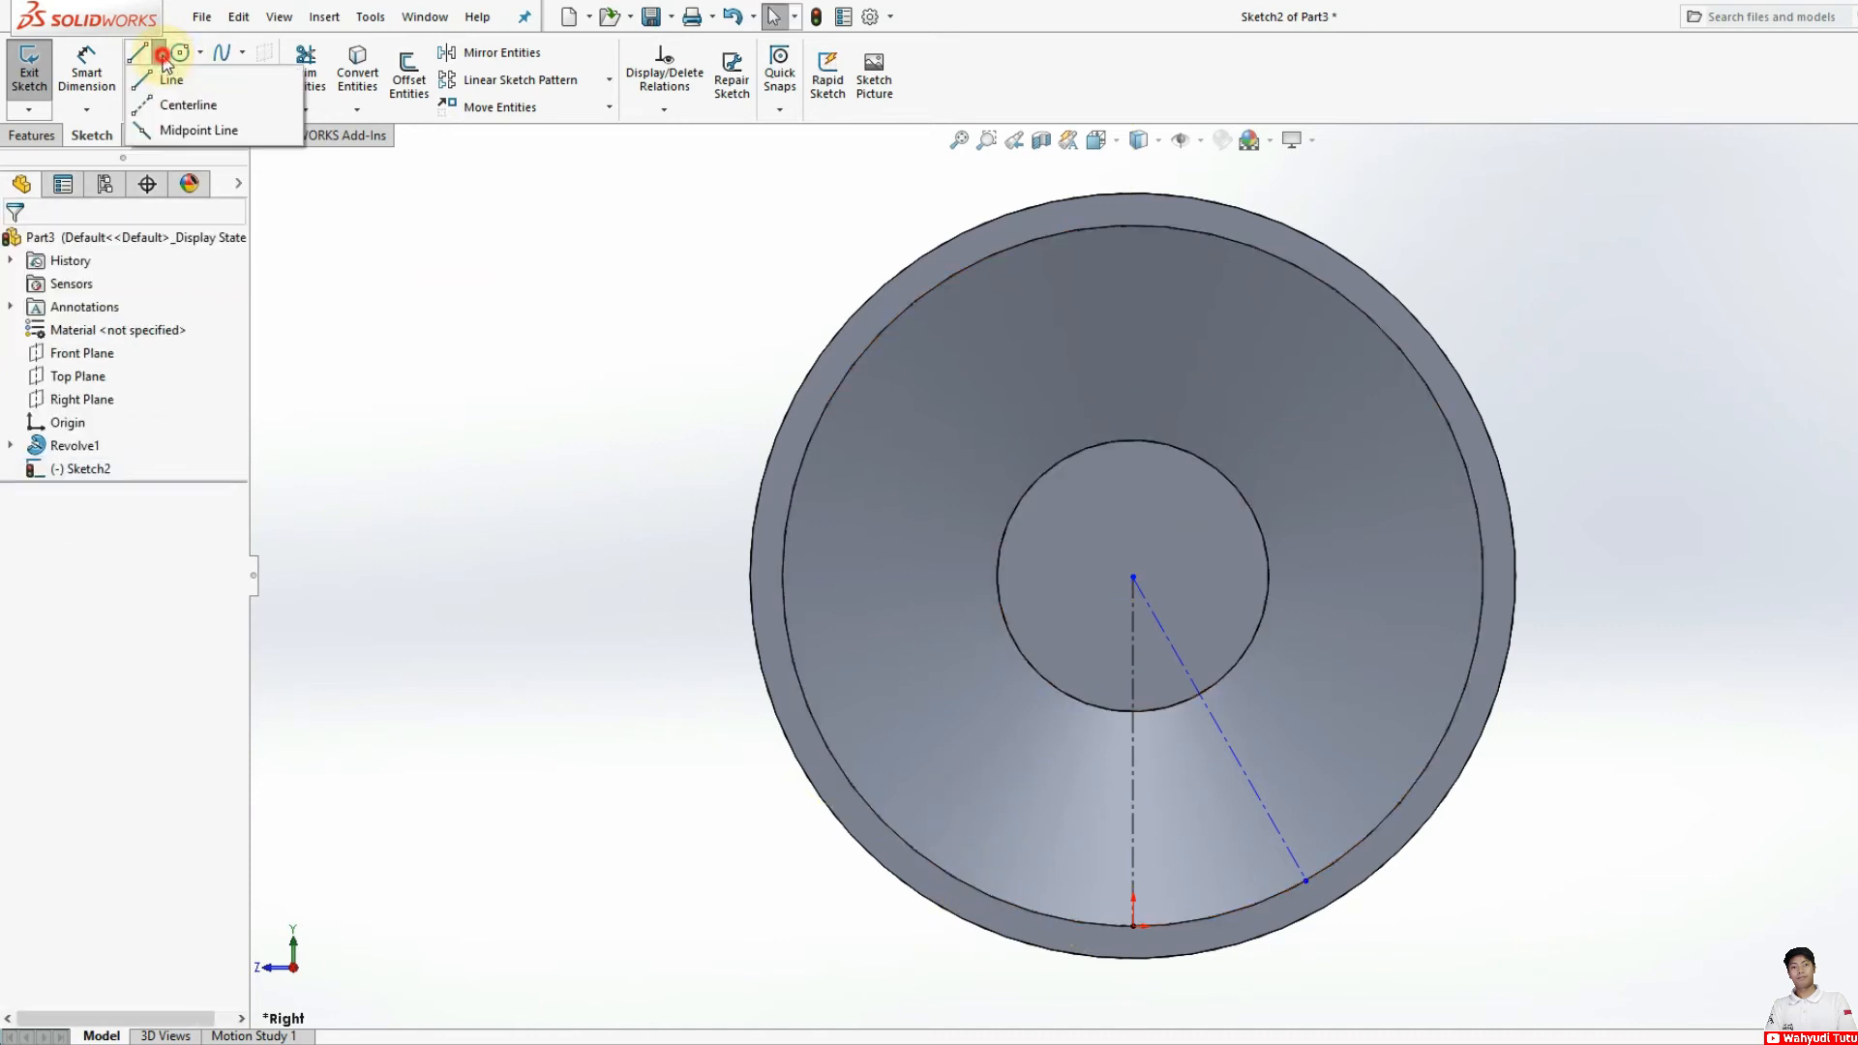
{"action": "left_click", "coordinate": [160, 104]}
{"action": "left_click", "coordinate": [1133, 578]}
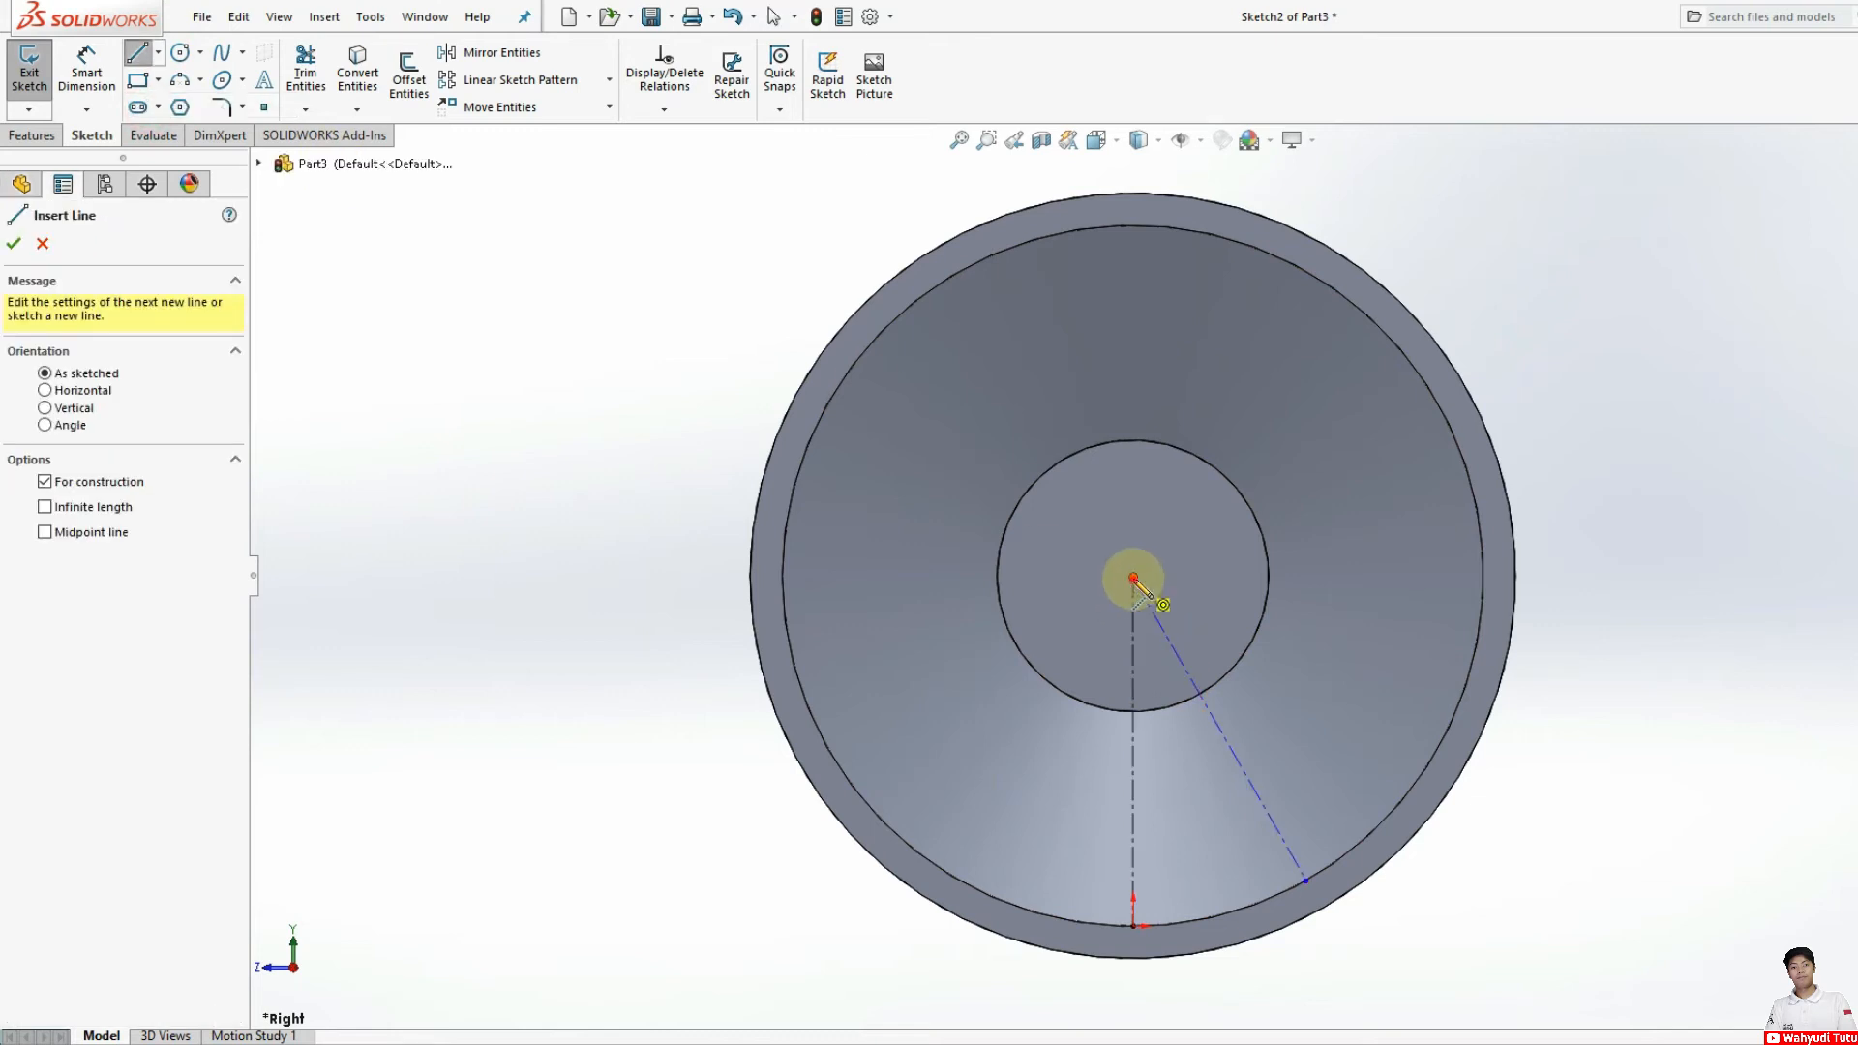
{"action": "left_click", "coordinate": [1013, 894]}
{"action": "left_click", "coordinate": [1008, 902]}
{"action": "key", "text": "Escape"}
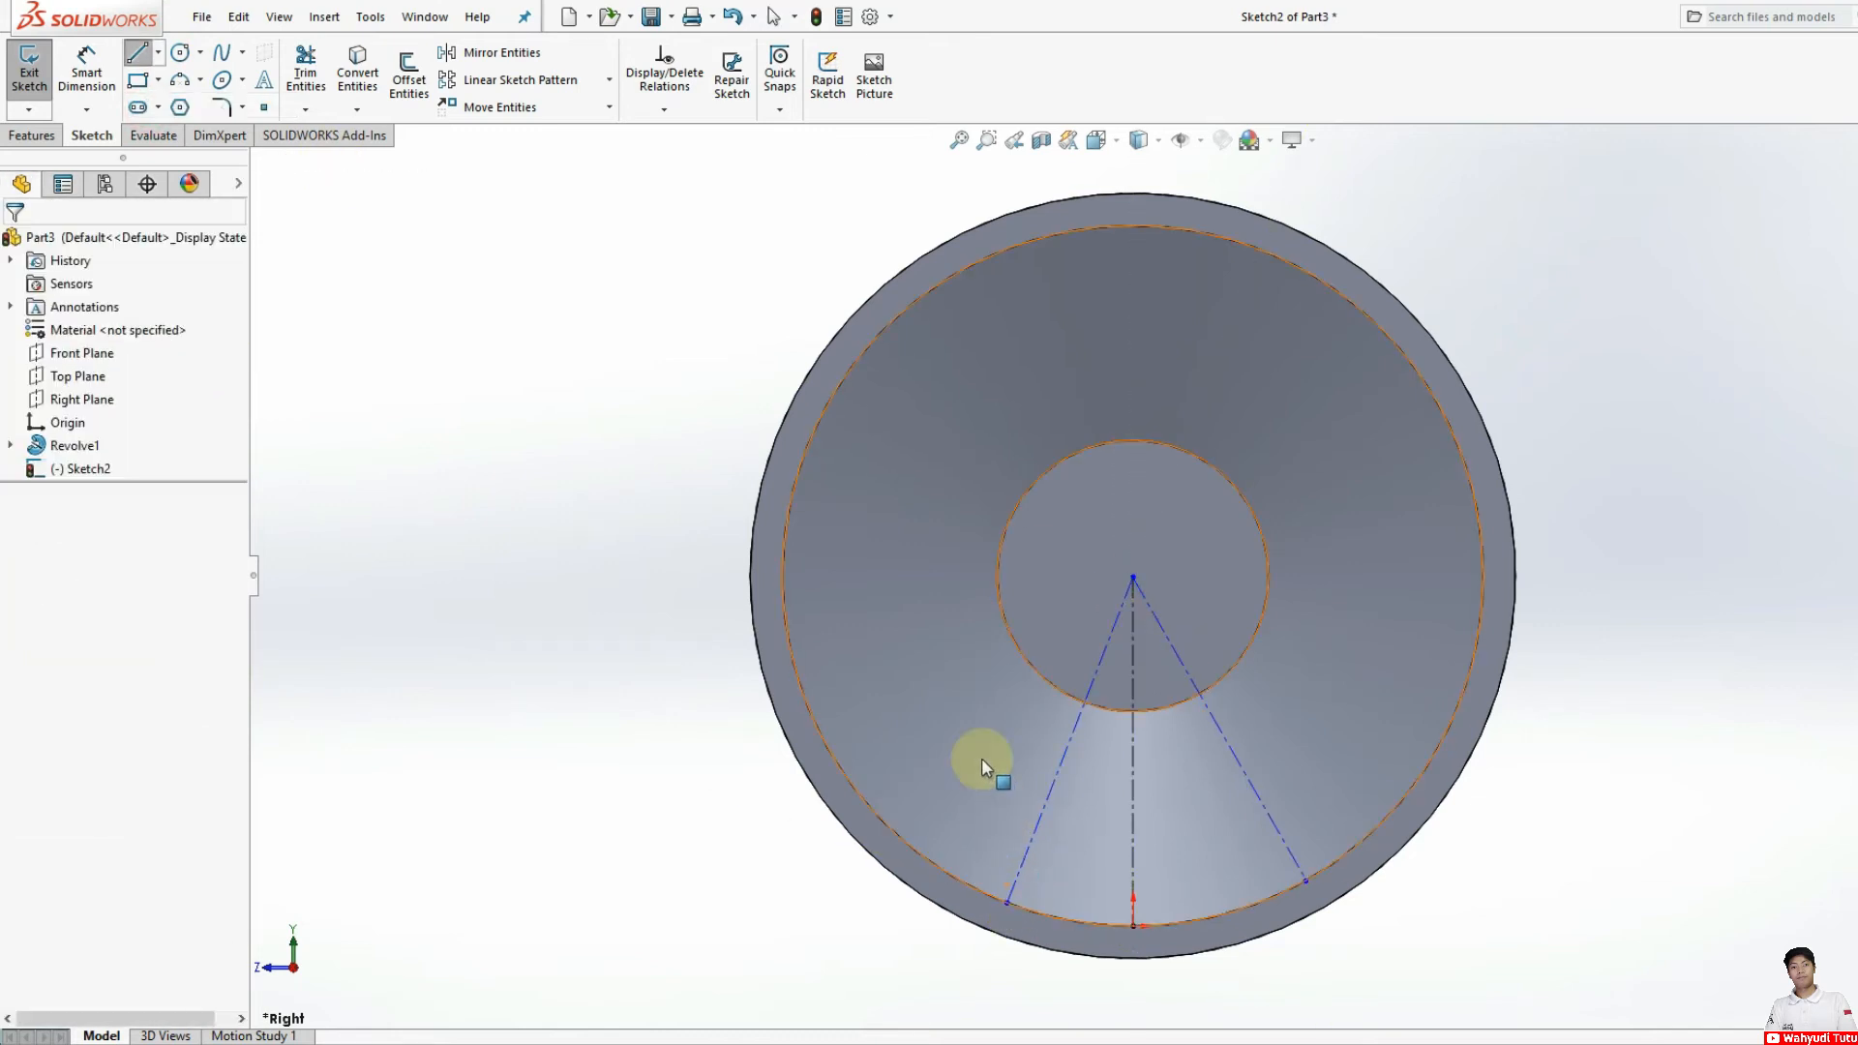
Step: Dimension the angle between the vertical centerline and the left slanted centerline and set it to 36°
{"action": "left_click", "coordinate": [66, 82]}
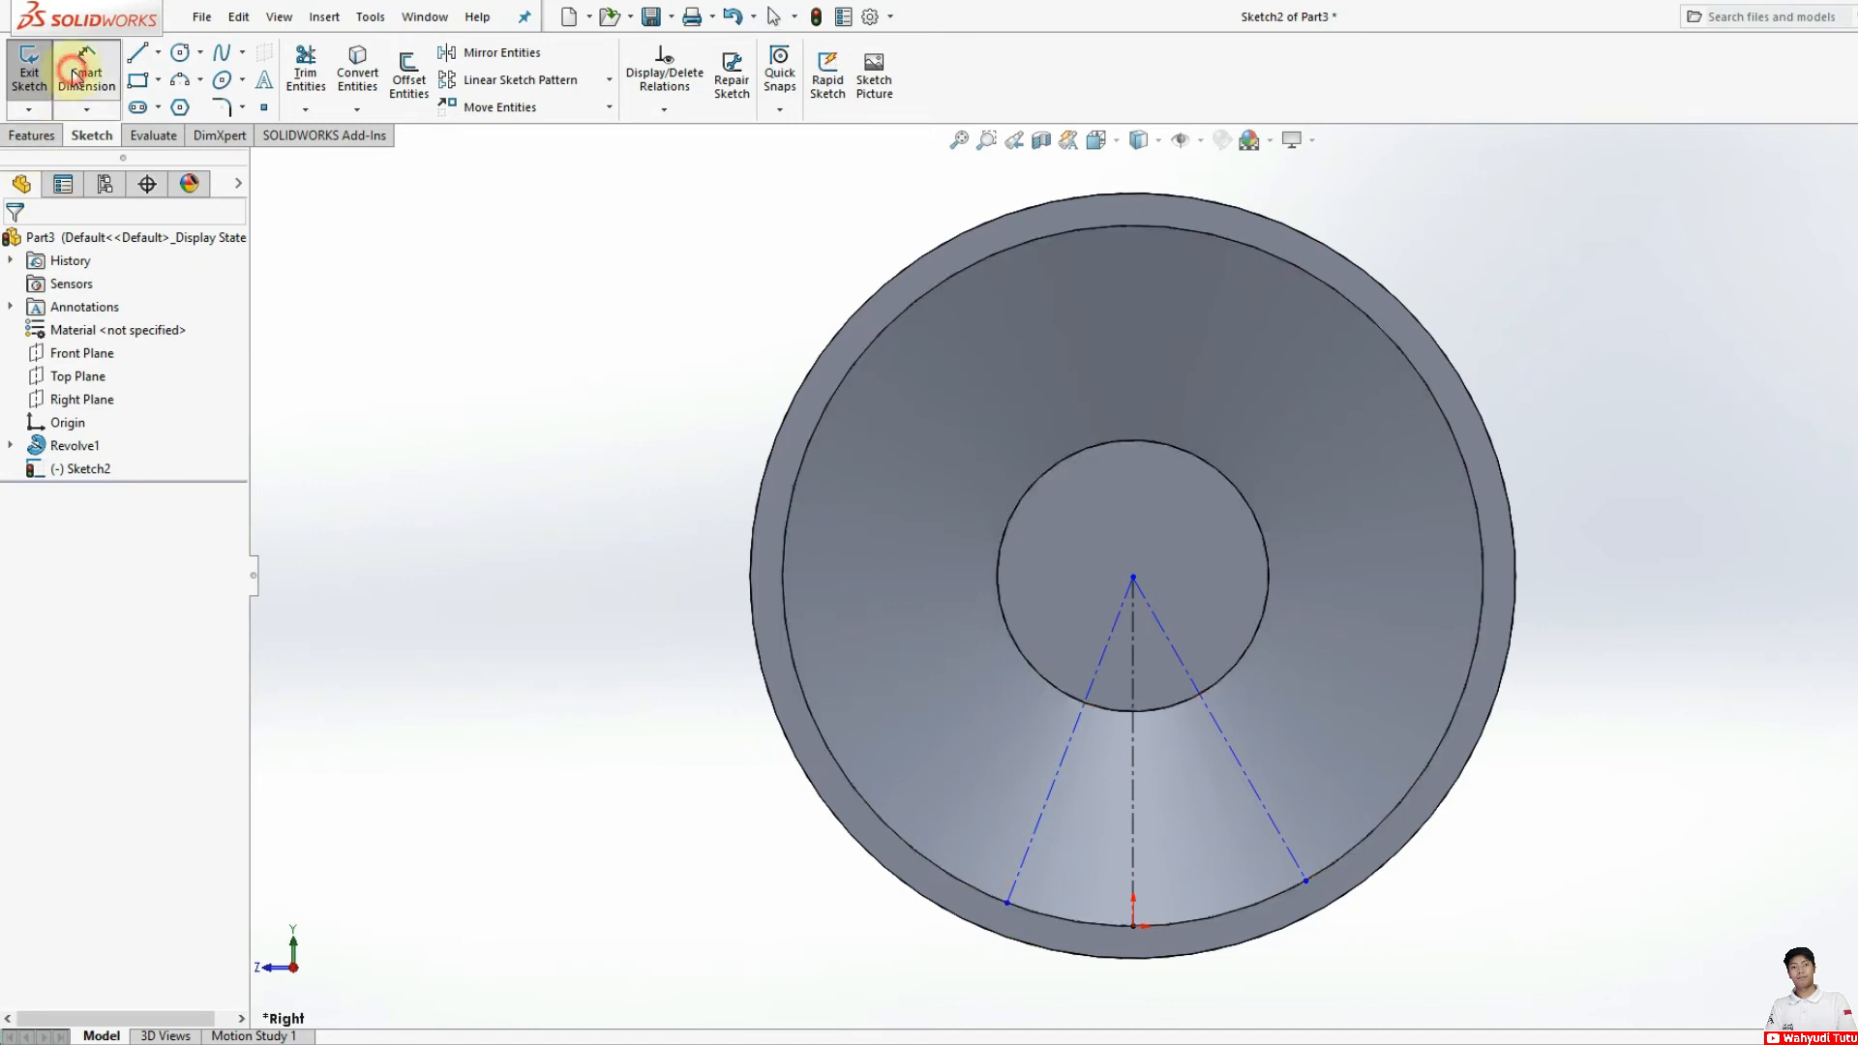
{"action": "left_click", "coordinate": [1130, 767]}
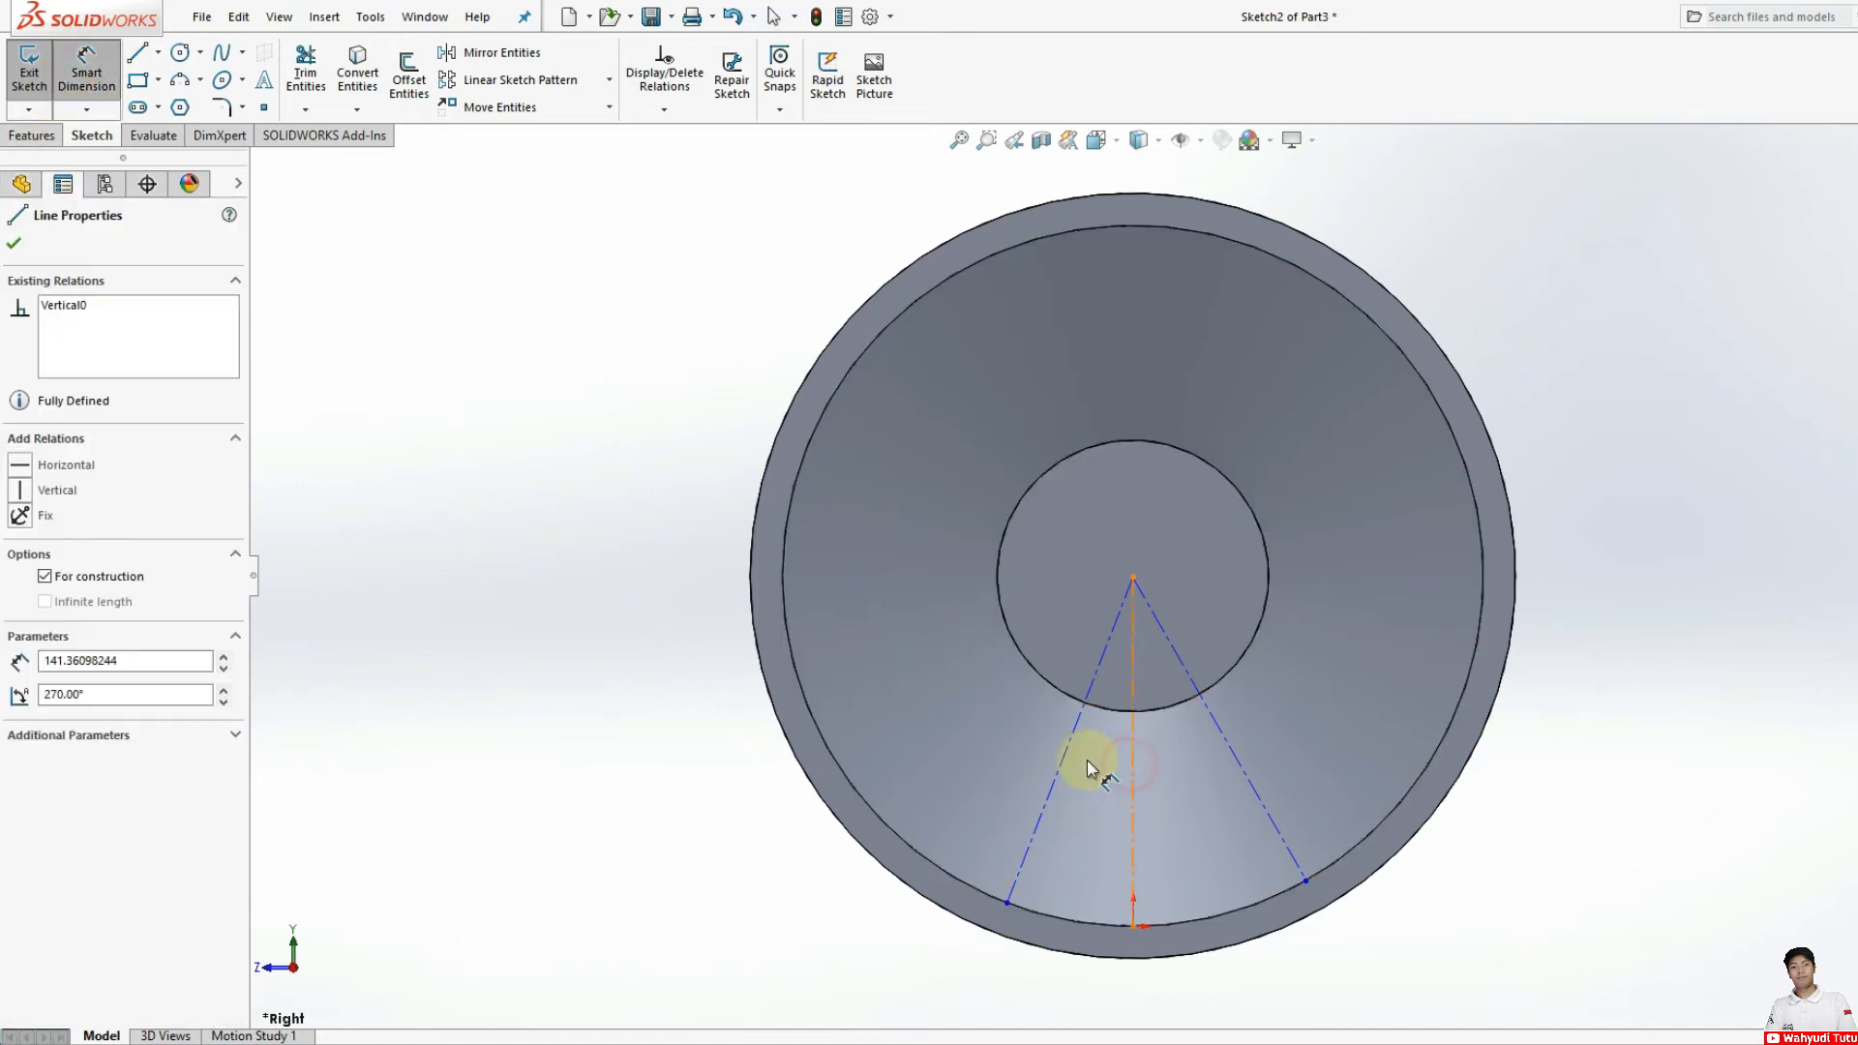
{"action": "left_click", "coordinate": [1072, 741]}
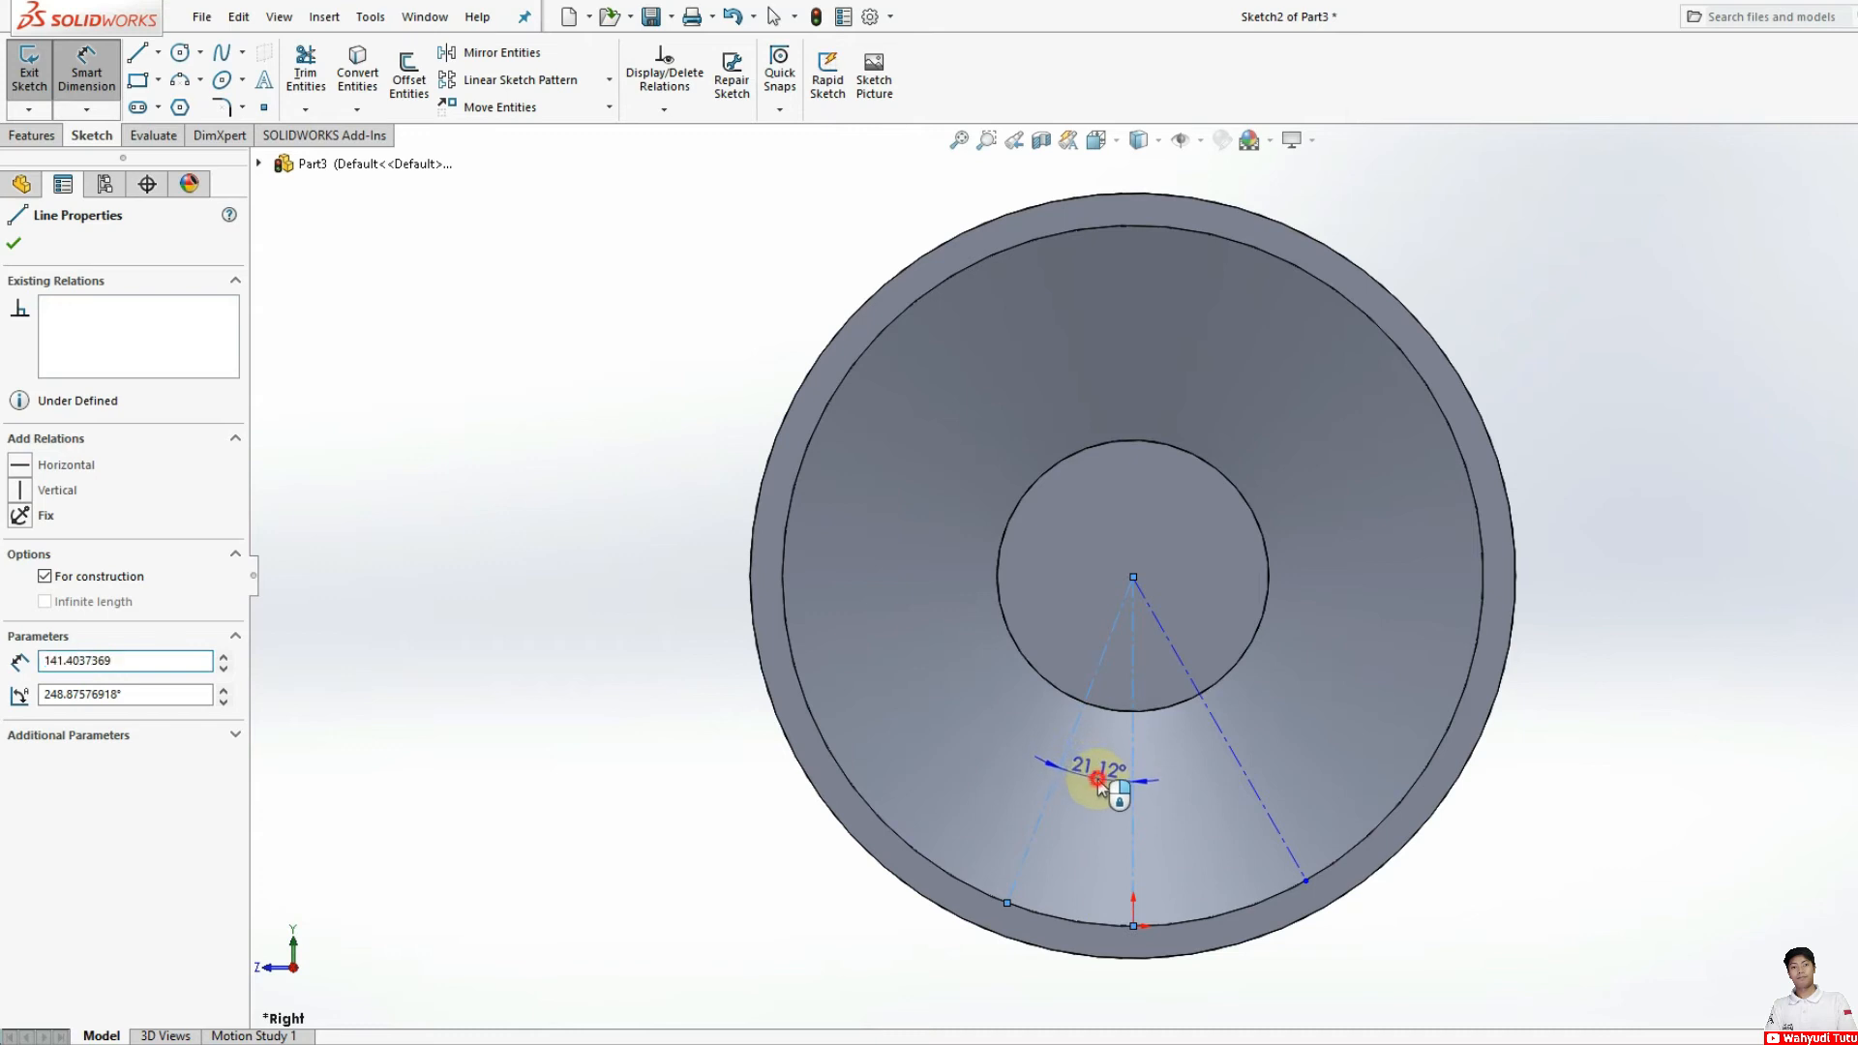
{"action": "left_click", "coordinate": [1099, 778]}
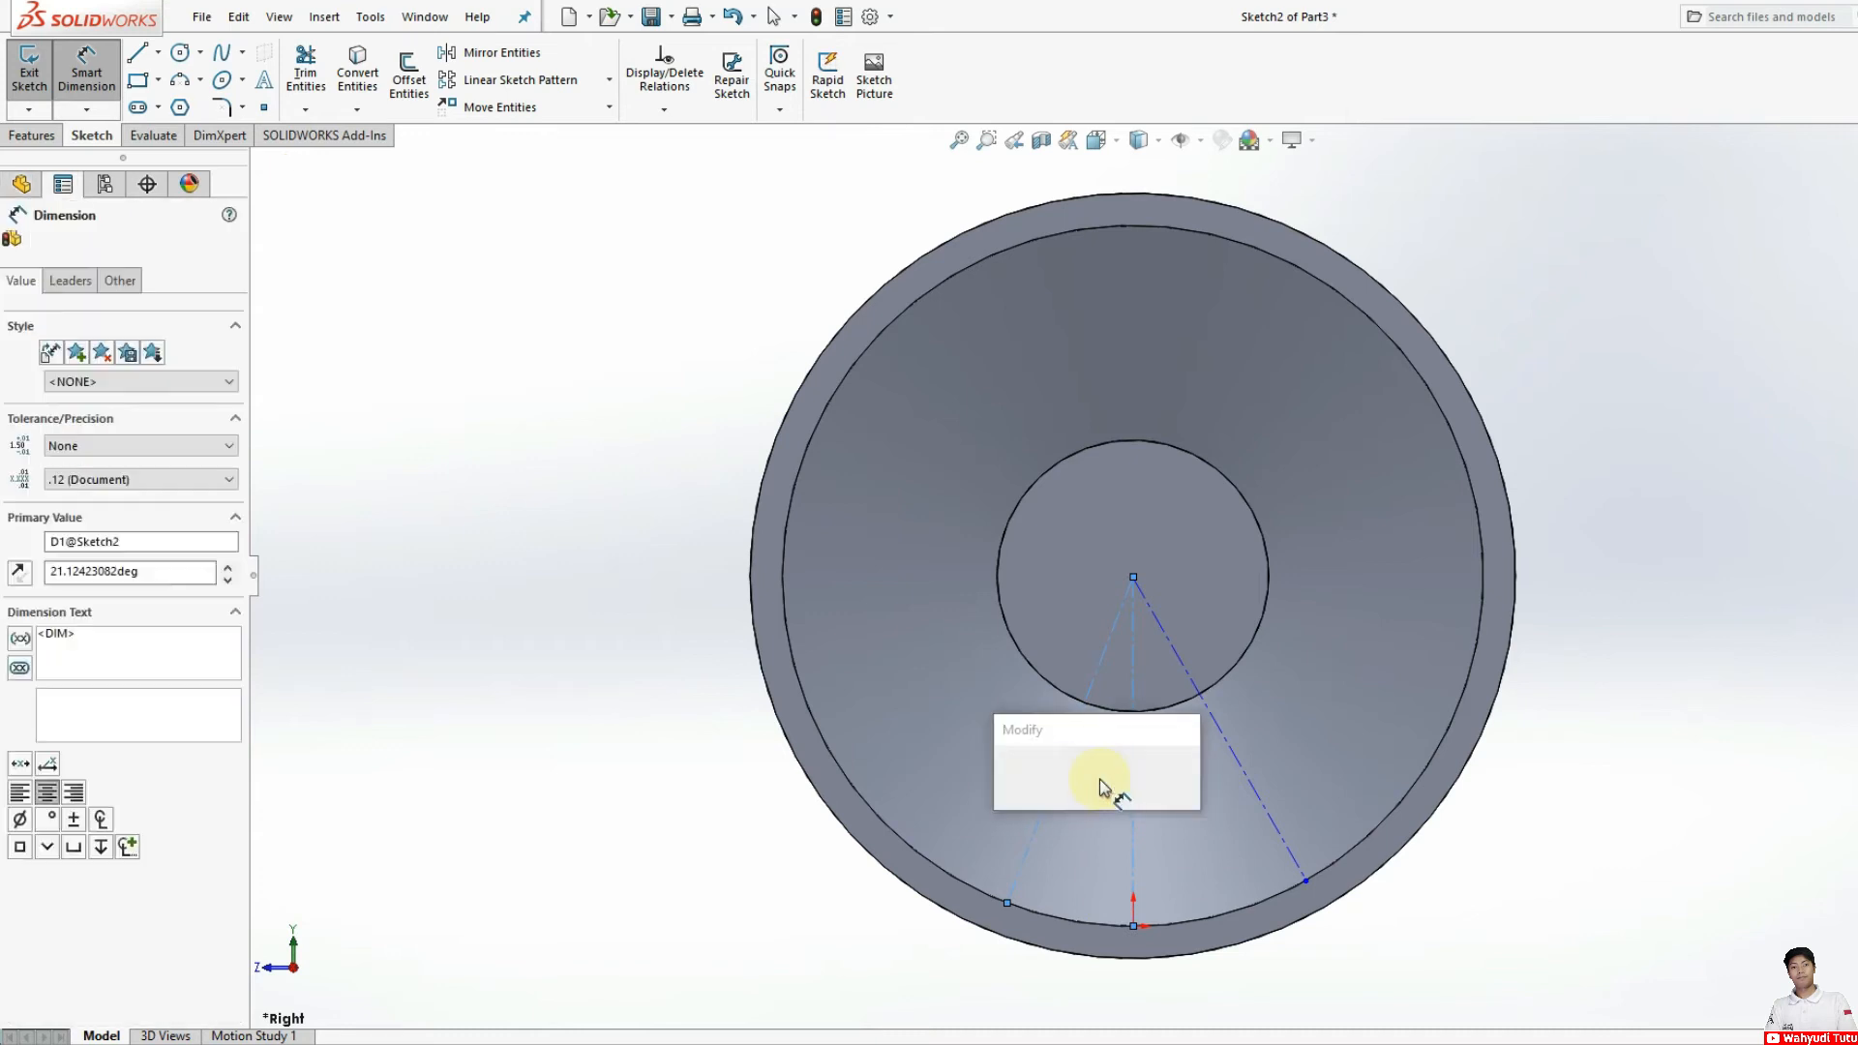
{"action": "type", "text": "3"}
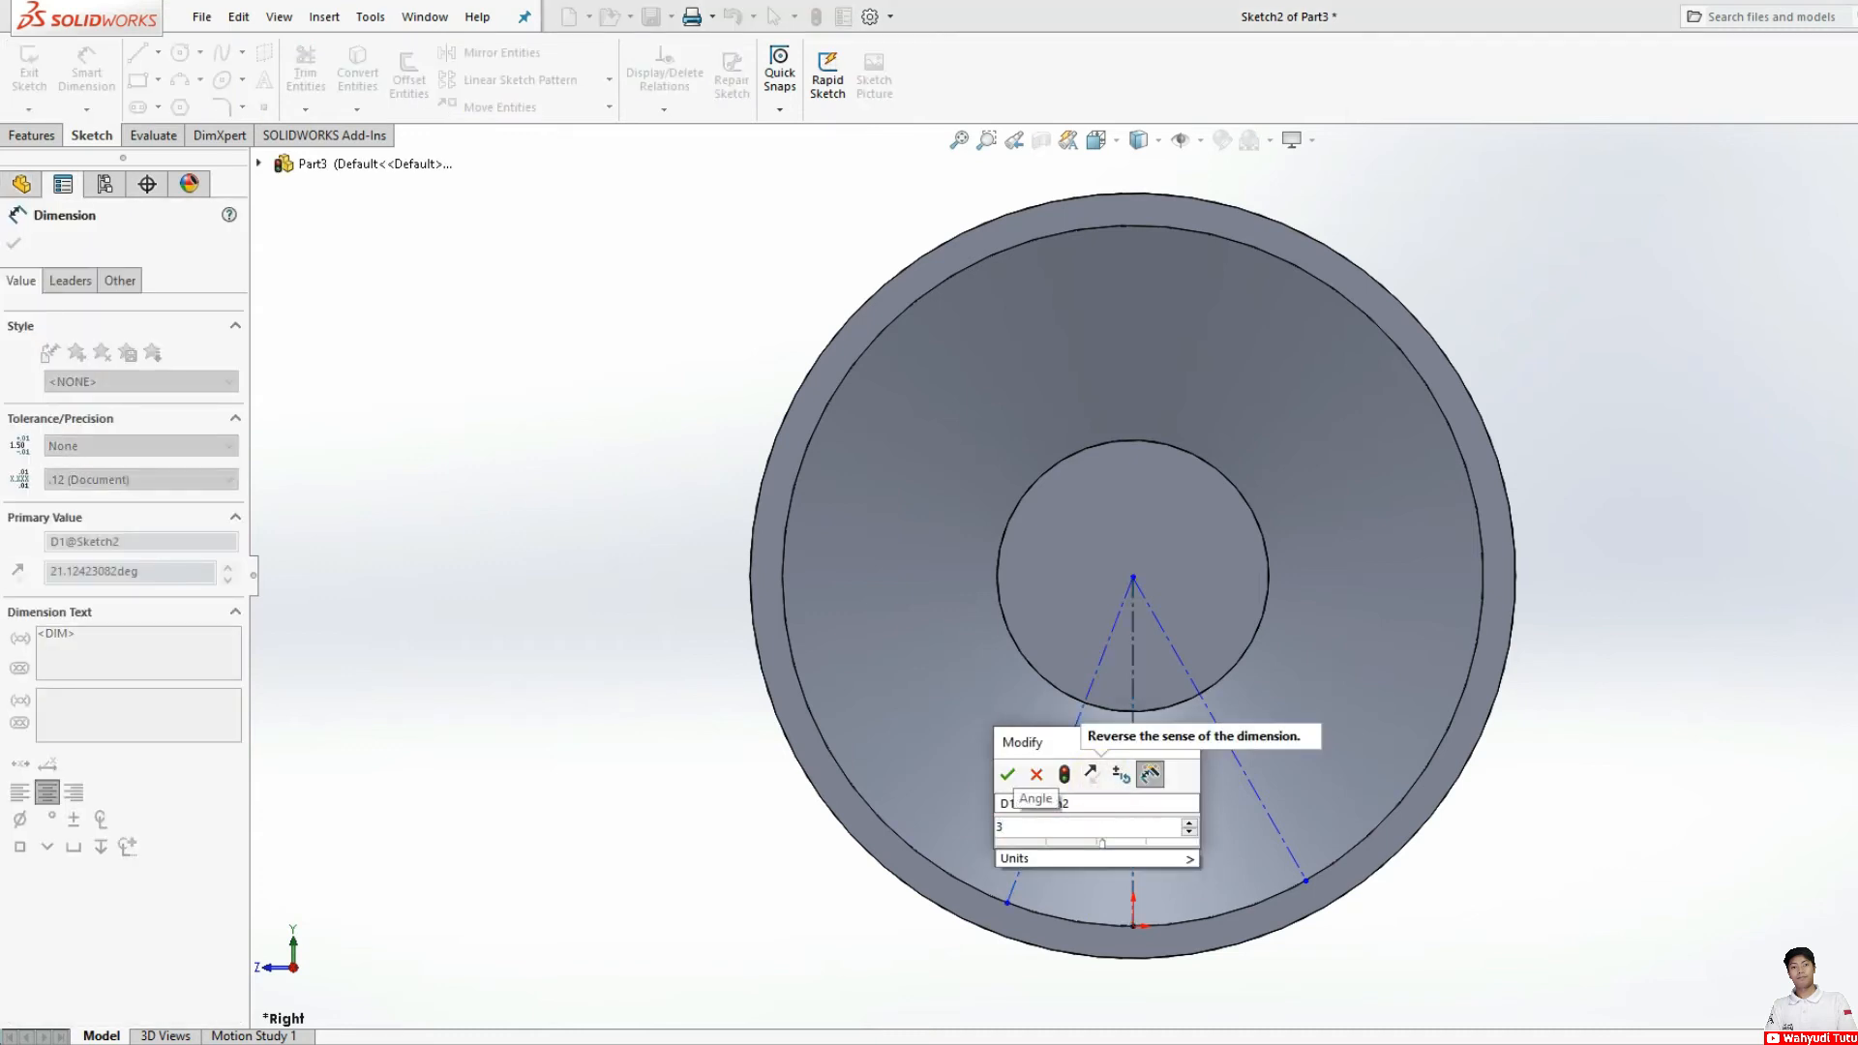
{"action": "type", "text": "0"}
{"action": "key", "text": "Return"}
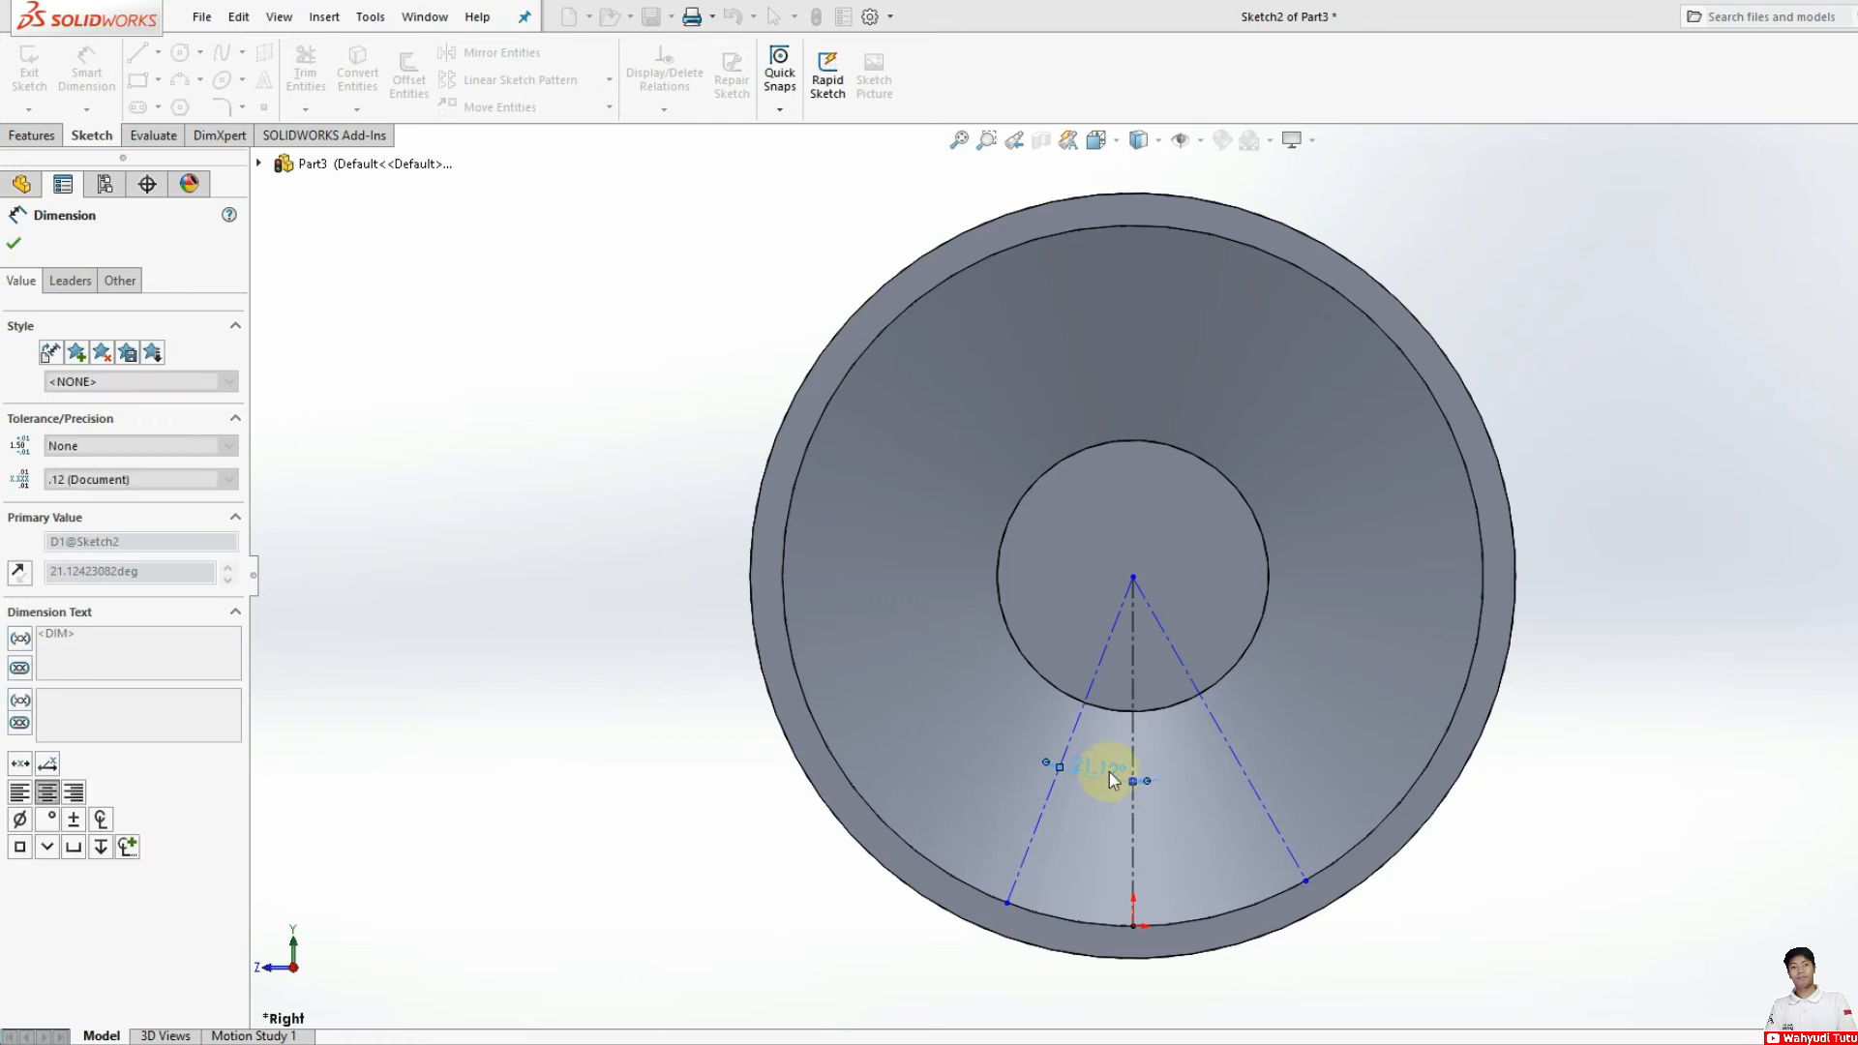
Step: Dimension the angle between the vertical centerline and the right slanted centerline and set it to 36°
{"action": "left_click", "coordinate": [1133, 745]}
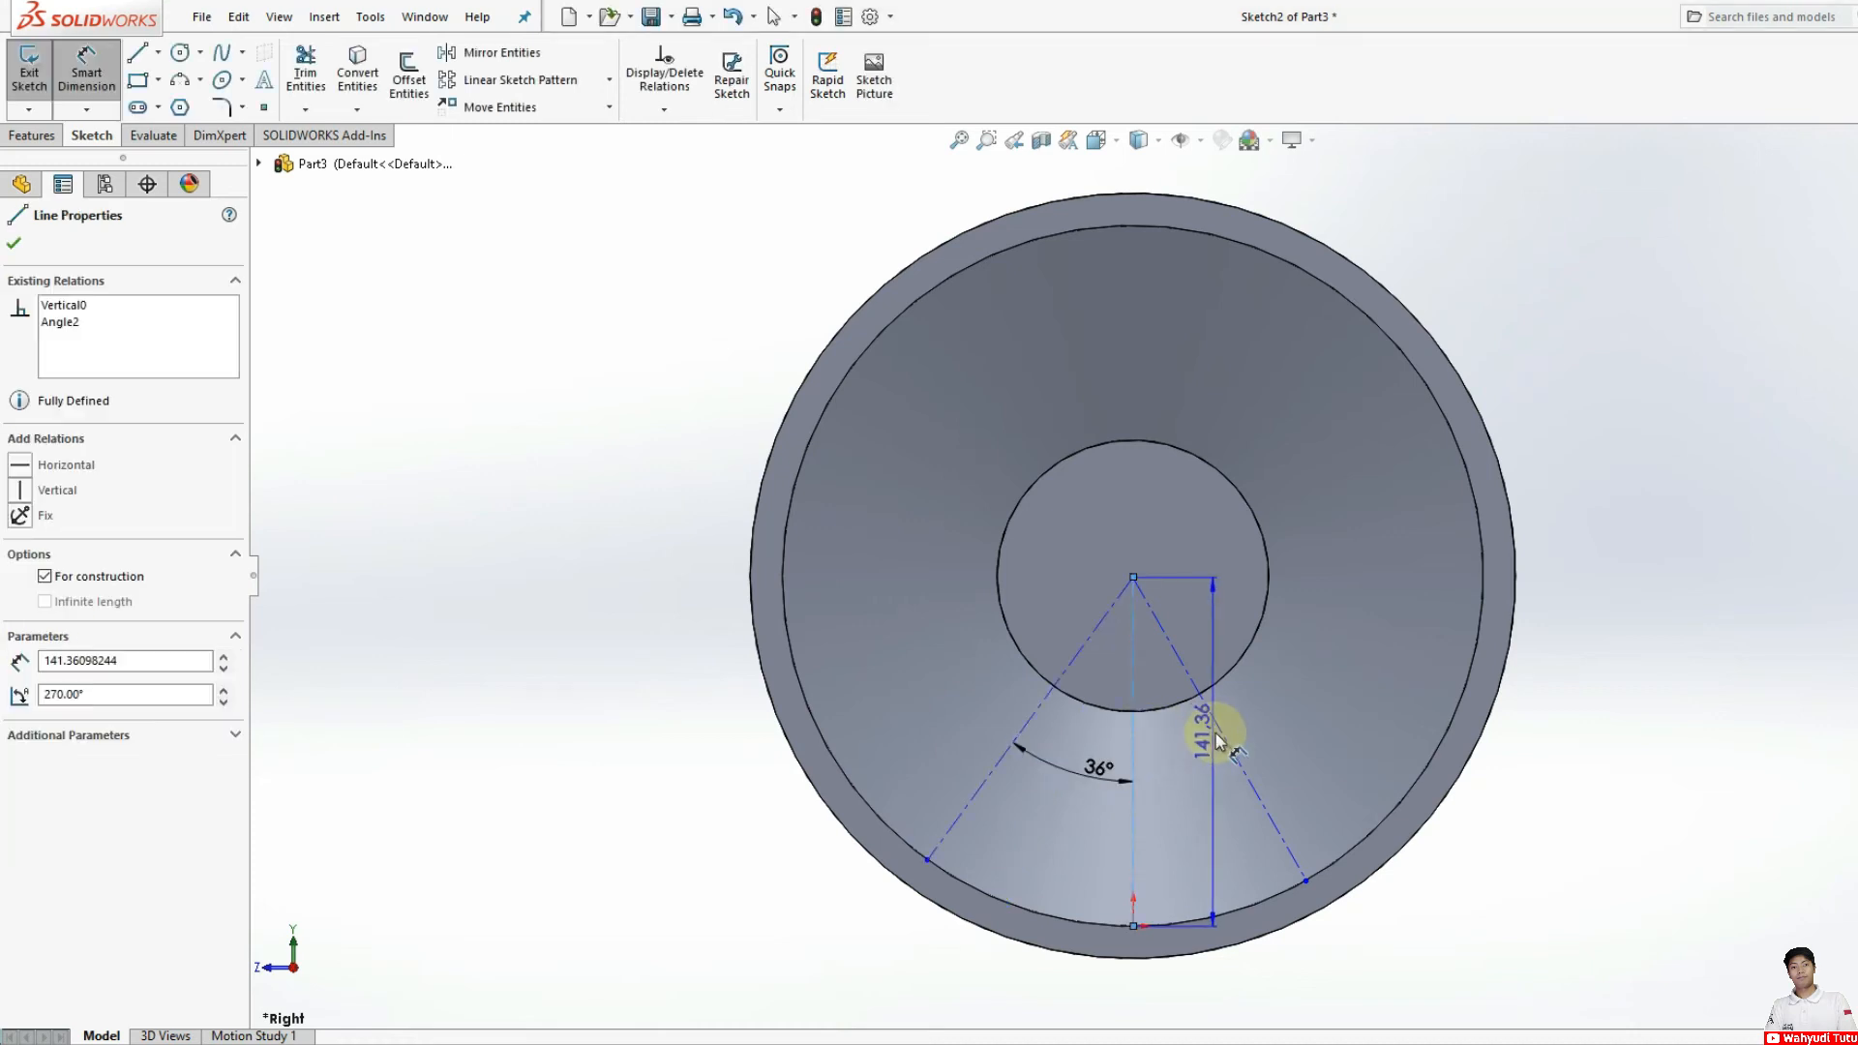
{"action": "left_click", "coordinate": [1203, 785]}
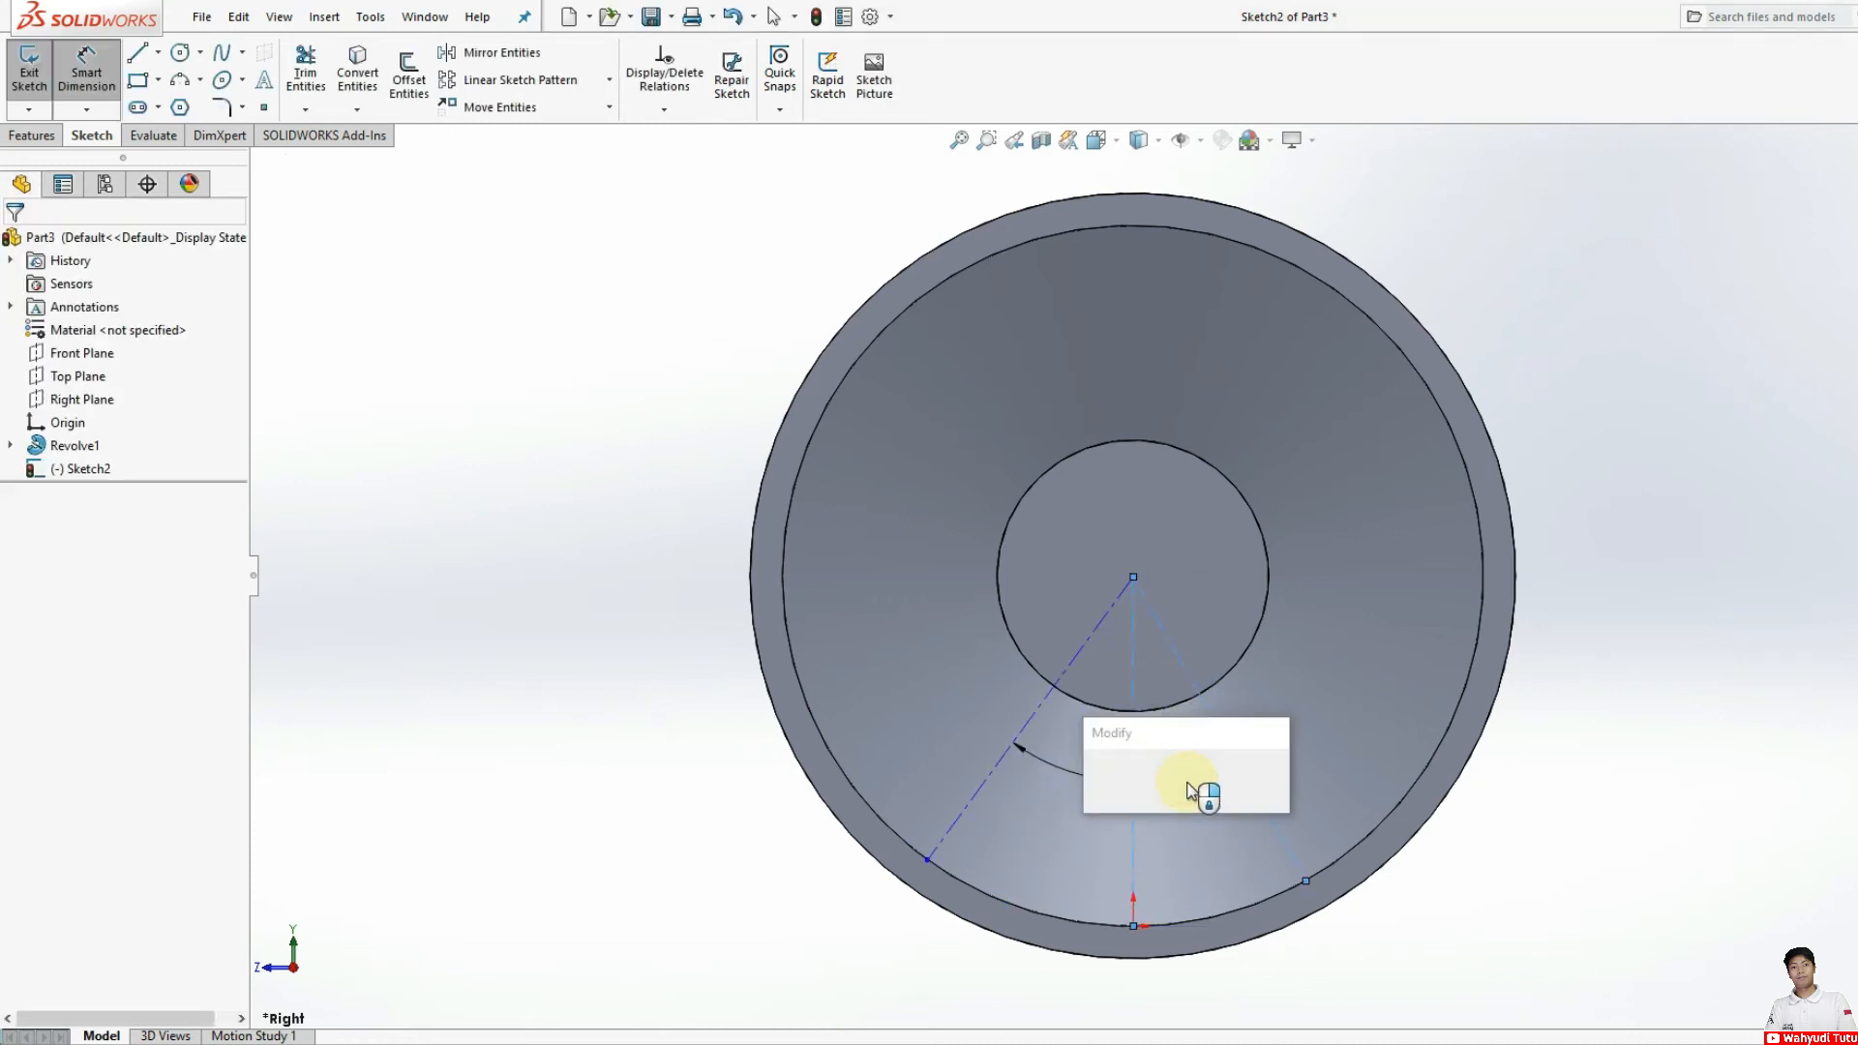
{"action": "type", "text": "30"}
{"action": "key", "text": "Return"}
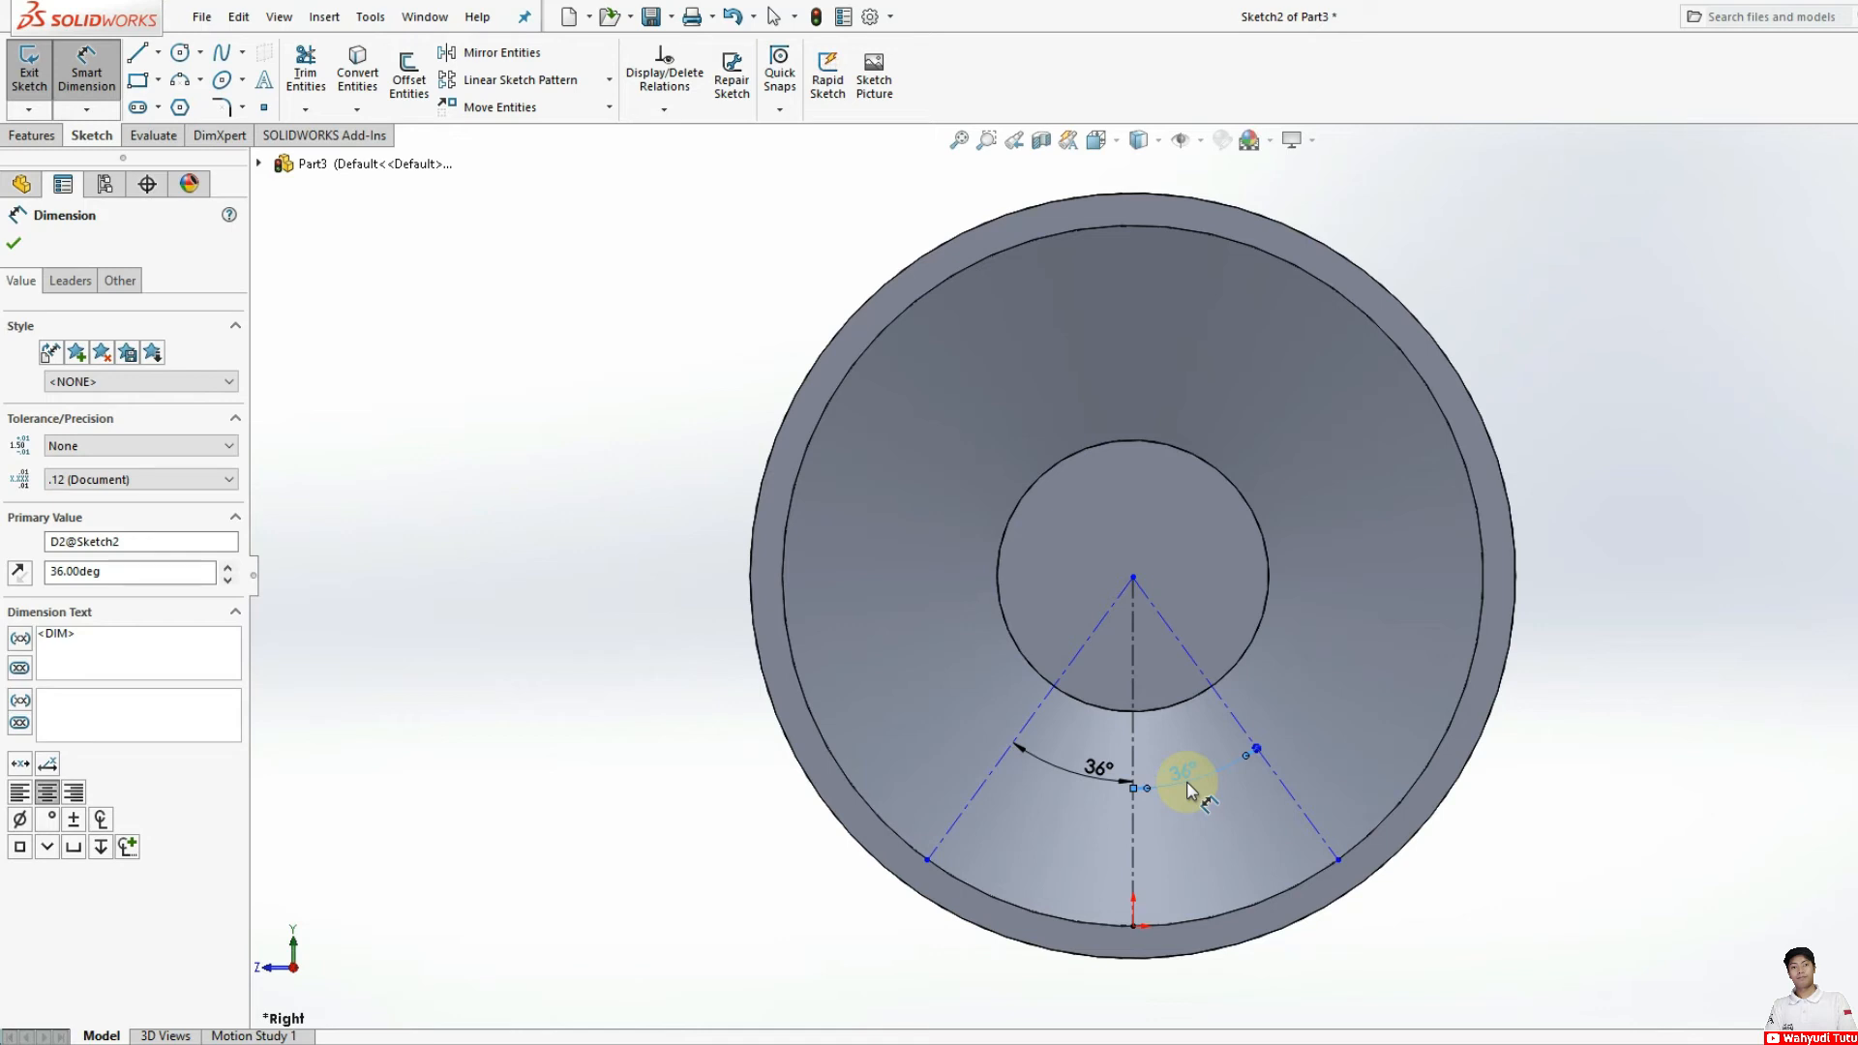
Step: Sketch two lines from the hub circle's lowest point to the inner rim edge, right about 98 mm and left about 99 mm, between the slanted centerlines
{"action": "left_click", "coordinate": [139, 56]}
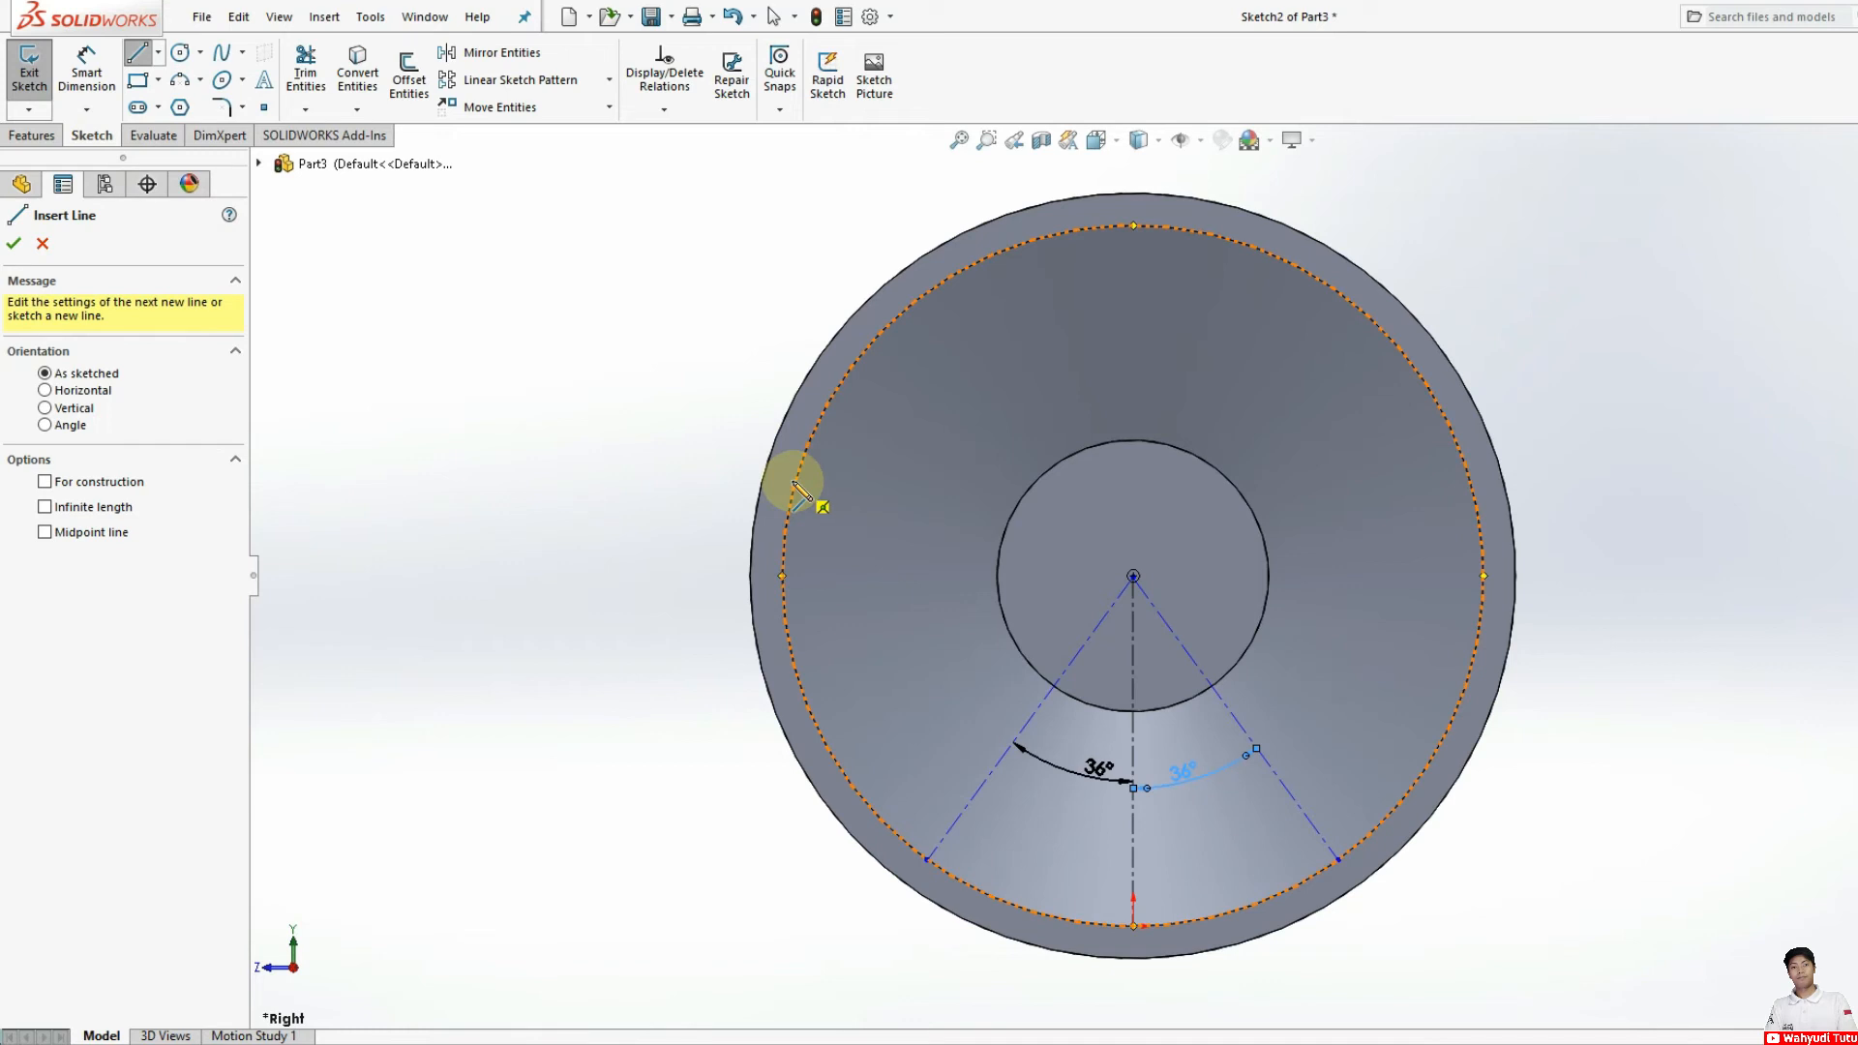
{"action": "left_click", "coordinate": [1133, 713]}
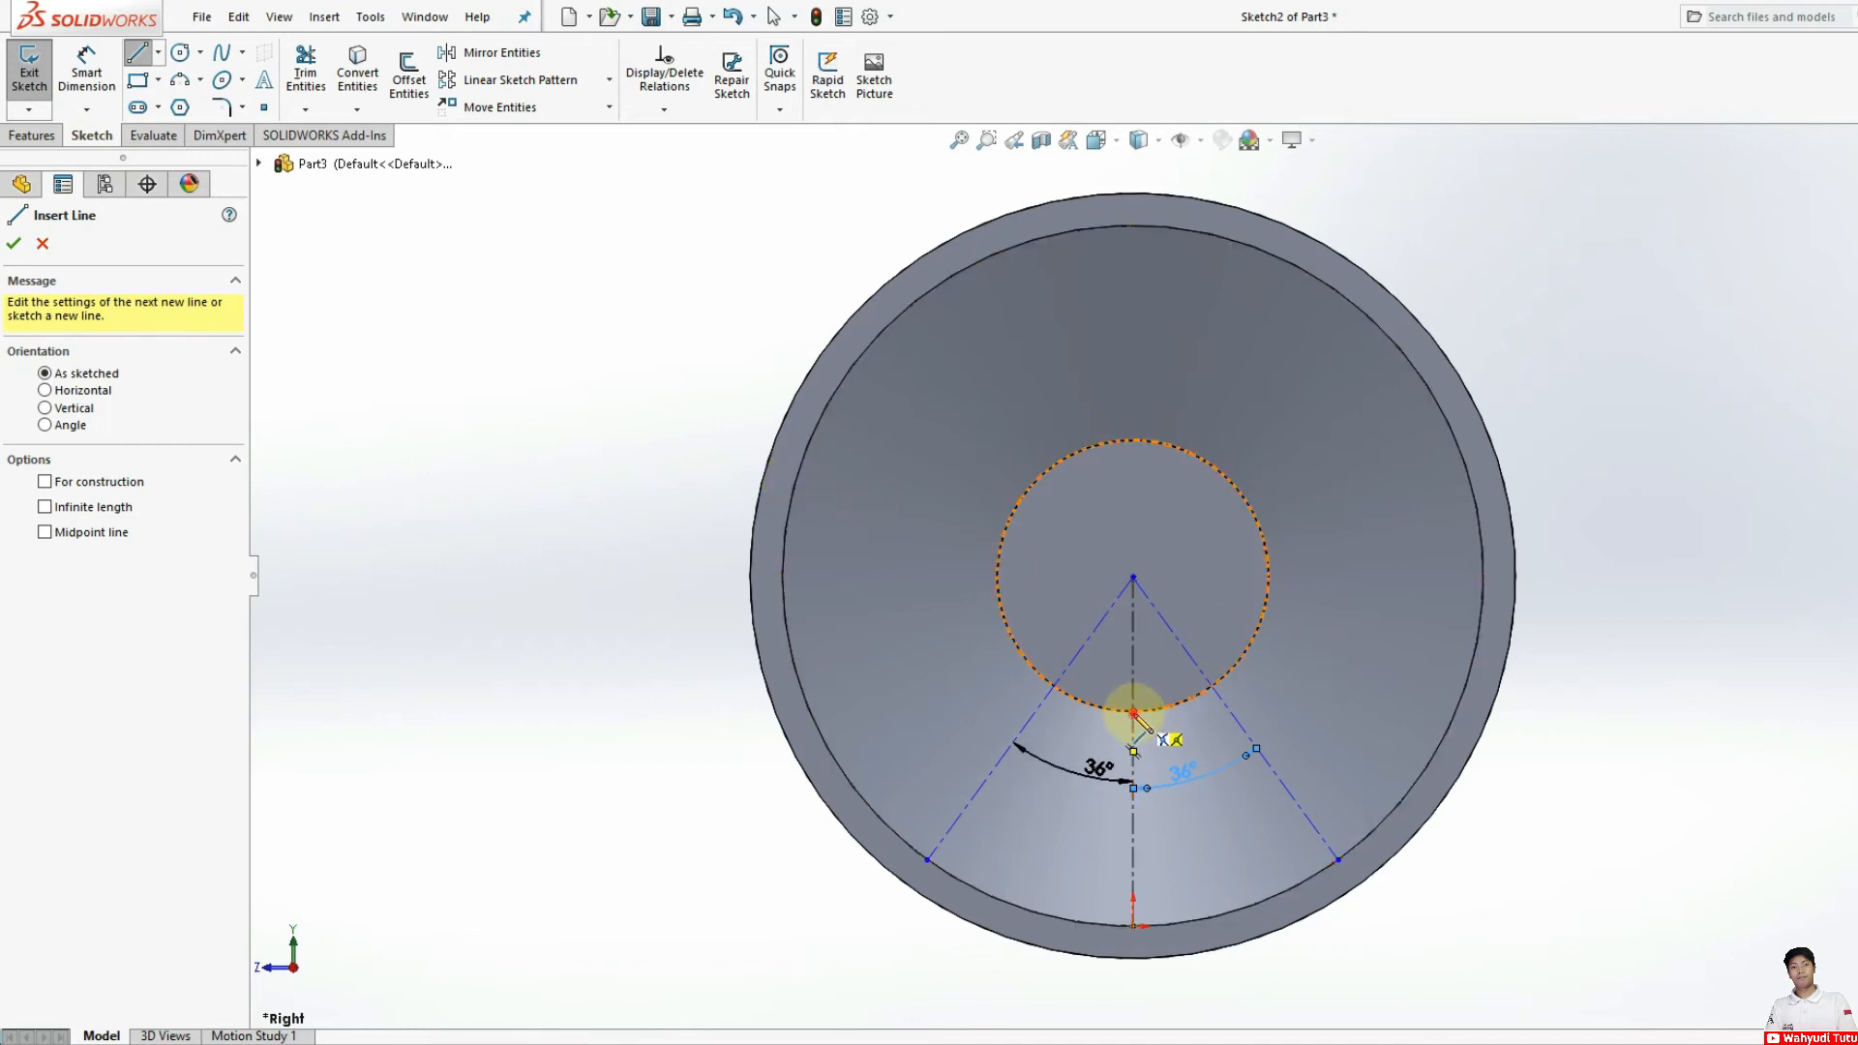
{"action": "left_click", "coordinate": [1306, 881]}
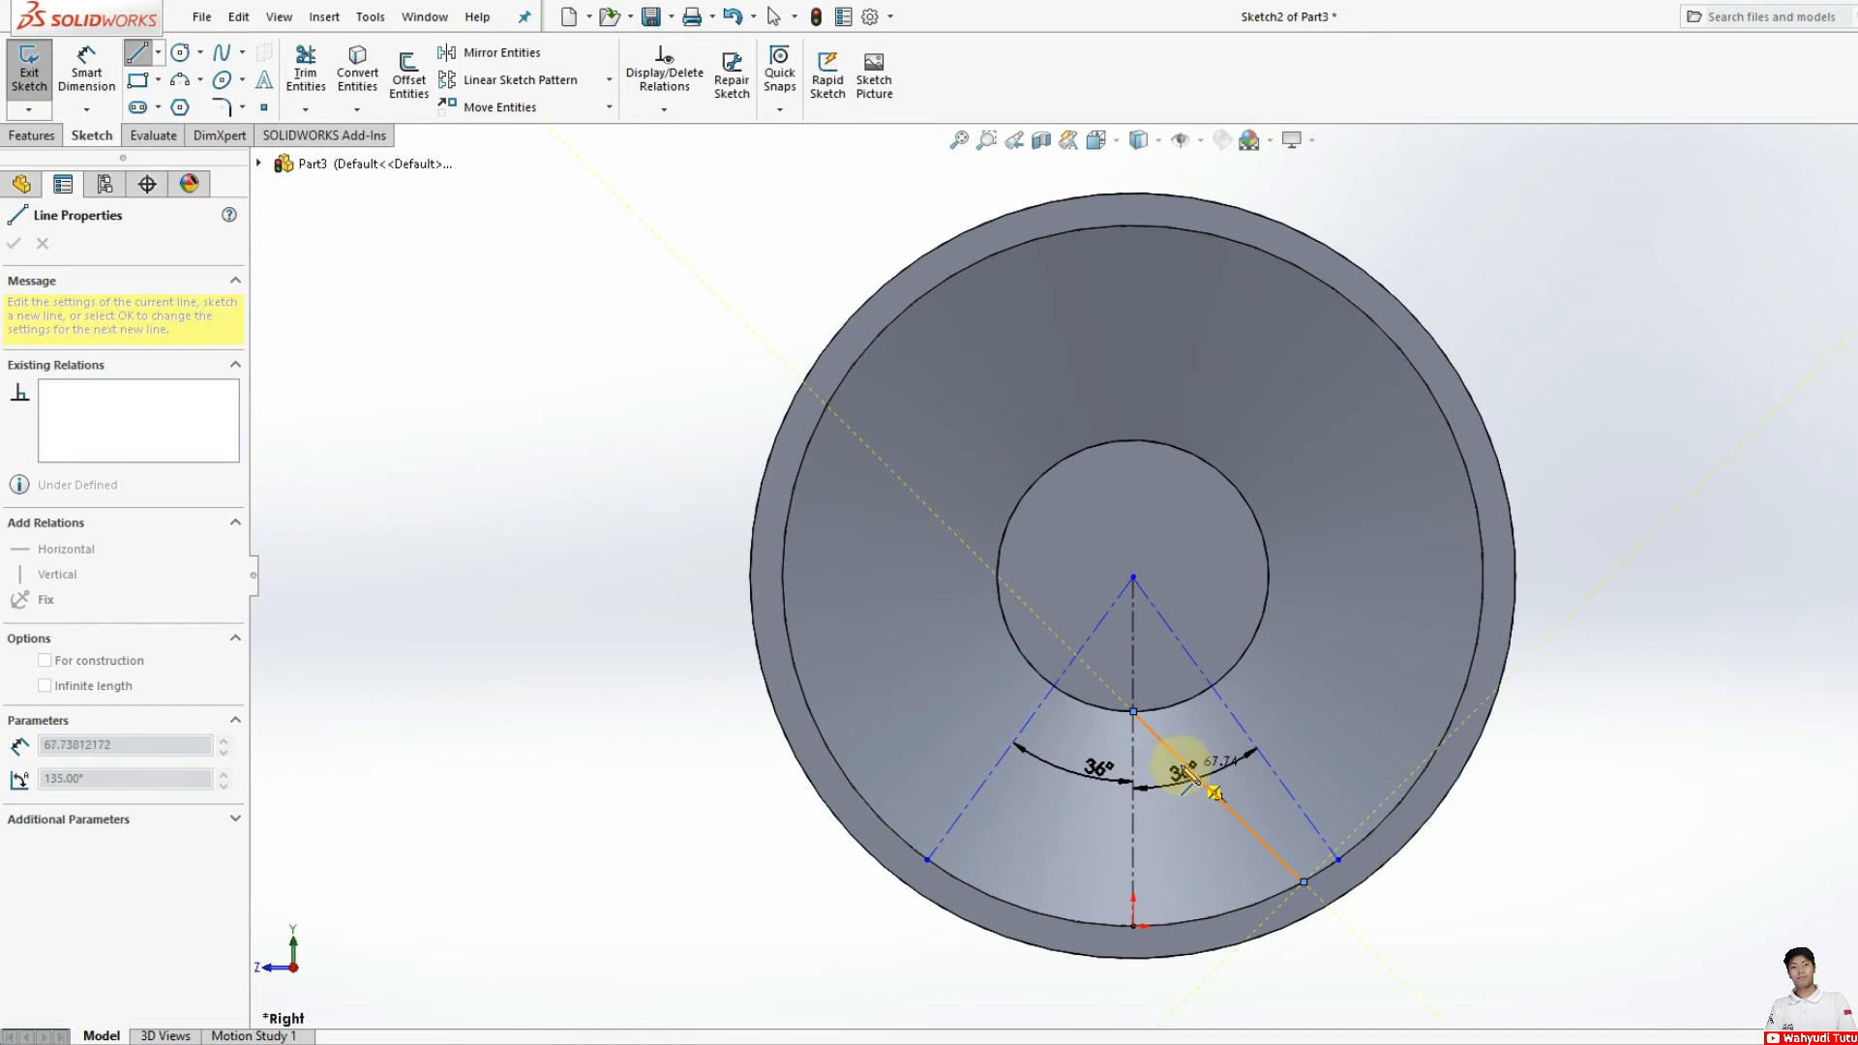
{"action": "key", "text": "Escape"}
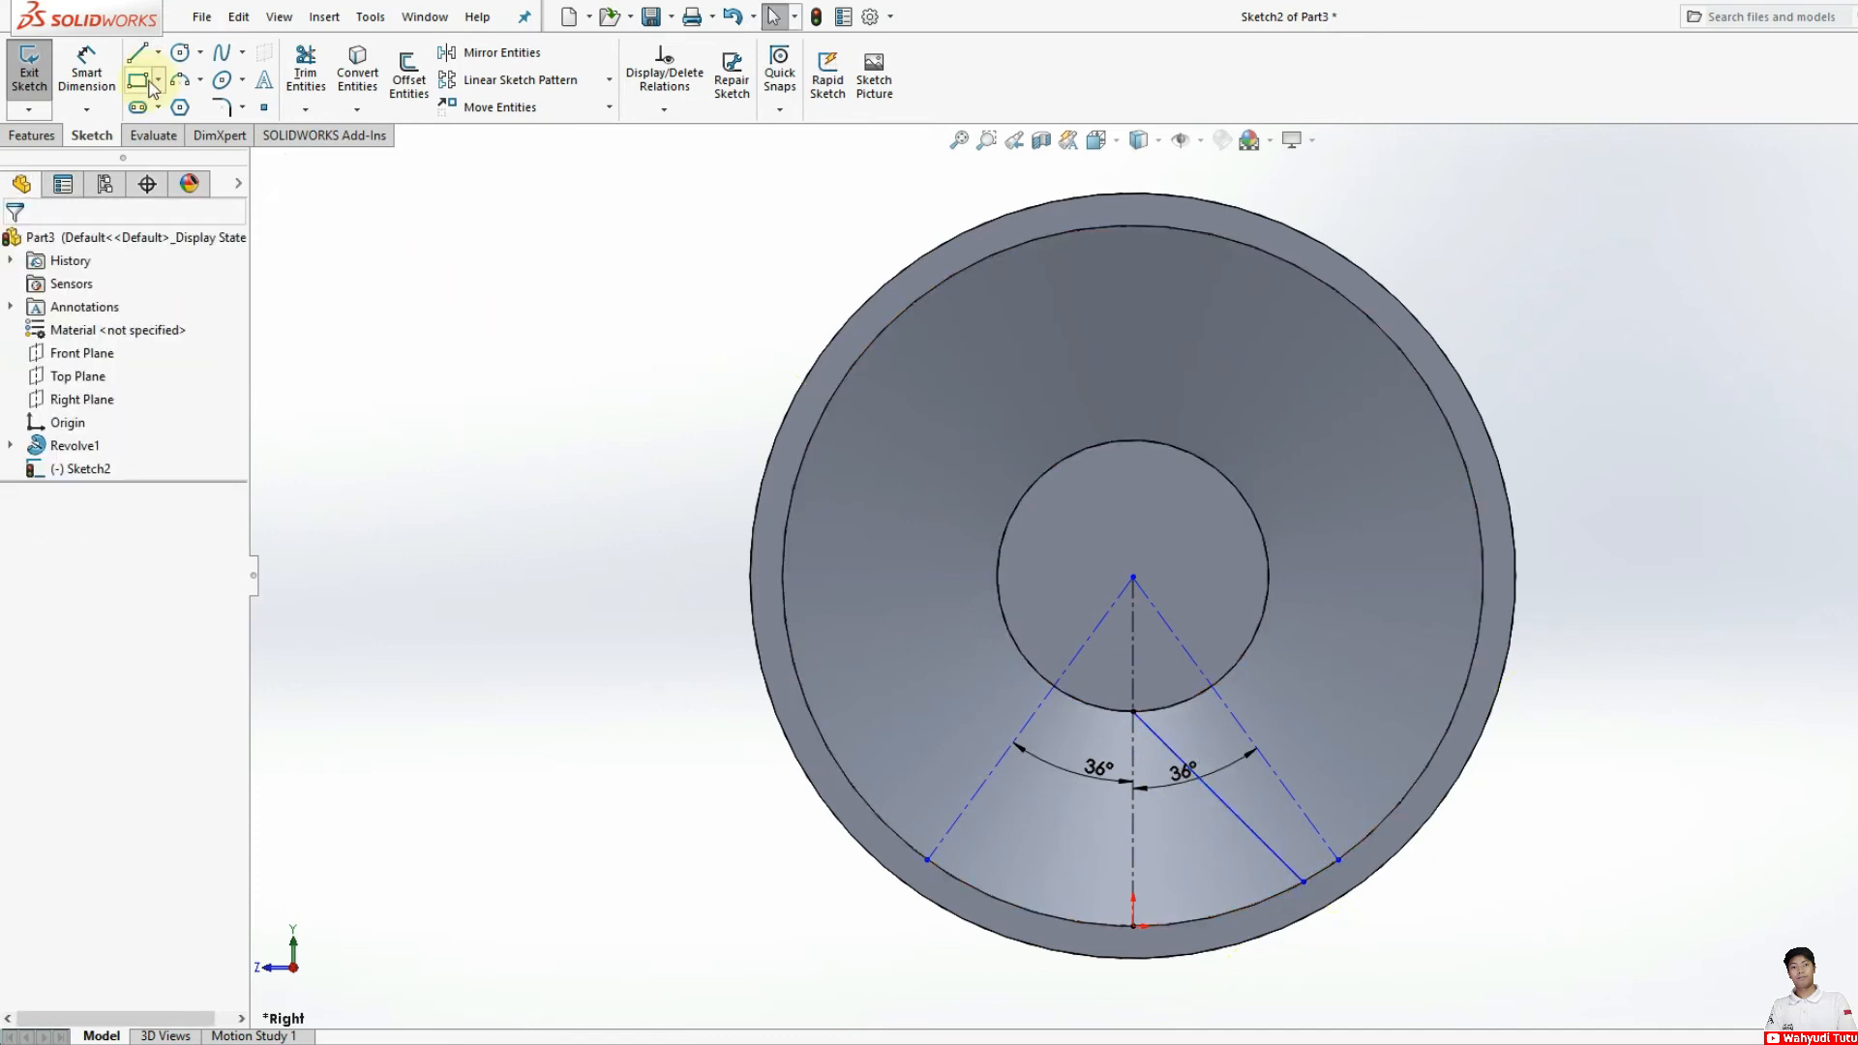
{"action": "left_click", "coordinate": [143, 60]}
{"action": "left_click", "coordinate": [1133, 711]}
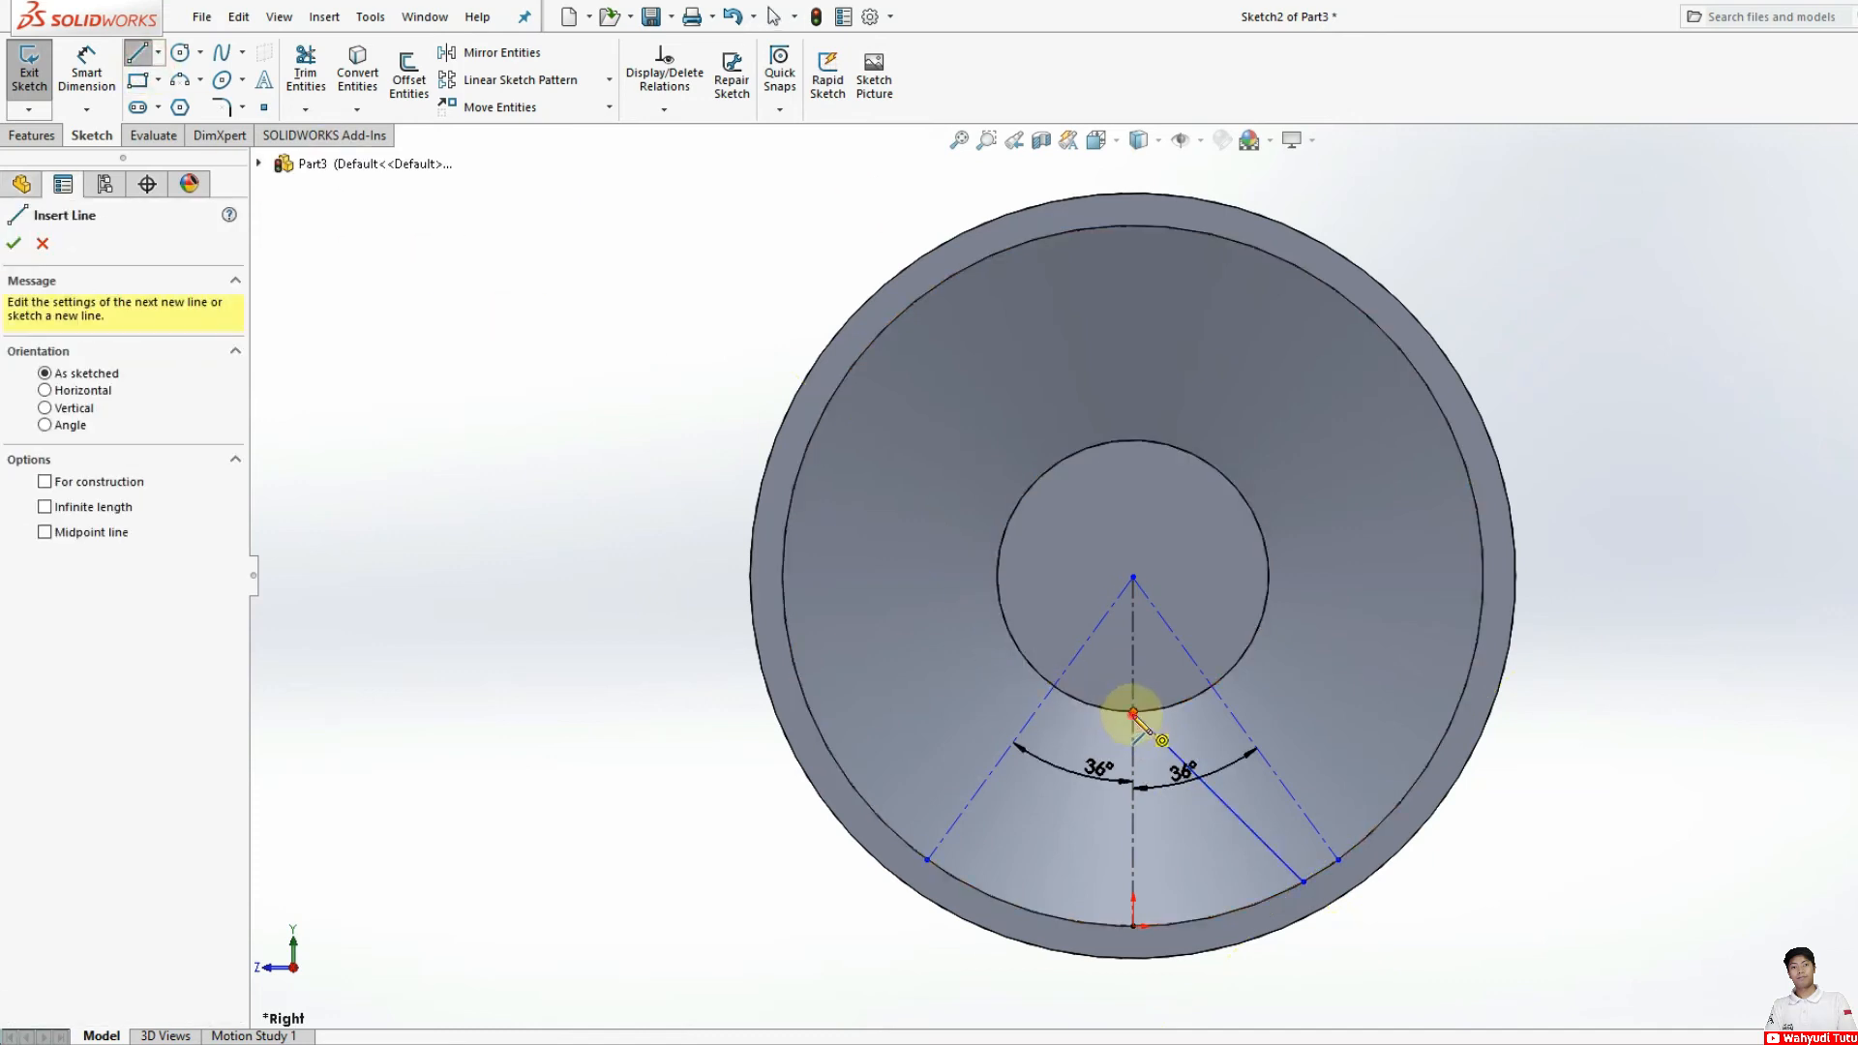
{"action": "left_click", "coordinate": [948, 874]}
{"action": "key", "text": "Escape"}
Step: Dimension the horizontal distance between the lower ends of the left centerline and left solid line, setting it to 13 mm
{"action": "left_click", "coordinate": [87, 72]}
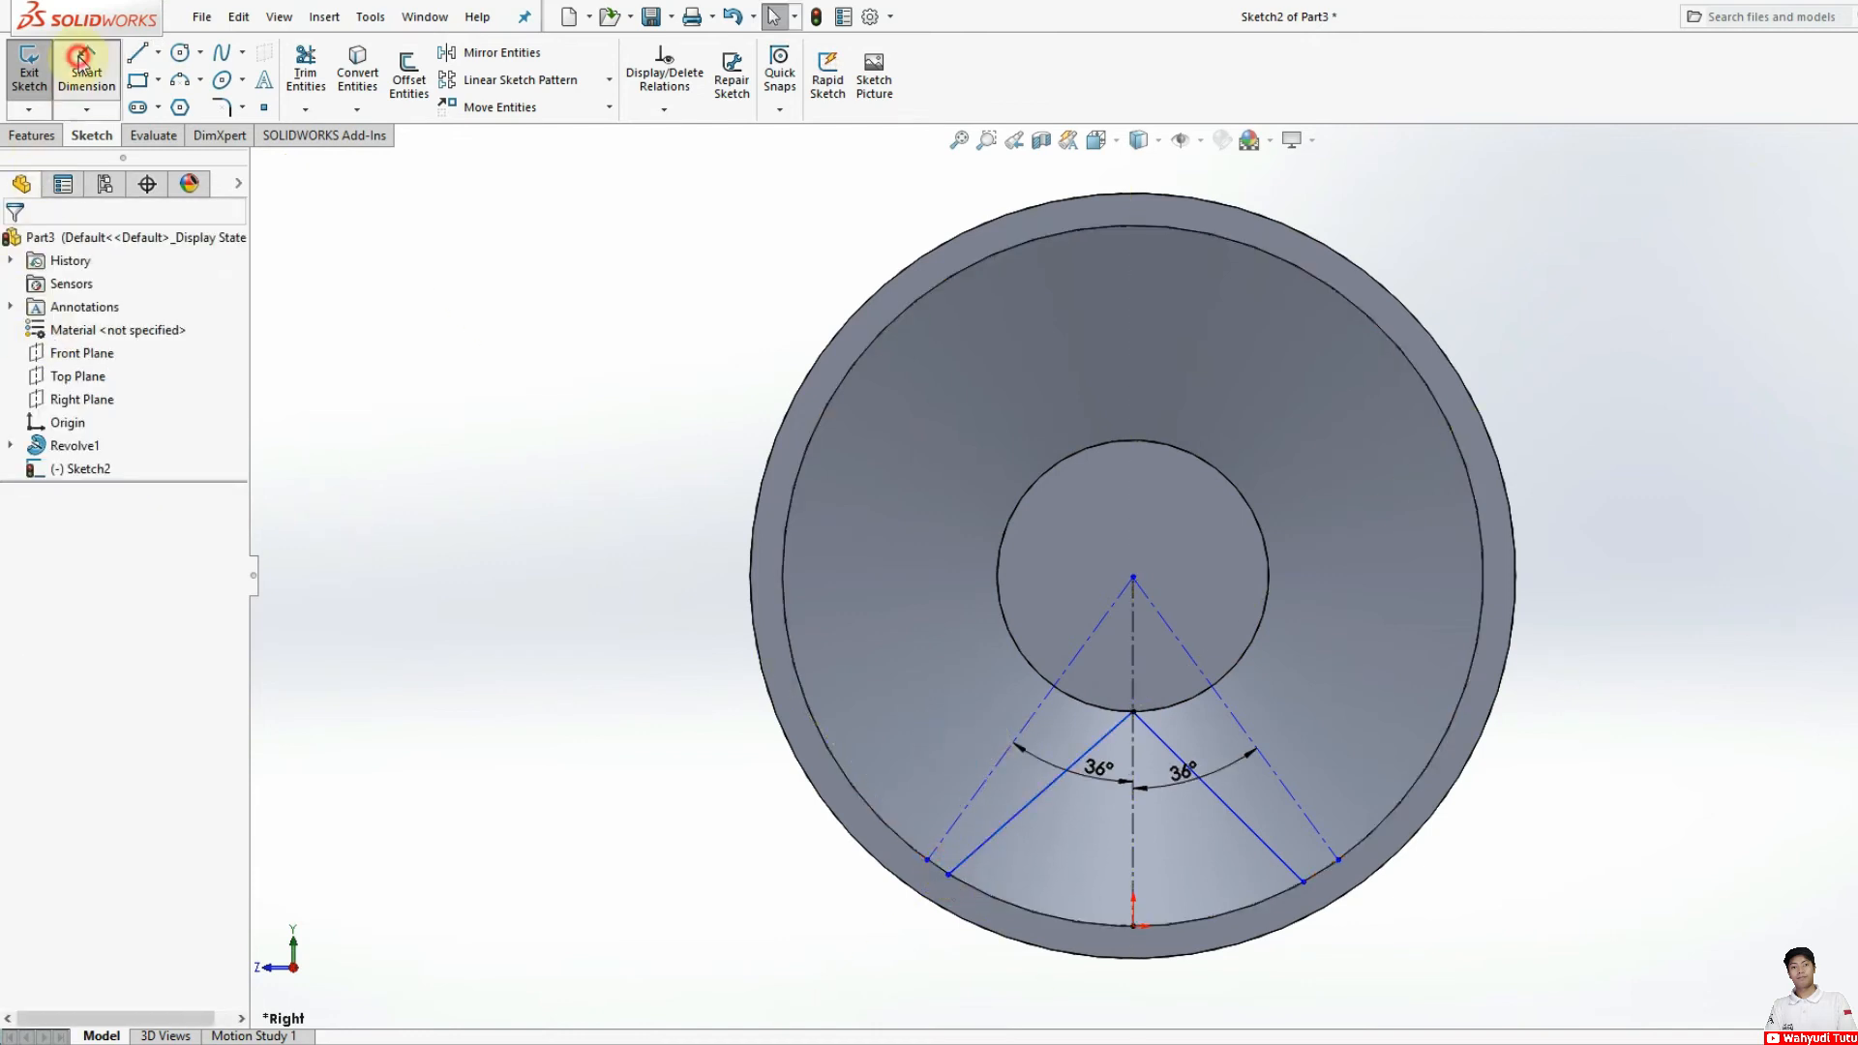
{"action": "left_click", "coordinate": [927, 861]}
{"action": "left_click", "coordinate": [949, 874]}
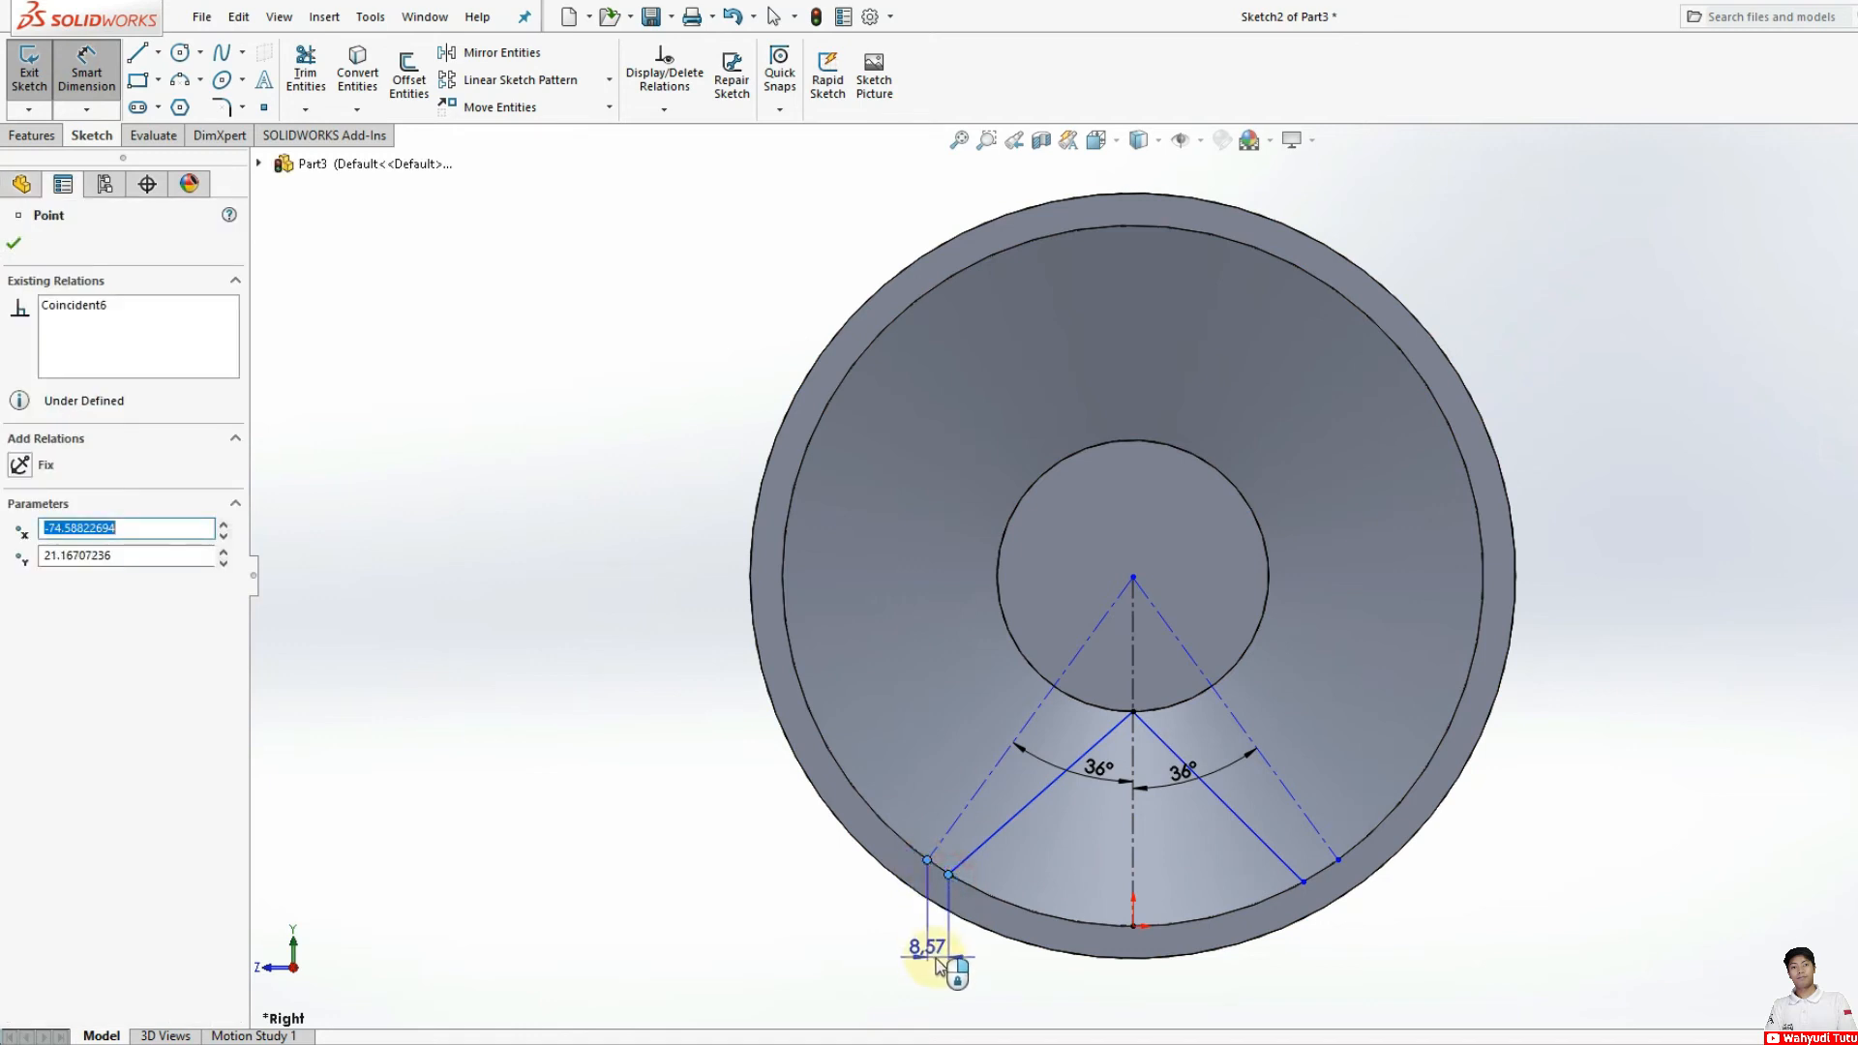
{"action": "left_click", "coordinate": [954, 958]}
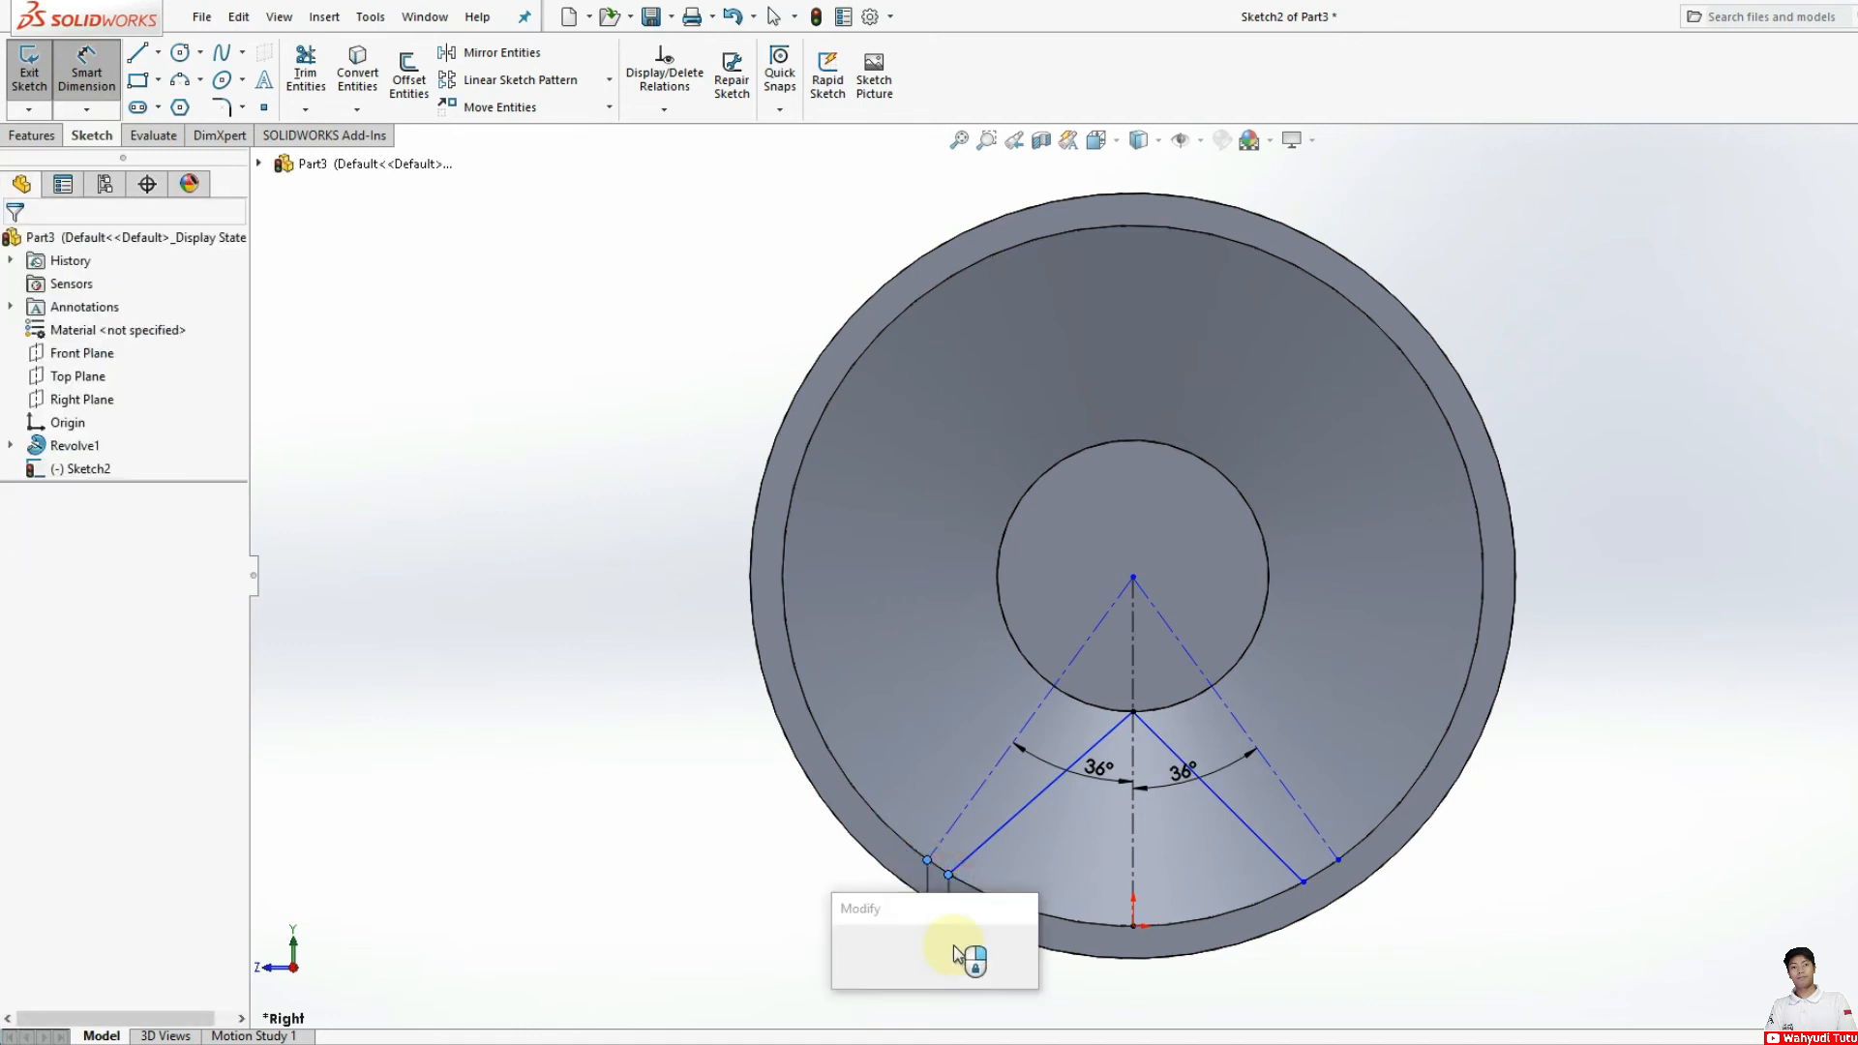
{"action": "type", "text": "13"}
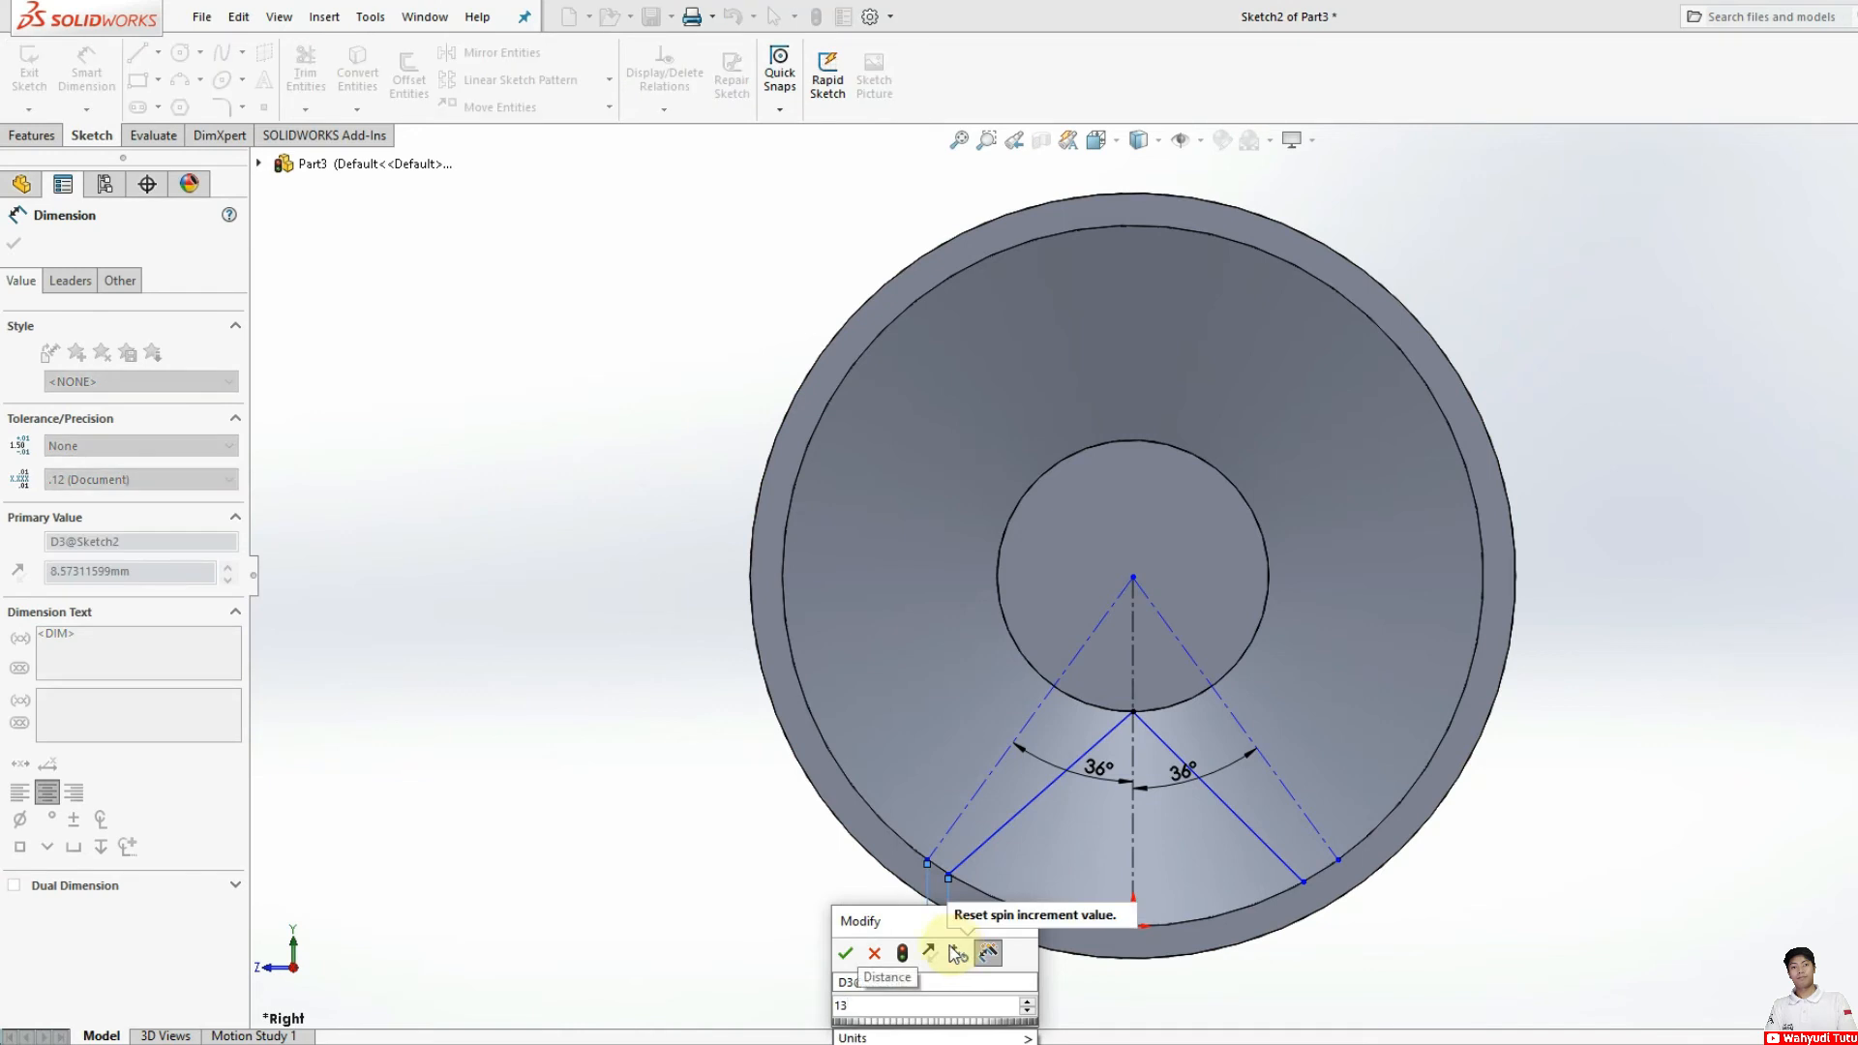
{"action": "left_click", "coordinate": [845, 955]}
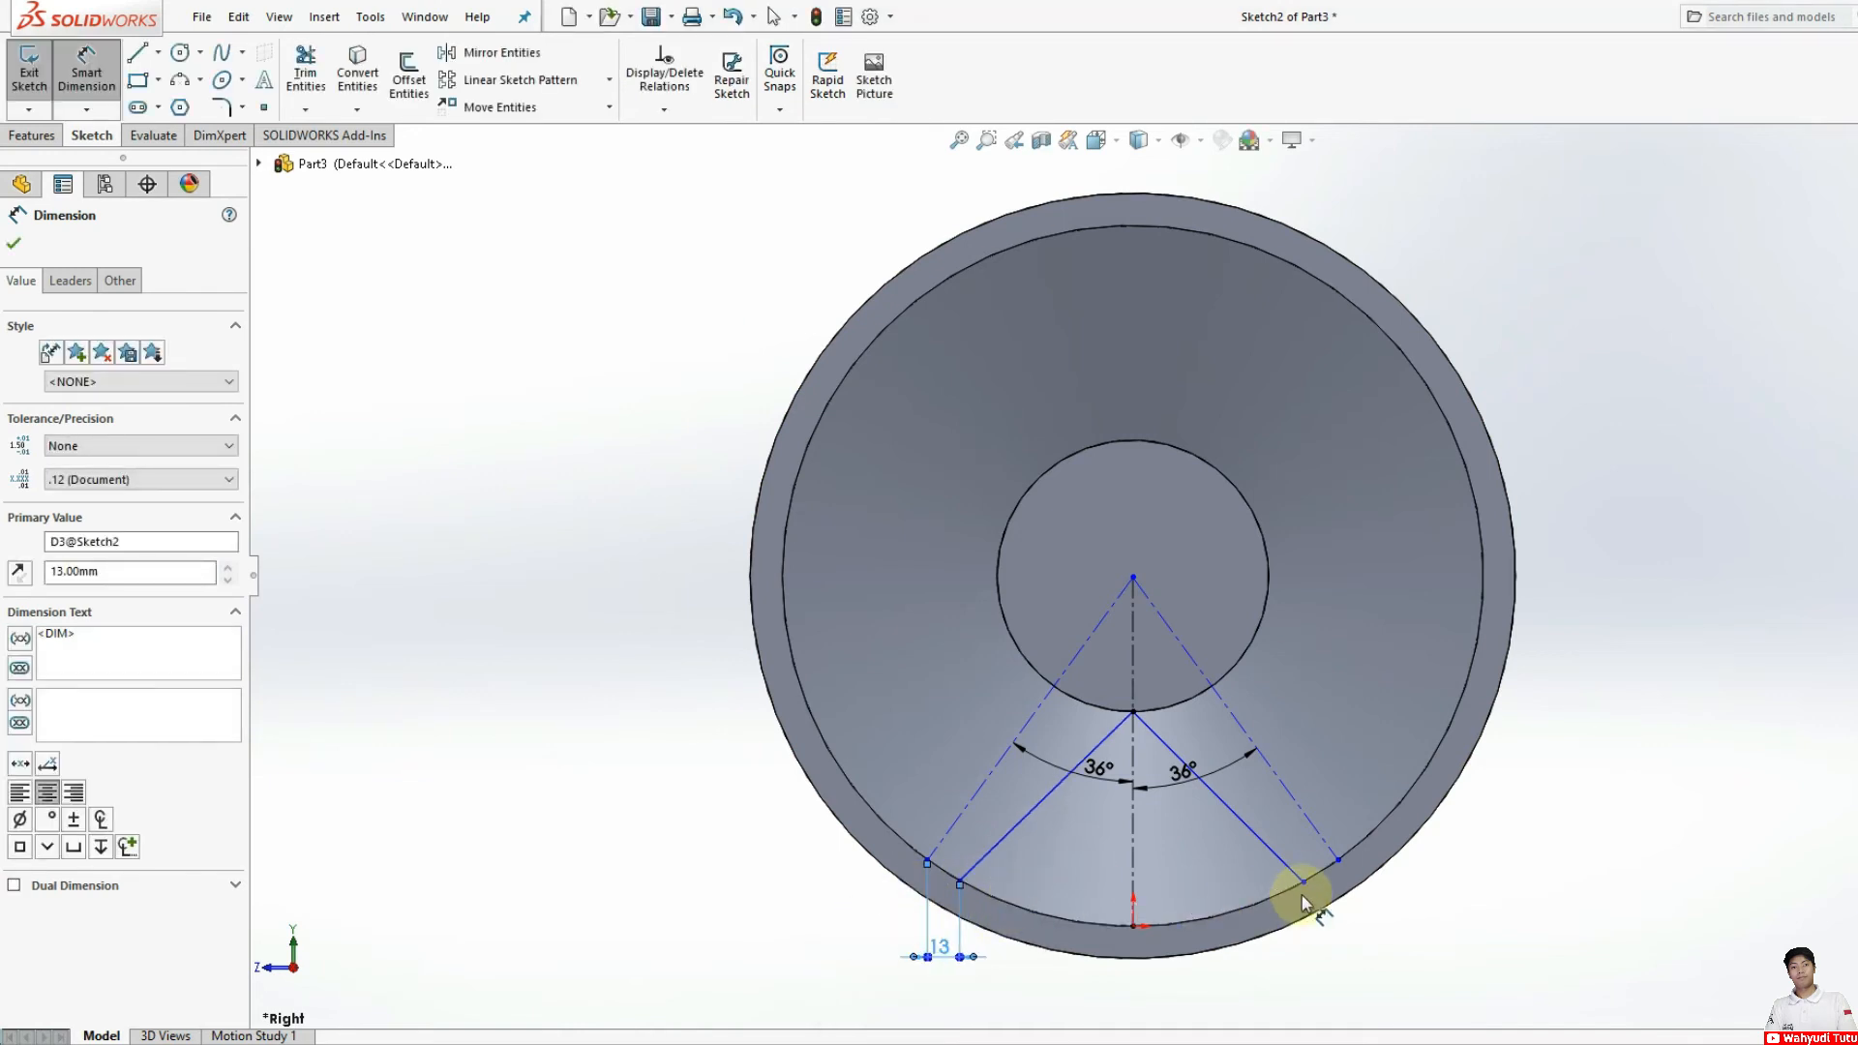
Step: Set the horizontal distance between the lower ends of the right solid line and right centerline to 13 mm
{"action": "left_click", "coordinate": [1338, 860]}
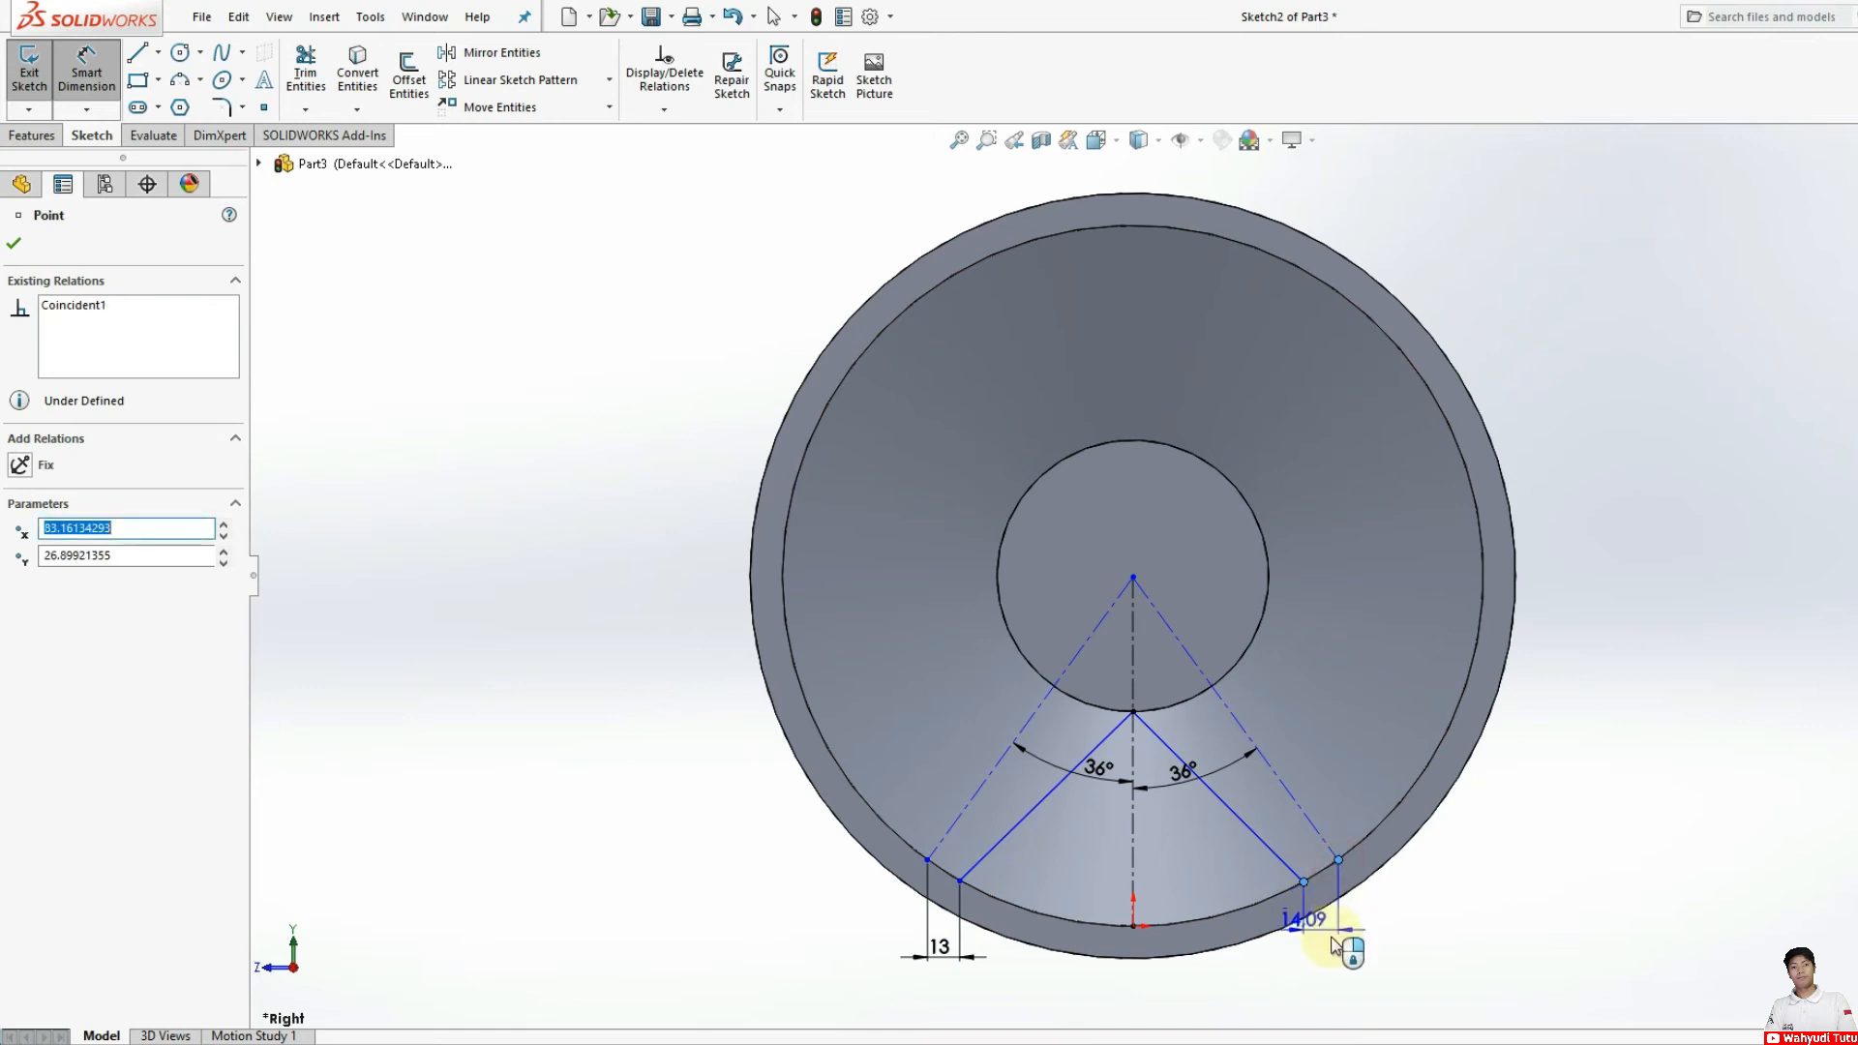
{"action": "left_click", "coordinate": [1333, 948]}
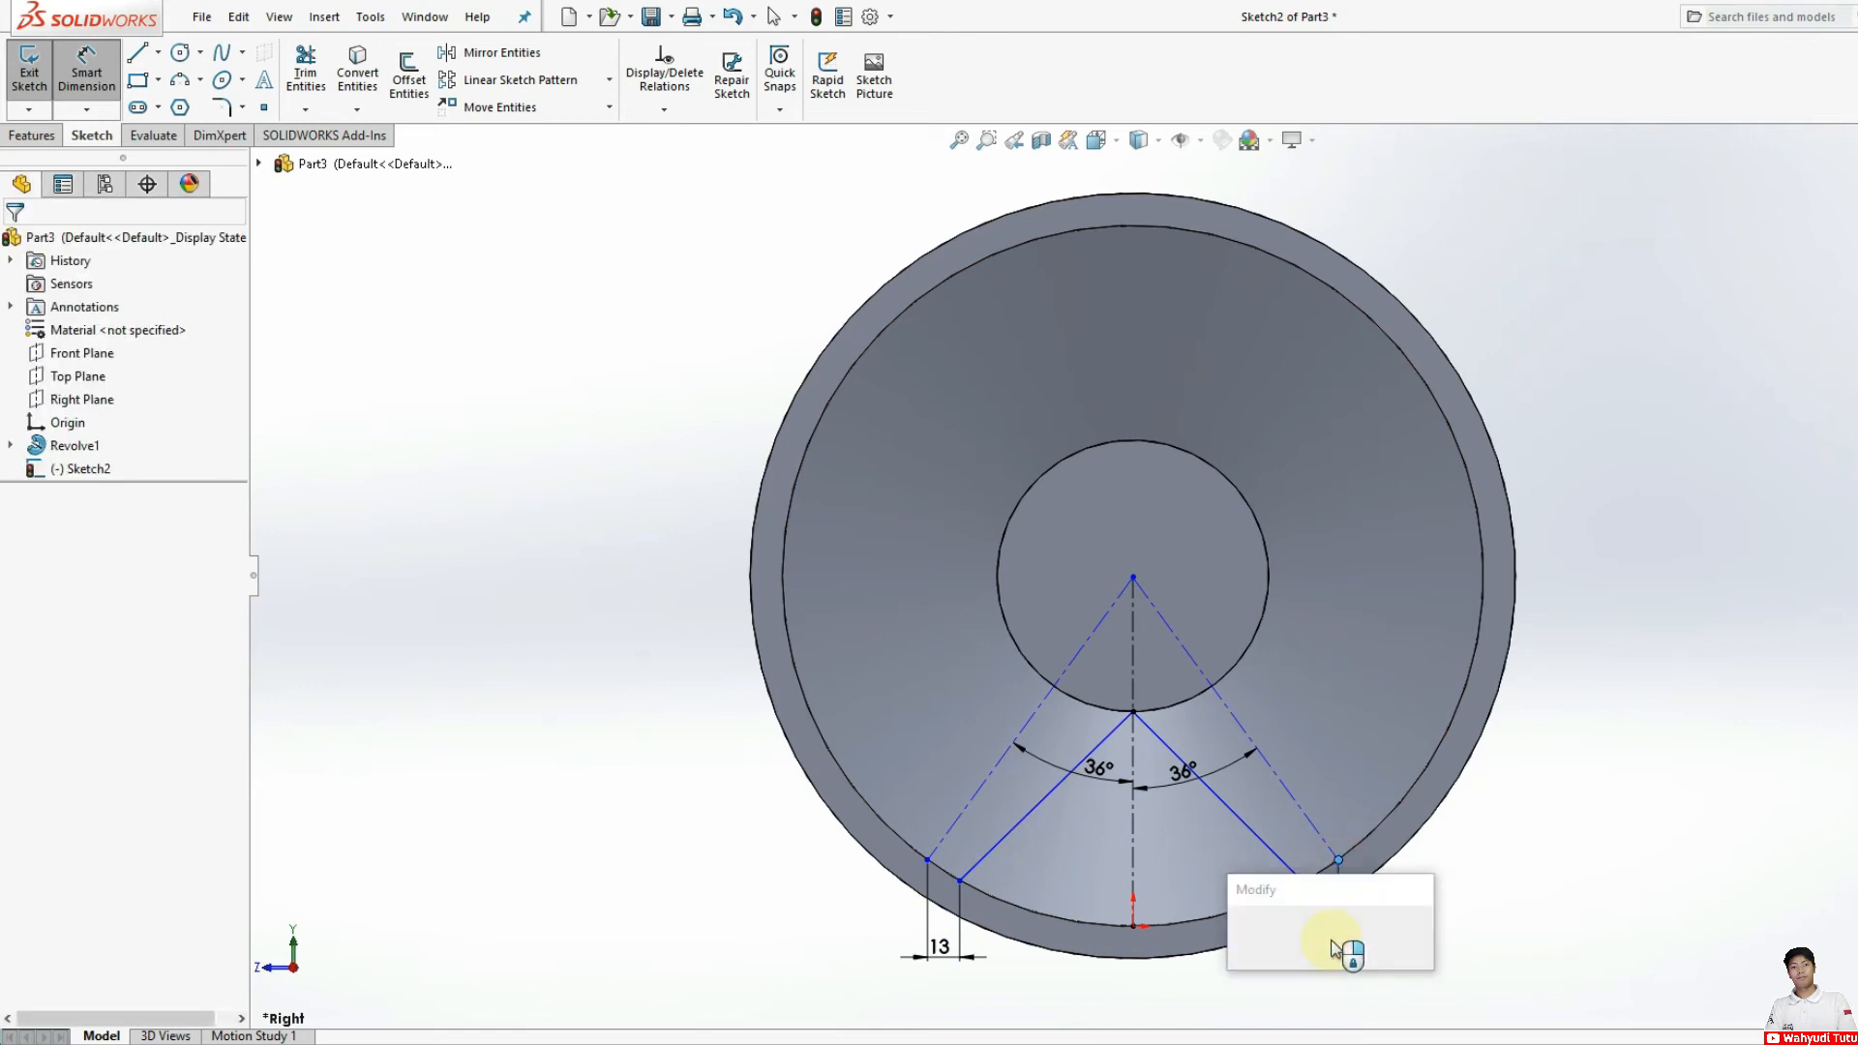
{"action": "type", "text": "13"}
{"action": "key", "text": "Return"}
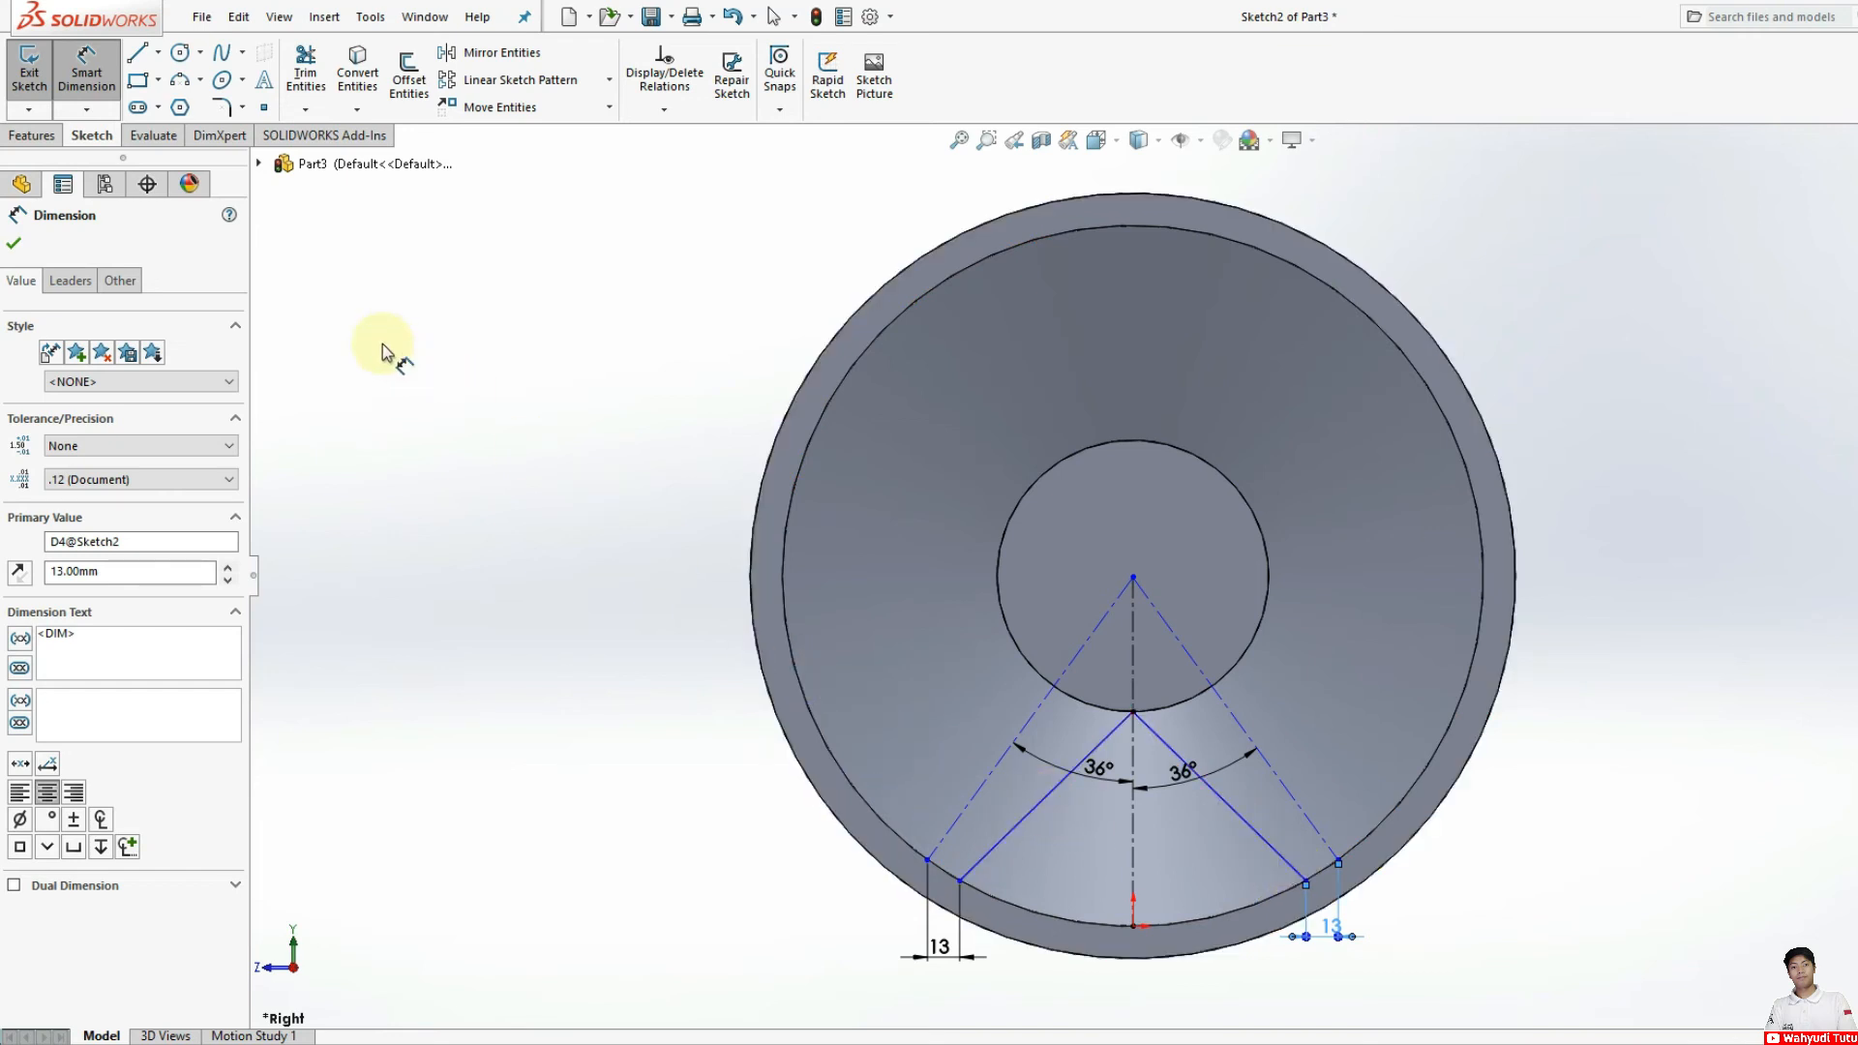
Step: Close the spoke-opening profile with a three-point arc of 142 mm radius along the inner rim edge, joining both solid lines' lower ends
{"action": "left_click", "coordinate": [178, 84]}
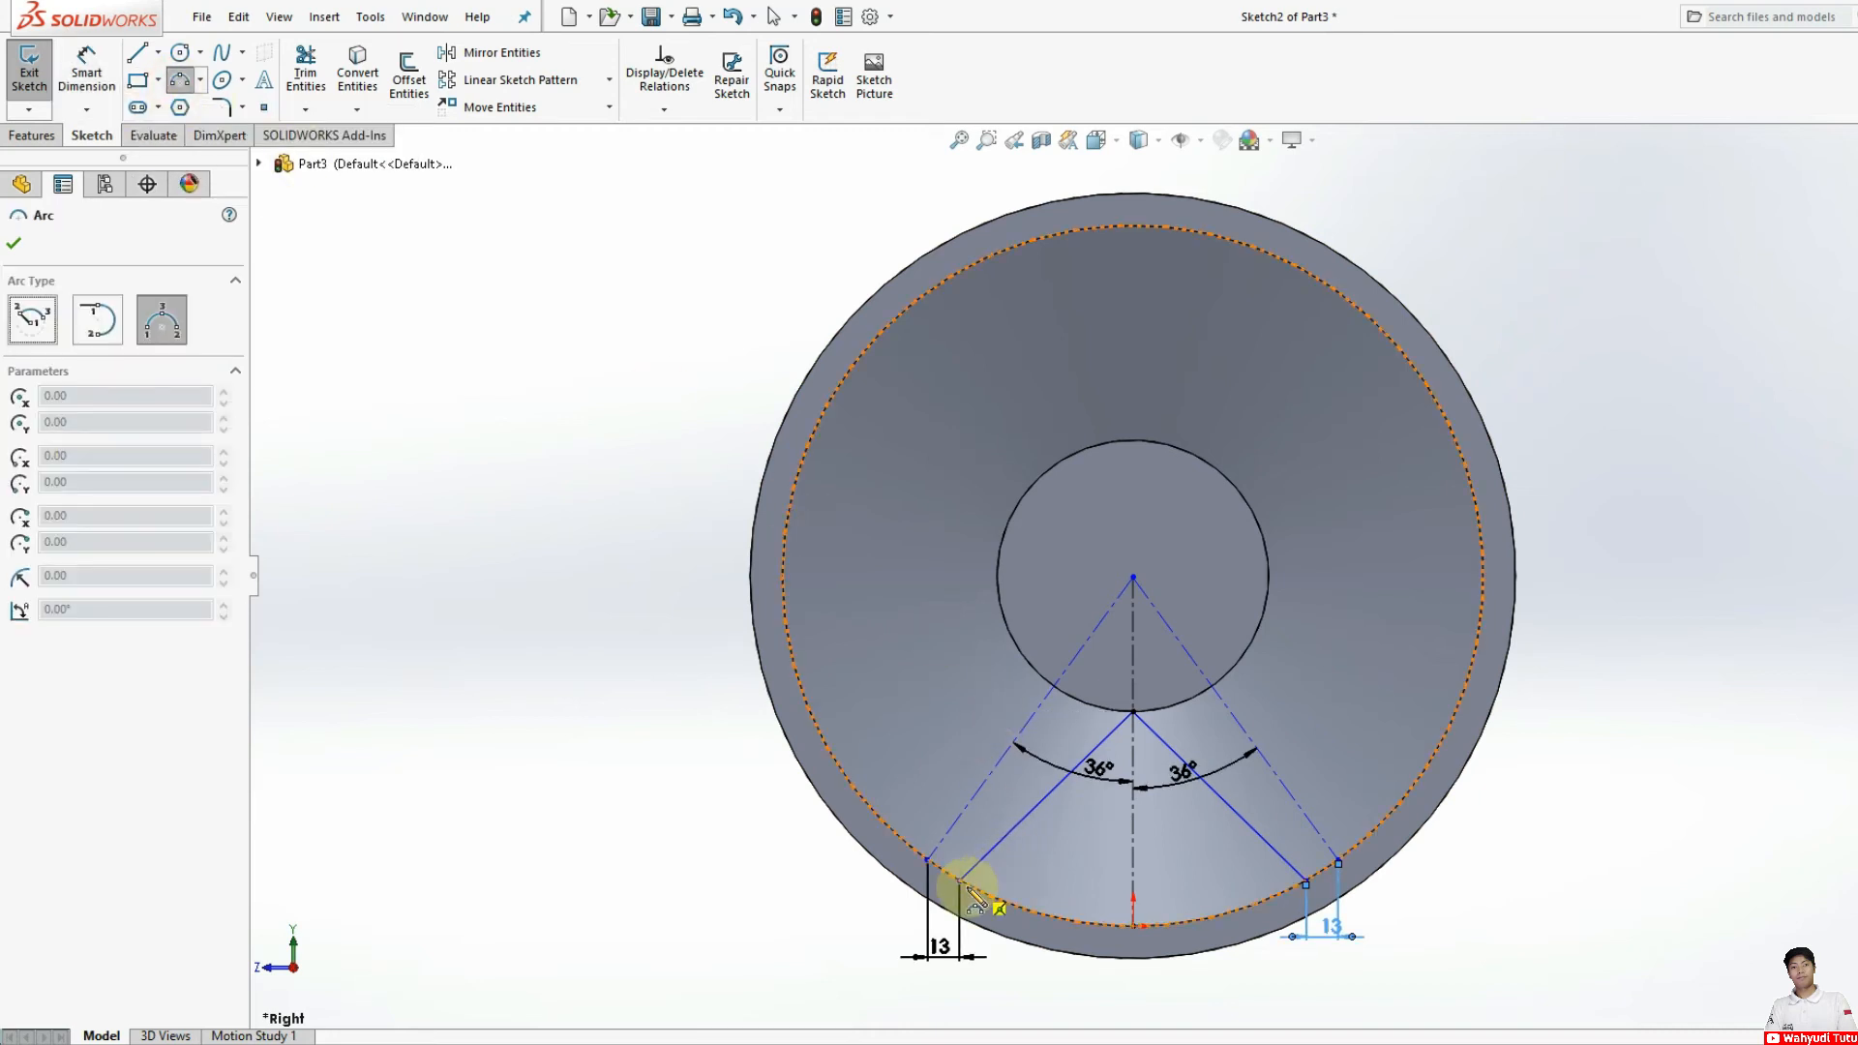
{"action": "left_click_drag", "start_coordinate": [959, 882], "coordinate": [1305, 882]}
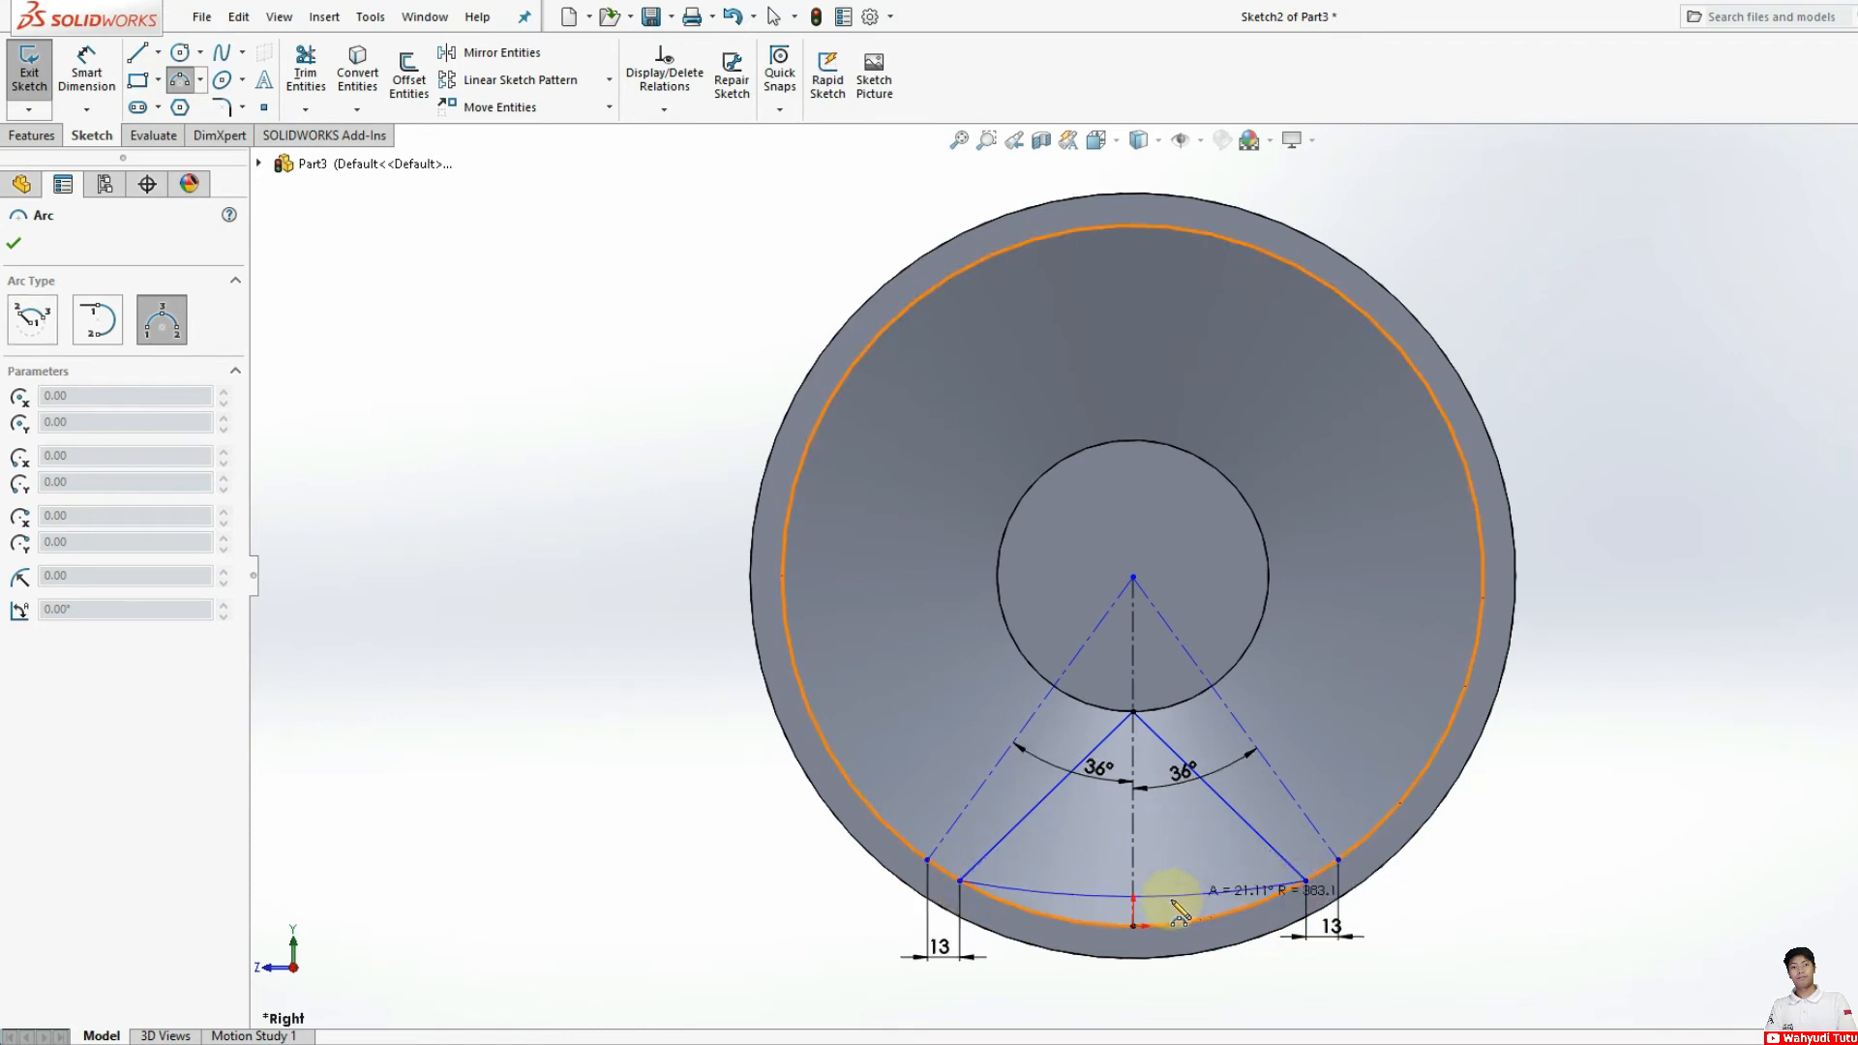
{"action": "left_click", "coordinate": [1129, 930]}
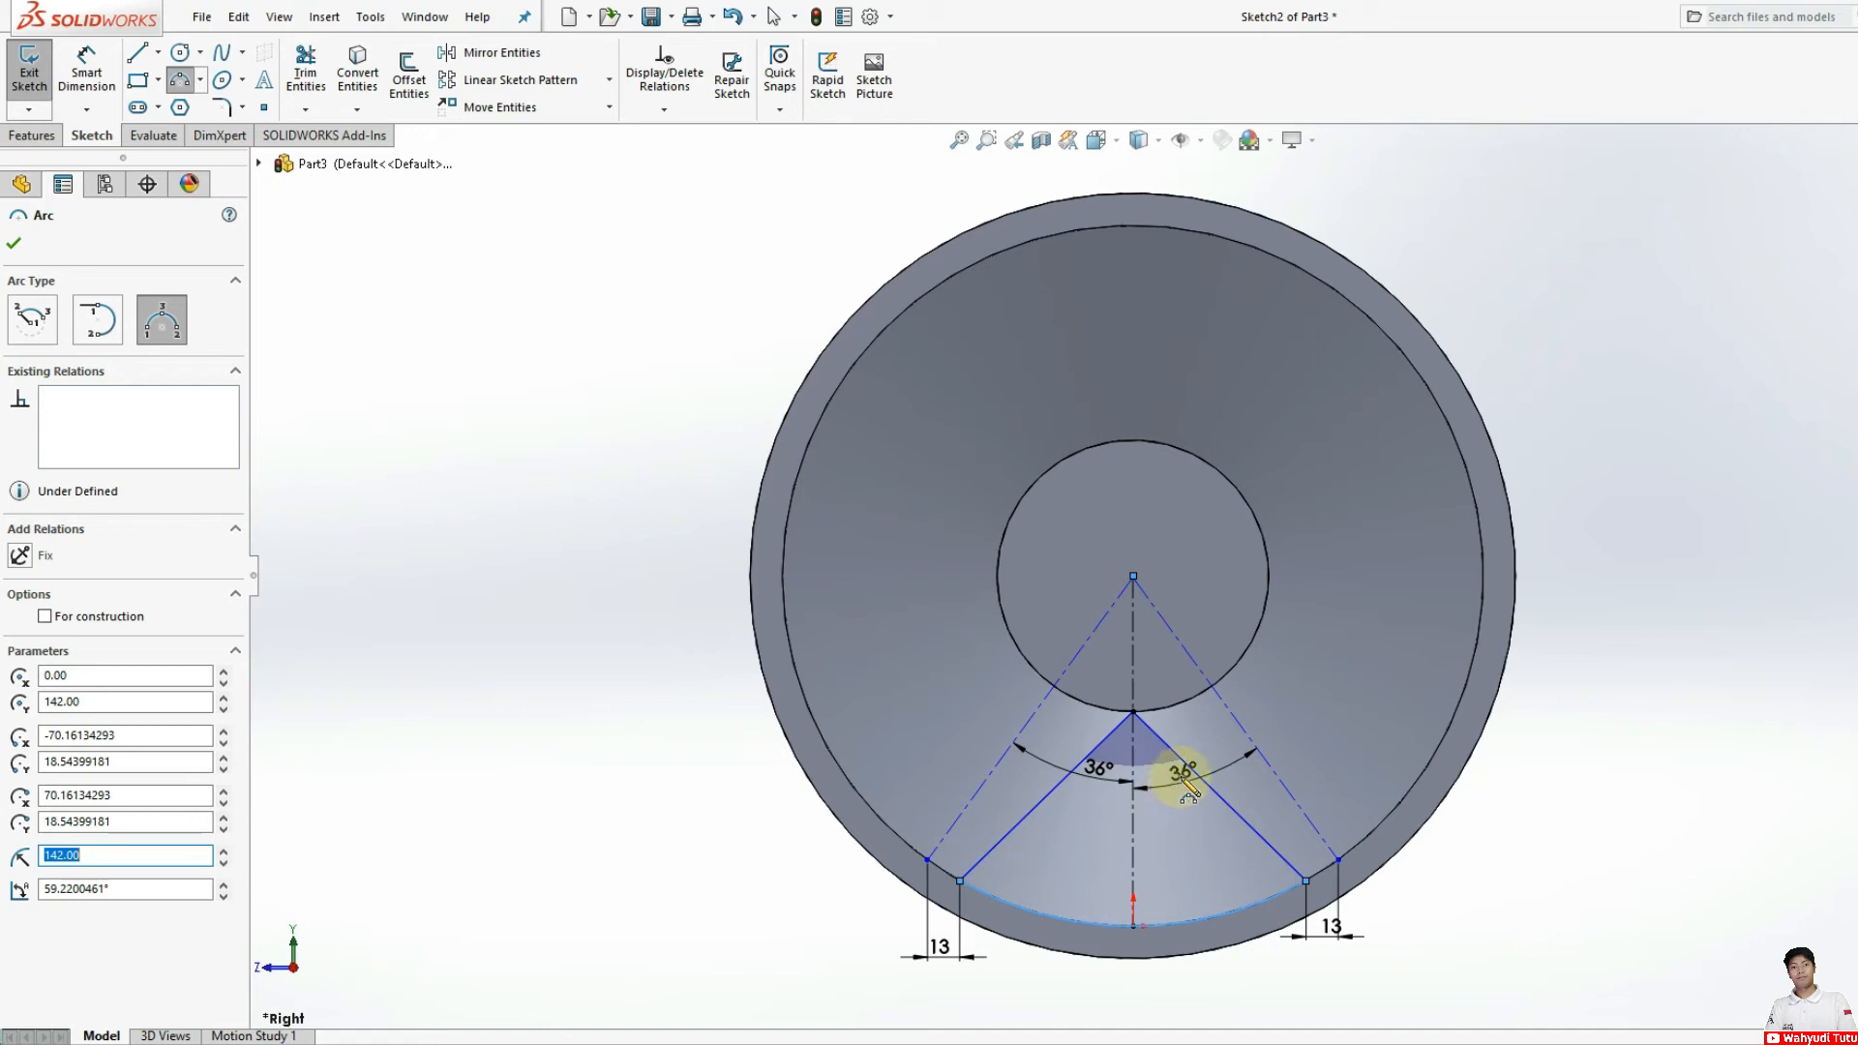
Step: Round all three corners of the spoke-opening profile with 15 mm sketch fillets
{"action": "left_click", "coordinate": [218, 108]}
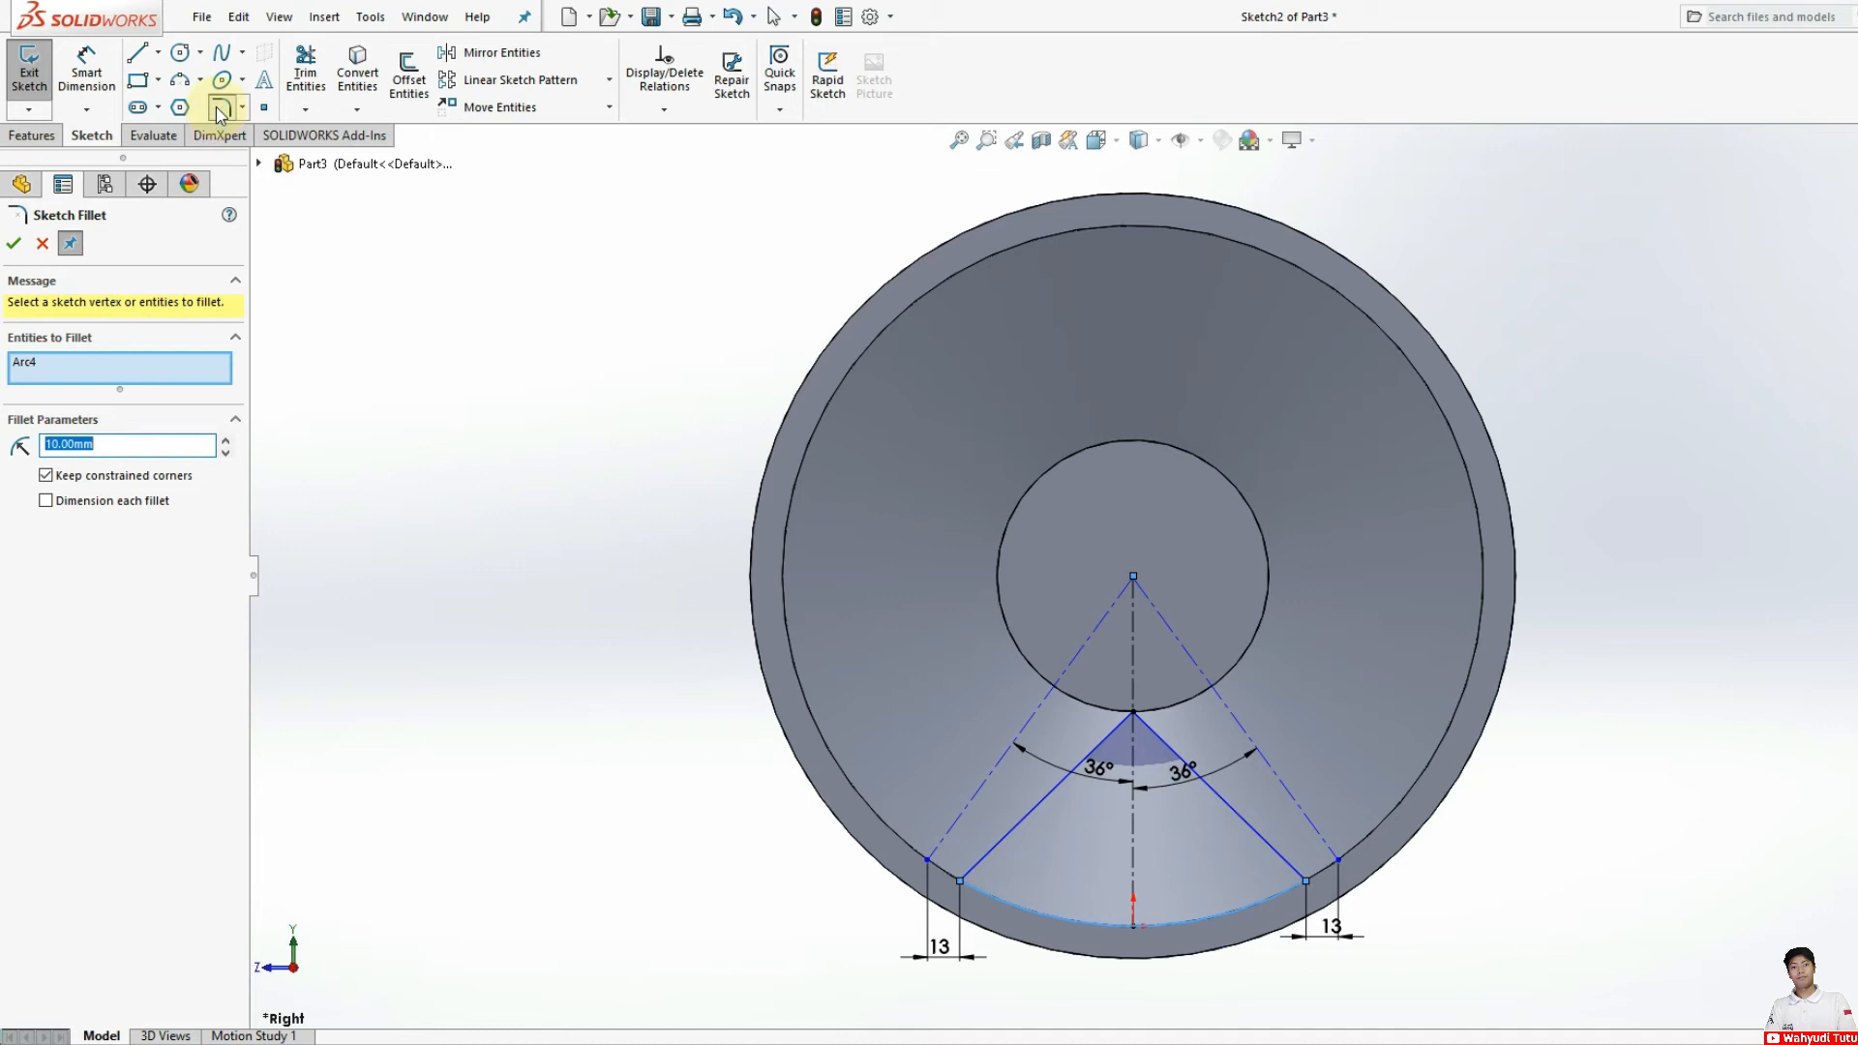
{"action": "left_click", "coordinate": [60, 445]}
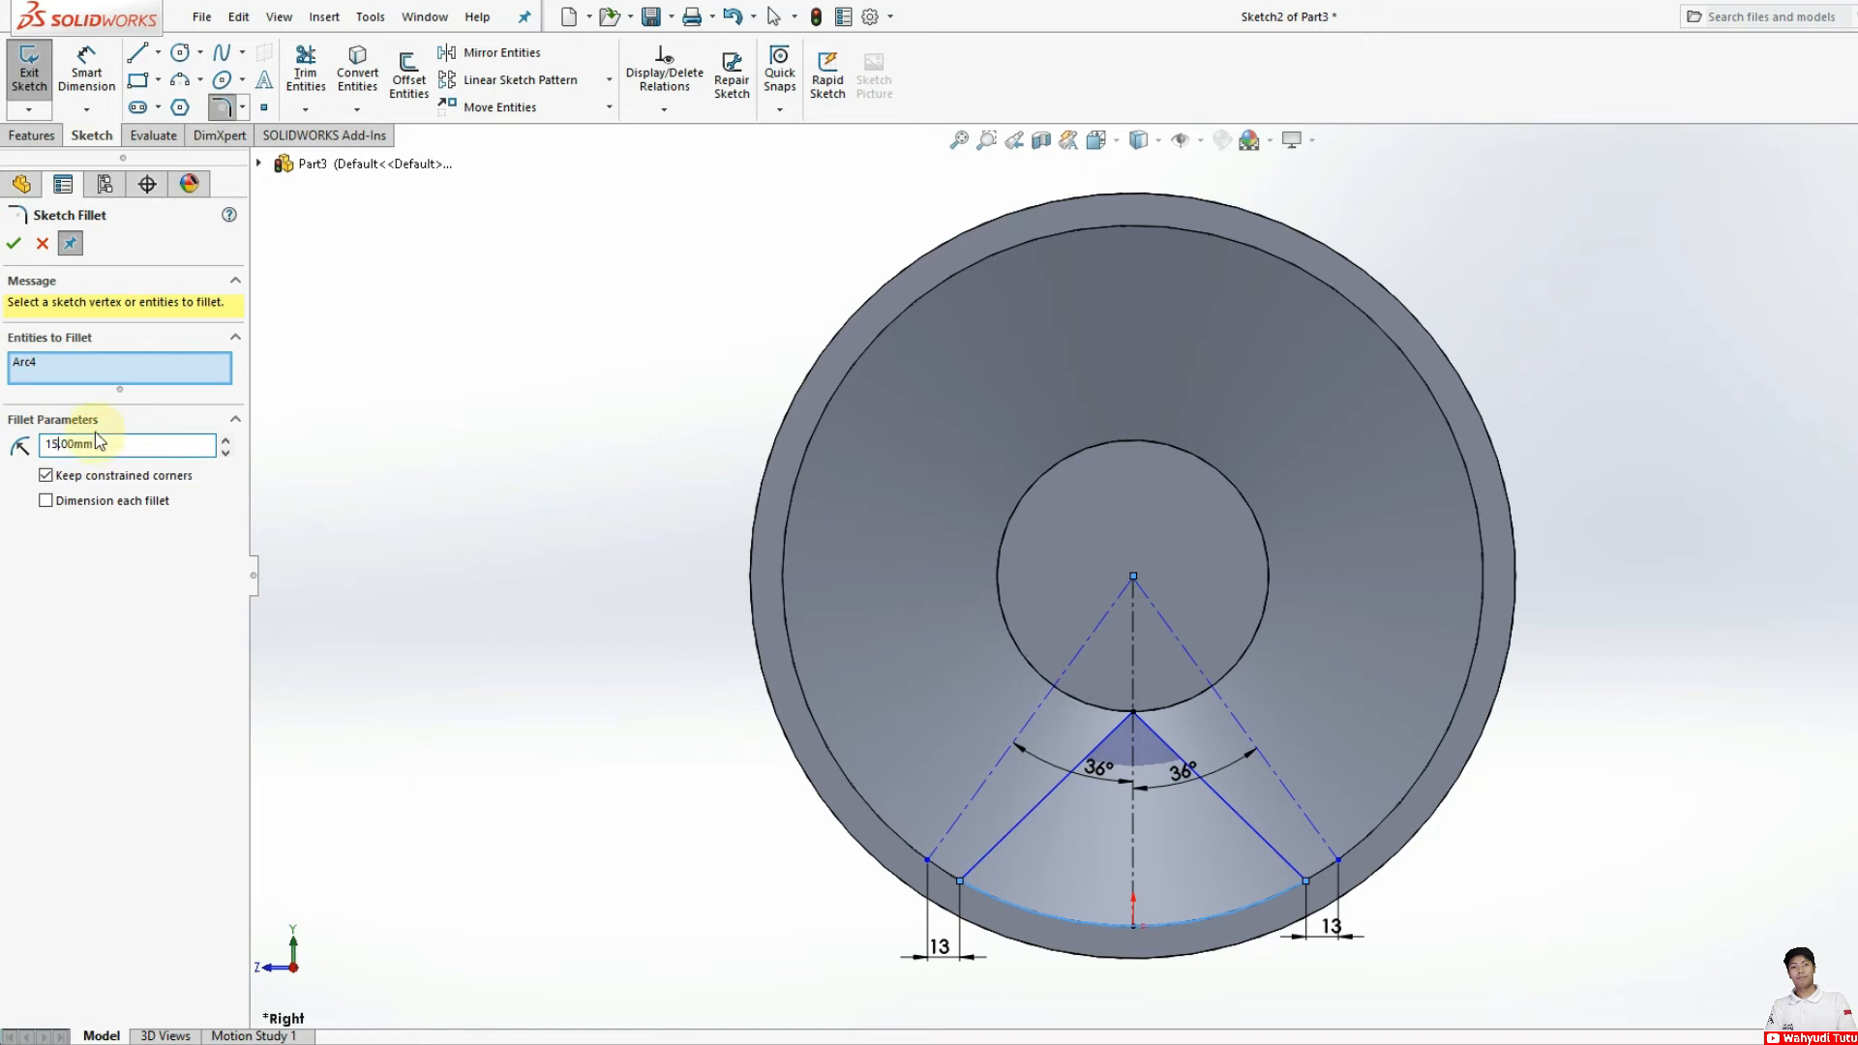
{"action": "left_click", "coordinate": [1008, 903]}
{"action": "left_click", "coordinate": [1003, 852]}
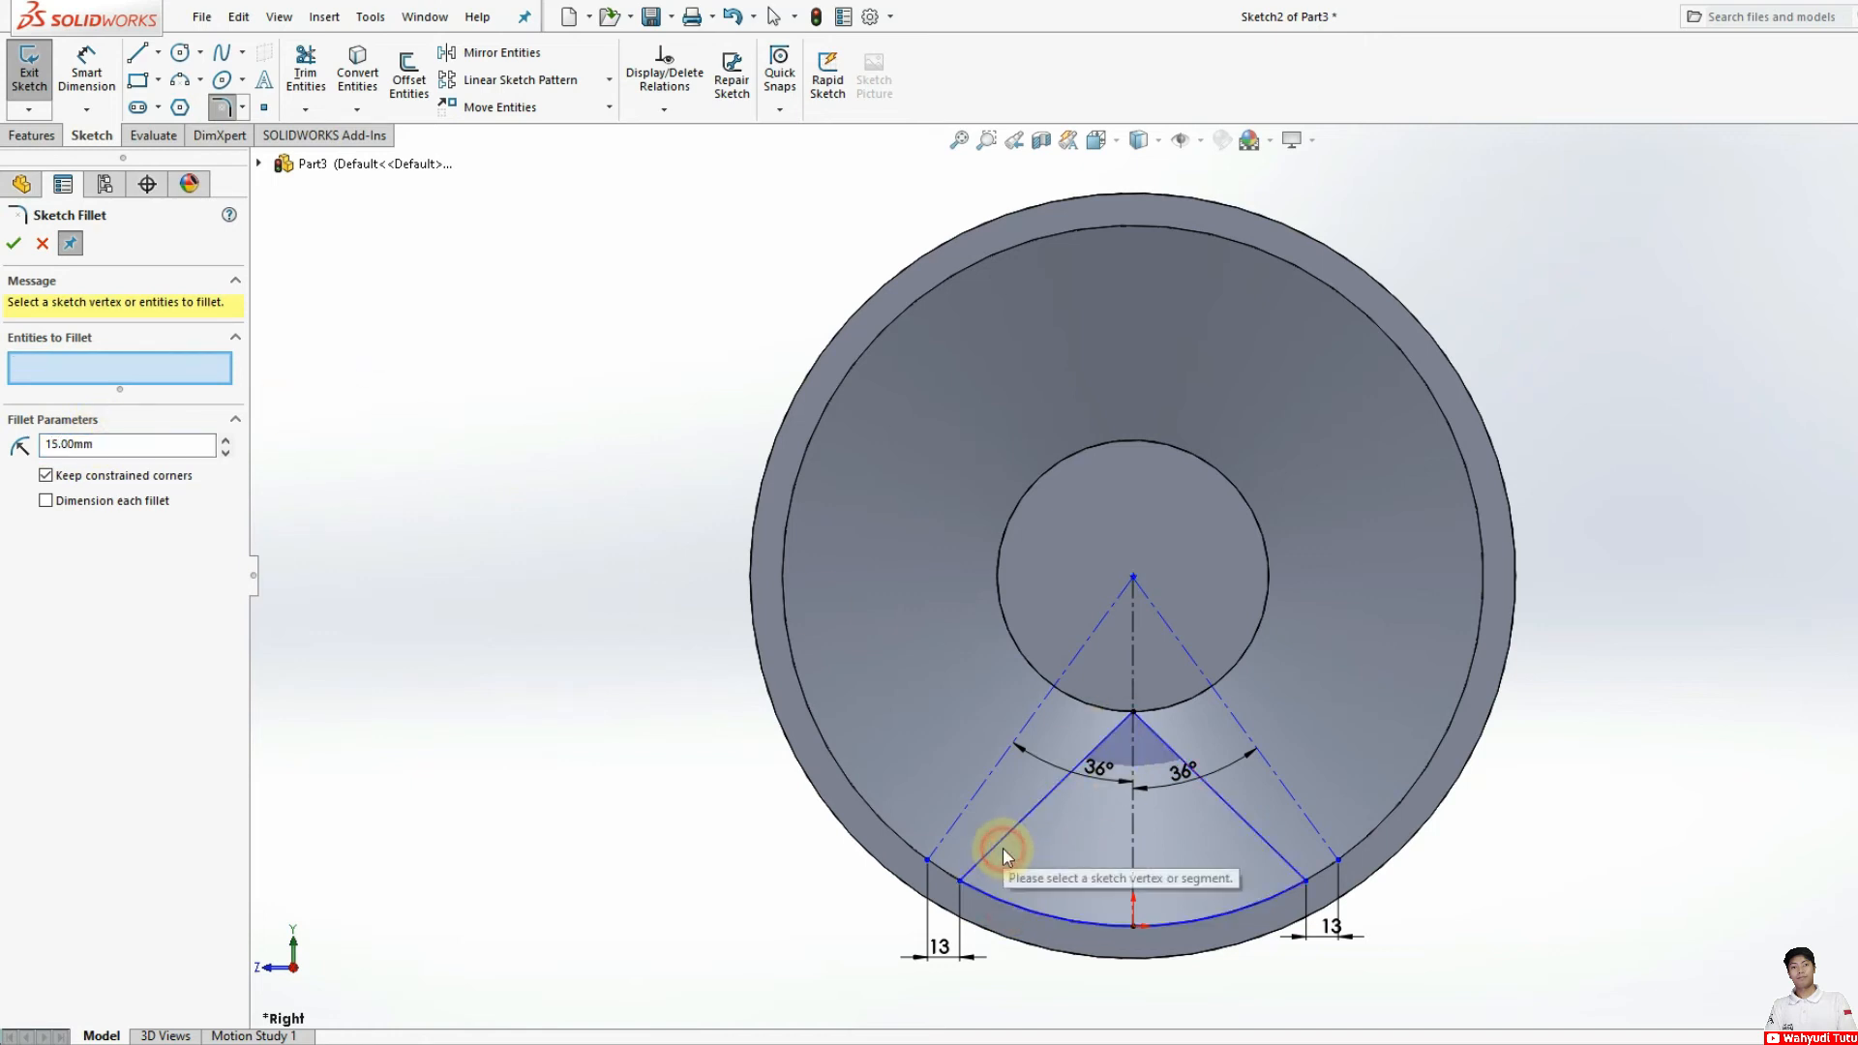
{"action": "left_click", "coordinate": [1006, 905]}
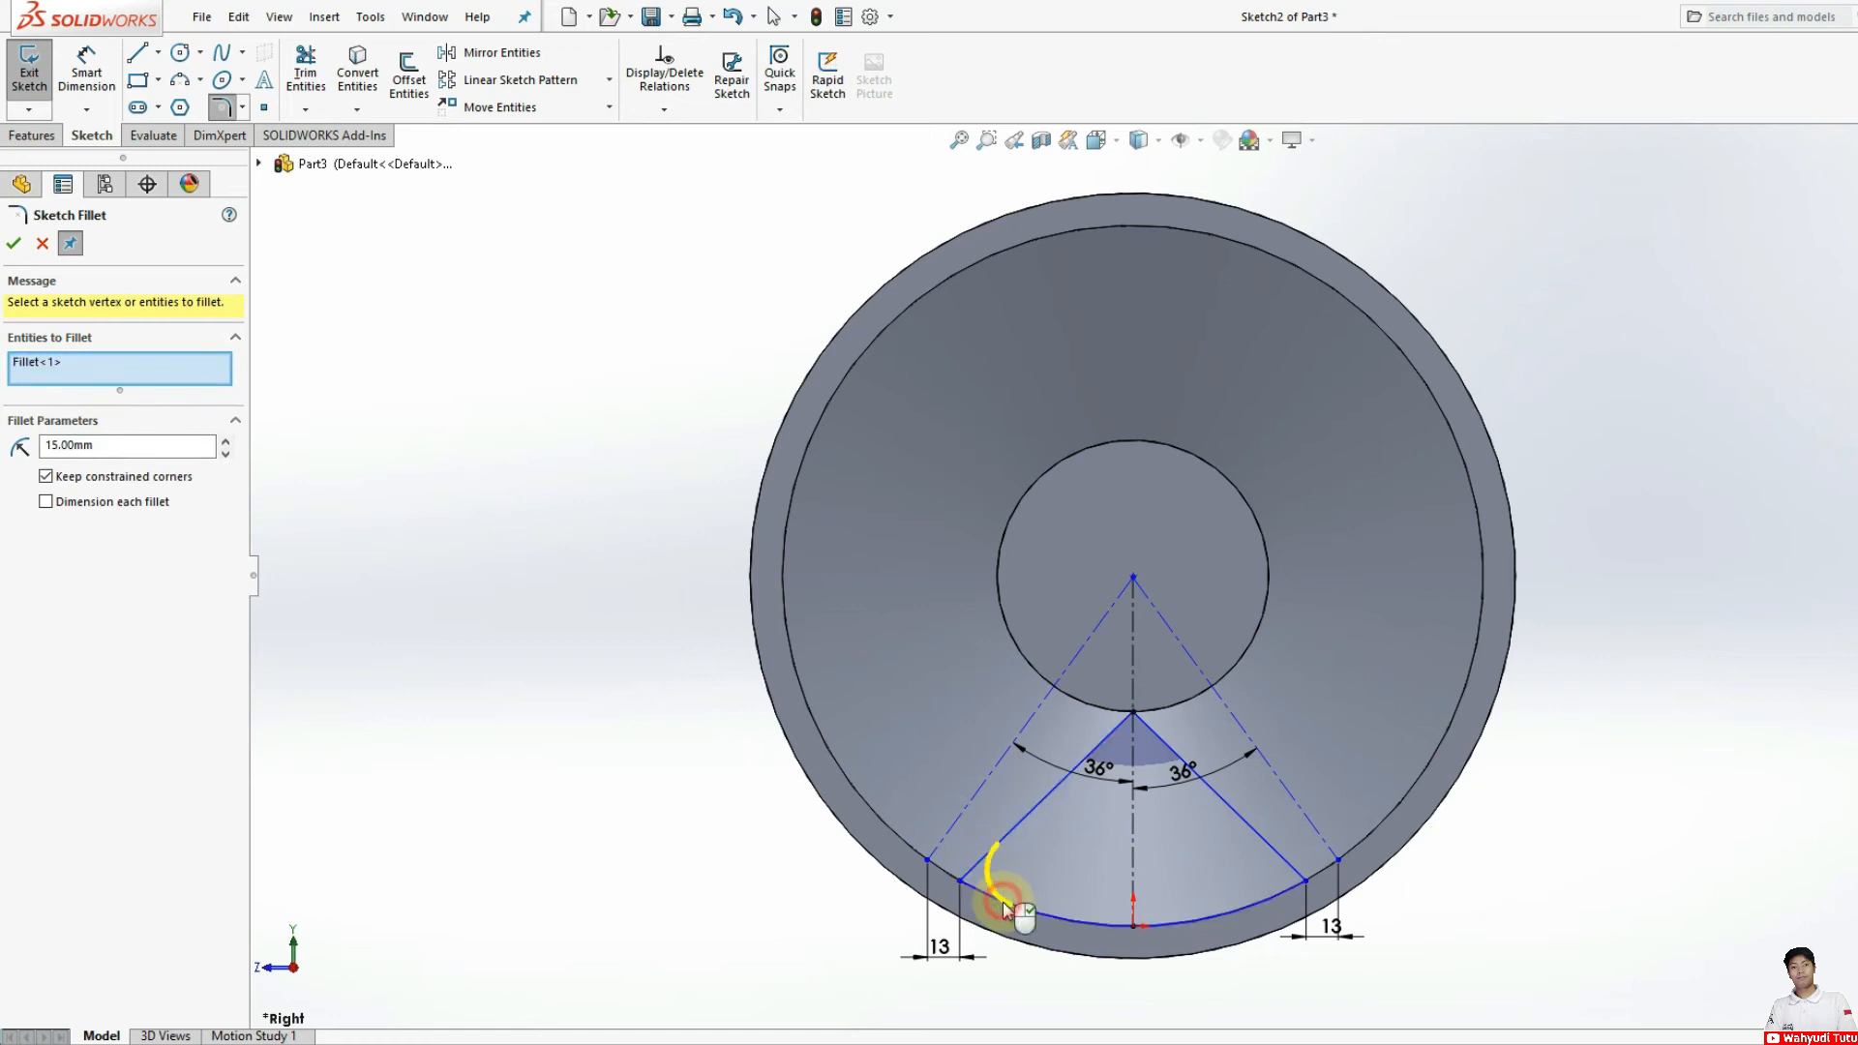
{"action": "left_click", "coordinate": [1113, 734]}
{"action": "left_click", "coordinate": [1162, 741]}
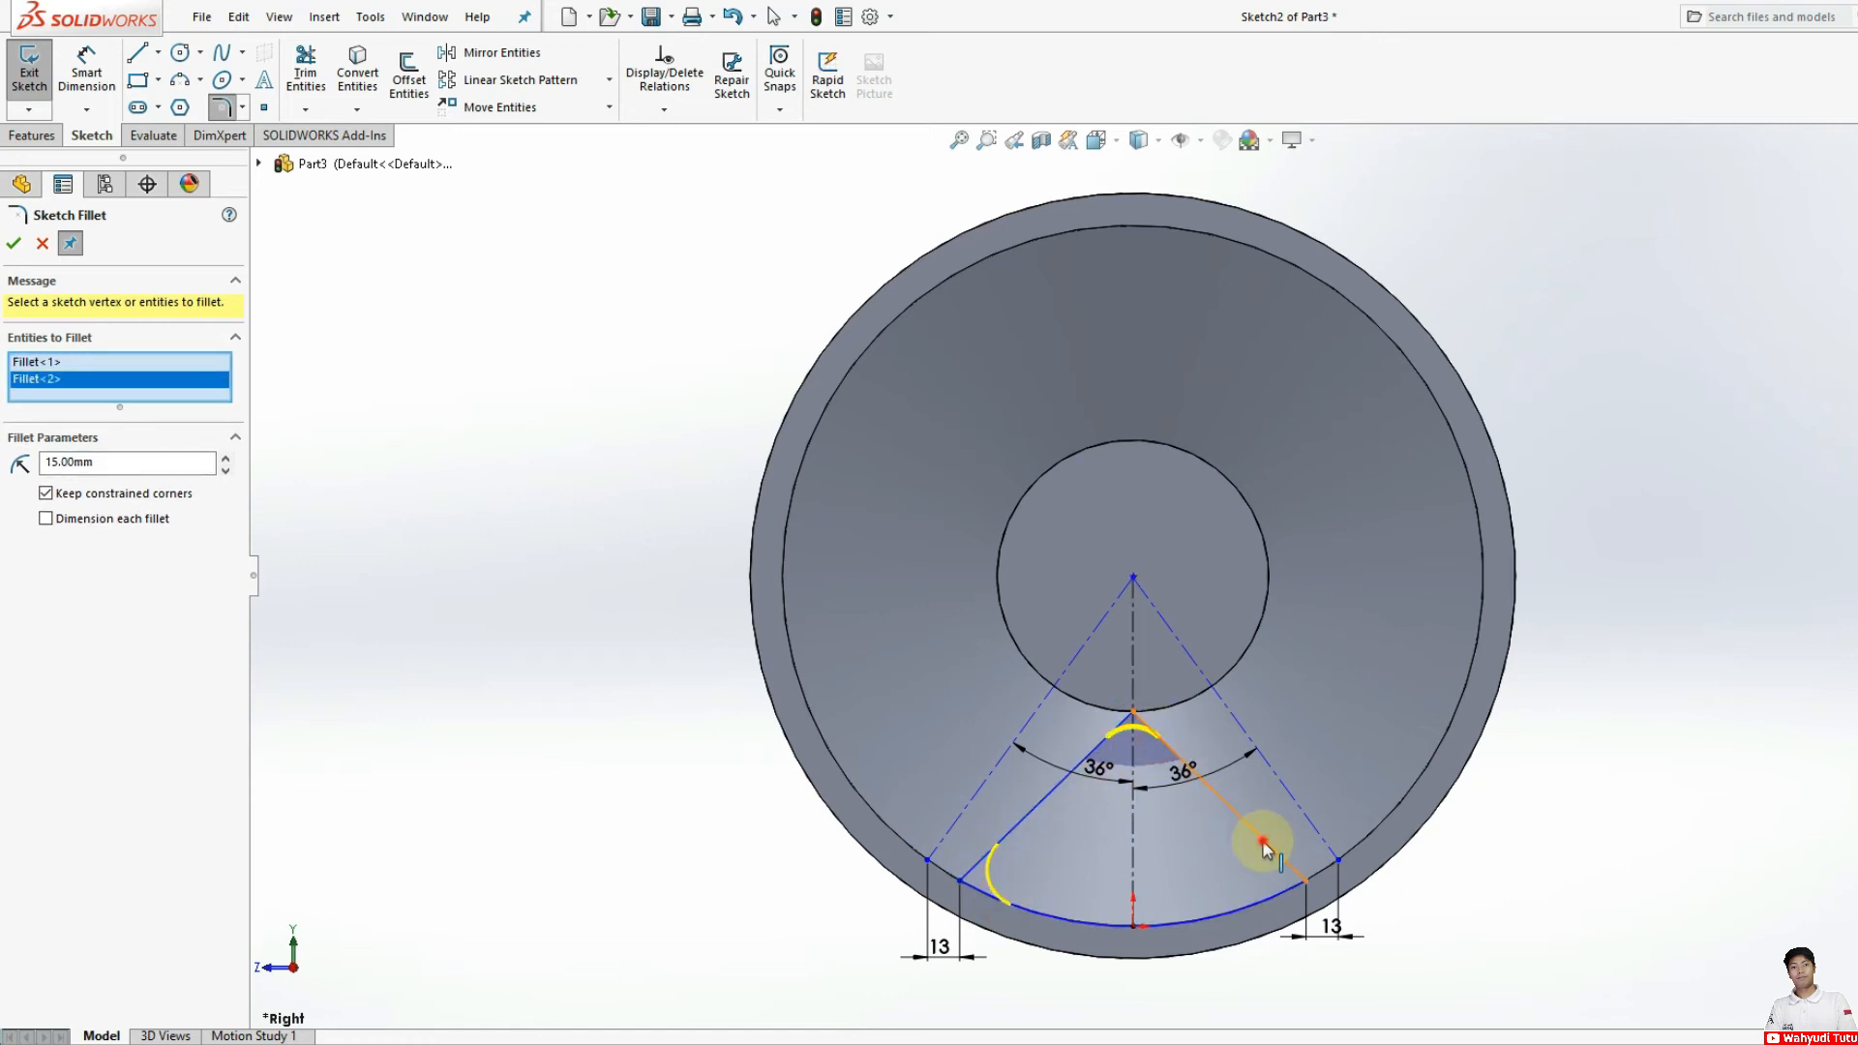
{"action": "left_click", "coordinate": [1261, 838]}
{"action": "left_click", "coordinate": [1258, 898]}
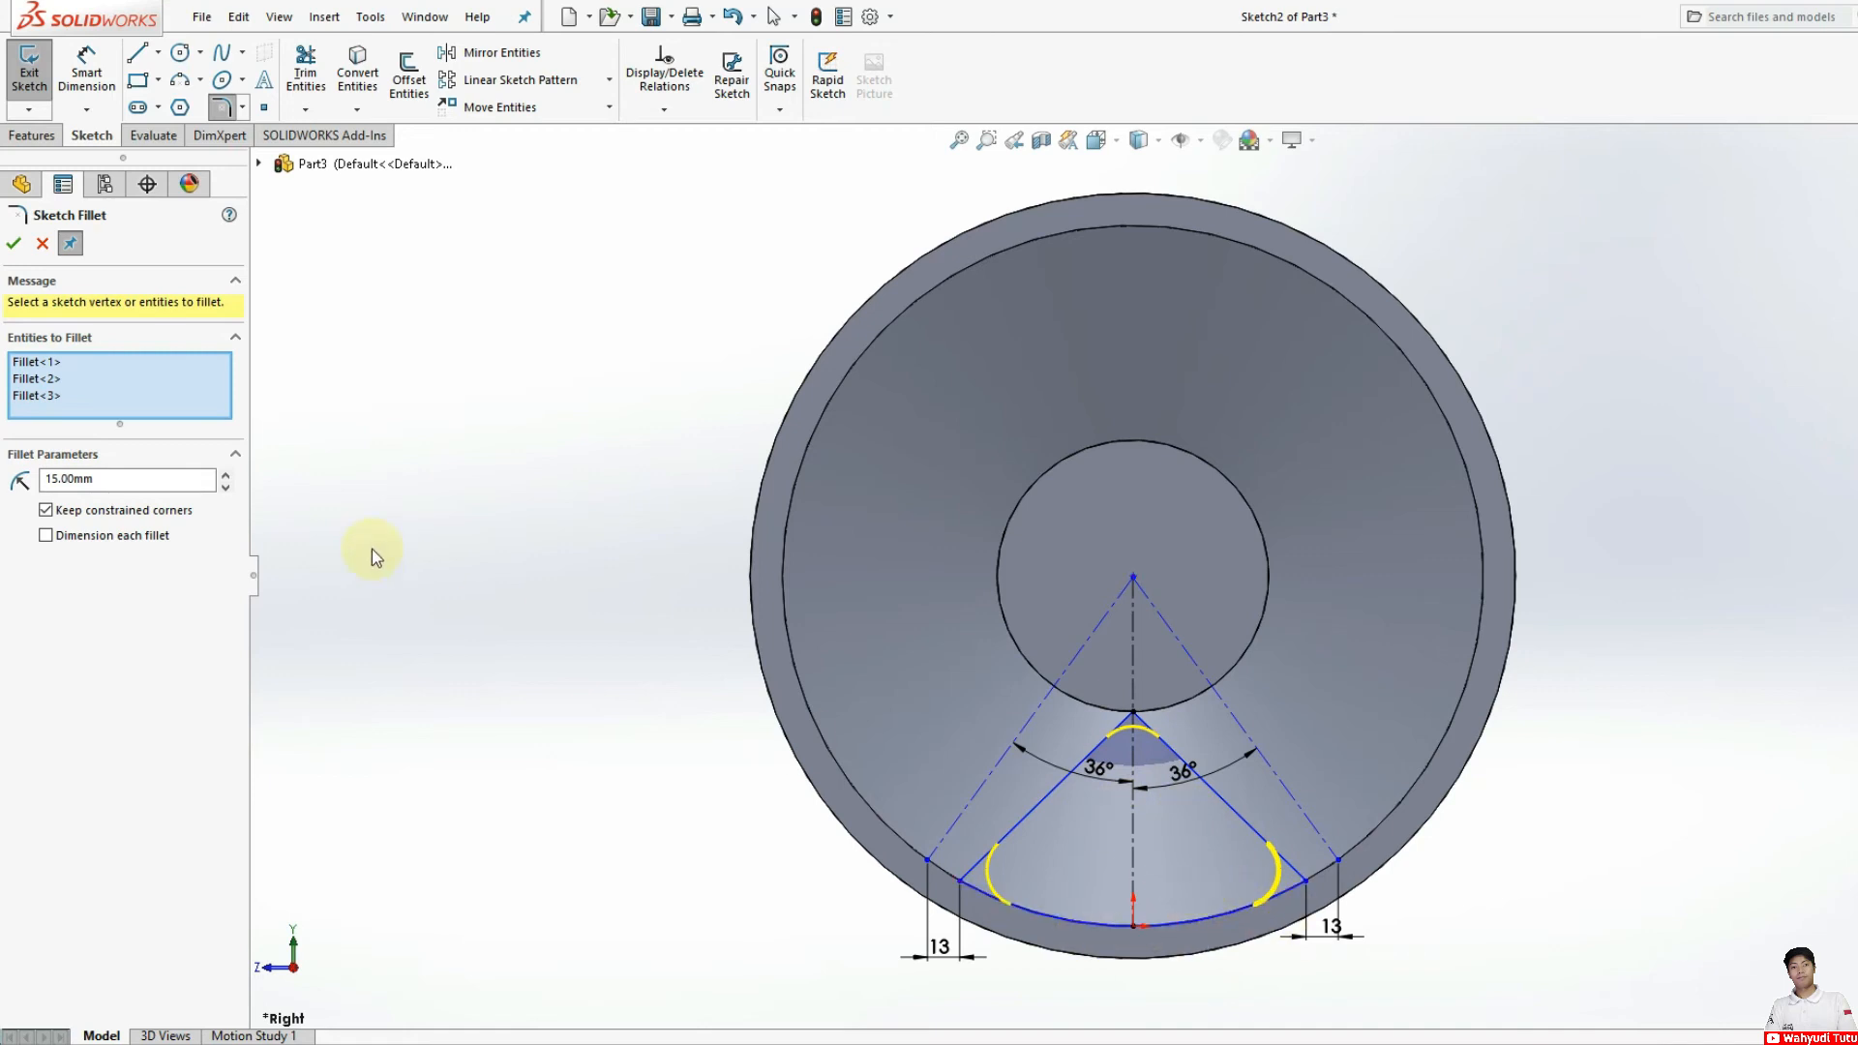
{"action": "left_click", "coordinate": [8, 250]}
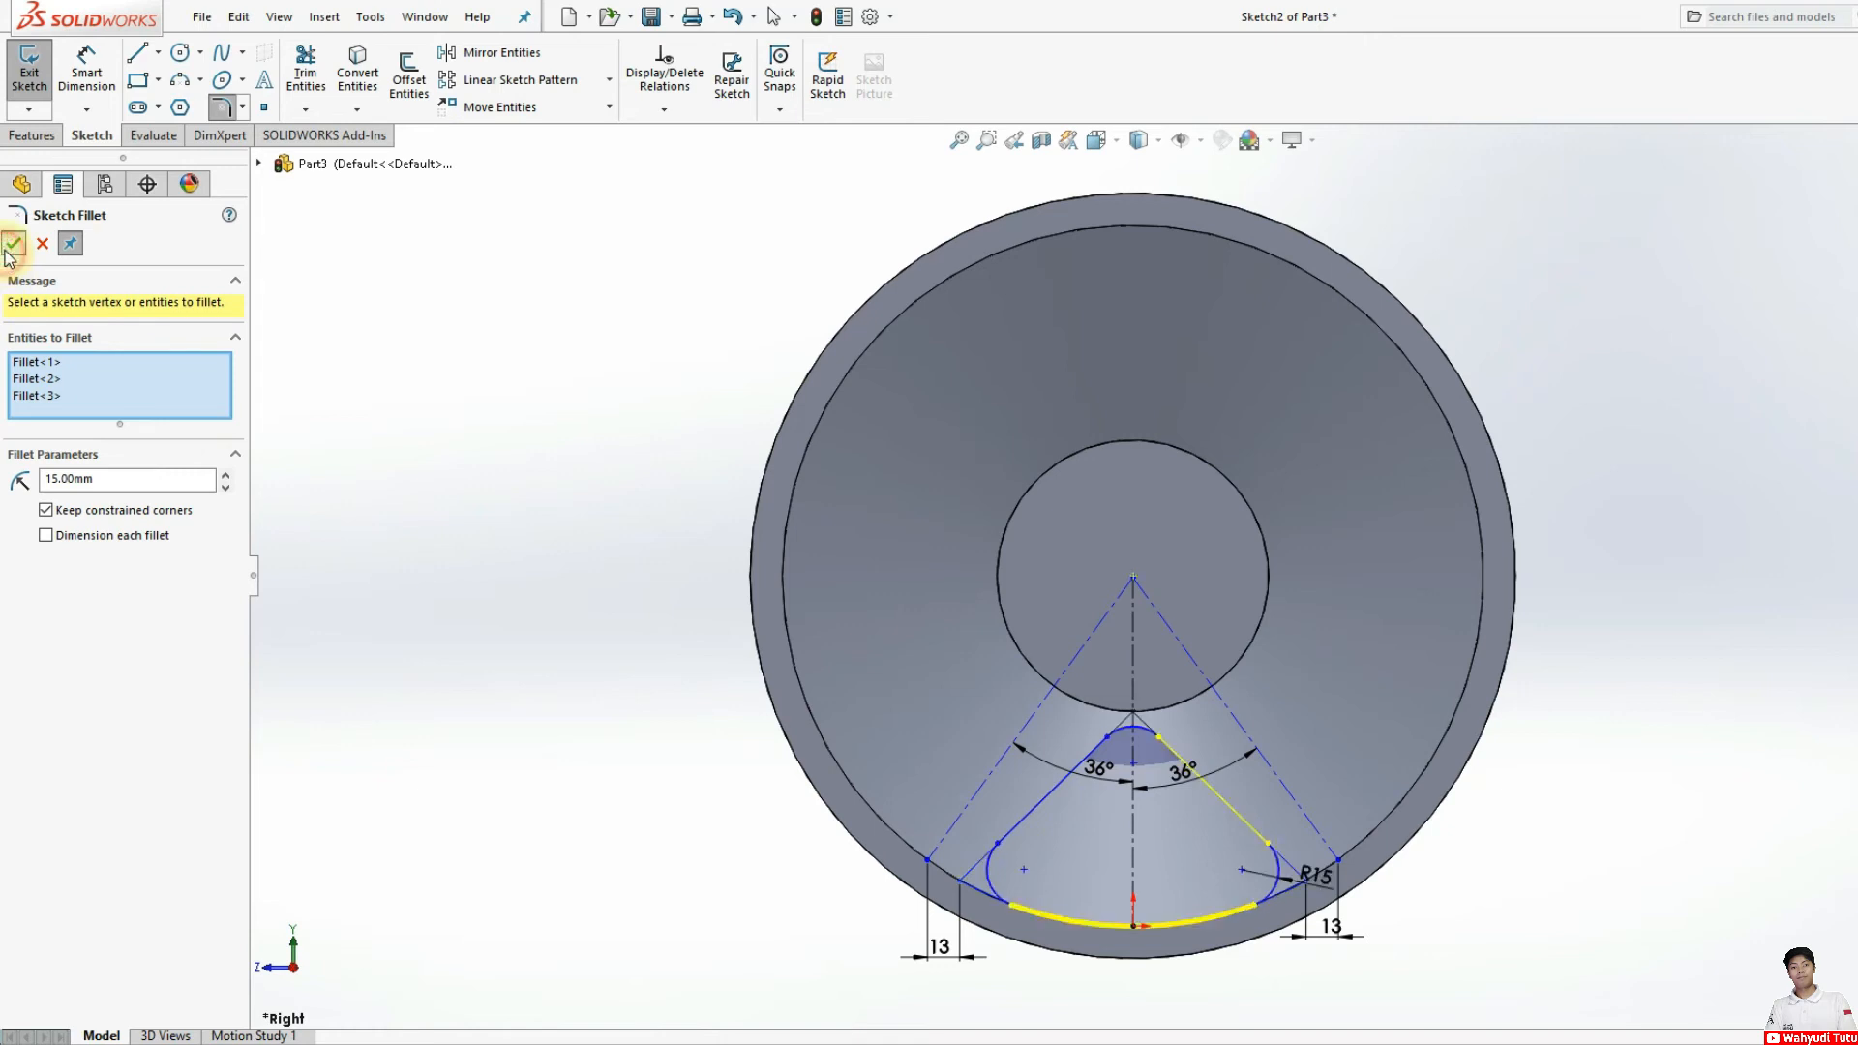
{"action": "left_click", "coordinate": [14, 247]}
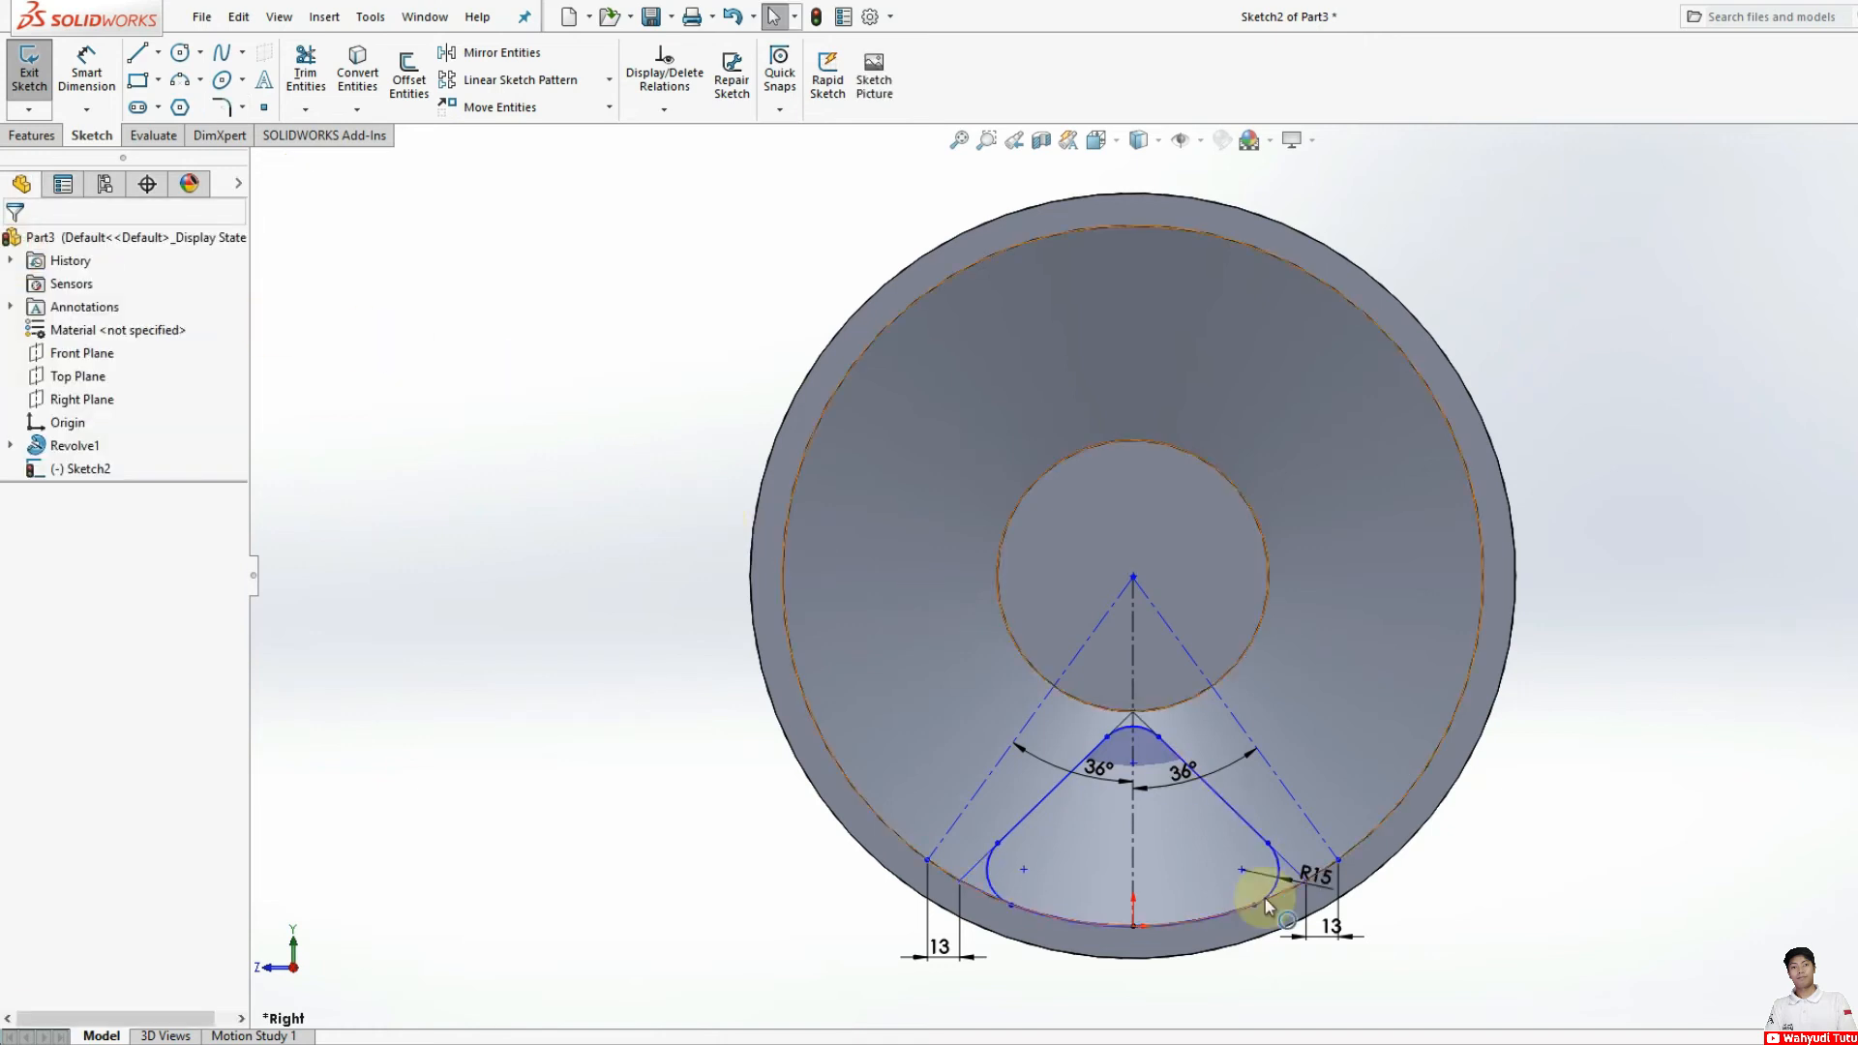
Step: Cut the rounded spoke-opening profile Through All - Both, using the rim's inner conical face as the direction reference
{"action": "left_click", "coordinate": [35, 135]}
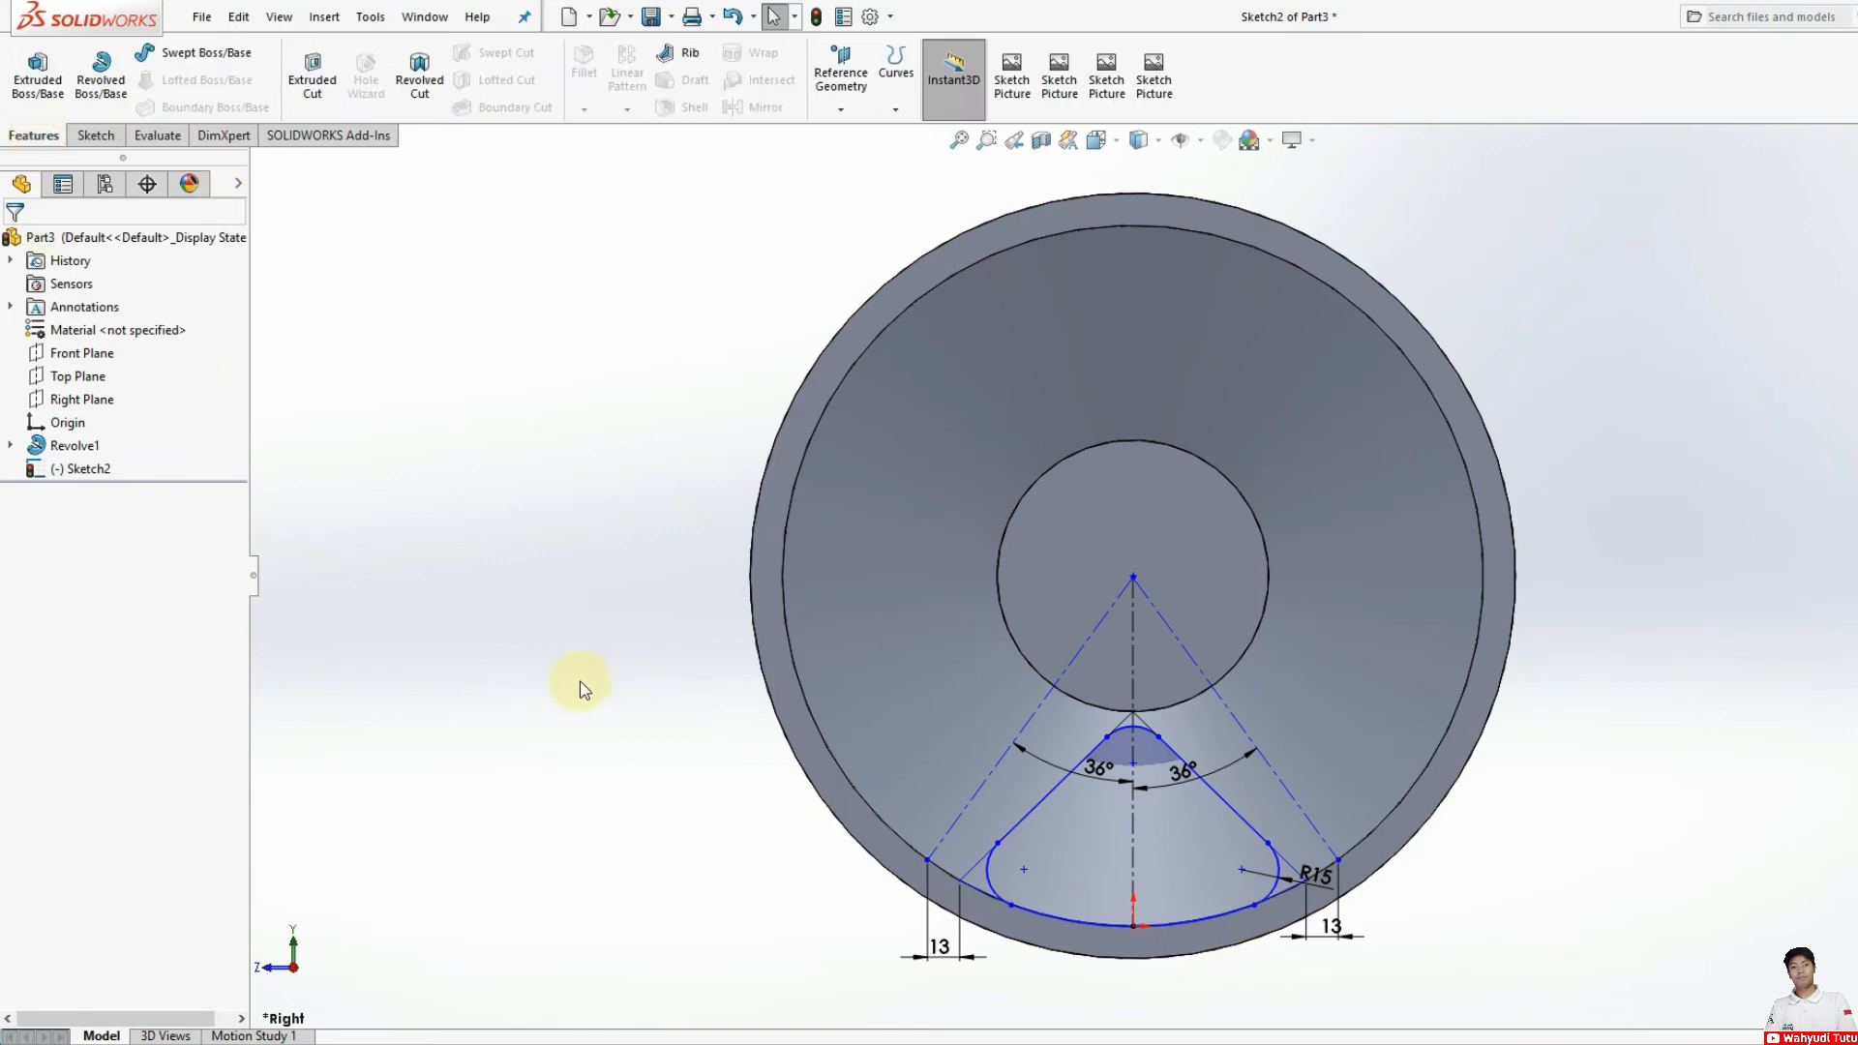
{"action": "middle_click_drag", "start_coordinate": [574, 697], "coordinate": [710, 717]}
{"action": "left_click", "coordinate": [320, 73]}
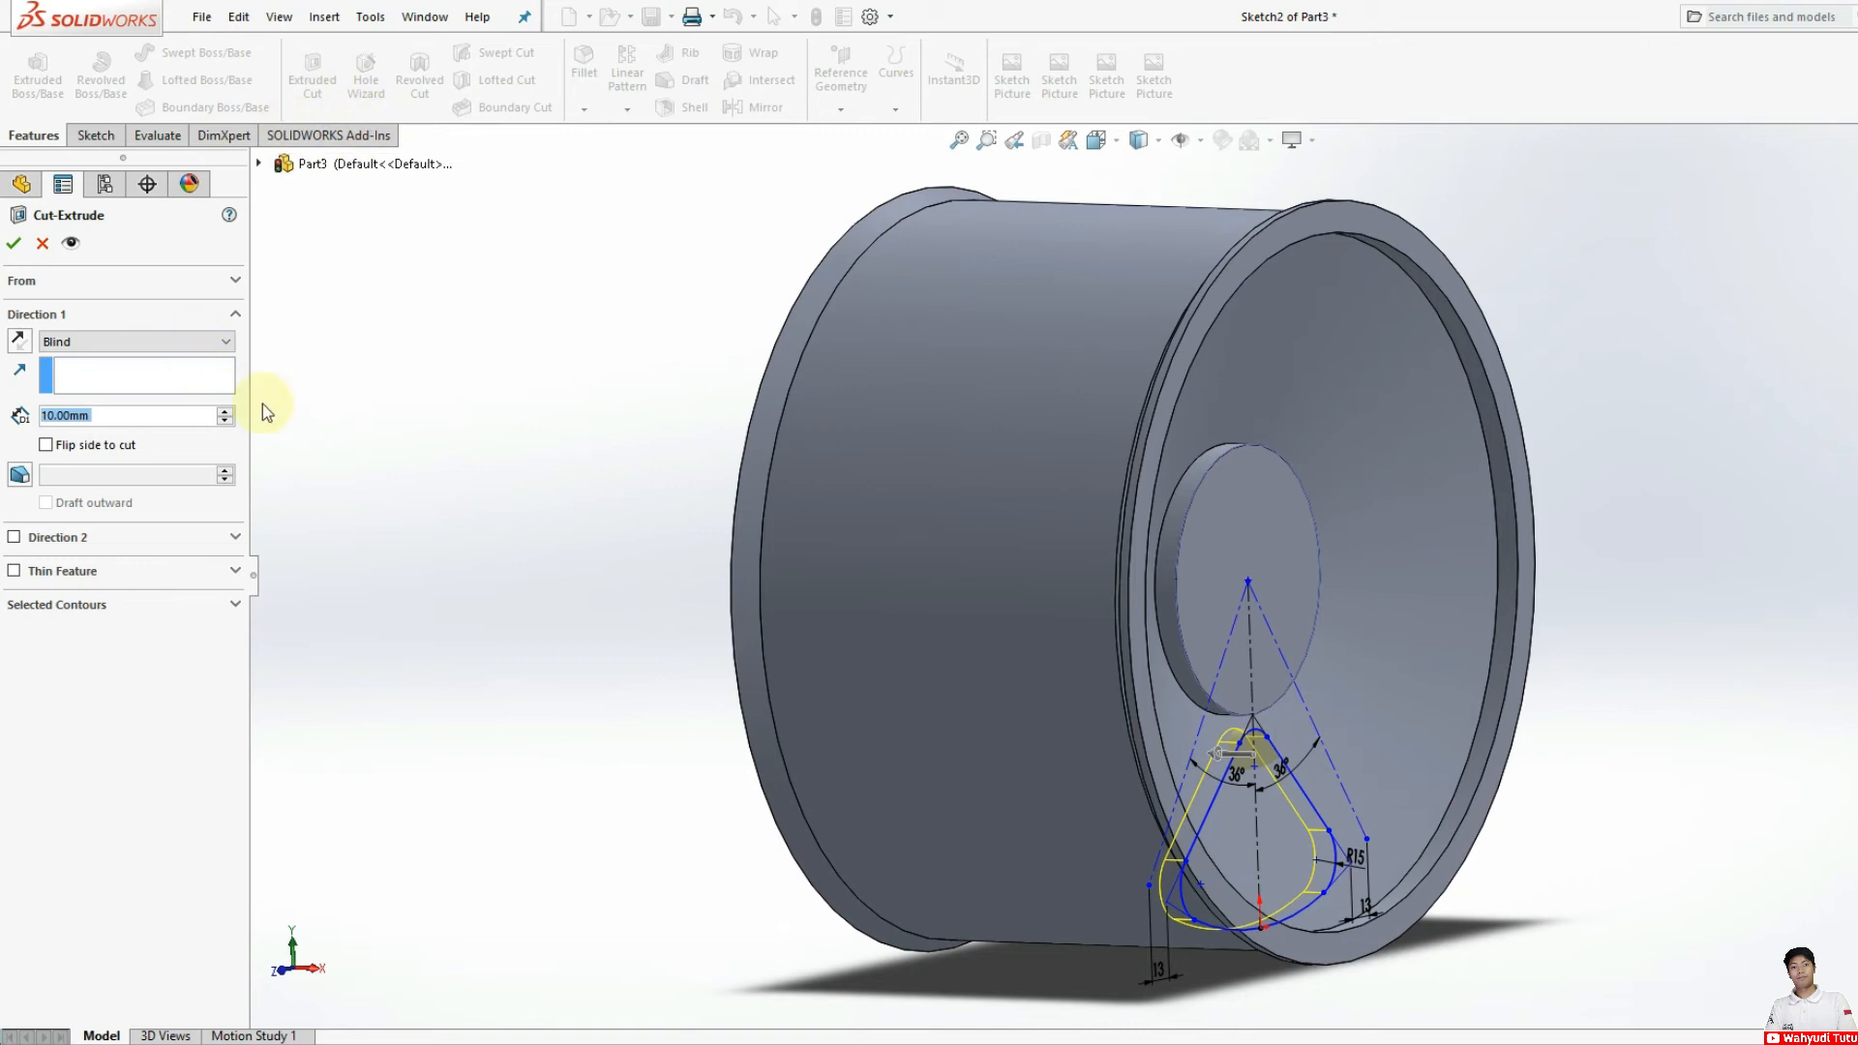
{"action": "left_click", "coordinate": [108, 345]}
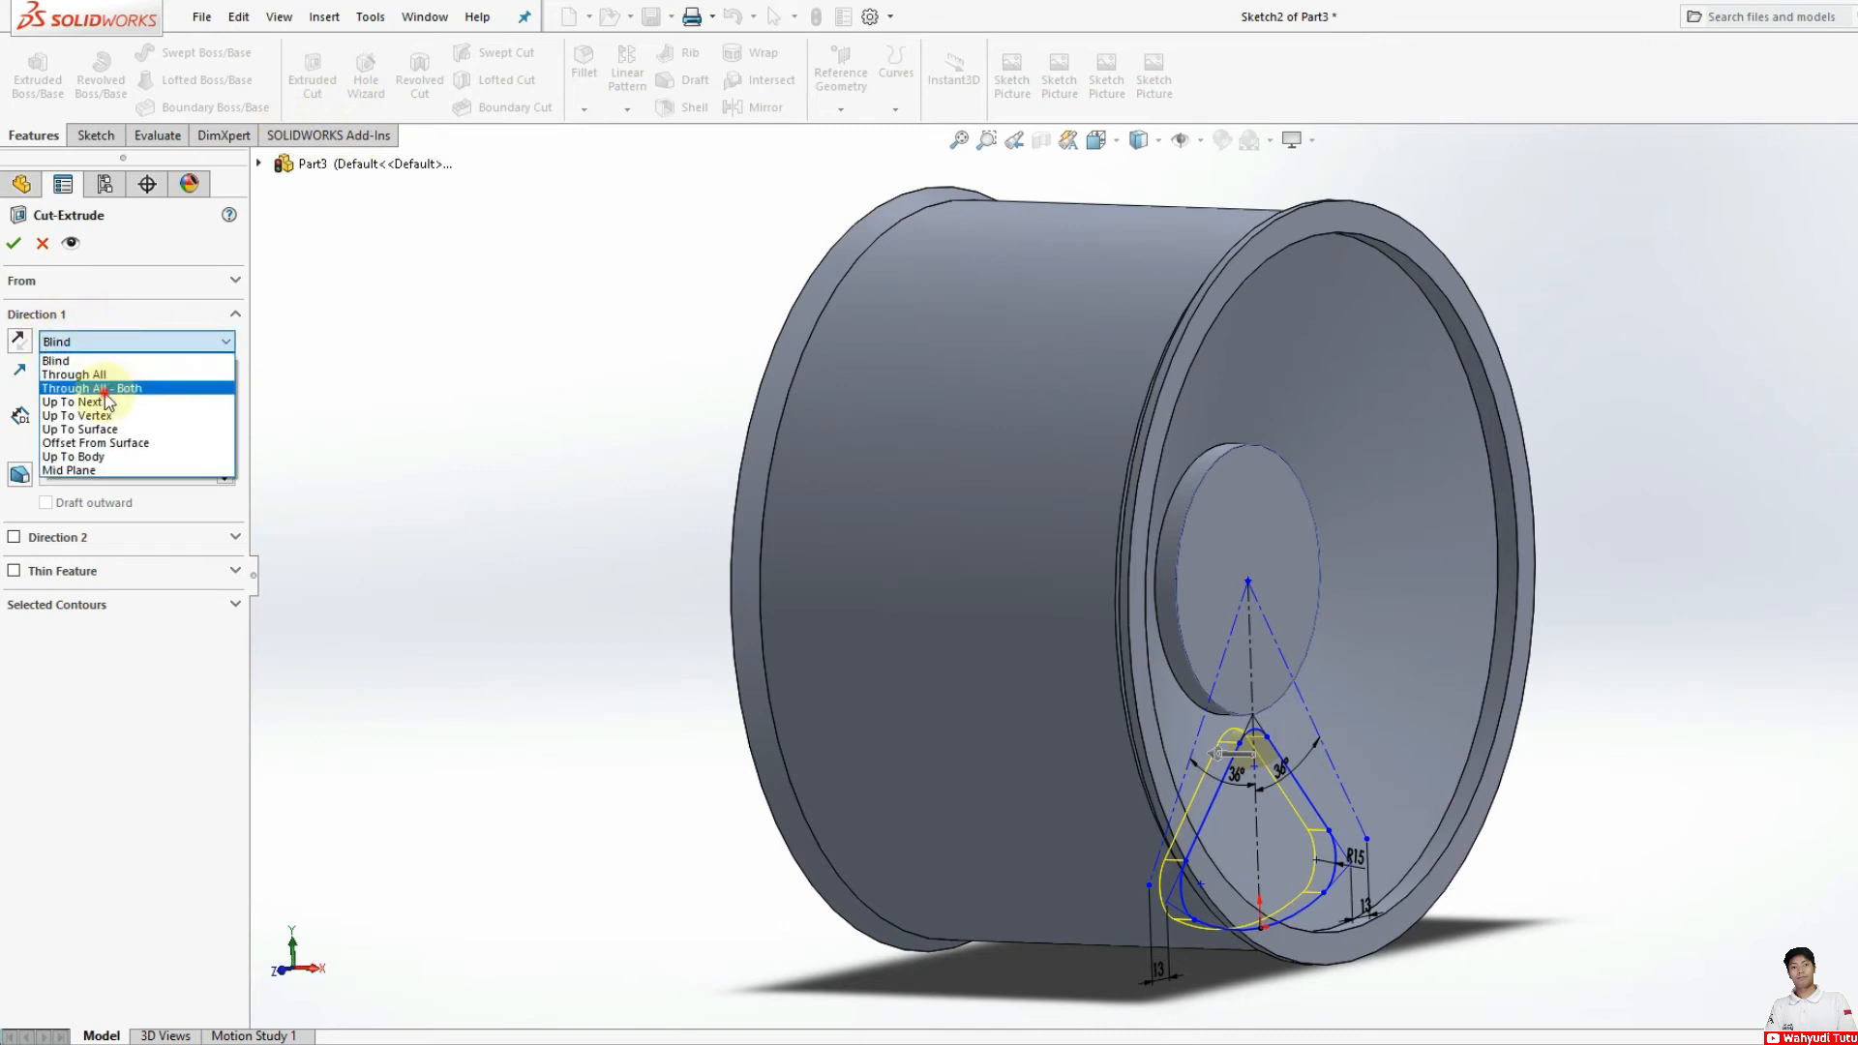
{"action": "left_click", "coordinate": [108, 389]}
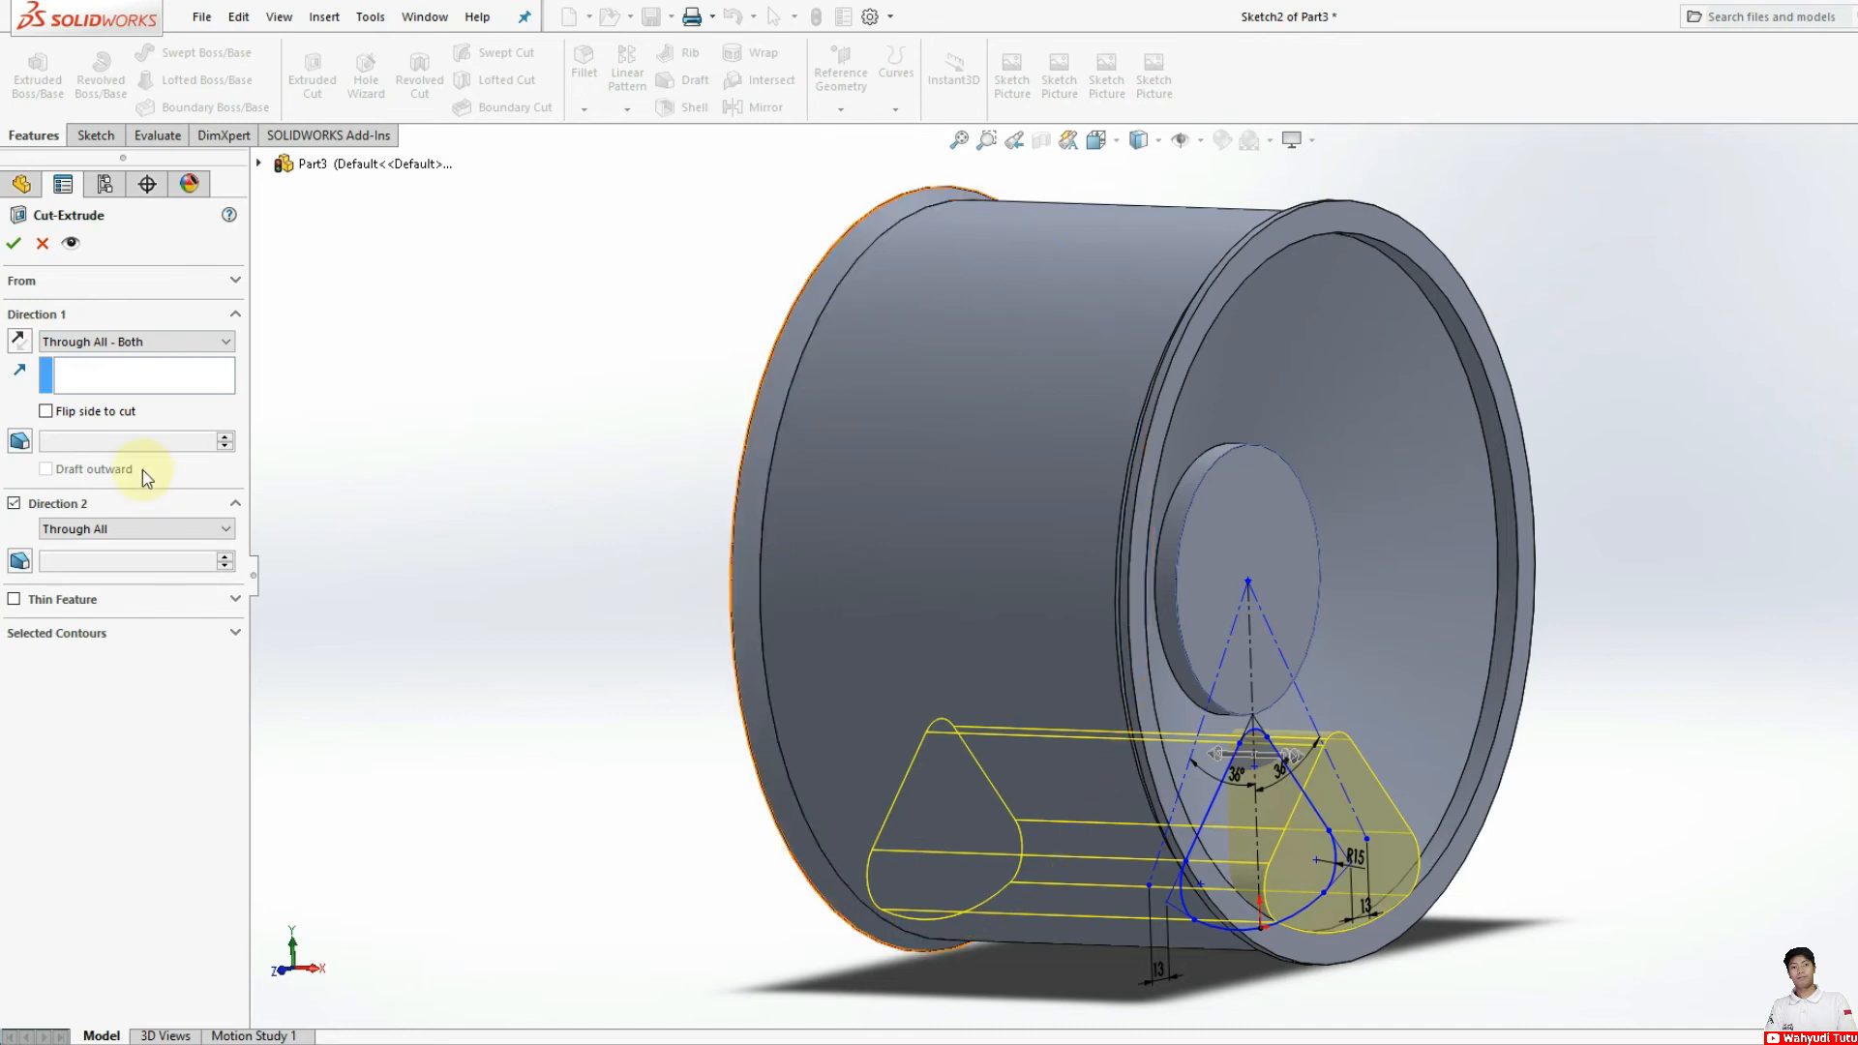
{"action": "left_click", "coordinate": [94, 392]}
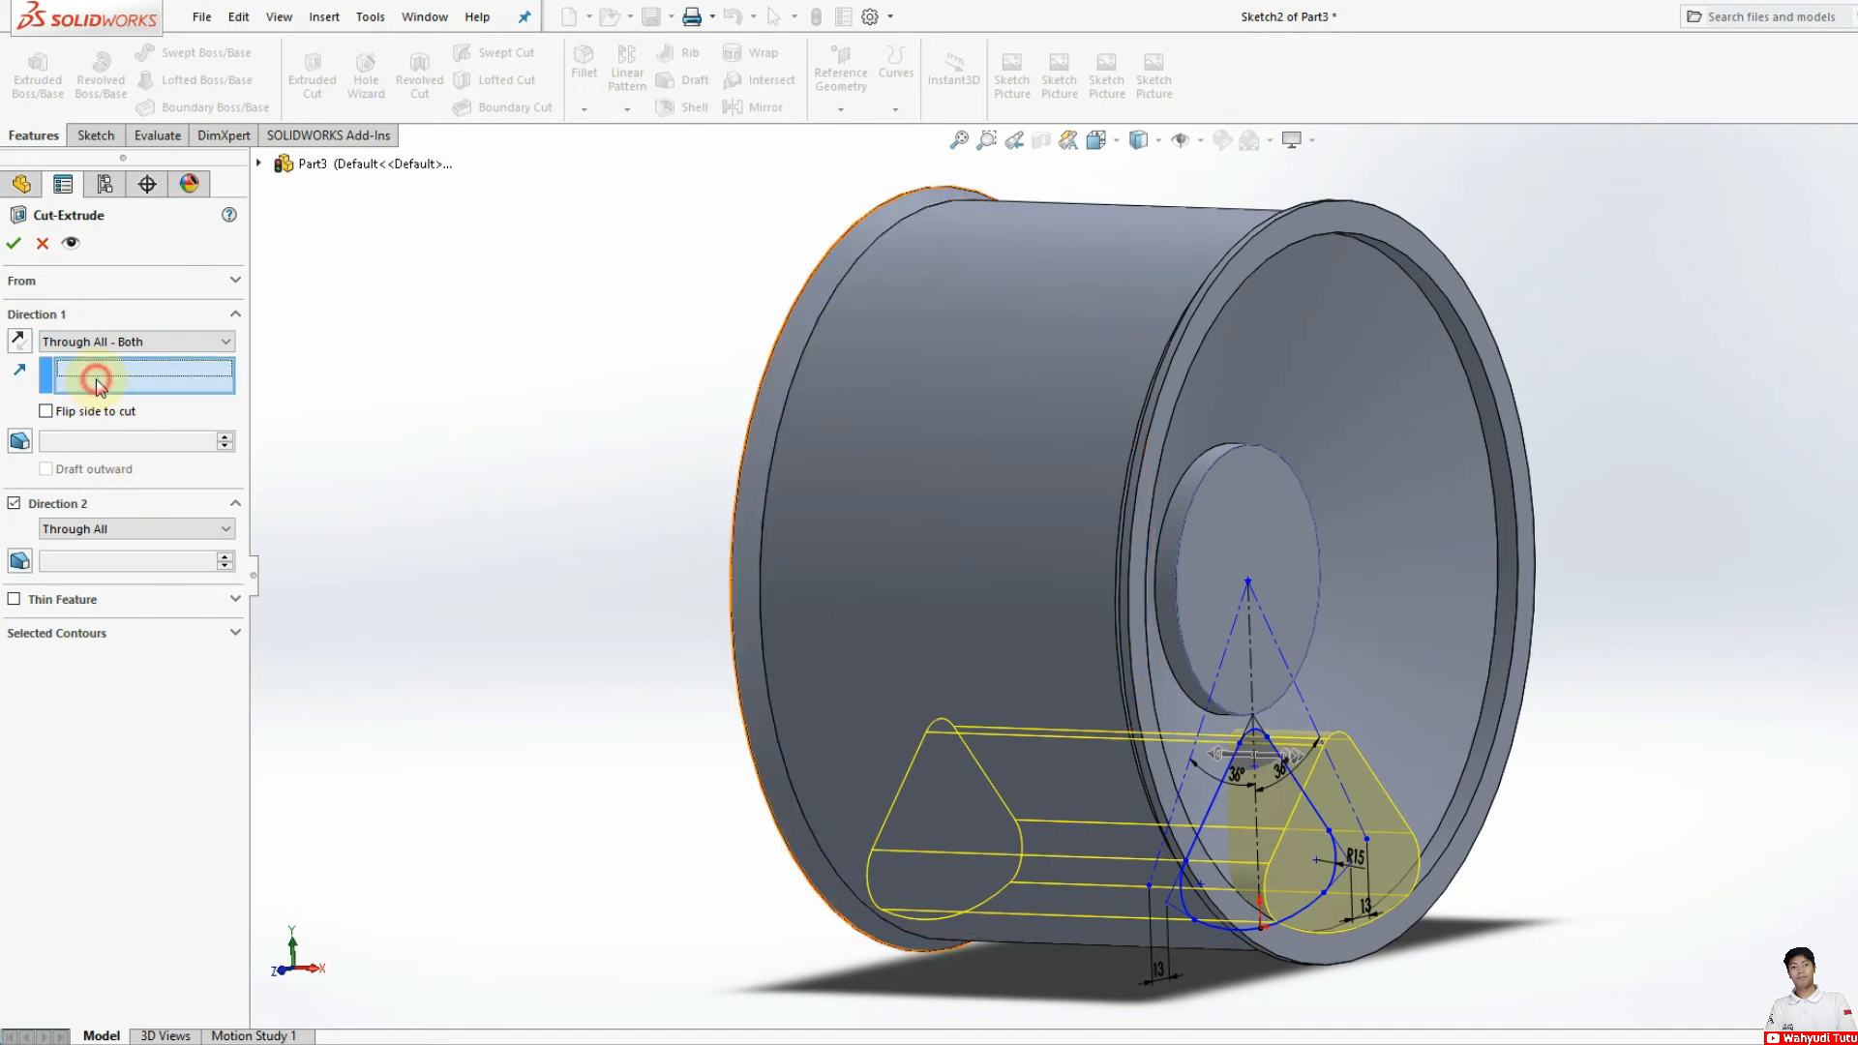
{"action": "left_click", "coordinate": [1441, 653]}
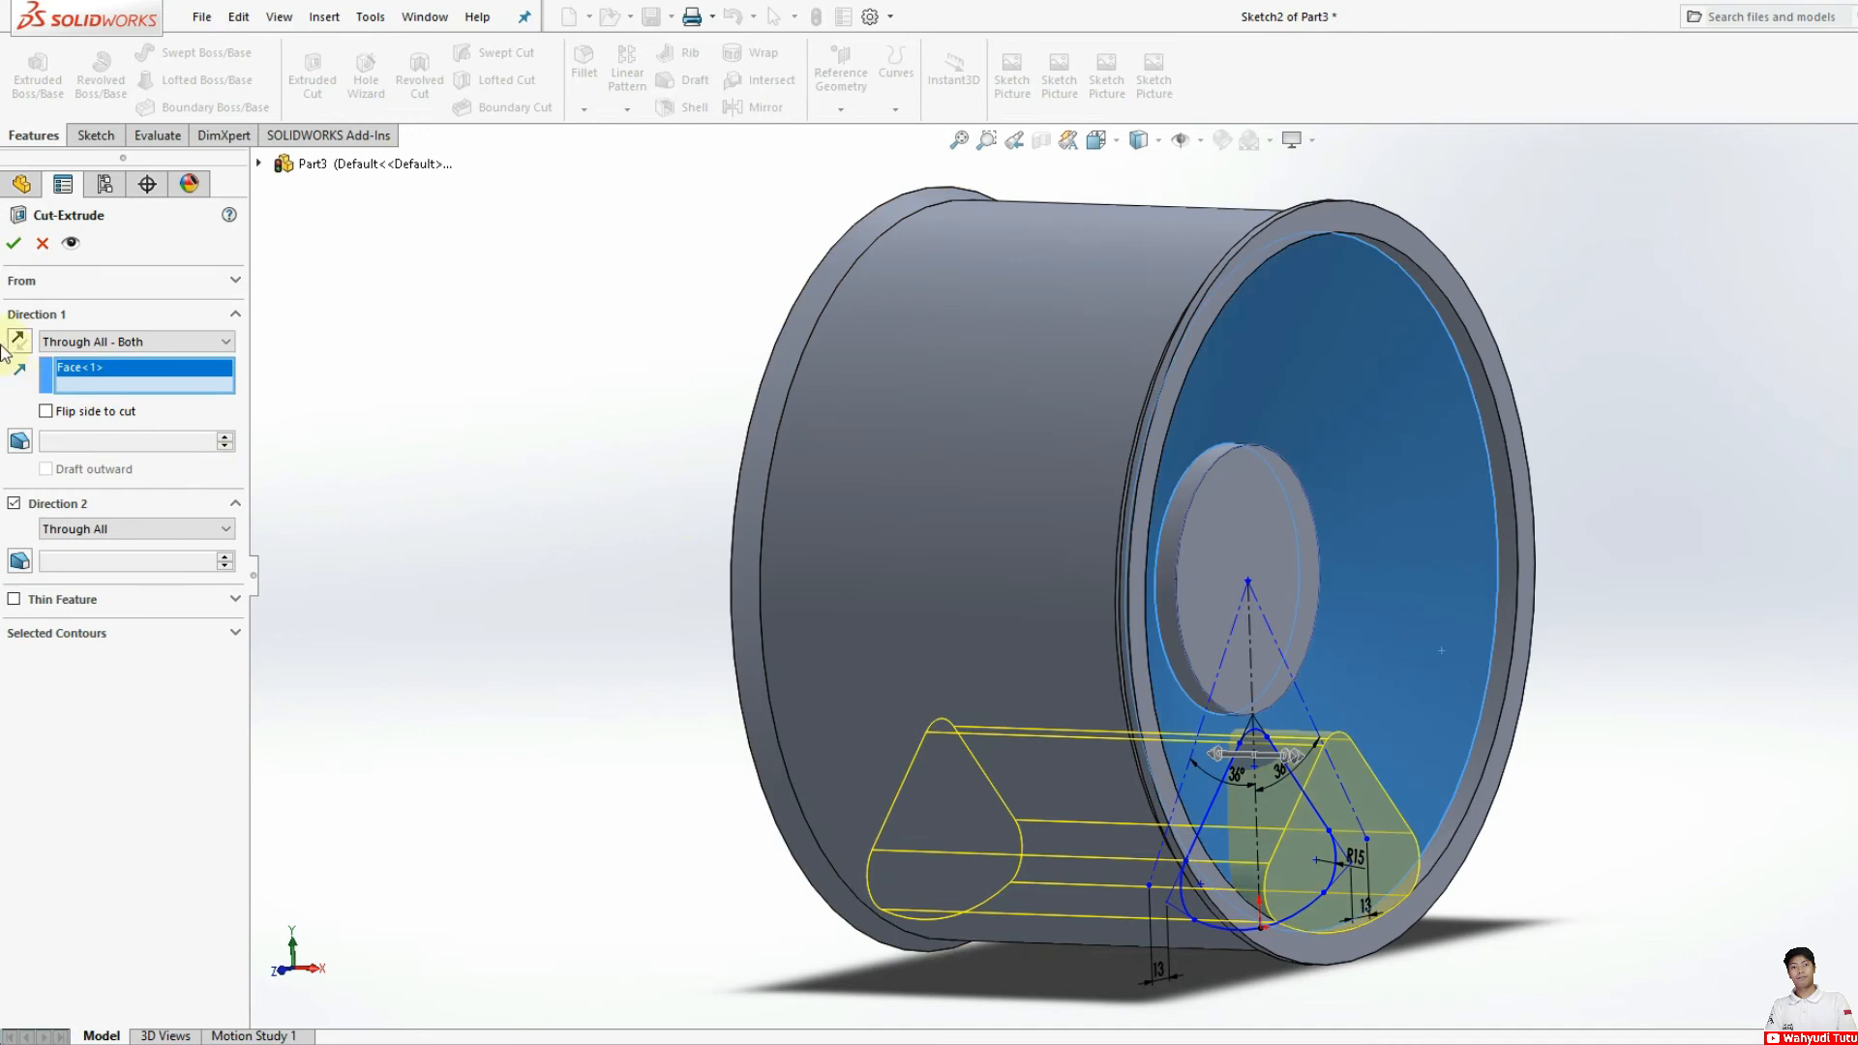
{"action": "left_click", "coordinate": [13, 250]}
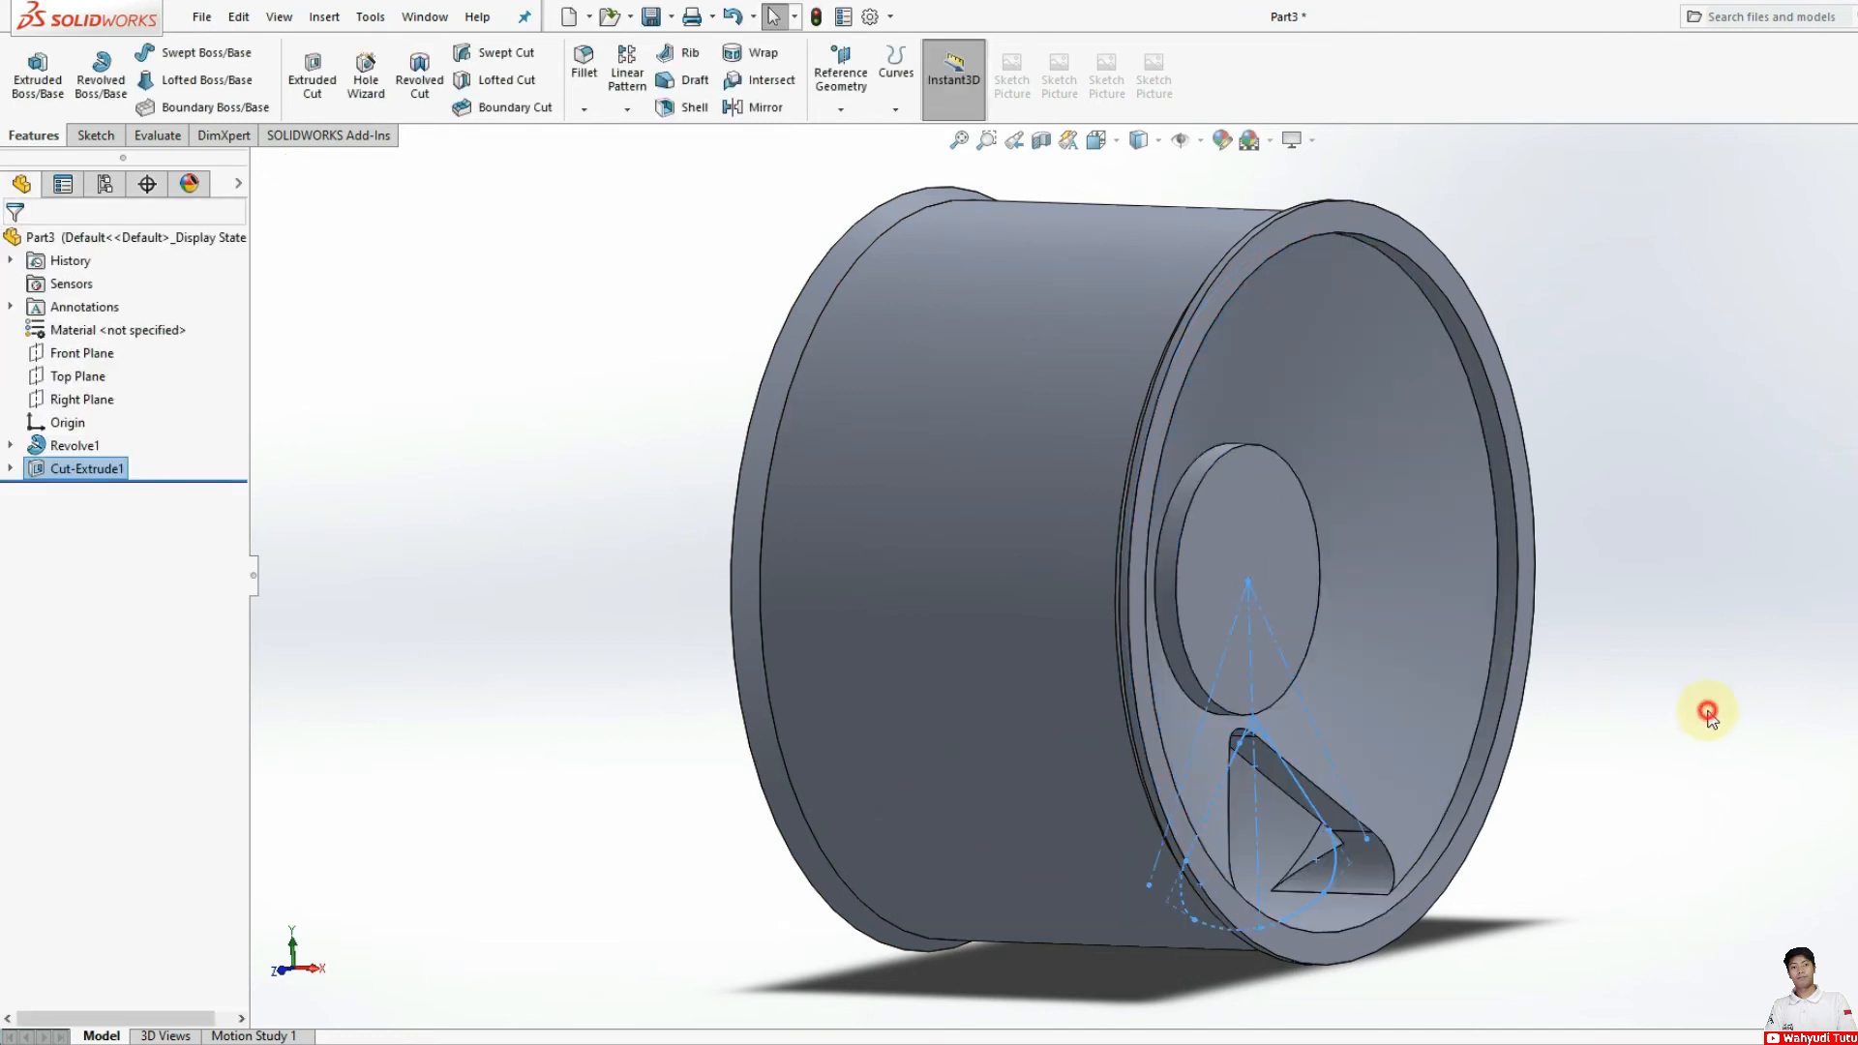
Step: Circular-pattern the spoke-opening cut around the rim's inner circular edge with 5 equally spaced instances over 360 degrees
{"action": "middle_click_drag", "start_coordinate": [1591, 752], "coordinate": [1451, 763]}
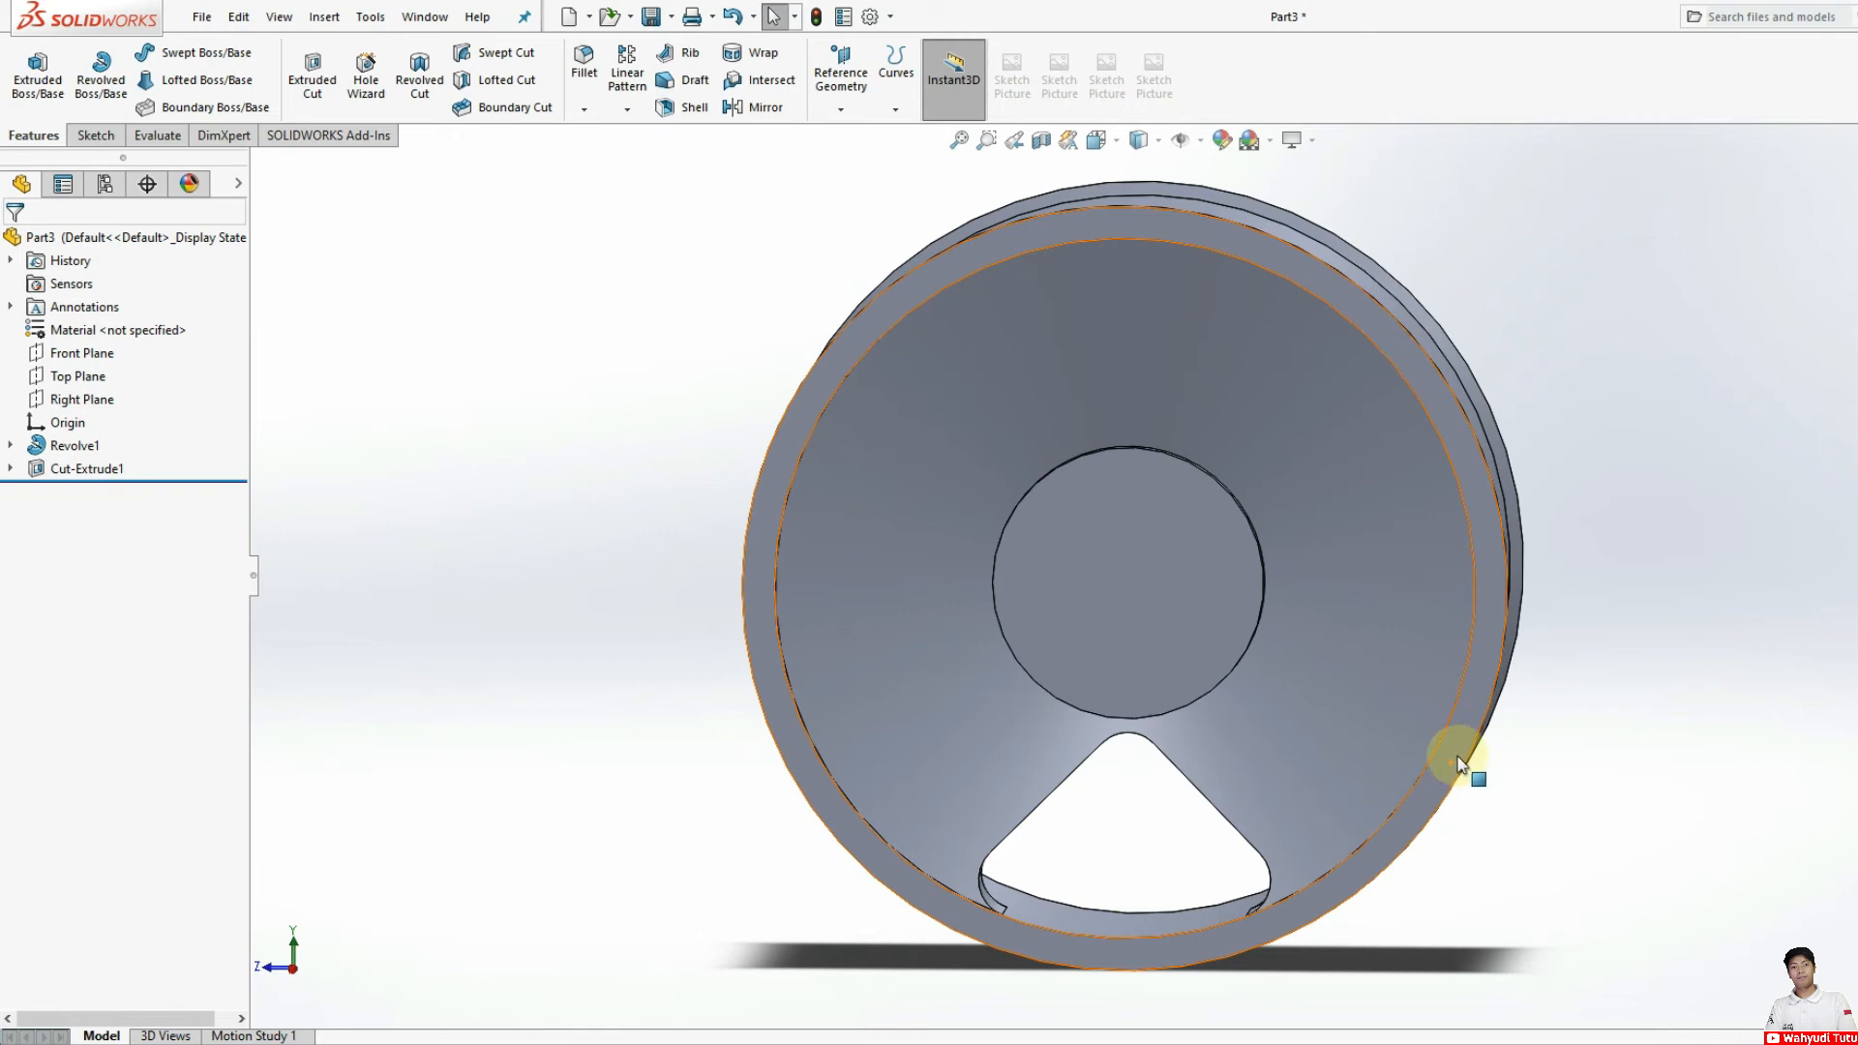
{"action": "left_click", "coordinate": [103, 474]}
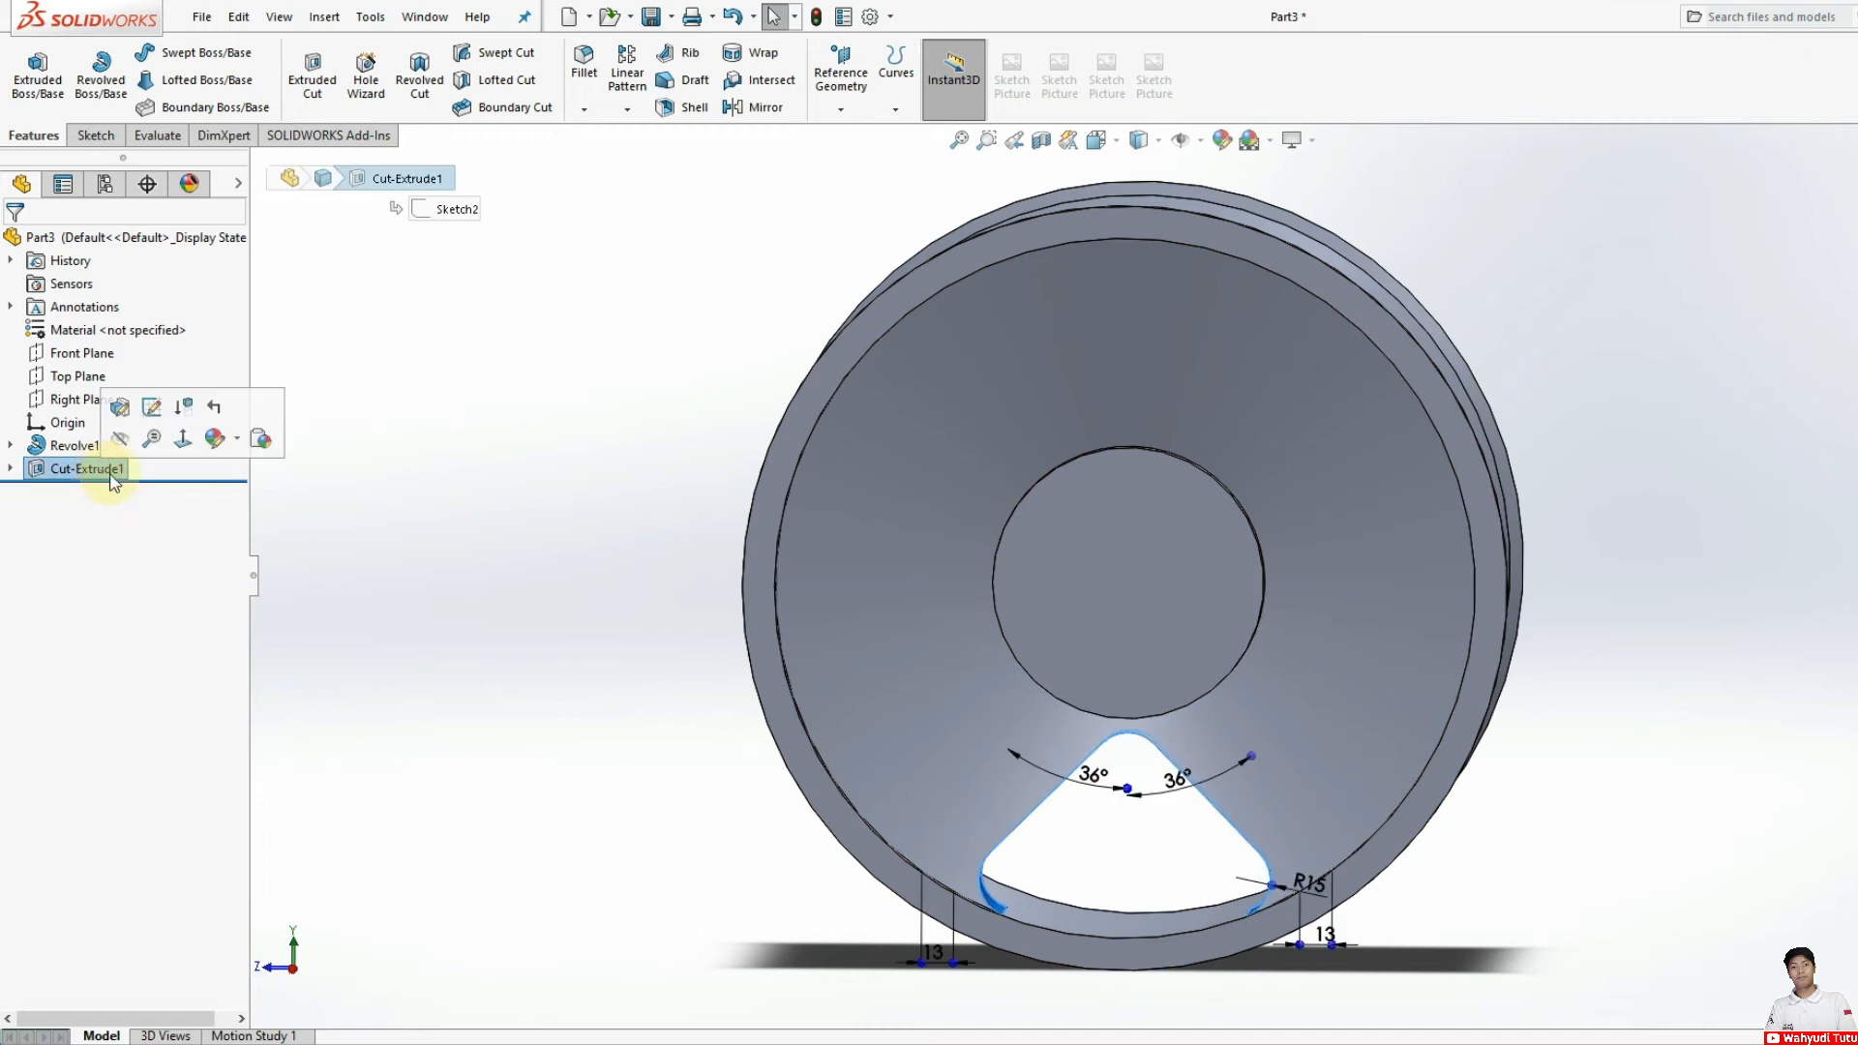
{"action": "left_click", "coordinate": [1096, 140]}
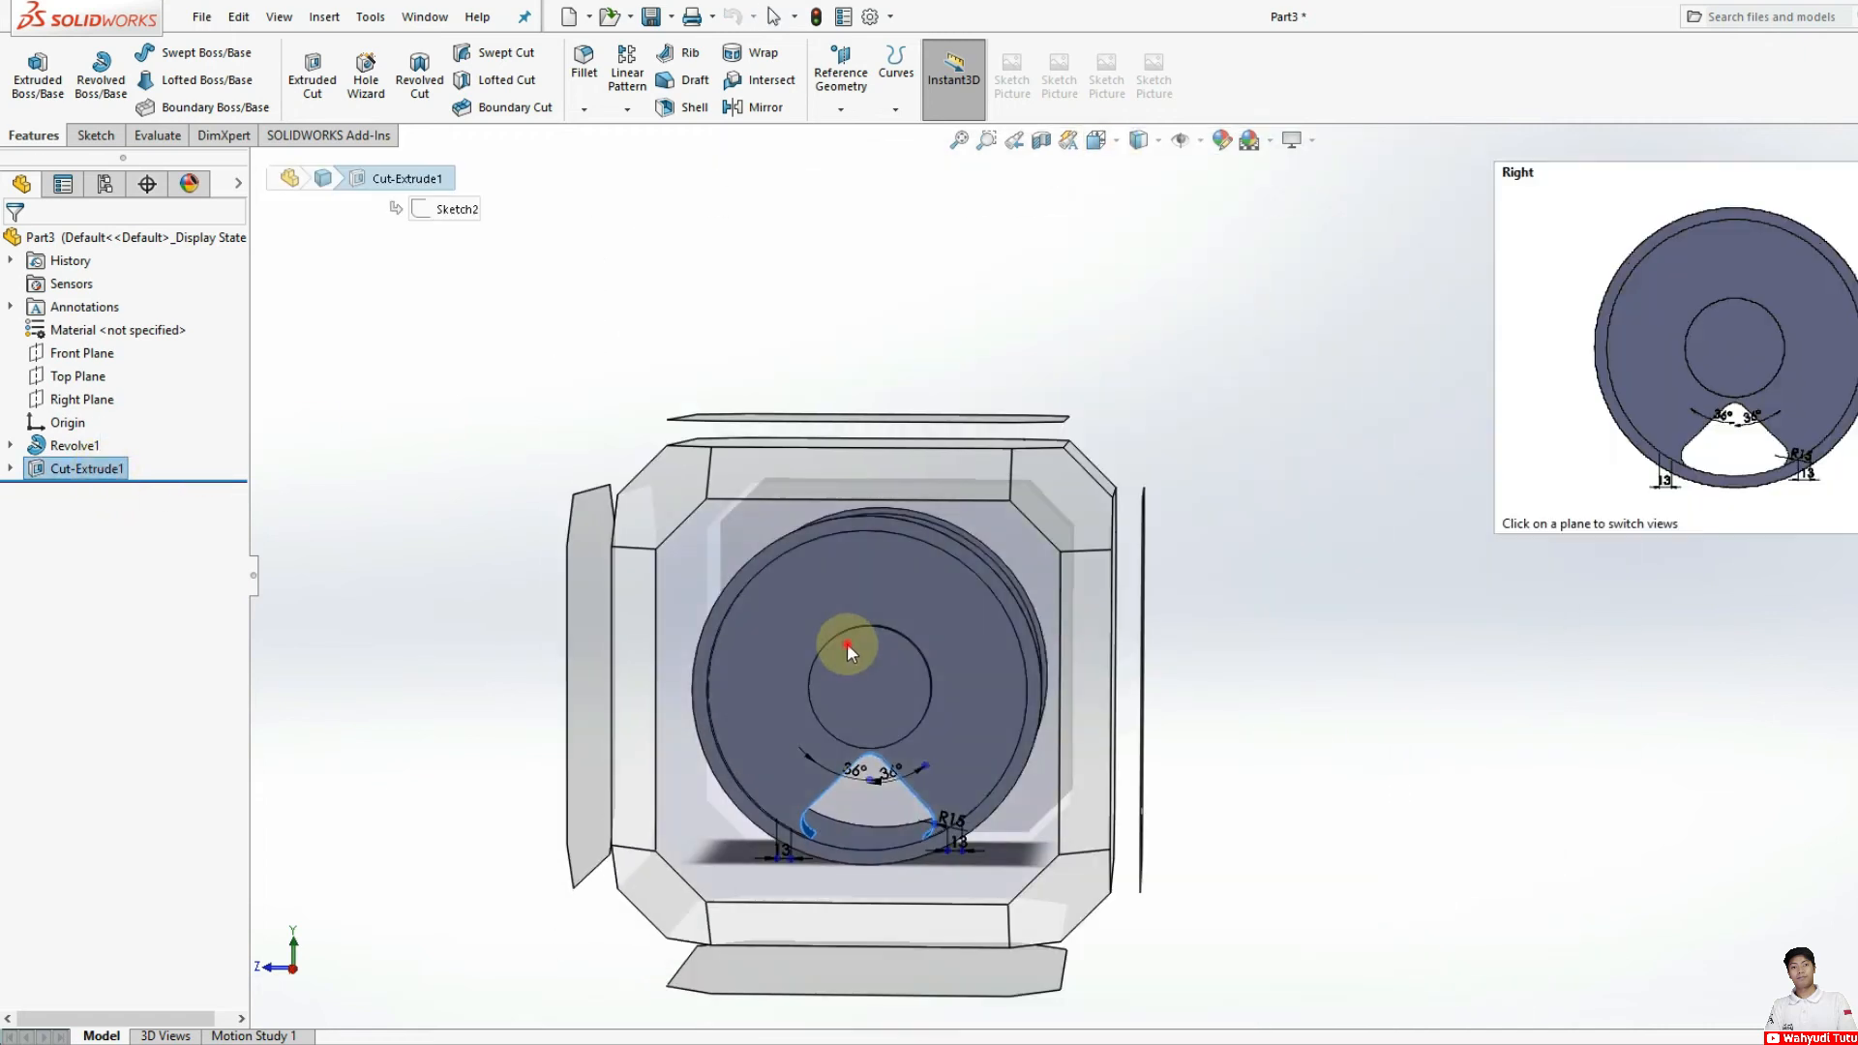
{"action": "left_click", "coordinate": [846, 643]}
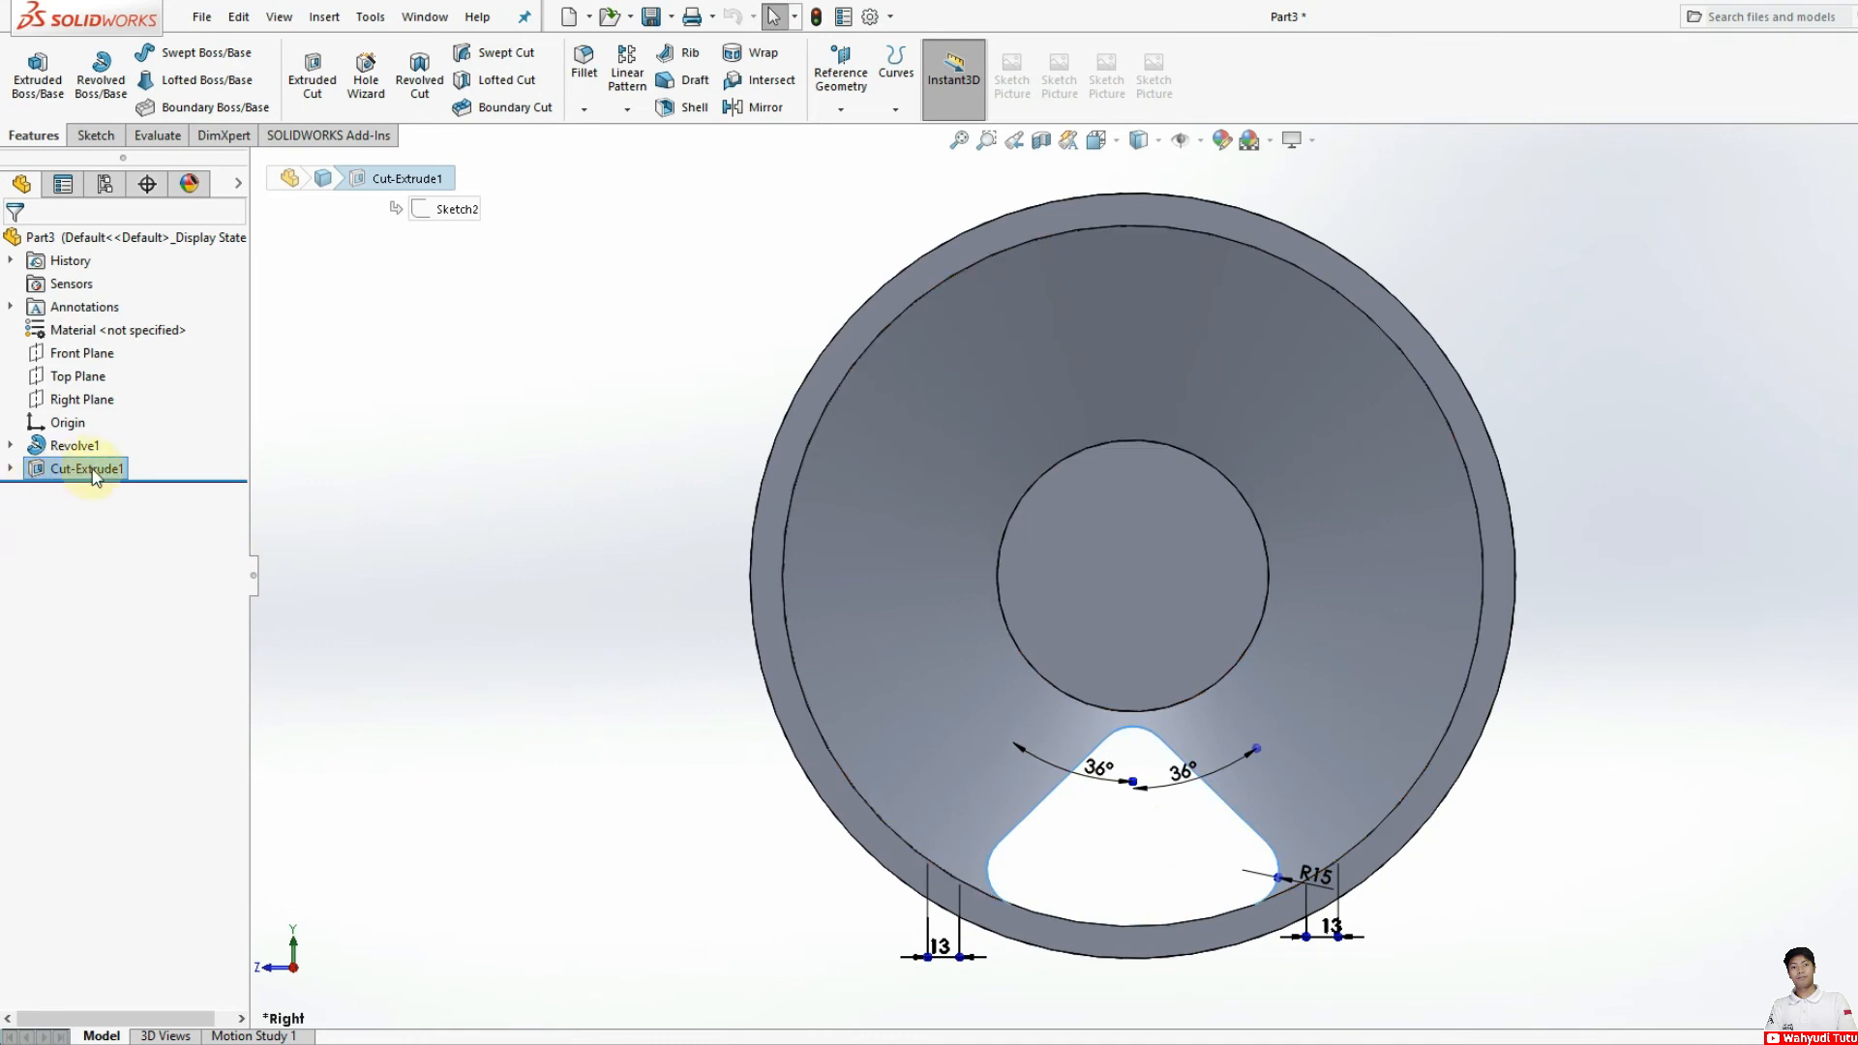
{"action": "left_click", "coordinate": [625, 111]}
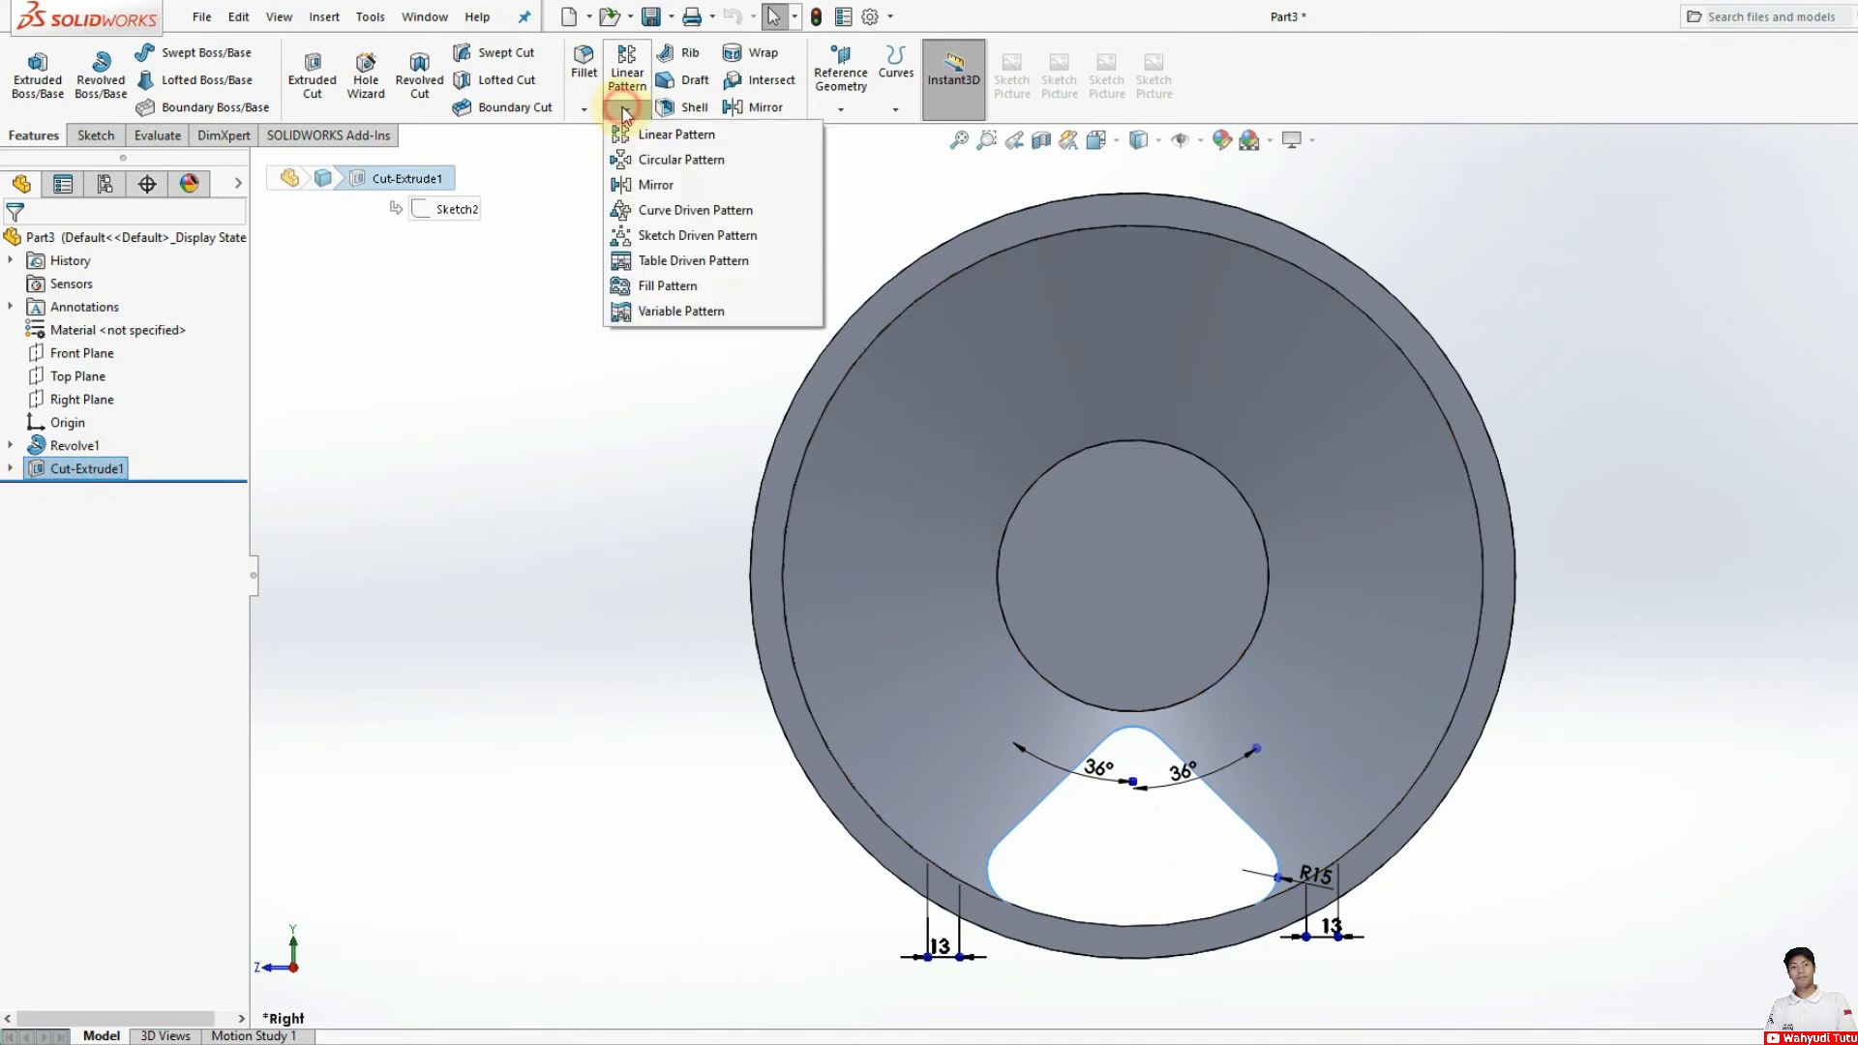
{"action": "left_click", "coordinate": [656, 164]}
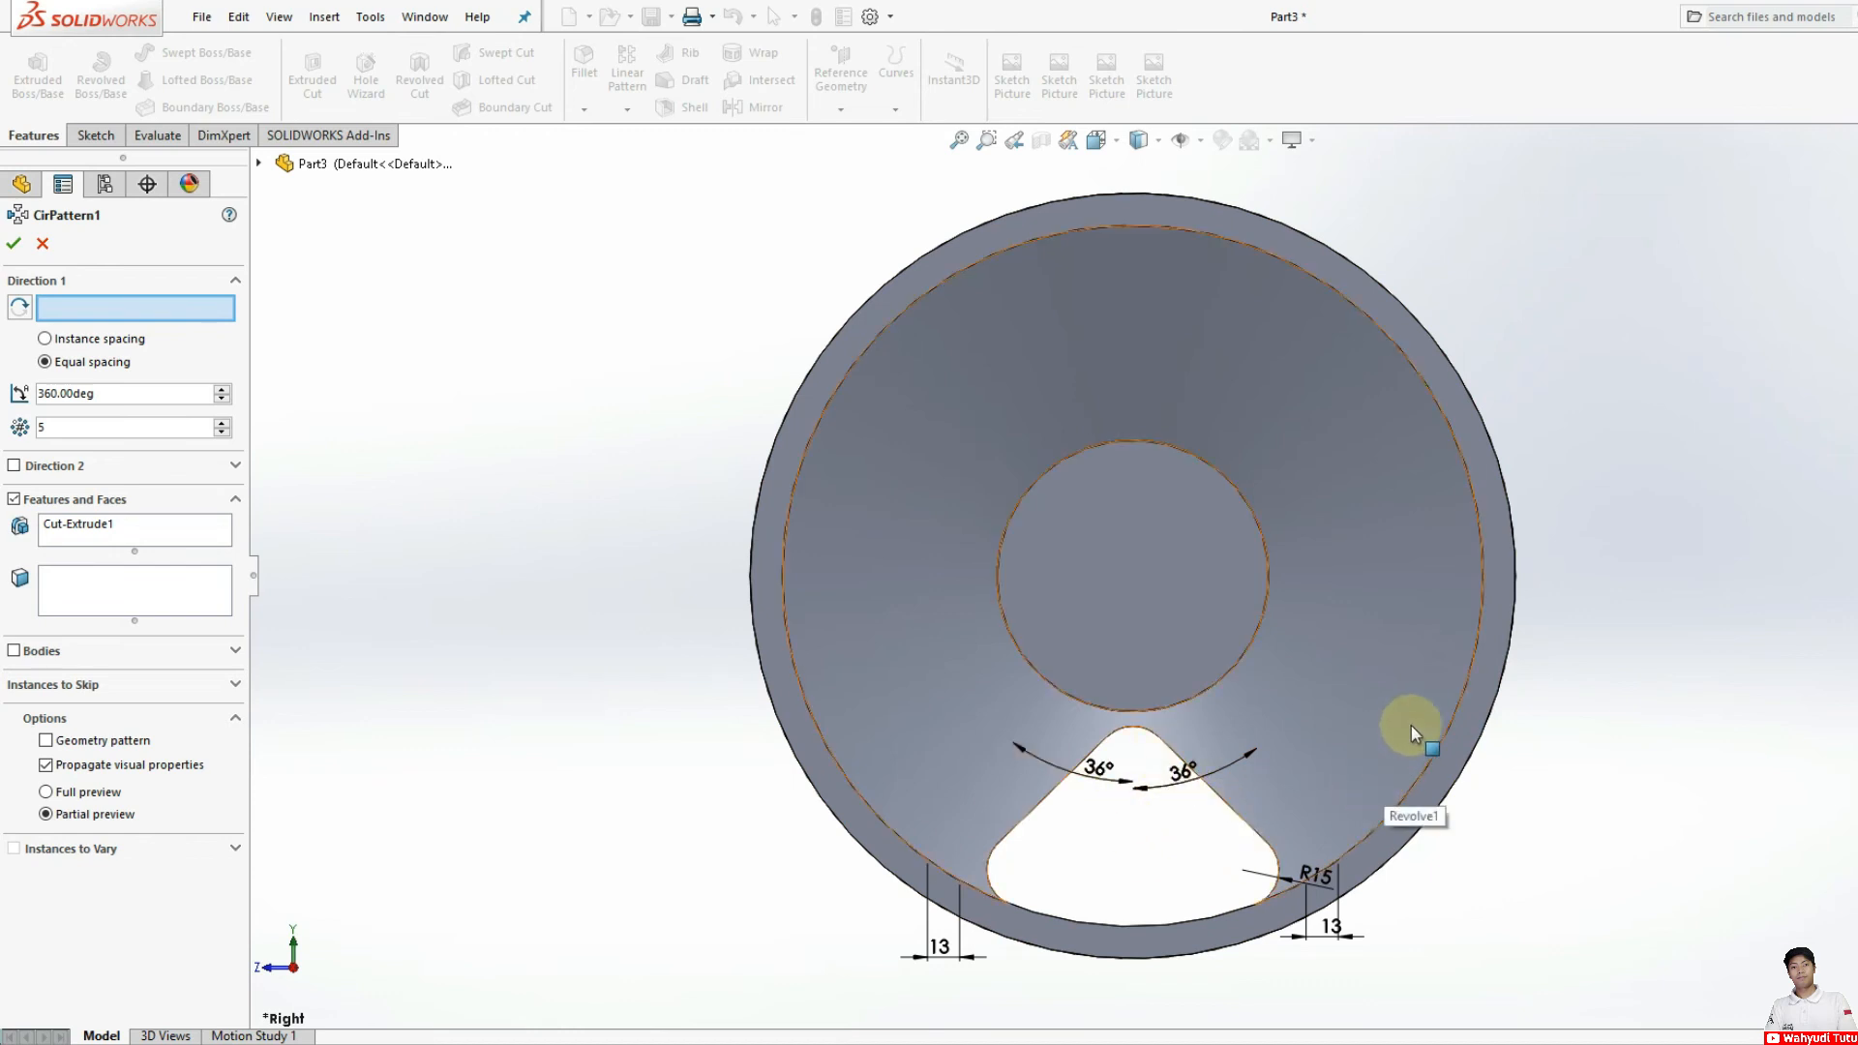
{"action": "left_click", "coordinate": [1451, 702]}
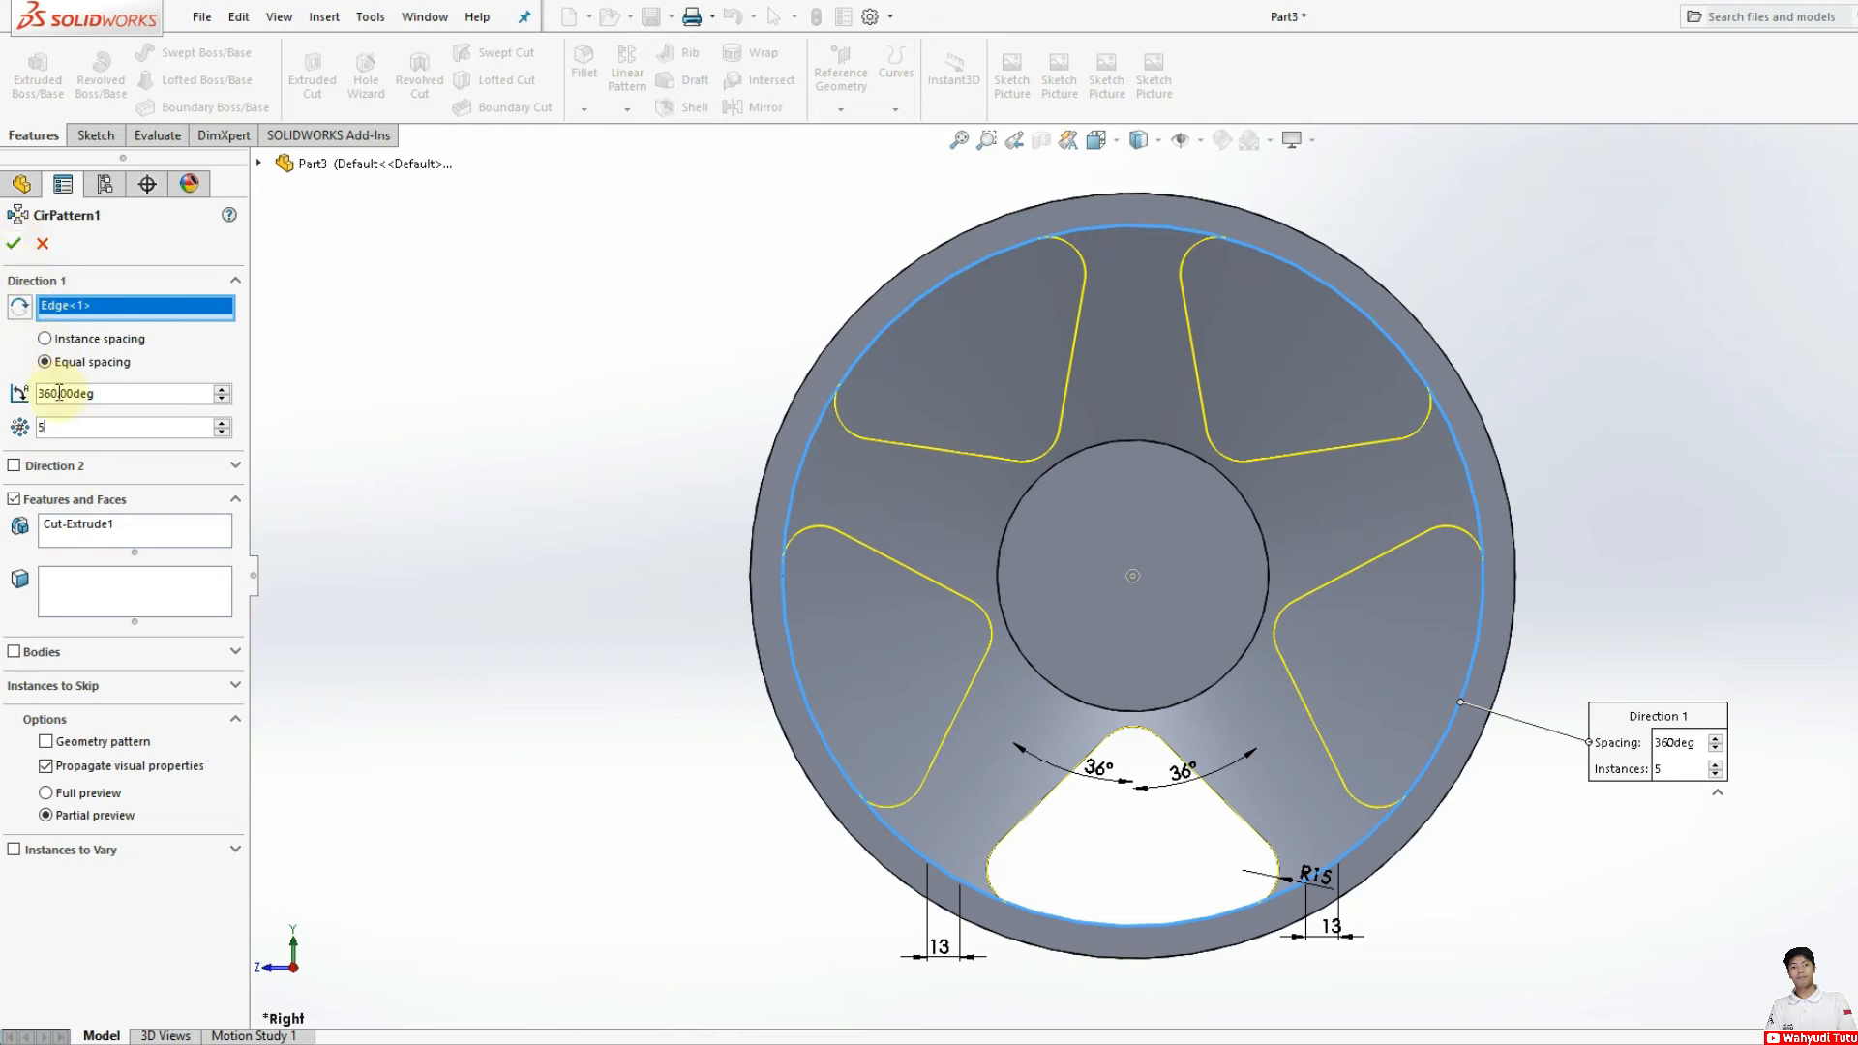
{"action": "left_click", "coordinate": [13, 246]}
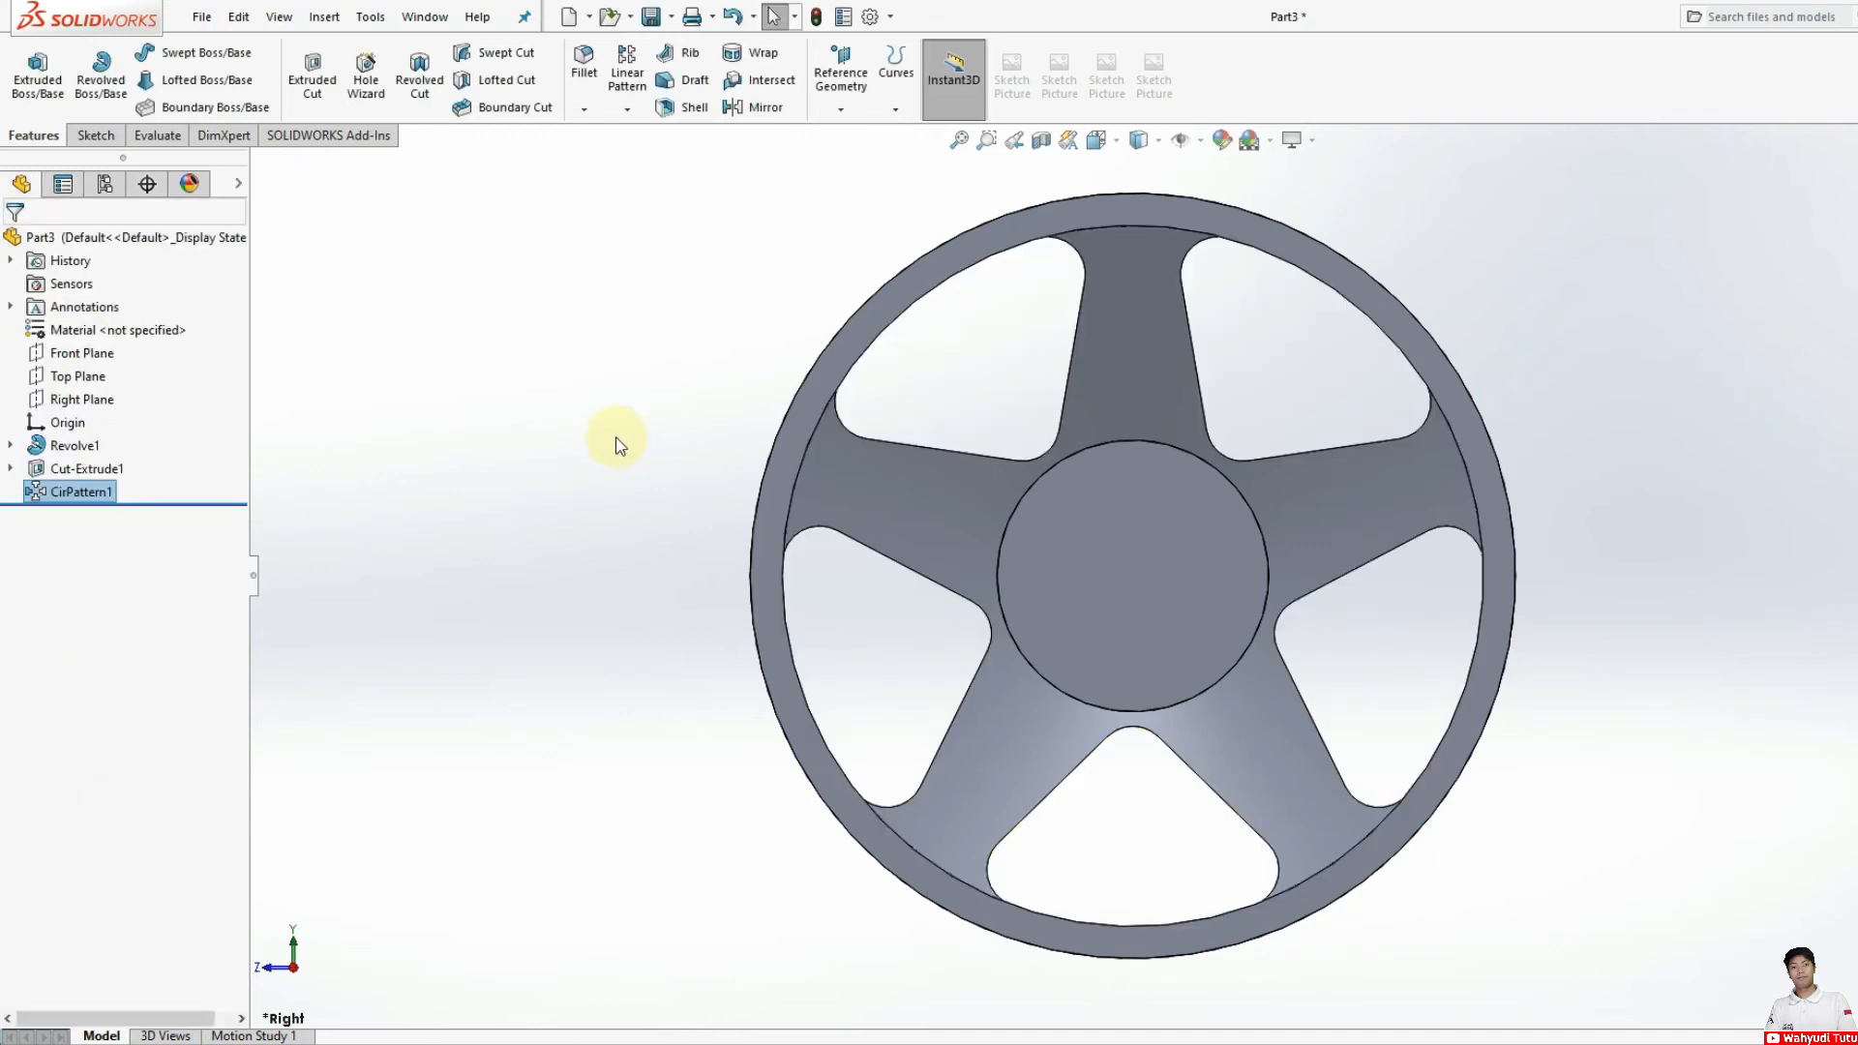
Step: Sketch a circle of about 9.2 mm radius on the hub's front face, centred on the hub edge directly above its centre
{"action": "middle_click_drag", "start_coordinate": [554, 451], "coordinate": [663, 510]}
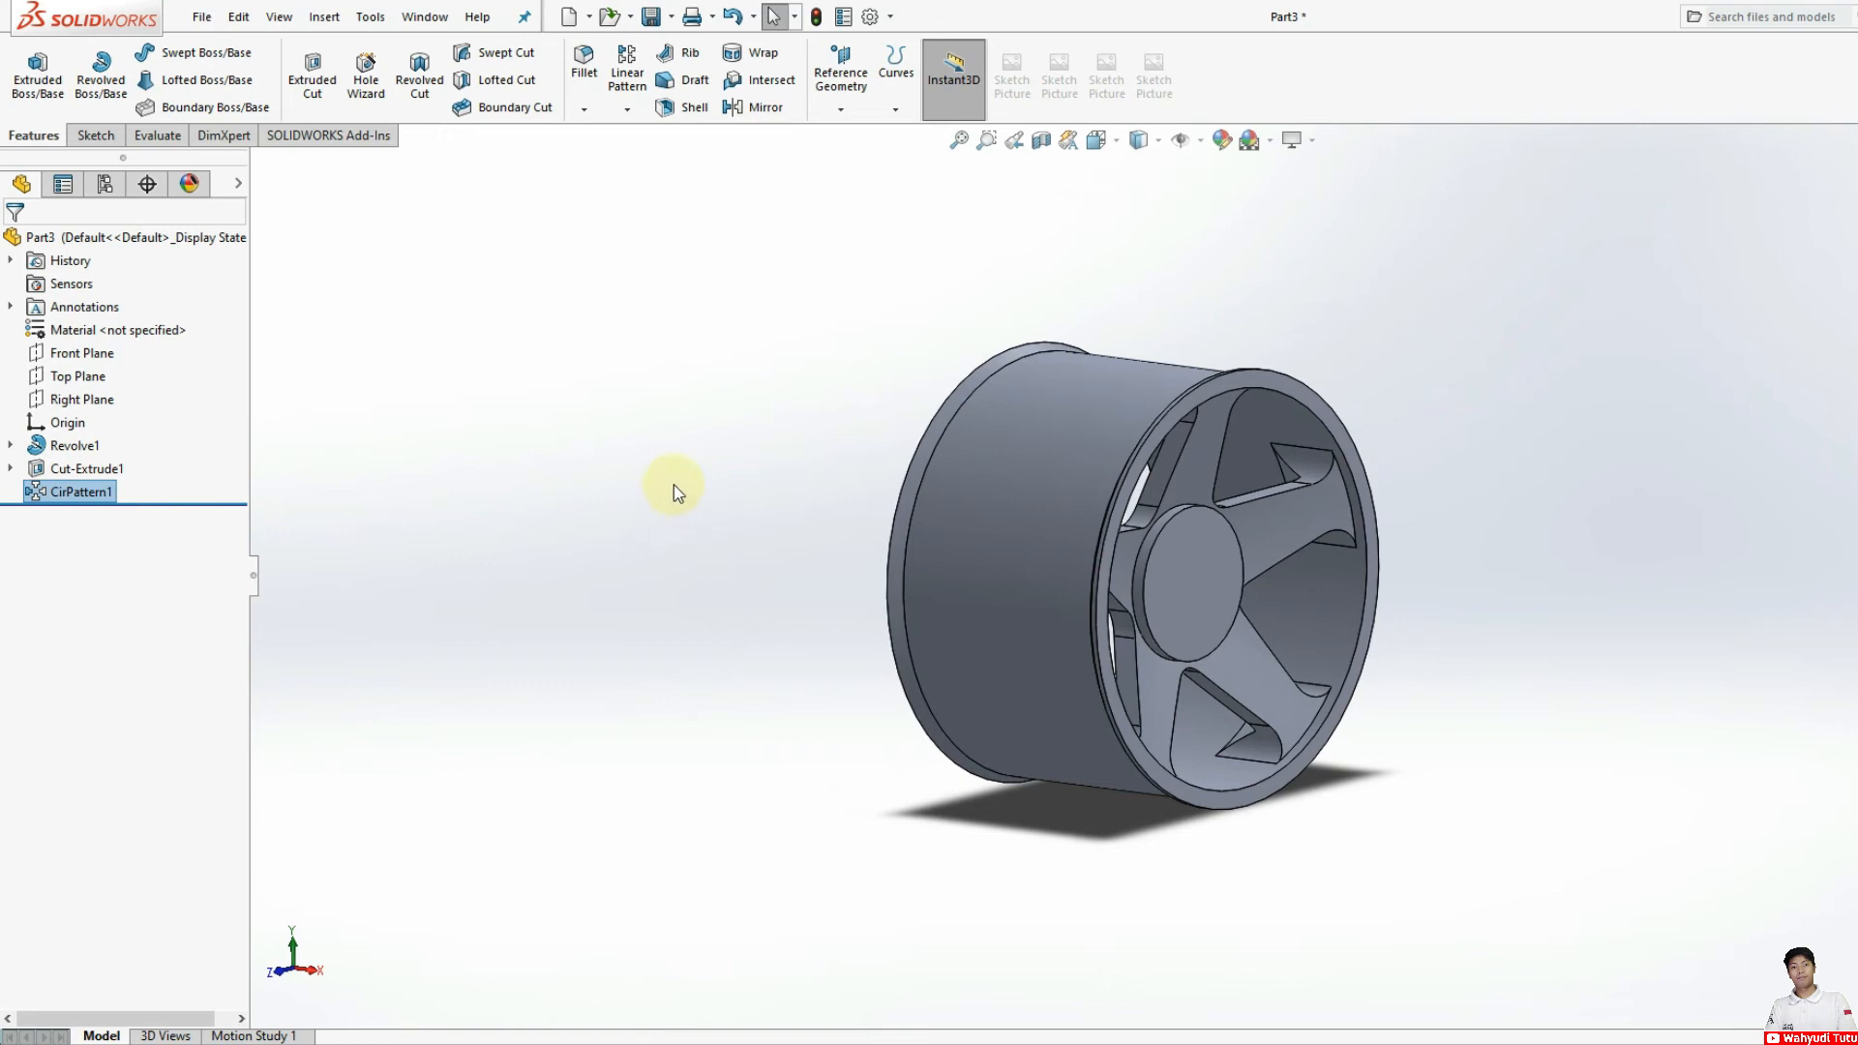
{"action": "left_click", "coordinate": [1184, 573]}
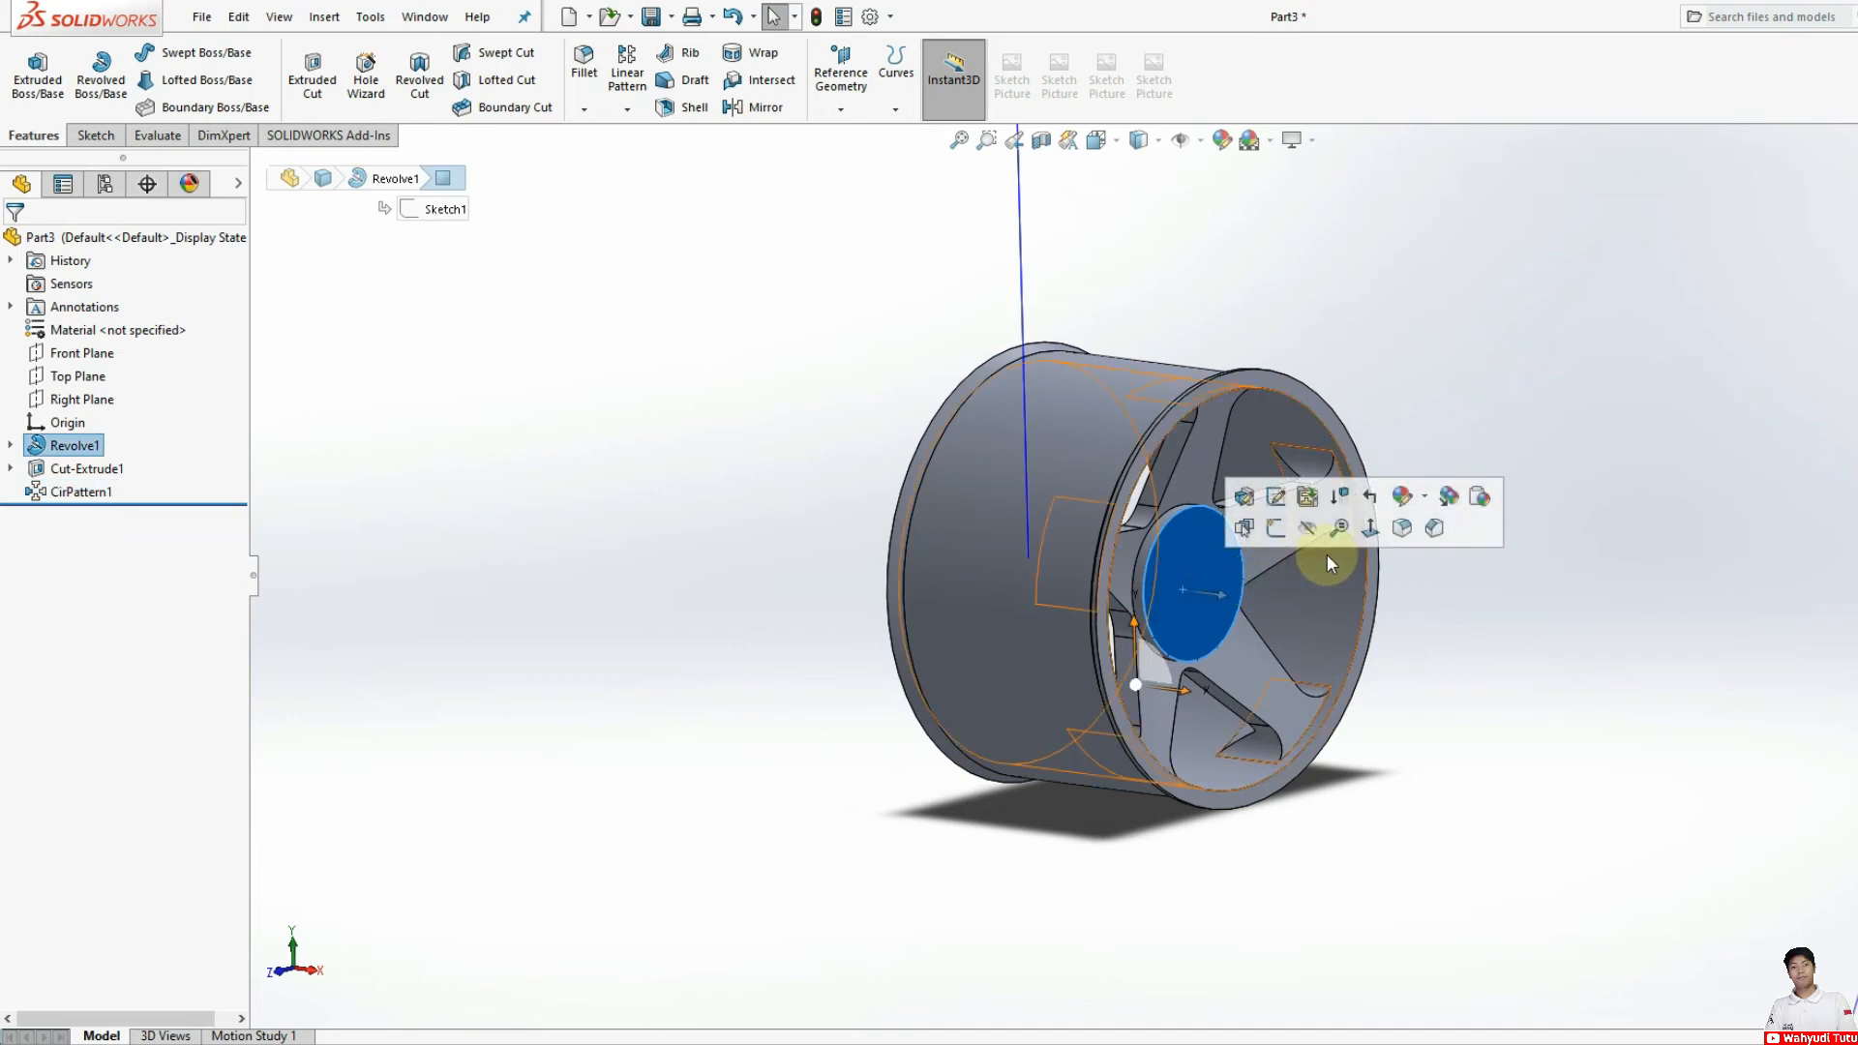
{"action": "left_click", "coordinate": [1370, 529]}
{"action": "left_click", "coordinate": [1645, 566]}
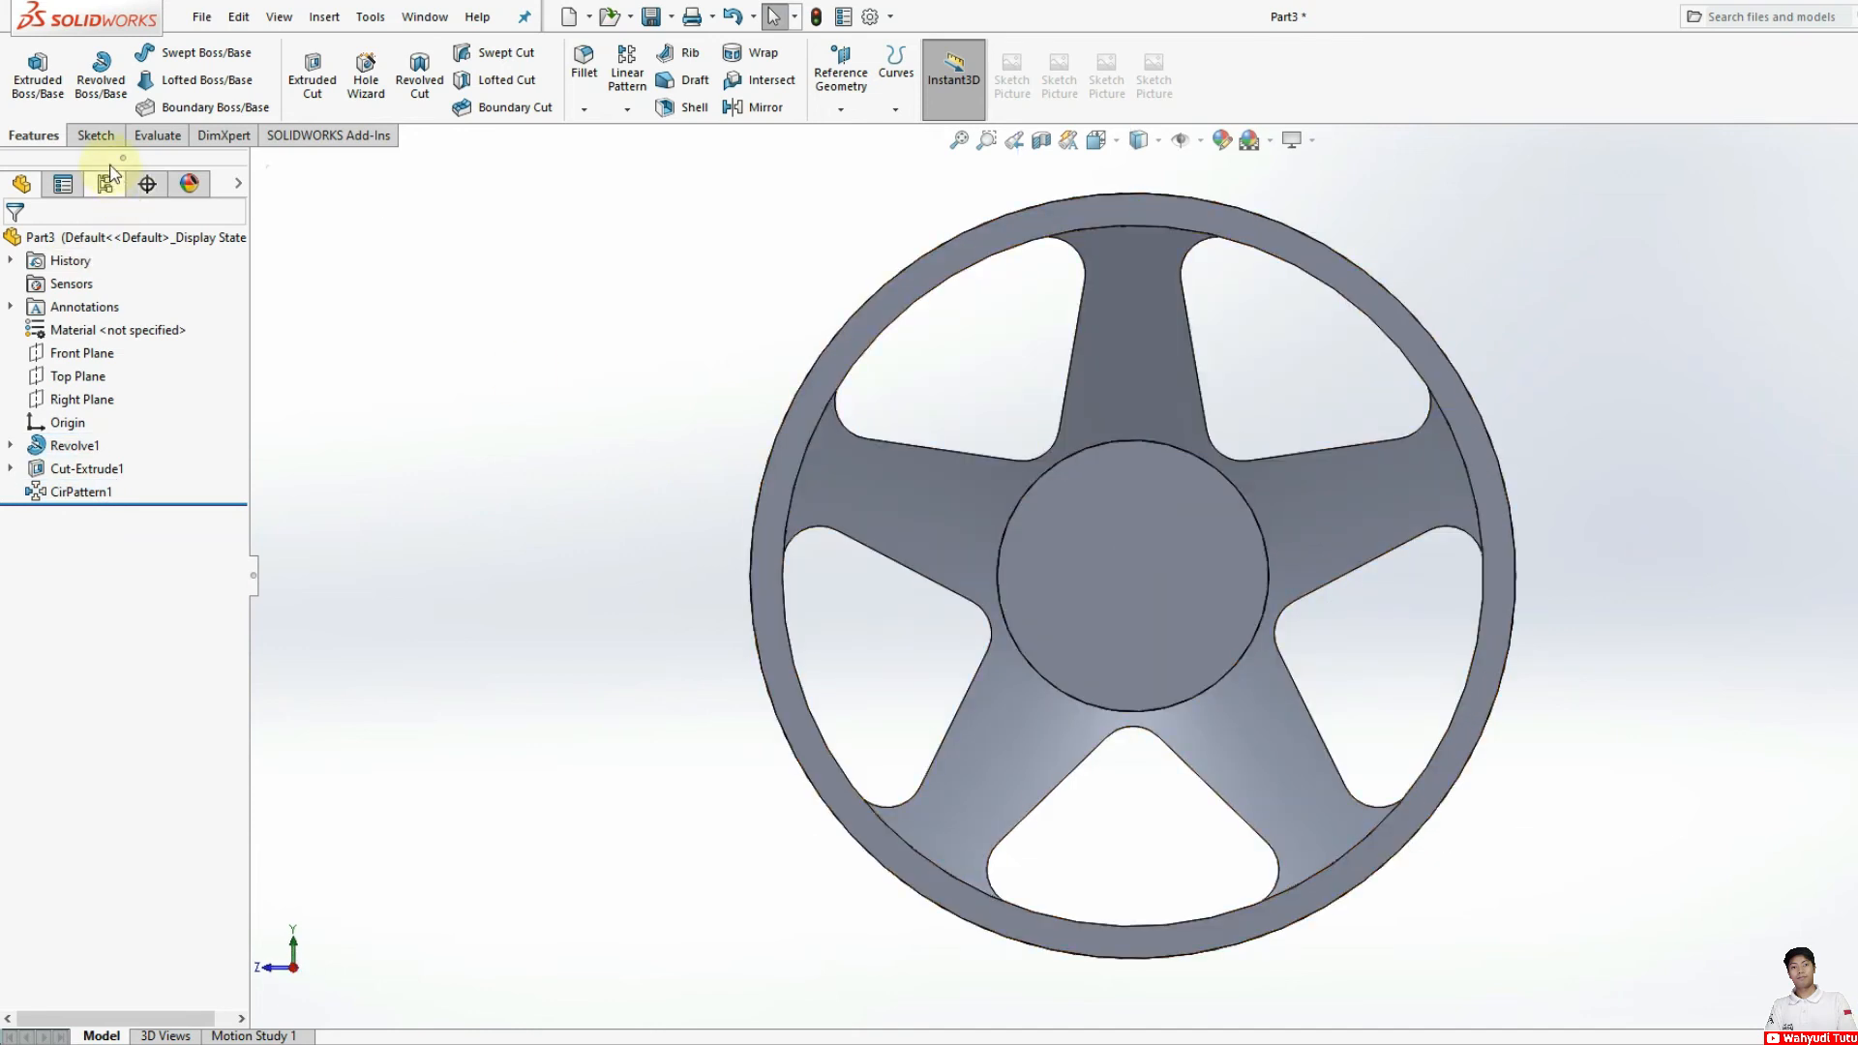
{"action": "left_click", "coordinate": [96, 134]}
{"action": "left_click", "coordinate": [190, 56]}
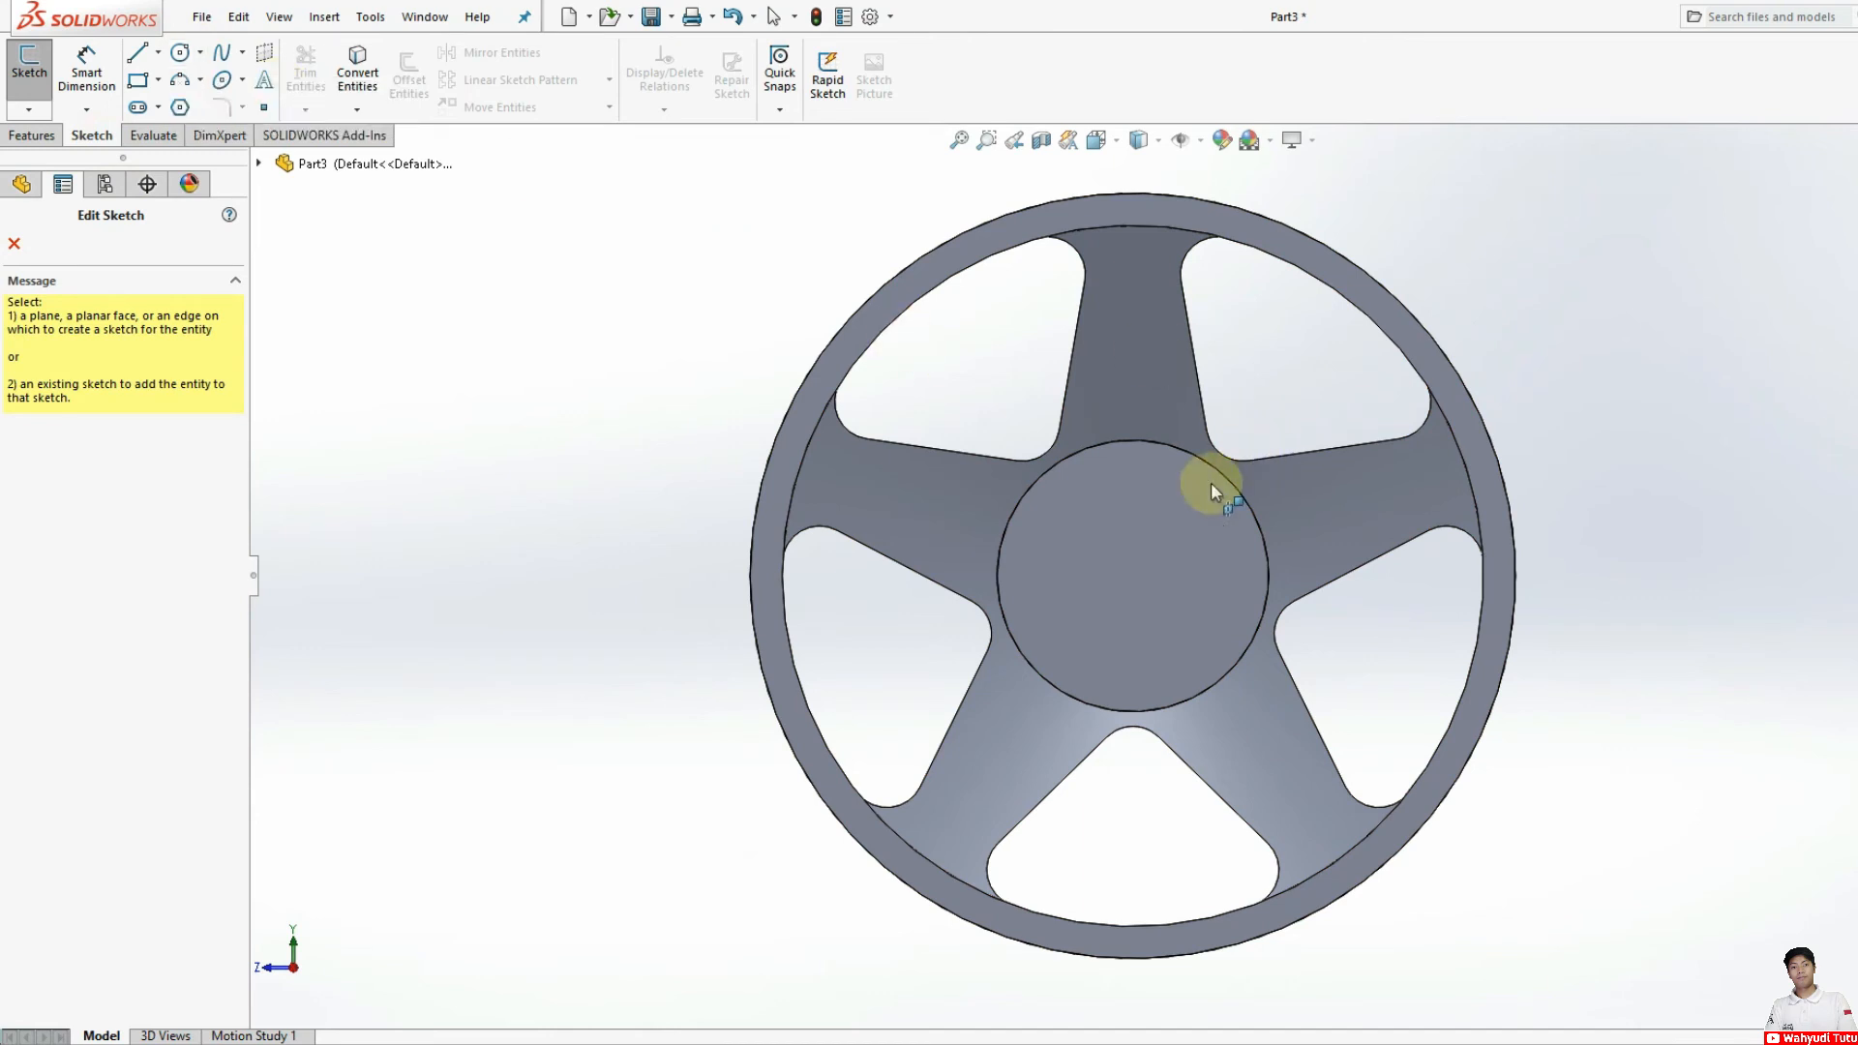
{"action": "left_click", "coordinate": [1126, 461]}
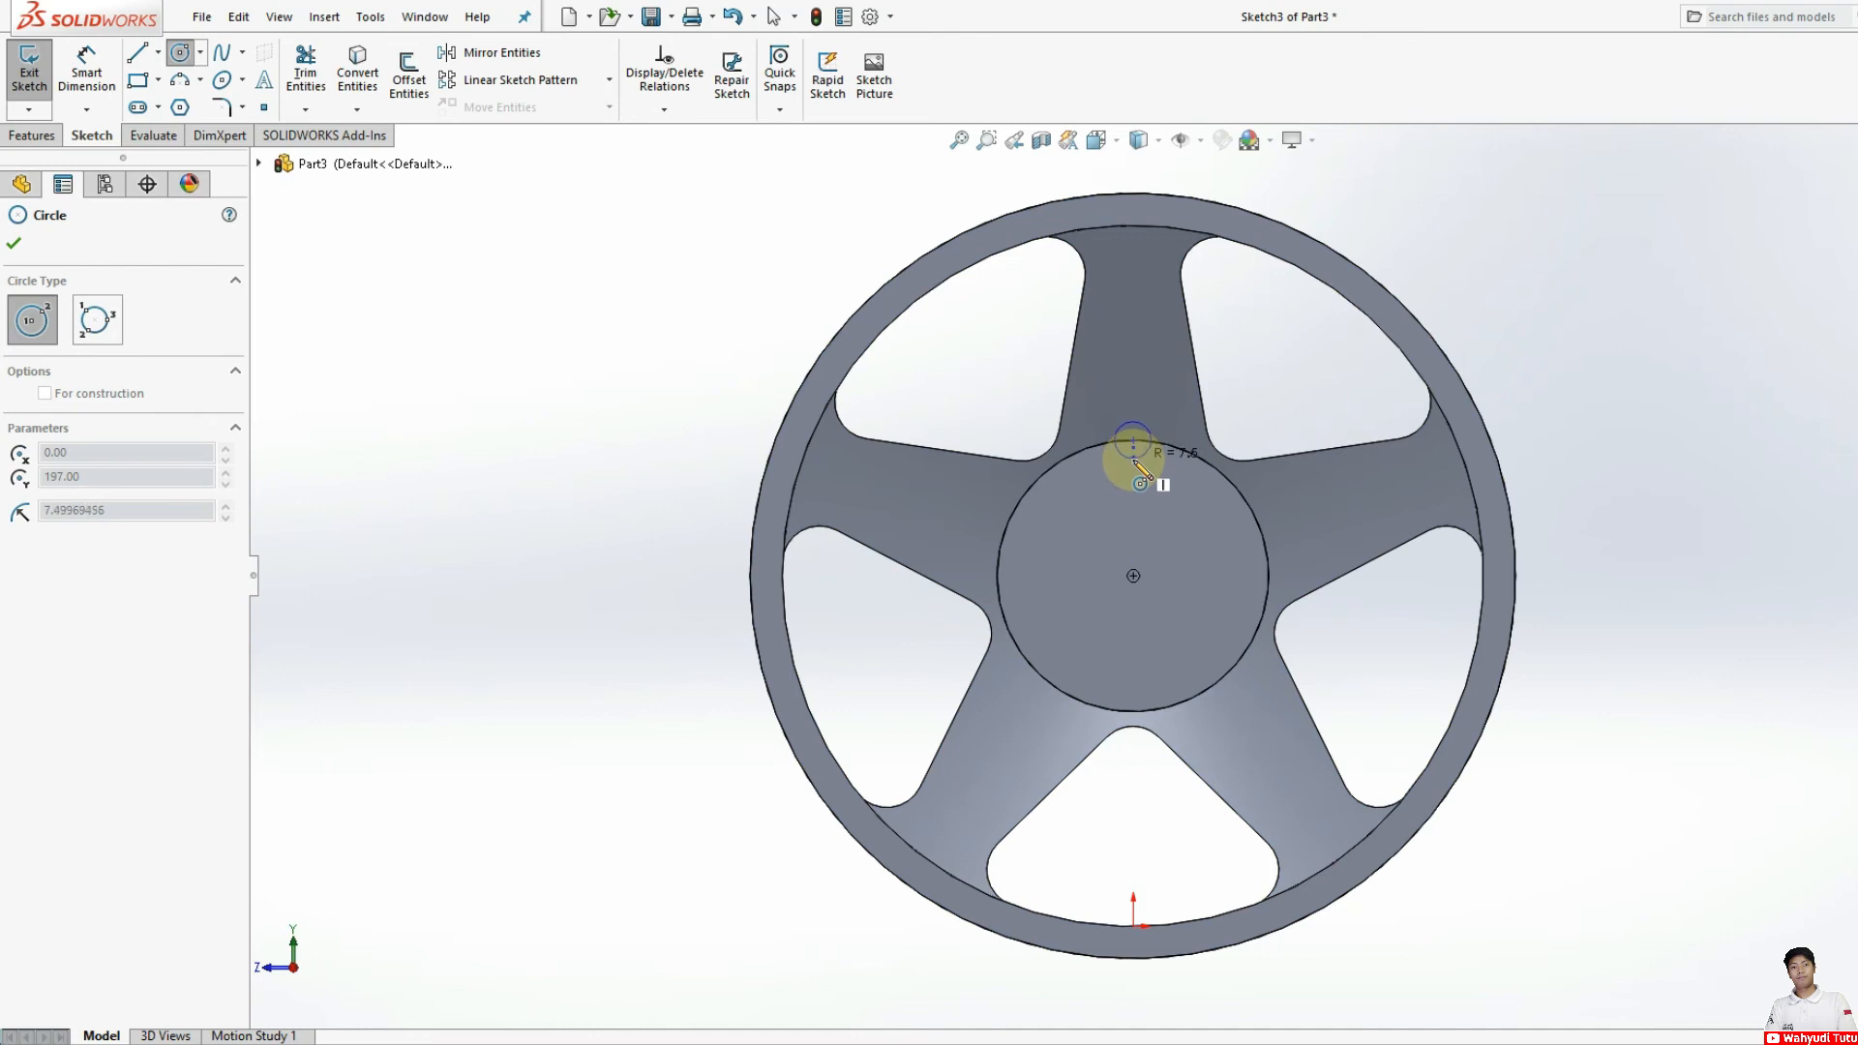
{"action": "left_click", "coordinate": [1133, 434]}
{"action": "left_click", "coordinate": [1134, 462]}
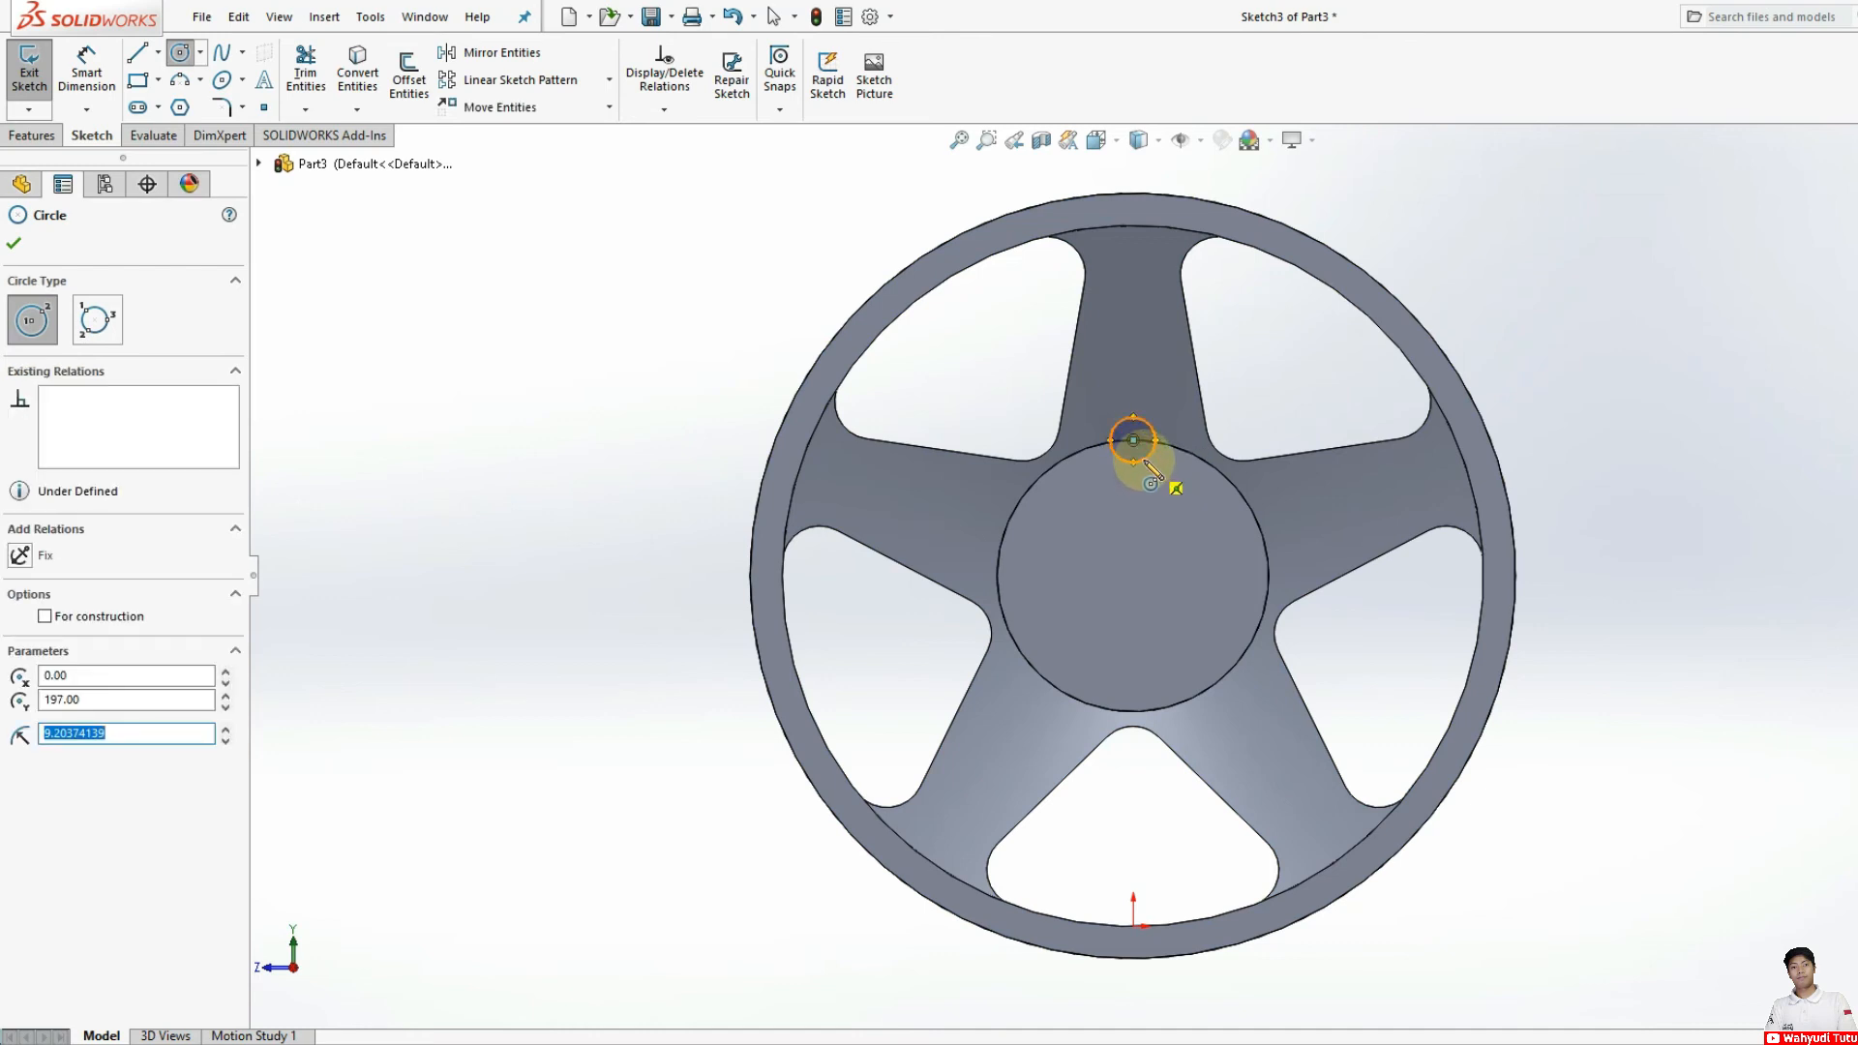
Step: Dimension the diameter of the circle on the hub edge, setting it to 12 mm
{"action": "left_click", "coordinate": [86, 68]}
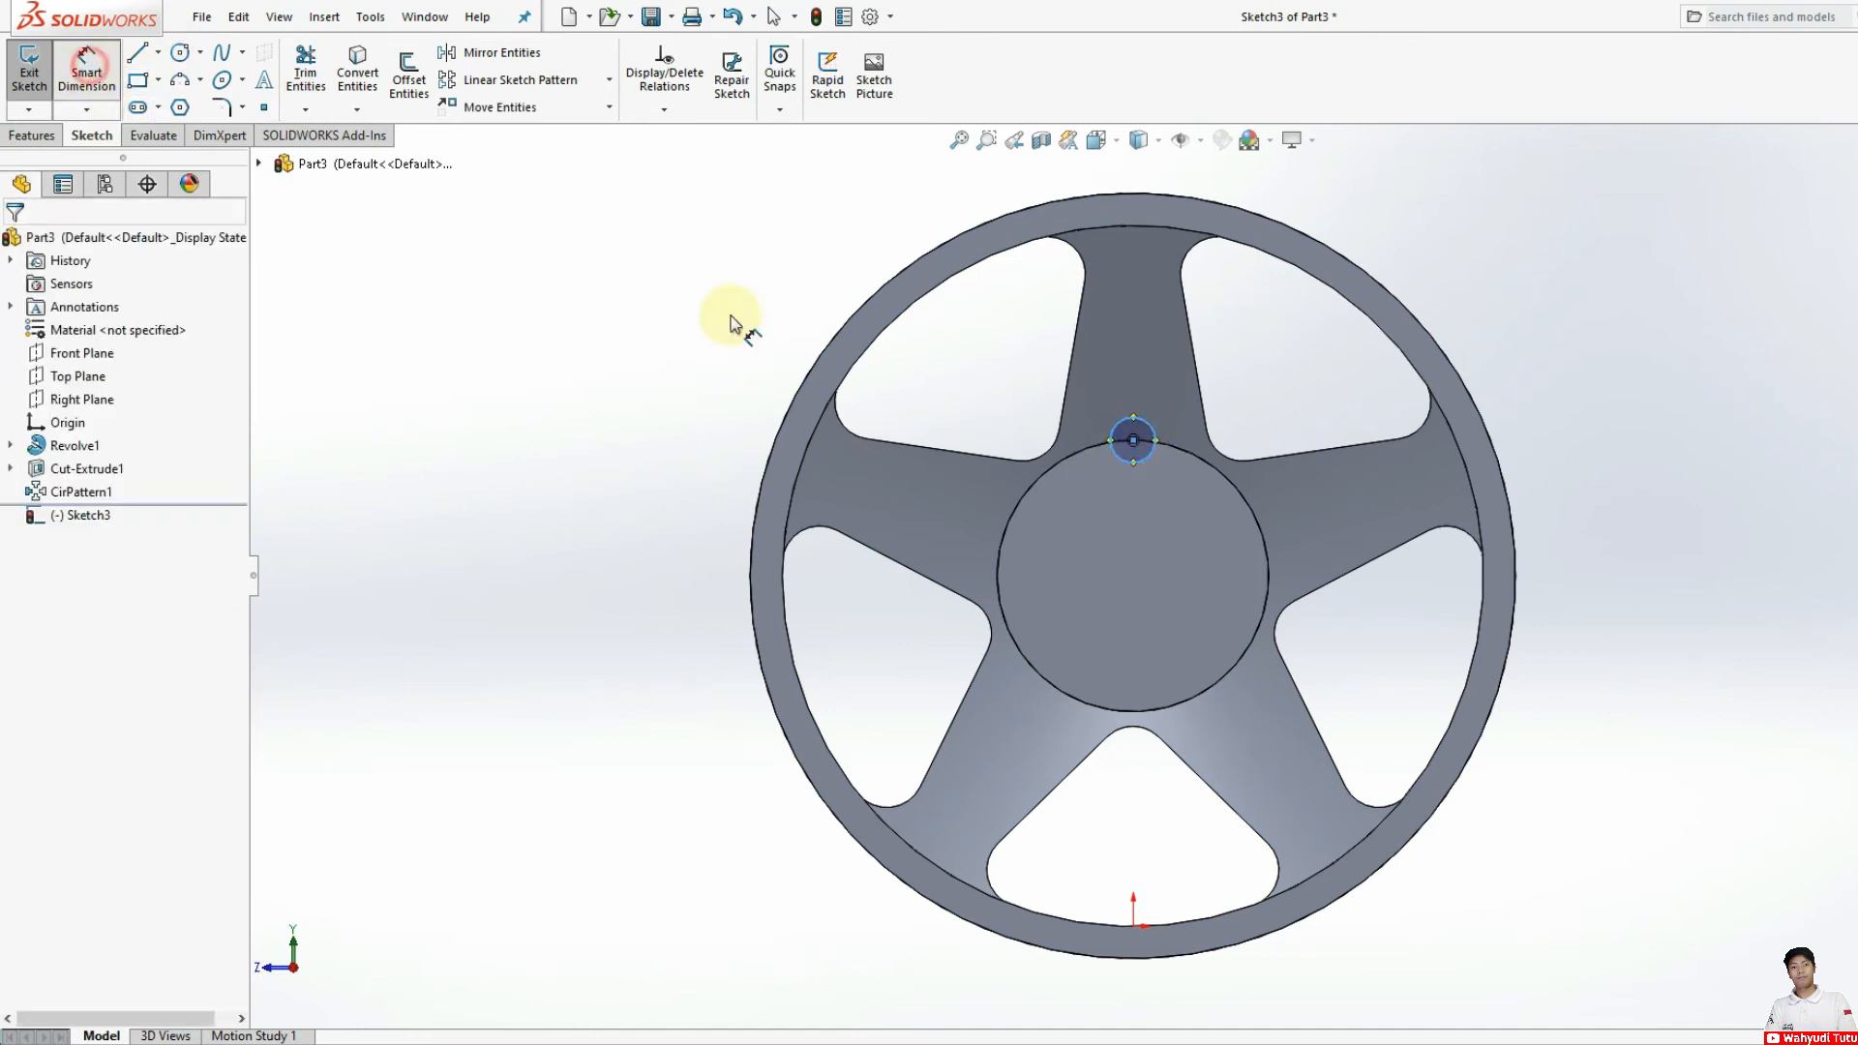
{"action": "left_click", "coordinate": [1126, 465]}
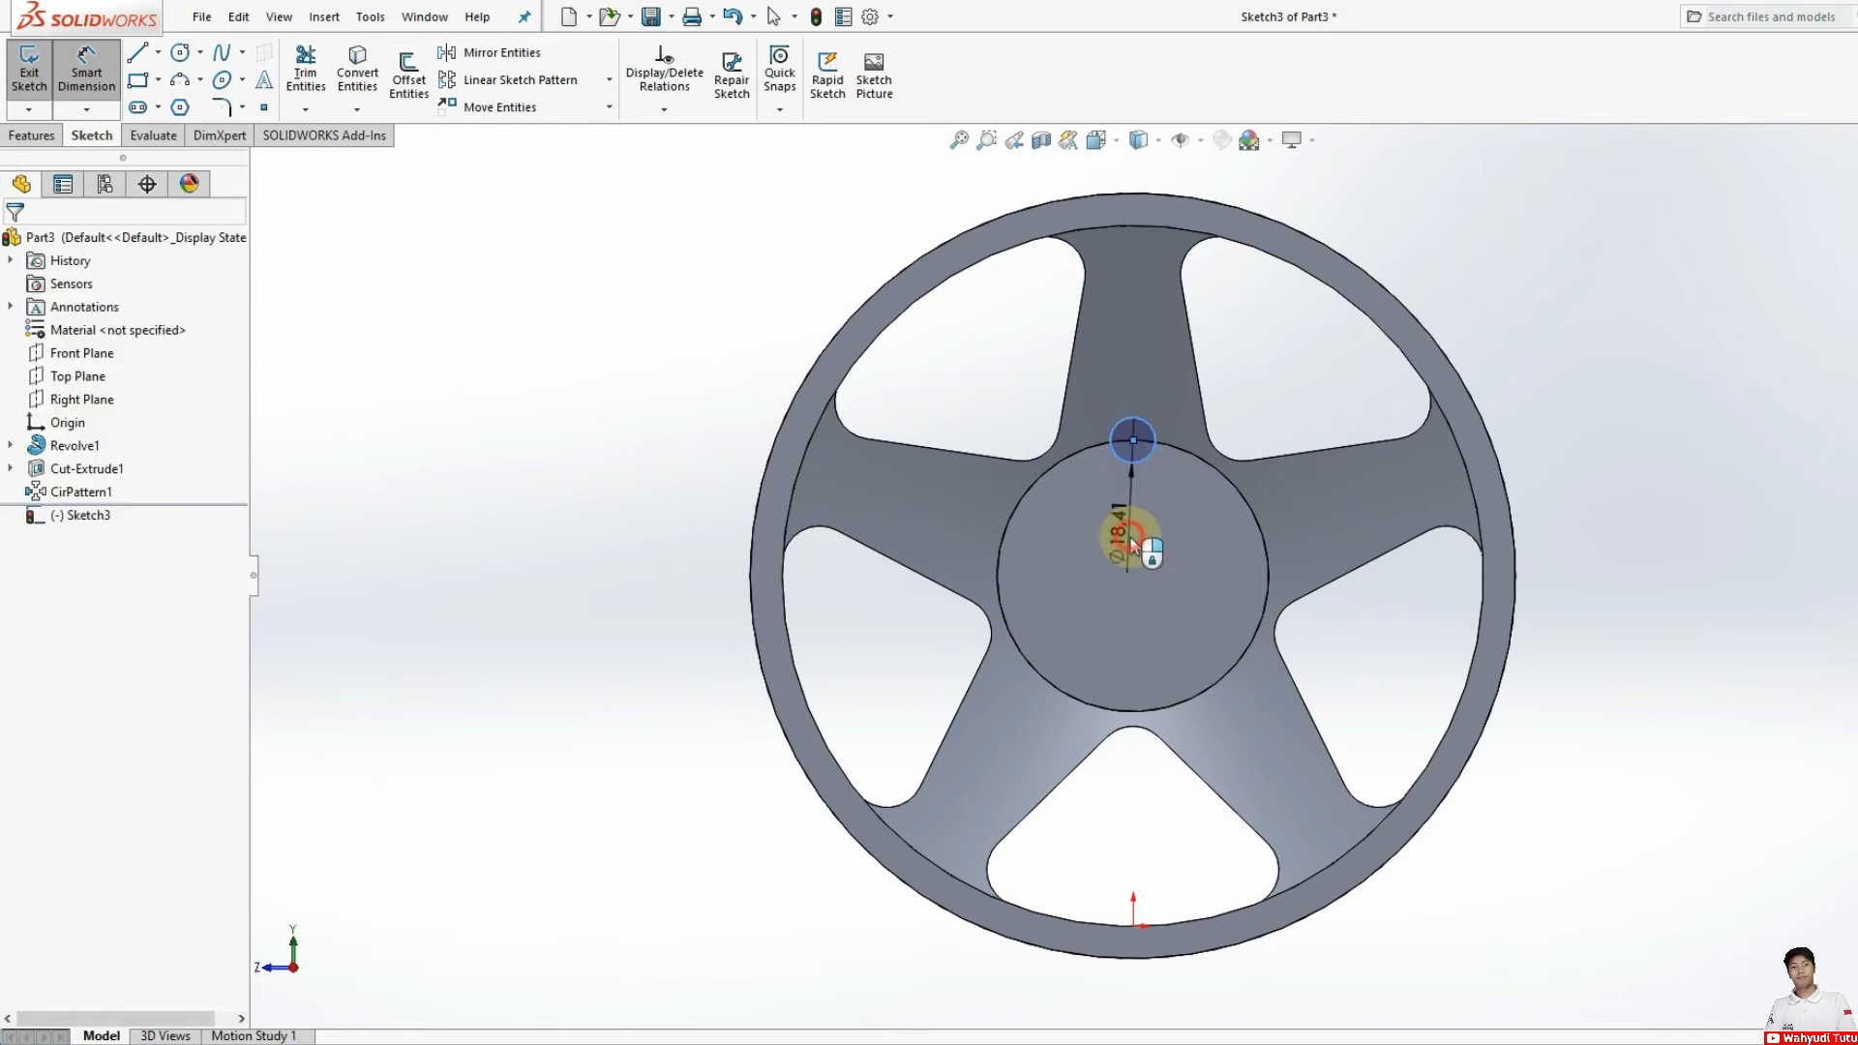
{"action": "left_click", "coordinate": [1130, 537]}
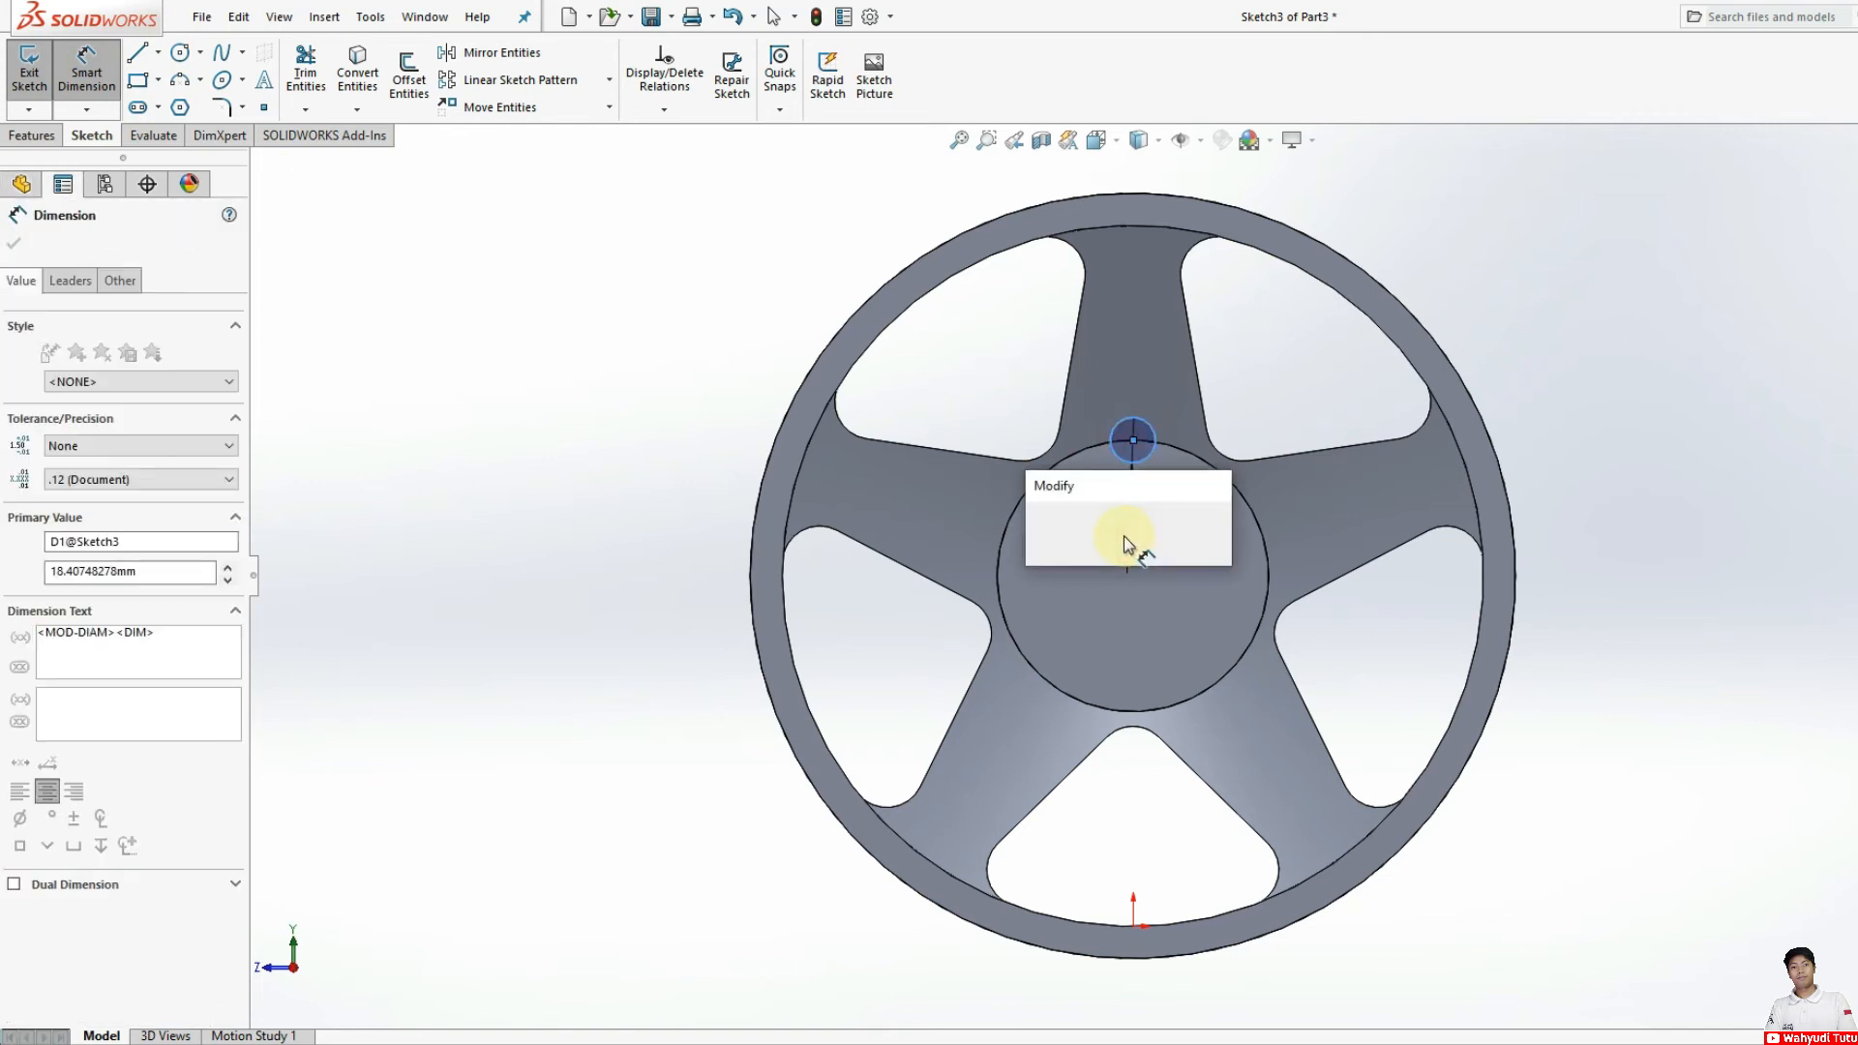
{"action": "type", "text": "12"}
{"action": "left_click", "coordinate": [1042, 529]}
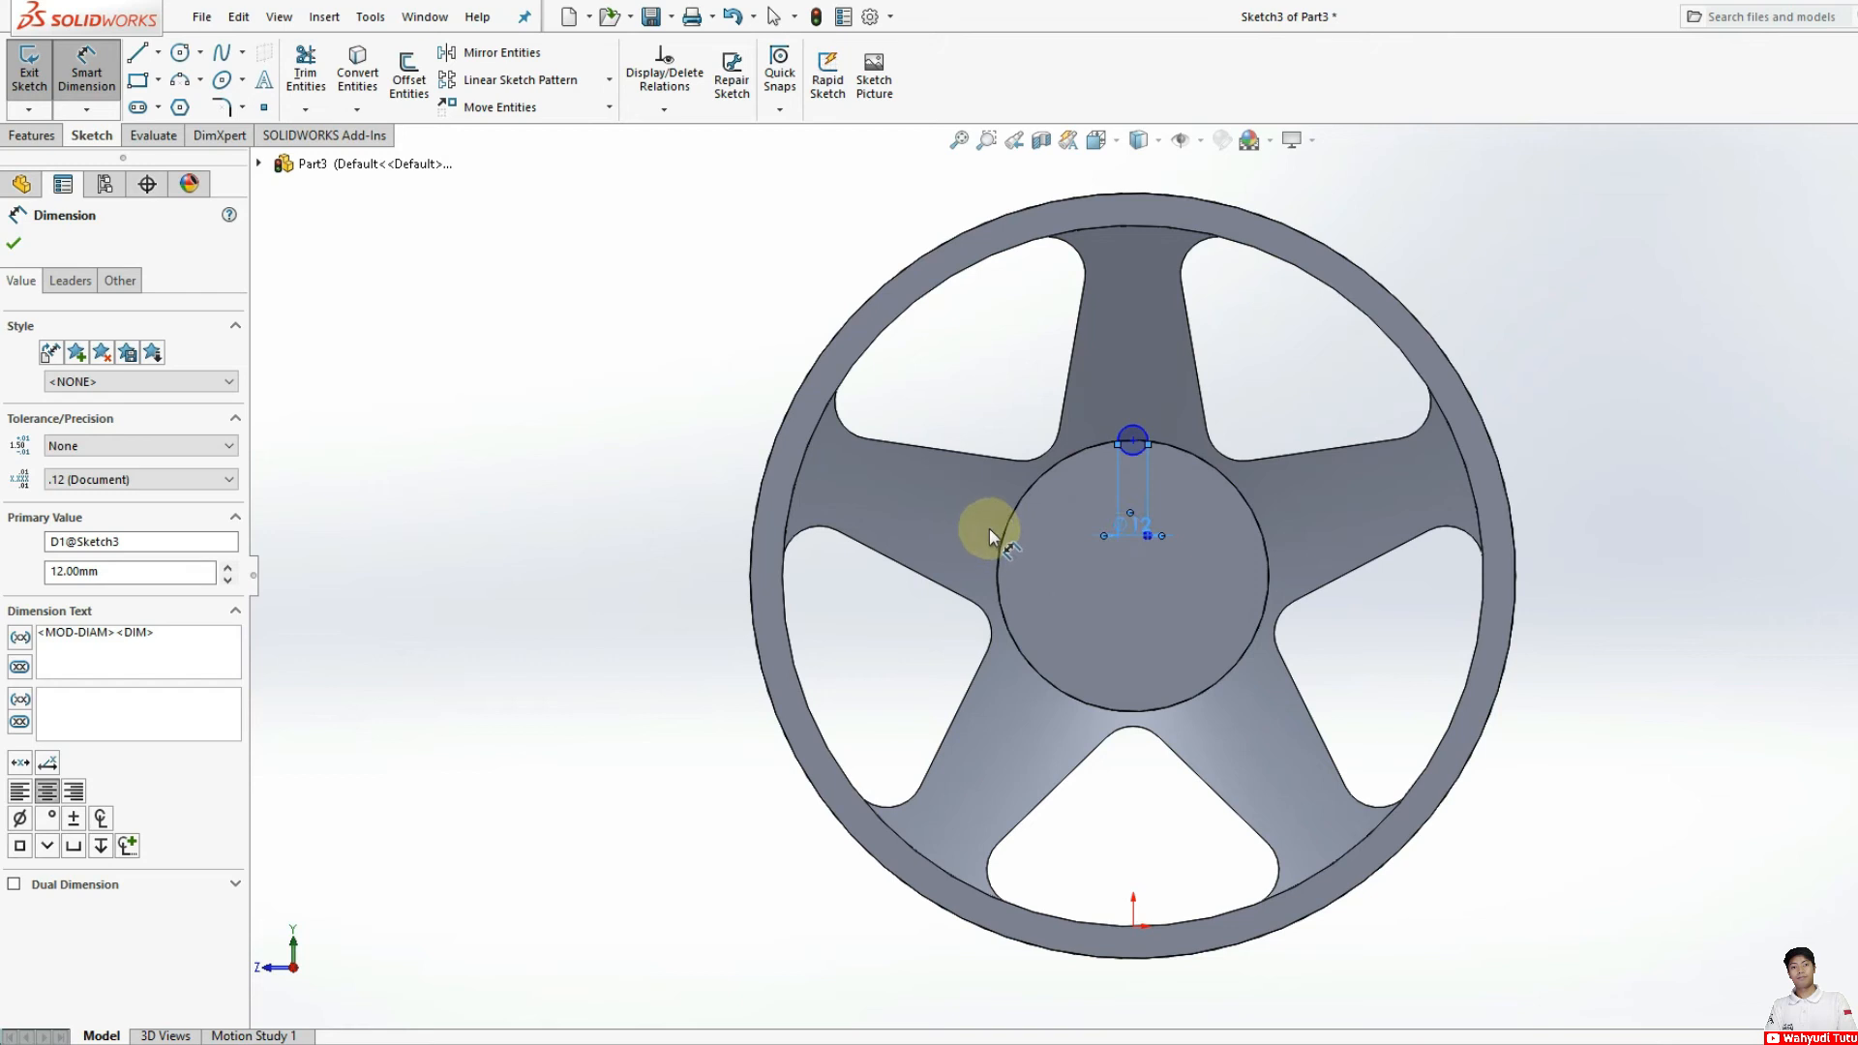
Step: Cut the 12 mm circle Through All - Both to make a hole at the hub edge
{"action": "left_click", "coordinate": [38, 140]}
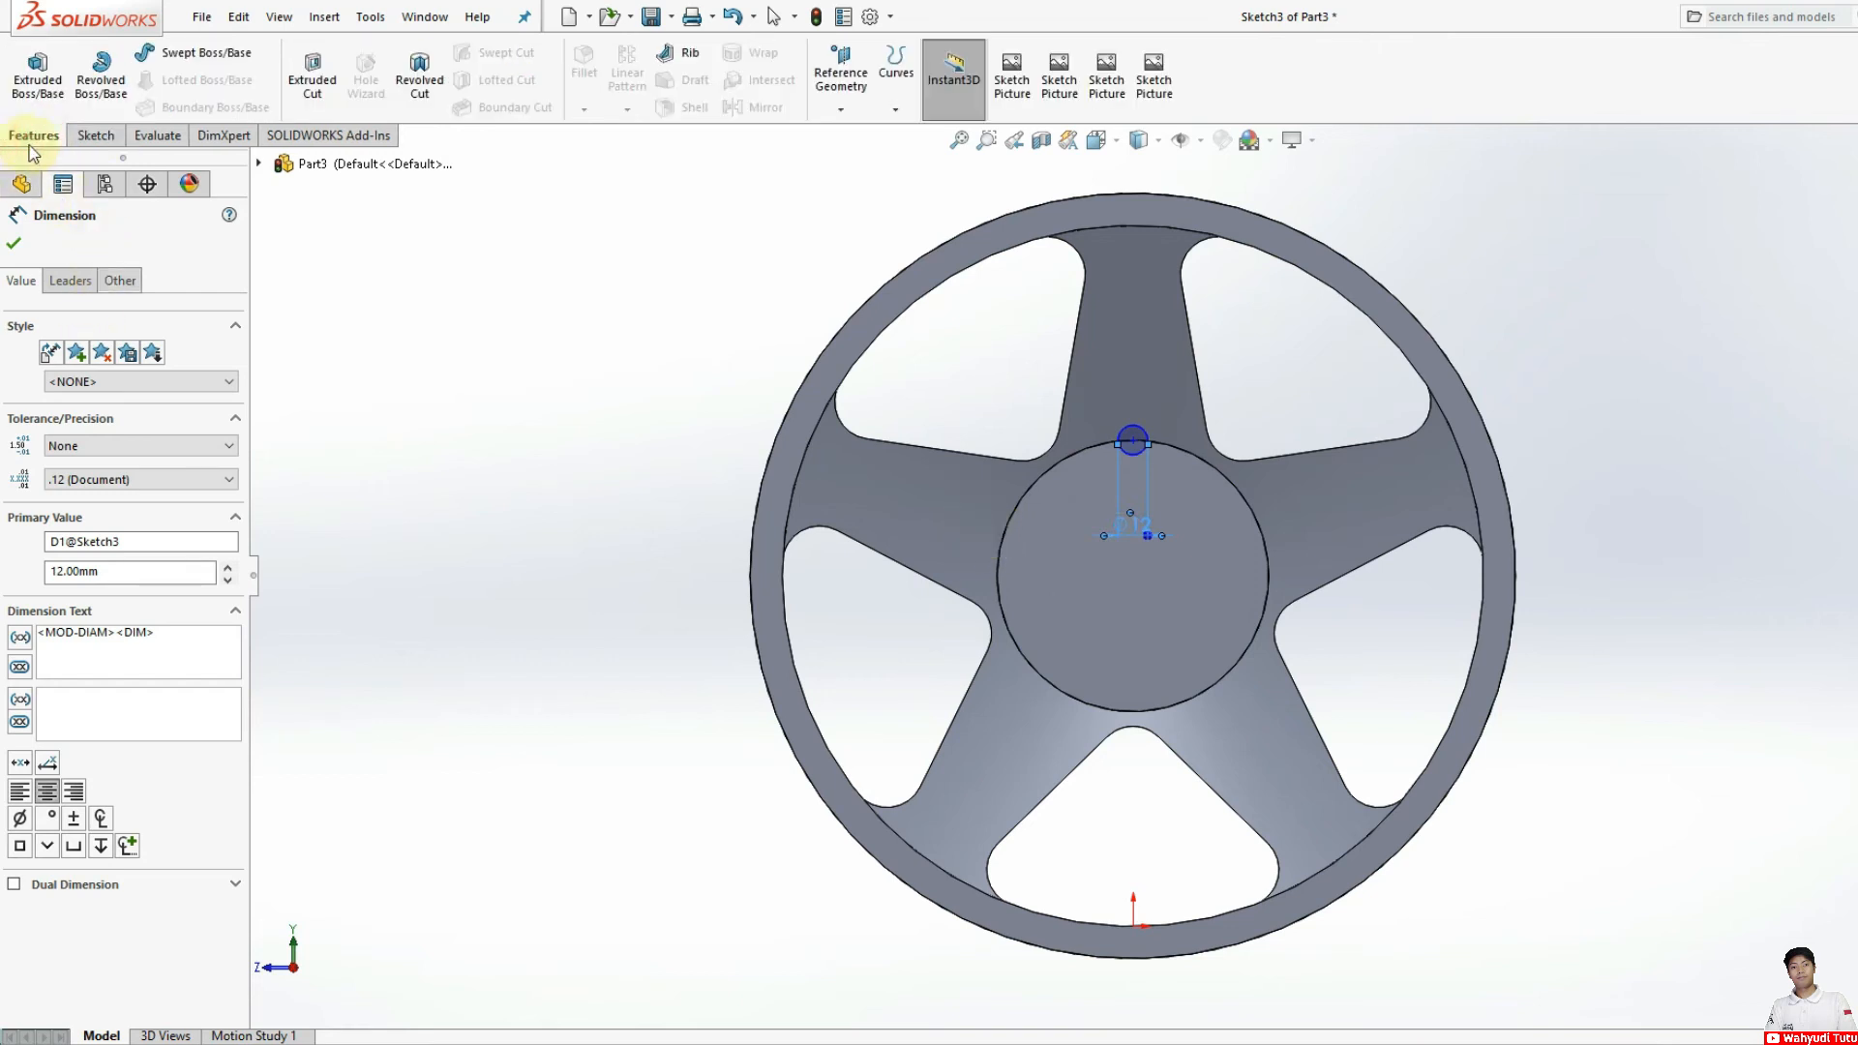
{"action": "left_click", "coordinate": [310, 79]}
{"action": "middle_click_drag", "start_coordinate": [645, 457], "coordinate": [717, 484]}
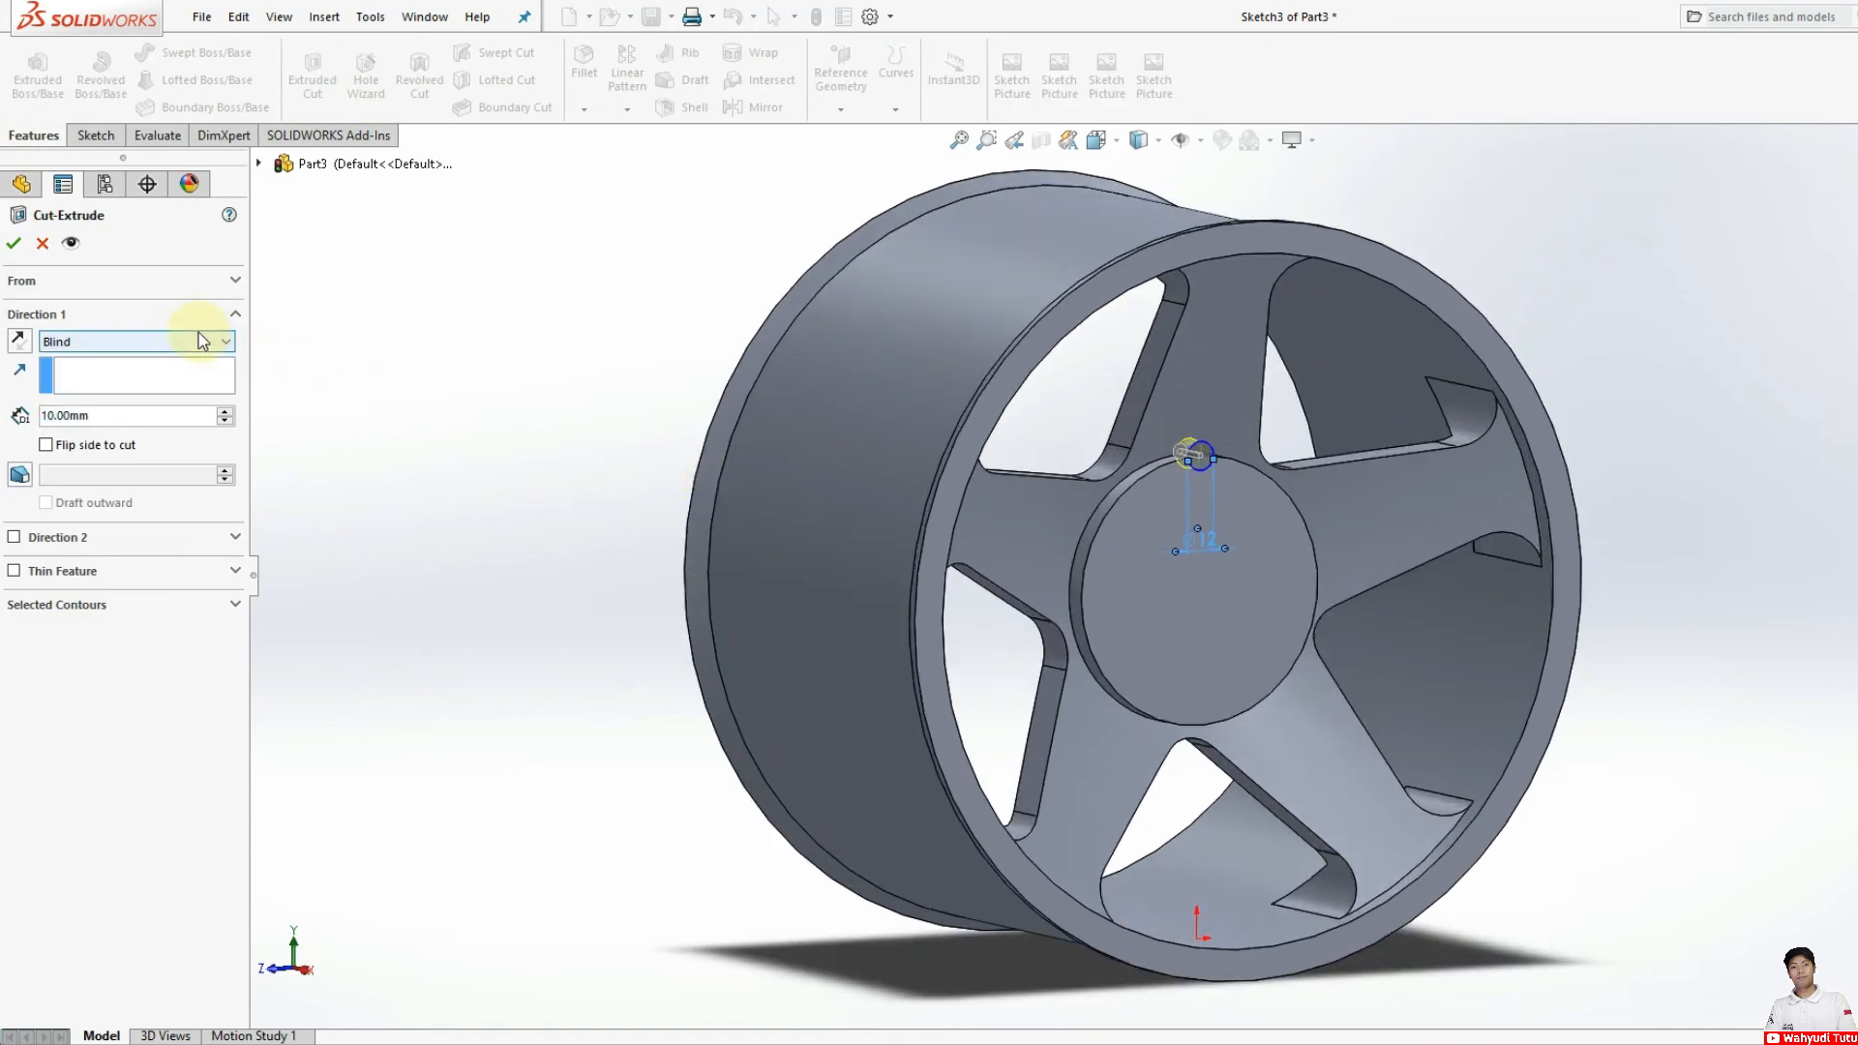
{"action": "left_click", "coordinate": [200, 340]}
{"action": "left_click", "coordinate": [92, 387]}
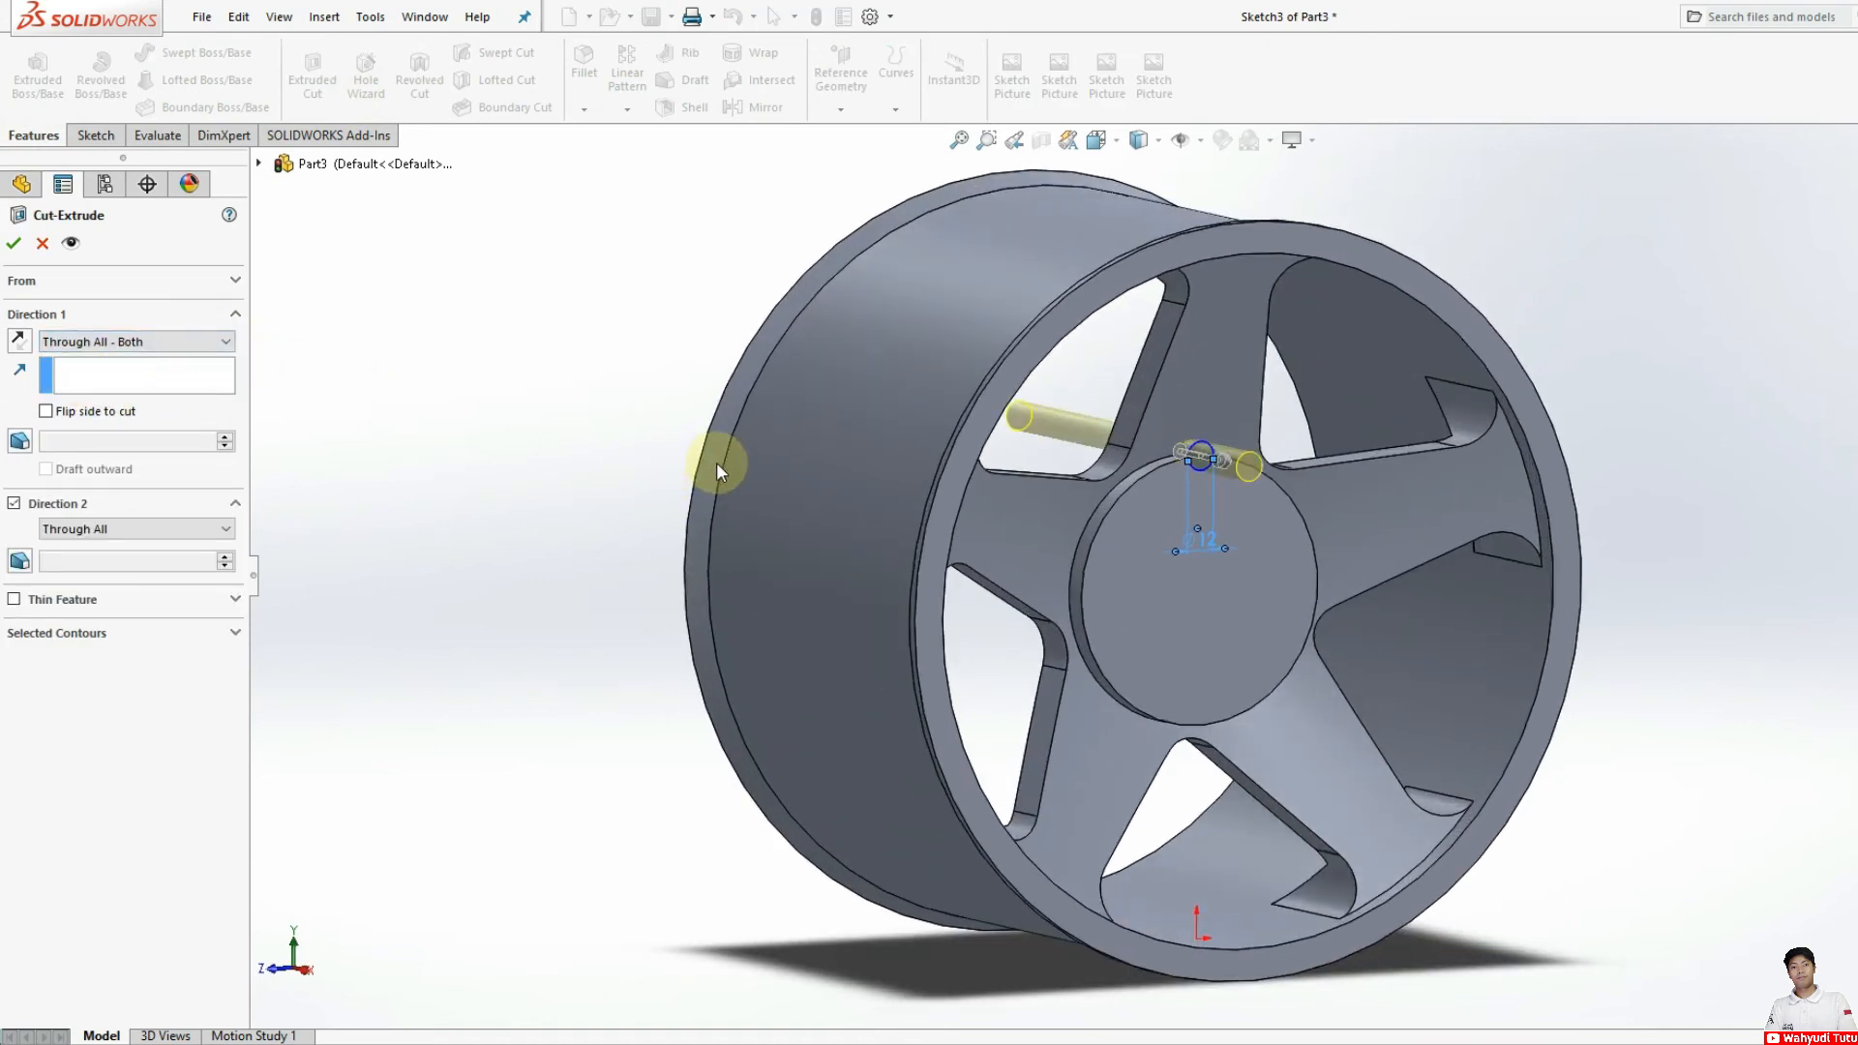
{"action": "left_click", "coordinate": [13, 243]}
Step: Circular-pattern the 12 mm hole around the hub's circular edge with 5 equally spaced instances over 360 degrees
{"action": "middle_click_drag", "start_coordinate": [1258, 614], "coordinate": [1170, 583]}
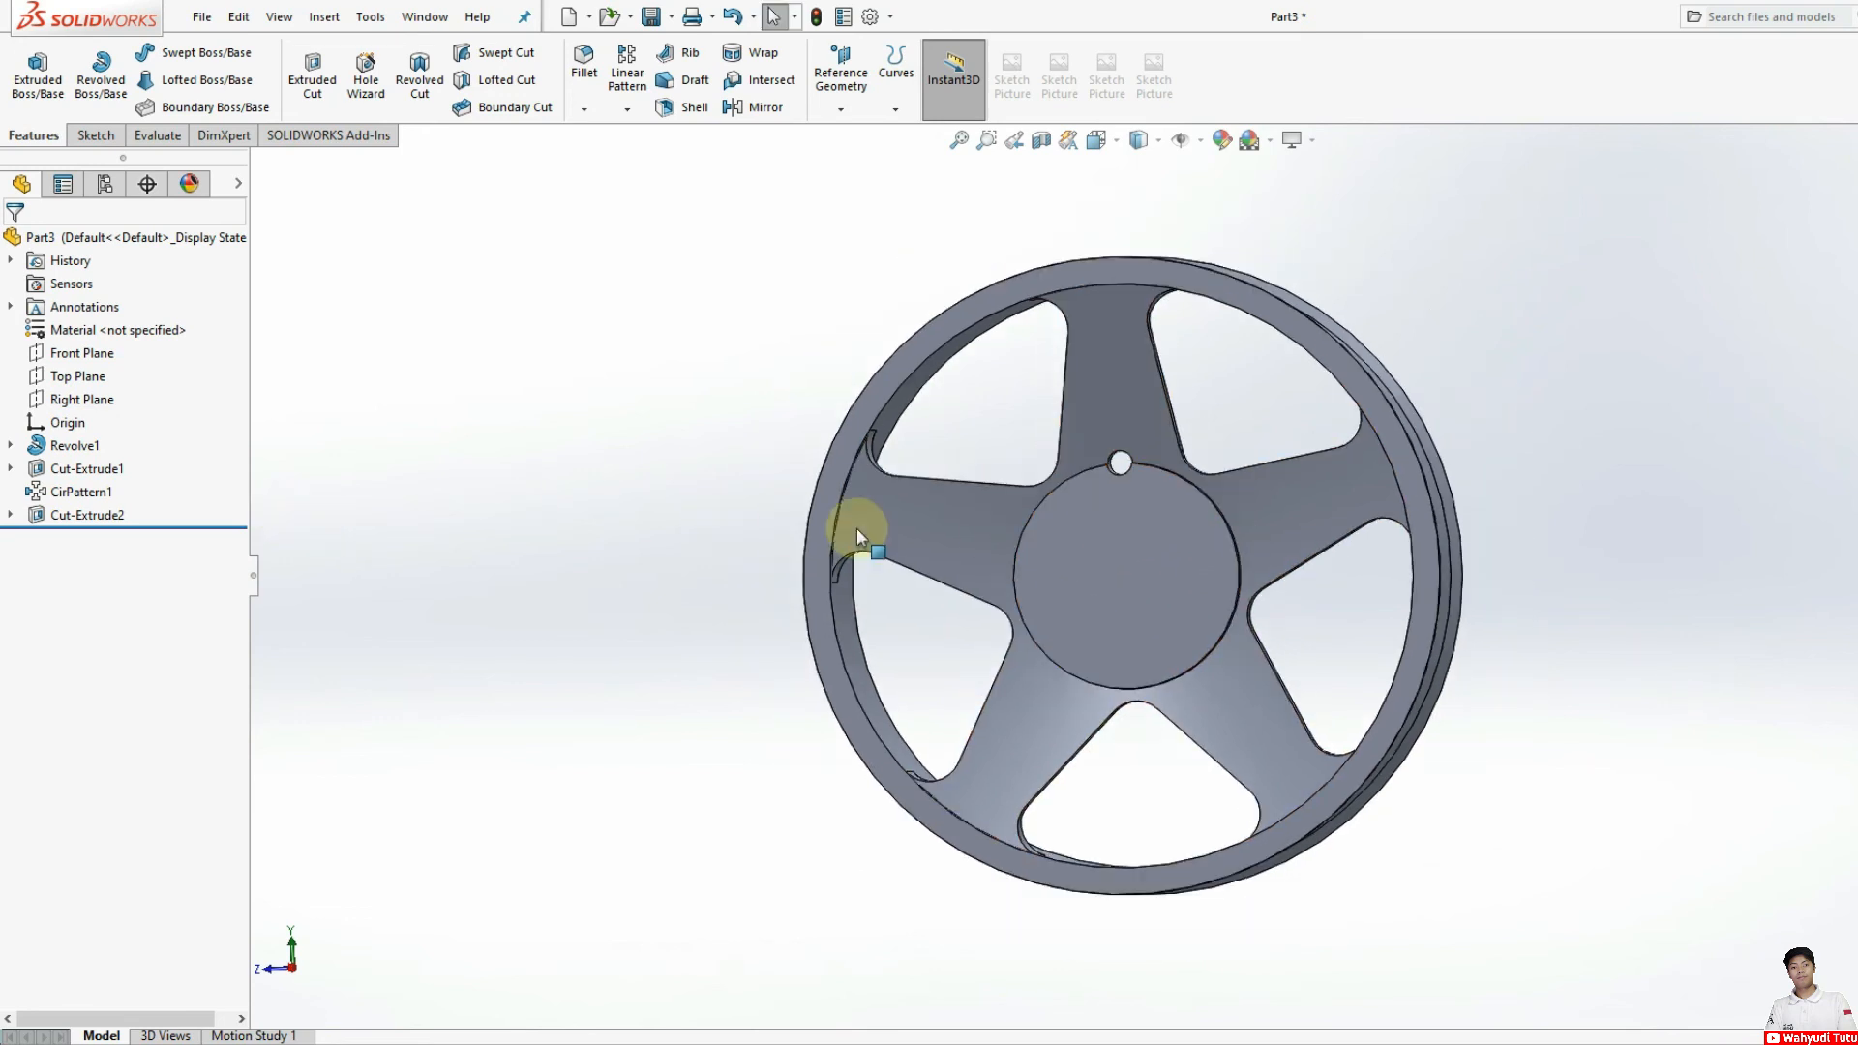
{"action": "middle_click_drag", "start_coordinate": [906, 511], "coordinate": [920, 513]}
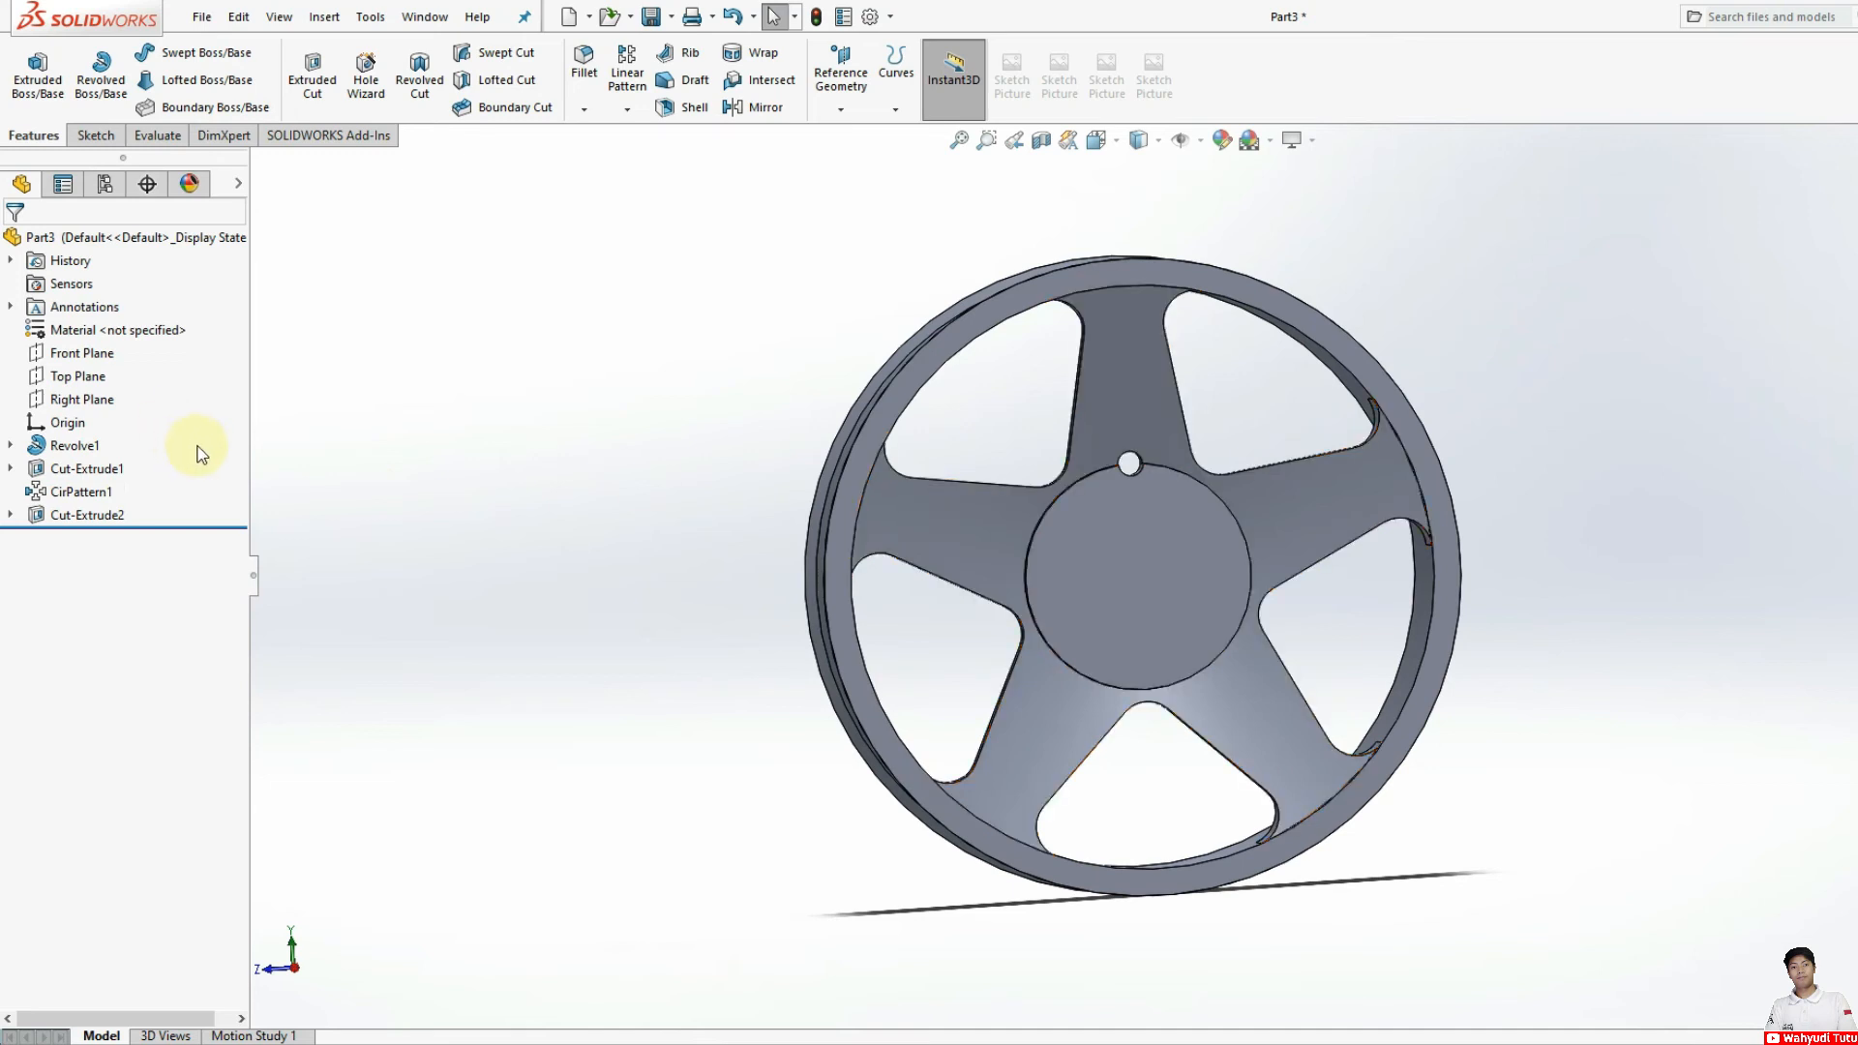
{"action": "left_click", "coordinate": [94, 516]}
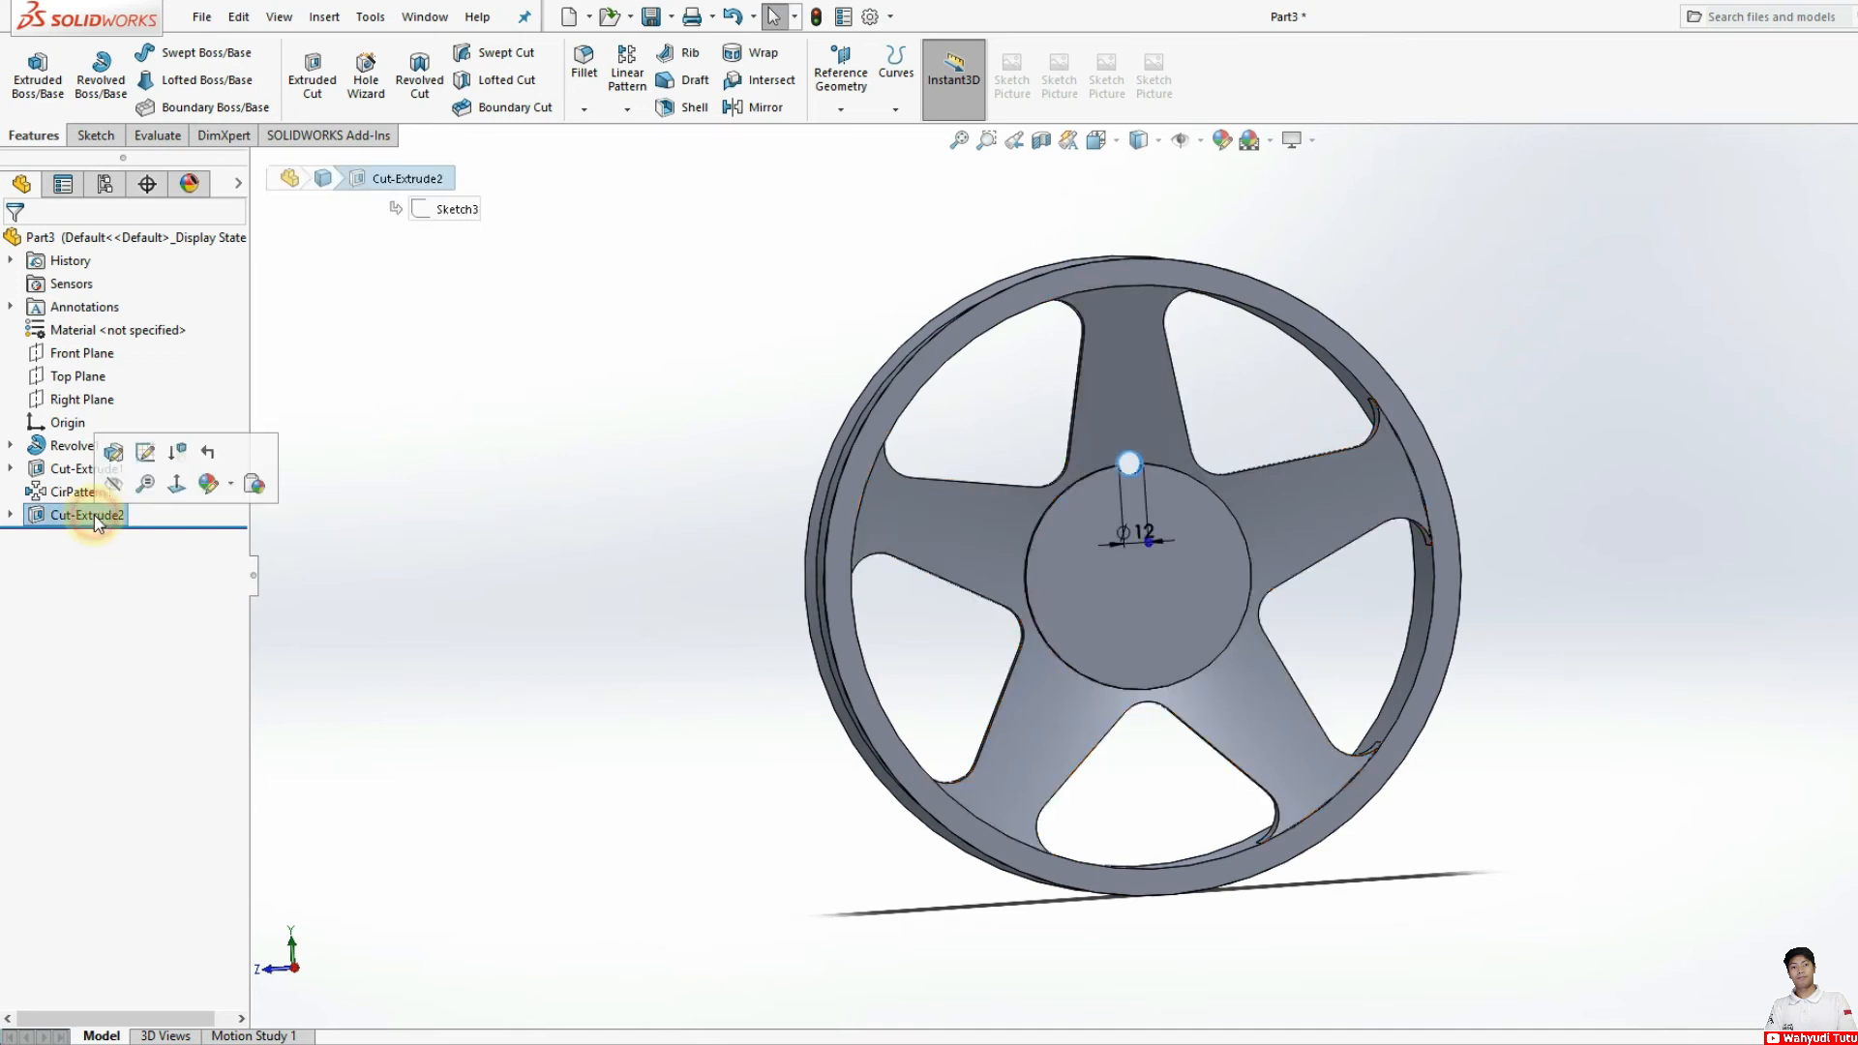
{"action": "left_click", "coordinate": [627, 109]}
{"action": "left_click", "coordinate": [656, 160]}
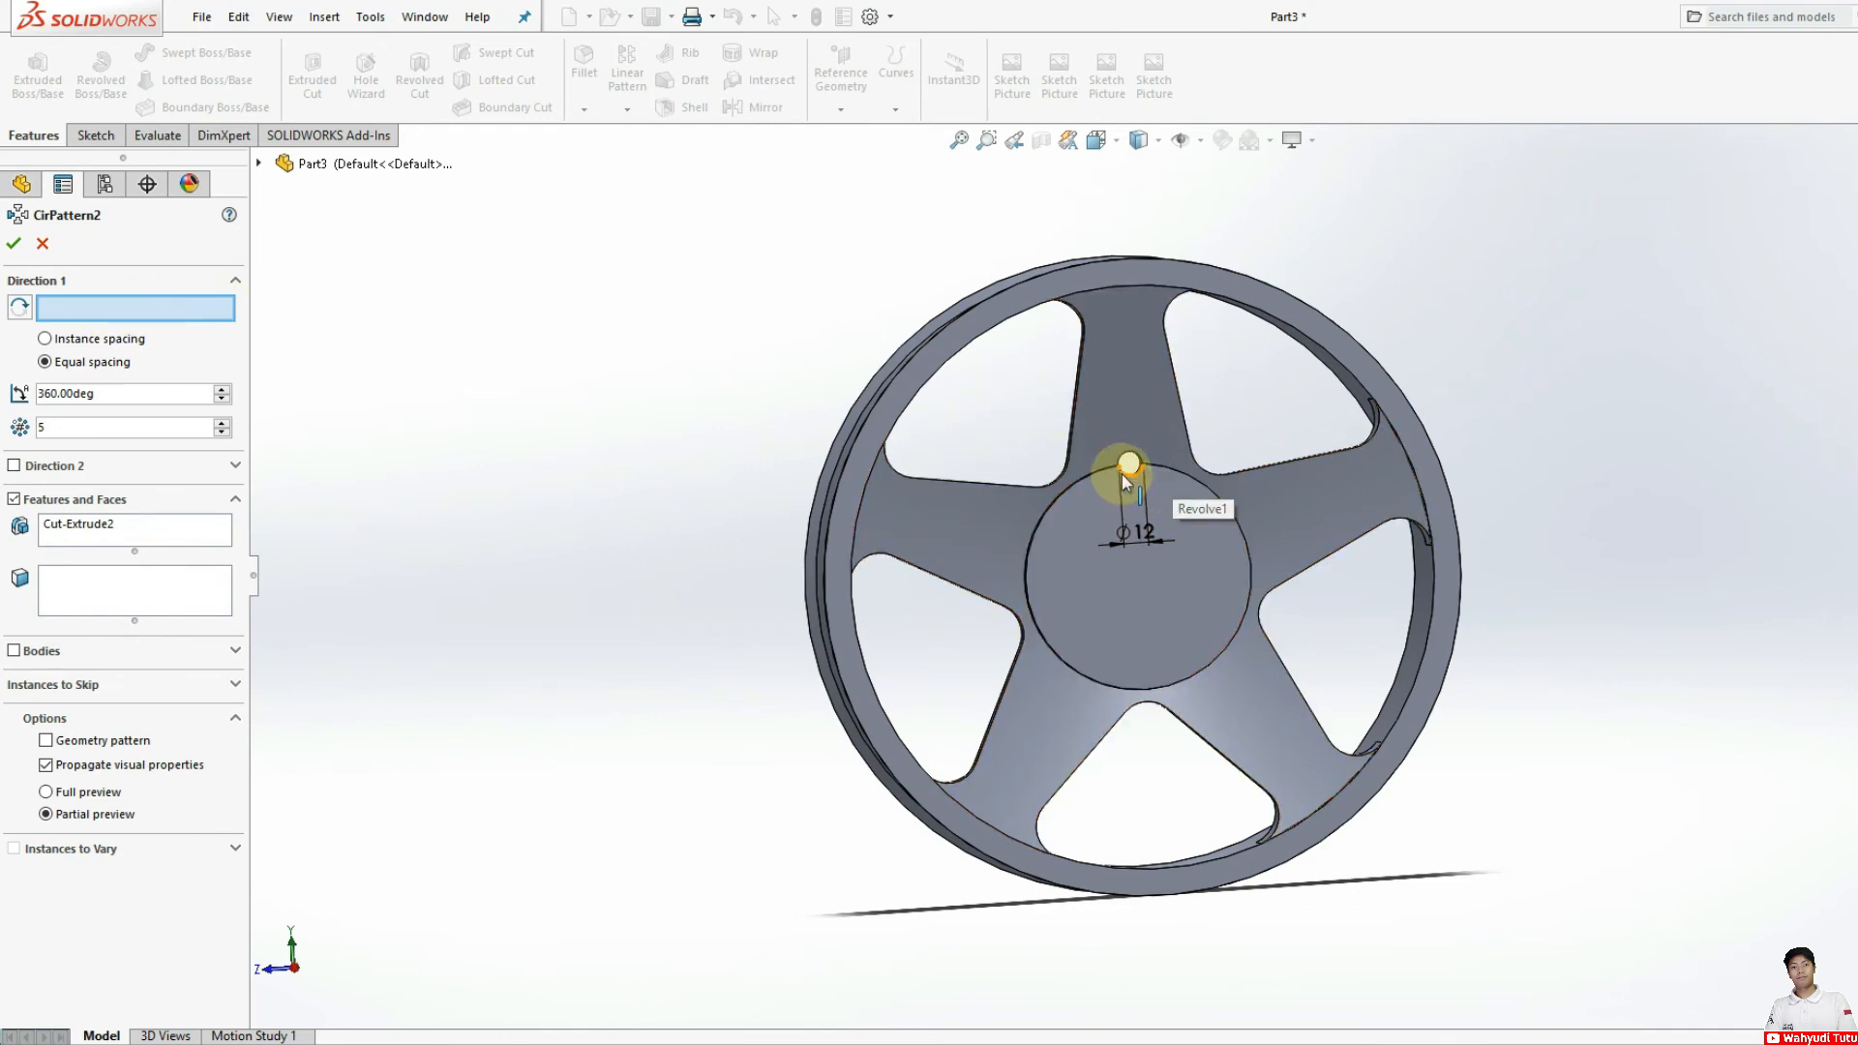
{"action": "left_click", "coordinate": [1237, 522]}
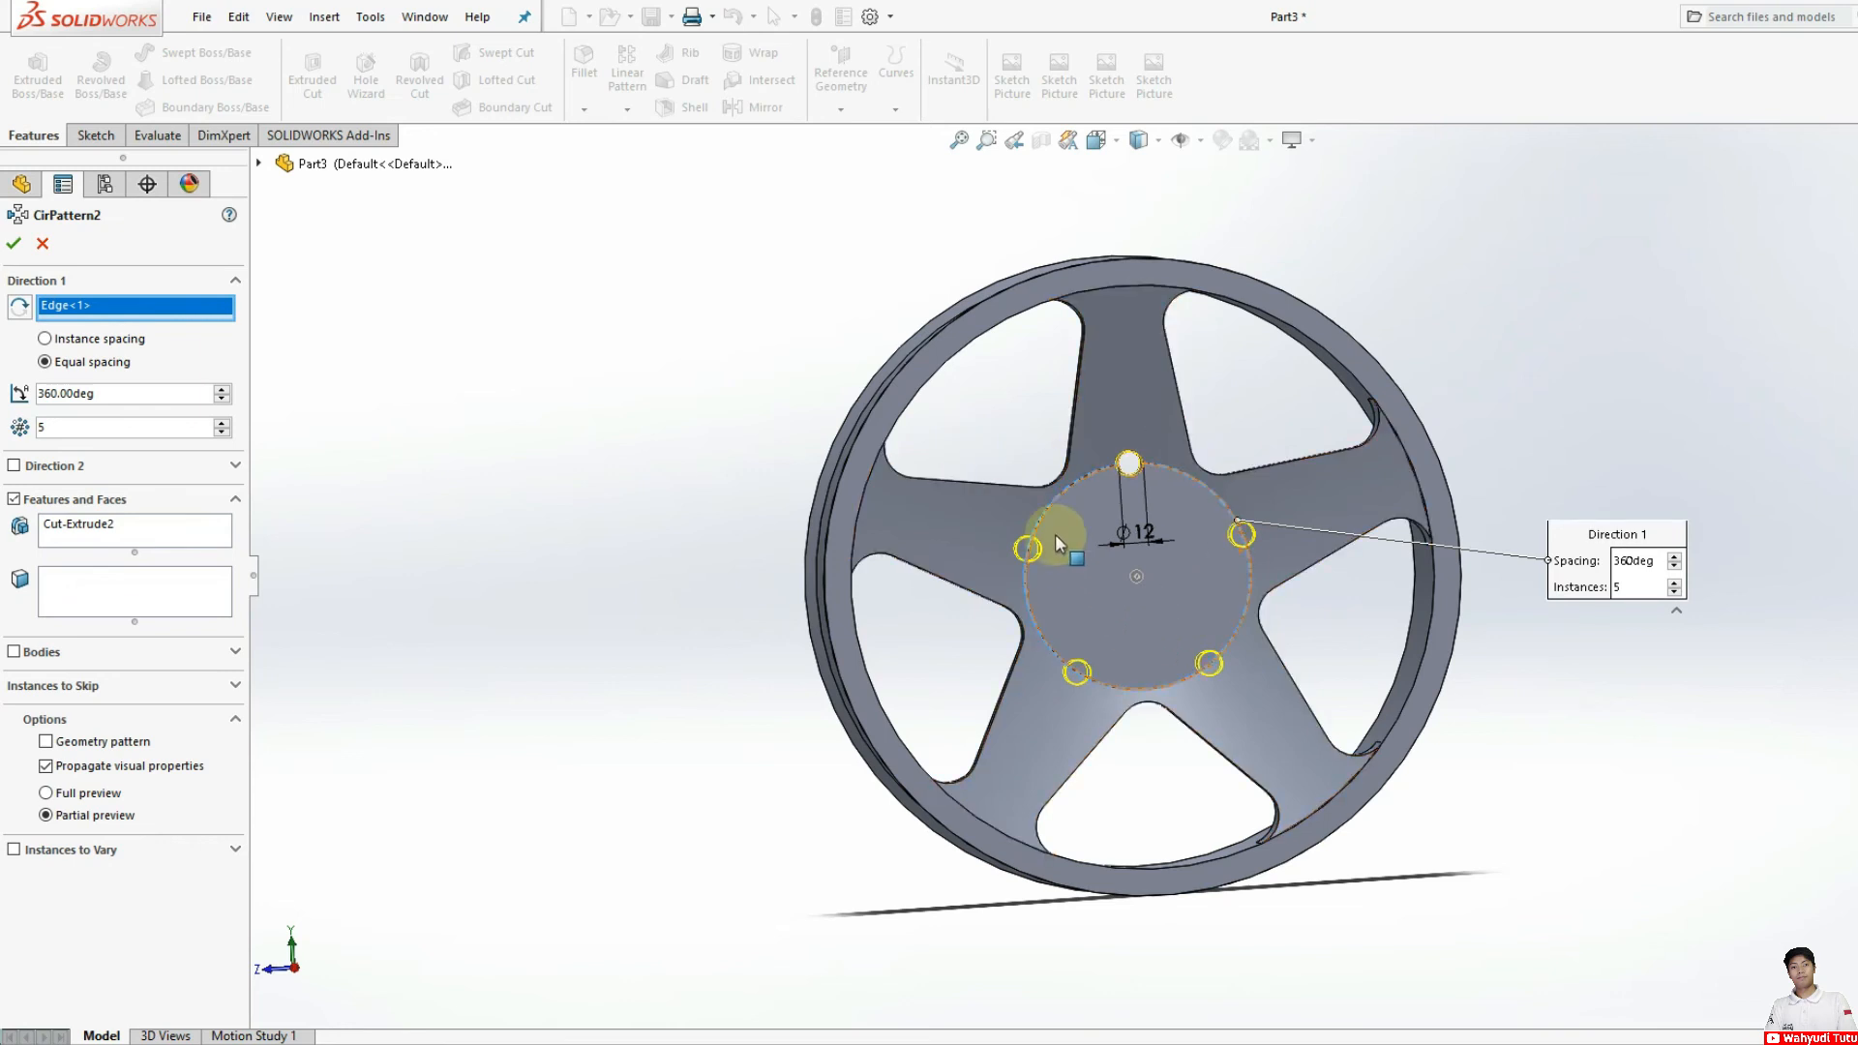
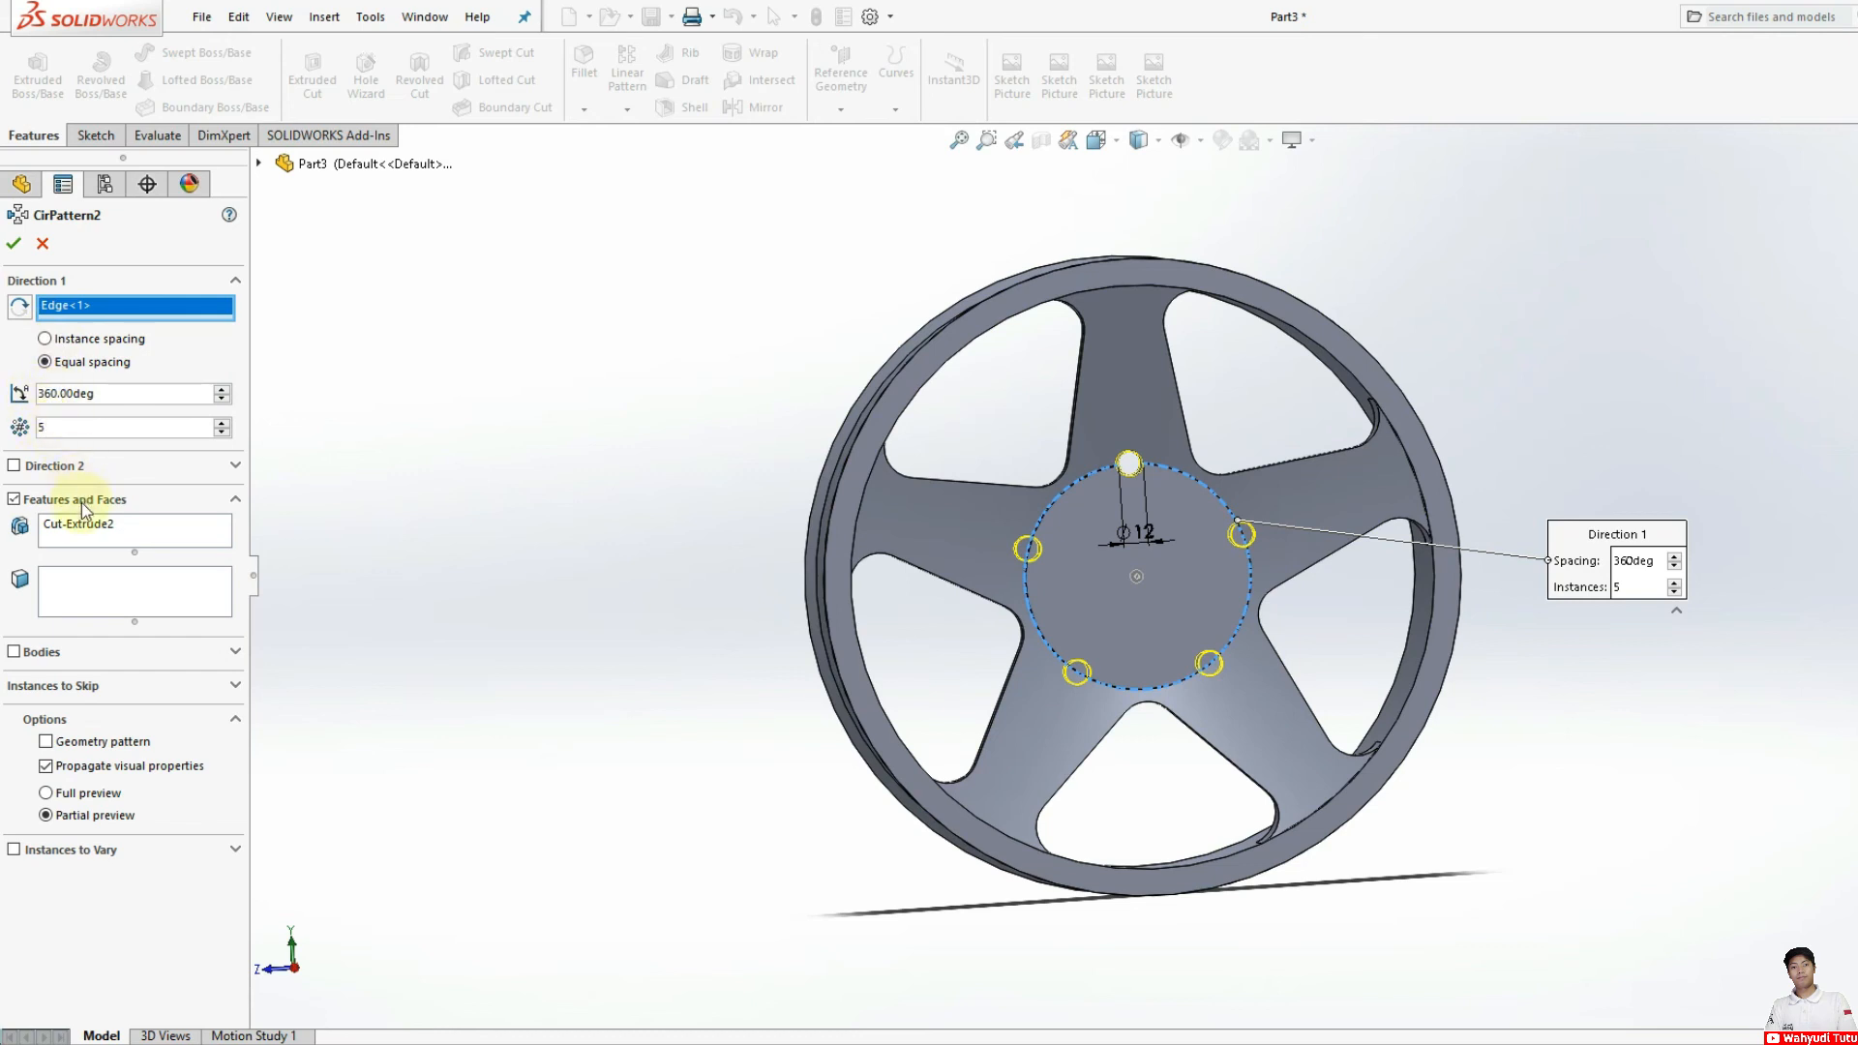
Step: Accept the five-hole pattern and sketch a circle of about 11.8 mm radius on the hub's front face, concentric with the top 12 mm hole
{"action": "left_click", "coordinate": [14, 243]}
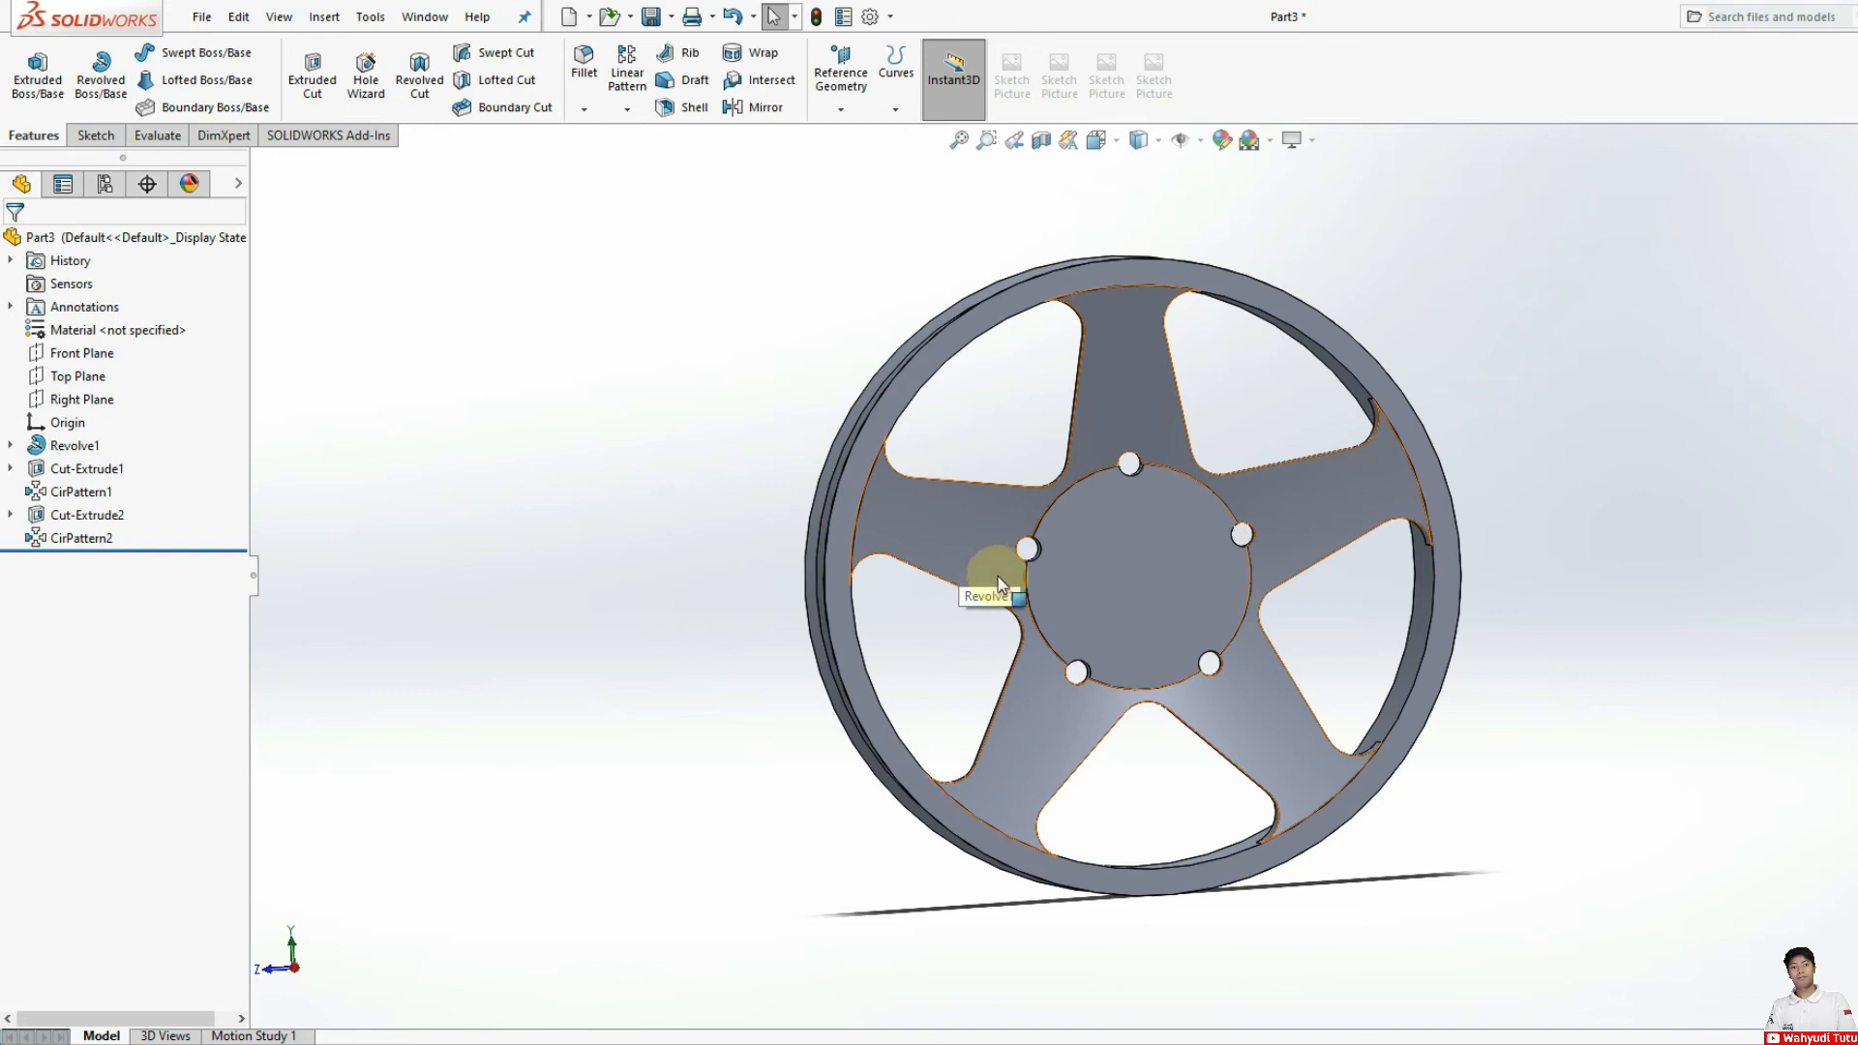
{"action": "left_click", "coordinate": [1146, 598]}
{"action": "left_click", "coordinate": [1339, 509]}
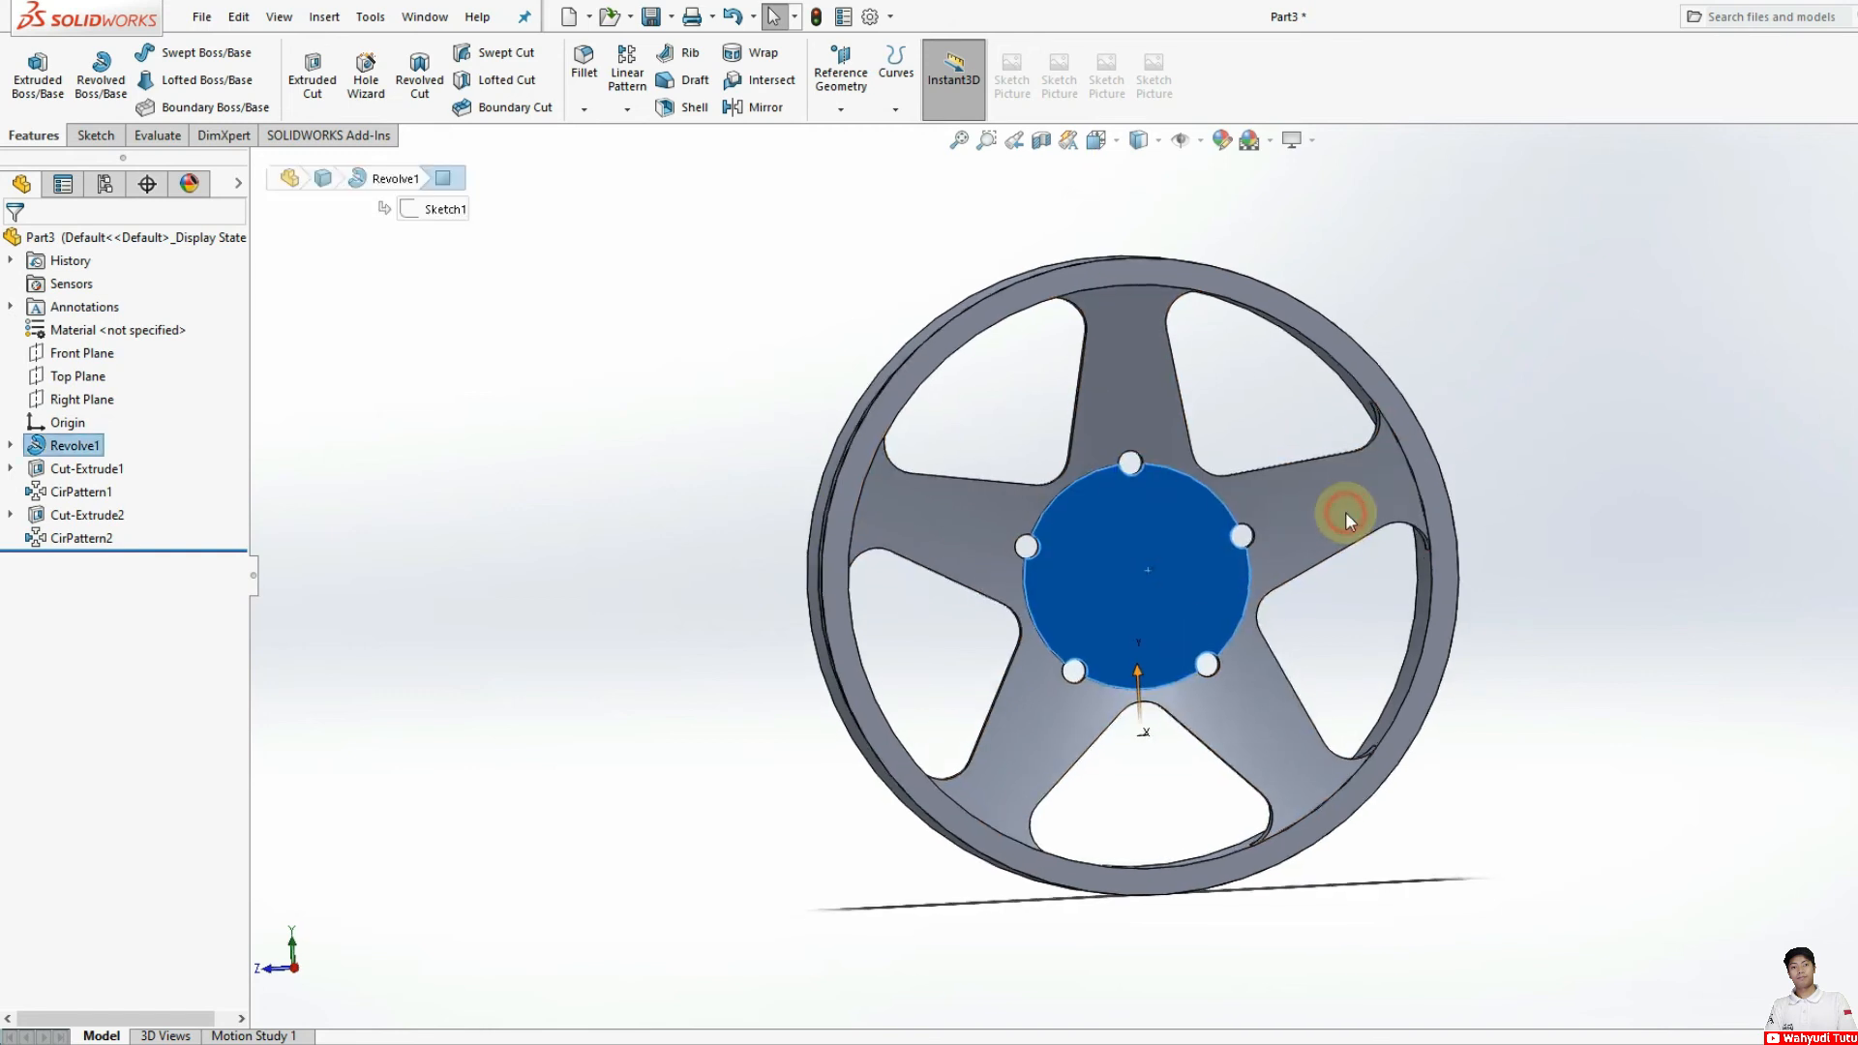
{"action": "left_click", "coordinate": [96, 136]}
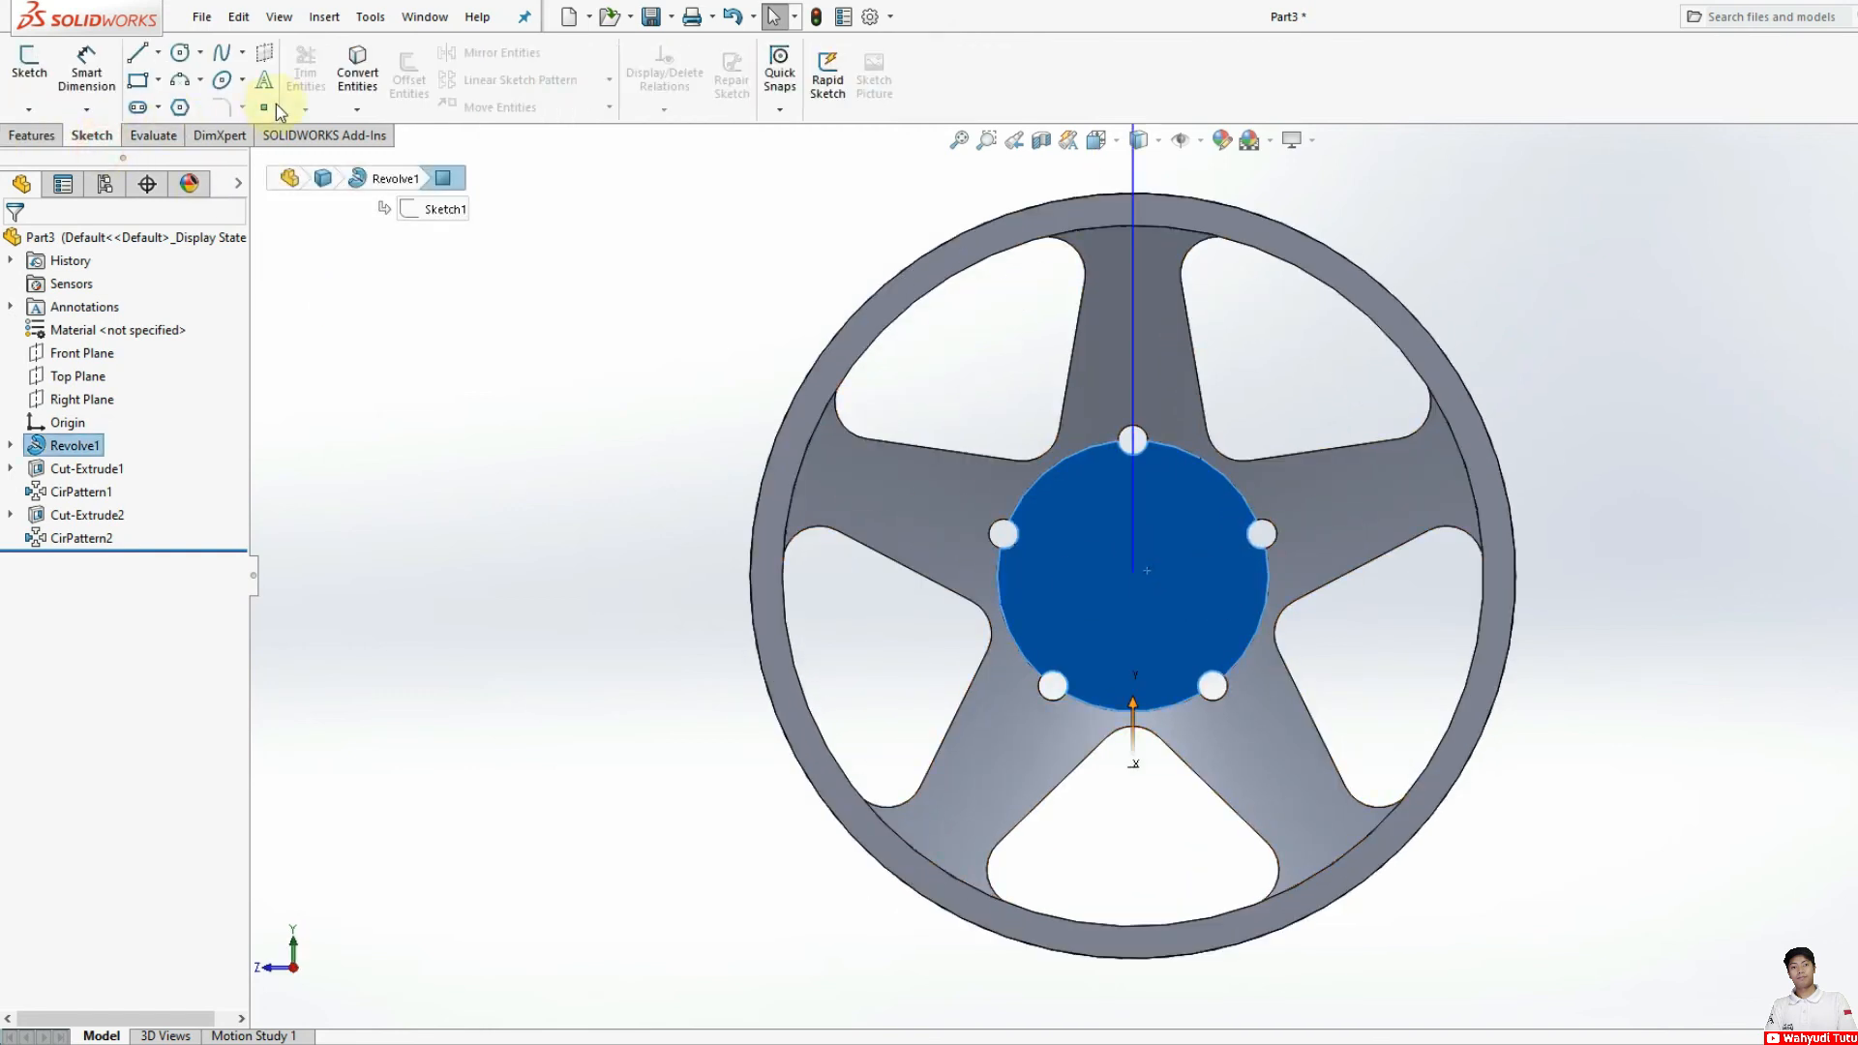
{"action": "left_click", "coordinate": [180, 52]}
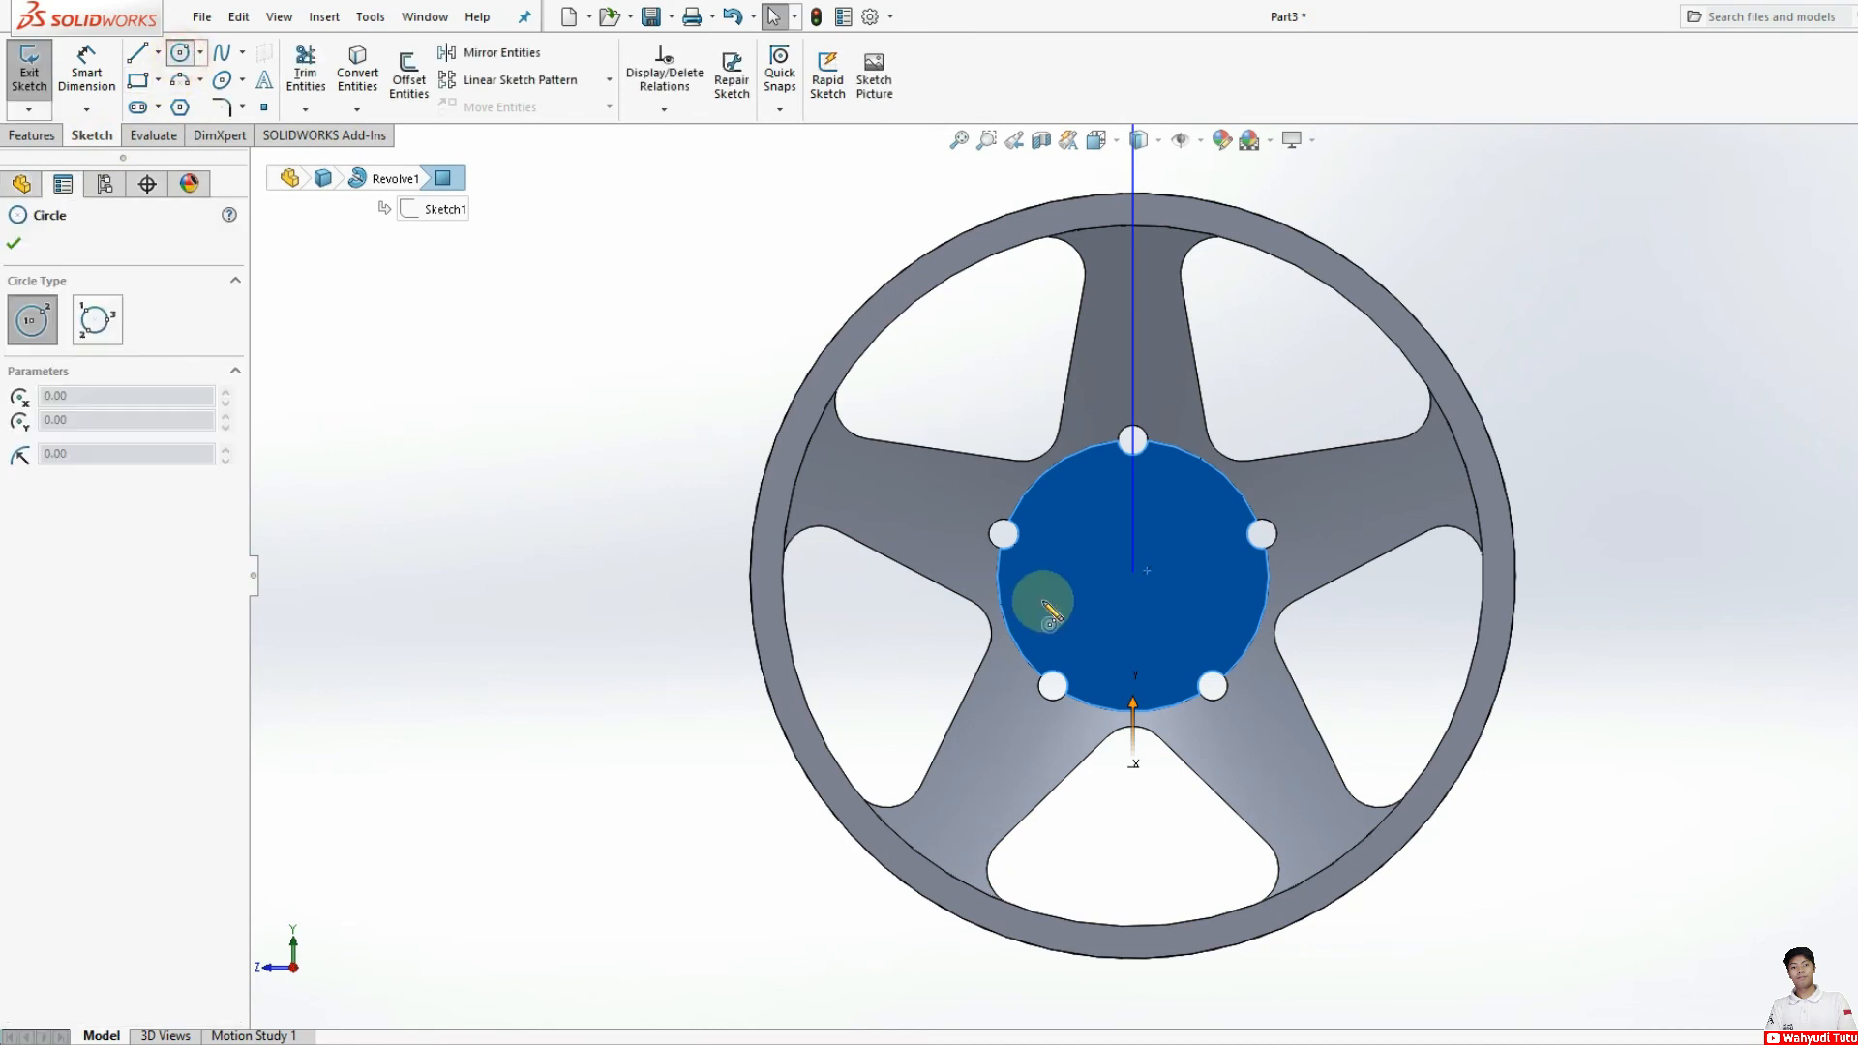
{"action": "left_click", "coordinate": [1133, 440]}
{"action": "left_click", "coordinate": [1139, 471]}
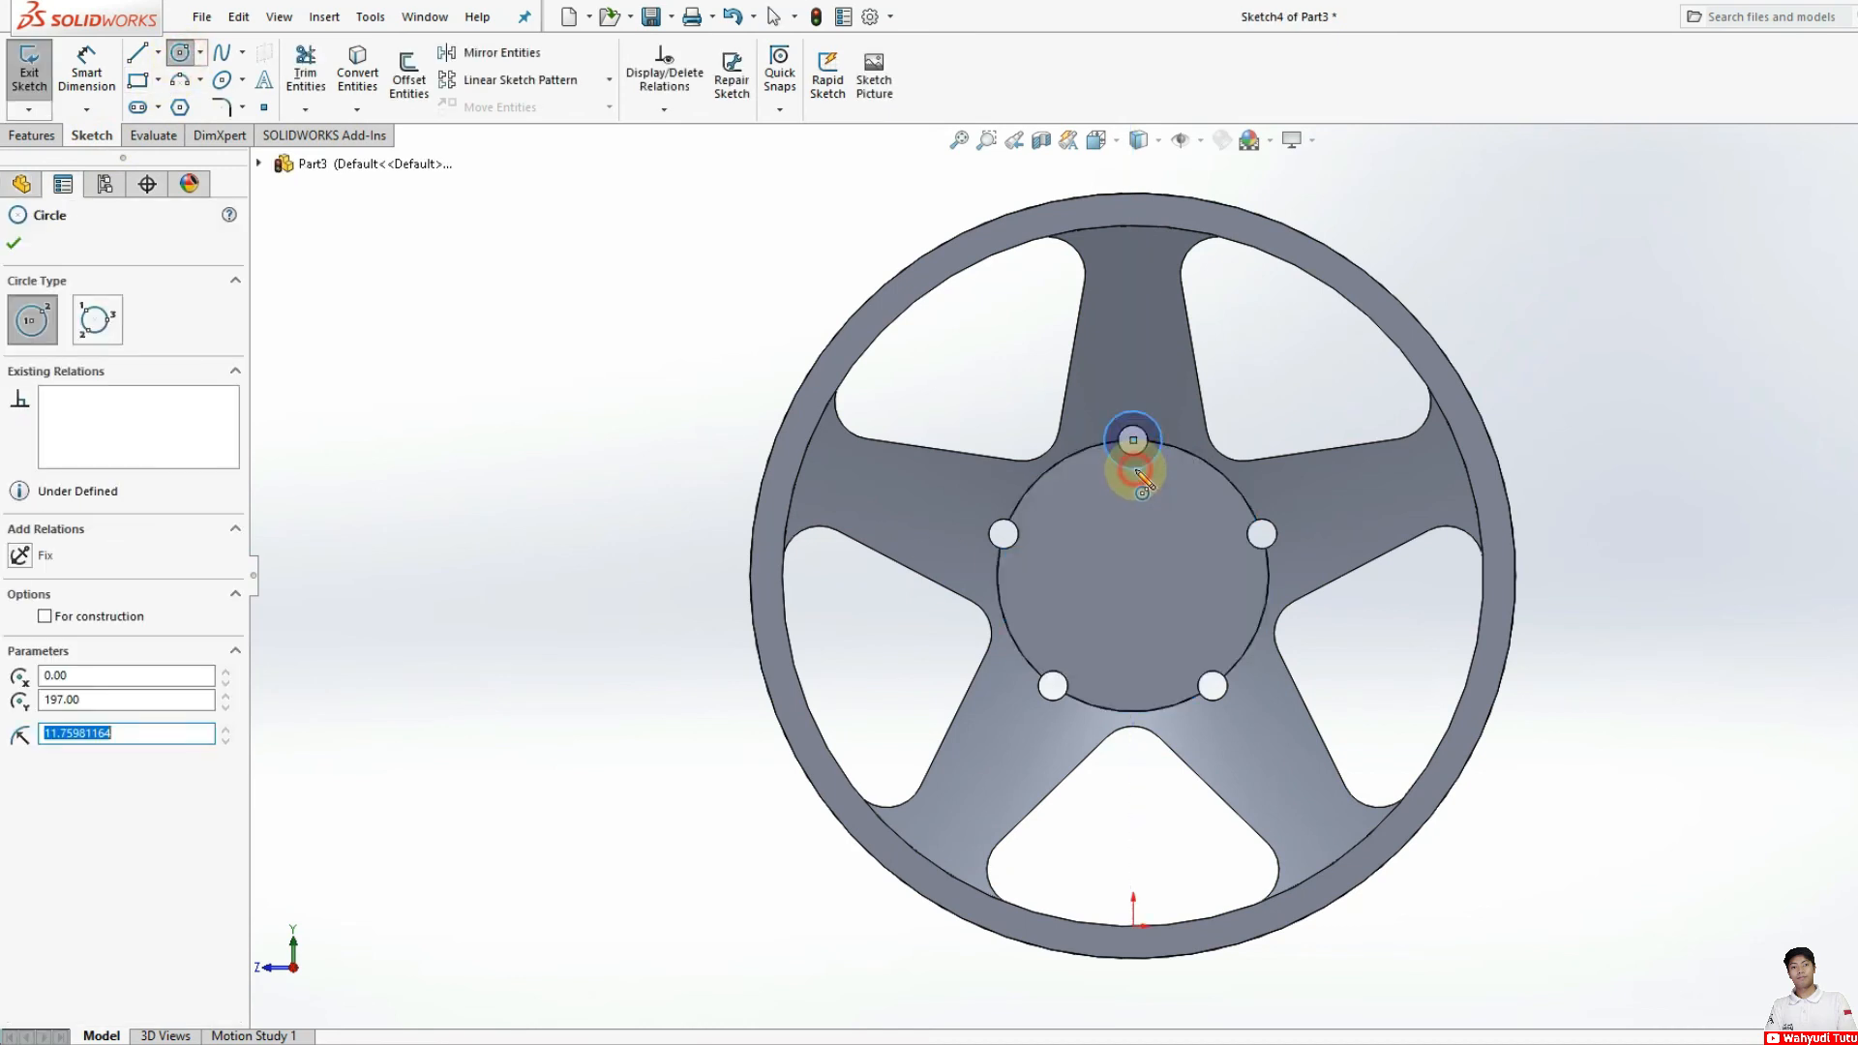
Step: Dimension the diameter of the circle around the top hole, setting it to 25 mm
{"action": "left_click", "coordinate": [86, 73]}
{"action": "left_click", "coordinate": [1130, 464]}
{"action": "left_click", "coordinate": [1140, 542]}
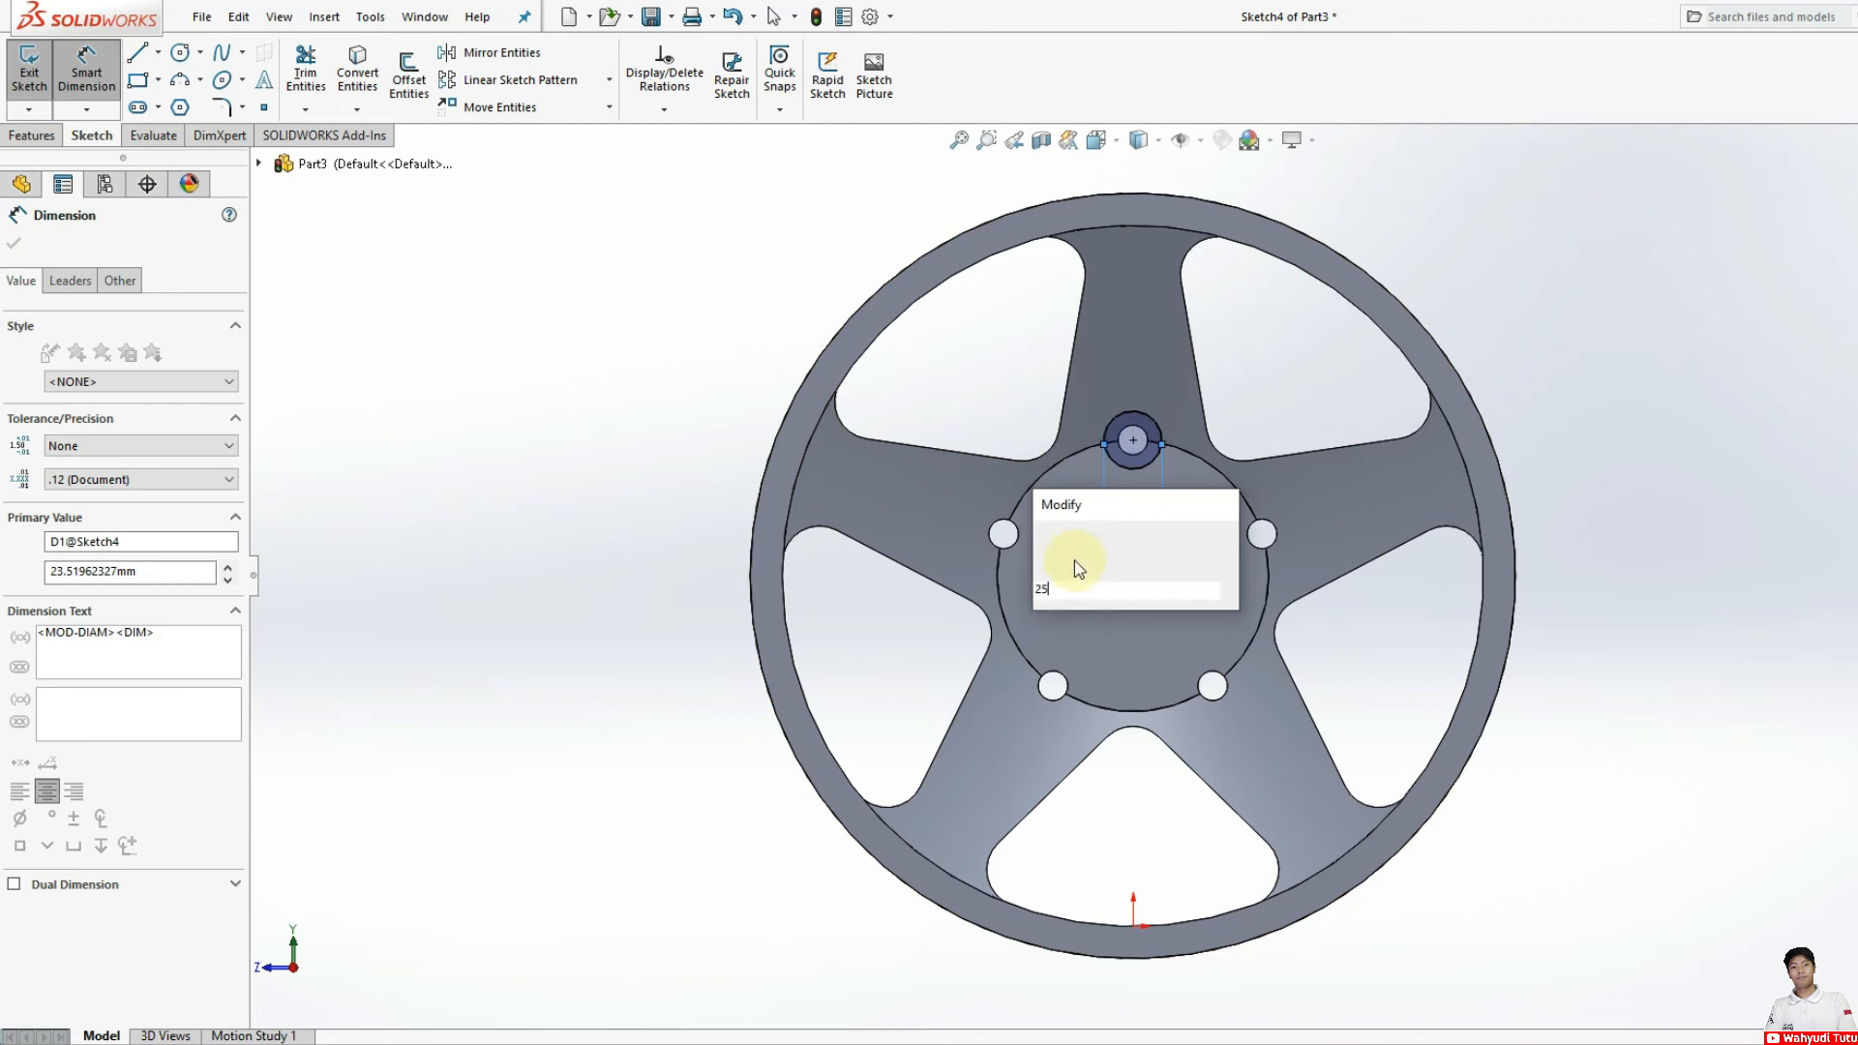
{"action": "key", "text": "Return"}
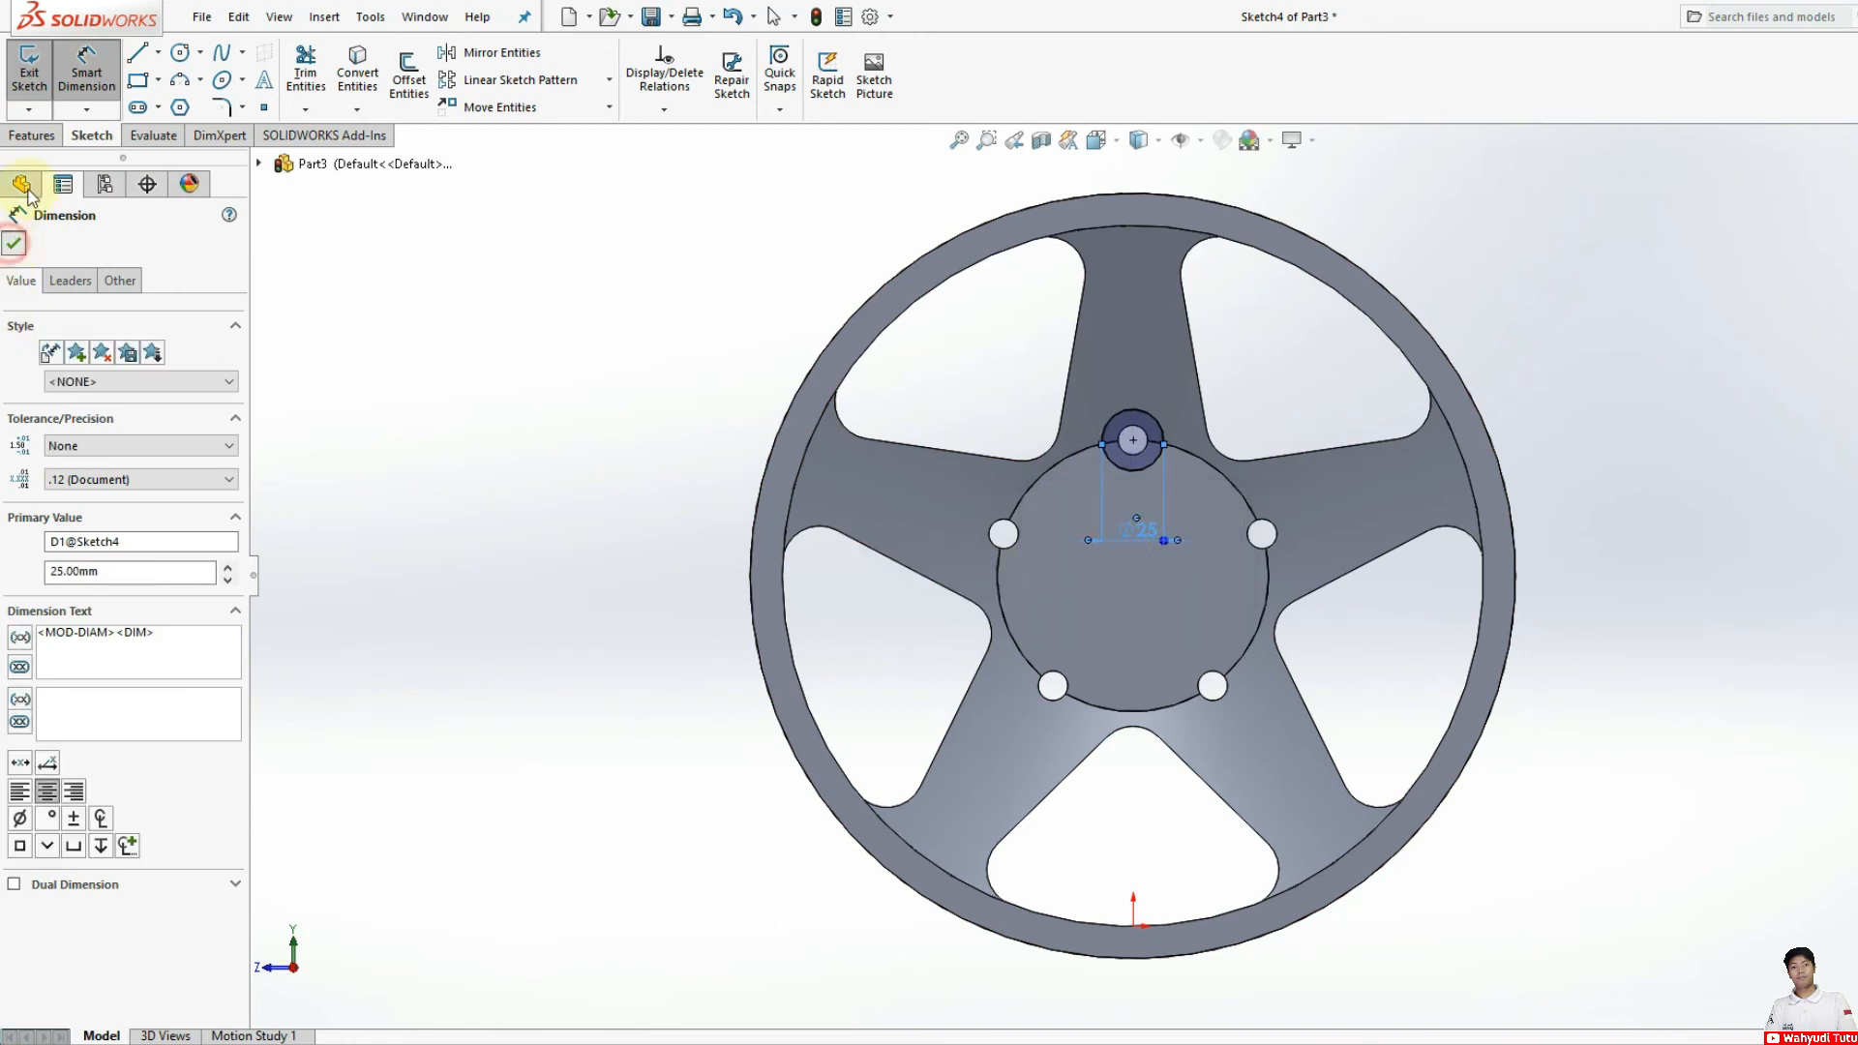
{"action": "left_click", "coordinate": [13, 243]}
Step: Cut the 25 mm circle to a blind depth of 15 mm to counterbore the top hub hole
{"action": "left_click", "coordinate": [32, 134]}
{"action": "left_click", "coordinate": [307, 82]}
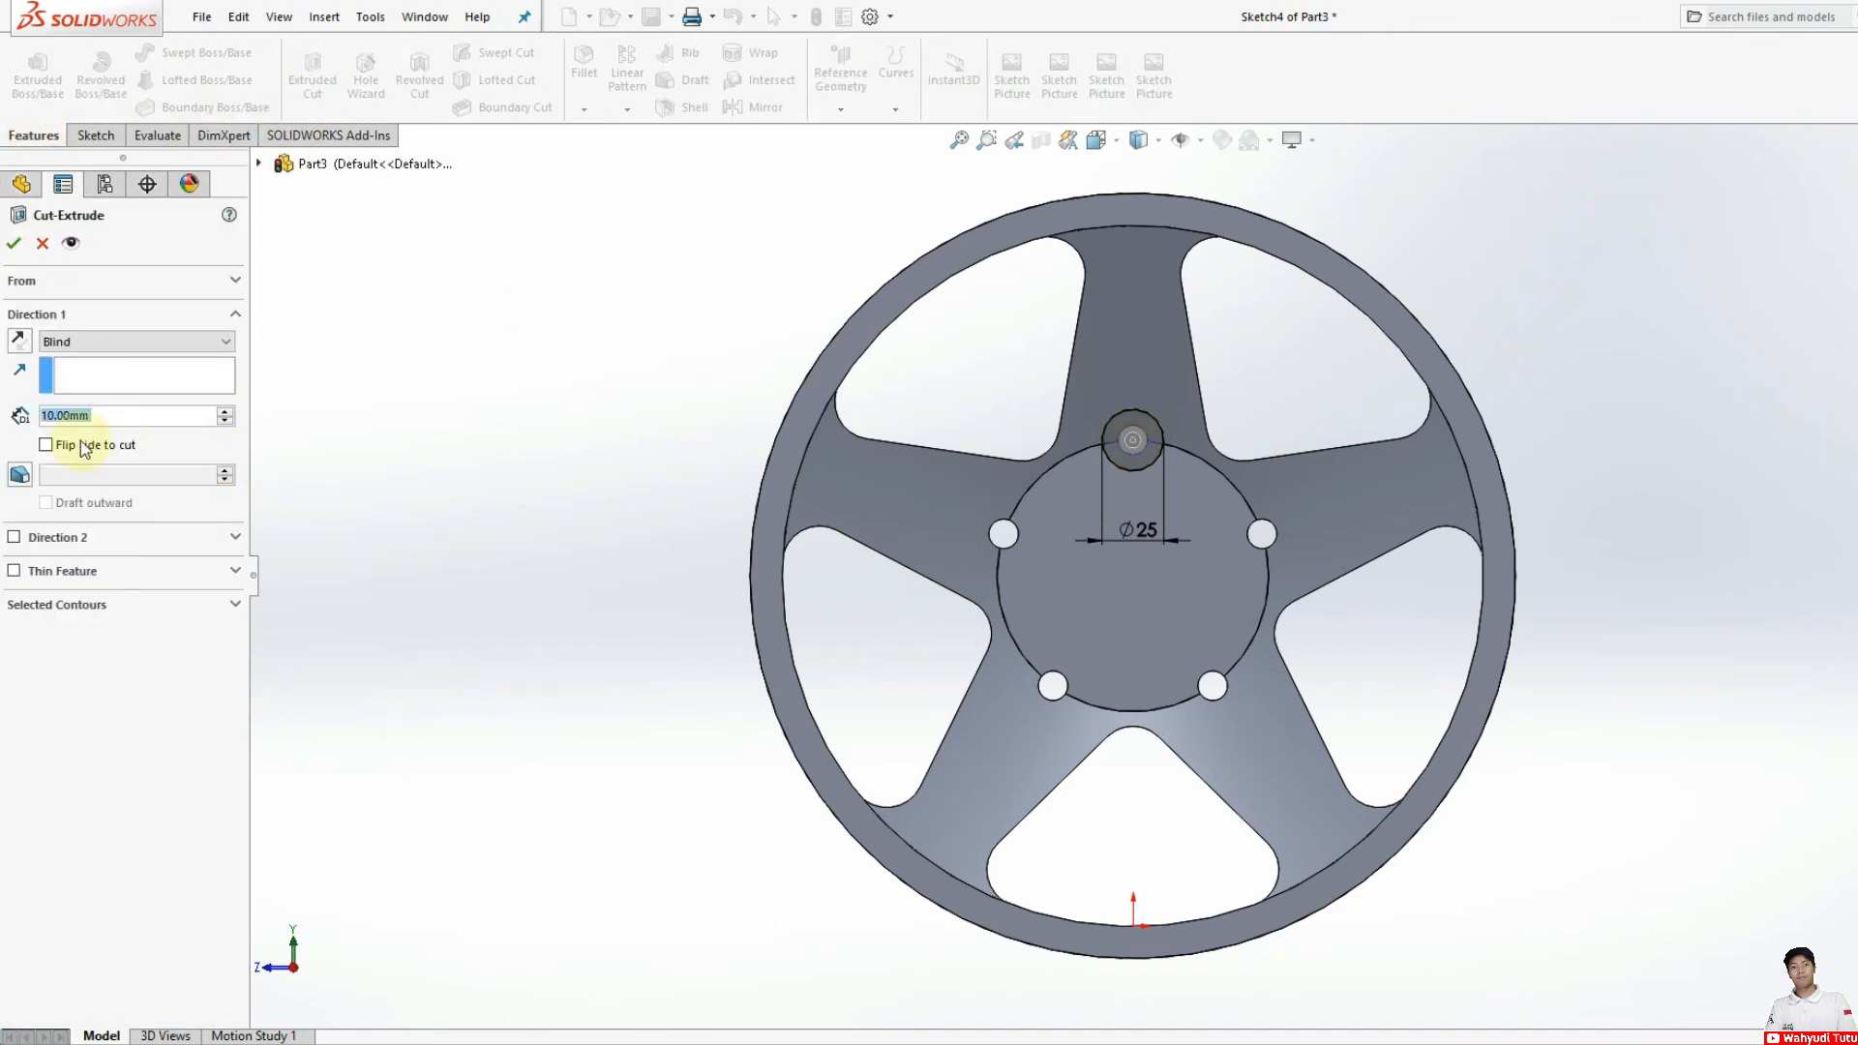
{"action": "right_click", "coordinate": [58, 415]}
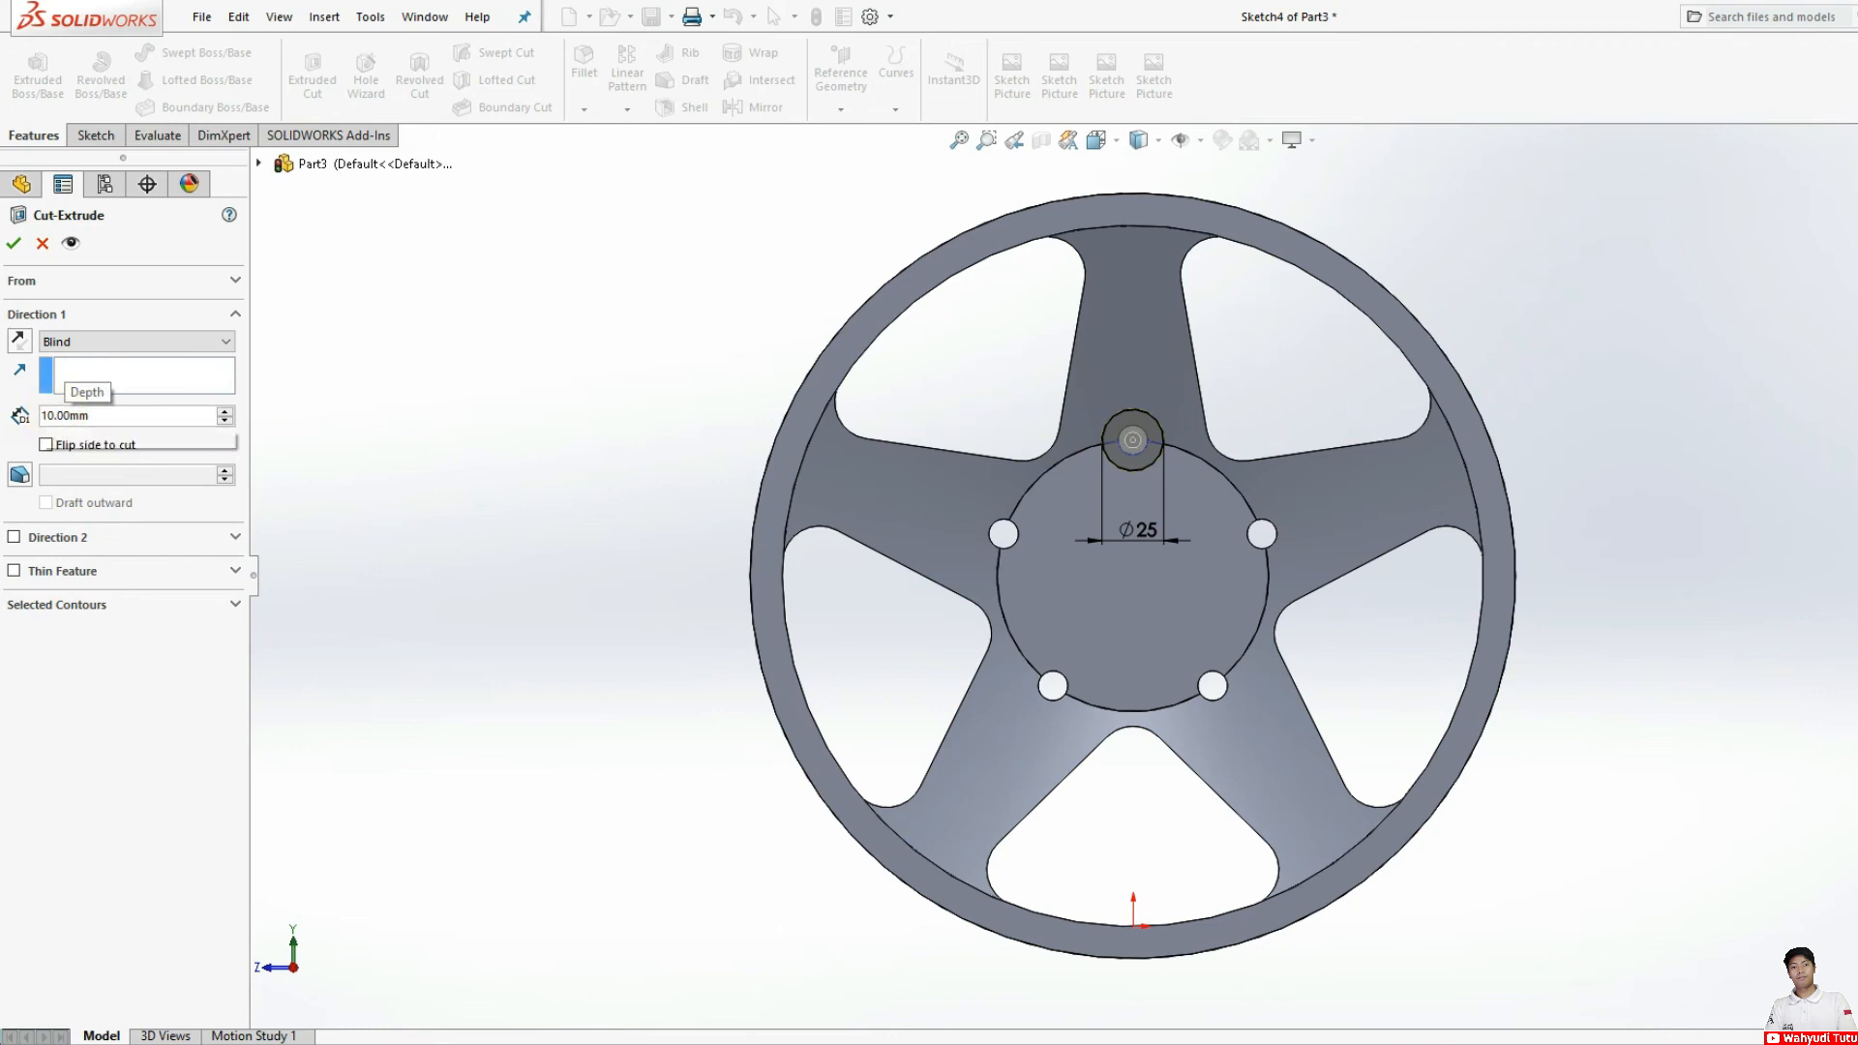
{"action": "key", "text": "BackSpace"}
{"action": "key", "text": "Return"}
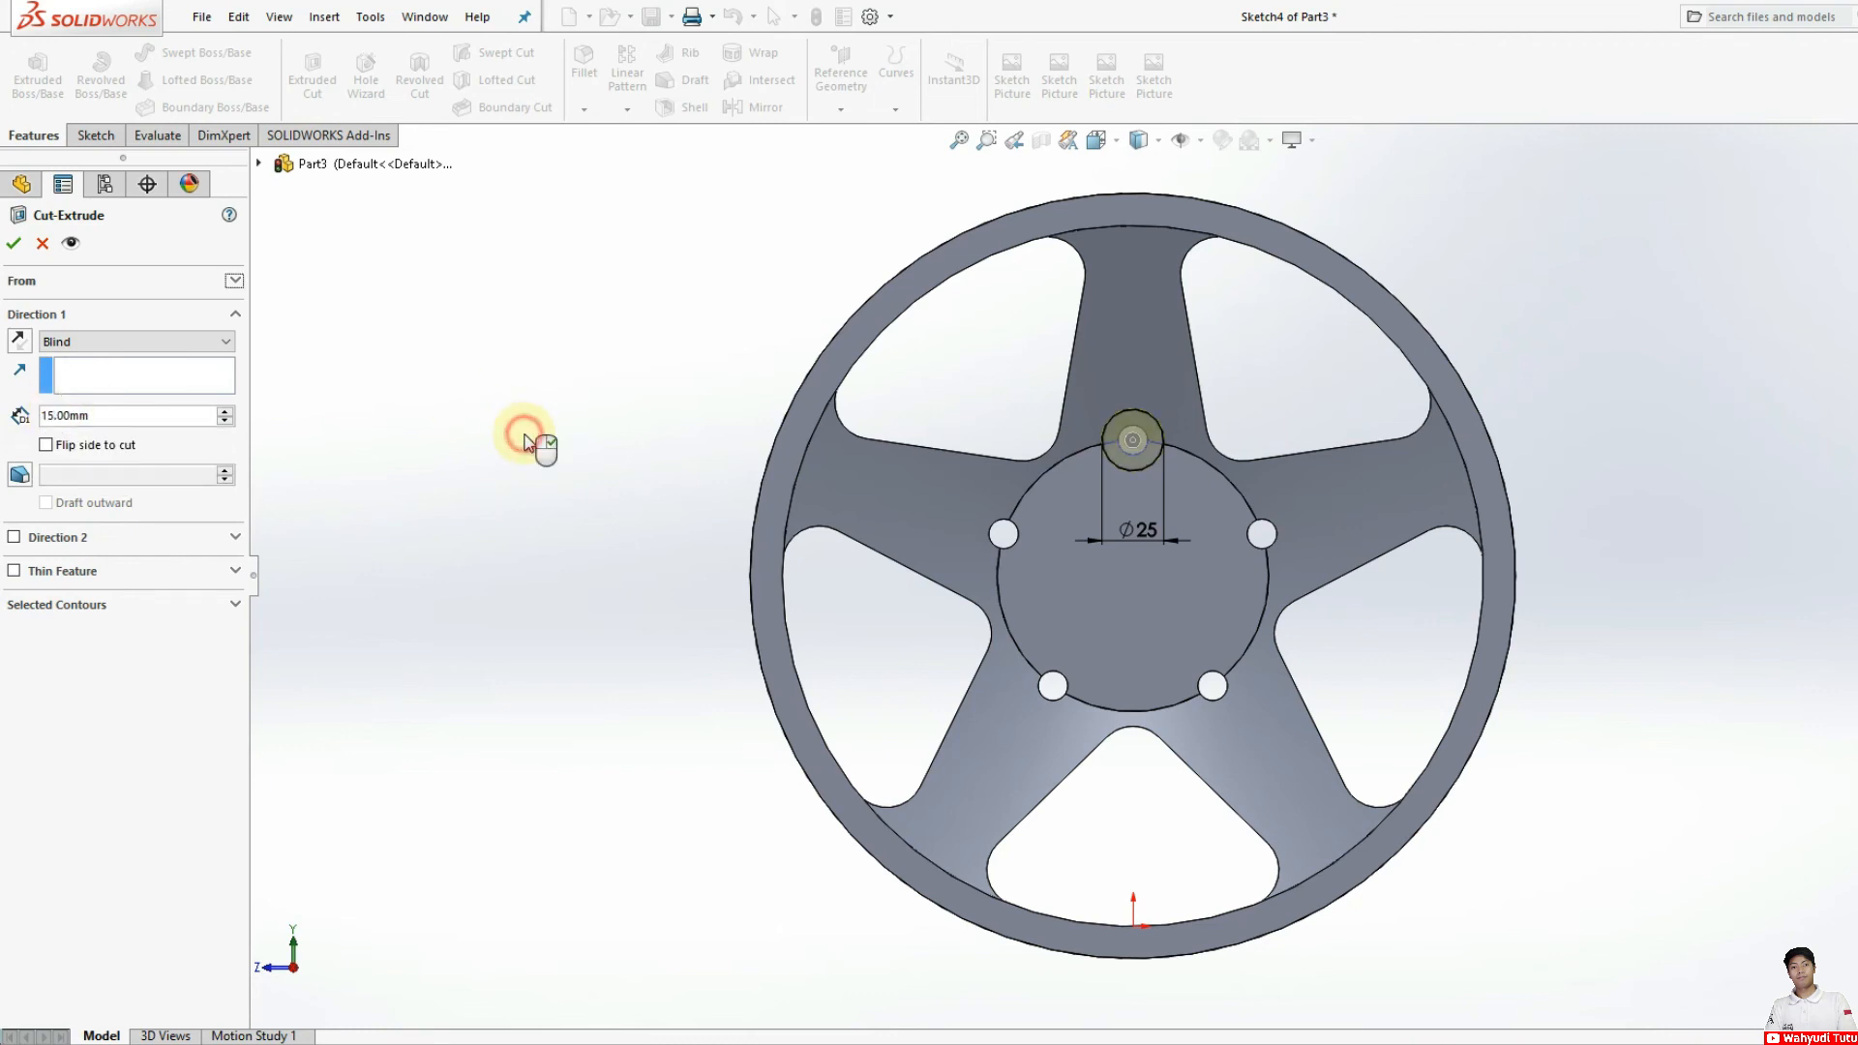
{"action": "left_click", "coordinate": [9, 248]}
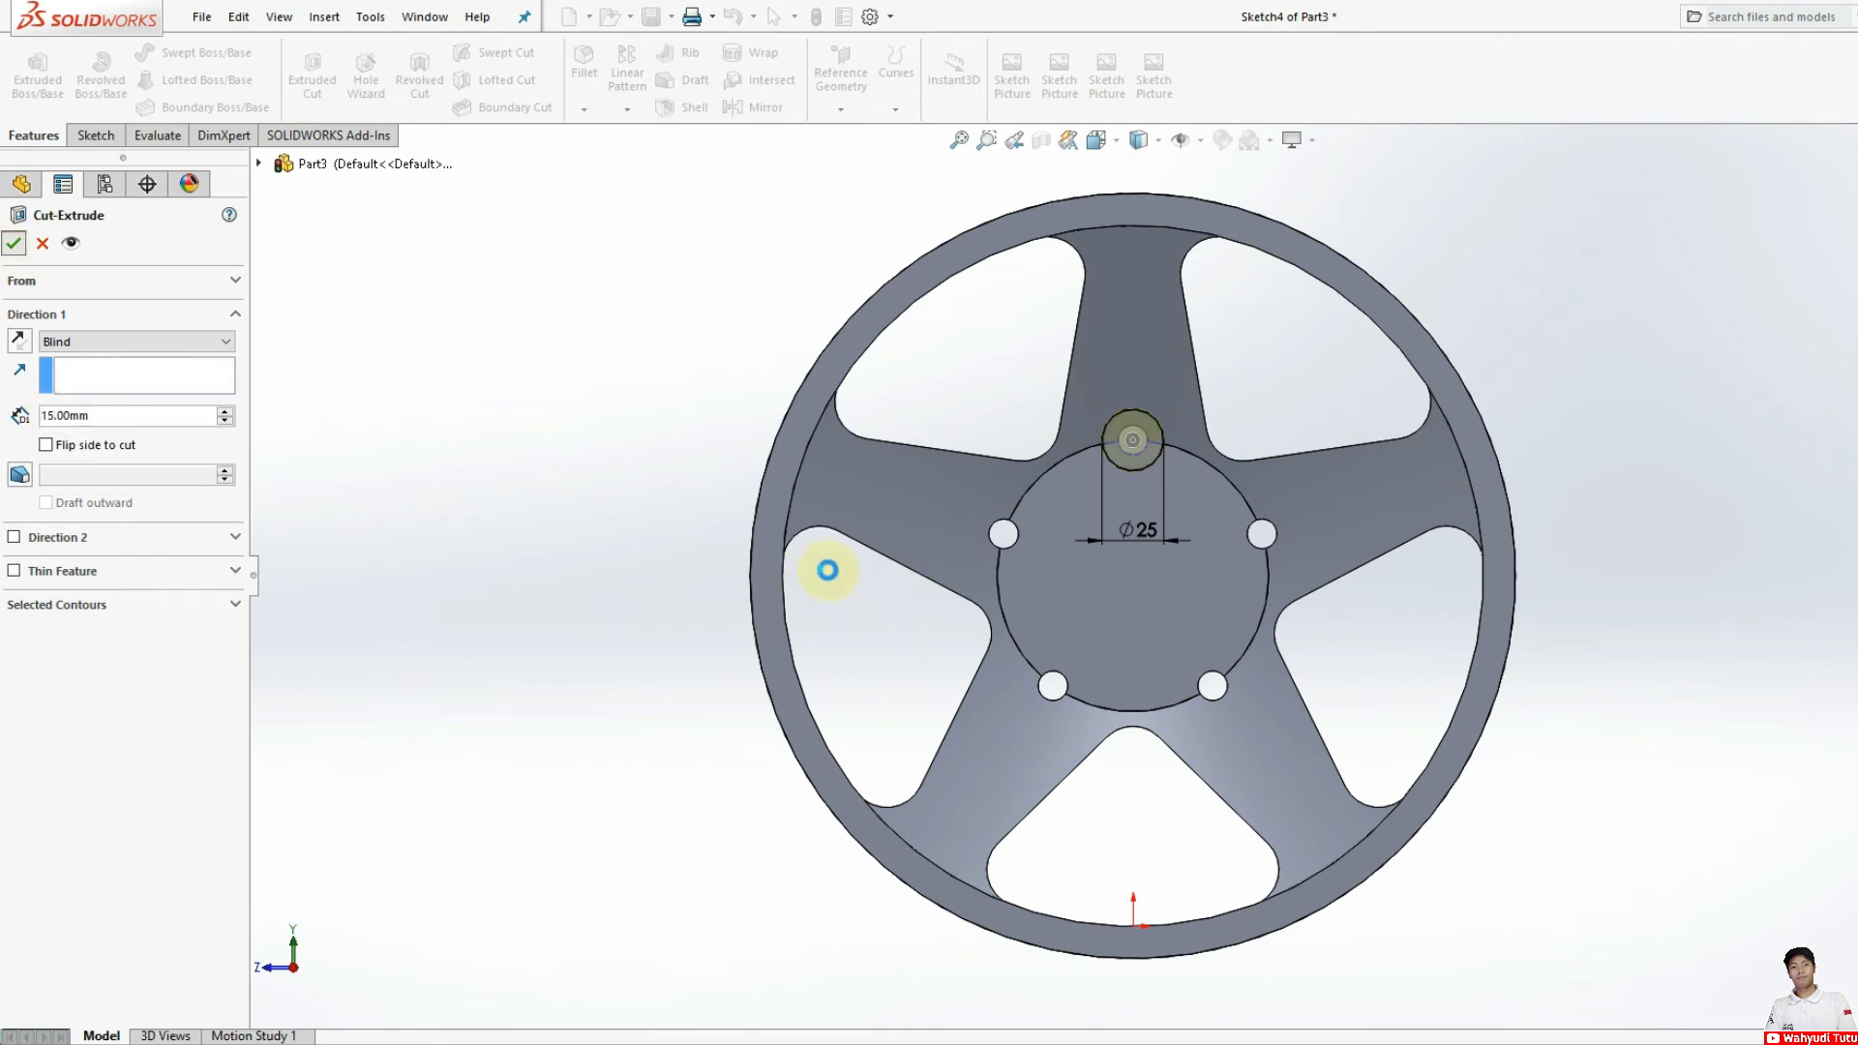
{"action": "left_click", "coordinate": [493, 447]}
{"action": "mouse_move", "coordinate": [767, 539]}
{"action": "middle_mouse_down"}
{"action": "mouse_move", "coordinate": [813, 589]}
{"action": "mouse_move", "coordinate": [751, 552]}
{"action": "mouse_move", "coordinate": [769, 538]}
{"action": "middle_mouse_up"}
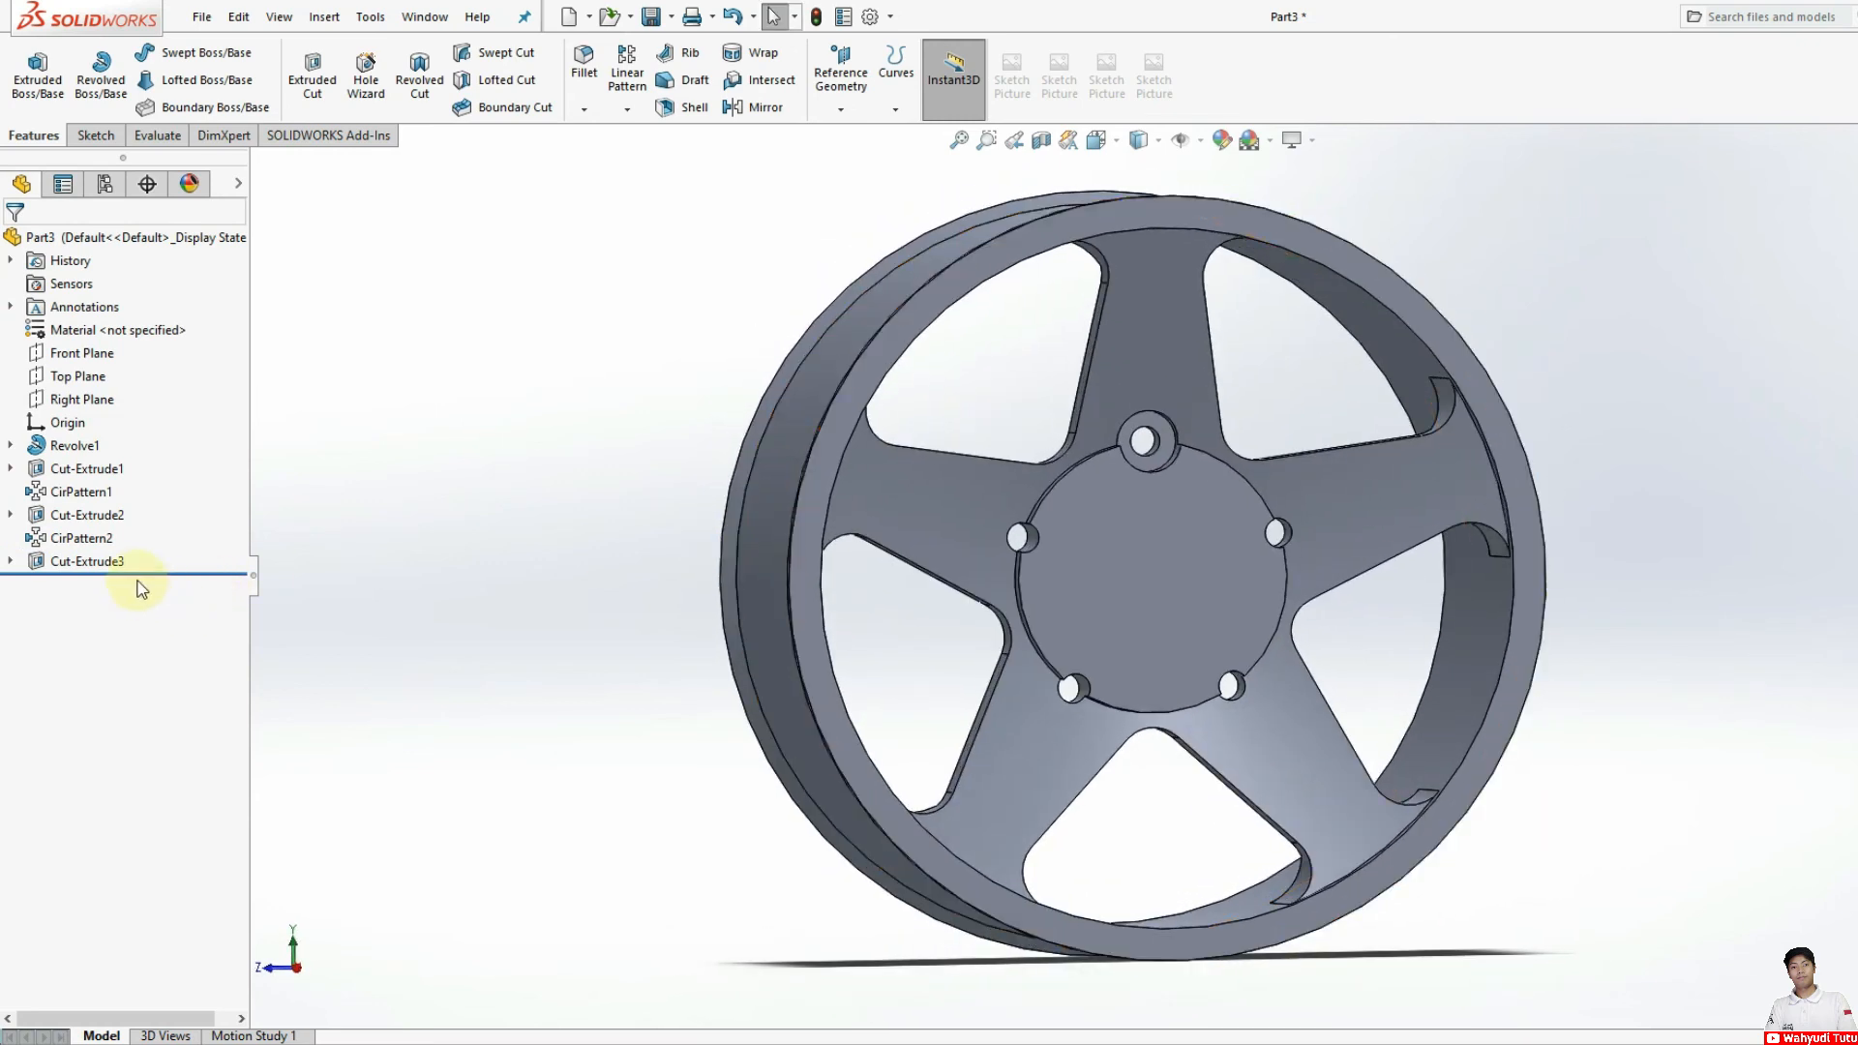
Step: Circular-pattern the 25 mm counterbore around the hub's circular edge with 5 equally spaced instances over 360 degrees
{"action": "left_click", "coordinate": [83, 563]}
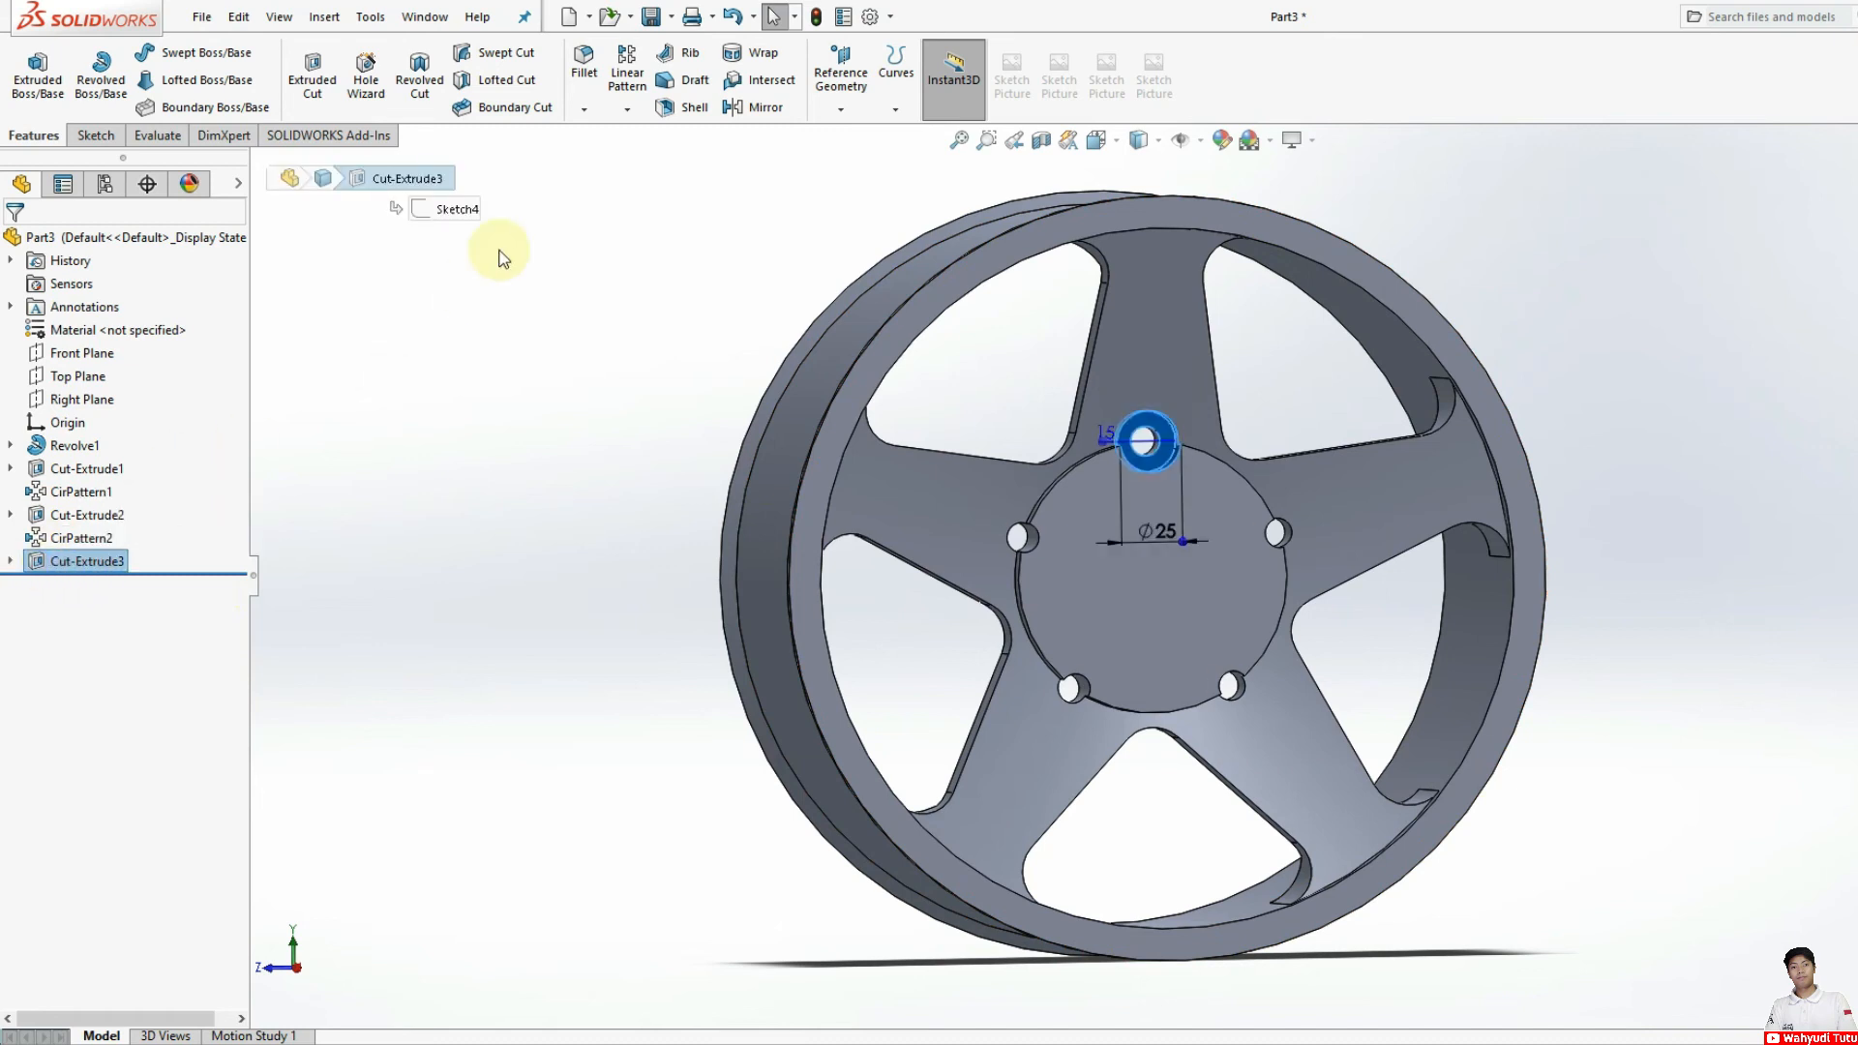
{"action": "left_click", "coordinate": [627, 109]}
{"action": "left_click", "coordinate": [647, 154]}
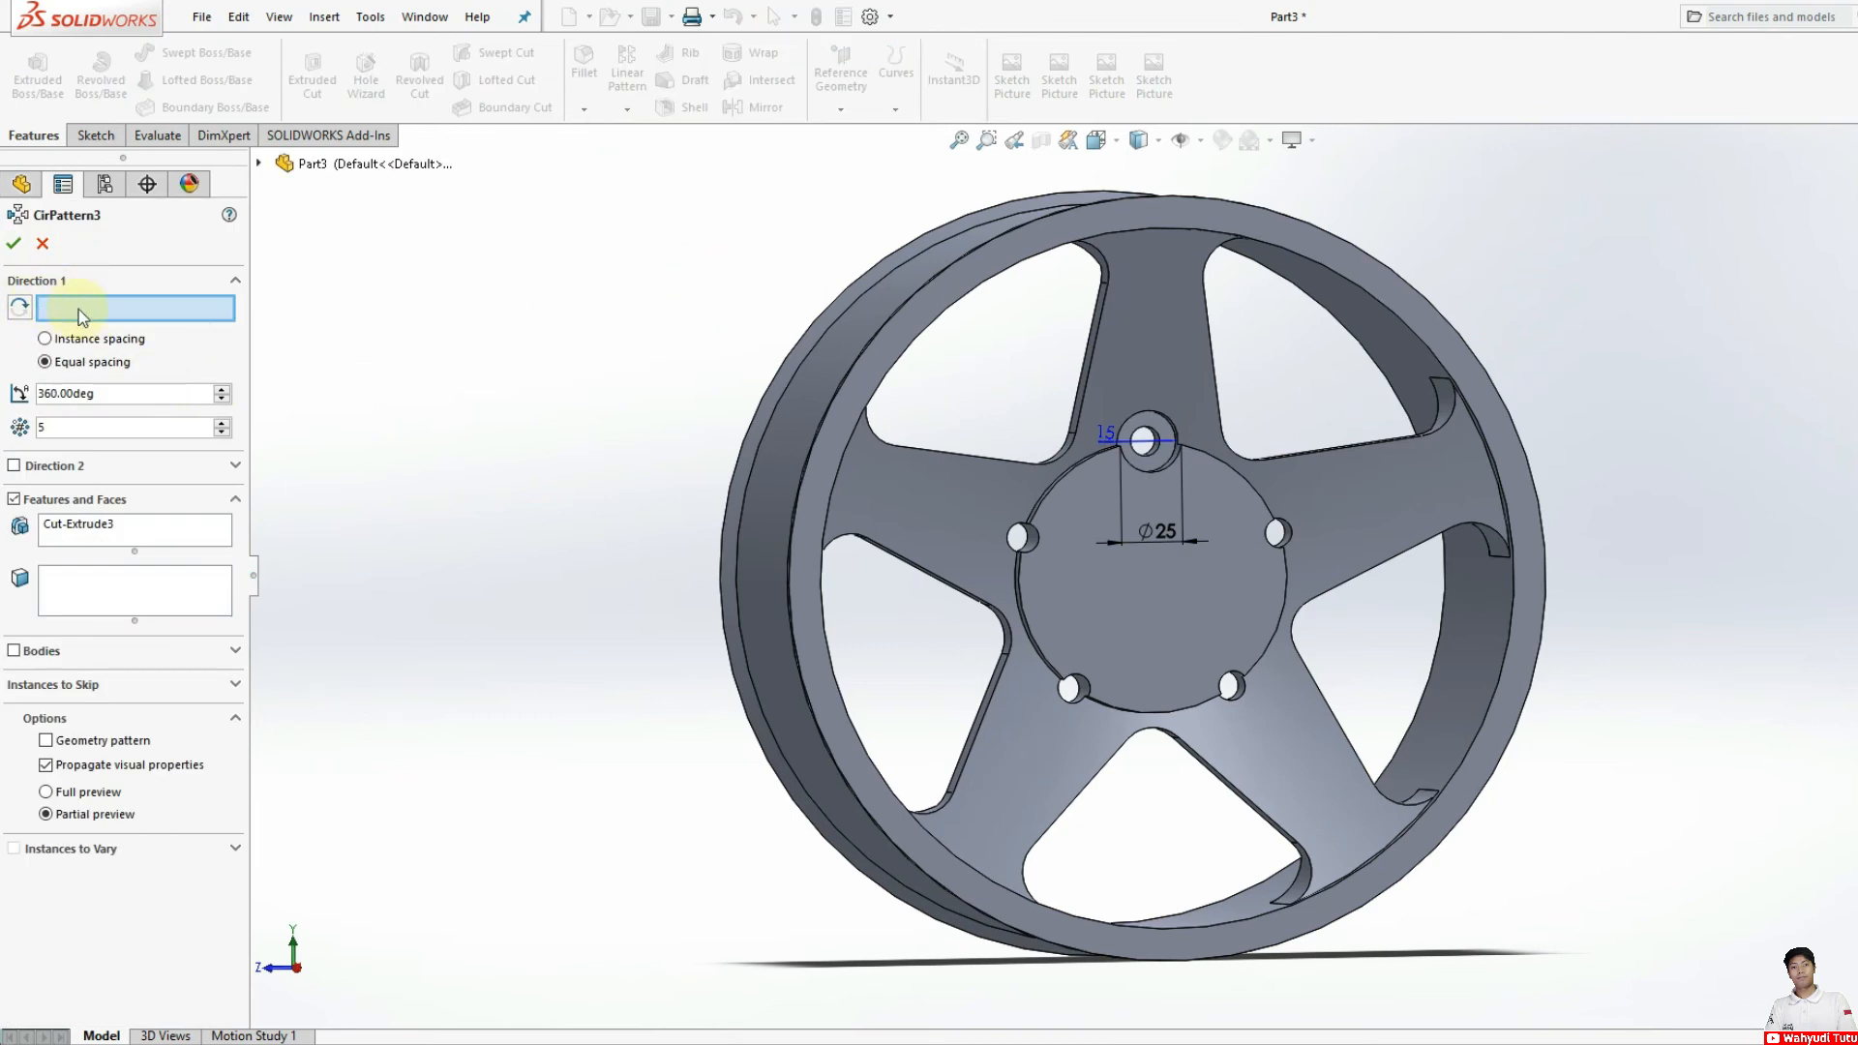
{"action": "left_click", "coordinate": [1227, 465]}
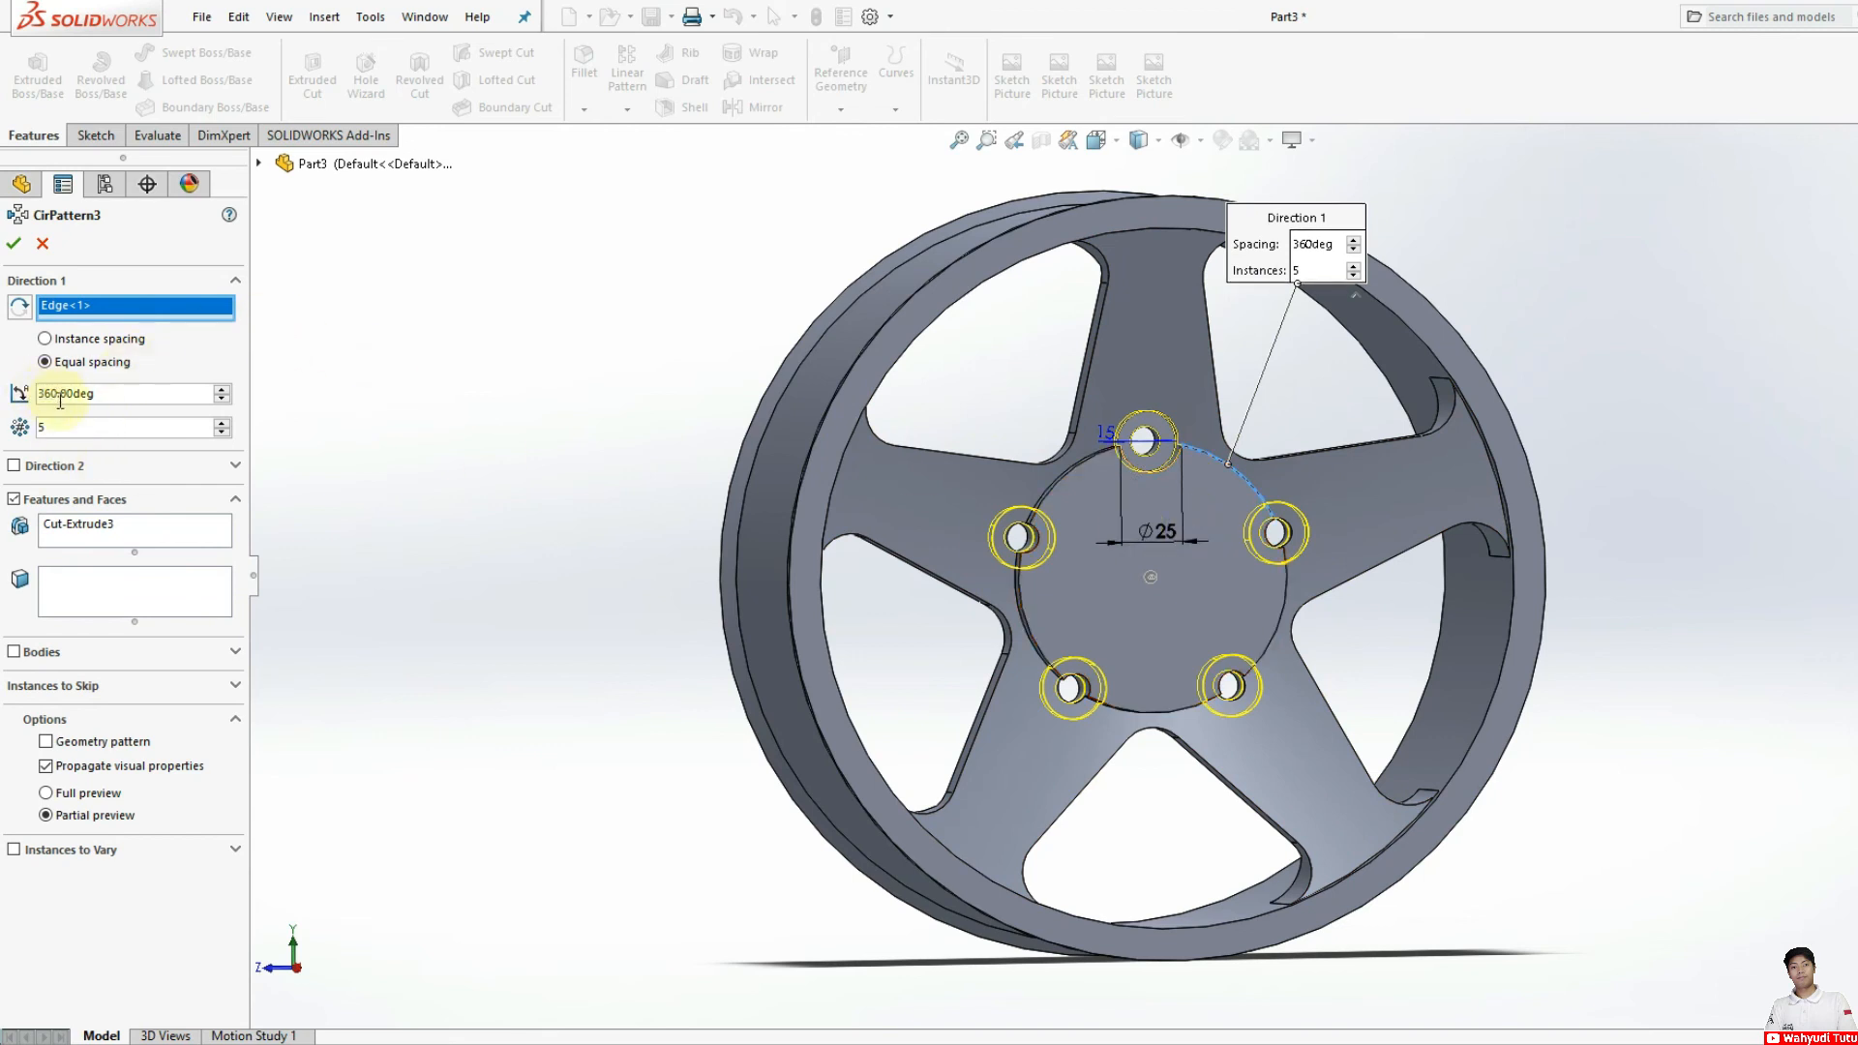
{"action": "left_click", "coordinate": [13, 243]}
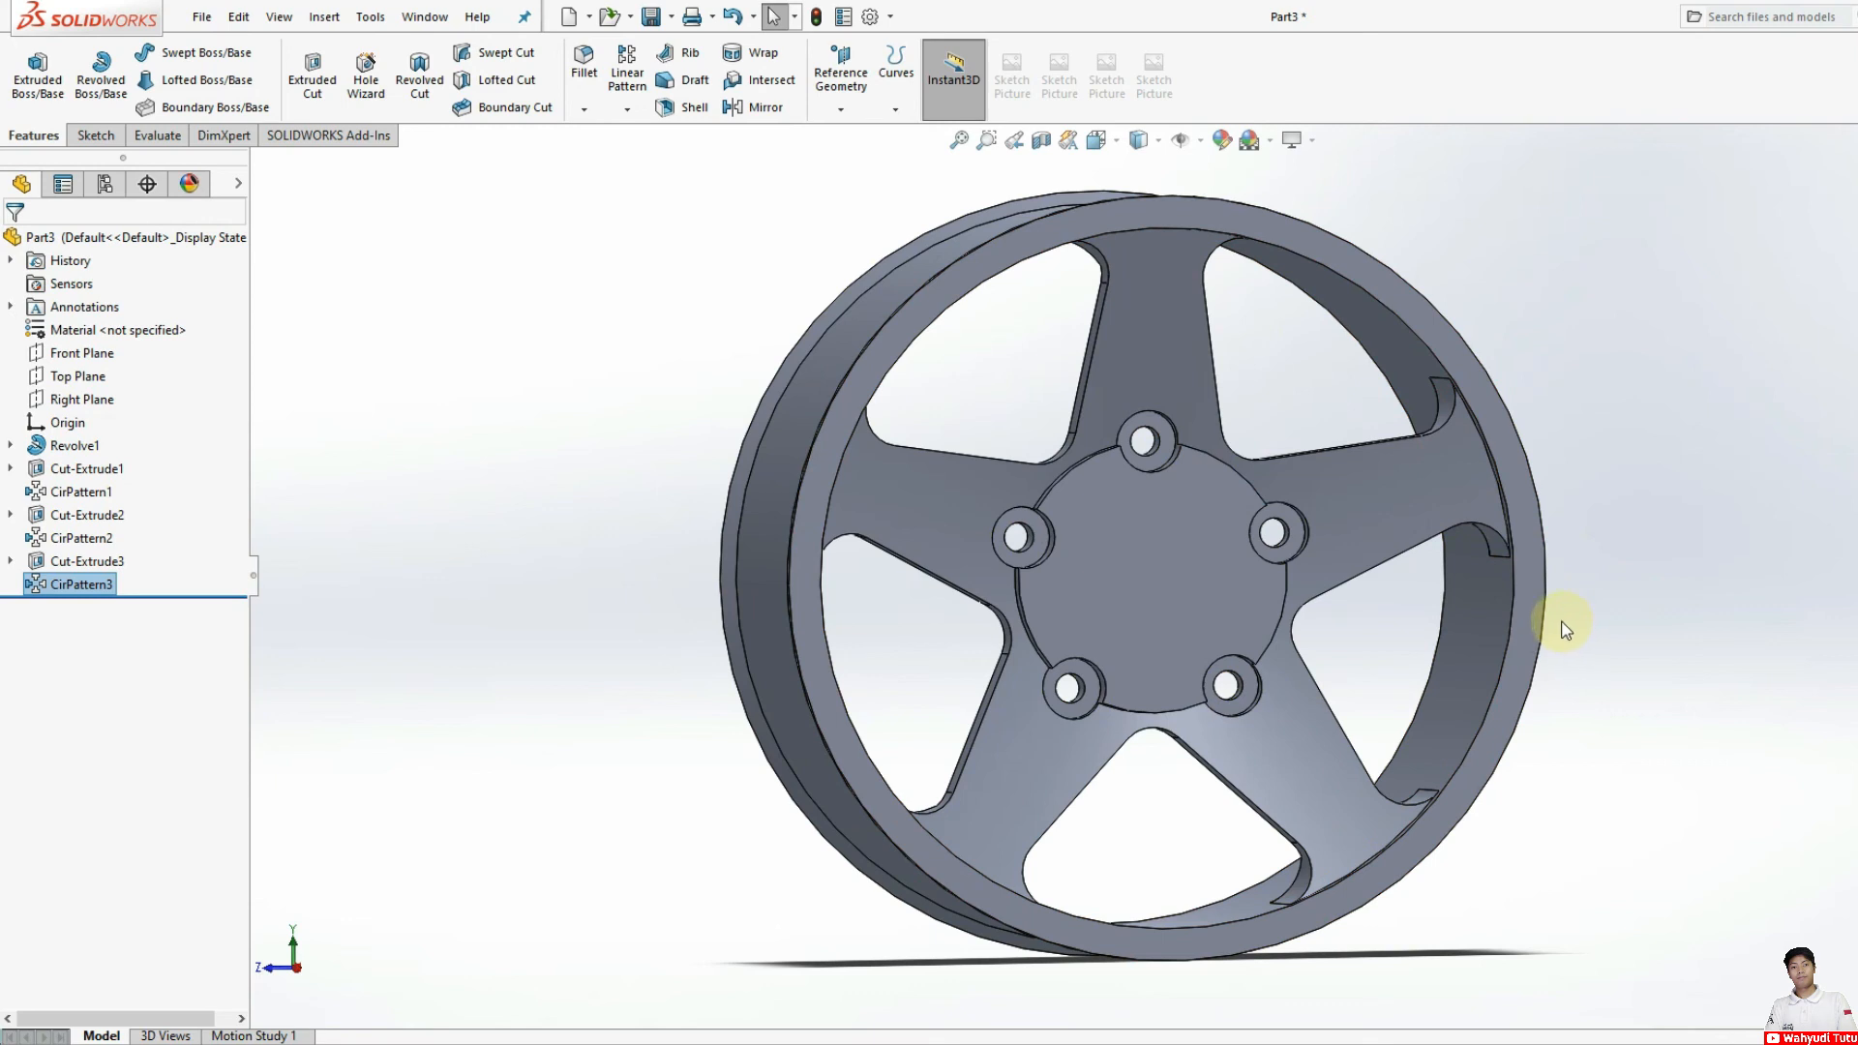
Step: Sketch a circle on the hub's front face, centred on the hub and kept inside the ring of counterbored holes
{"action": "left_click", "coordinate": [1209, 636]}
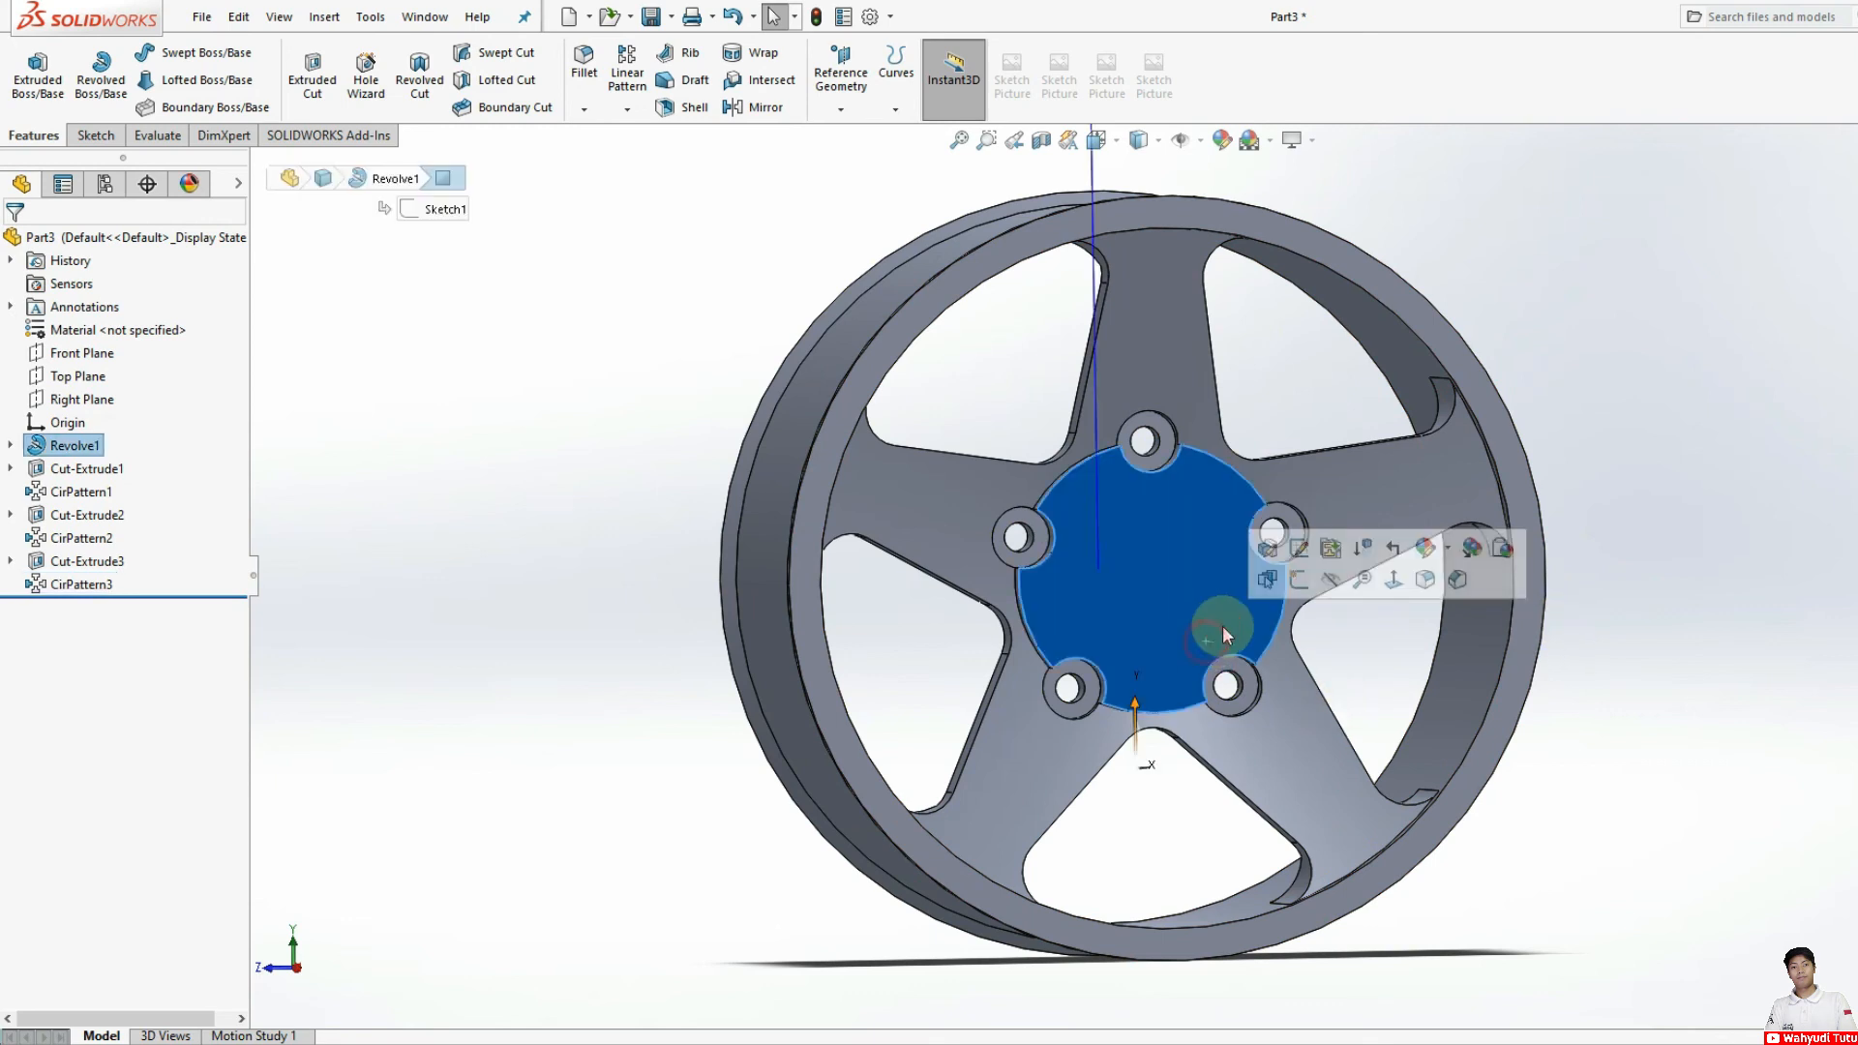
{"action": "left_click", "coordinate": [1394, 579]}
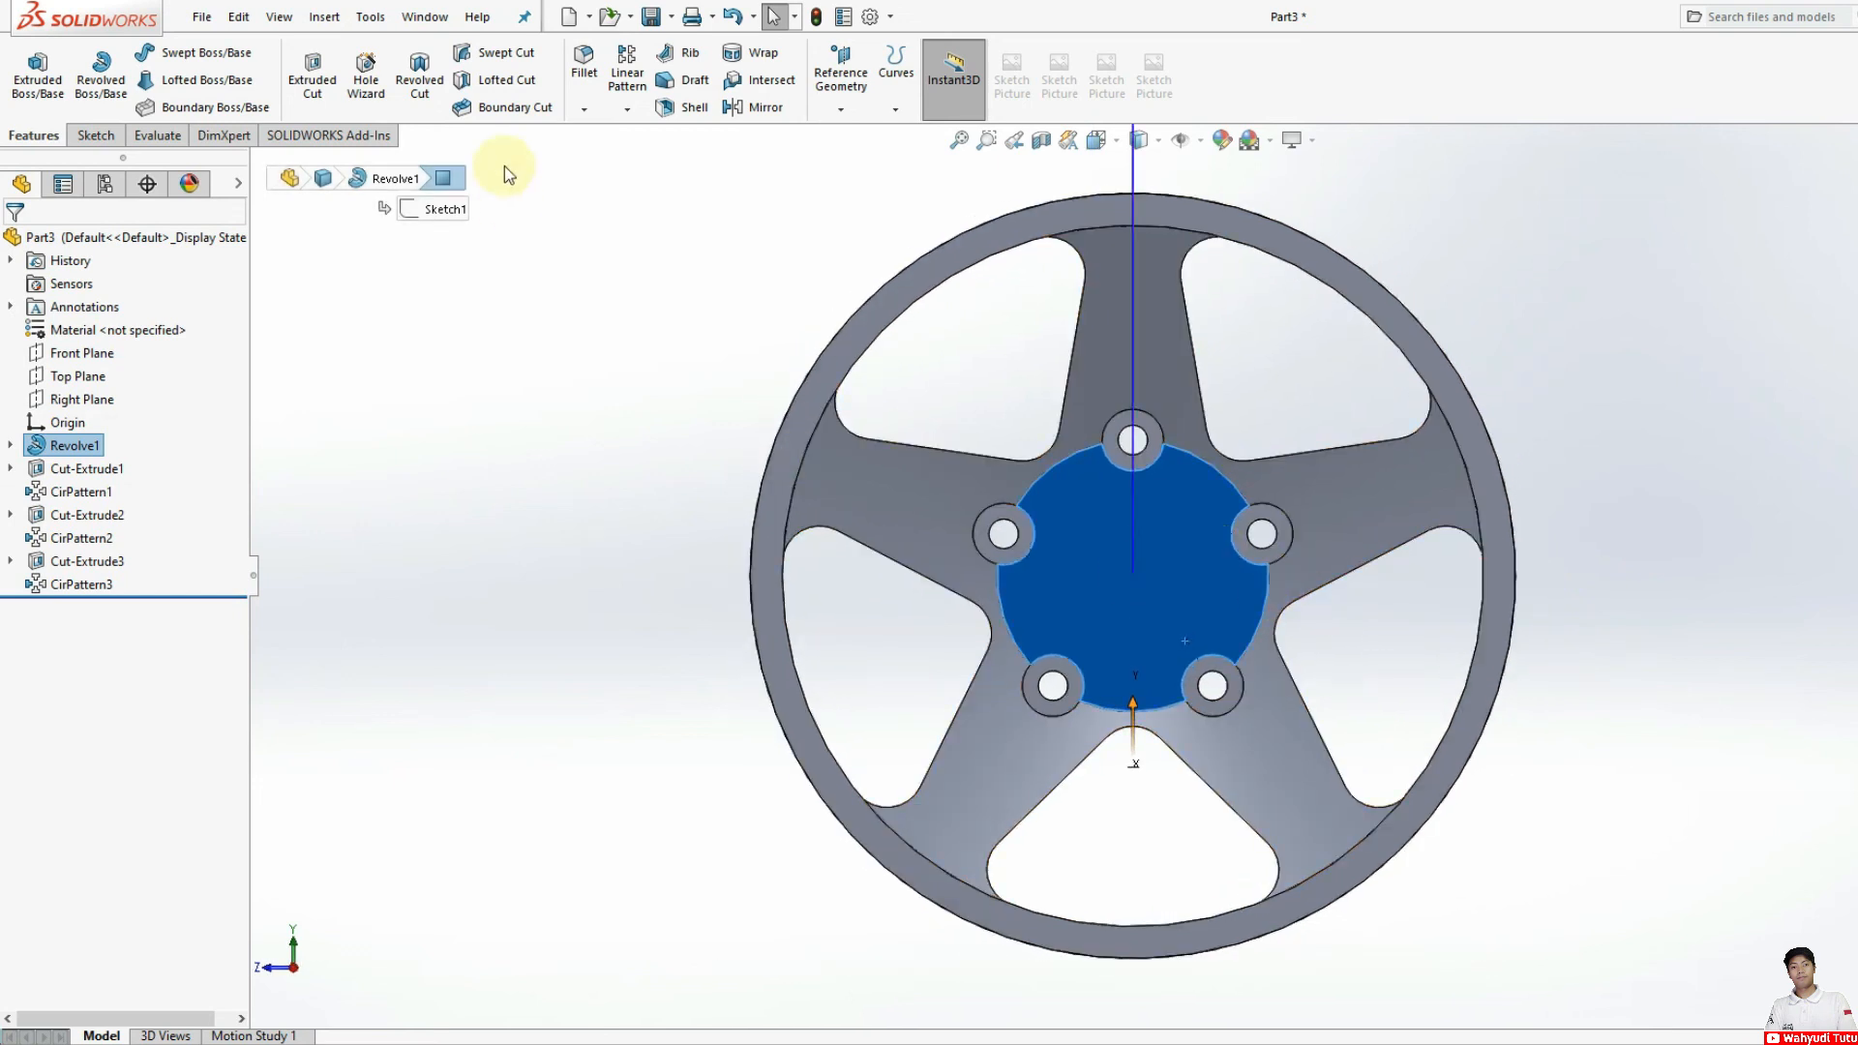
{"action": "left_click", "coordinate": [96, 135]}
{"action": "left_click", "coordinate": [179, 53]}
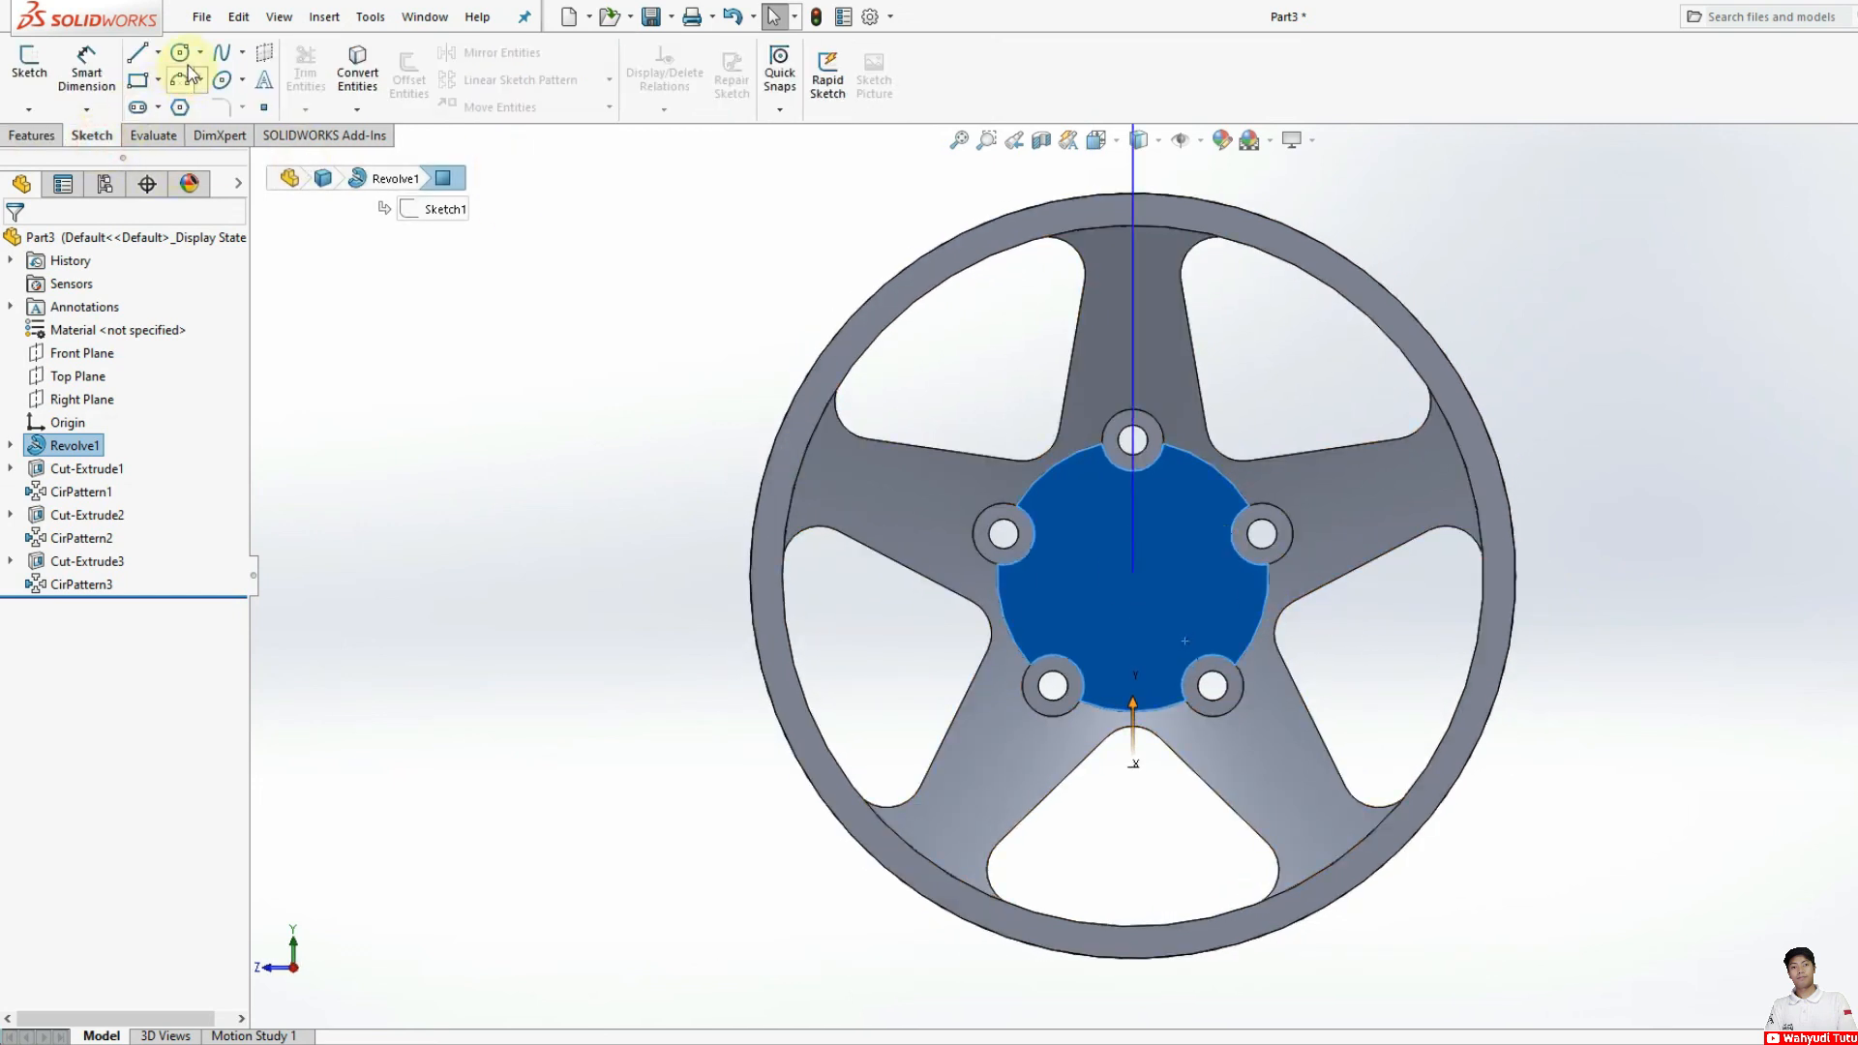
{"action": "left_click_drag", "start_coordinate": [1133, 577], "coordinate": [1145, 651]}
Step: Dimension the diameter of the central hub circle, setting it to 50 mm
{"action": "left_click", "coordinate": [86, 69]}
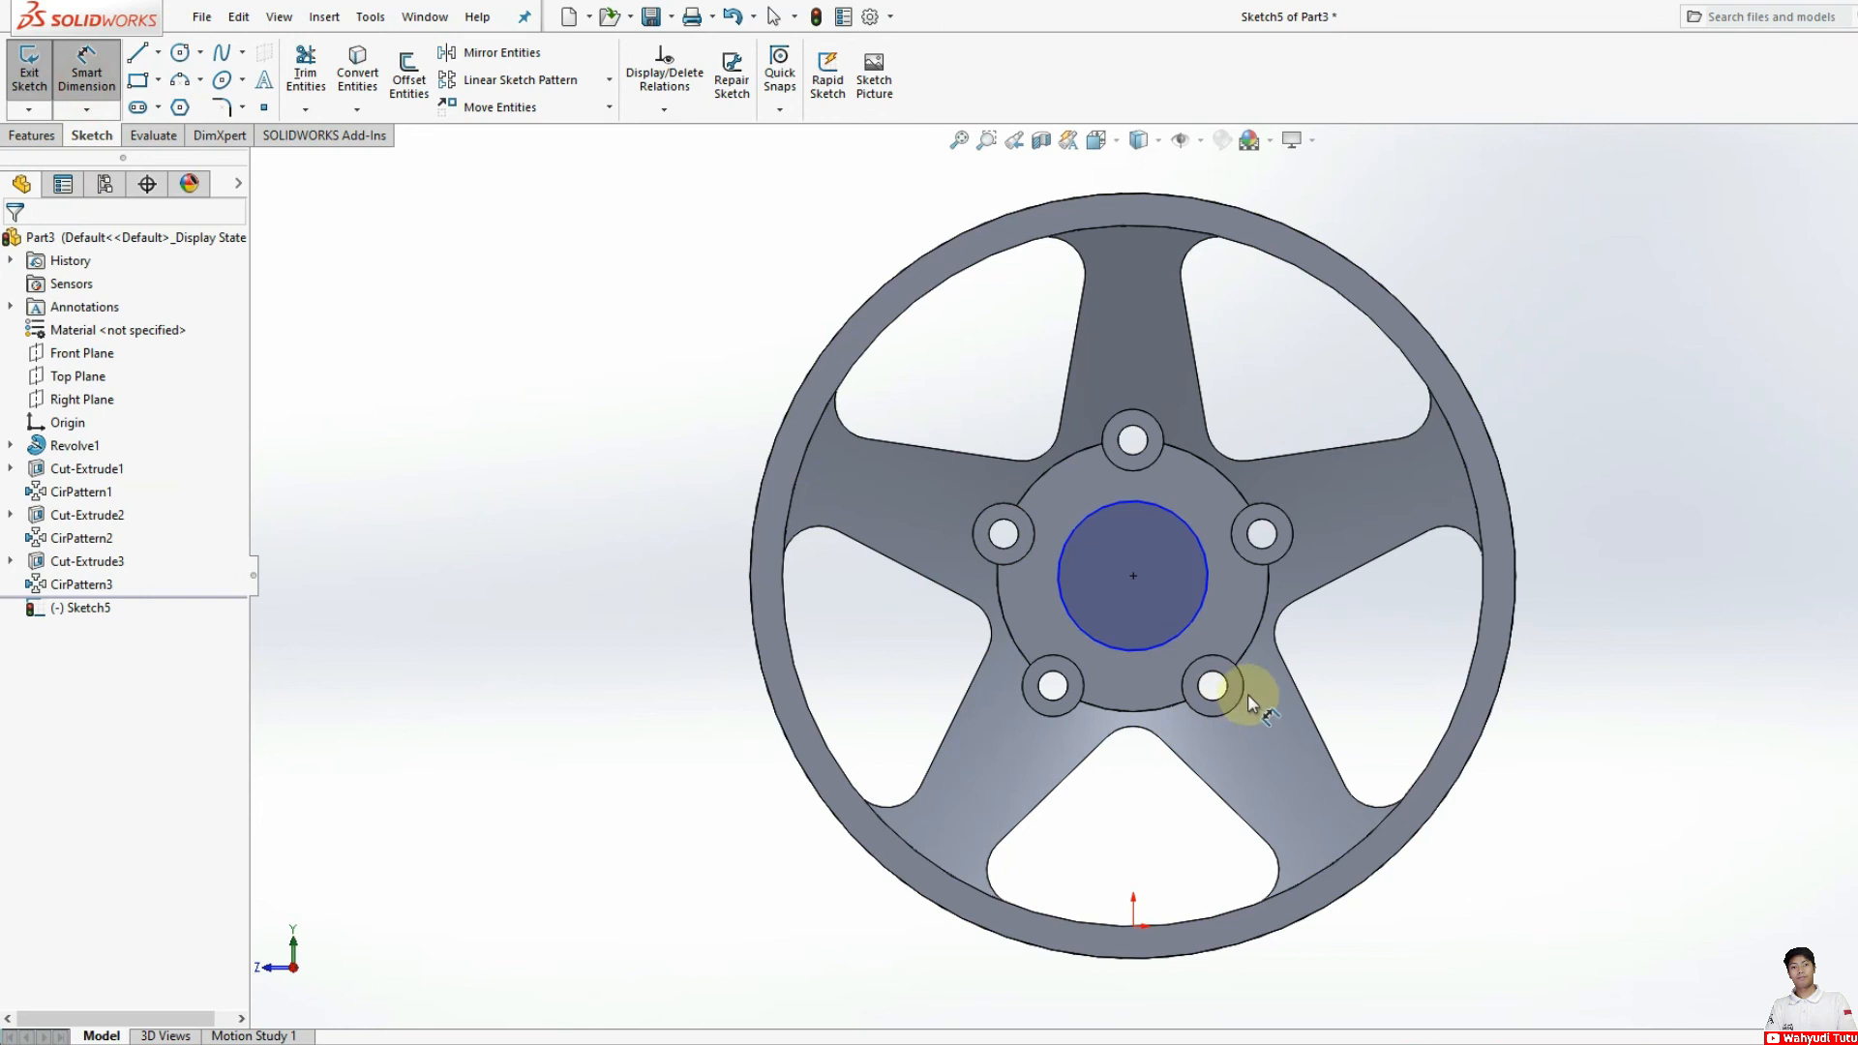
{"action": "left_click", "coordinate": [1206, 589]}
{"action": "left_click", "coordinate": [1341, 618]}
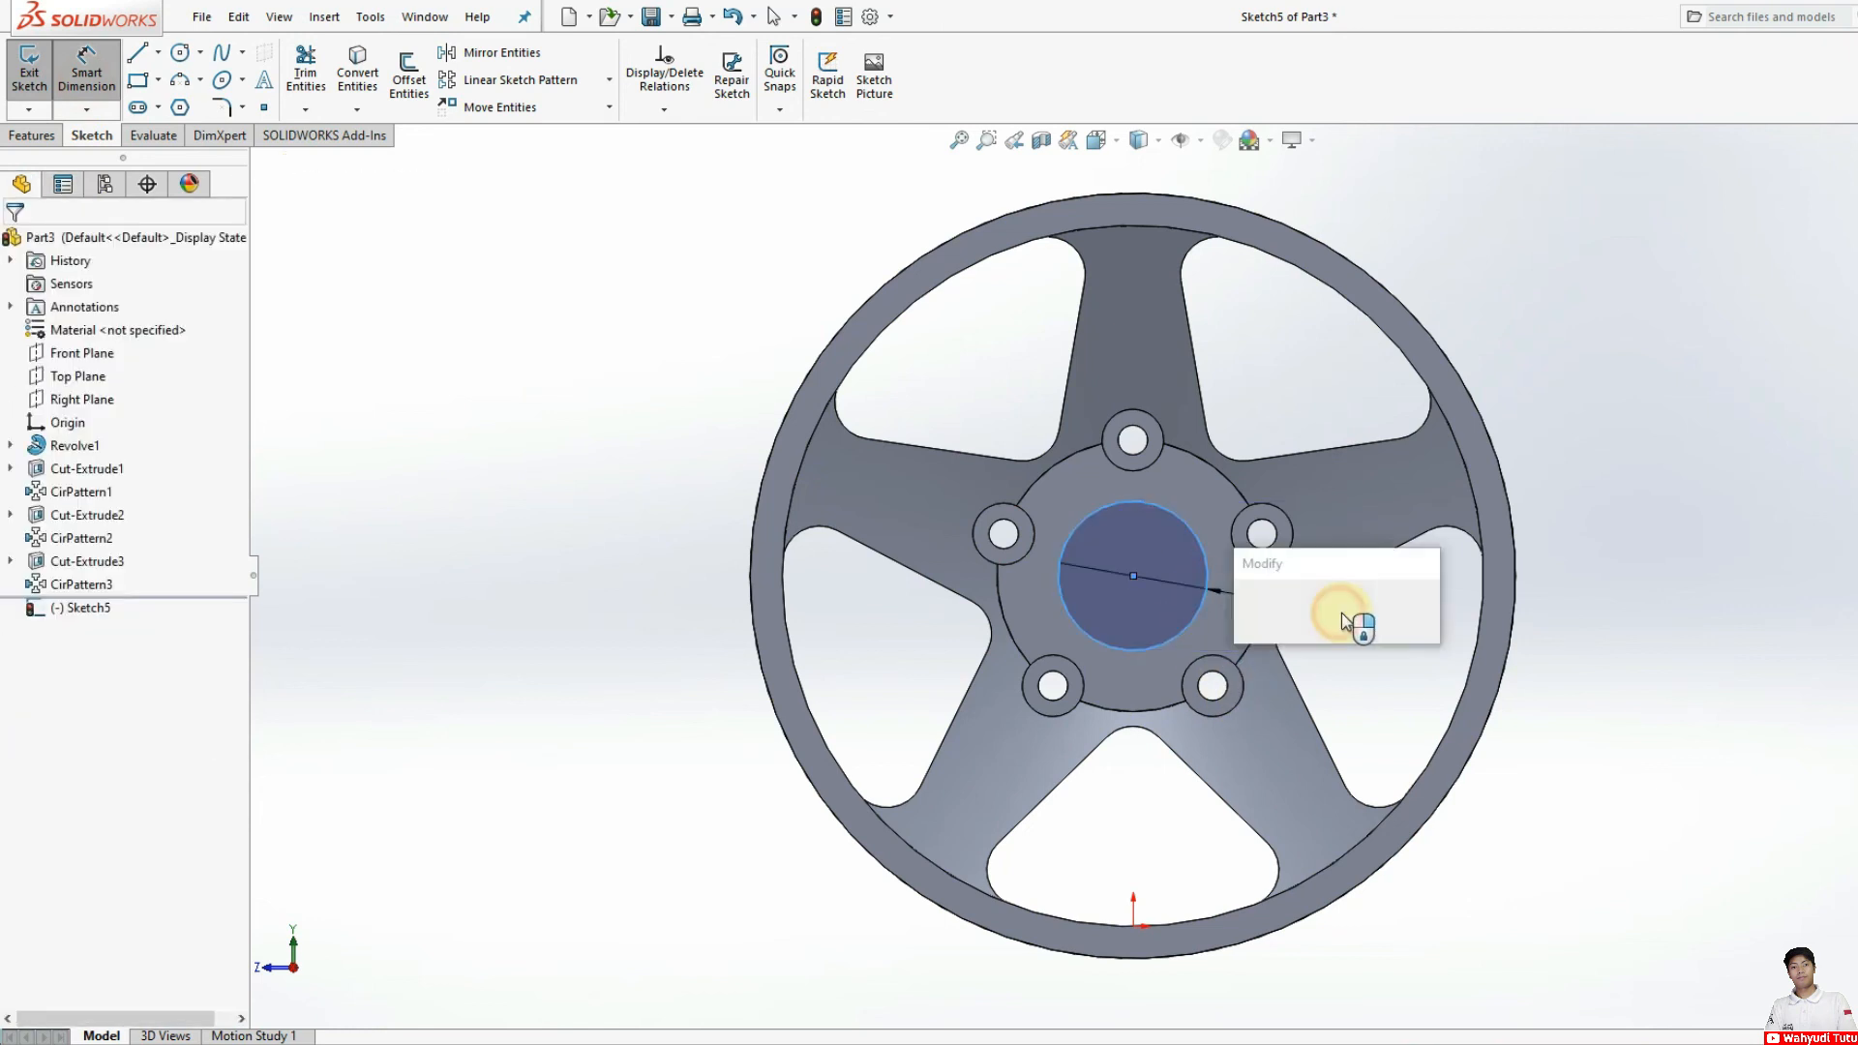
{"action": "type", "text": "60"}
{"action": "key", "text": "Return"}
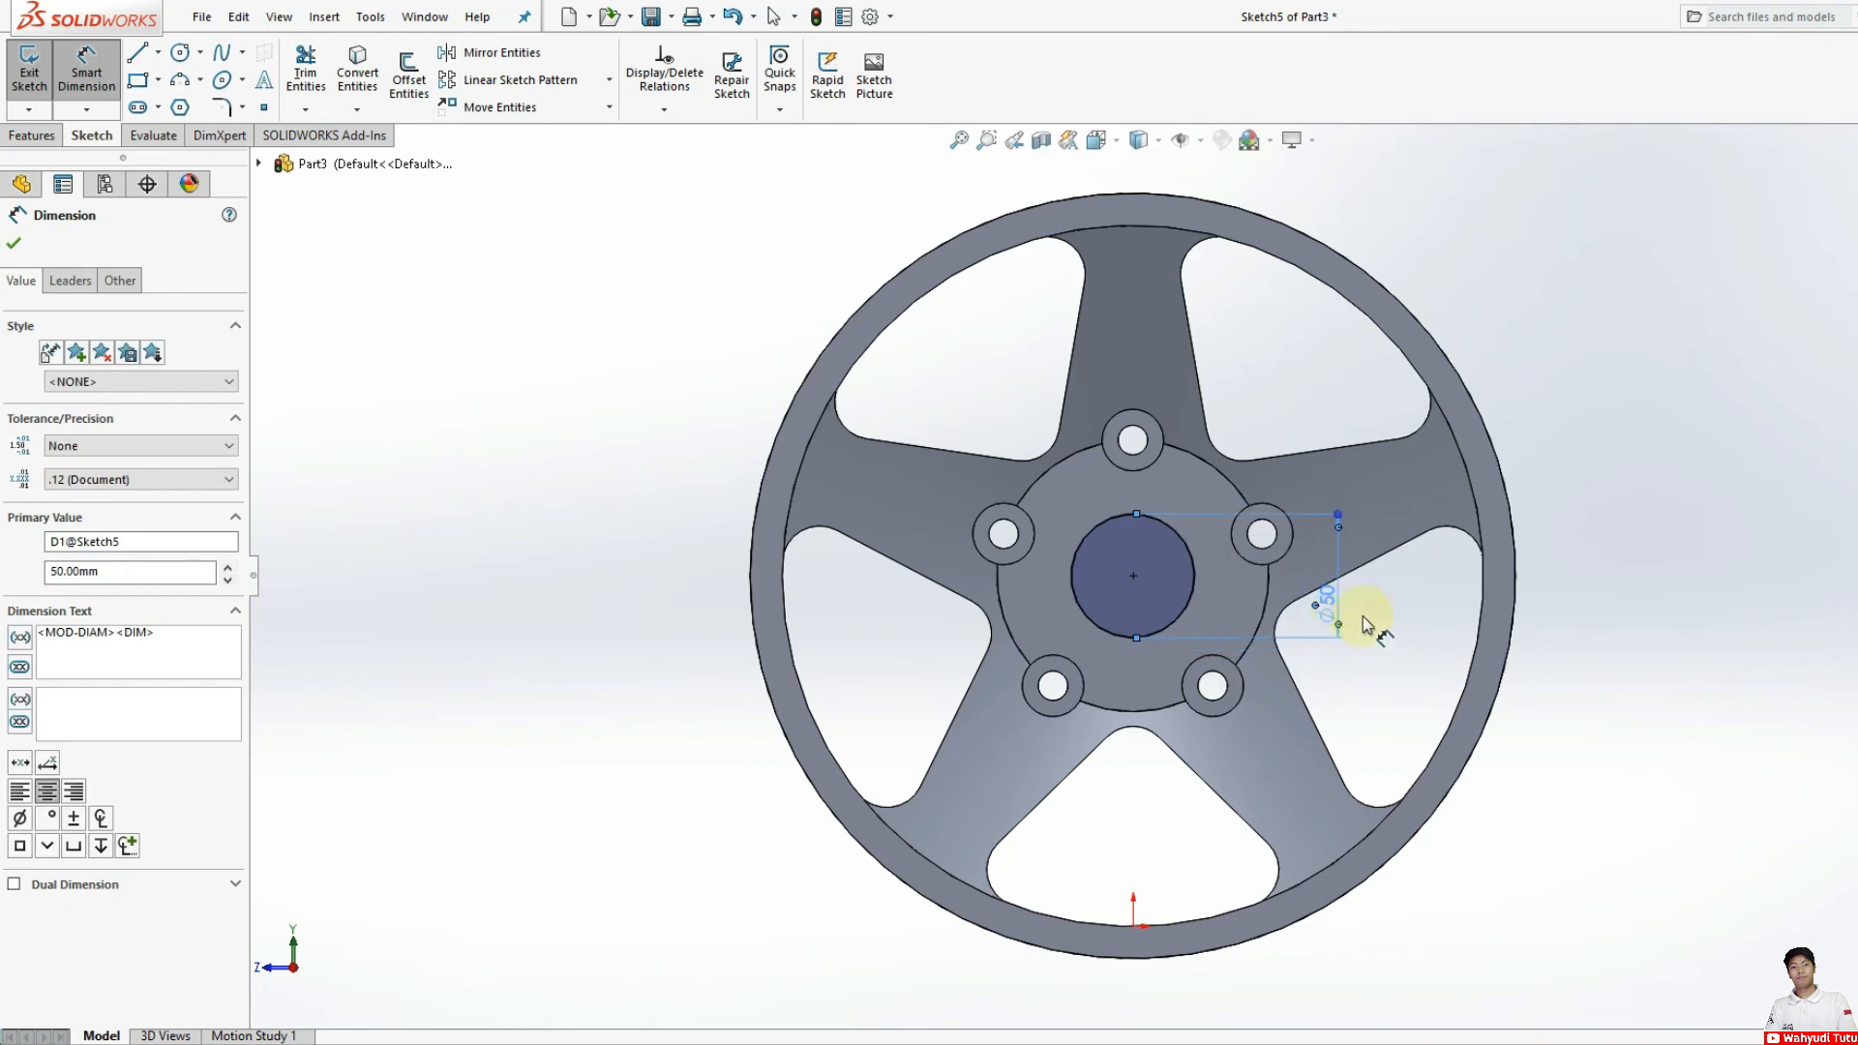
Step: Cut the 50 mm central circle to a blind depth of 15 mm to form a recess in the hub
{"action": "left_click", "coordinate": [33, 135]}
{"action": "left_click", "coordinate": [311, 75]}
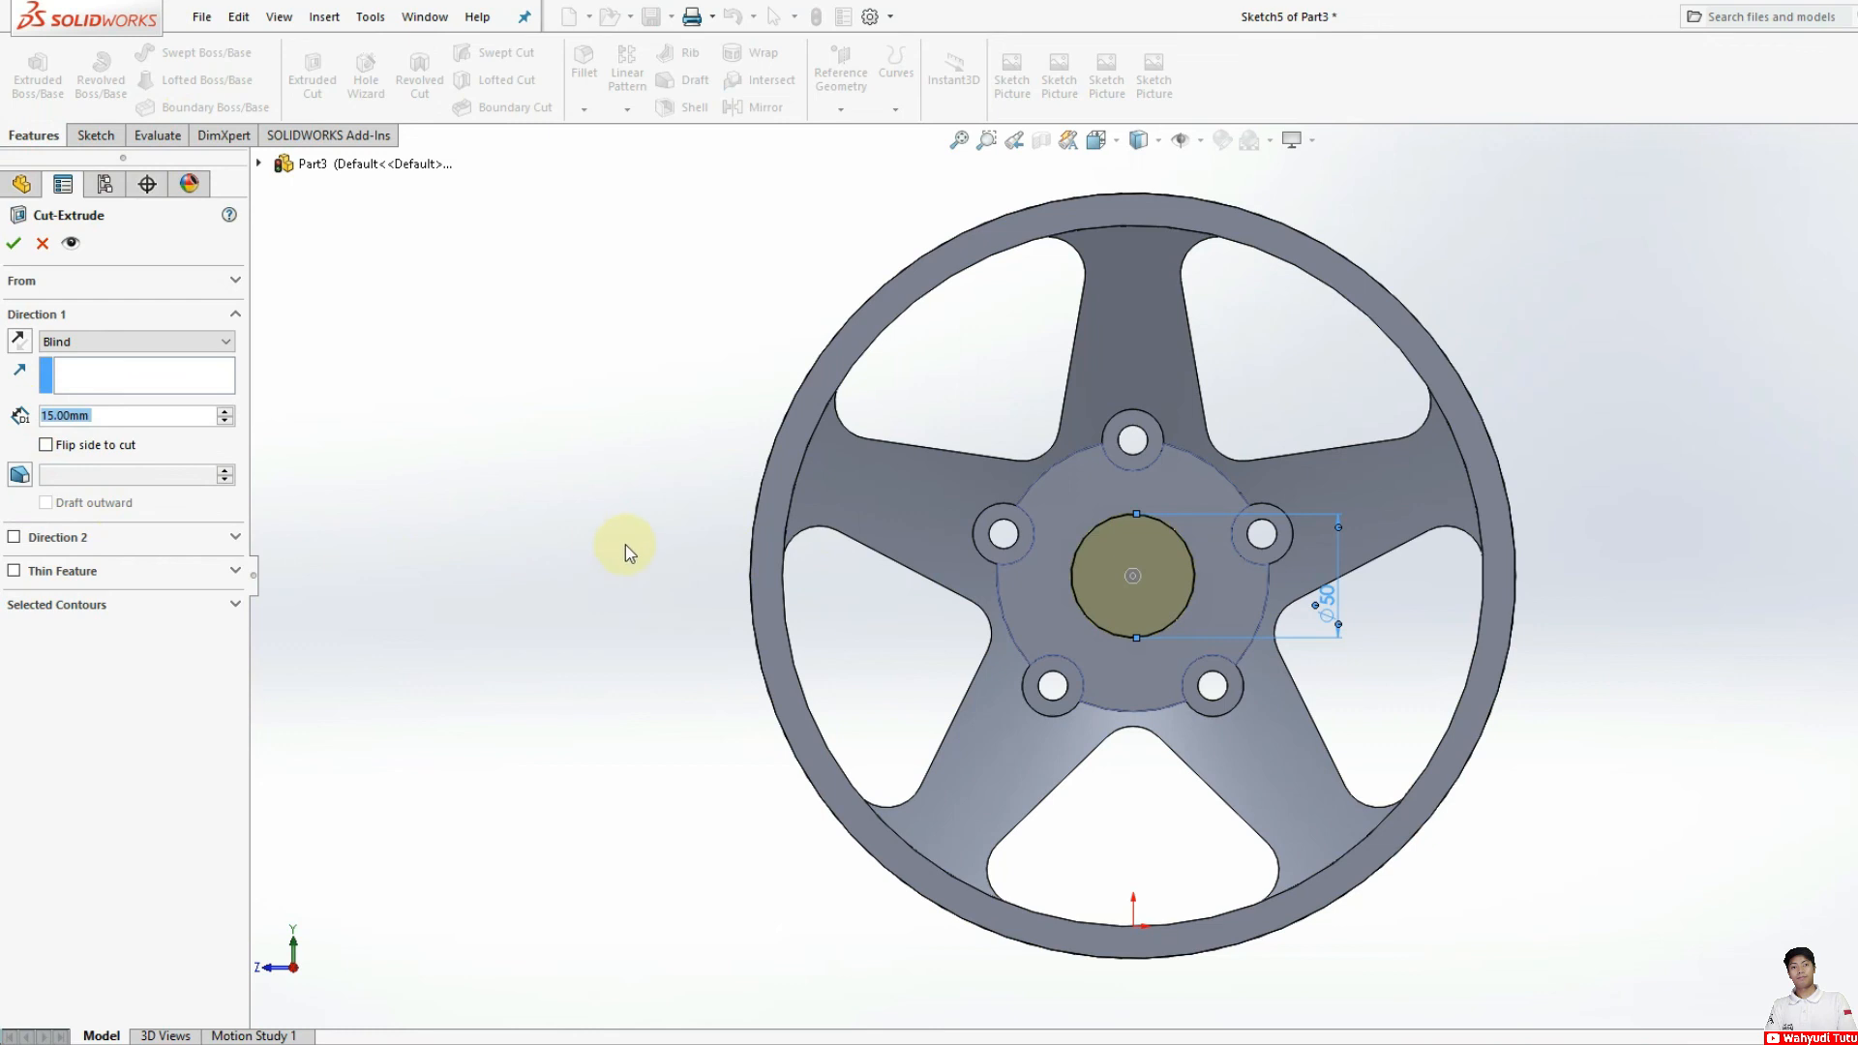
{"action": "middle_click_drag", "start_coordinate": [649, 553], "coordinate": [705, 571]}
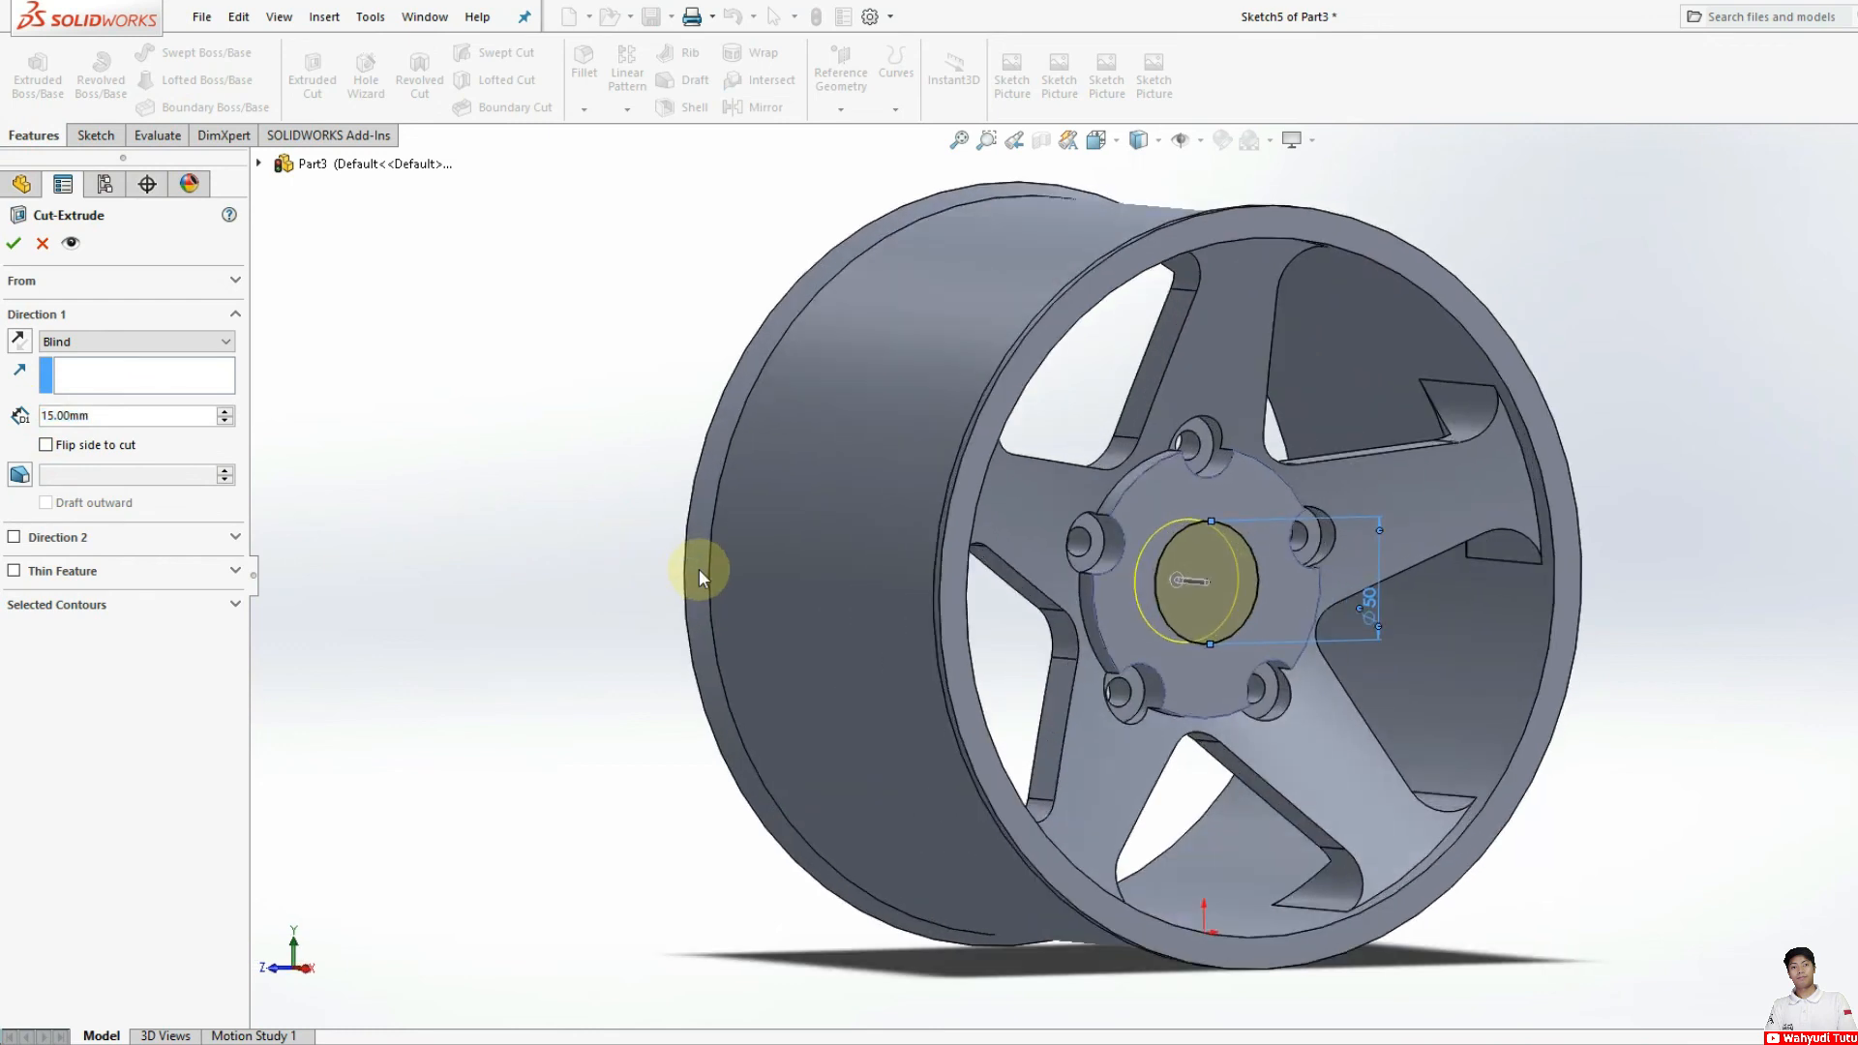
{"action": "left_click", "coordinate": [14, 247]}
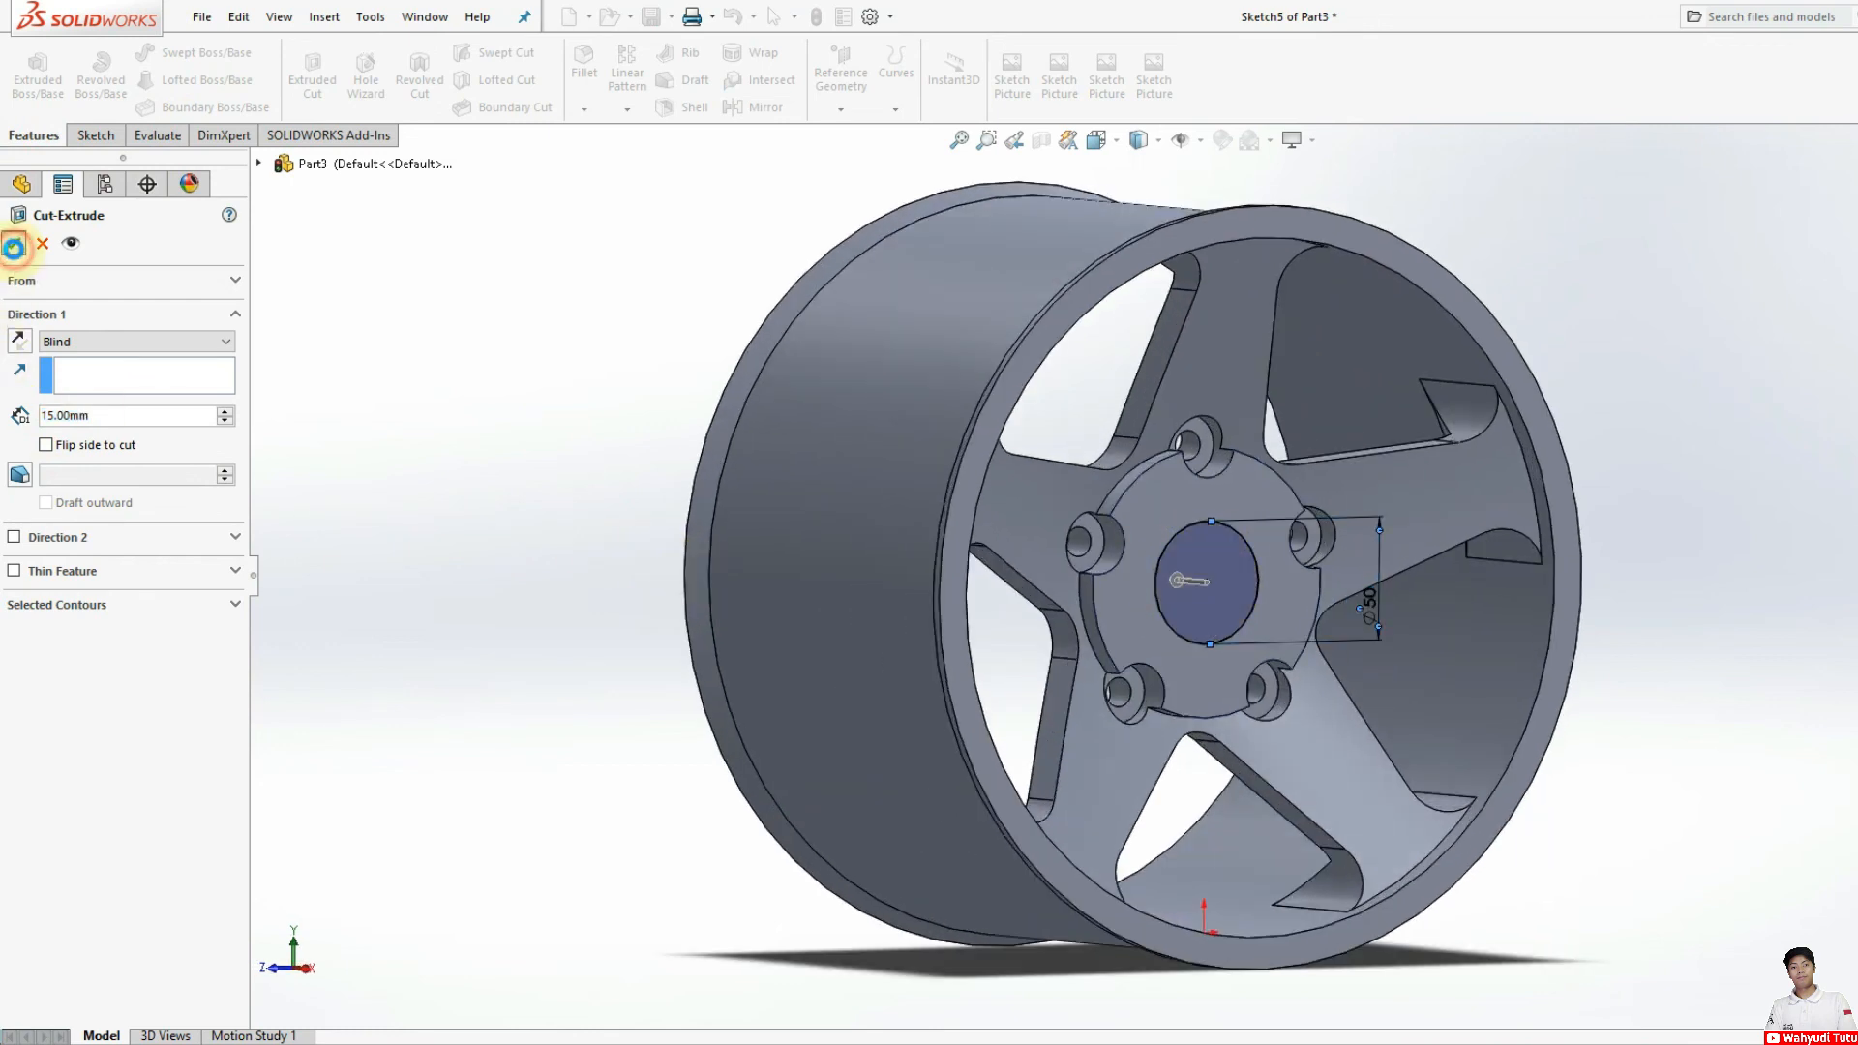
{"action": "scroll", "coordinate": [1153, 618], "scroll_direction": "up", "scroll_amount": 3}
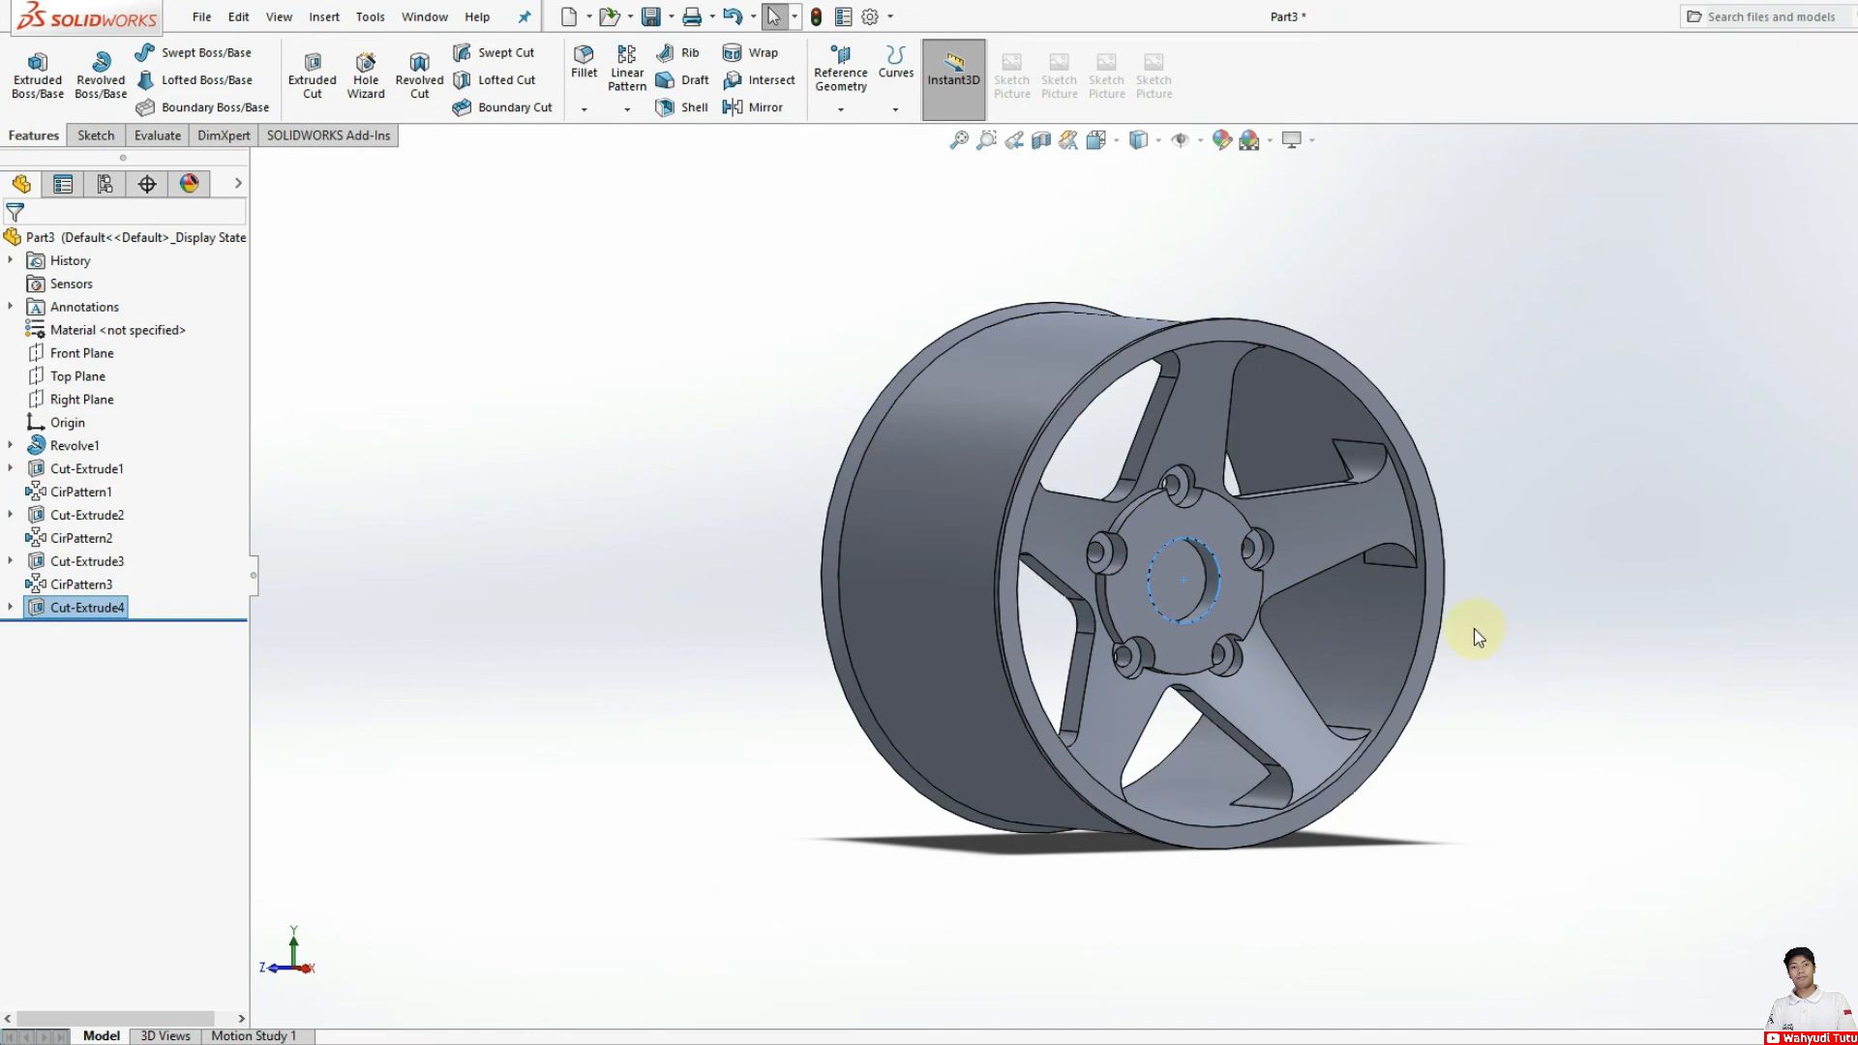
Step: Apply an 8 mm symmetric face fillet between the hub's front face and its outer side face between the top and upper-left holes
{"action": "left_click", "coordinate": [93, 136]}
{"action": "left_click", "coordinate": [56, 136]}
{"action": "left_click", "coordinate": [579, 70]}
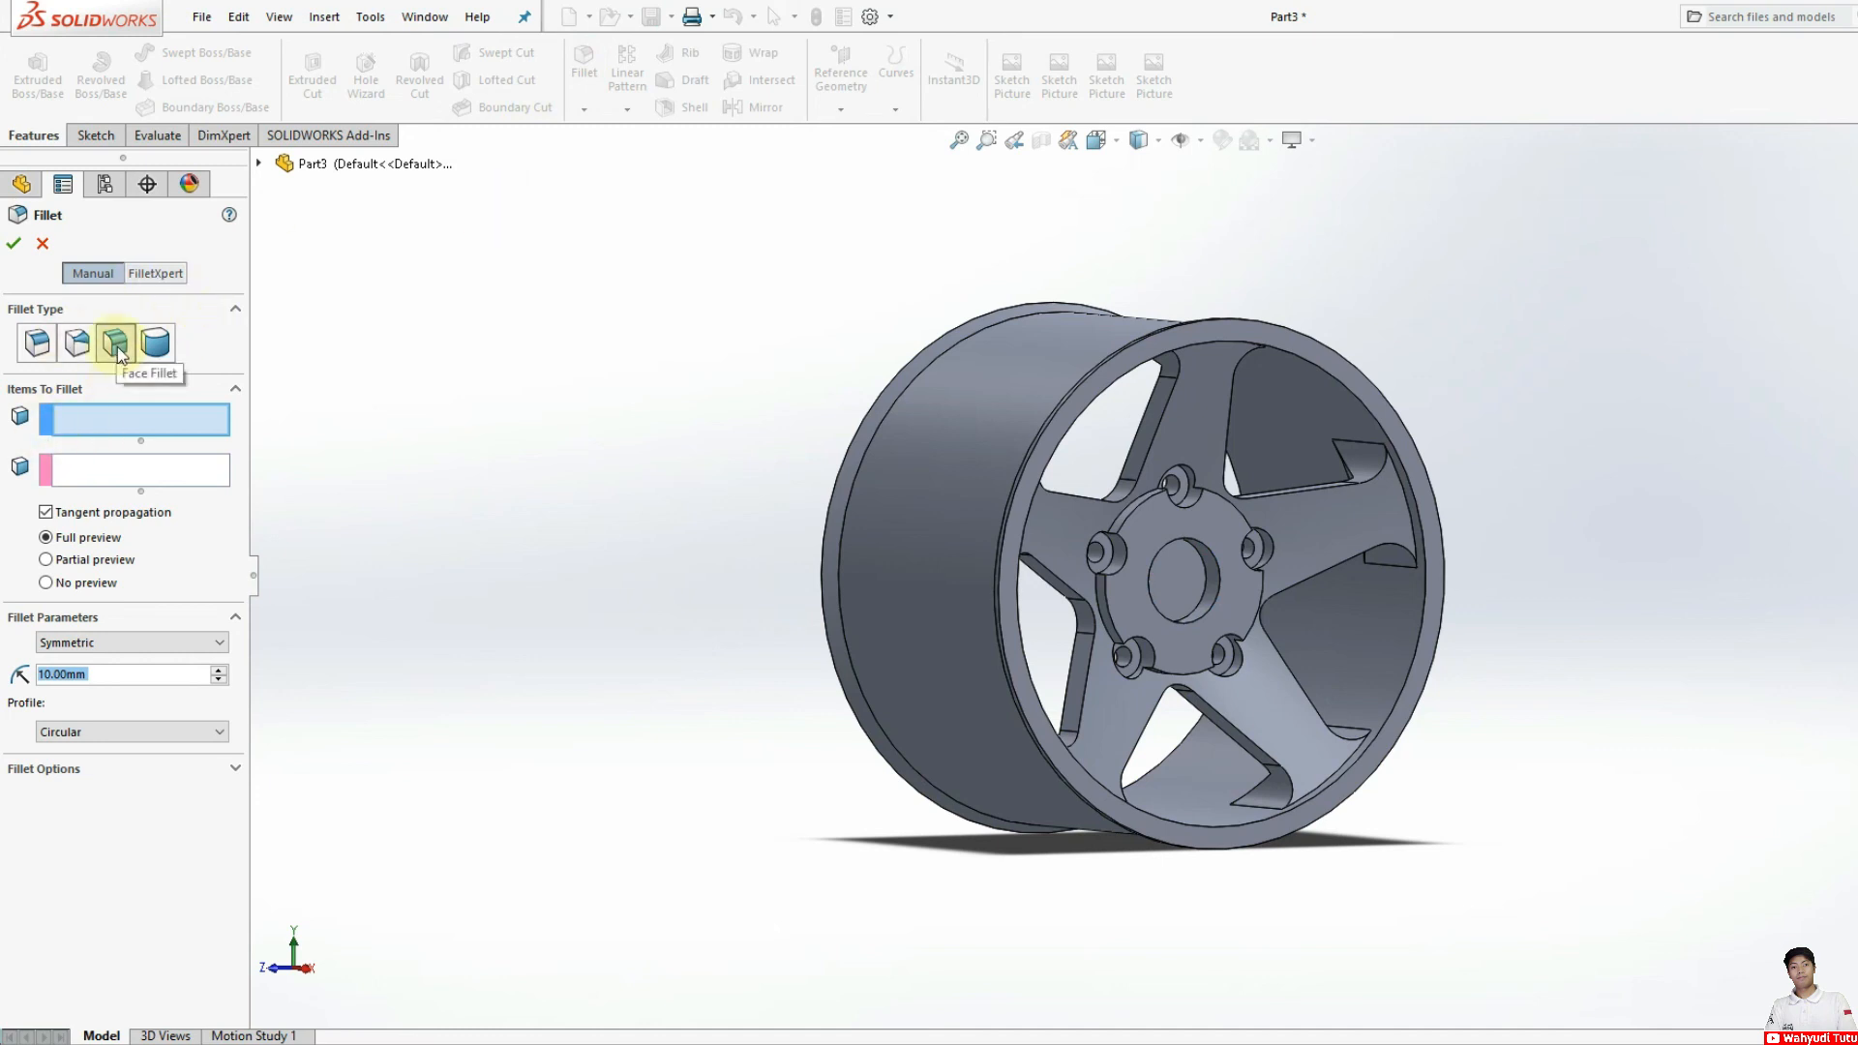
{"action": "left_click", "coordinate": [51, 674]}
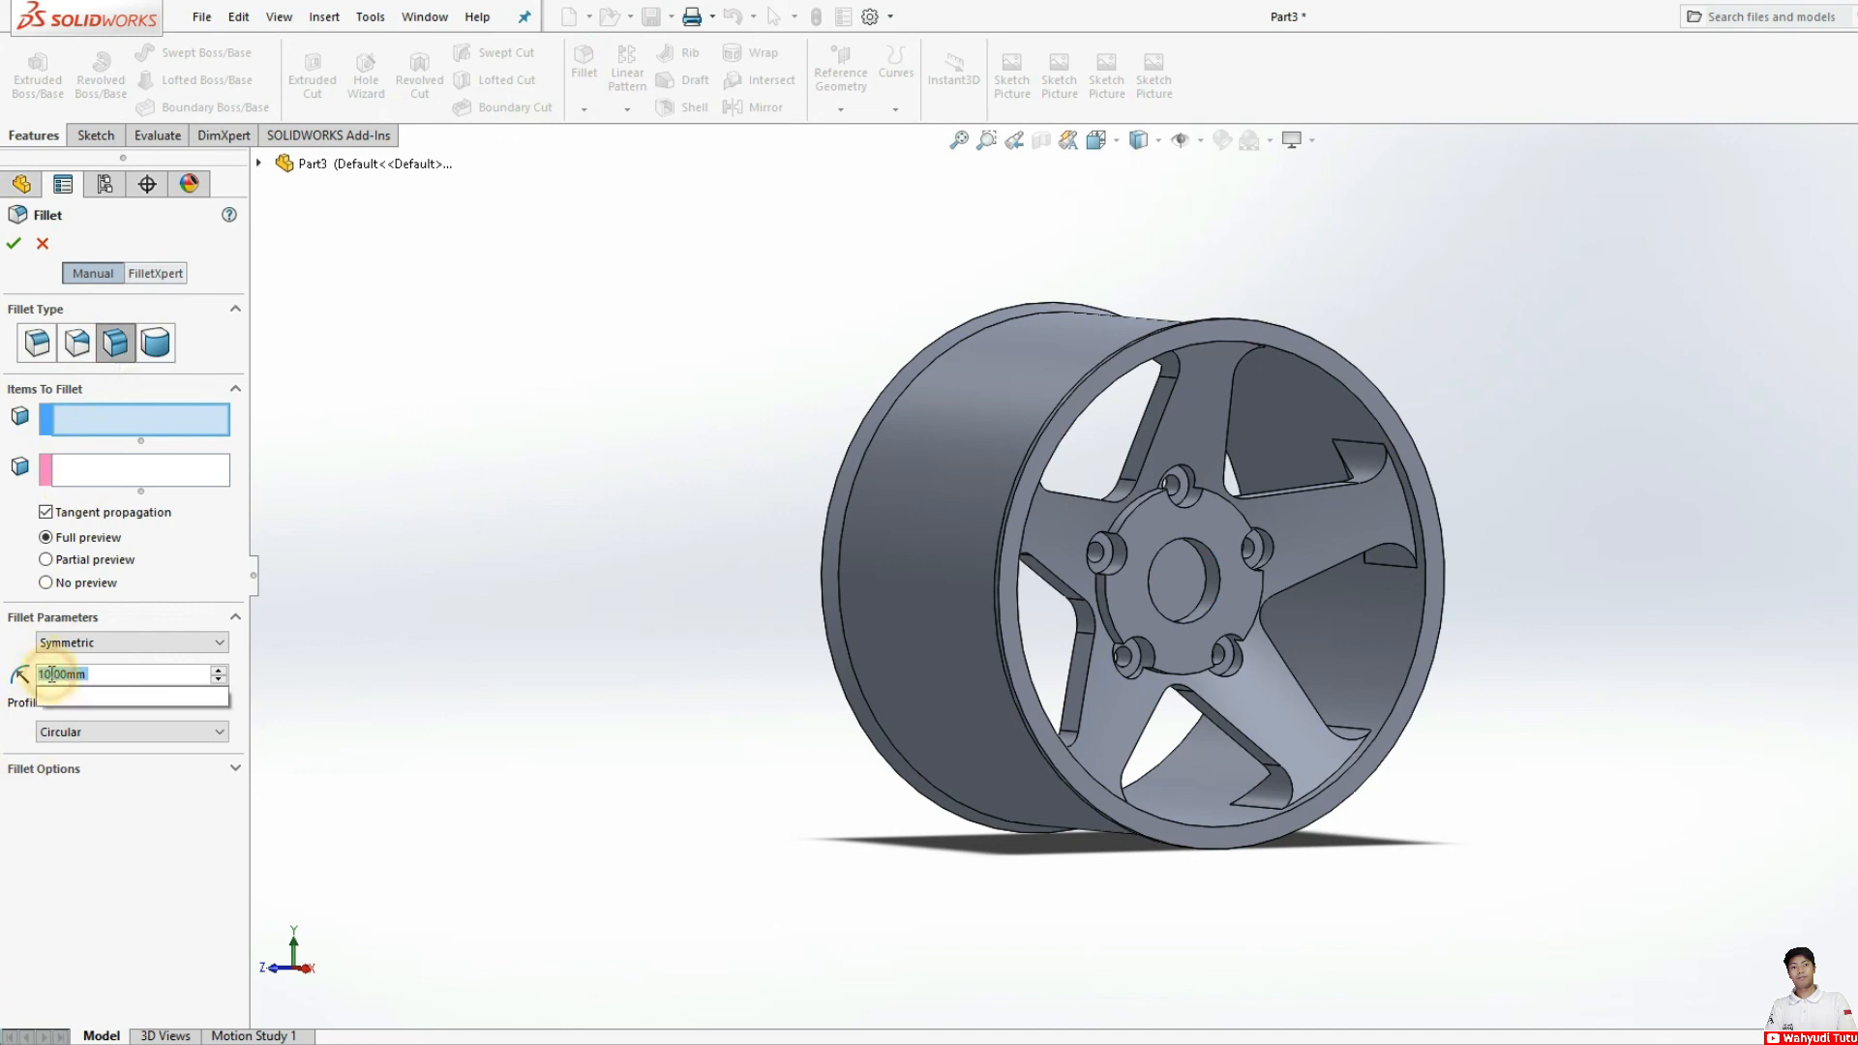
{"action": "left_click_drag", "start_coordinate": [51, 674], "coordinate": [35, 680]}
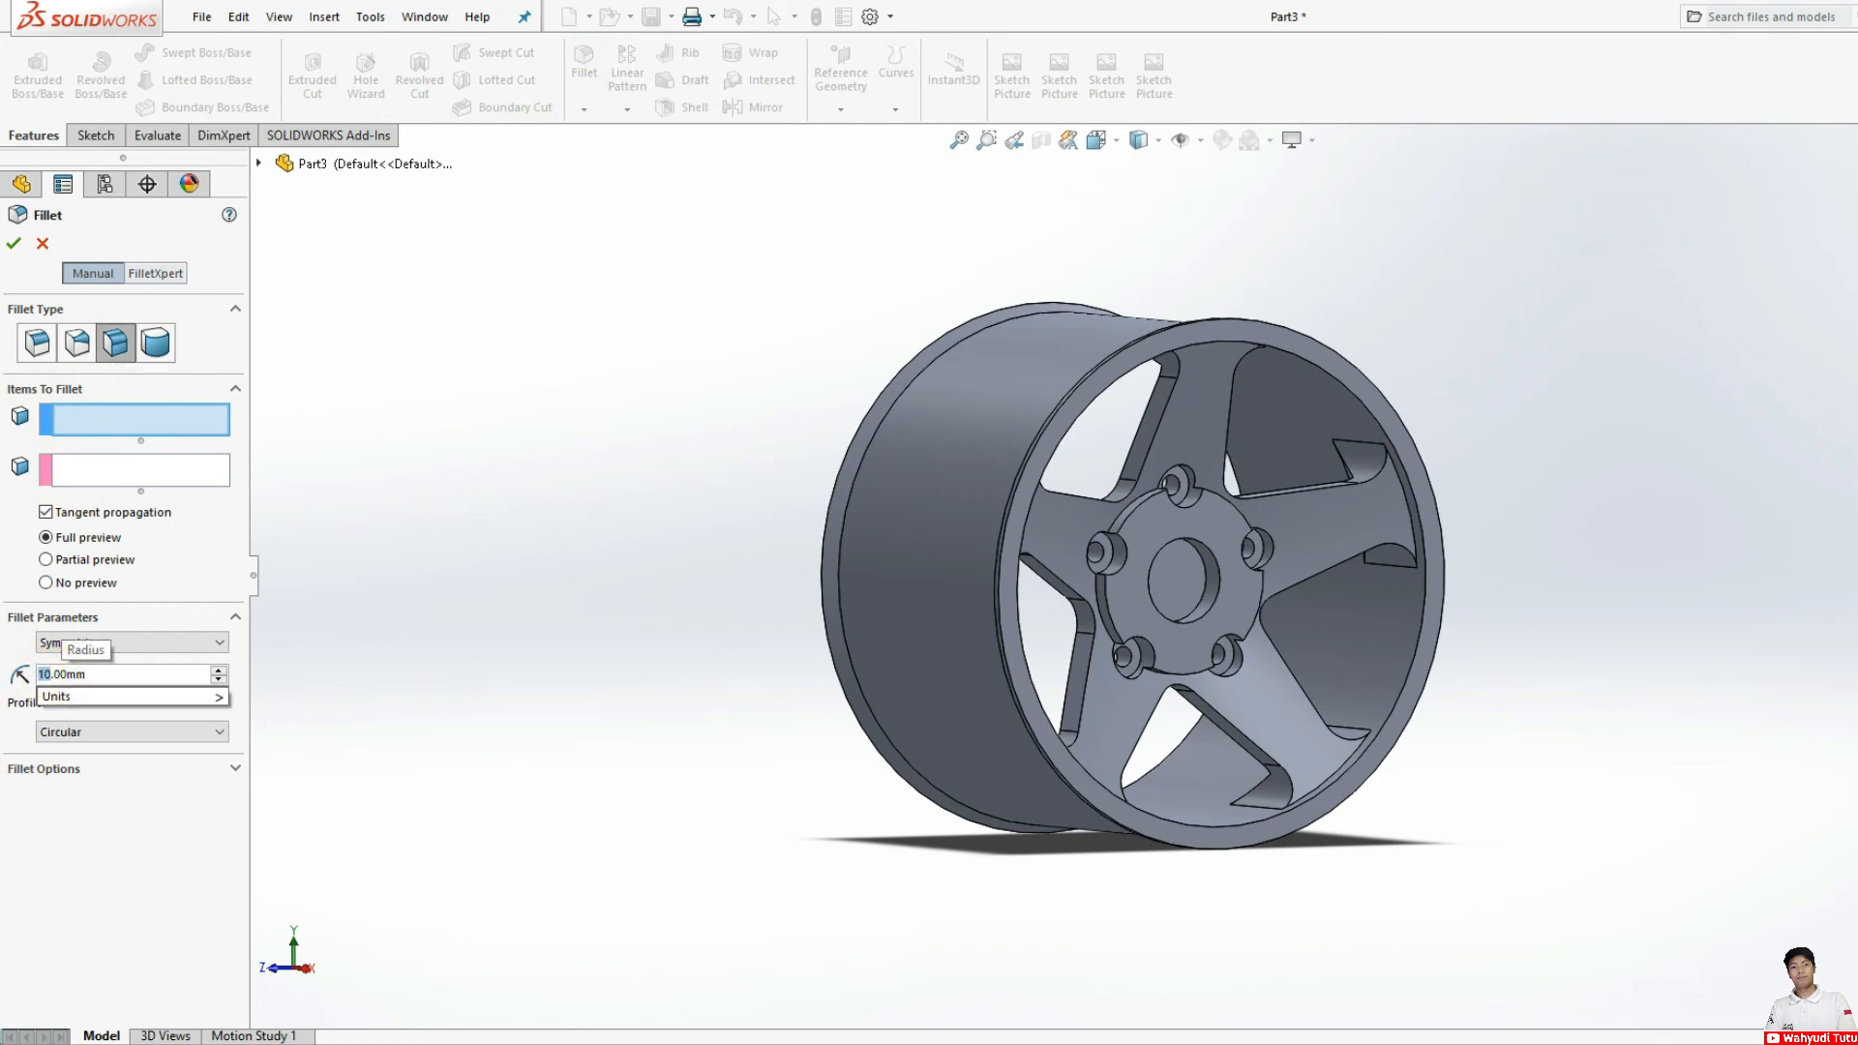
{"action": "type", "text": "8"}
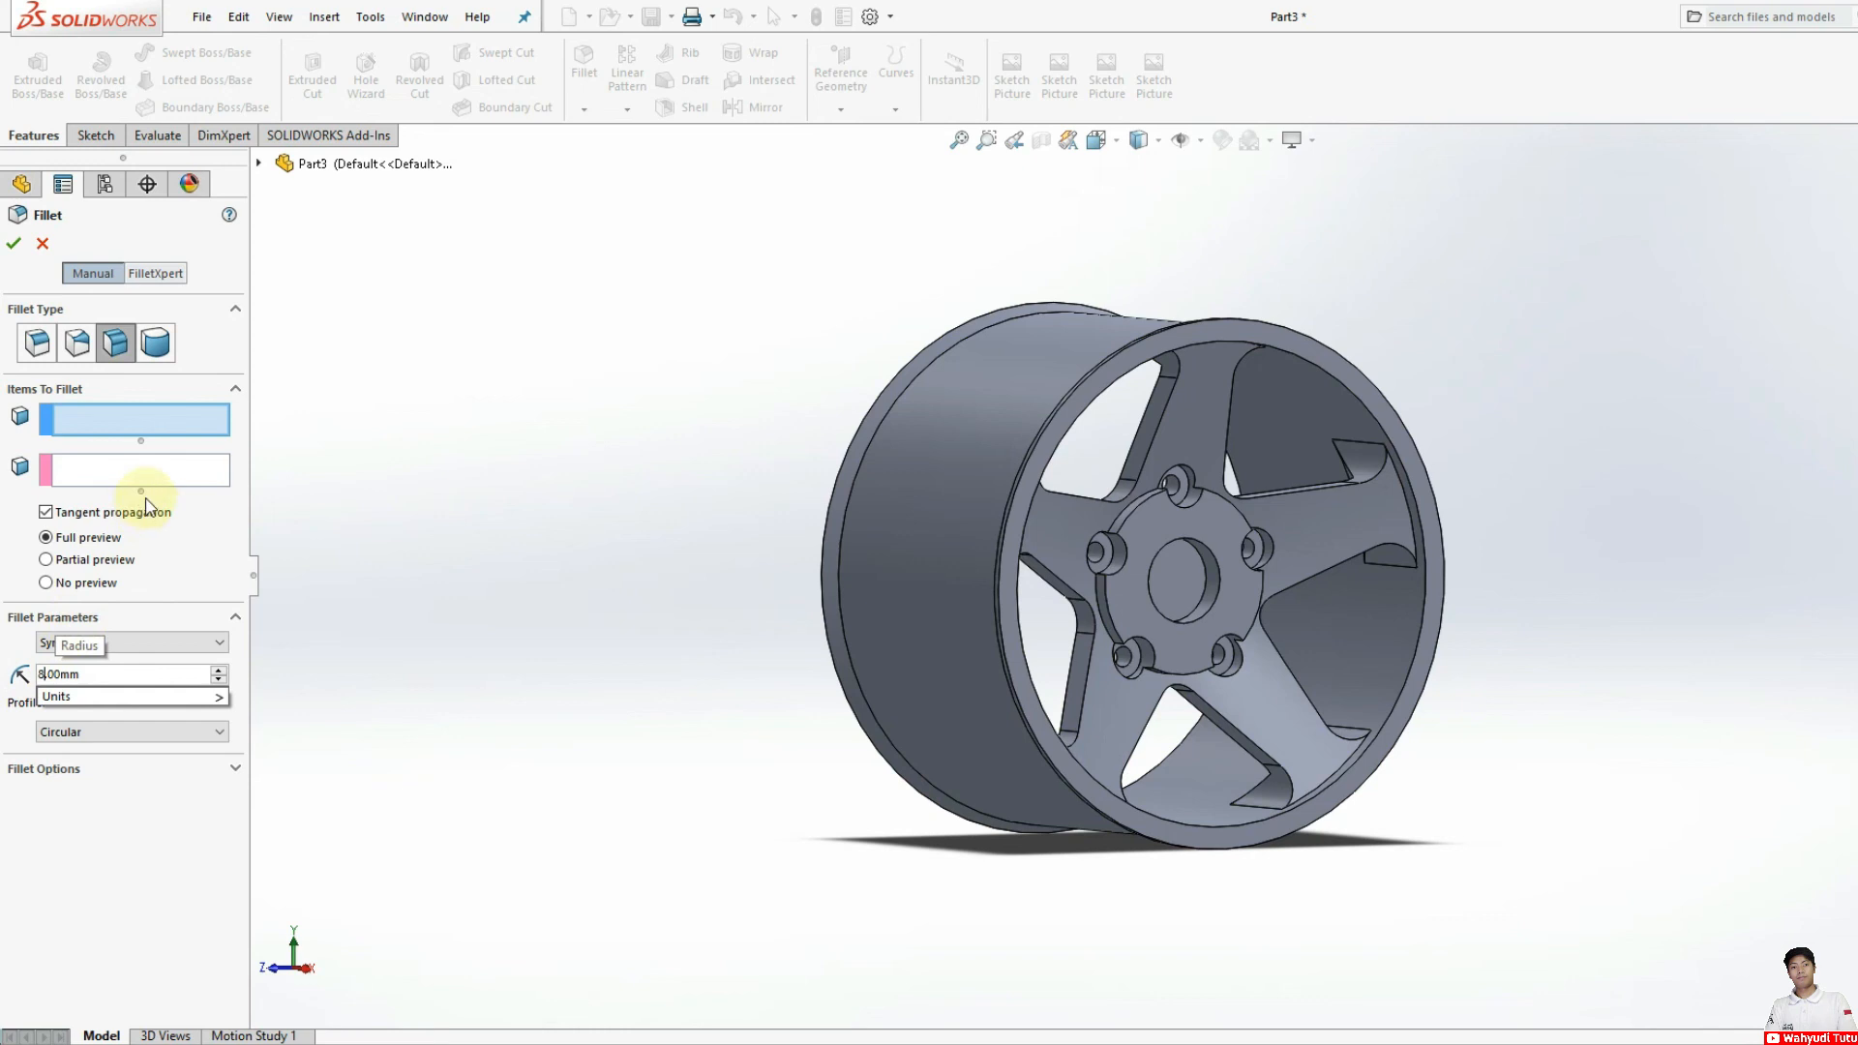
{"action": "scroll", "coordinate": [1123, 548], "scroll_direction": "down", "scroll_amount": 5}
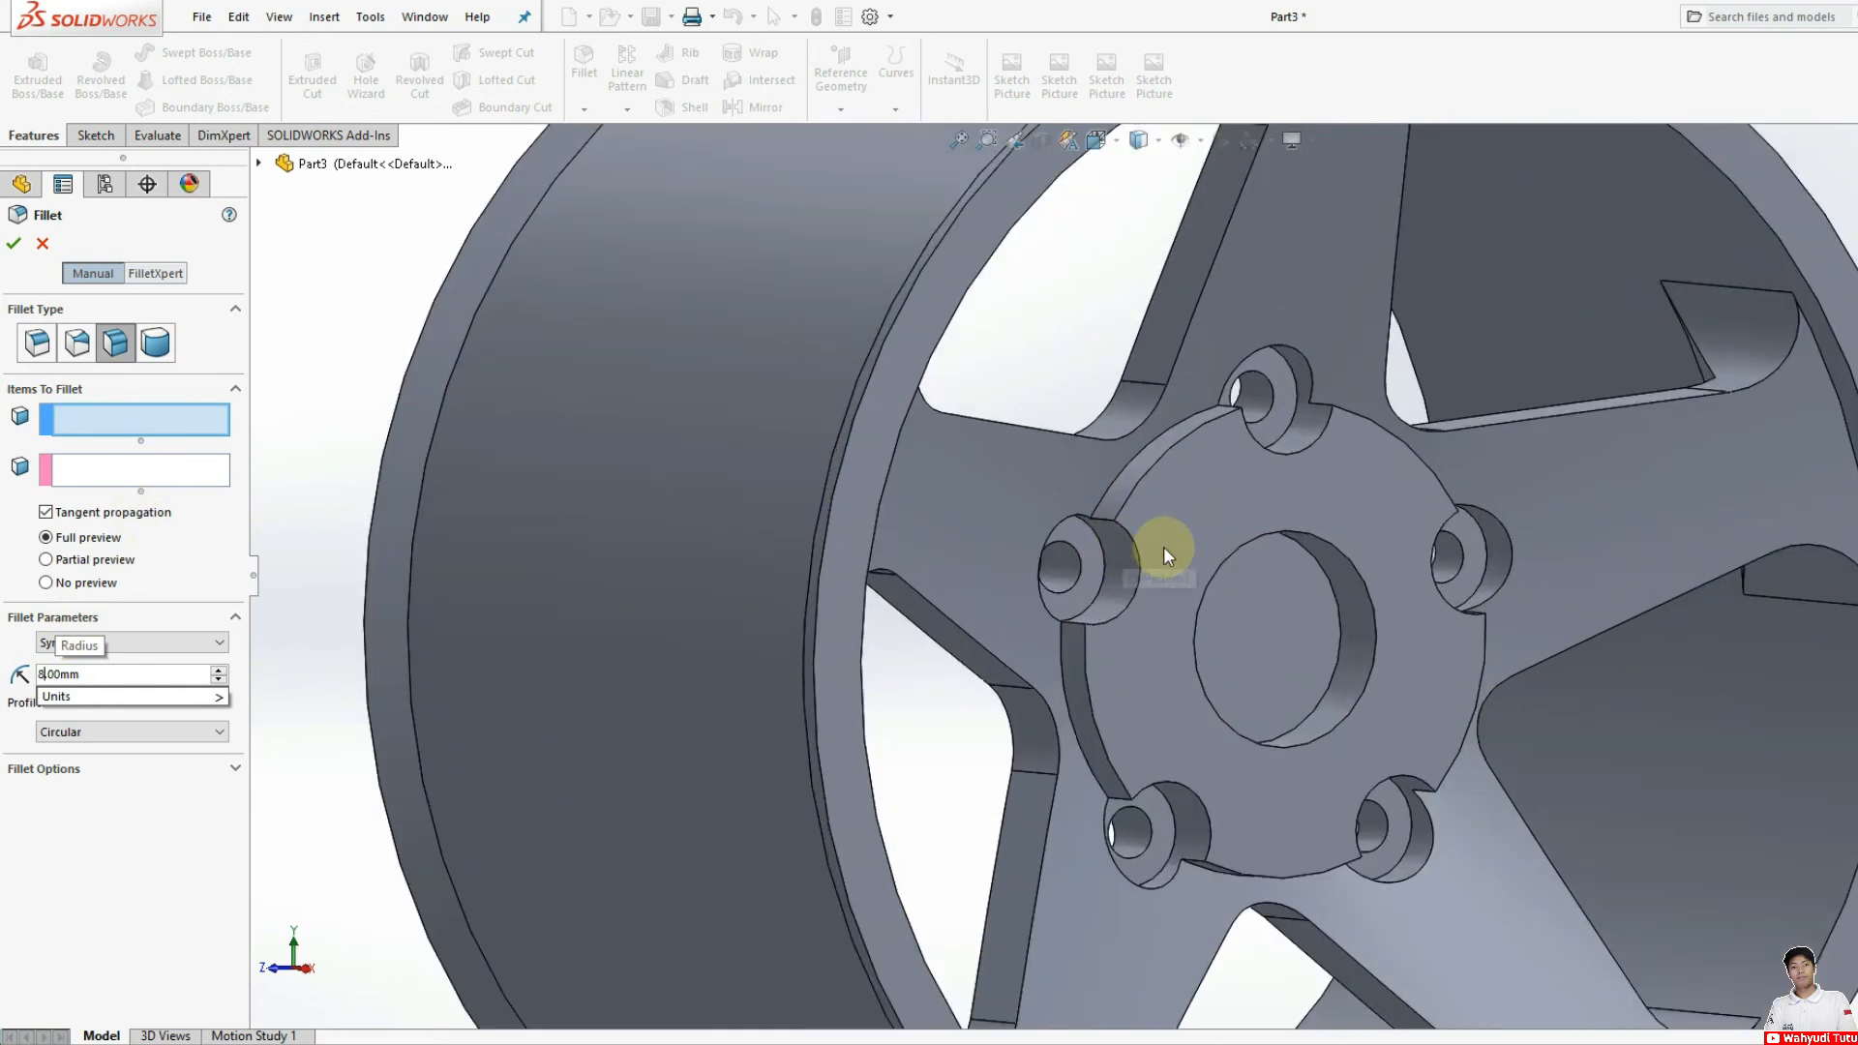
{"action": "scroll", "coordinate": [1209, 520], "scroll_direction": "down", "scroll_amount": 2}
{"action": "left_click", "coordinate": [1205, 519]}
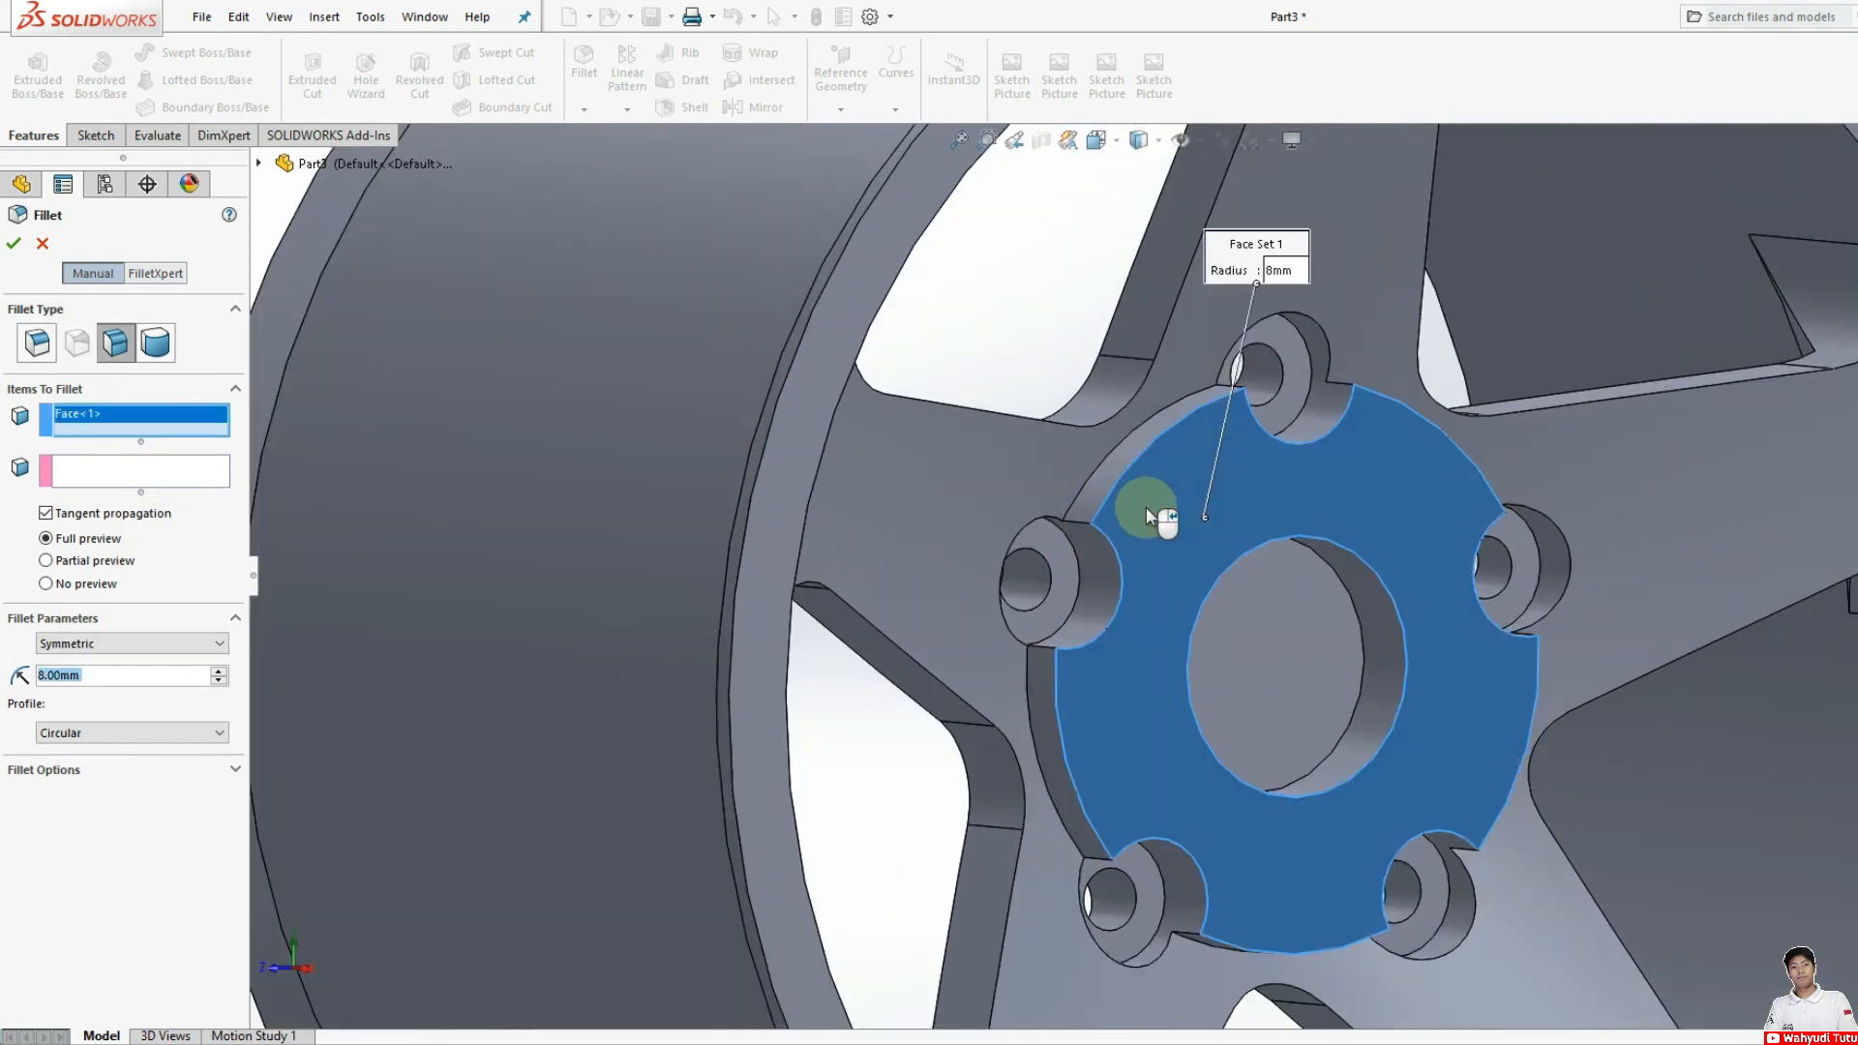
{"action": "left_click", "coordinate": [180, 468]}
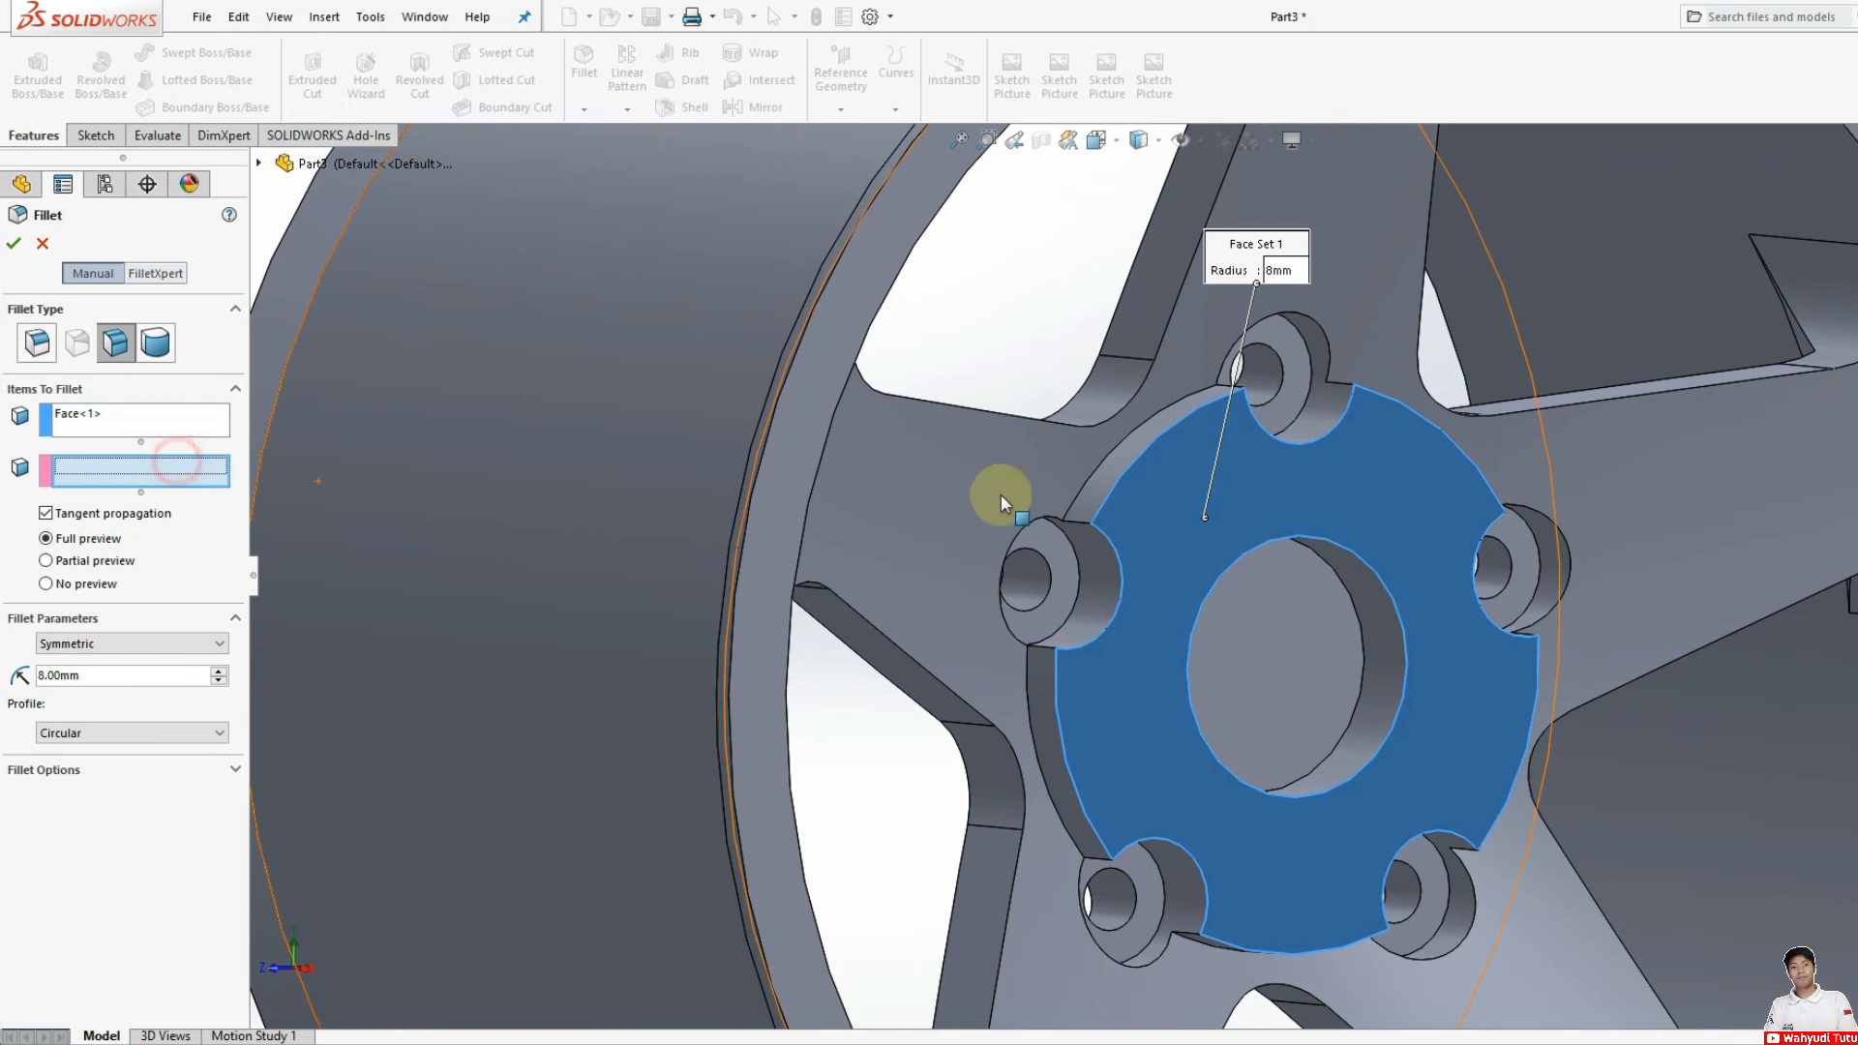
{"action": "left_click", "coordinate": [1118, 470]}
{"action": "left_click", "coordinate": [10, 245]}
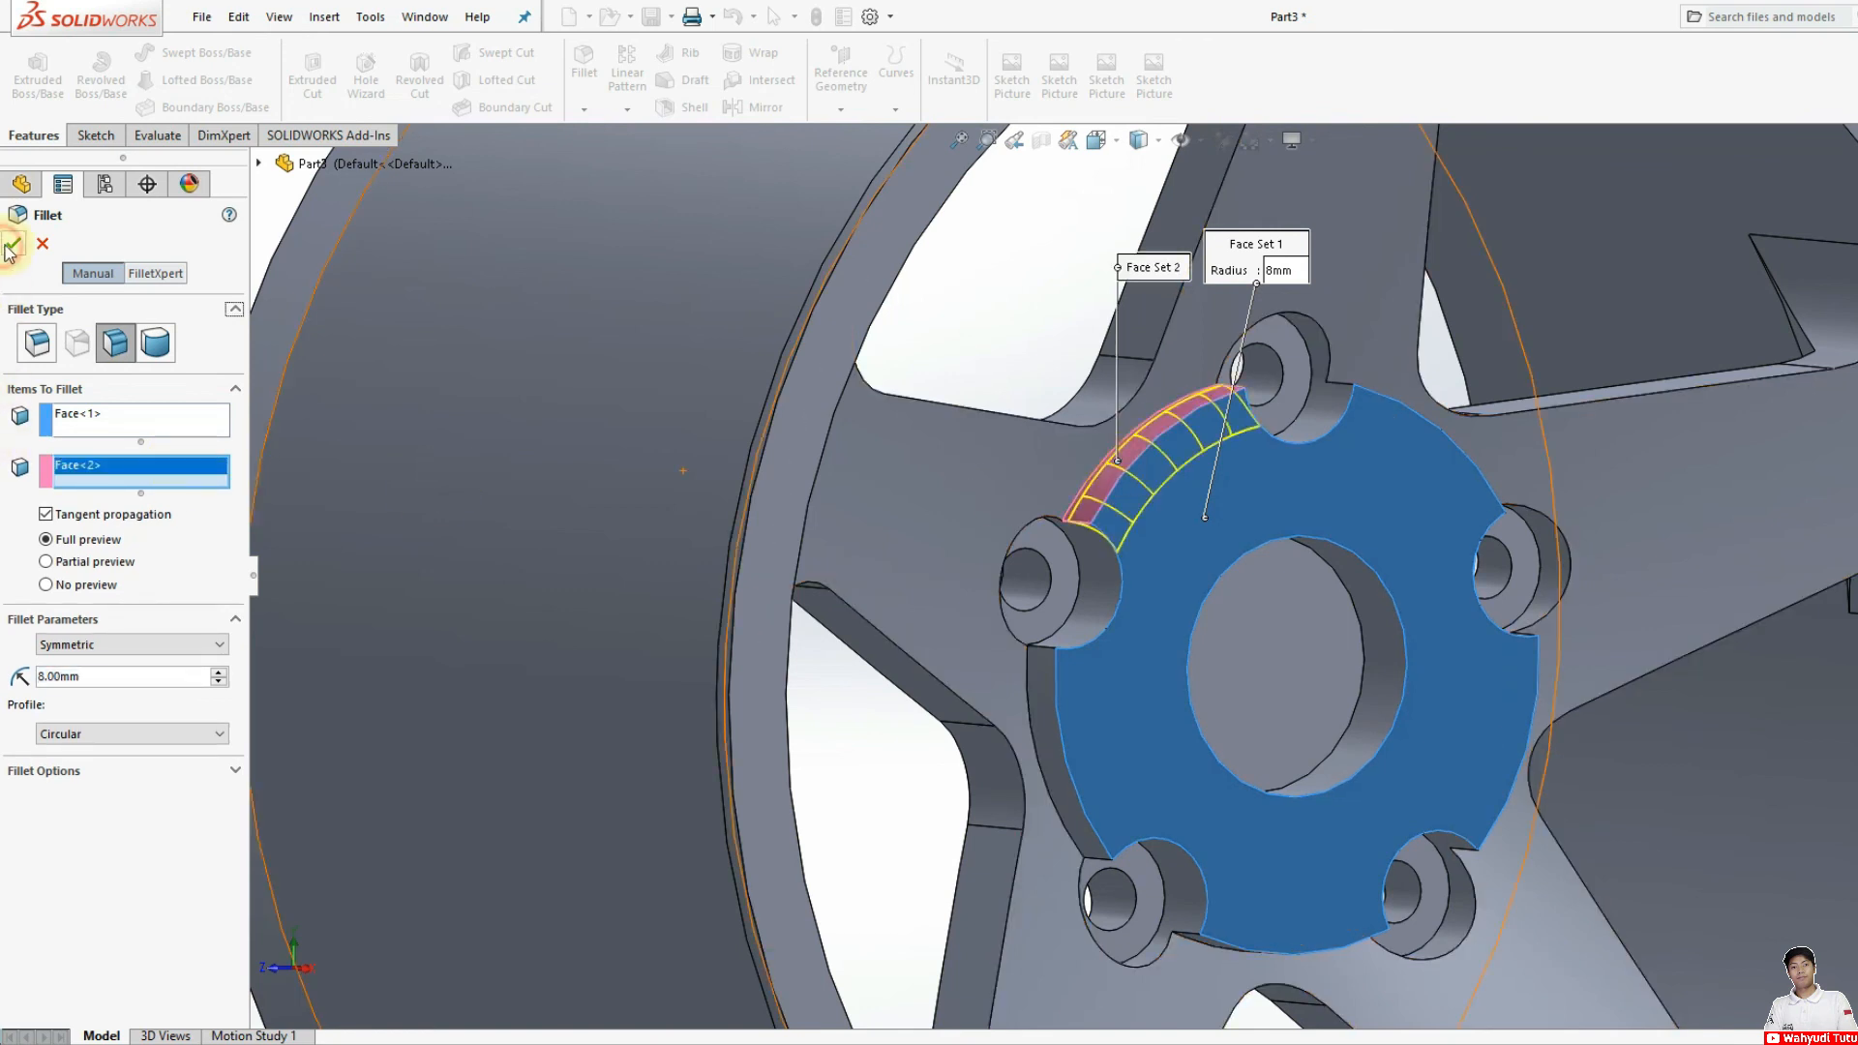
{"action": "scroll", "coordinate": [1151, 624], "scroll_direction": "up", "scroll_amount": 6}
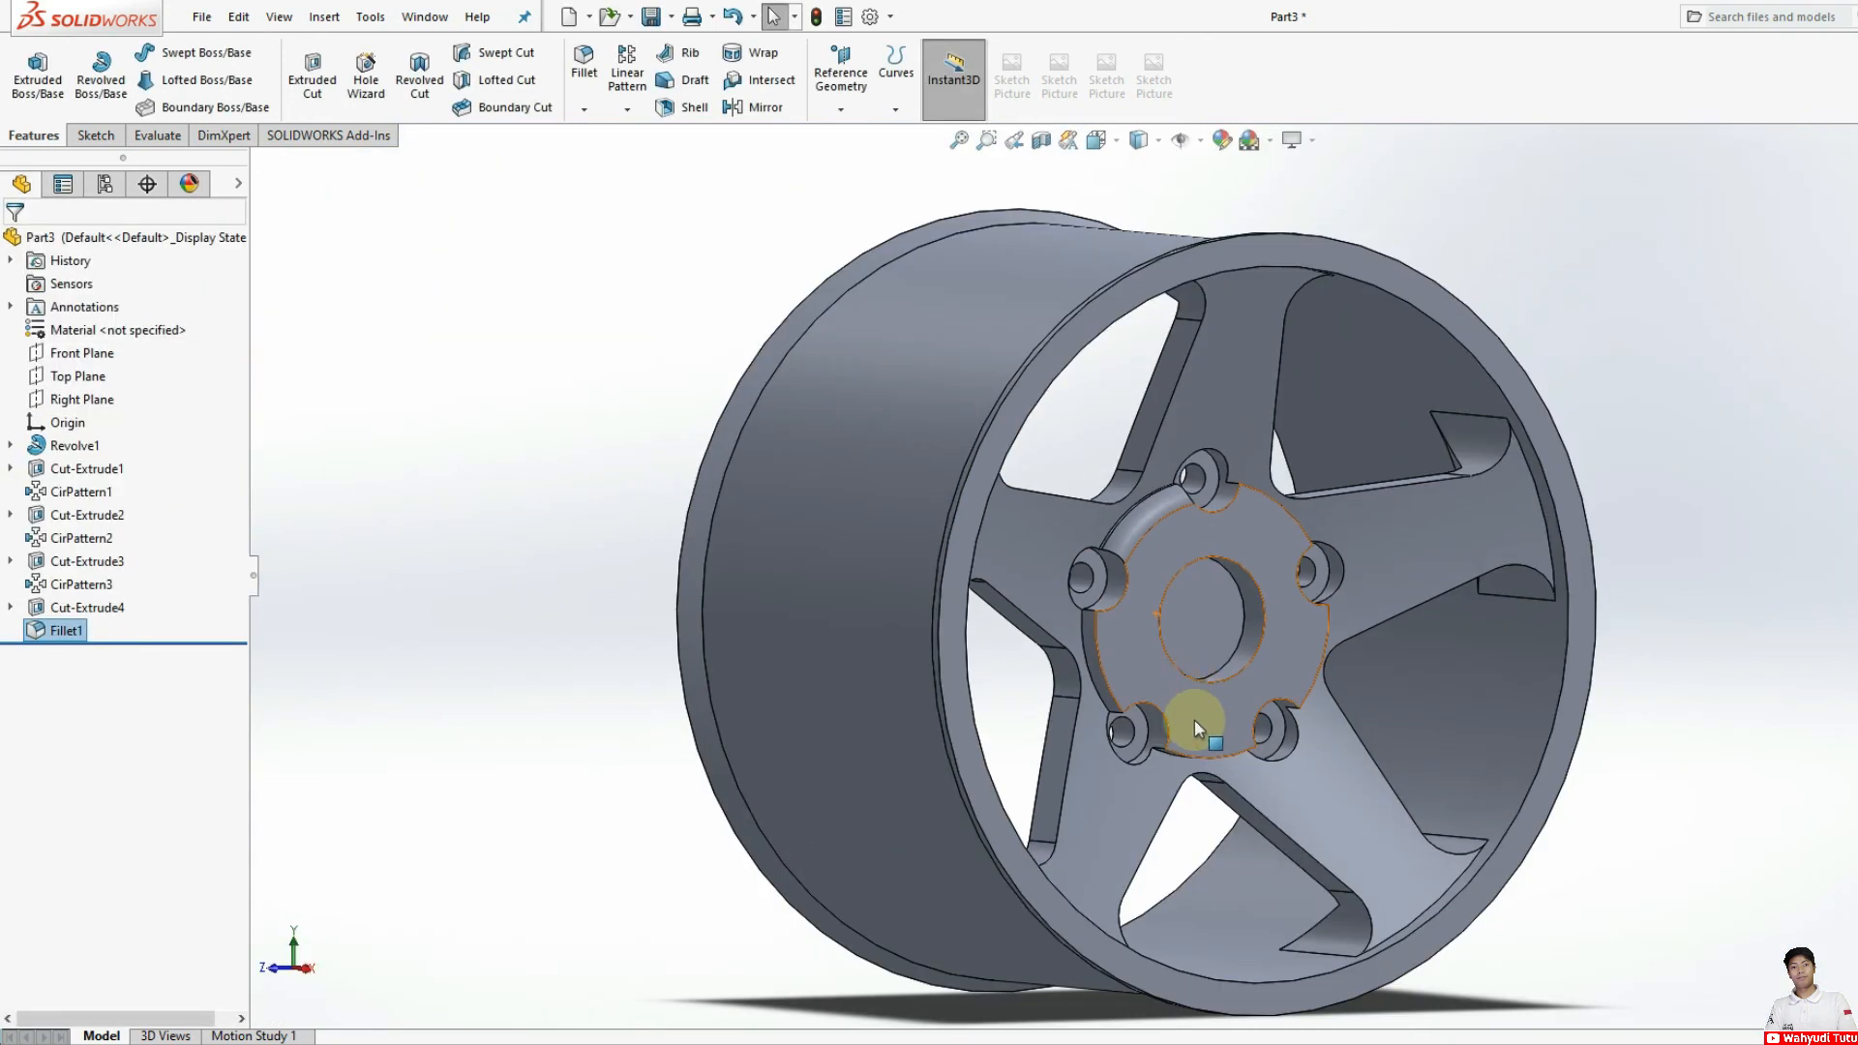
Step: Apply an 8 mm symmetric face fillet between the hub's front face and its outer side face between the upper-left and lower-left holes
{"action": "scroll", "coordinate": [1181, 706], "scroll_direction": "down", "scroll_amount": 4}
{"action": "scroll", "coordinate": [1114, 671], "scroll_direction": "down", "scroll_amount": 2}
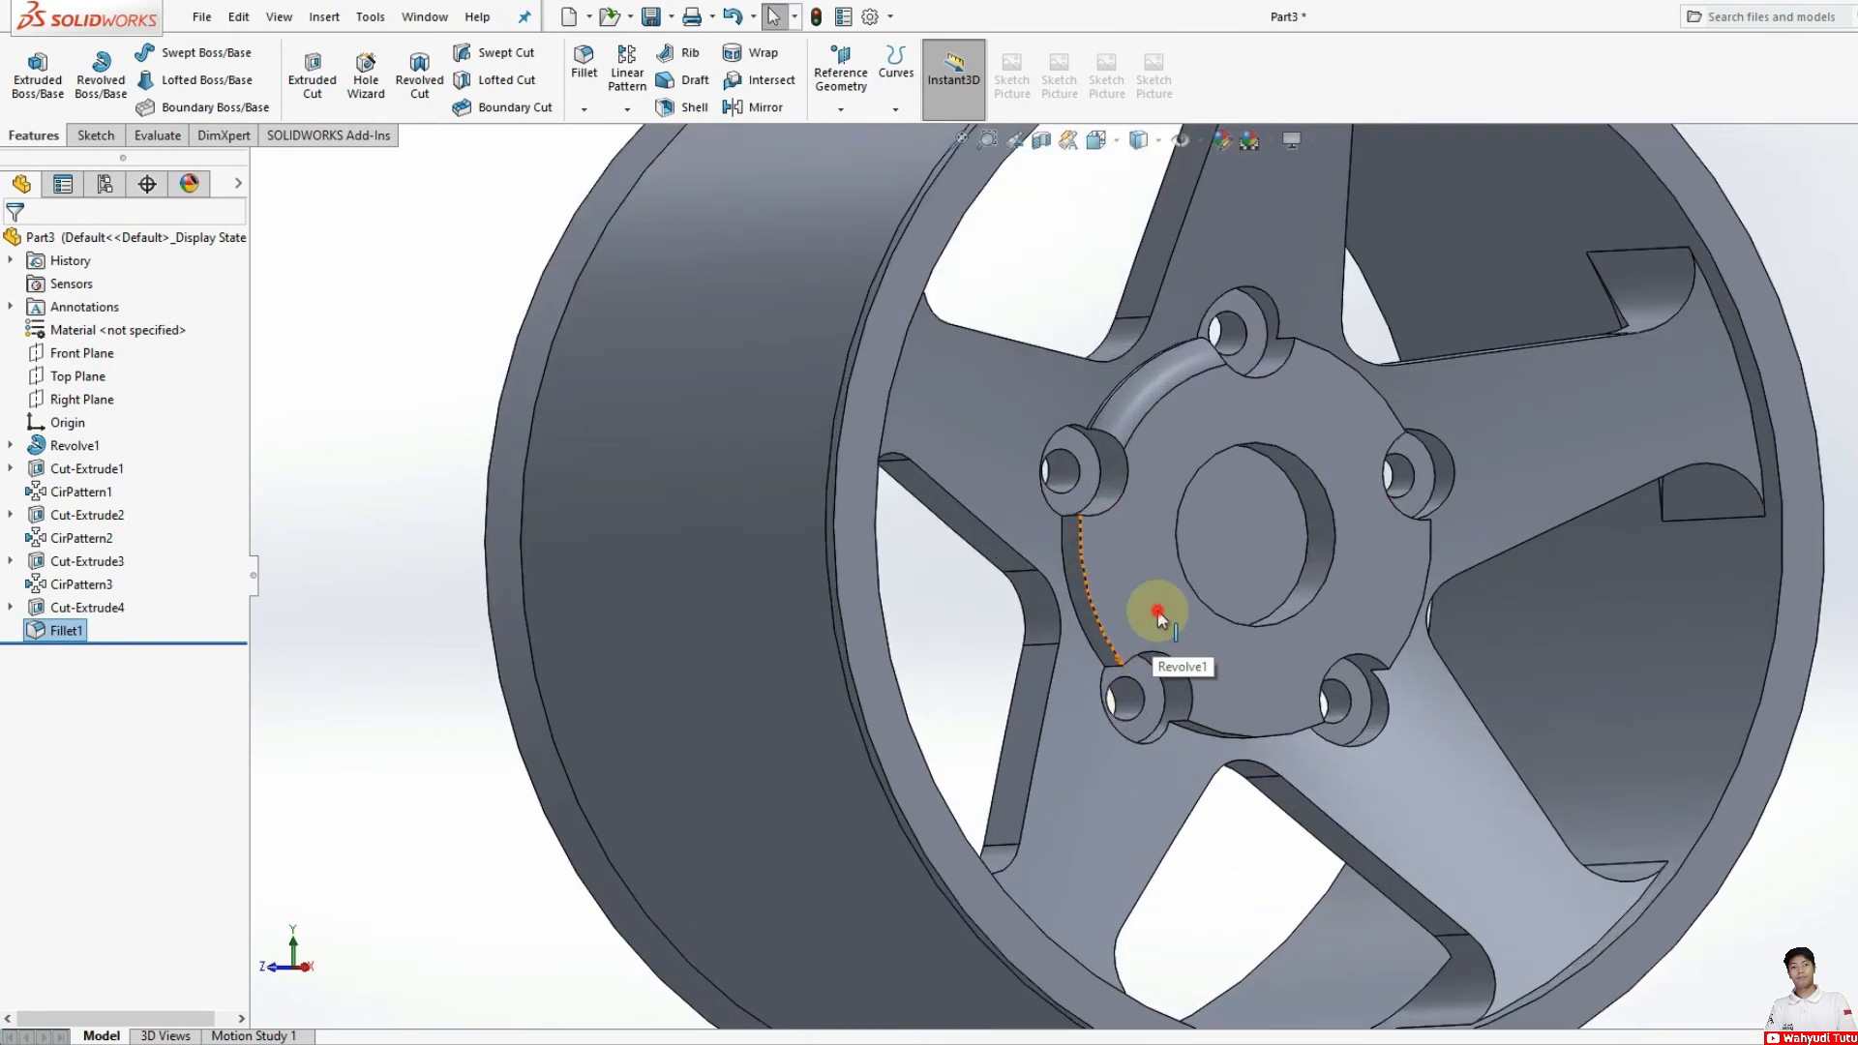
{"action": "left_click", "coordinate": [1151, 616]}
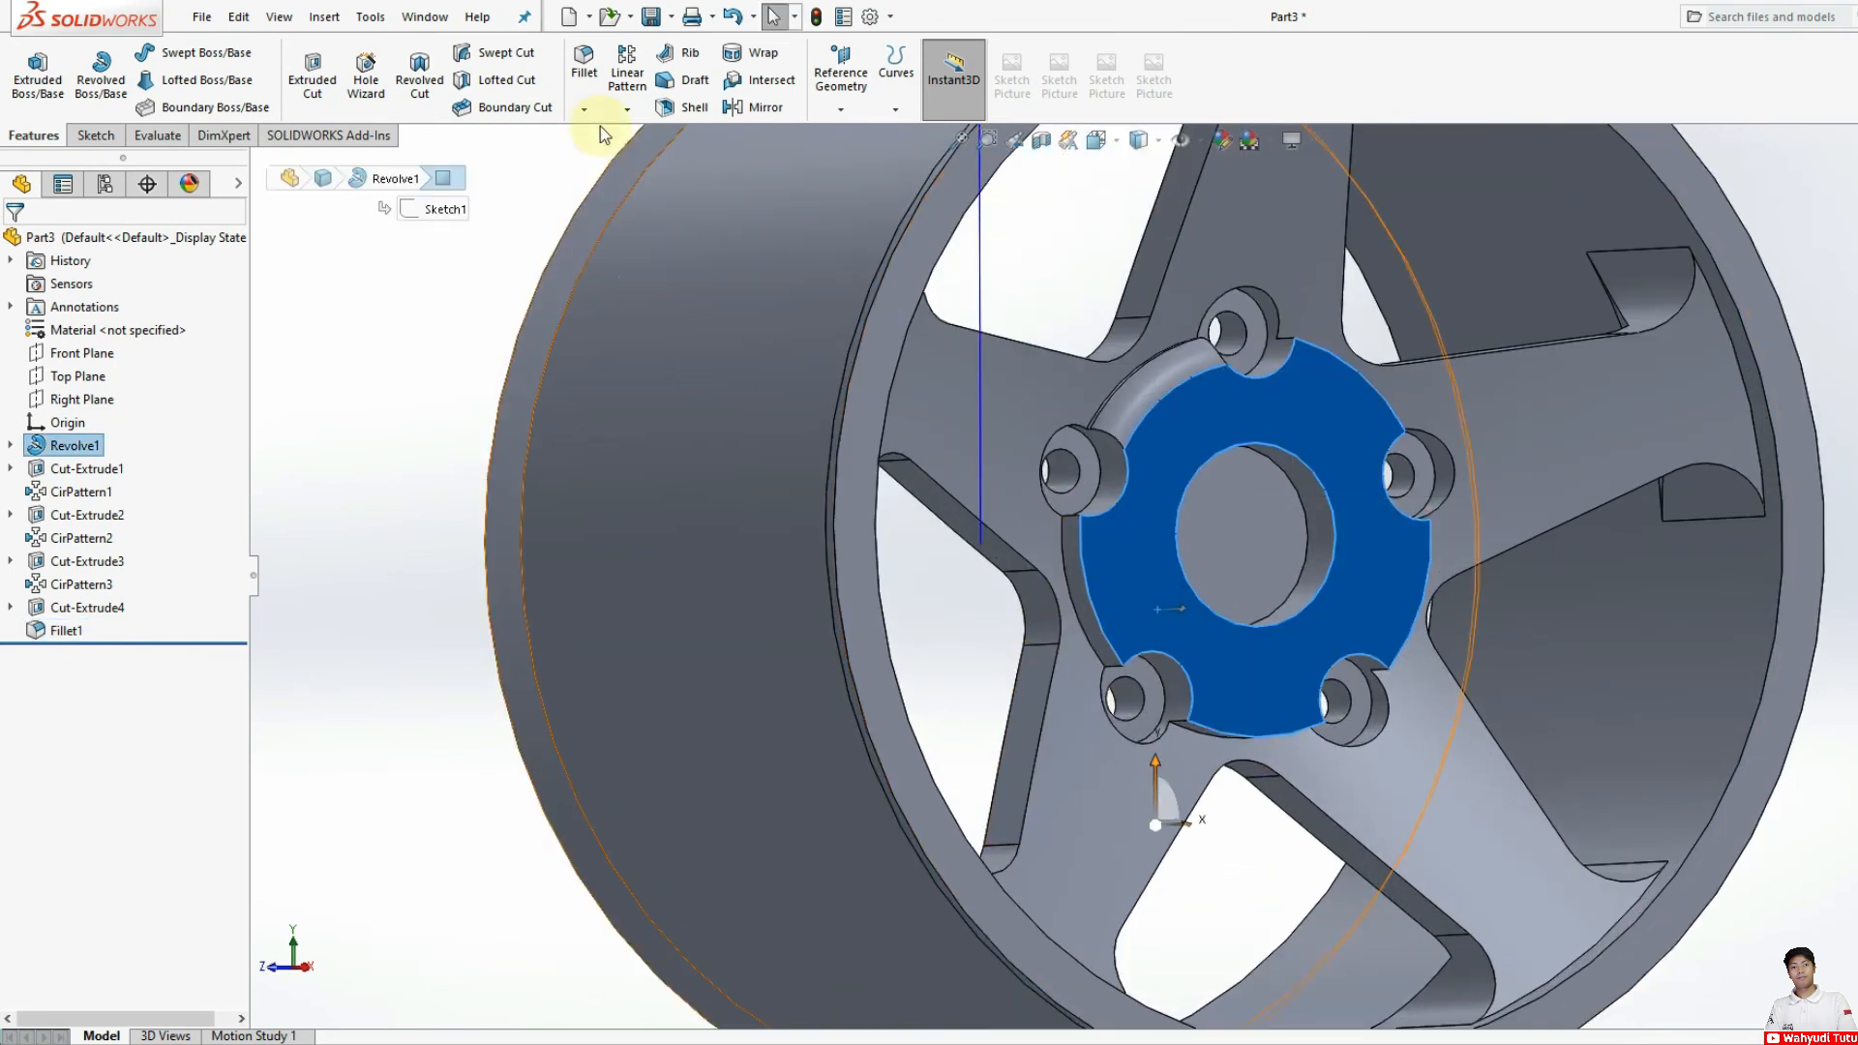
{"action": "left_click", "coordinate": [121, 474]}
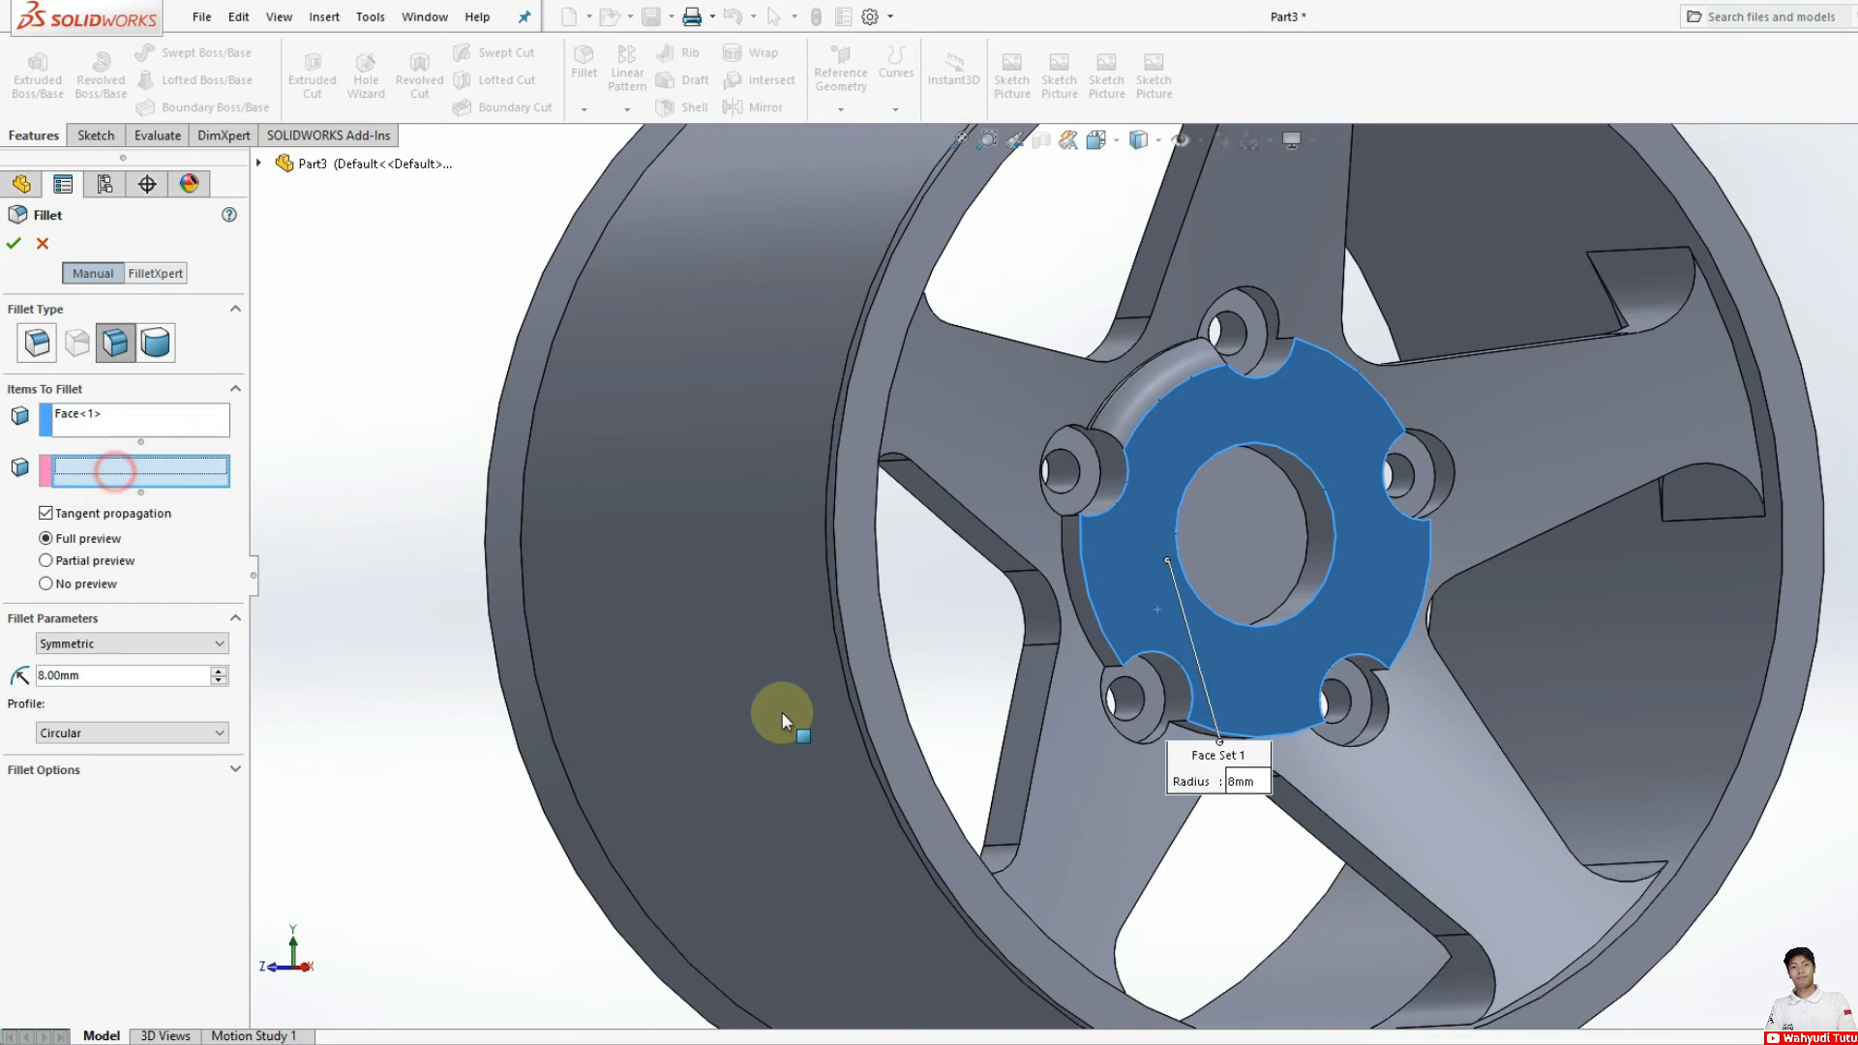
{"action": "left_click", "coordinate": [1083, 611]}
{"action": "left_click", "coordinate": [13, 243]}
Step: Apply an 8 mm symmetric face fillet between the hub's front face and its outer side face between the two lower holes
{"action": "middle_click_drag", "start_coordinate": [1171, 720], "coordinate": [1182, 652]}
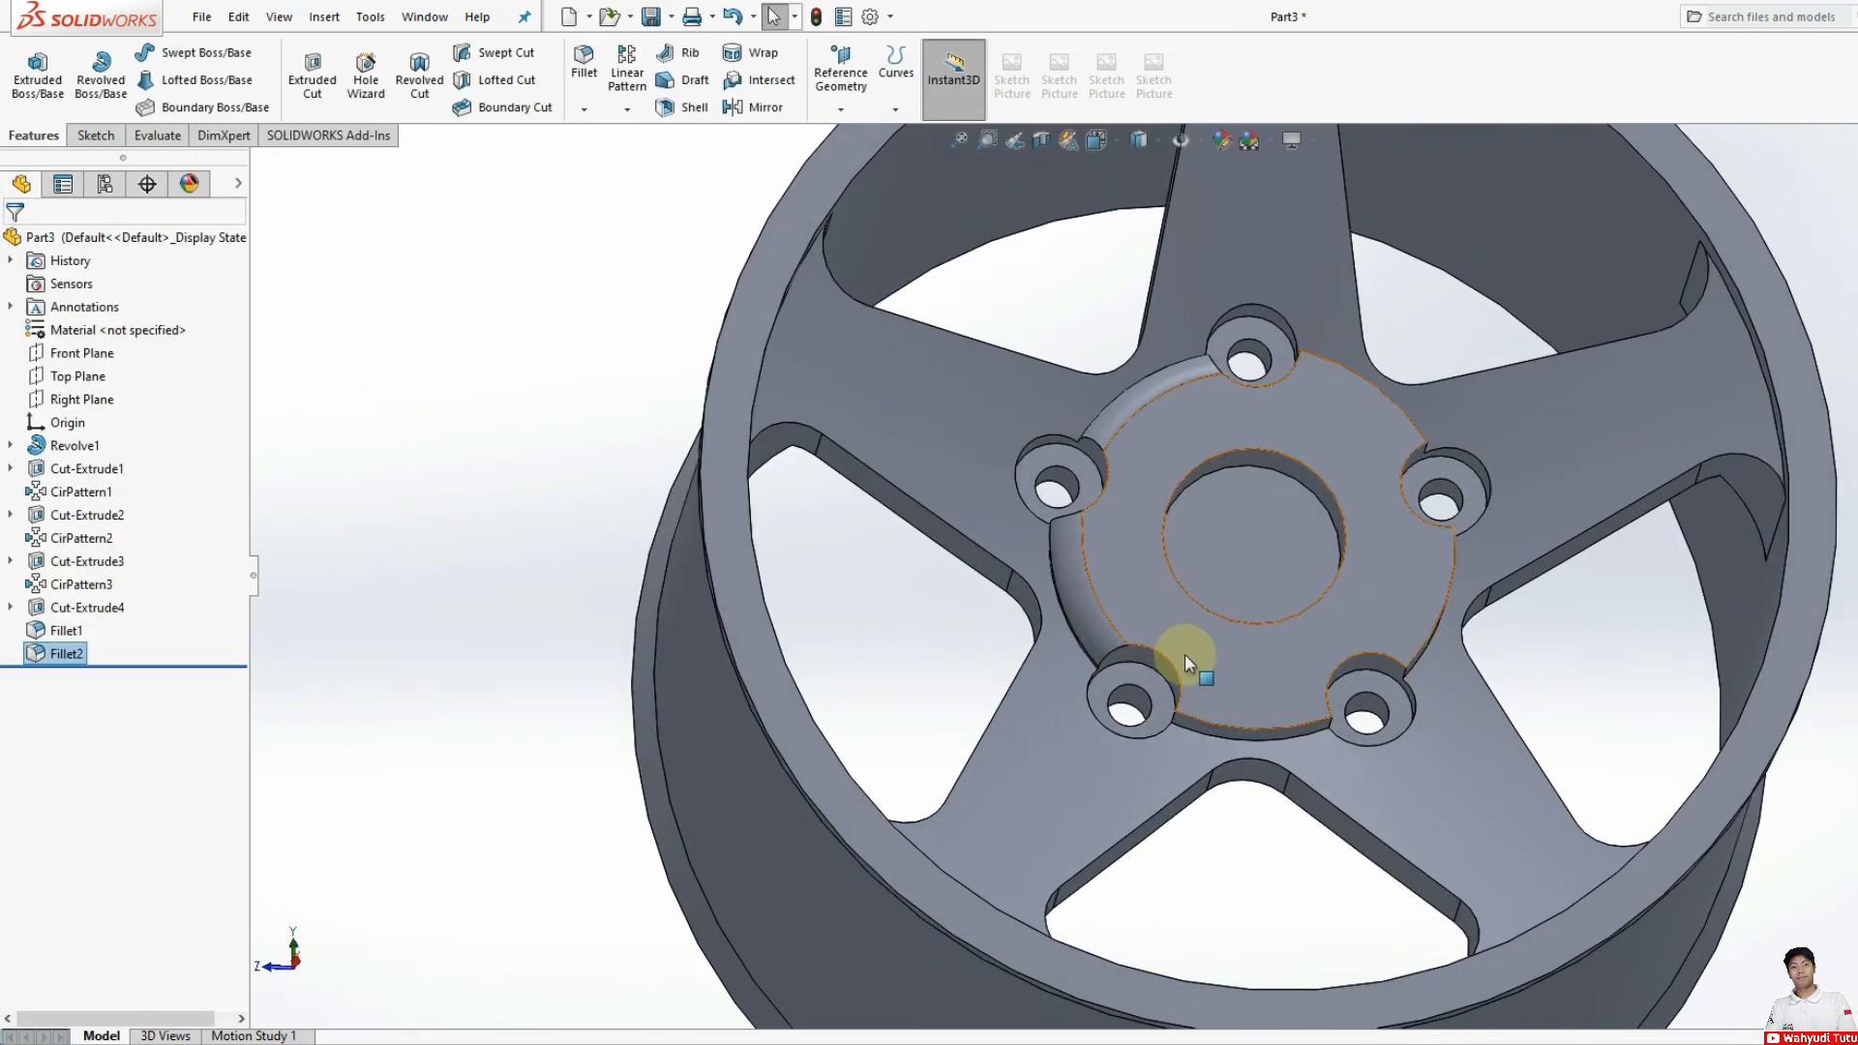
{"action": "left_click", "coordinate": [1153, 623]}
{"action": "left_click", "coordinate": [583, 63]}
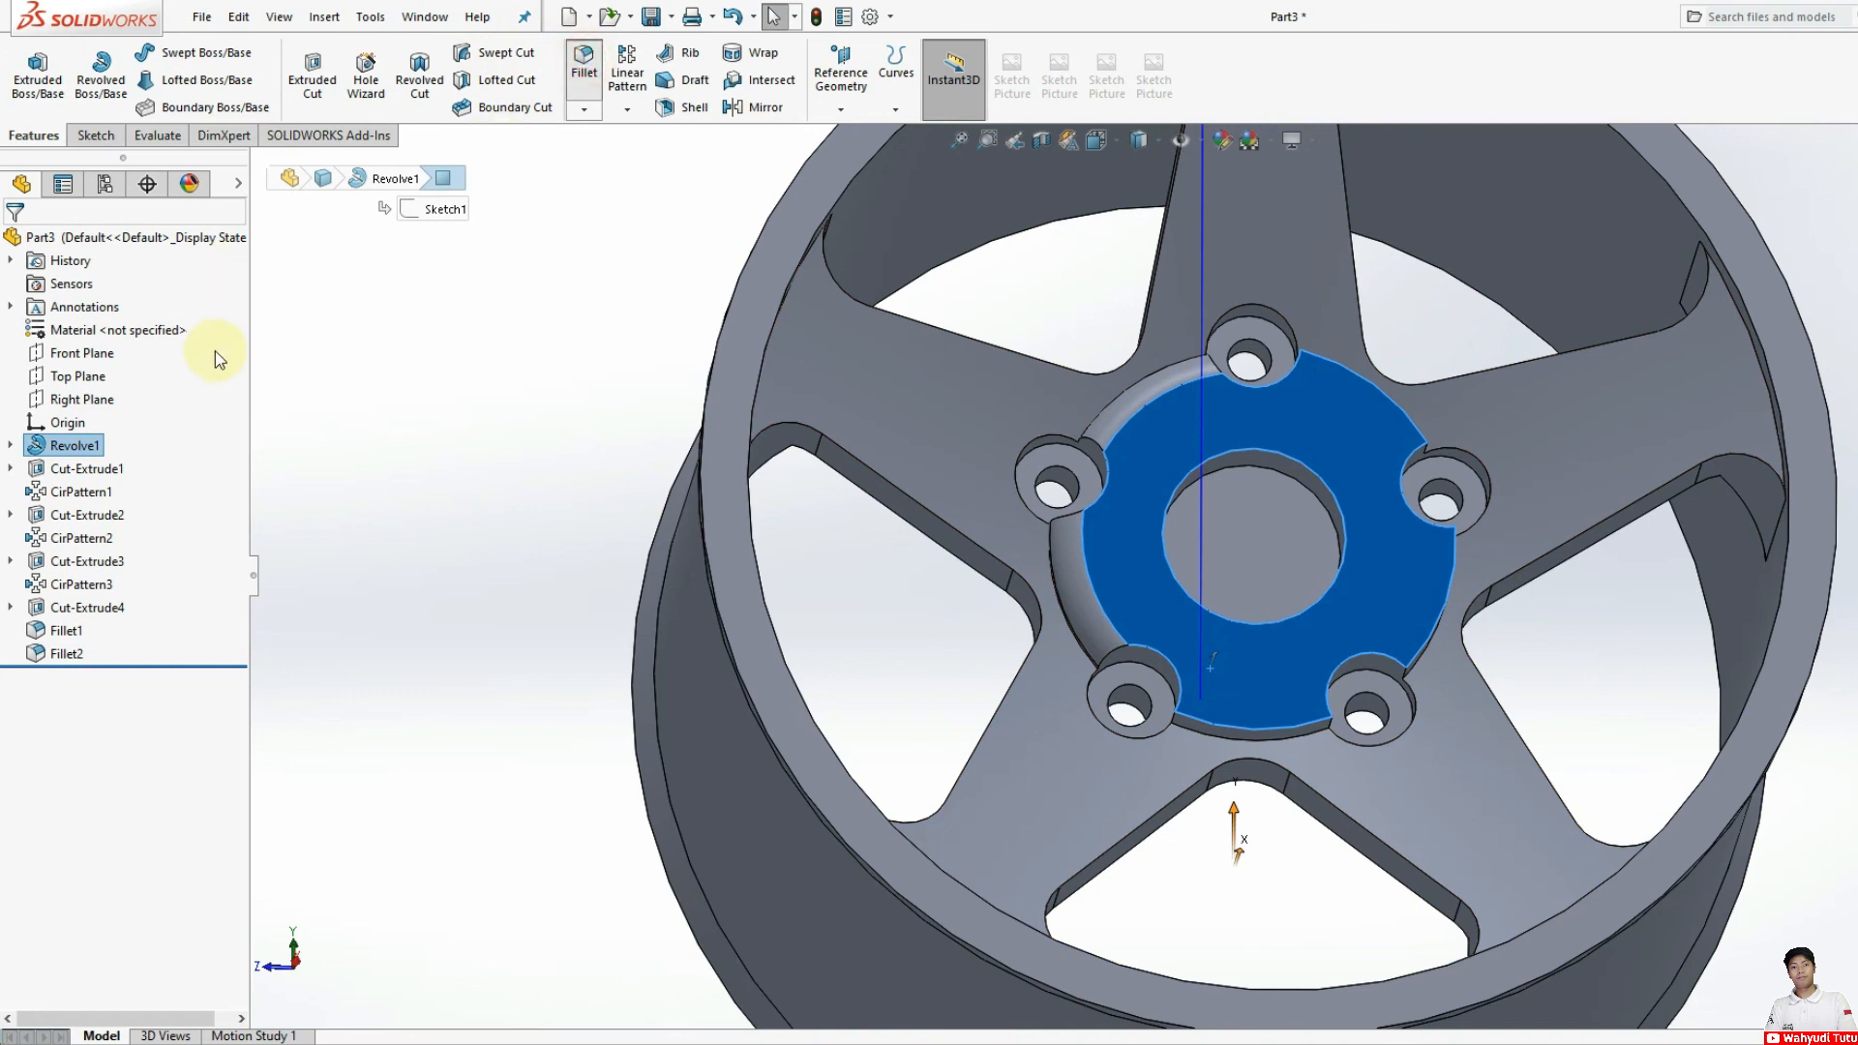
{"action": "left_click", "coordinate": [95, 471]}
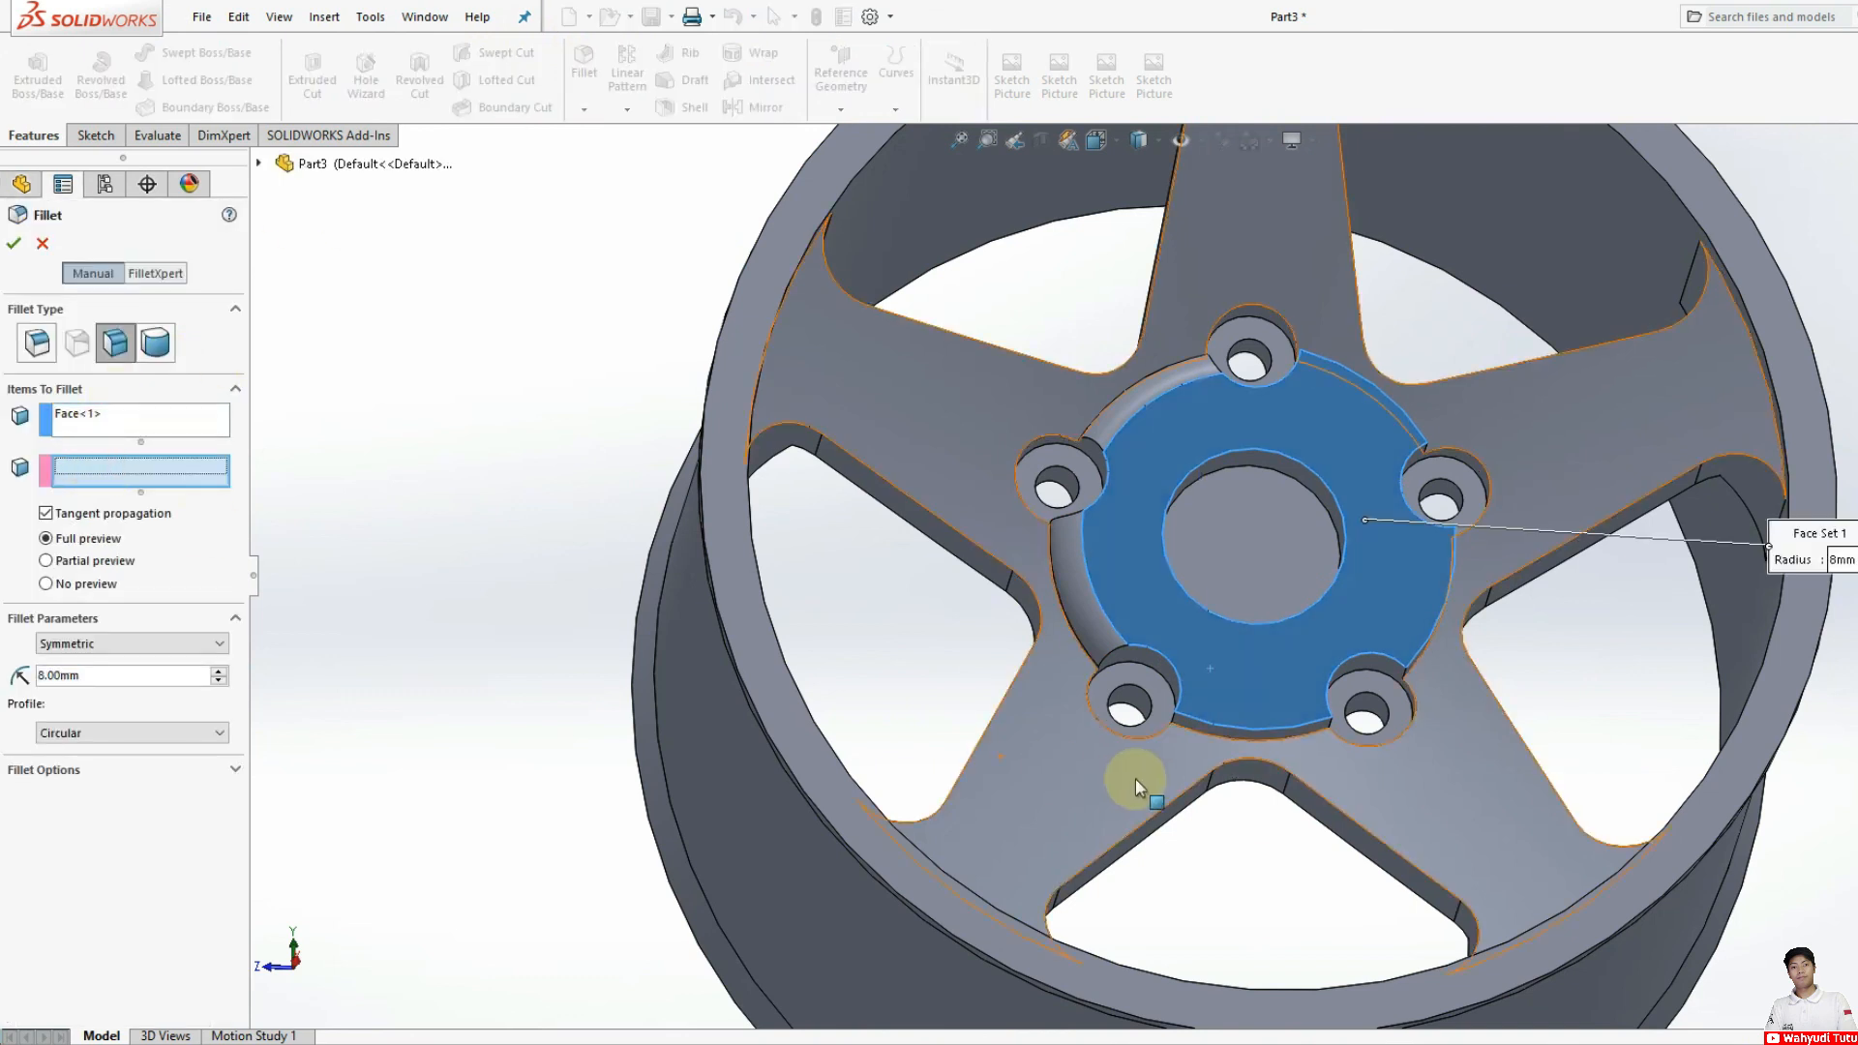
{"action": "left_click", "coordinate": [1217, 738]}
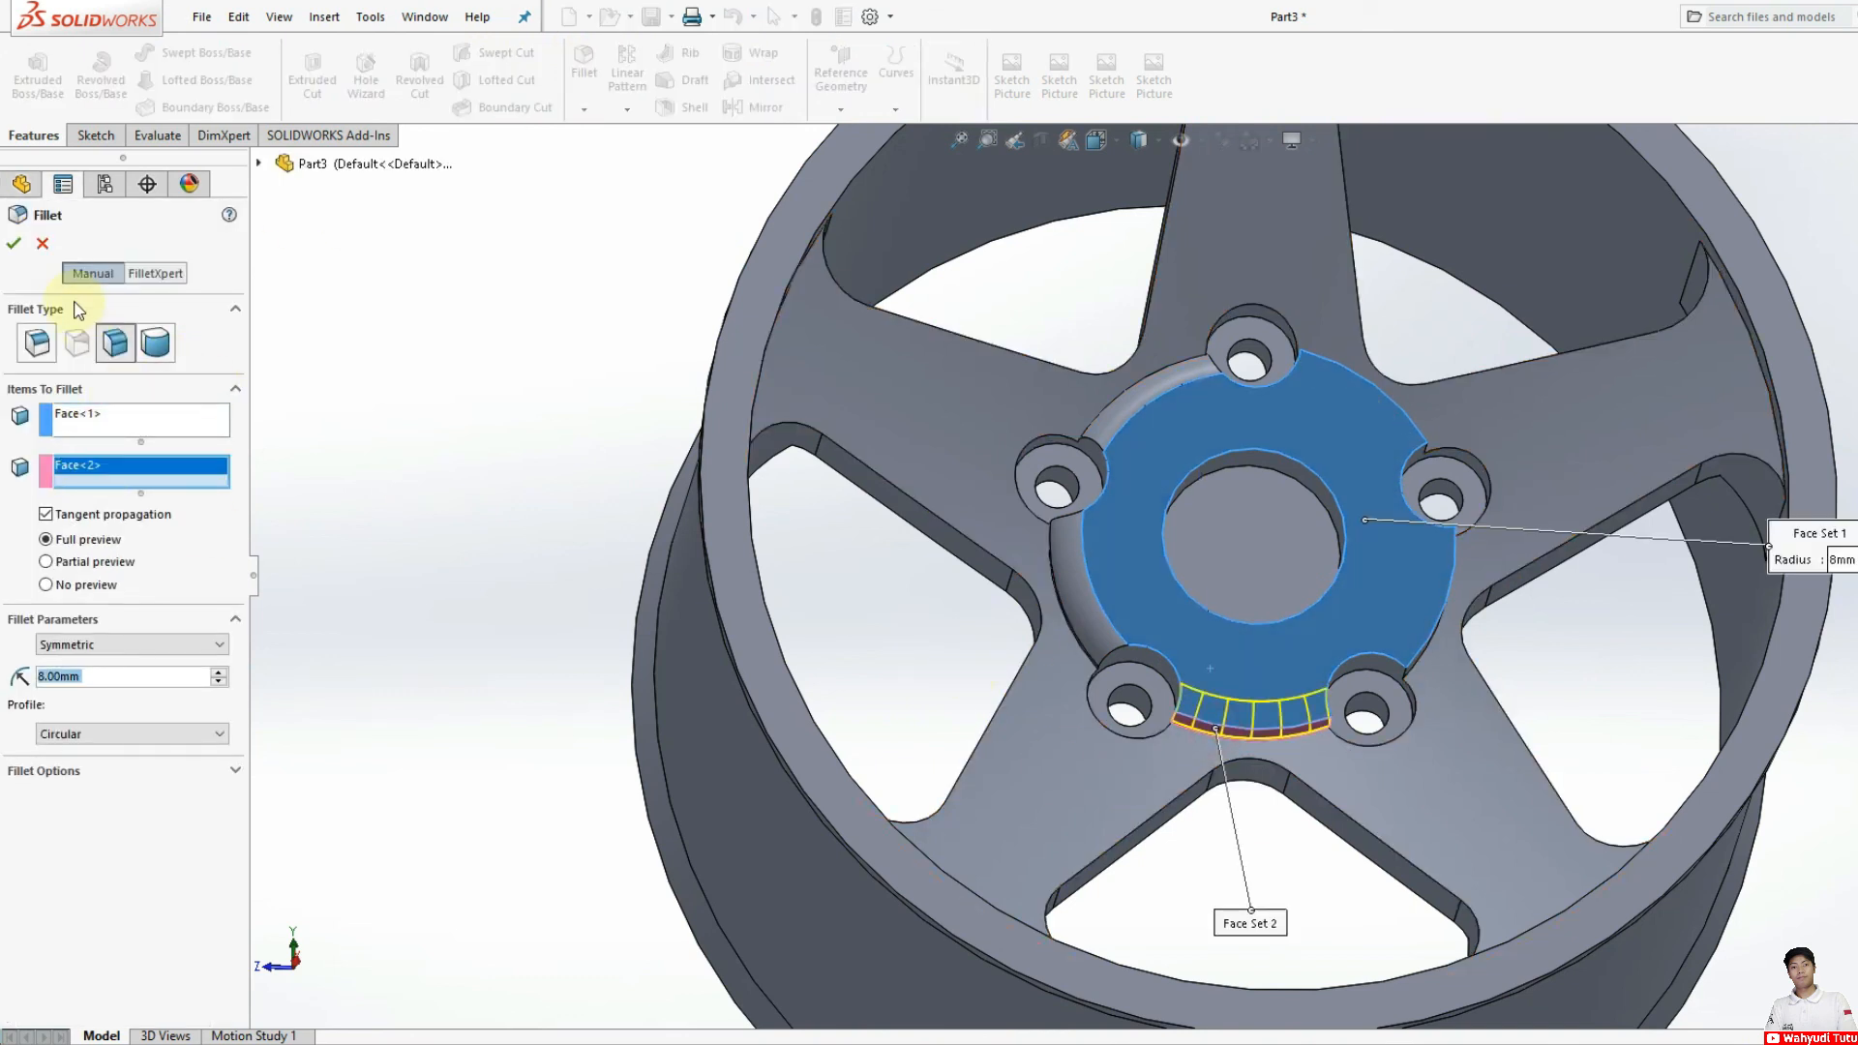
Step: Apply an 8 mm symmetric face fillet between the hub's front face and its outer side face between the lower-right and upper-right holes
{"action": "middle_click_drag", "start_coordinate": [1343, 680], "coordinate": [1273, 728]}
{"action": "left_click", "coordinate": [583, 60]}
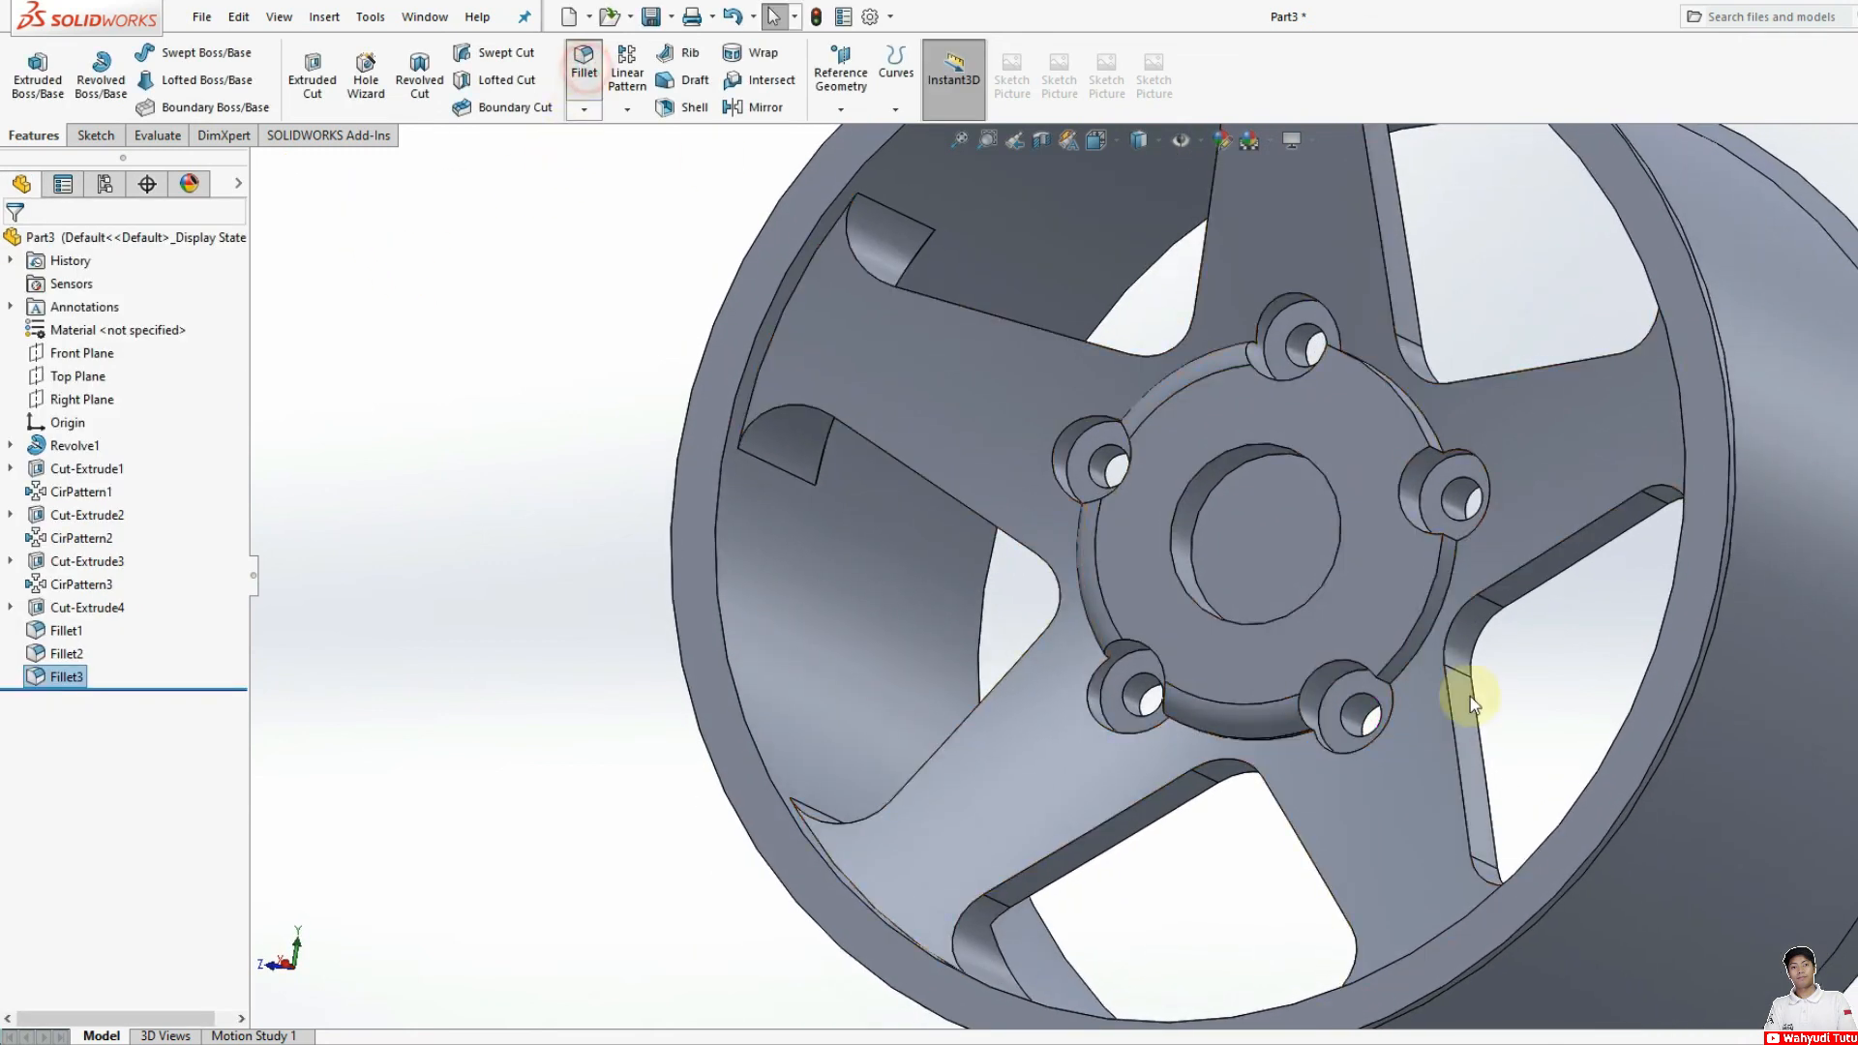
{"action": "left_click", "coordinate": [1372, 589]}
{"action": "left_click", "coordinate": [126, 474]}
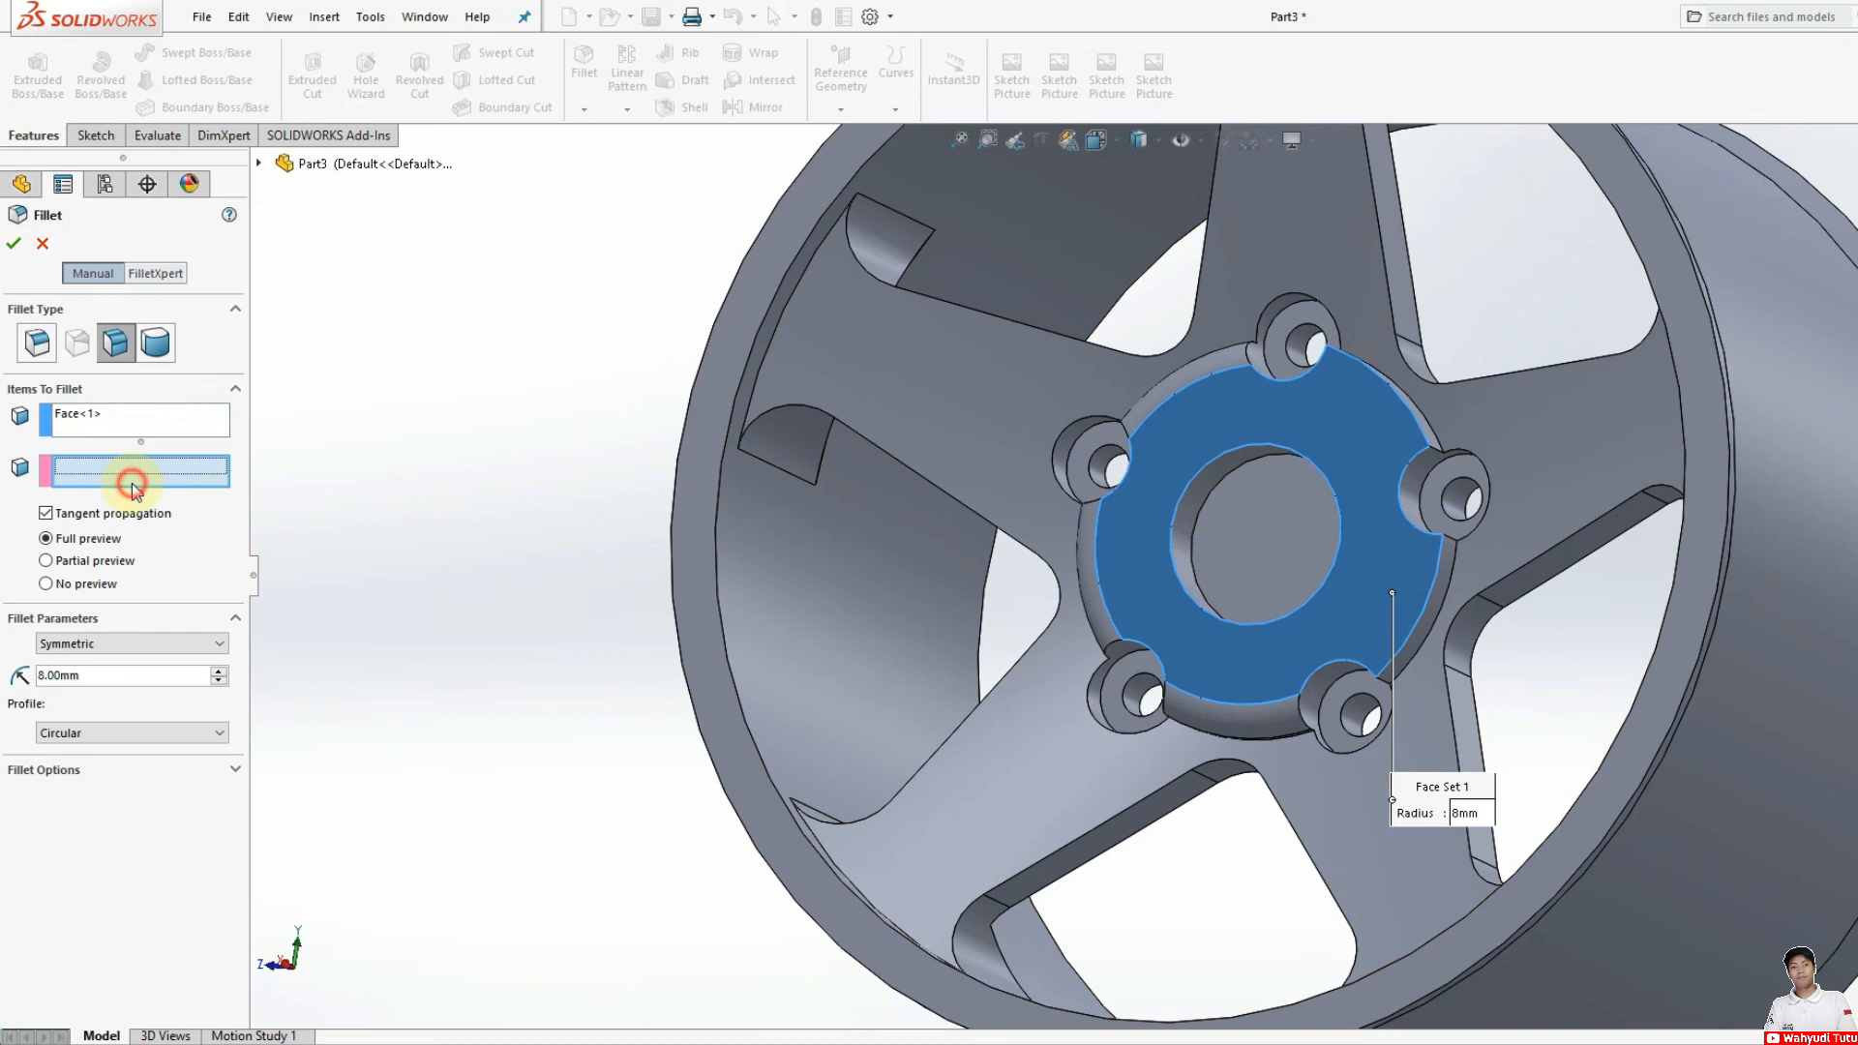
{"action": "left_click", "coordinate": [1407, 649]}
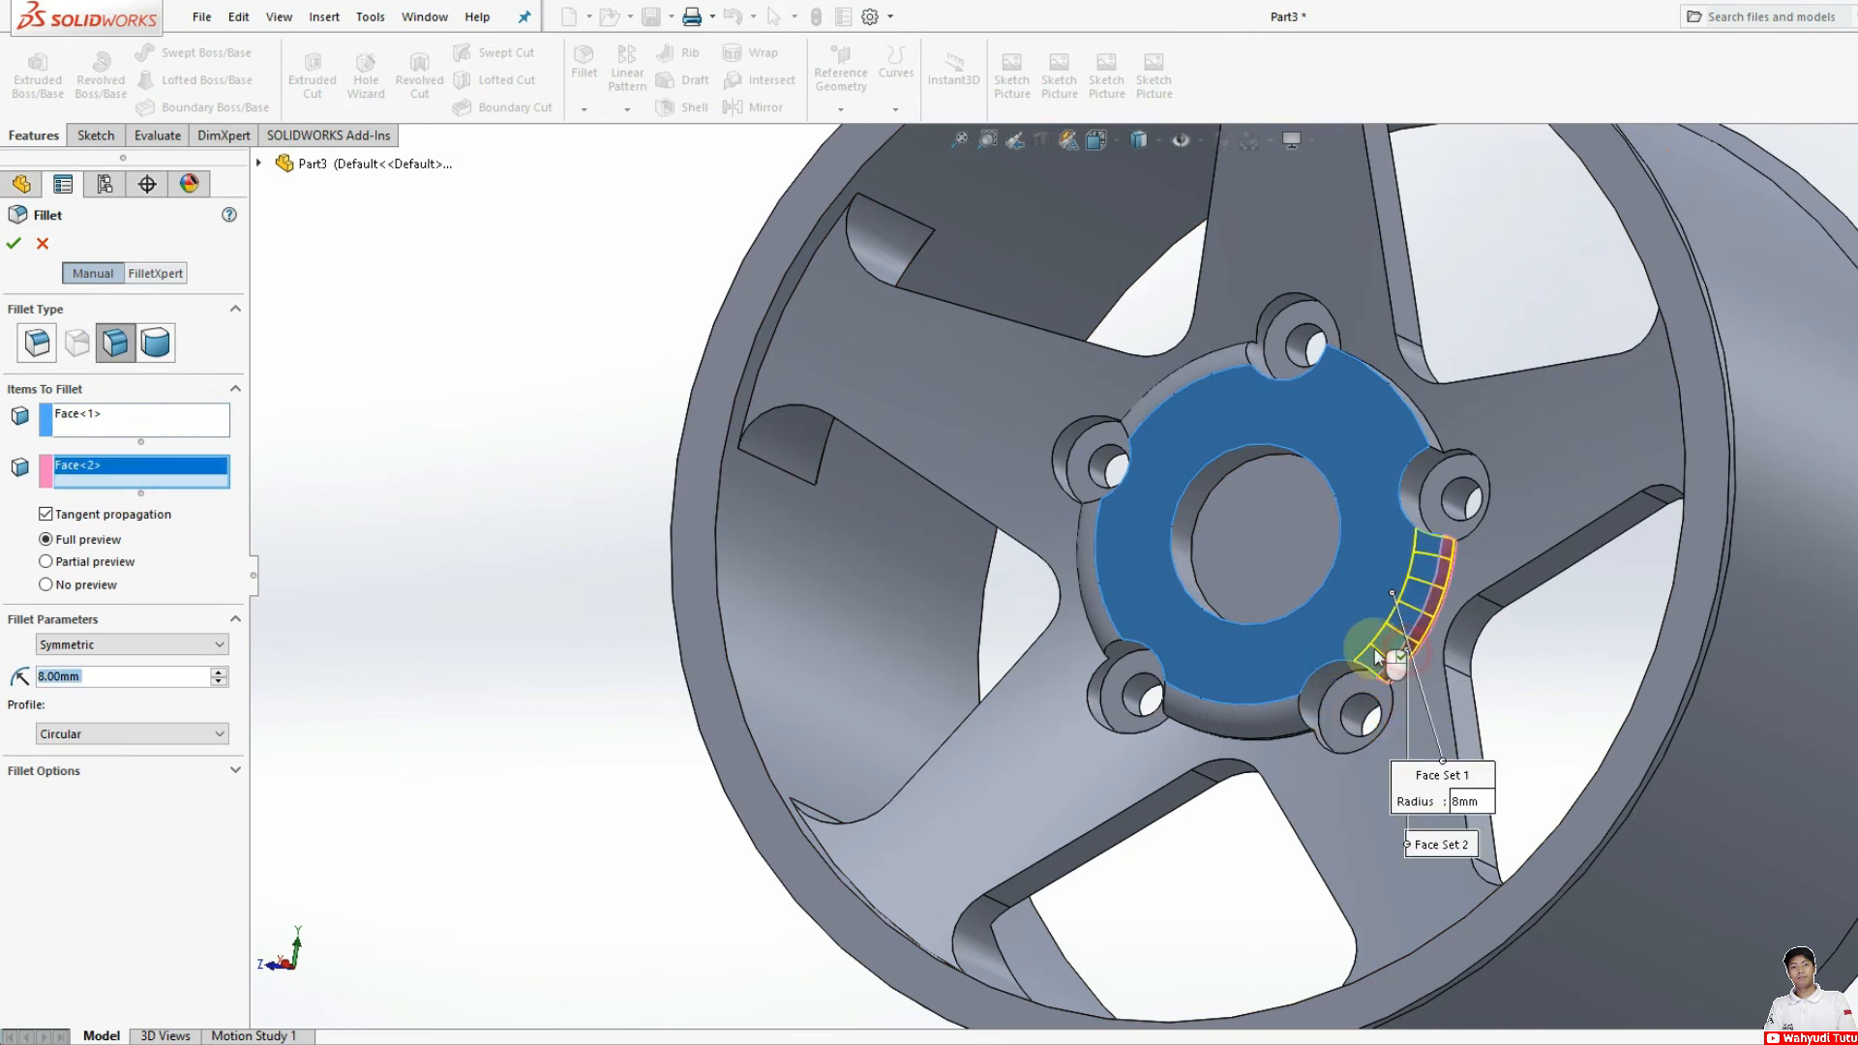
{"action": "left_click", "coordinate": [15, 252]}
Step: Apply an 8 mm symmetric face fillet between the hub's front face and its outer side face between the upper-right and top holes
{"action": "middle_click_drag", "start_coordinate": [1362, 552], "coordinate": [1243, 581]}
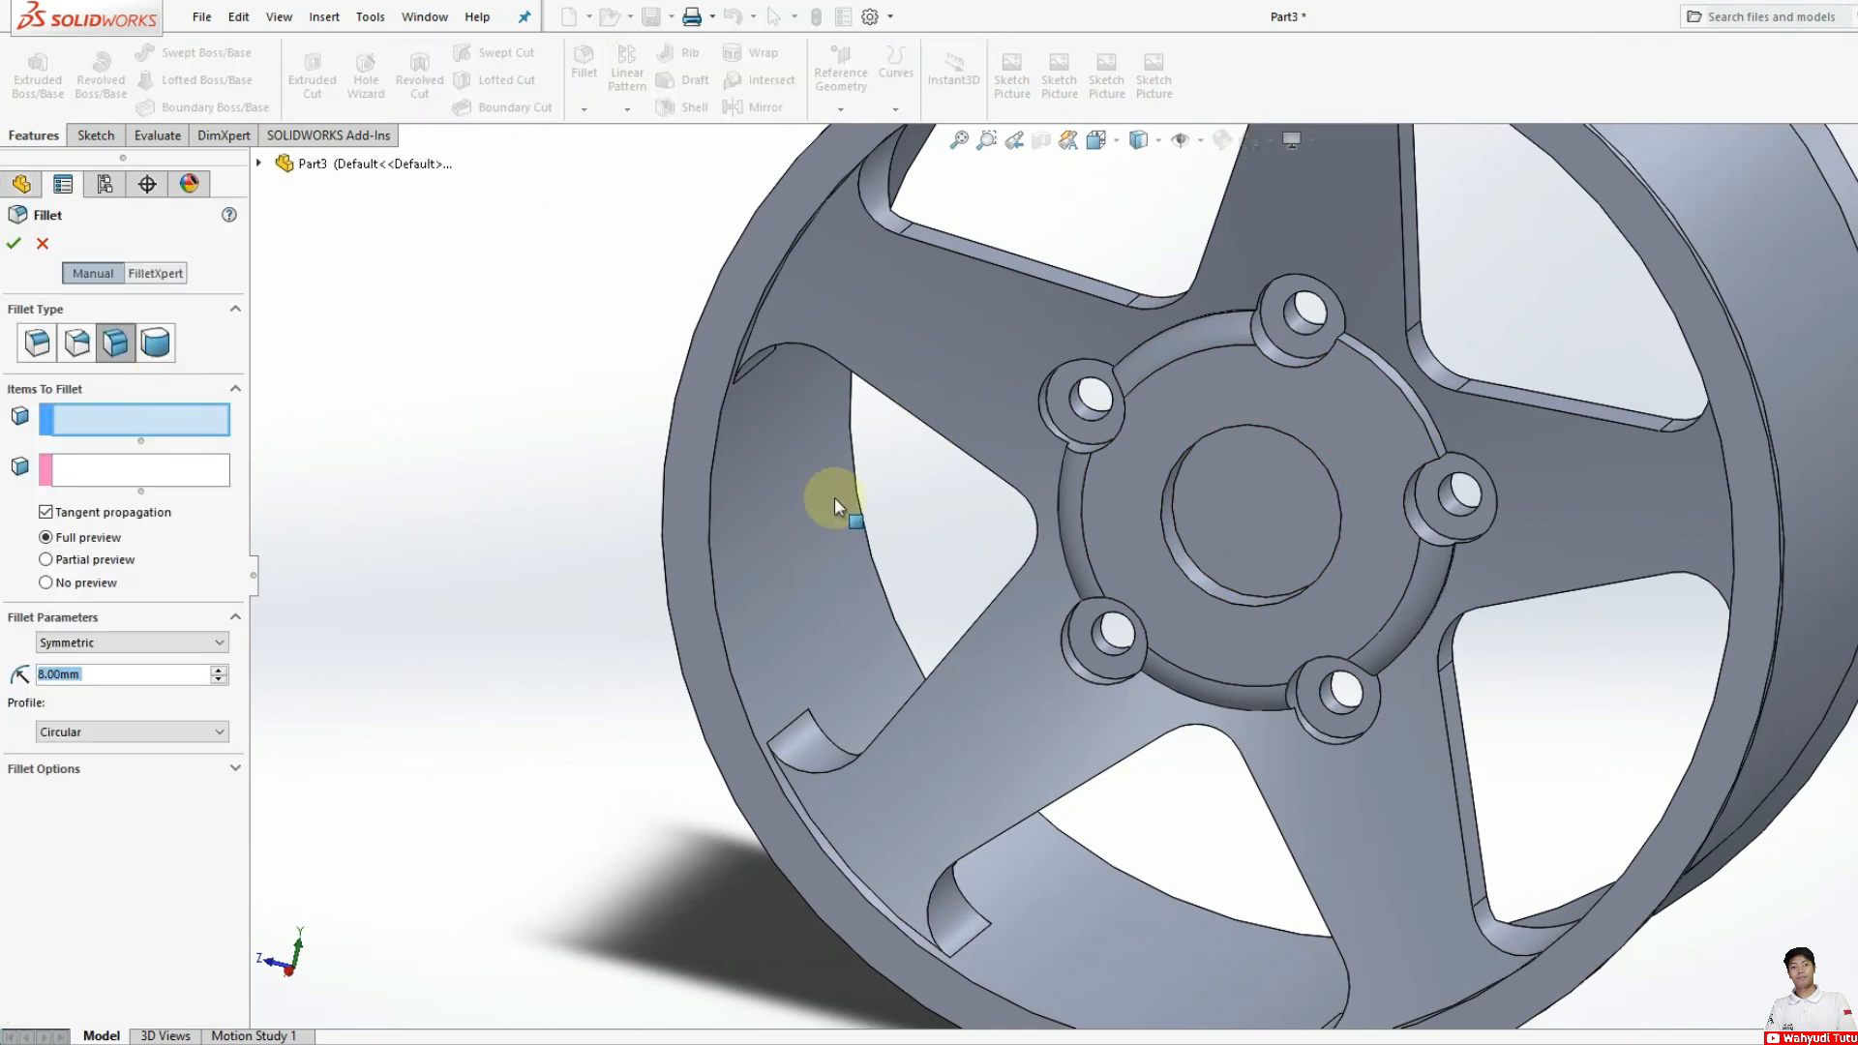
{"action": "left_click", "coordinate": [1389, 423]}
{"action": "left_click", "coordinate": [97, 468]}
{"action": "left_click", "coordinate": [1421, 404]}
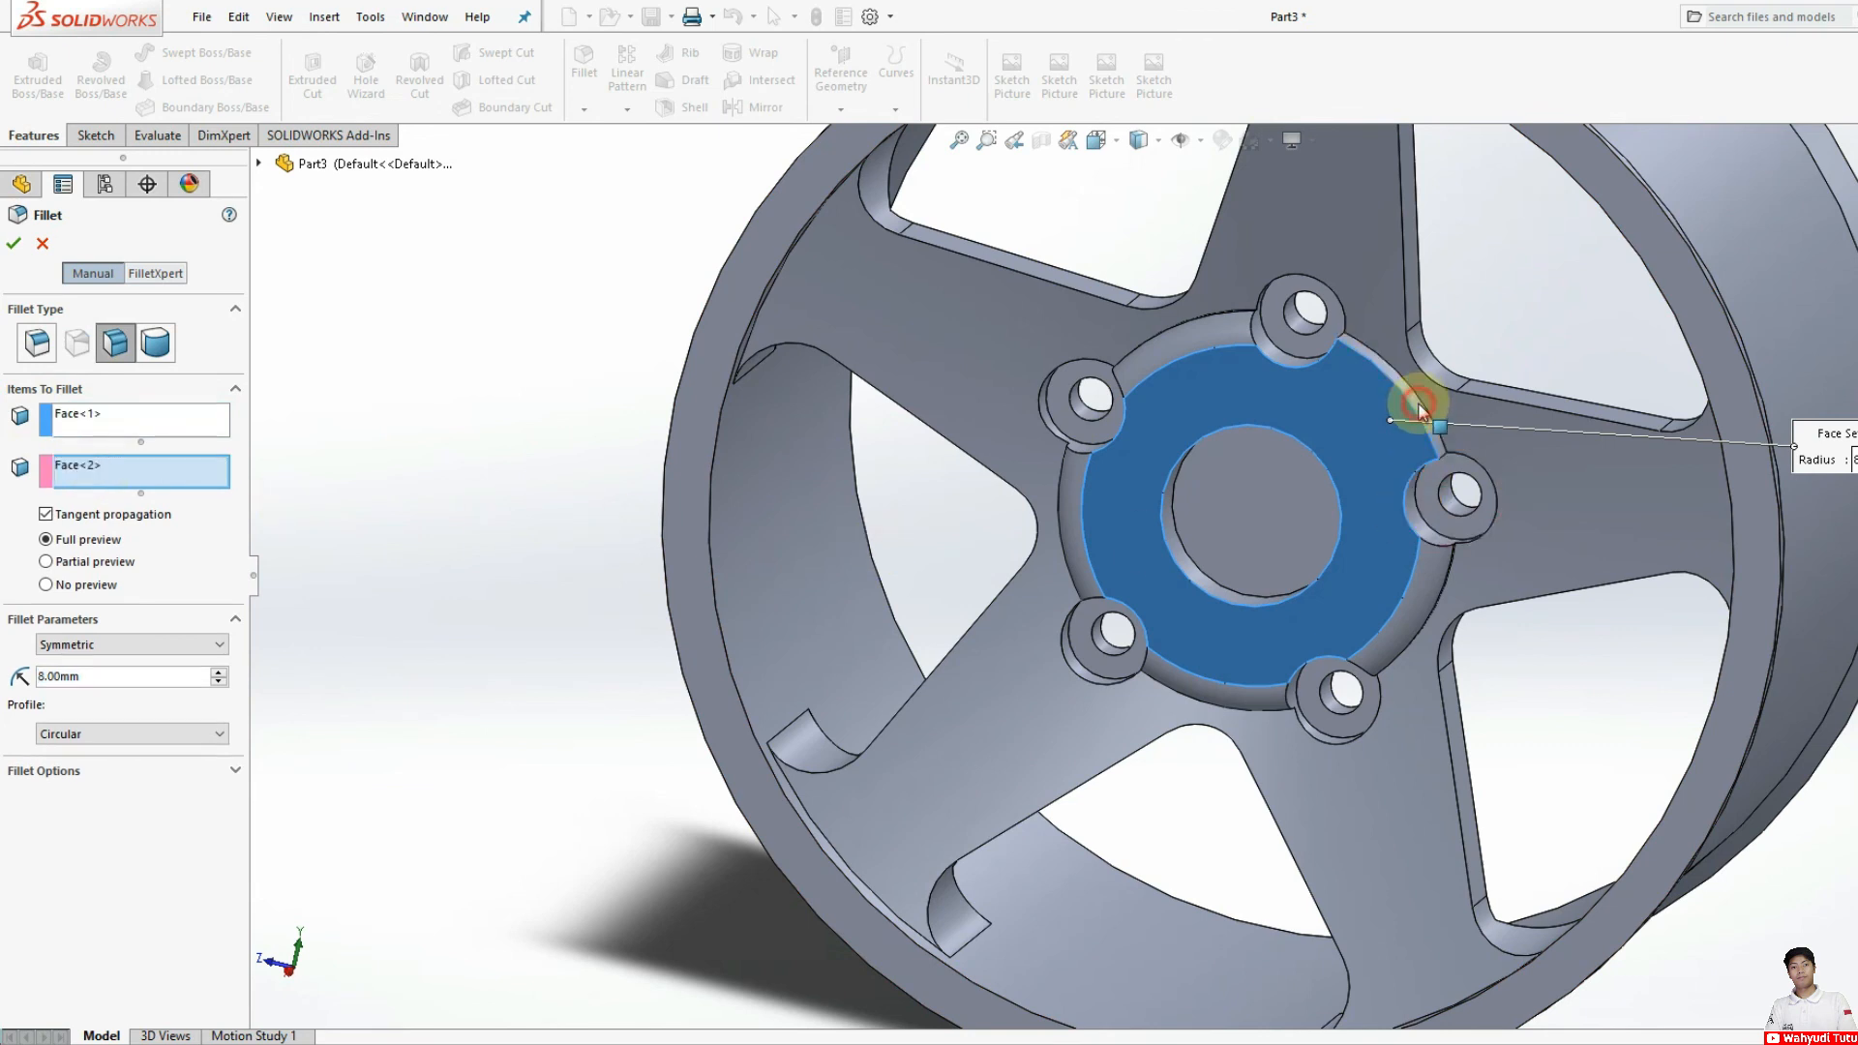
{"action": "left_click", "coordinate": [13, 243]}
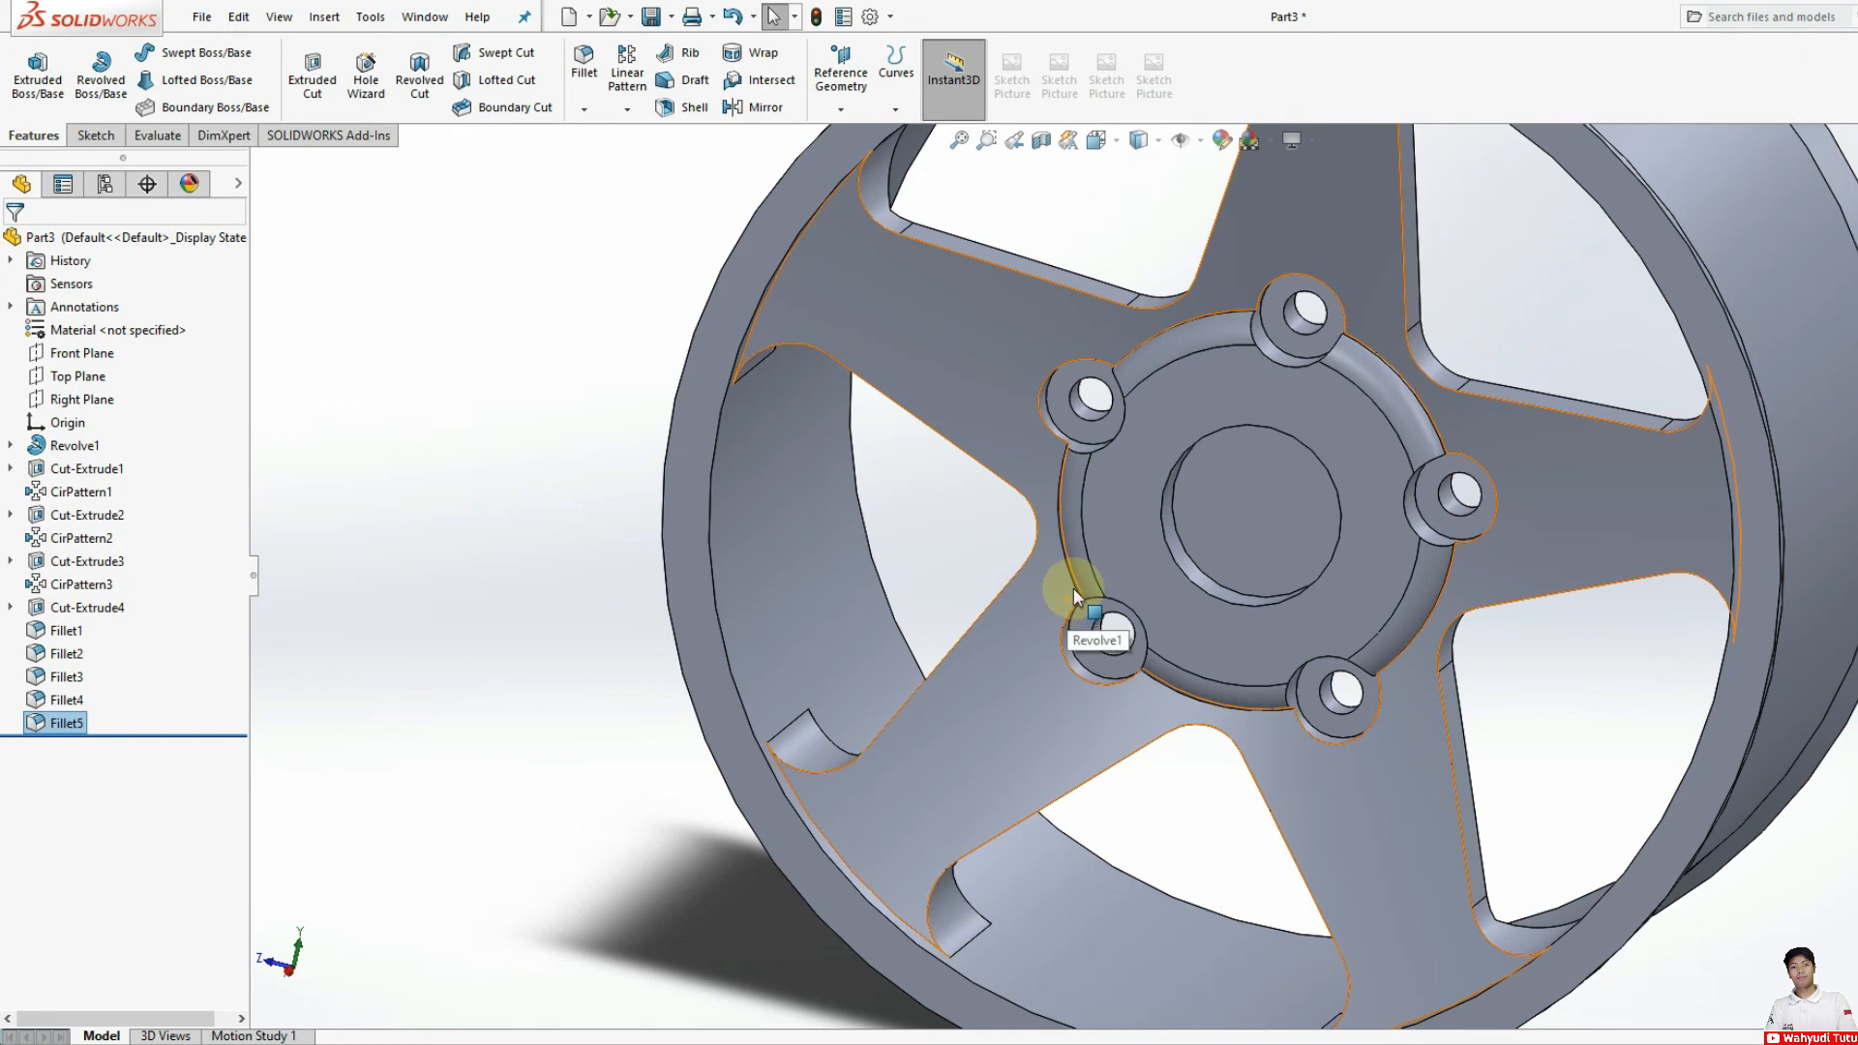
Step: Apply an 8 mm symmetric face fillet between the hub's front face and the cylindrical wall of the central recess
{"action": "mouse_move", "coordinate": [1333, 686]}
{"action": "middle_mouse_down"}
{"action": "mouse_move", "coordinate": [1460, 605]}
{"action": "mouse_move", "coordinate": [1438, 620]}
{"action": "middle_mouse_up"}
{"action": "left_click", "coordinate": [1382, 595]}
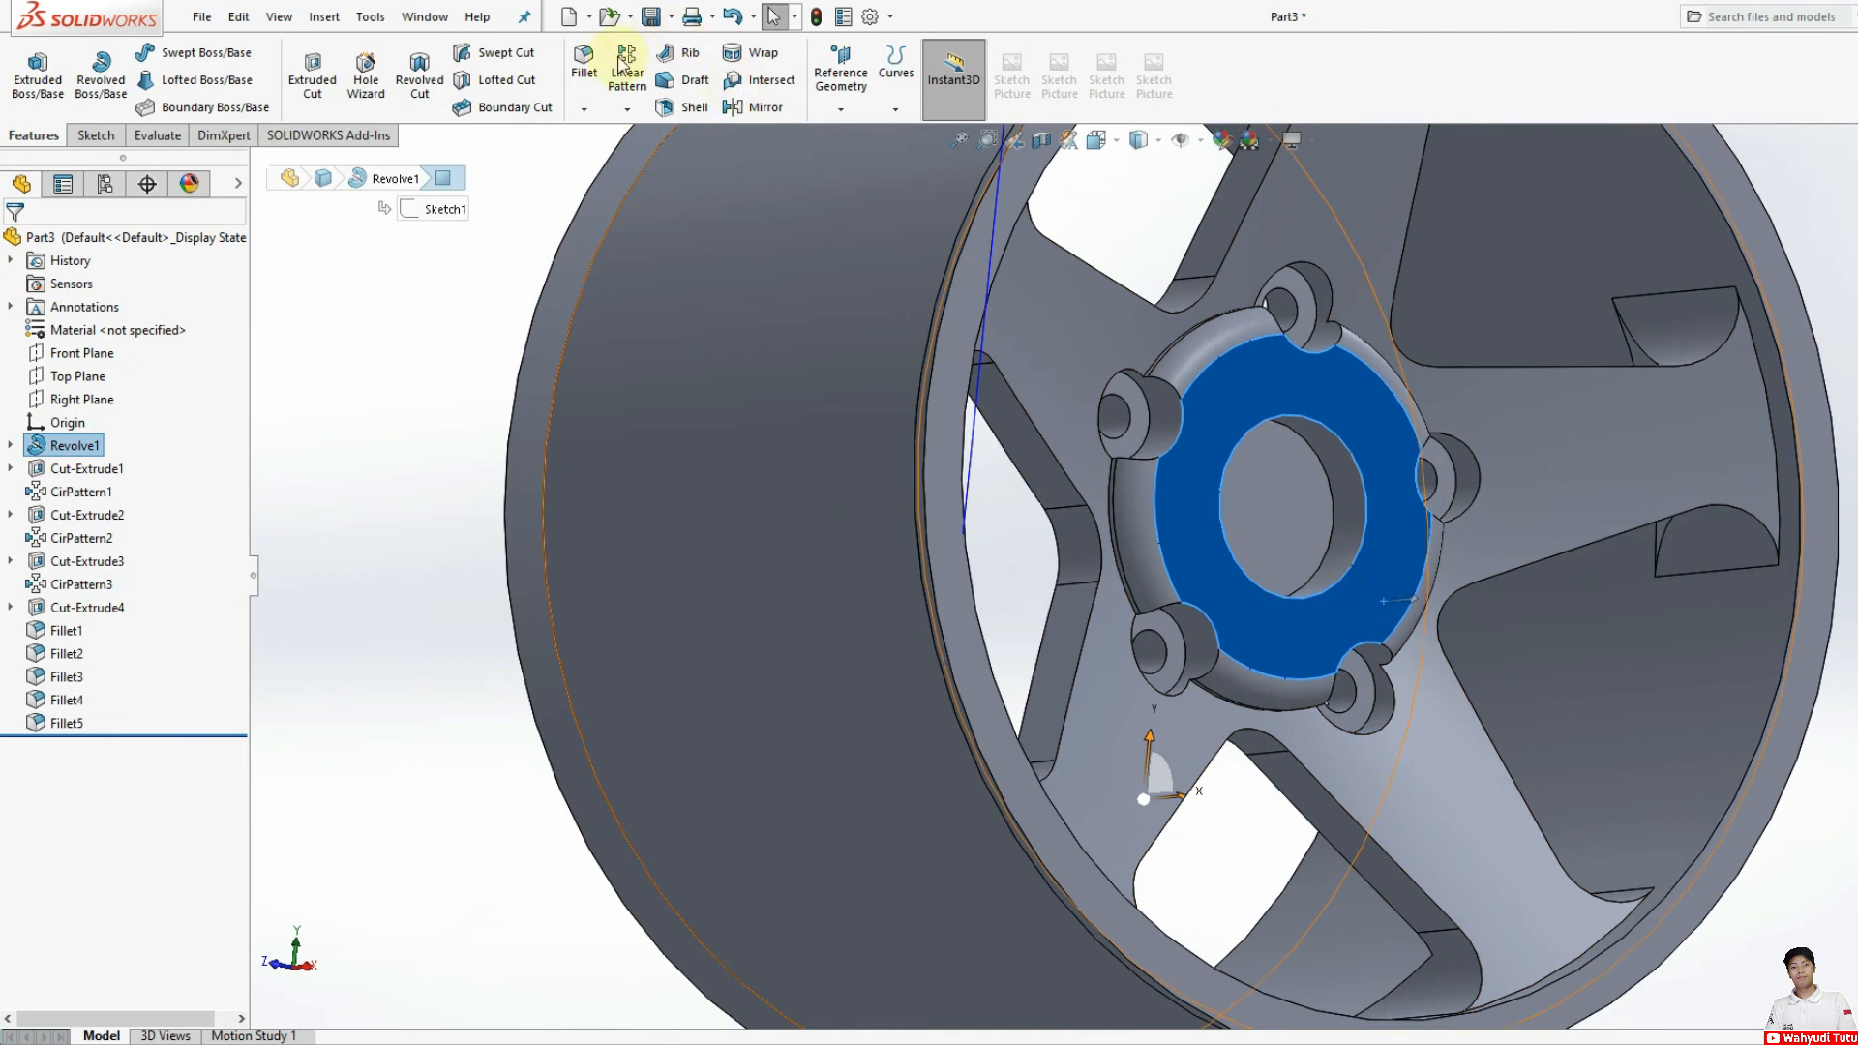
{"action": "left_click", "coordinate": [585, 63]}
{"action": "left_click", "coordinate": [93, 474]}
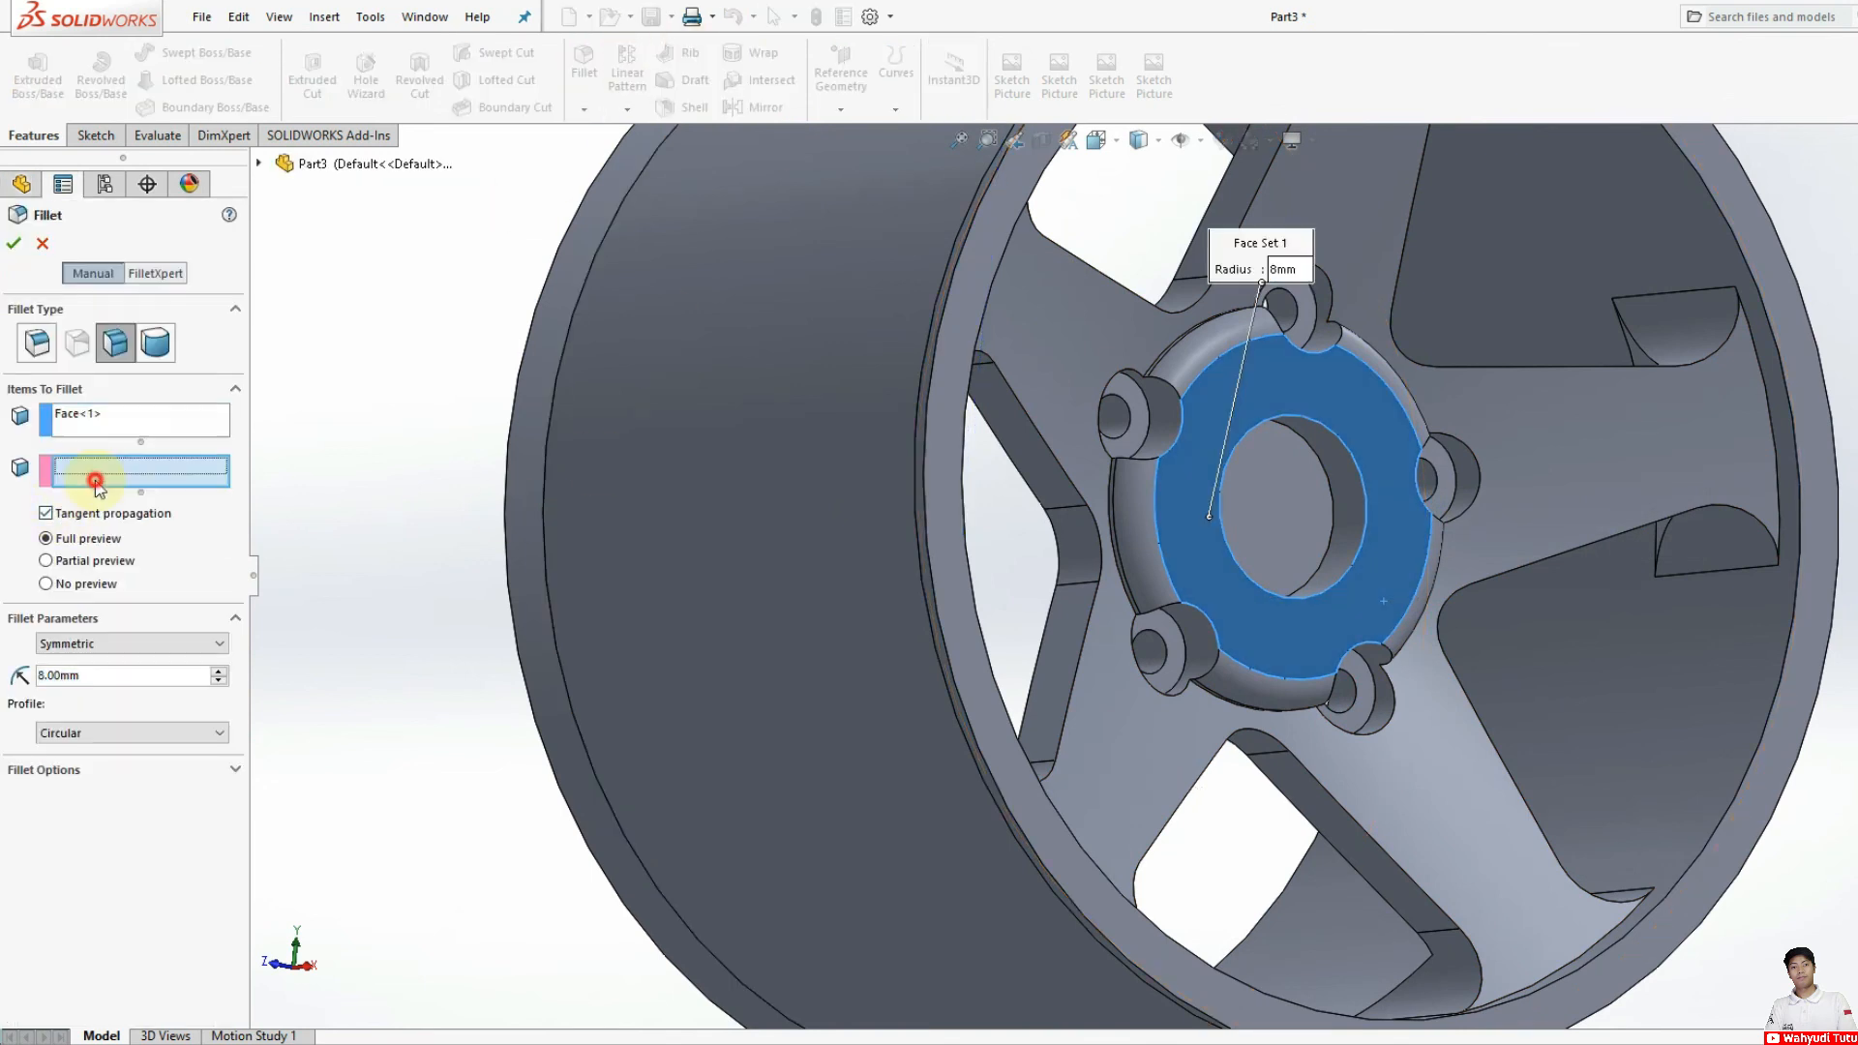
{"action": "left_click", "coordinate": [1336, 520]}
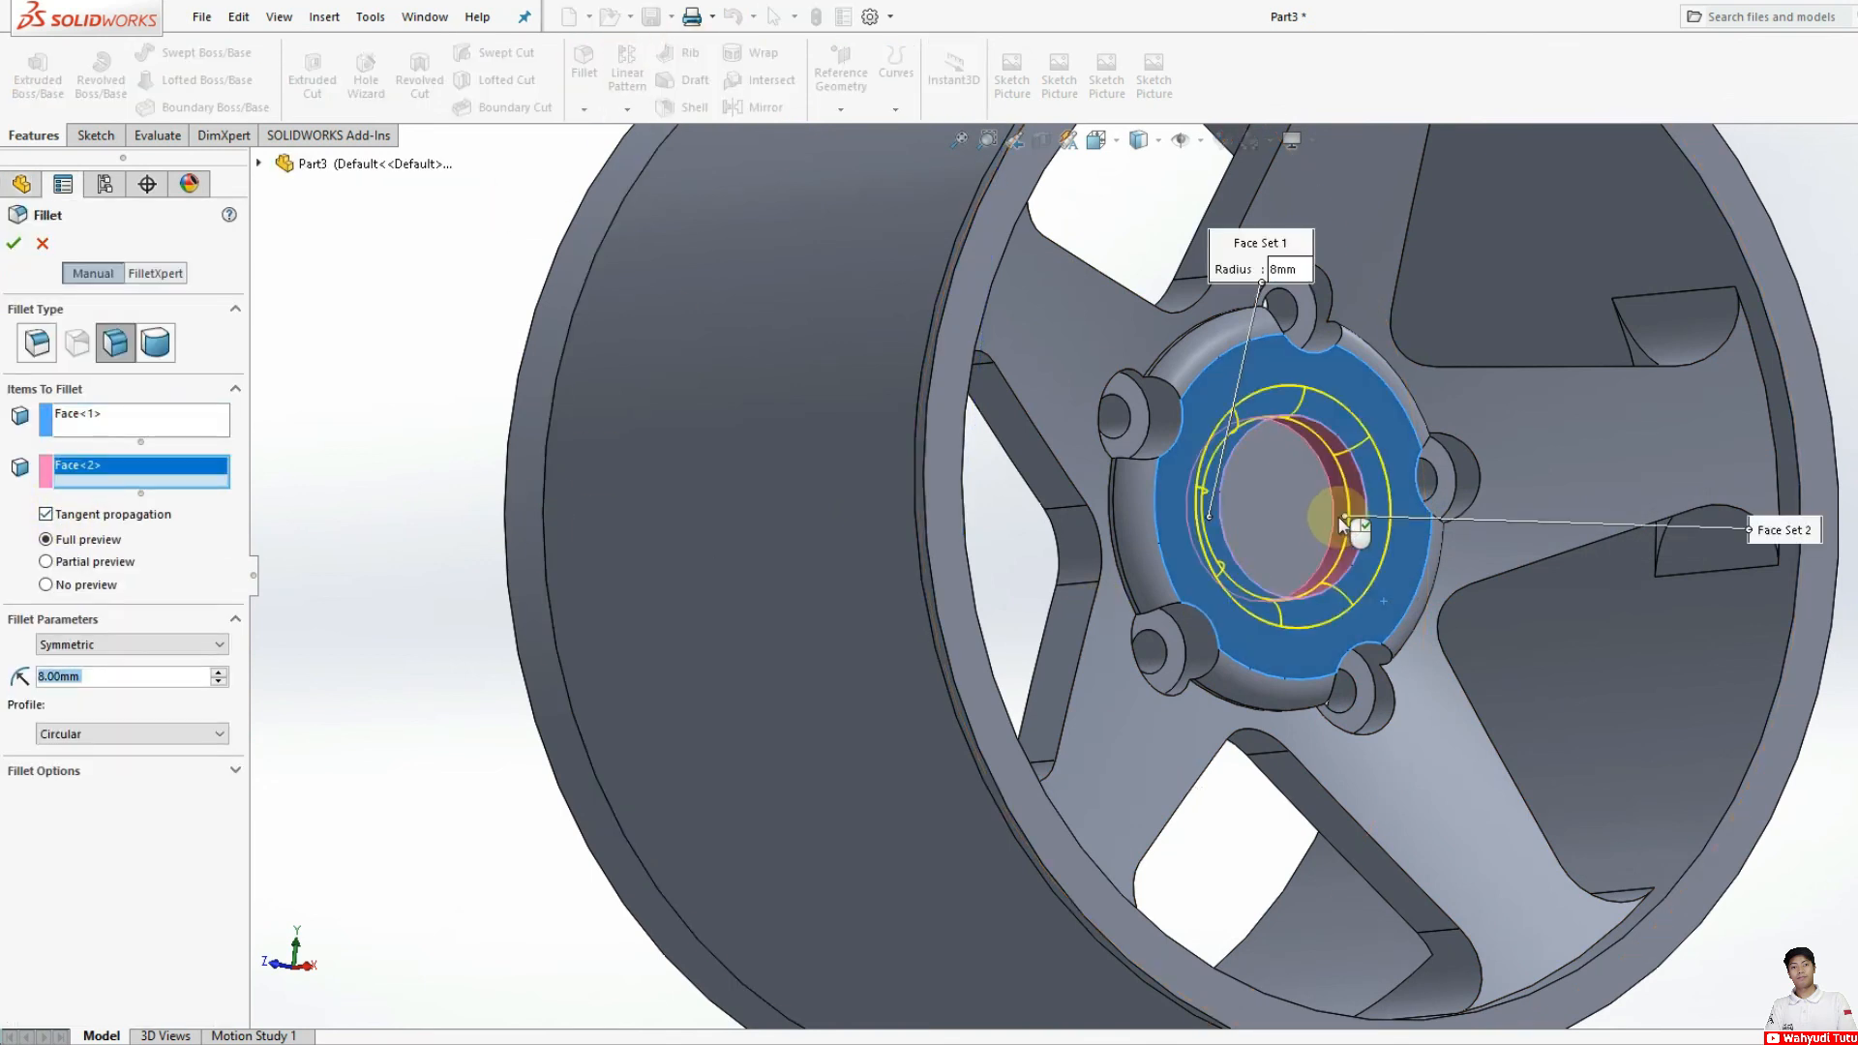
{"action": "left_click", "coordinate": [15, 244]}
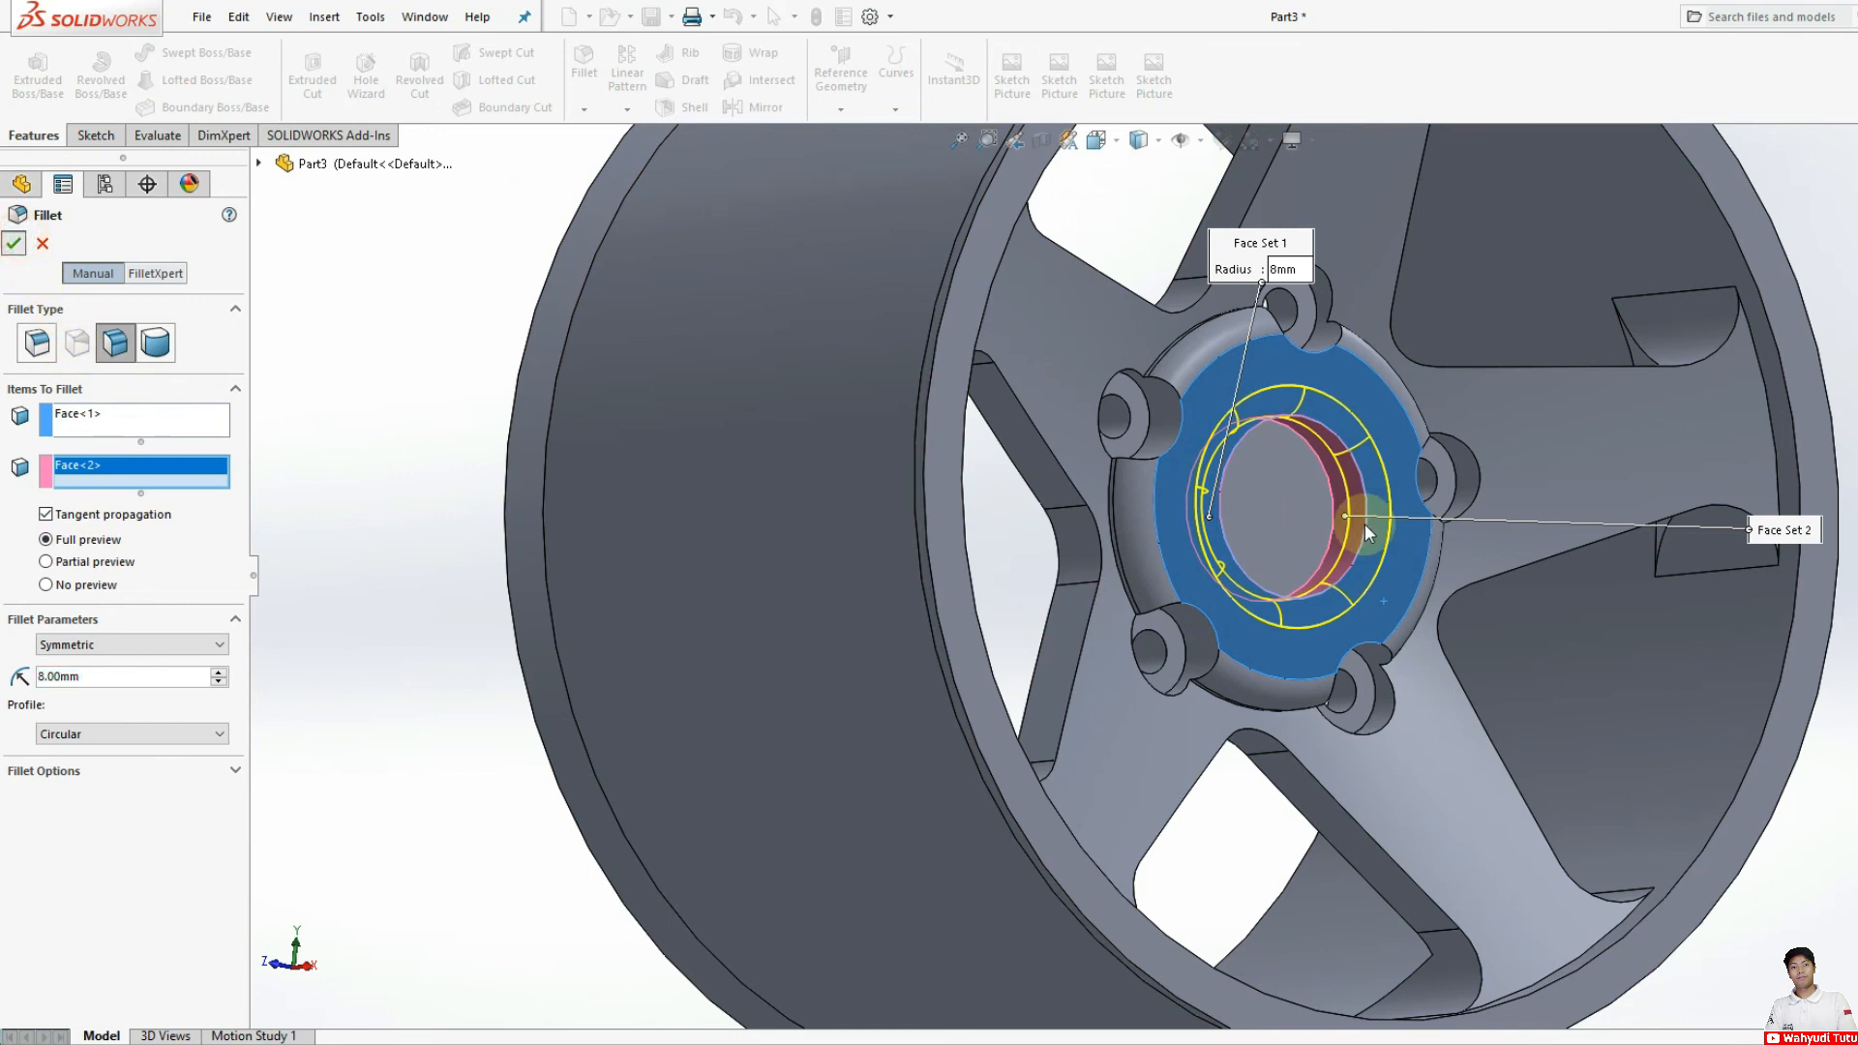
Step: Open the appearance settings for the whole wheel body and undock the appearance library so its contents are fully readable
{"action": "scroll", "coordinate": [1238, 507], "scroll_direction": "up", "scroll_amount": 5}
{"action": "middle_click_drag", "start_coordinate": [1238, 507], "coordinate": [1281, 816]}
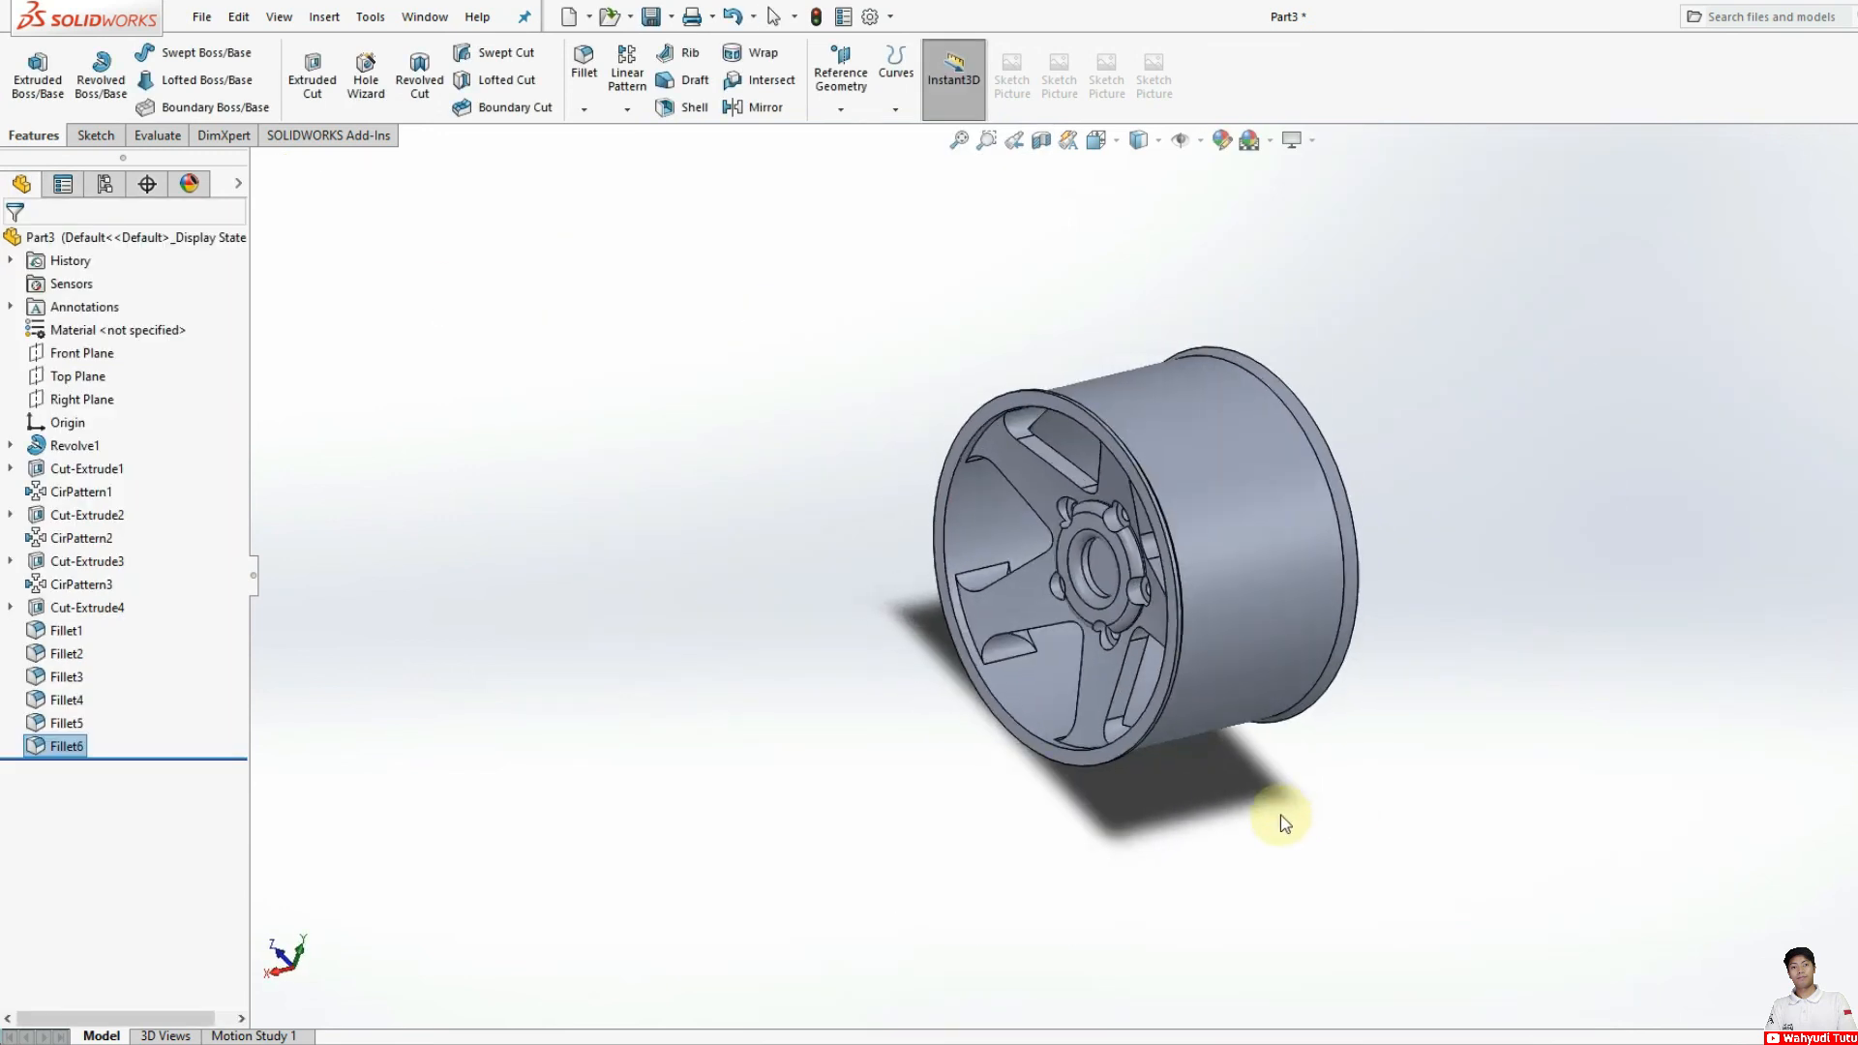
{"action": "left_click", "coordinate": [1240, 526]}
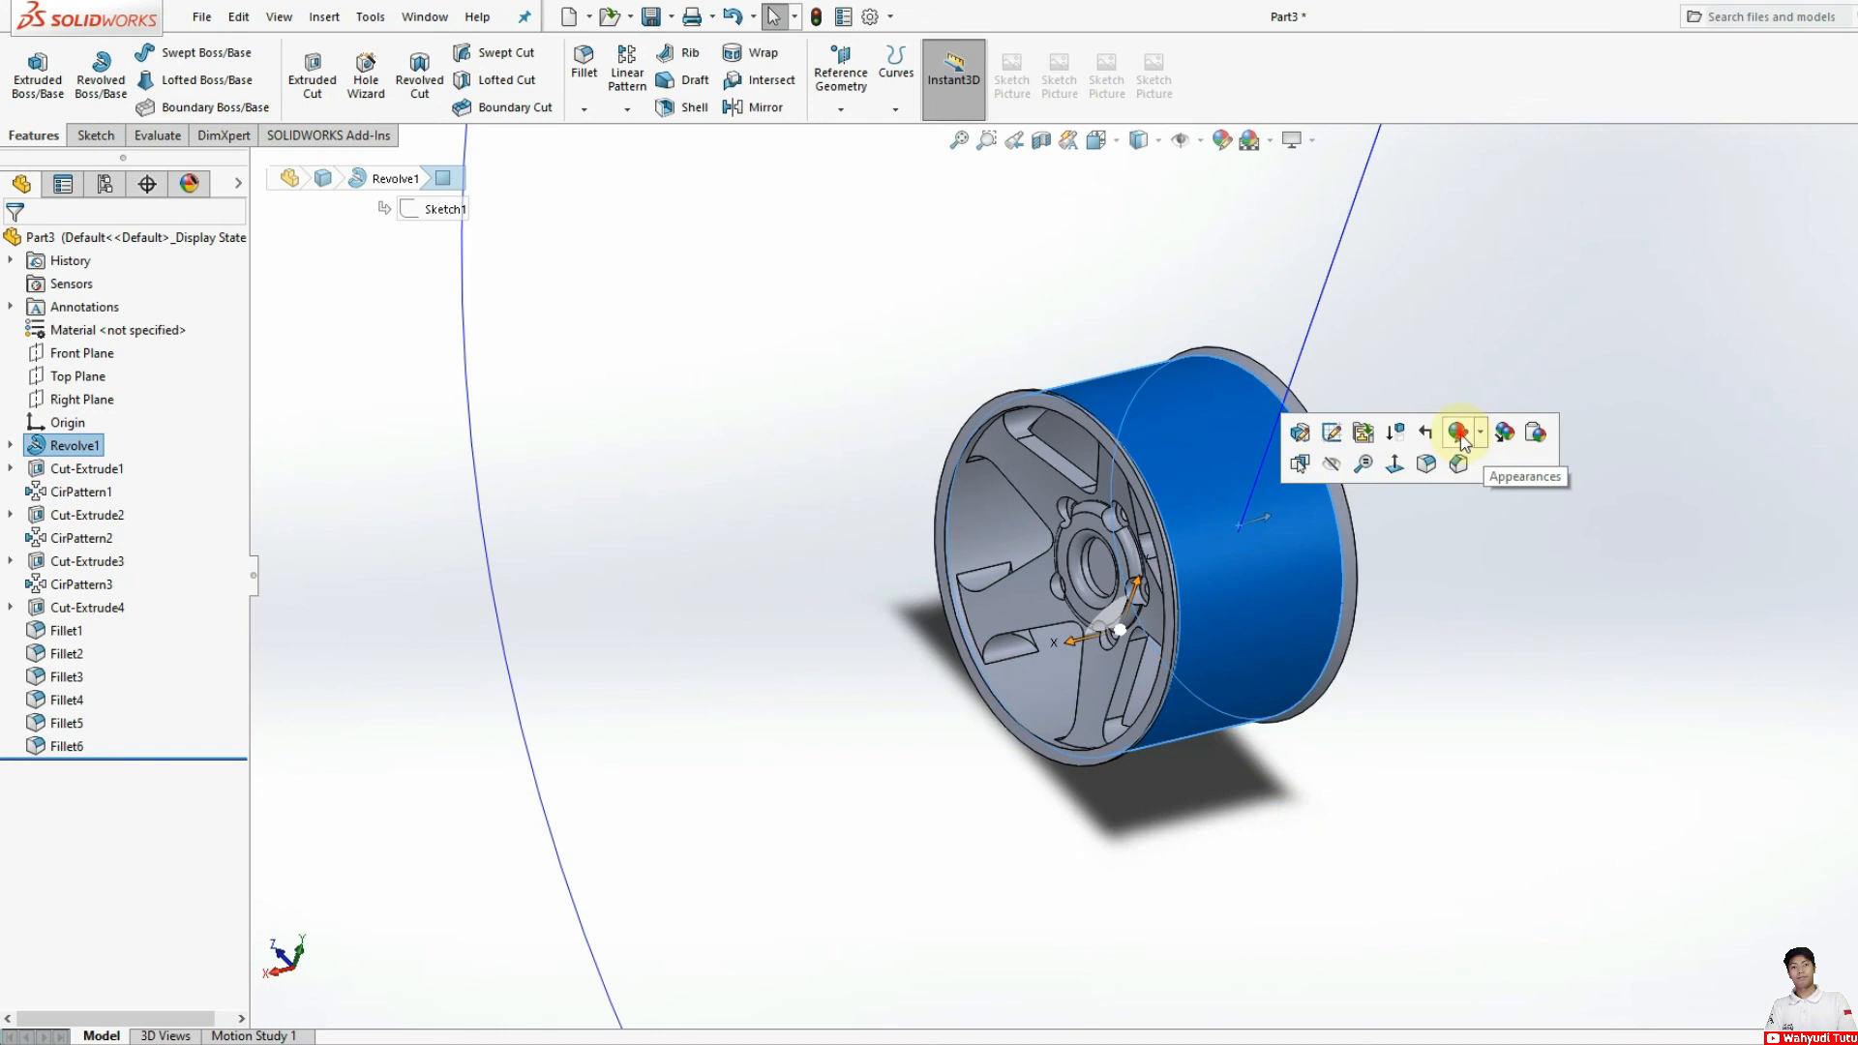
{"action": "left_click", "coordinate": [1462, 436]}
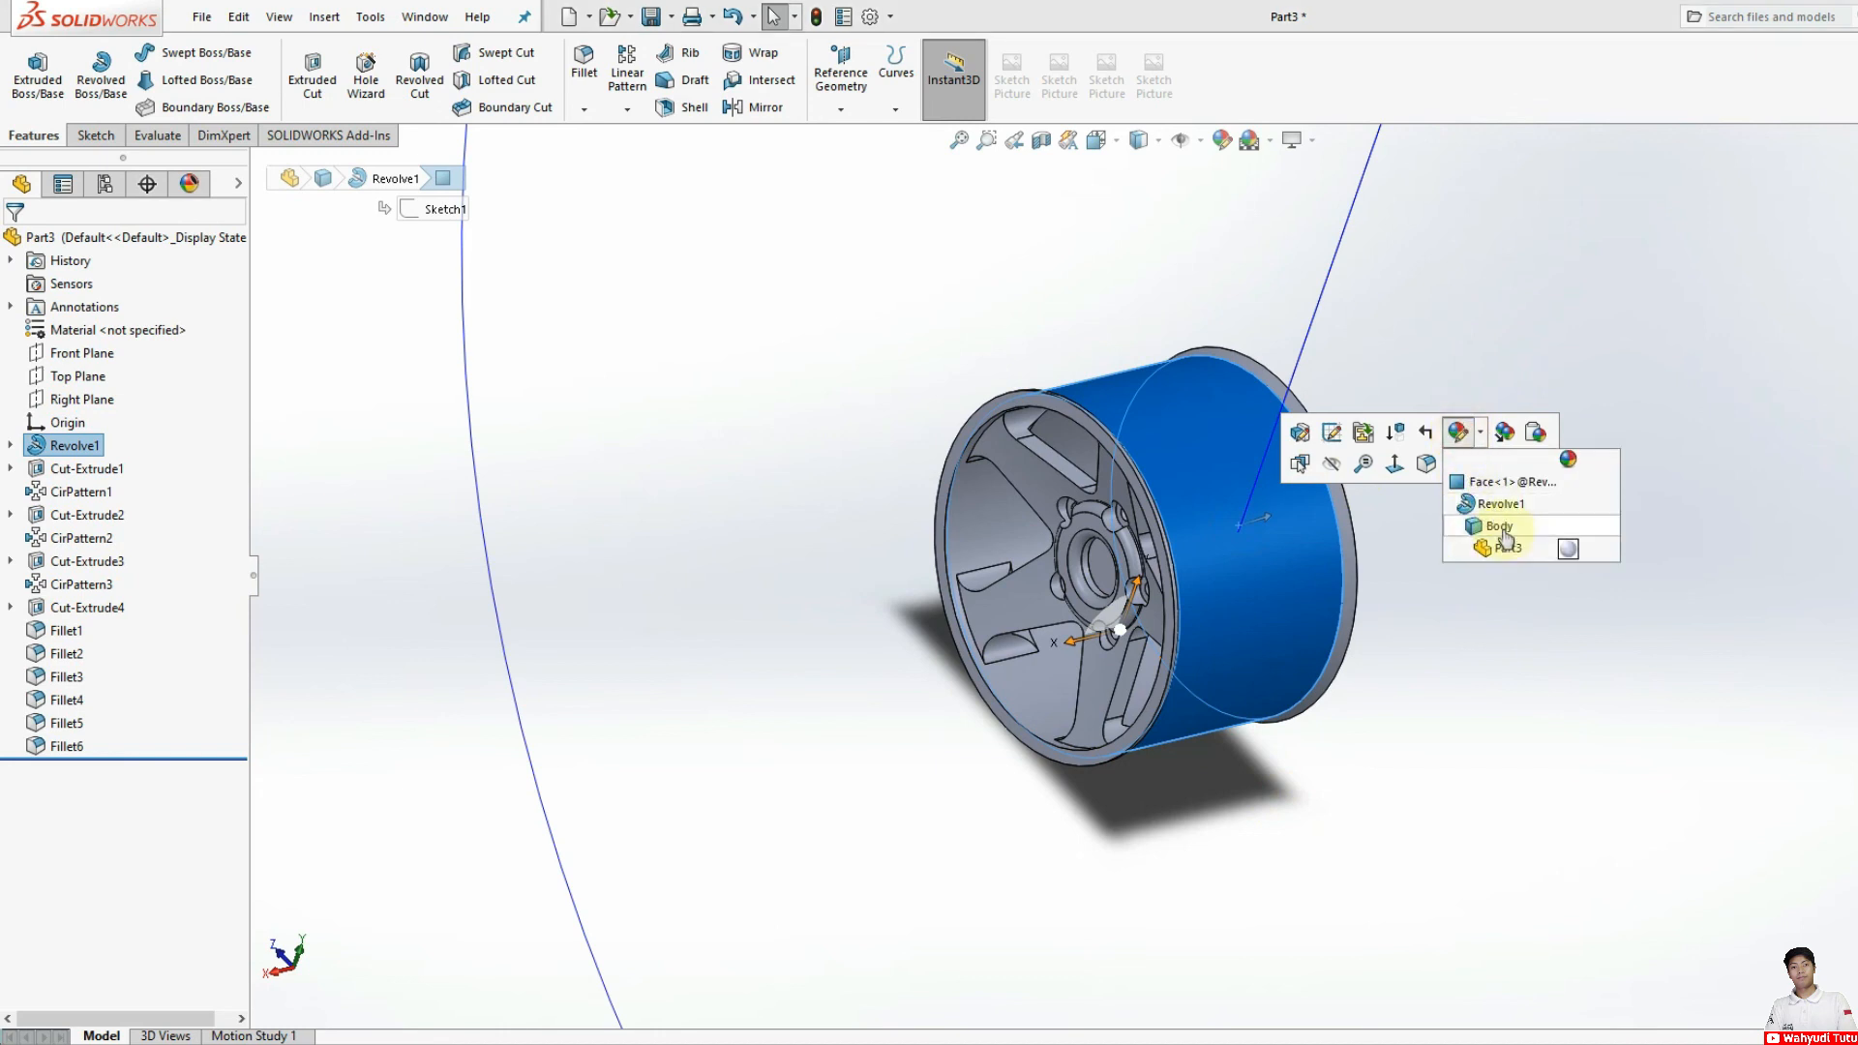
{"action": "left_click", "coordinate": [1501, 529]}
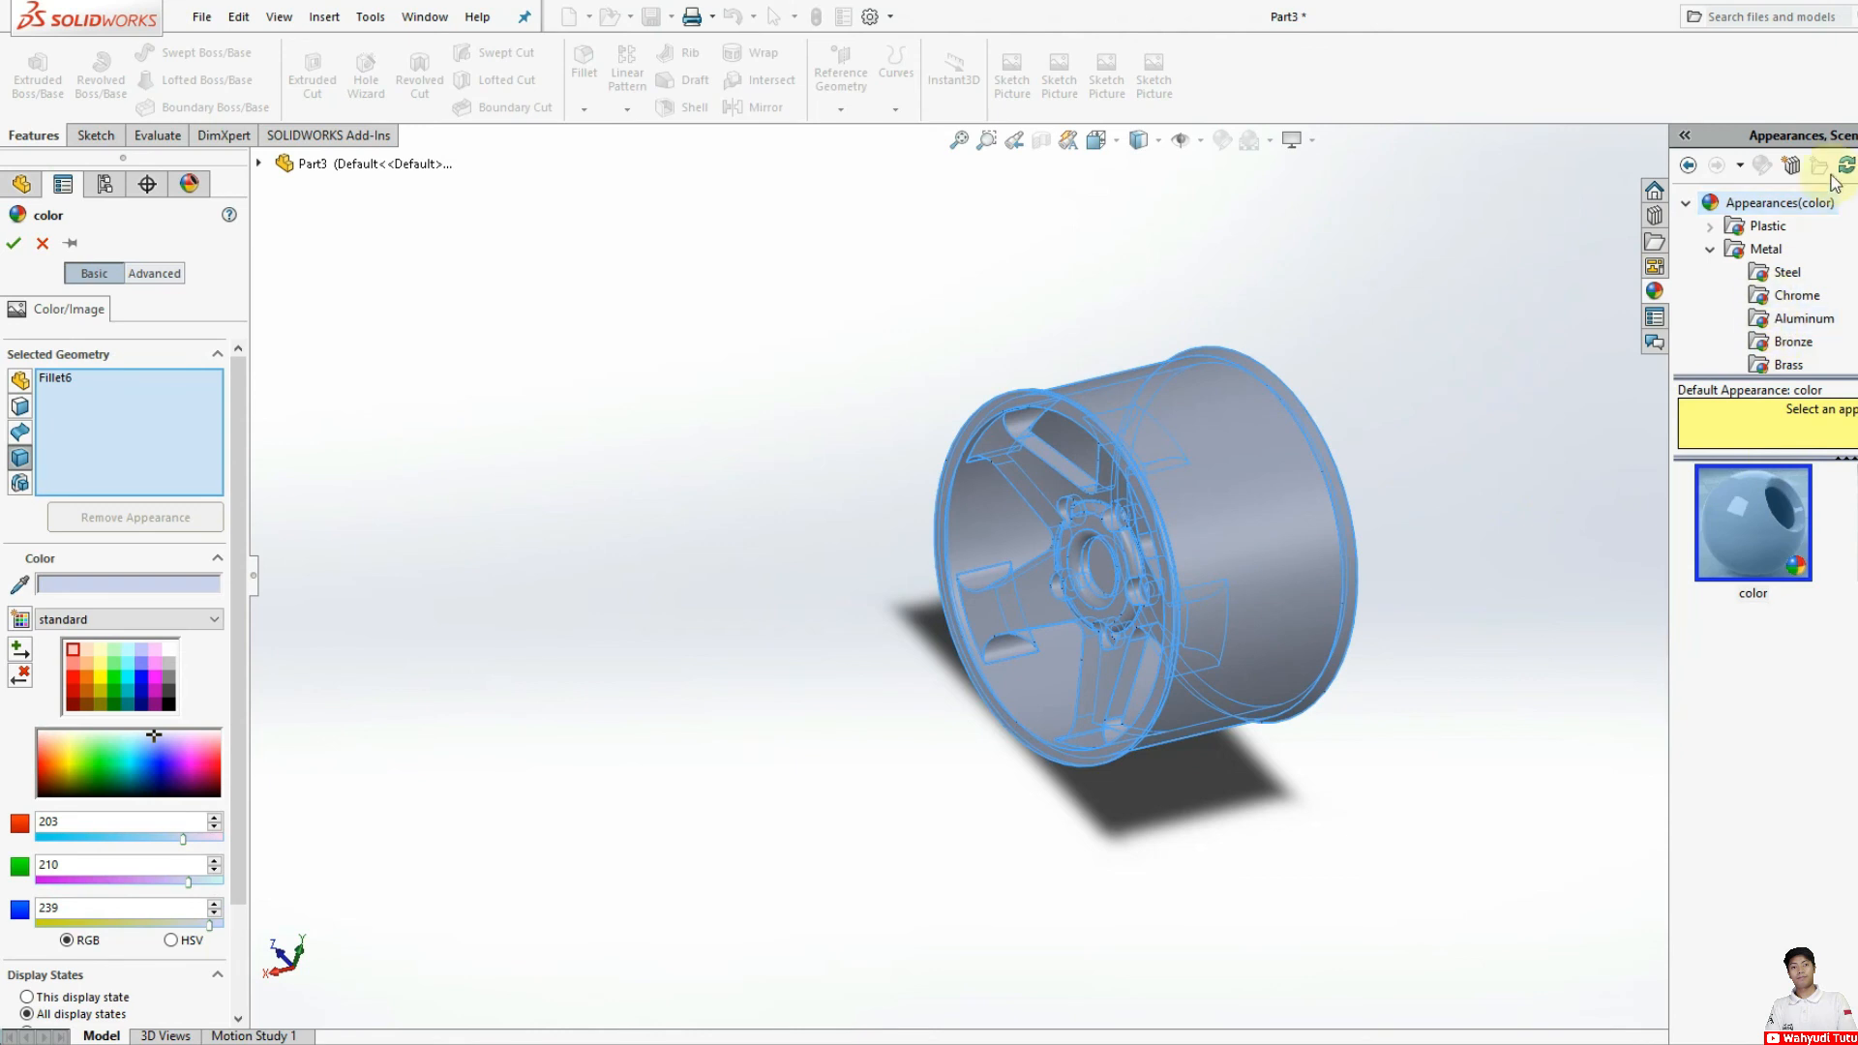
{"action": "left_click_drag", "start_coordinate": [1840, 135], "coordinate": [527, 342]}
Step: Browse the metal appearances and apply polished bronze to the wheel body
{"action": "left_click", "coordinate": [483, 445]}
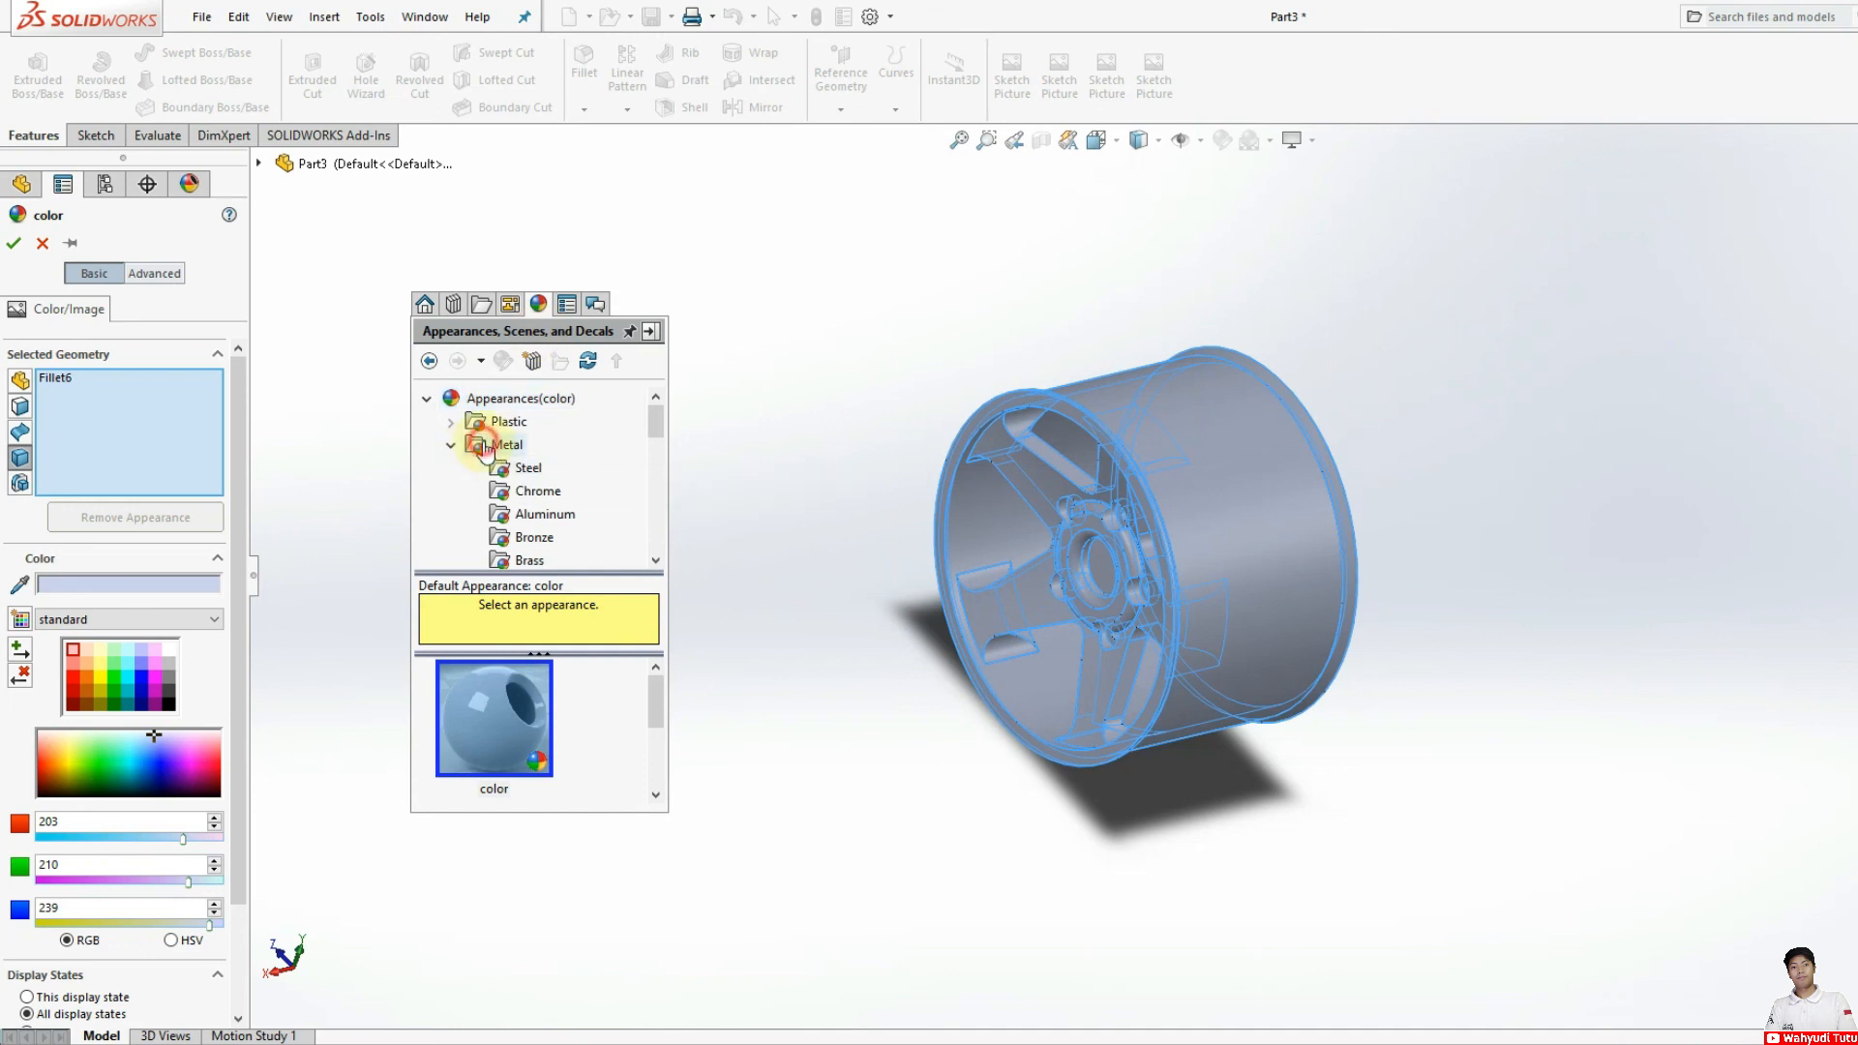
{"action": "left_click", "coordinate": [505, 469]}
{"action": "left_click", "coordinate": [519, 493]}
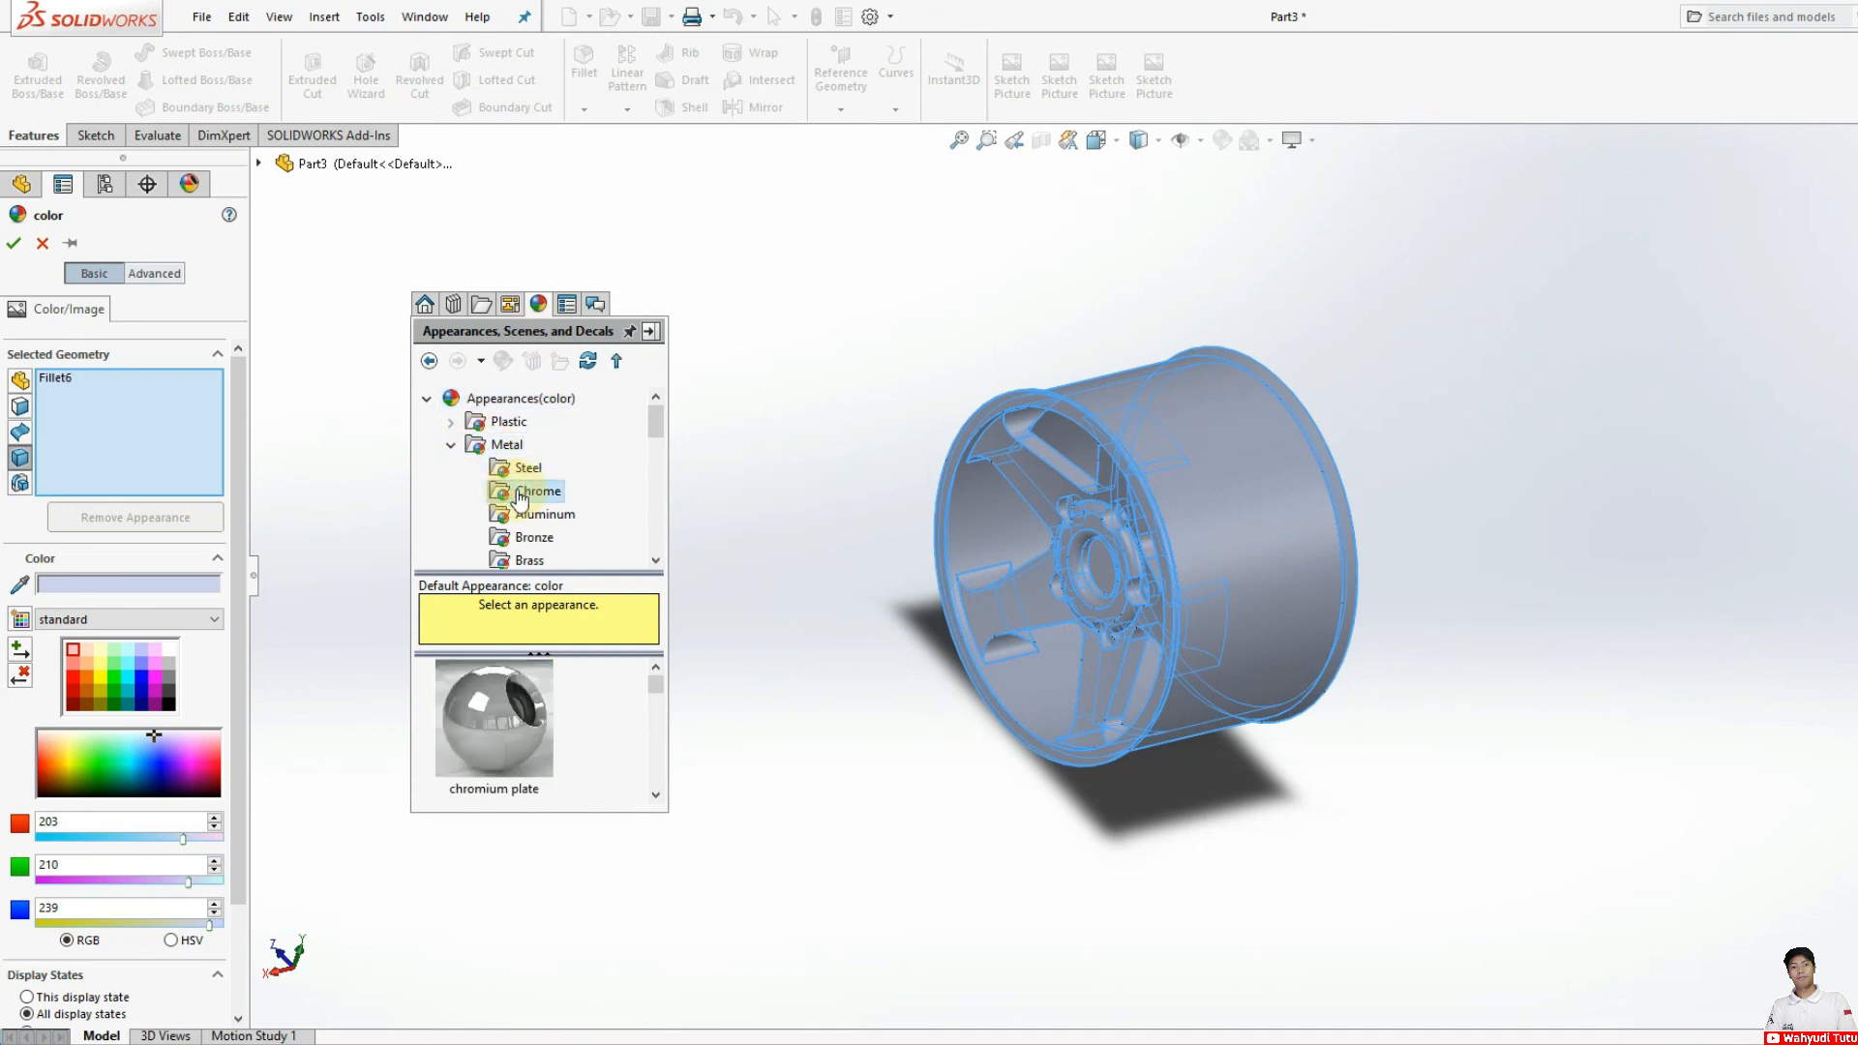
{"action": "scroll", "coordinate": [609, 725], "scroll_direction": "down", "scroll_amount": 4}
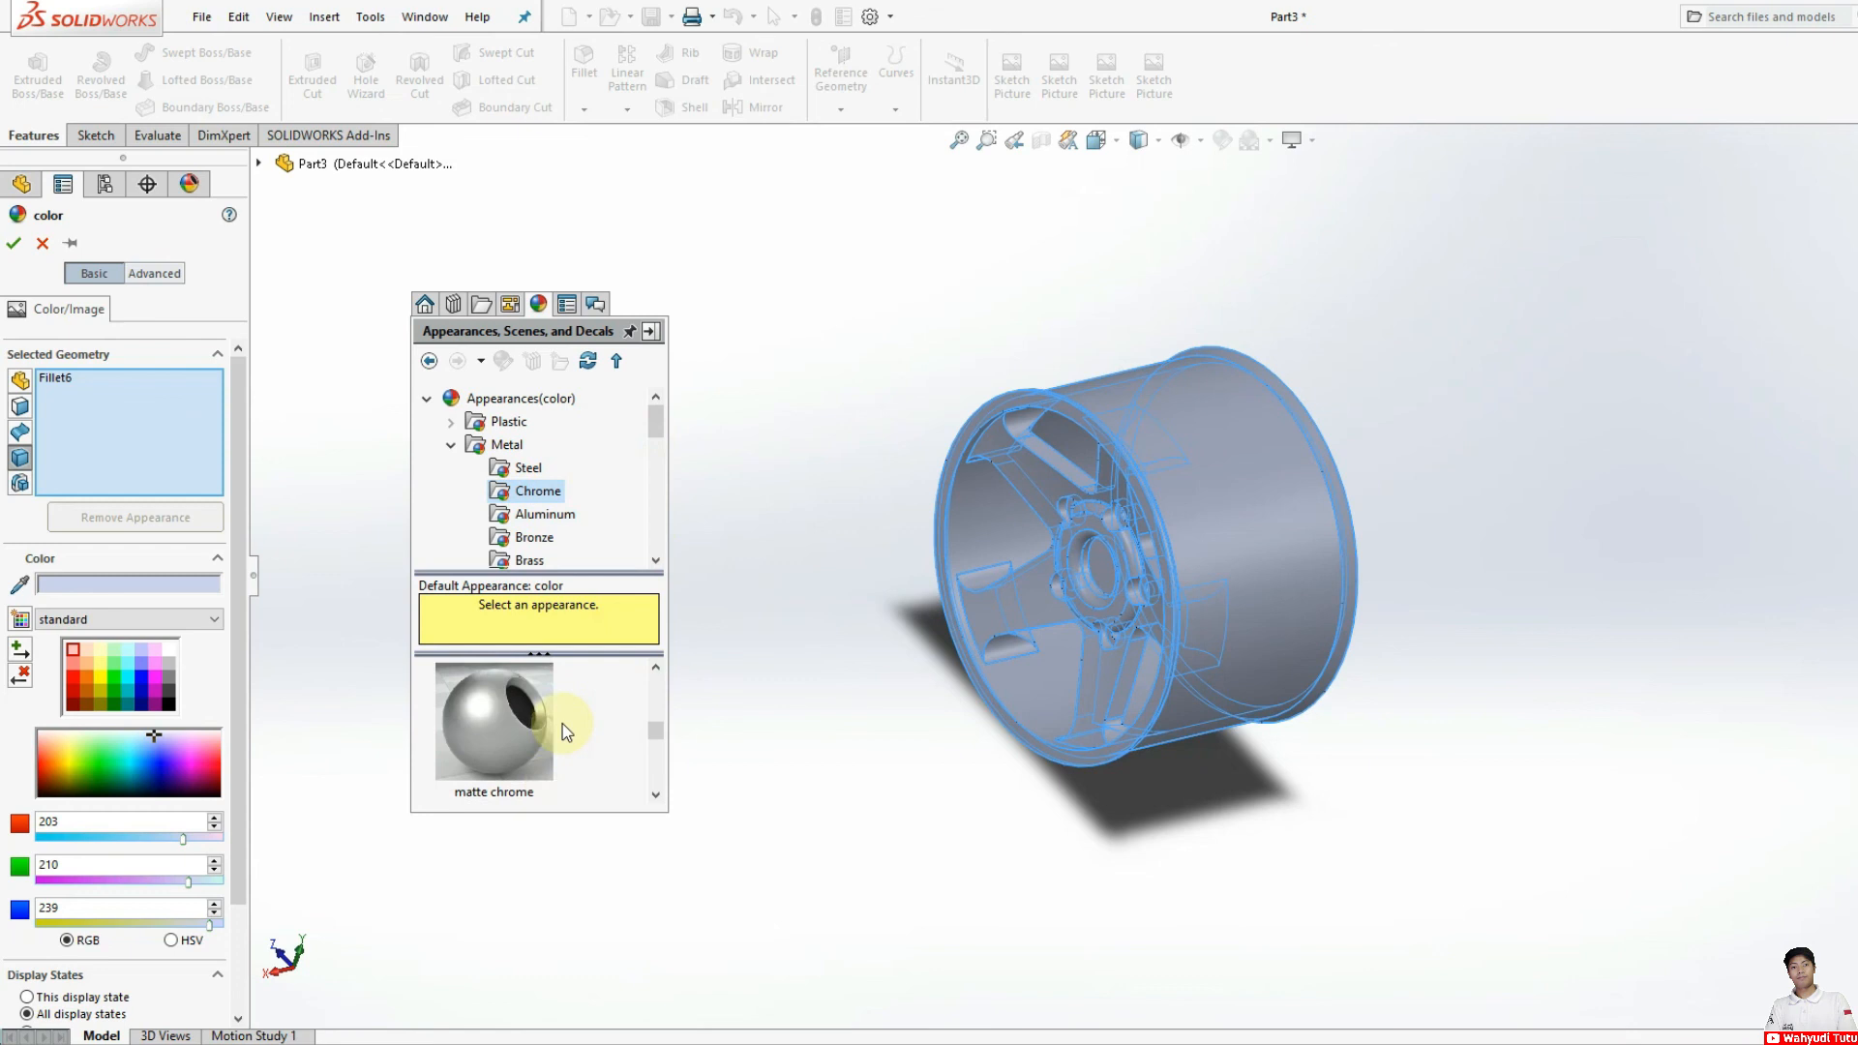
{"action": "left_click", "coordinate": [530, 538]}
{"action": "left_click", "coordinate": [505, 729]}
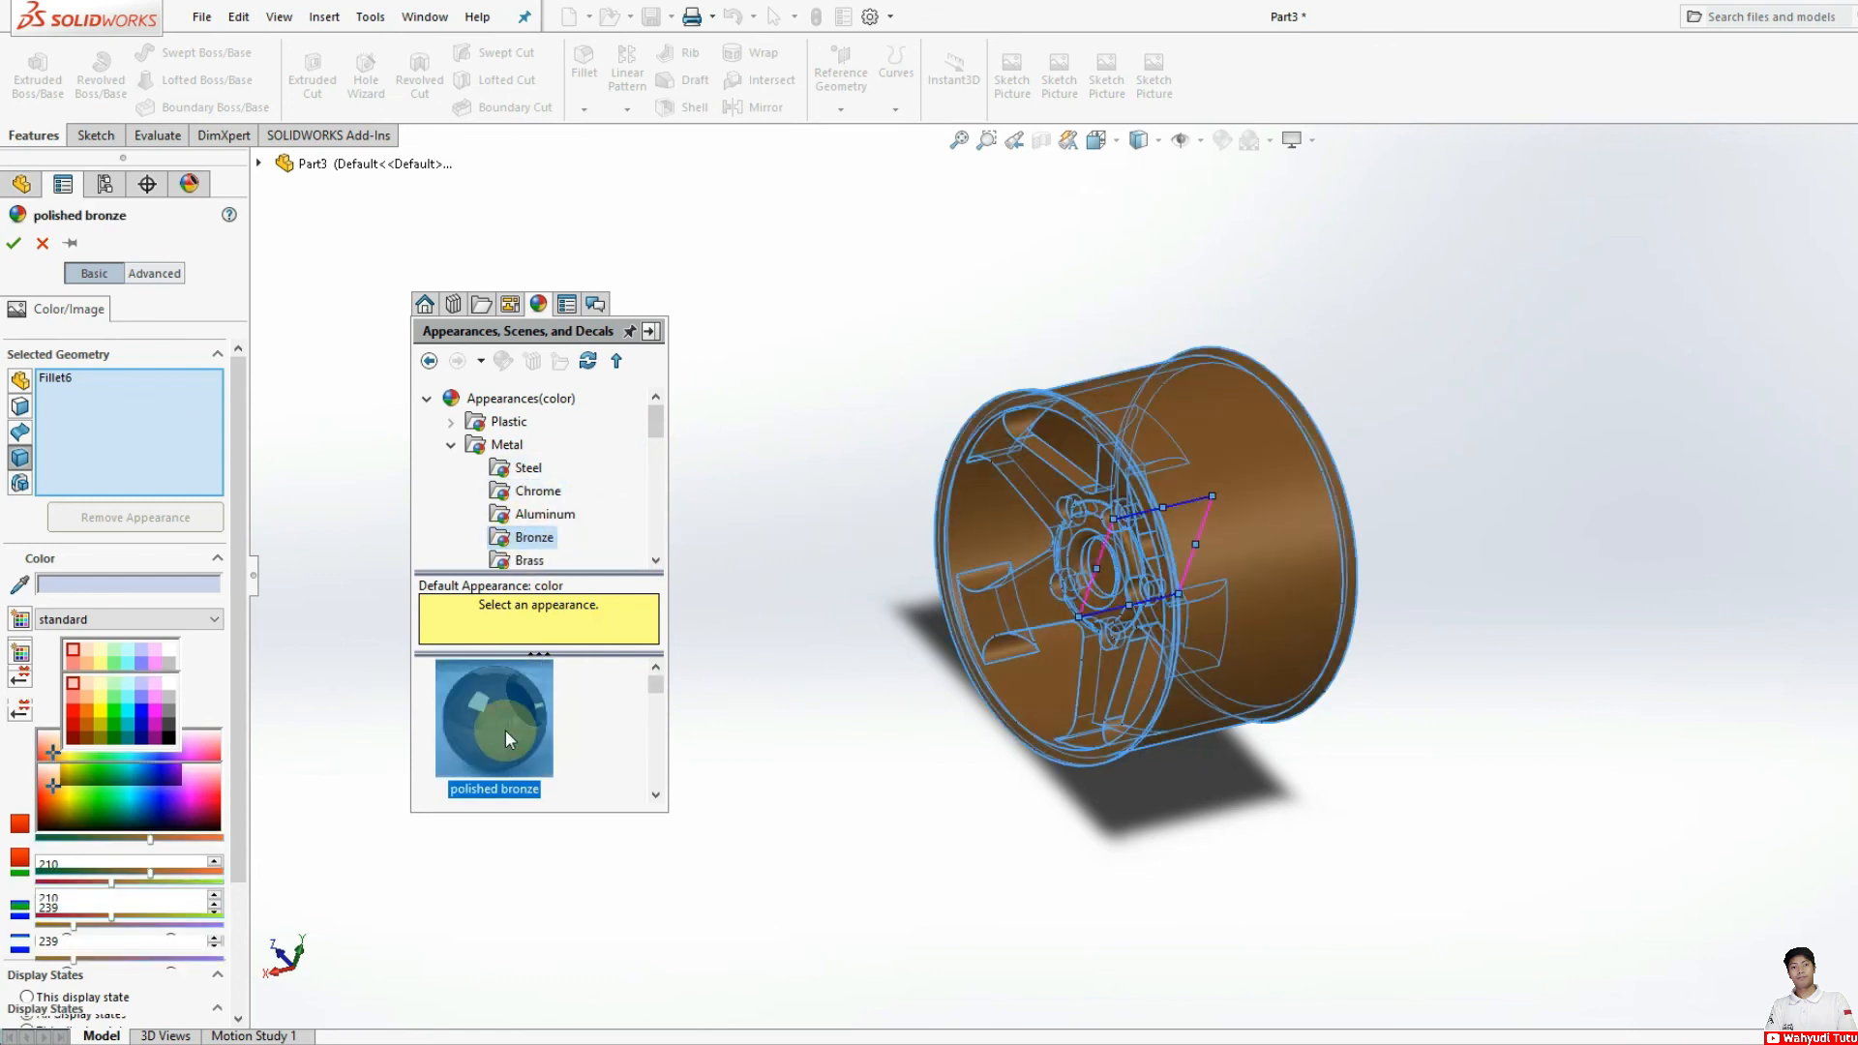
{"action": "scroll", "coordinate": [547, 716], "scroll_direction": "down", "scroll_amount": 4}
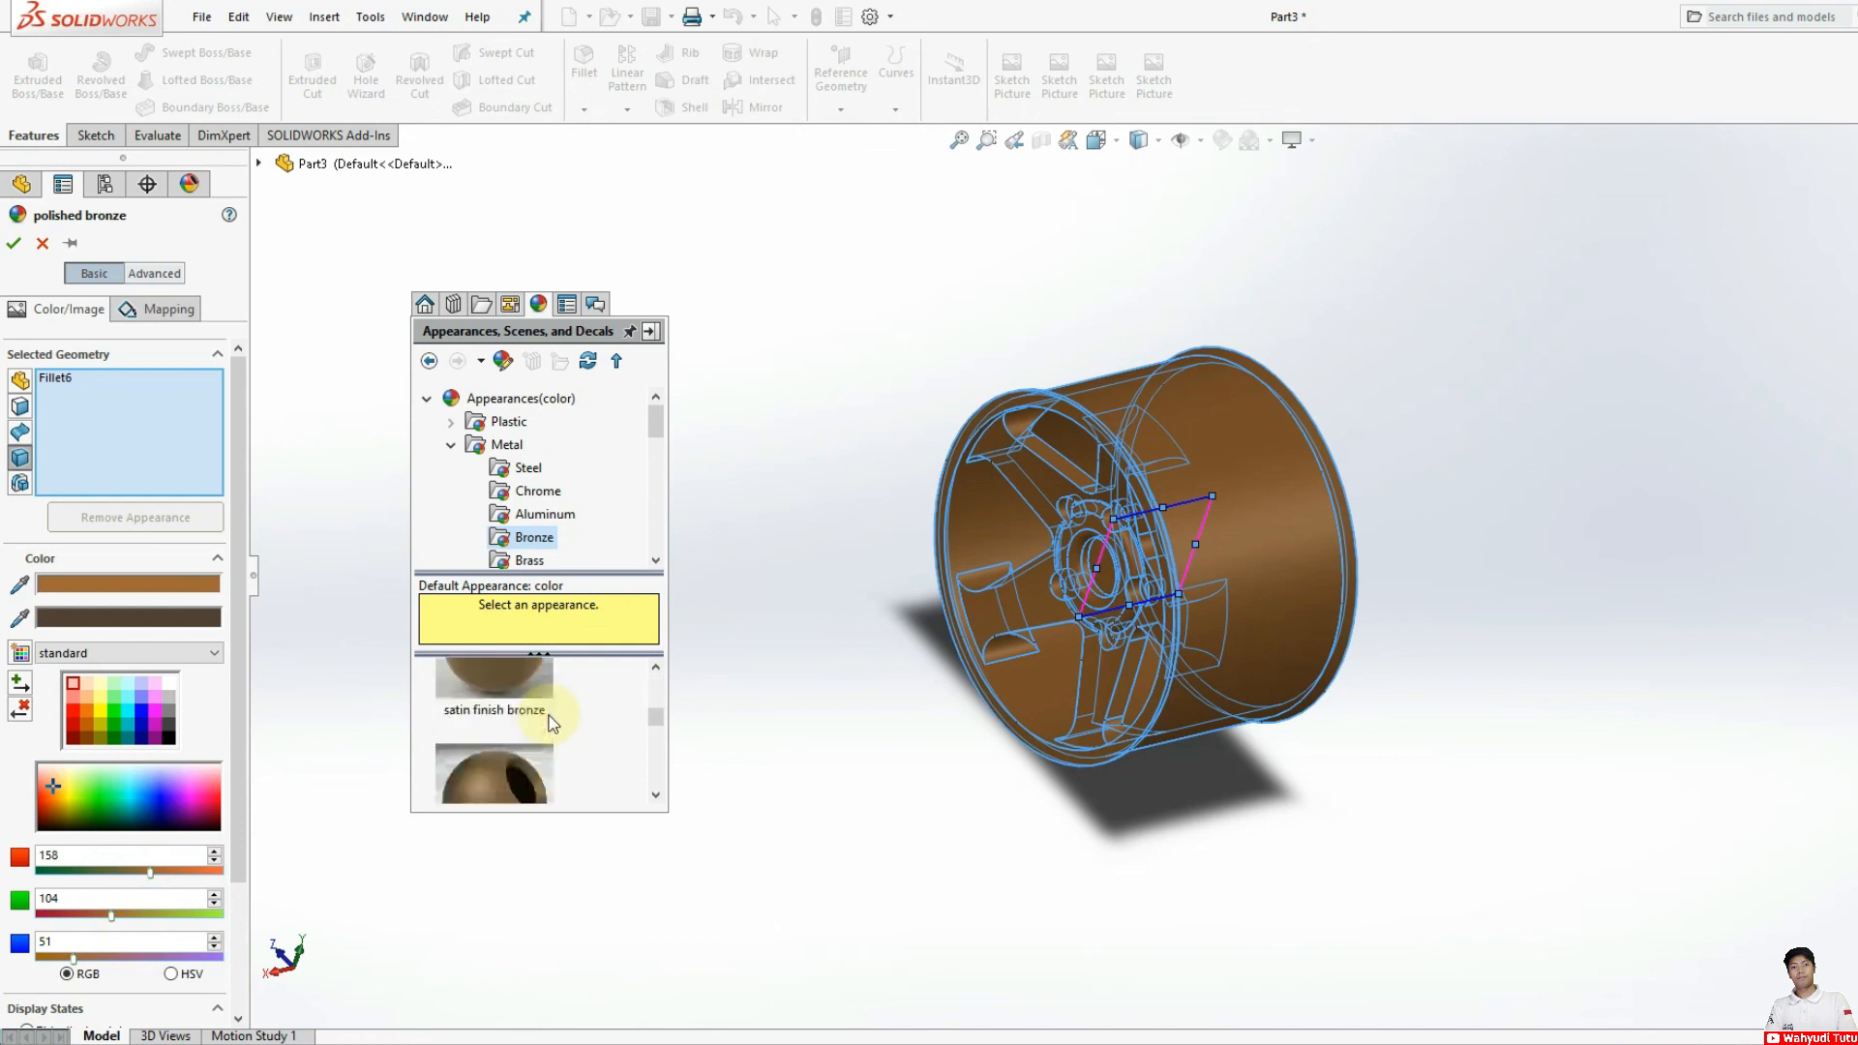
{"action": "scroll", "coordinate": [549, 724], "scroll_direction": "up", "scroll_amount": 1}
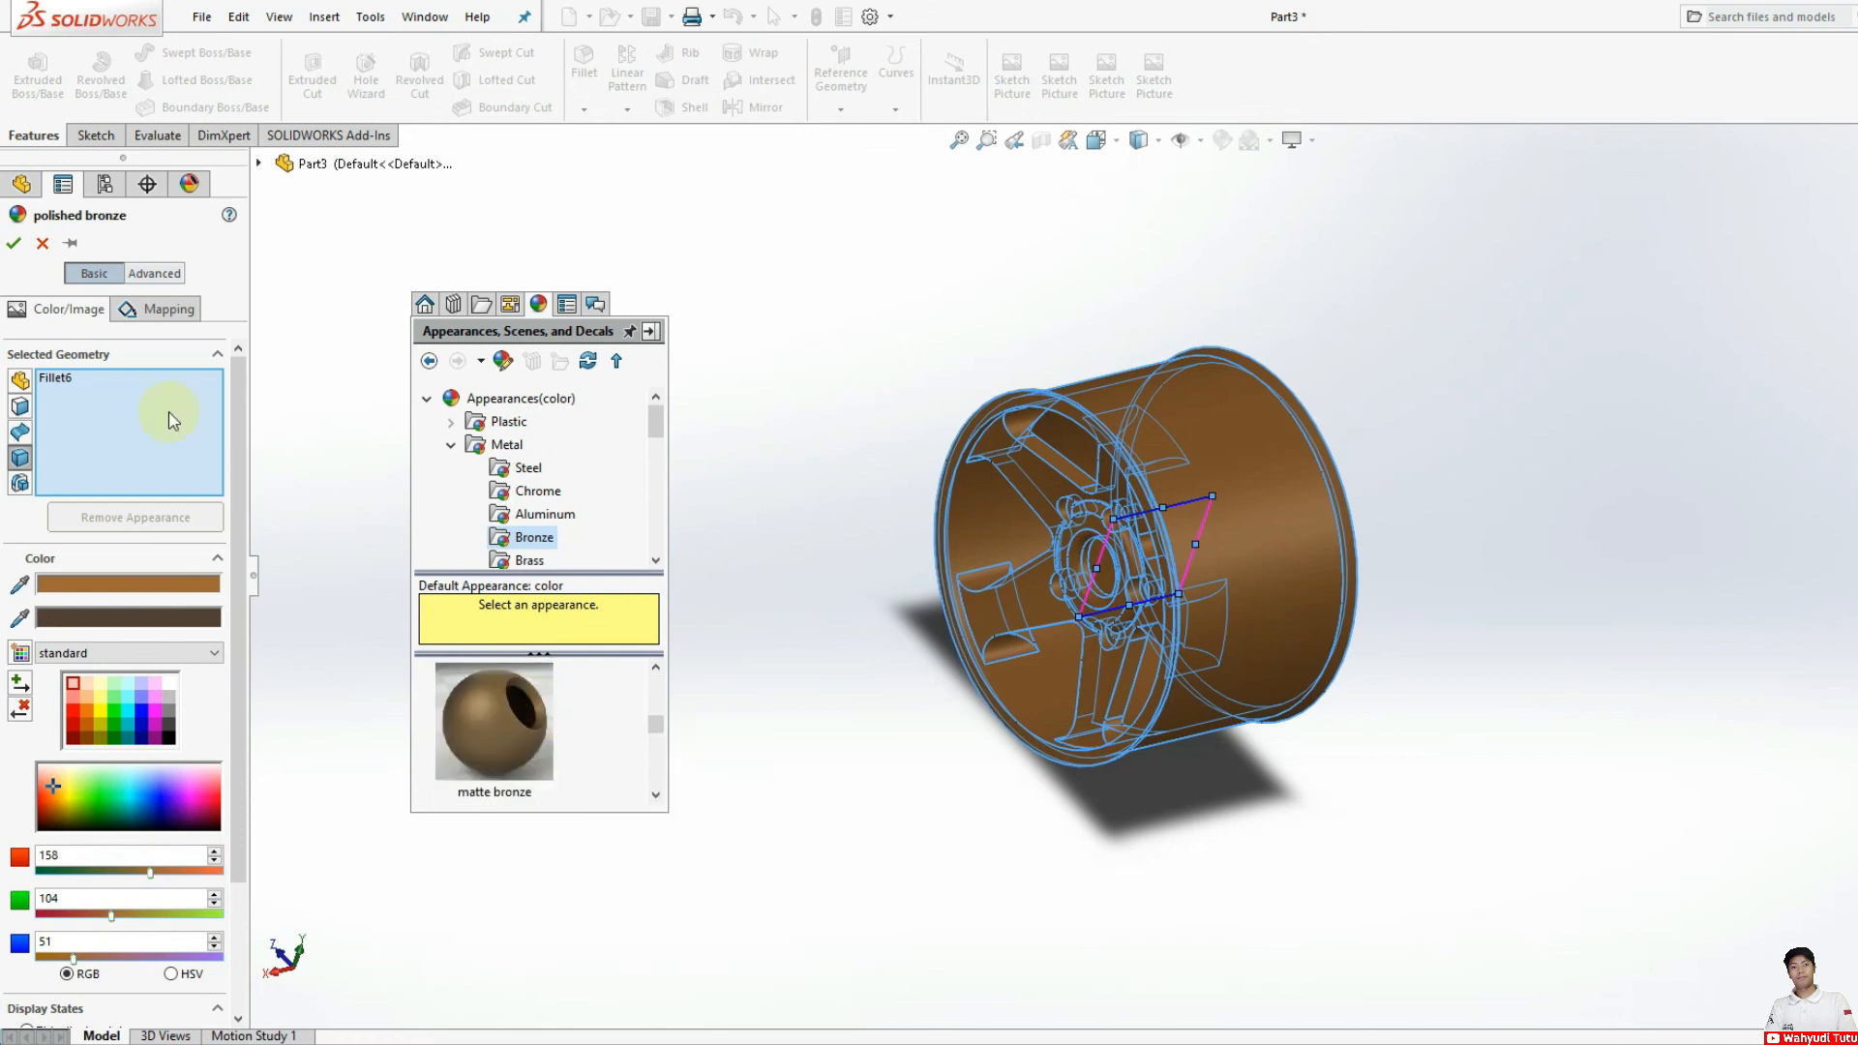
{"action": "left_click", "coordinate": [13, 246]}
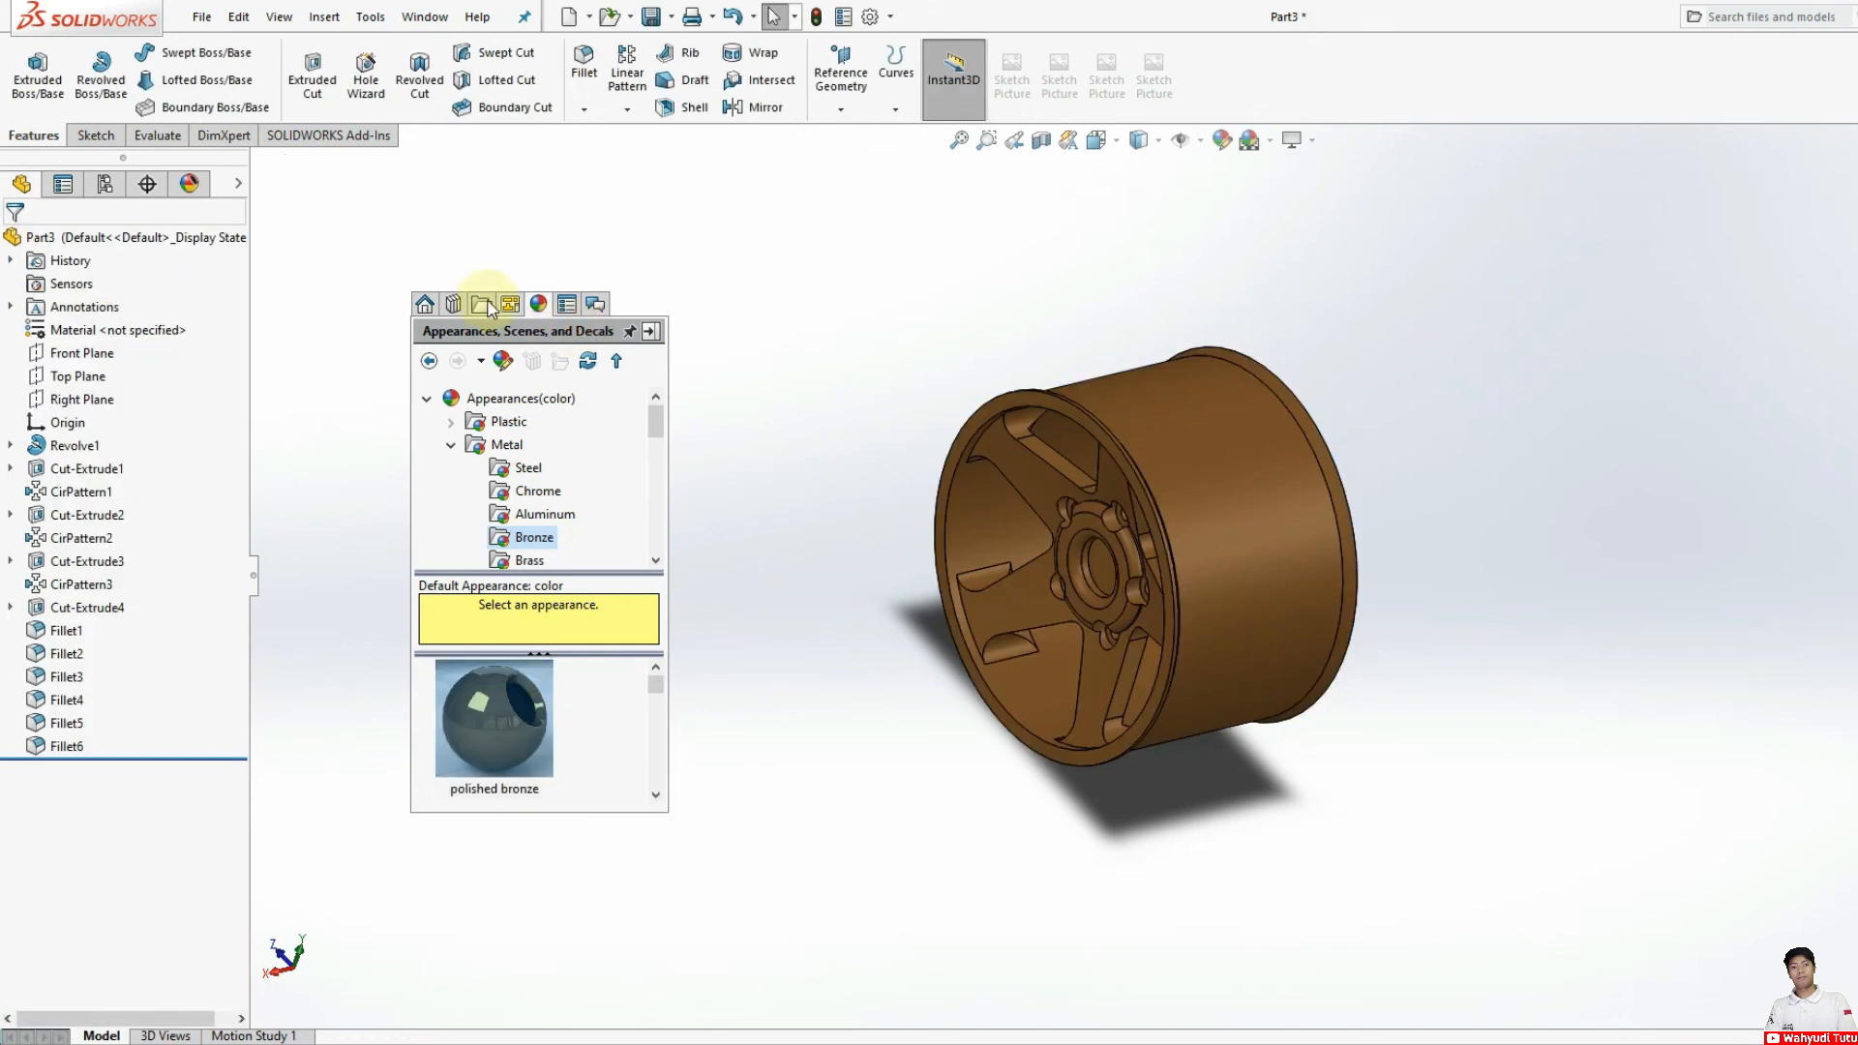
Step: Move the appearance library clear of the model and inspect the finished wheel's spokes, hub and barrel from several angles
{"action": "left_click_drag", "start_coordinate": [539, 329], "coordinate": [1839, 298]}
{"action": "scroll", "coordinate": [1406, 531], "scroll_direction": "up", "scroll_amount": 2}
{"action": "middle_click_drag", "start_coordinate": [1371, 589], "coordinate": [1406, 538]}
{"action": "scroll", "coordinate": [1401, 531], "scroll_direction": "down", "scroll_amount": 3}
{"action": "scroll", "coordinate": [865, 735], "scroll_direction": "down", "scroll_amount": 3}
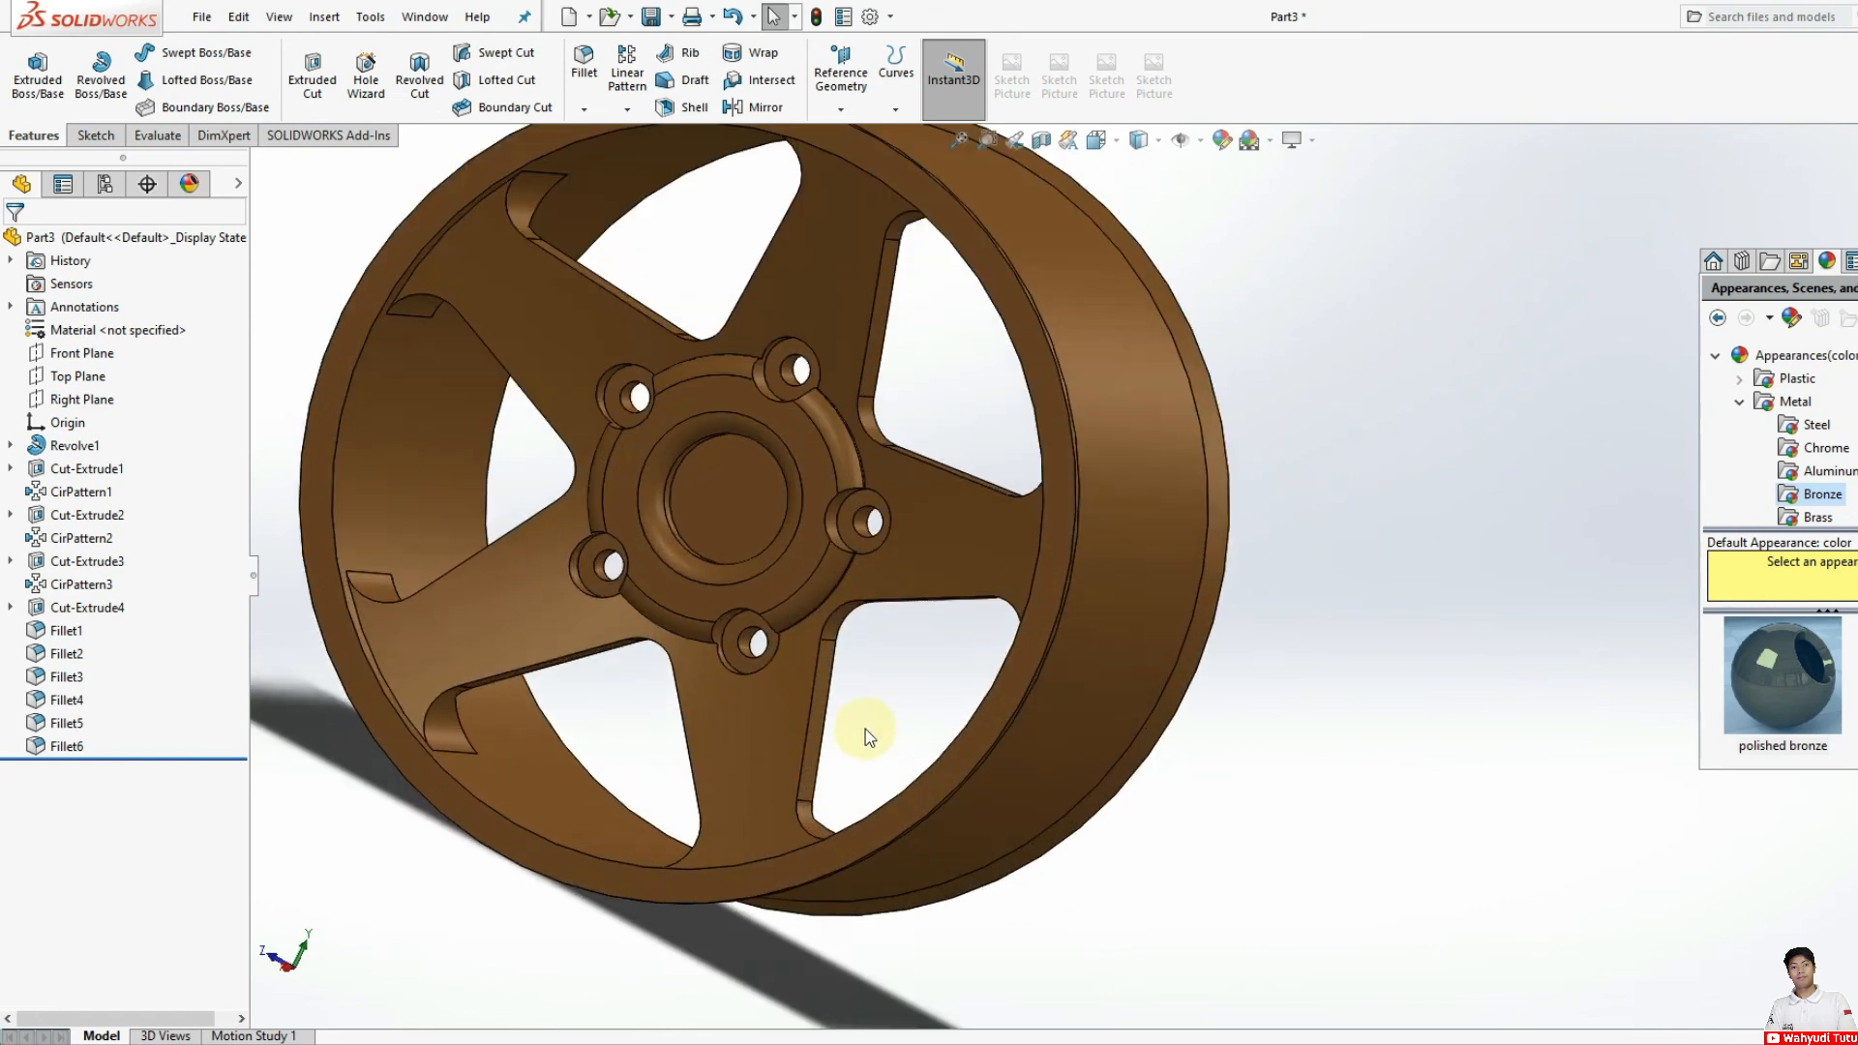
{"action": "scroll", "coordinate": [851, 717], "scroll_direction": "up", "scroll_amount": 3}
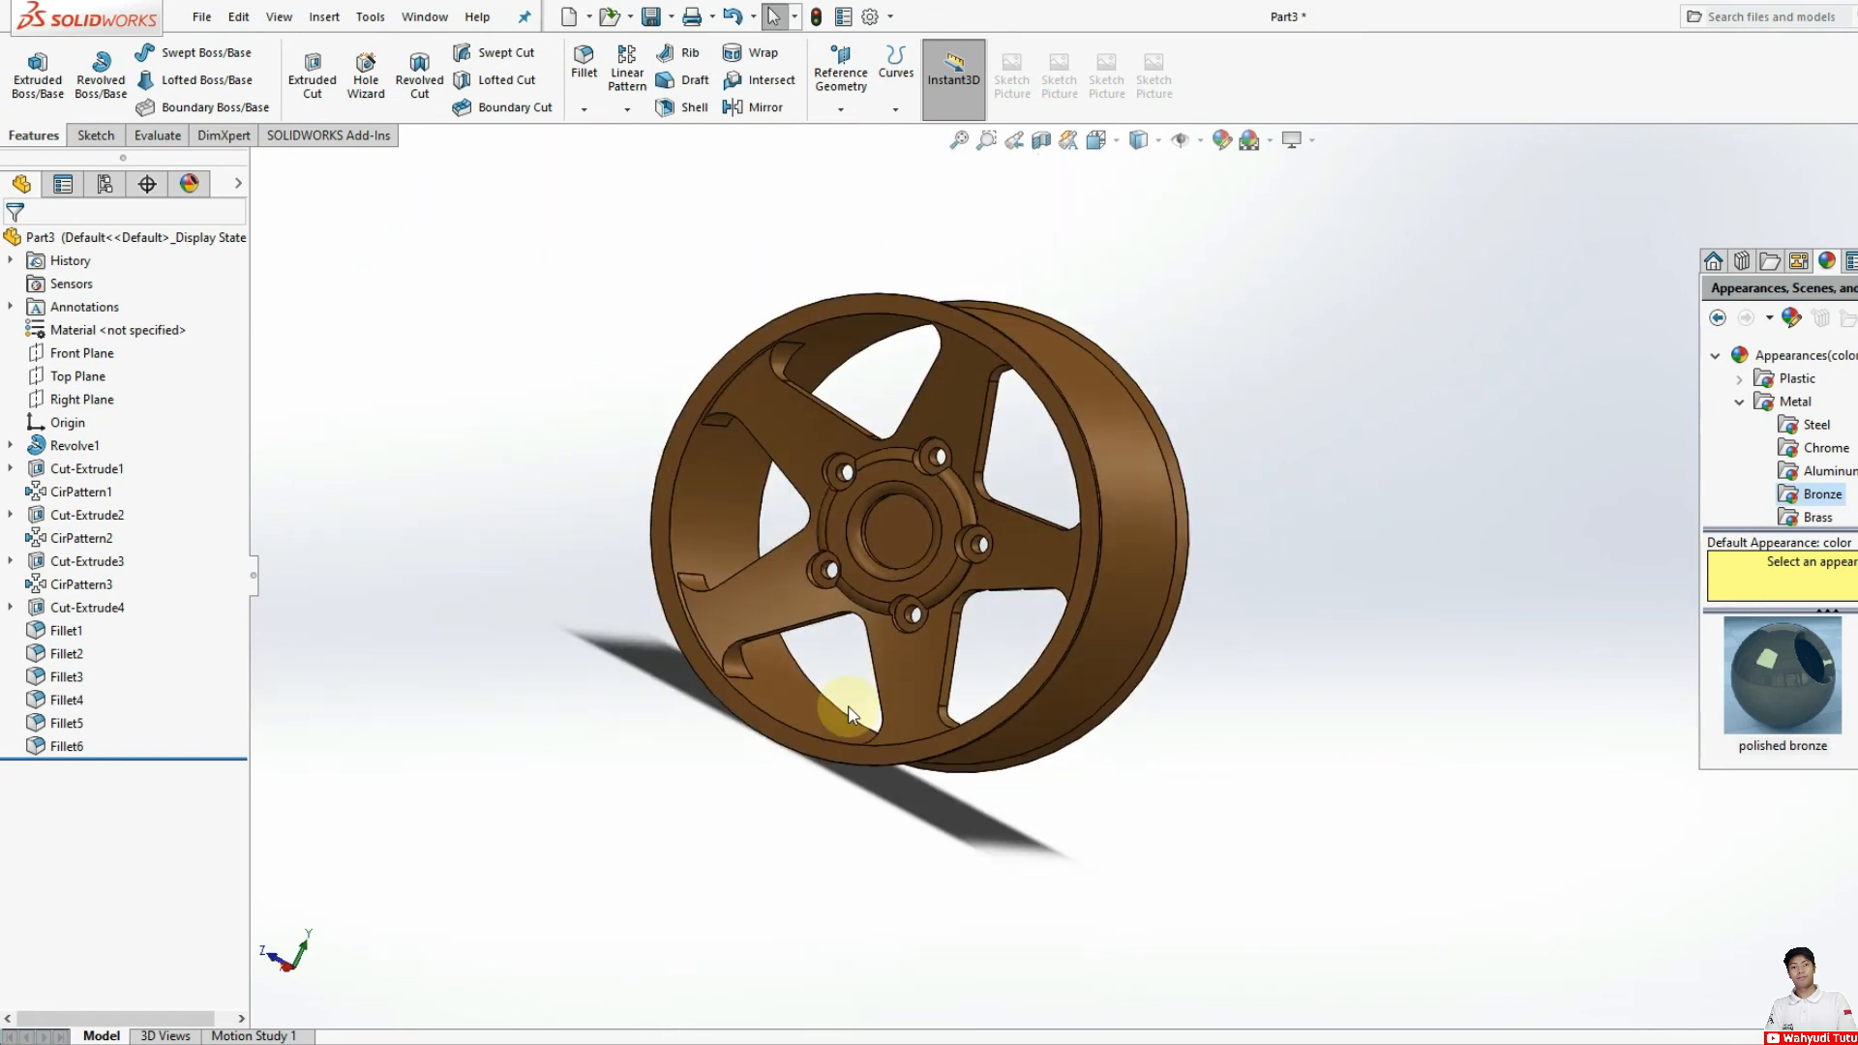
{"action": "middle_click_drag", "start_coordinate": [845, 726], "coordinate": [1030, 745]}
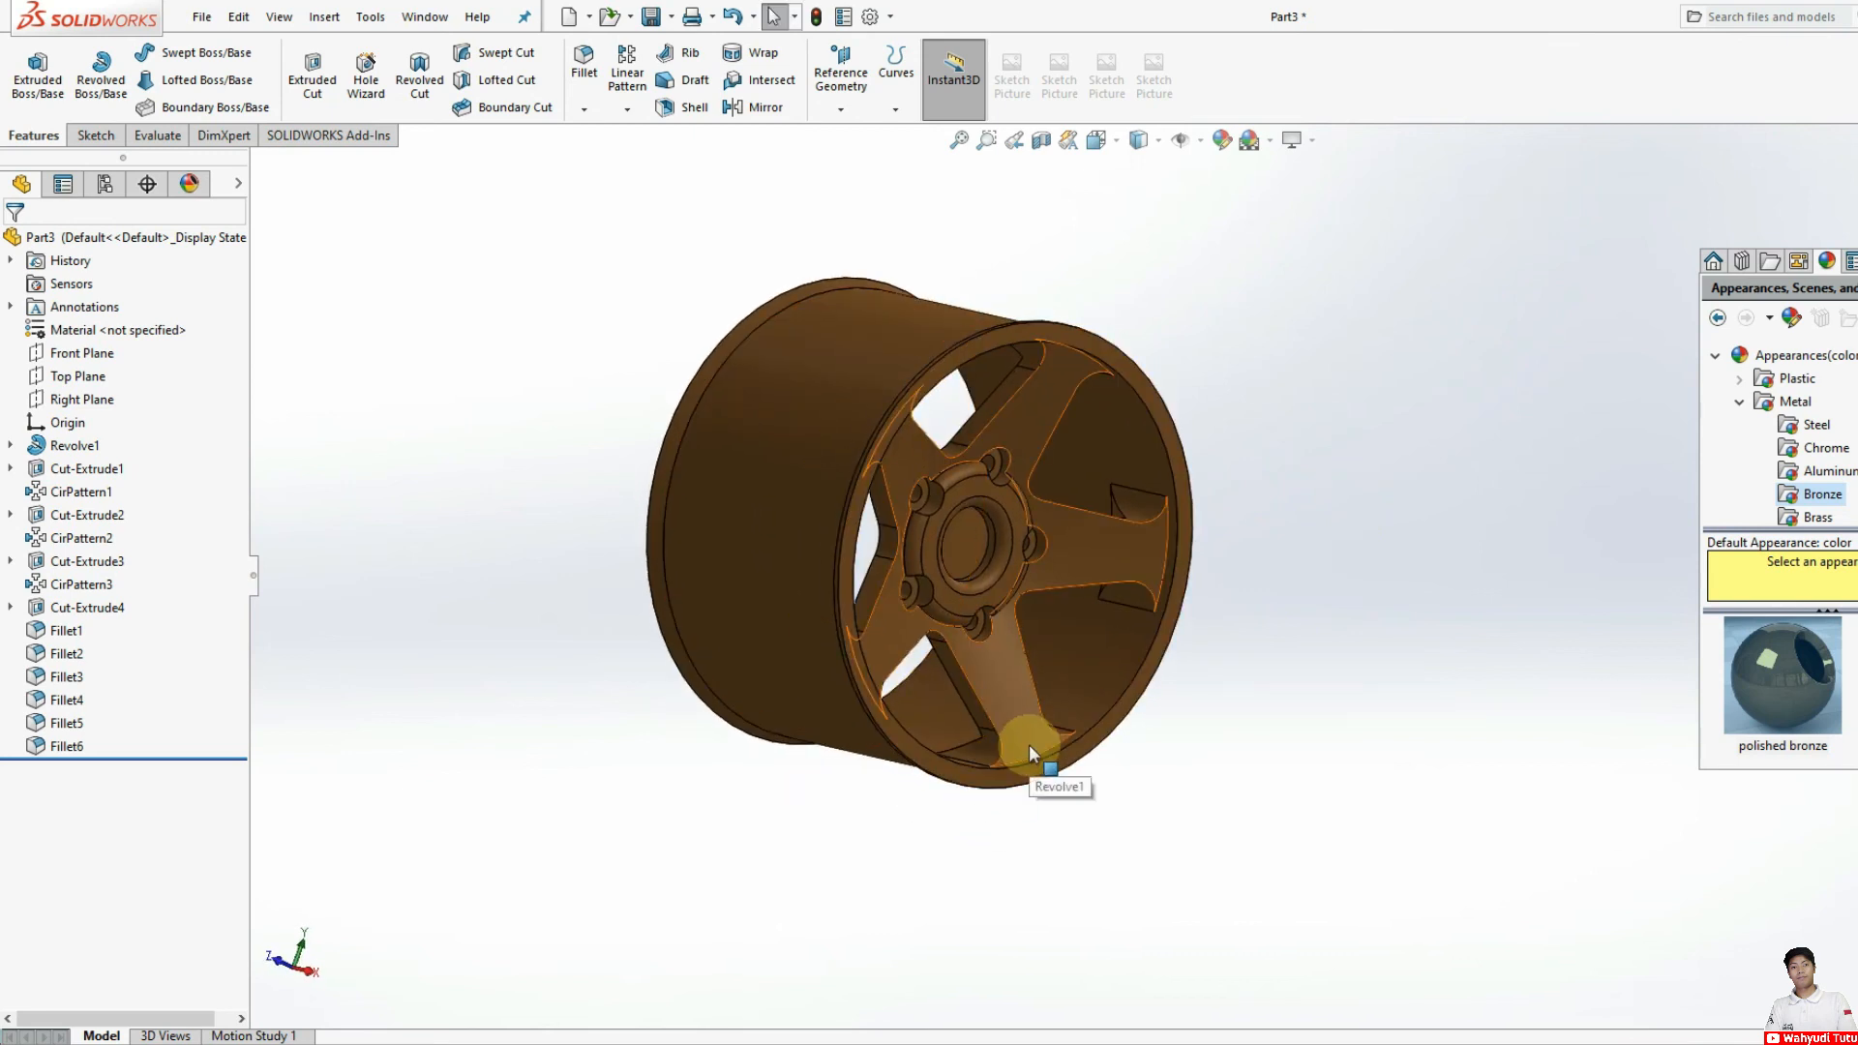